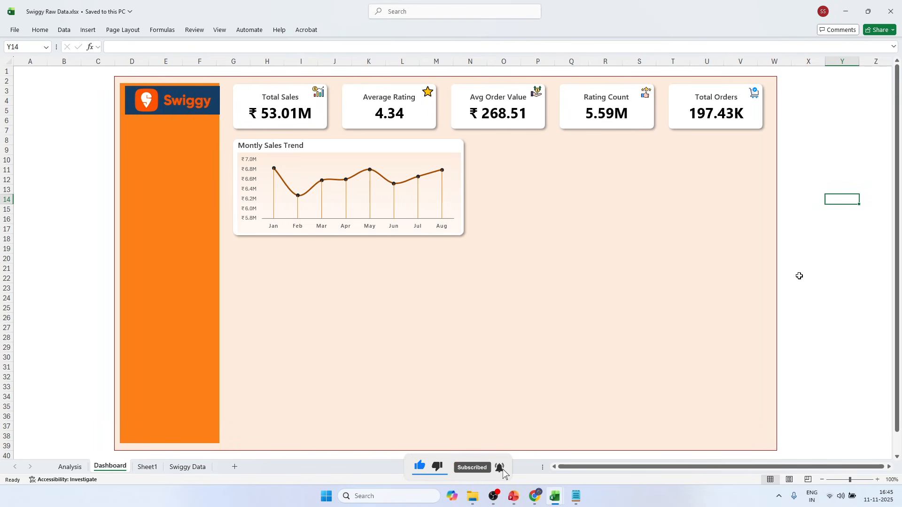
Switch to the PowerPoint deck, review the Total Sales by Food Type (Veg vs Non-Veg) requirement on slide 2, and return to the Excel workbook.
left_click(514, 496)
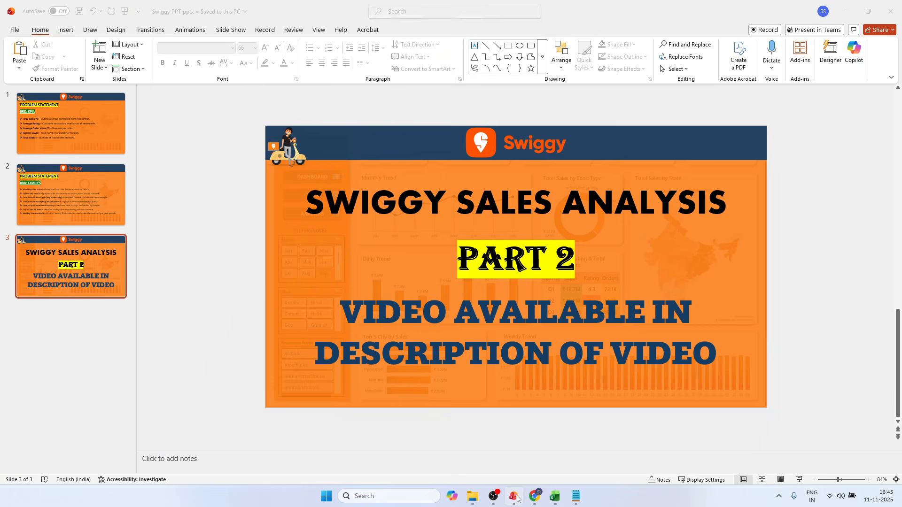
left_click(72, 207)
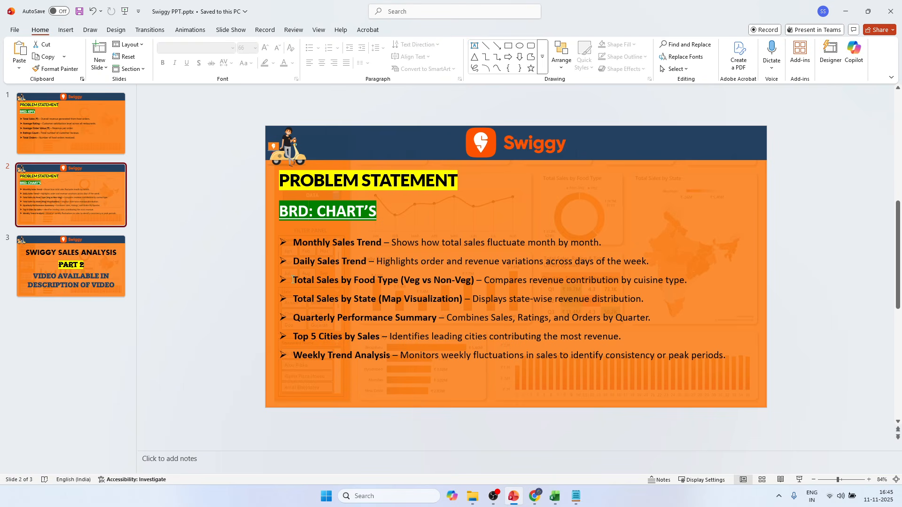
left_click_drag(293, 280, 478, 278)
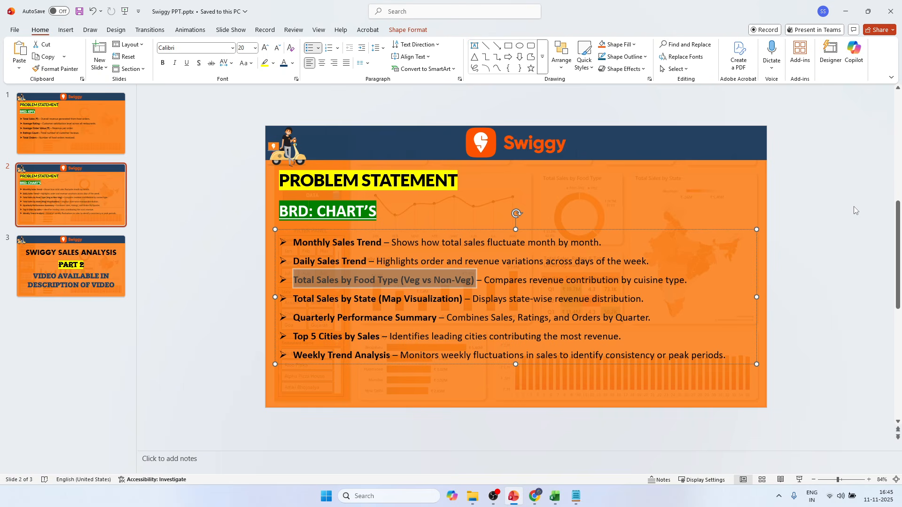
key("alt+Tab")
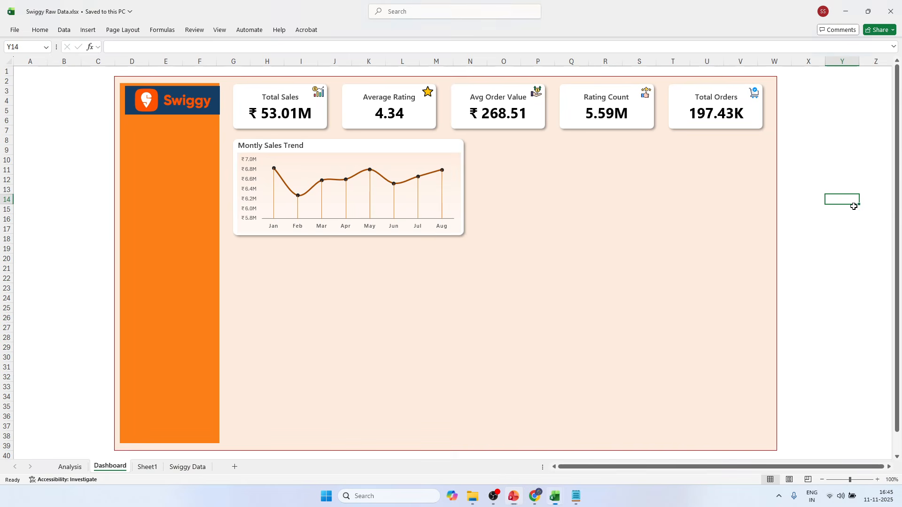
left_click(98, 245)
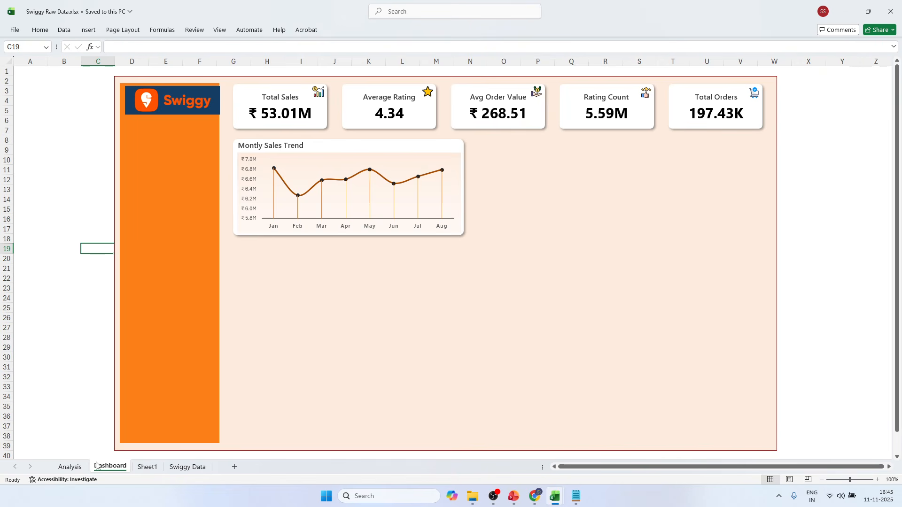
Insert a new column before Price (INR) on the Swiggy Data sheet and title it Food Type.
left_click(190, 467)
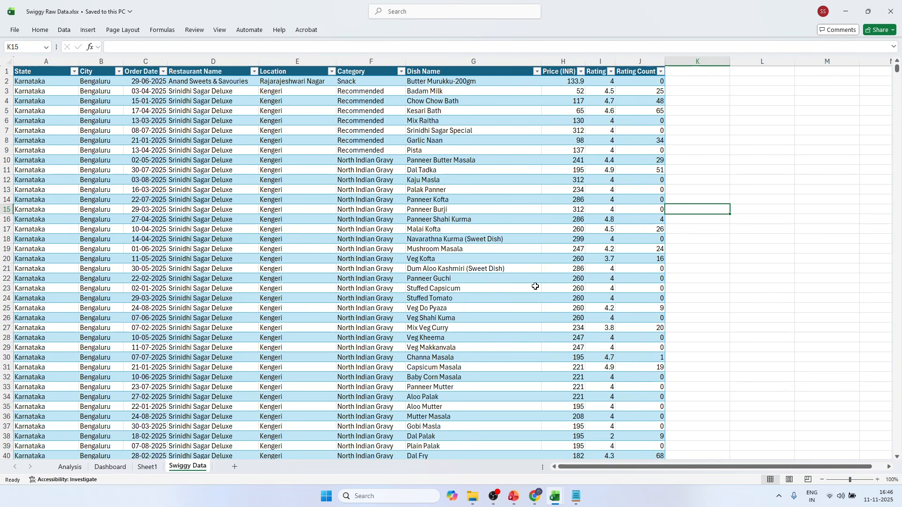
right_click(561, 61)
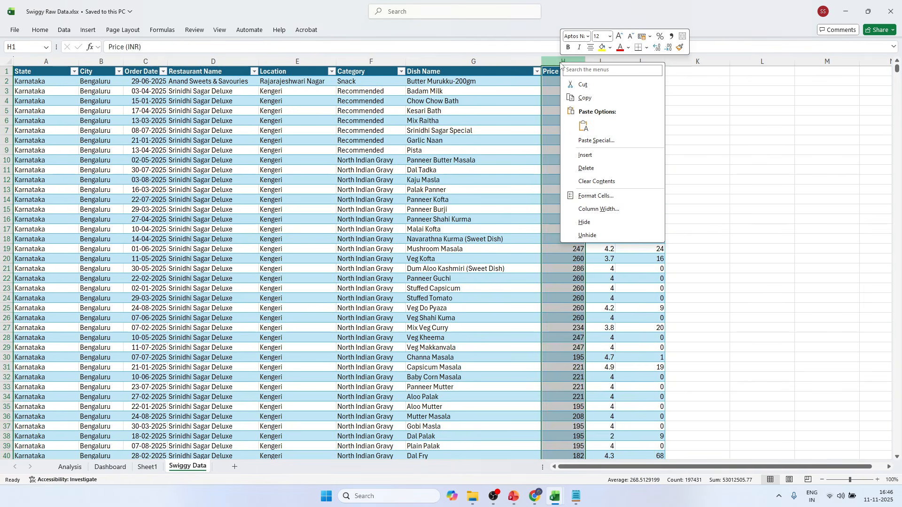
left_click(587, 159)
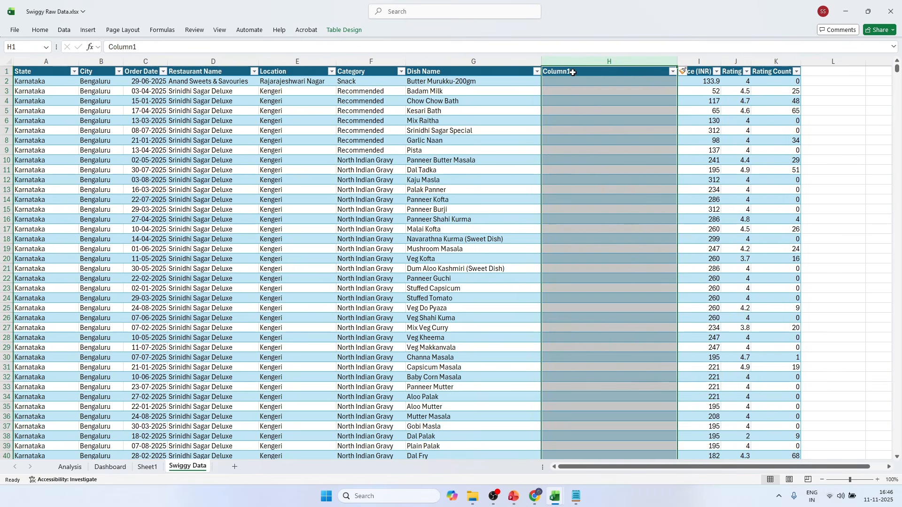
left_click(571, 71)
type("Food")
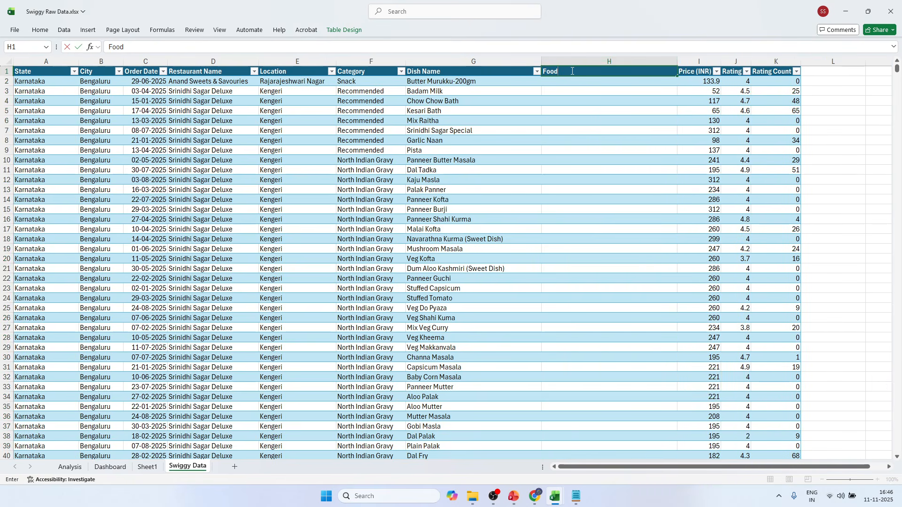
type(" Type")
left_click(615, 115)
left_click(564, 80)
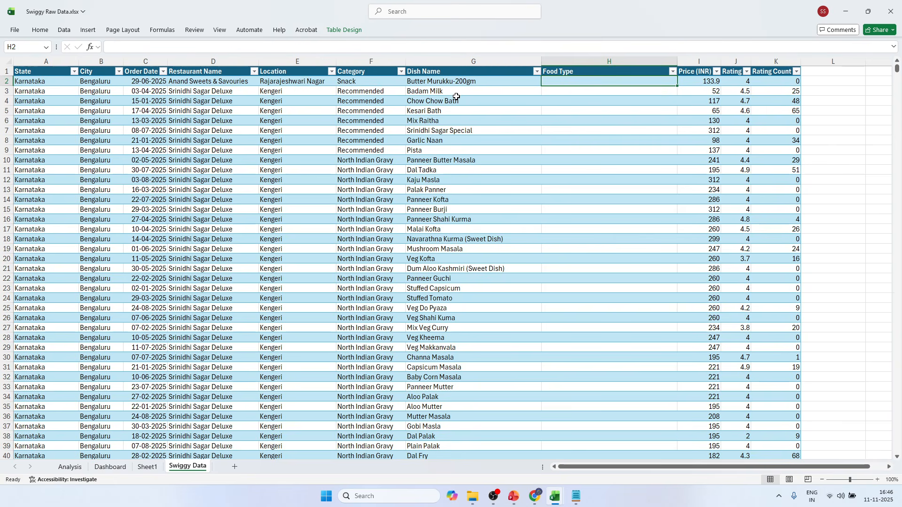
Examine the Dish Name entries down the table for words that distinguish vegetarian from non-vegetarian dishes.
scroll(455, 141, "down", 4)
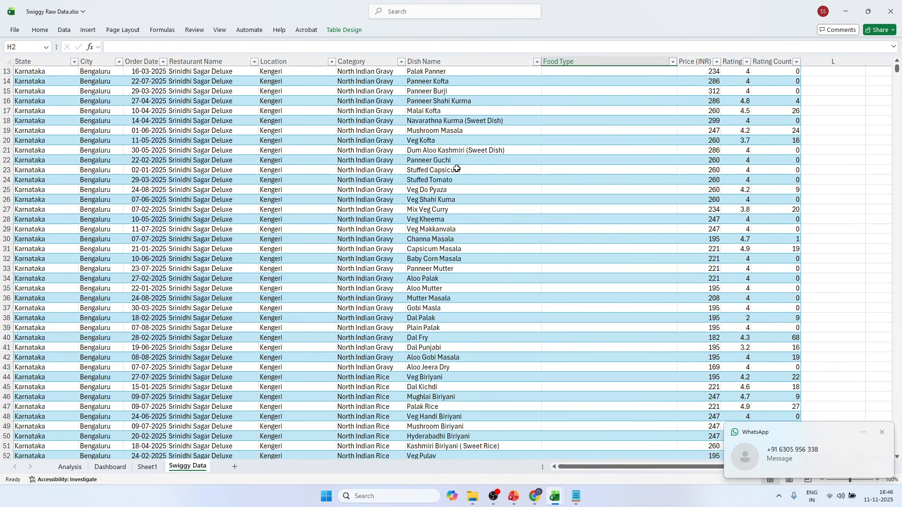
left_click(881, 432)
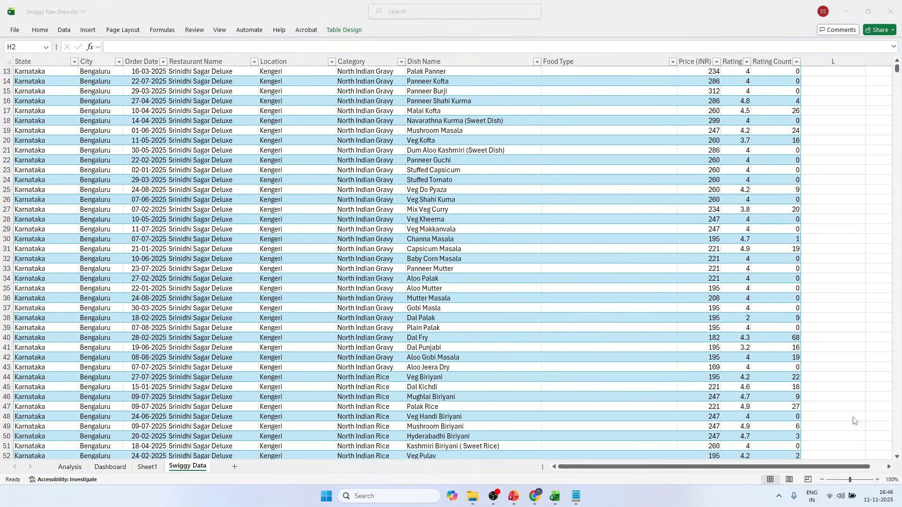
scroll(486, 229, "up", 1)
scroll(486, 229, "up", 3)
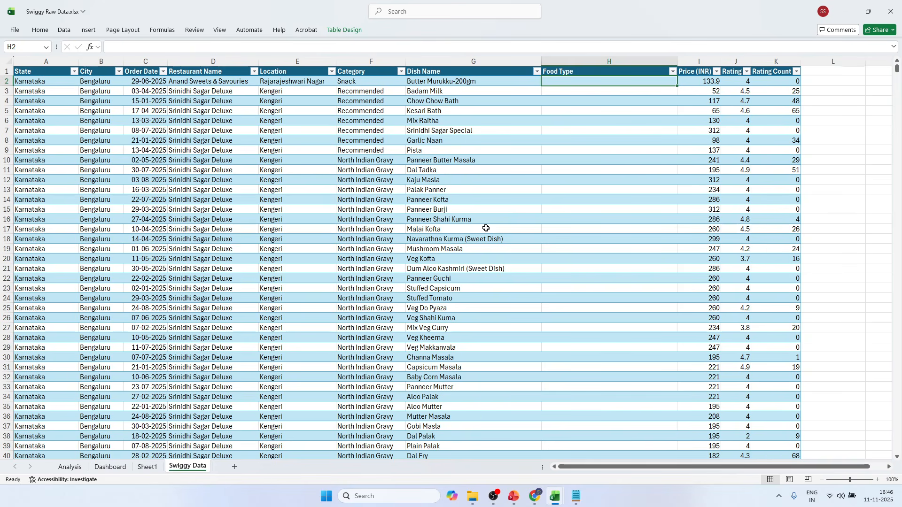
scroll(486, 228, "down", 9)
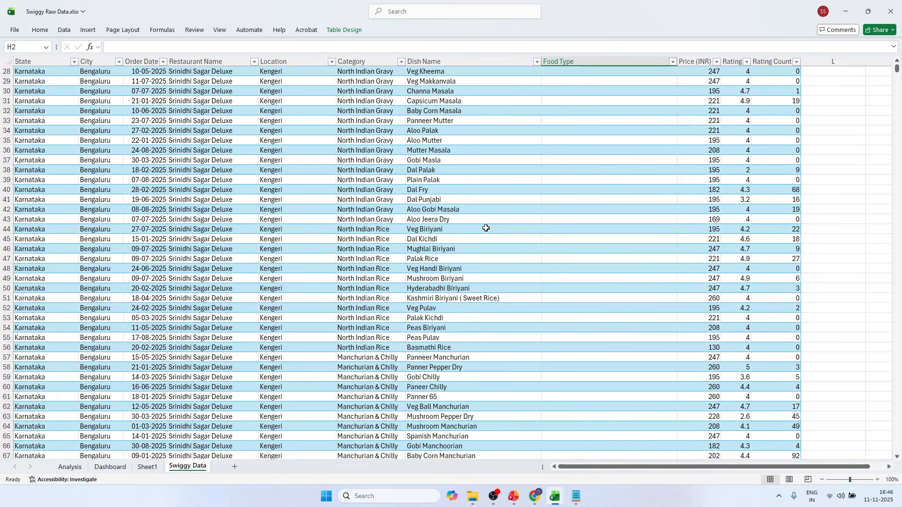
scroll(486, 229, "down", 4)
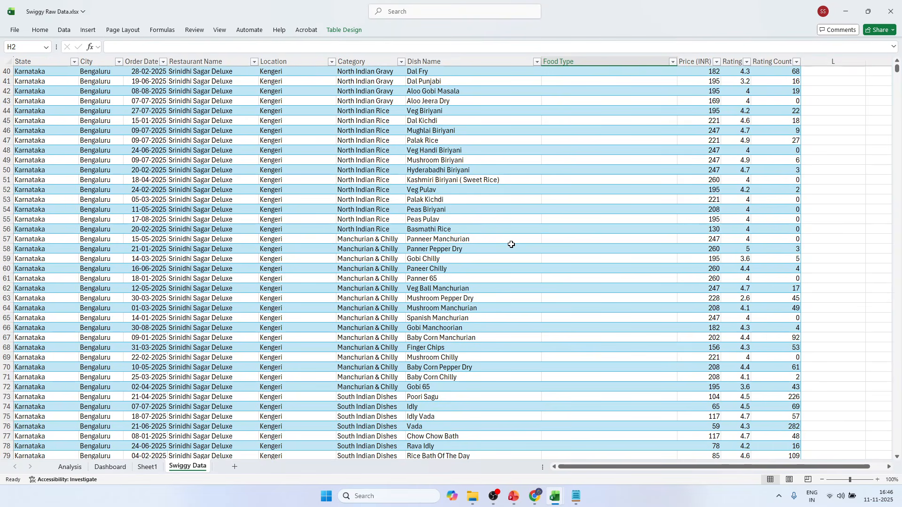
scroll(512, 245, "down", 7)
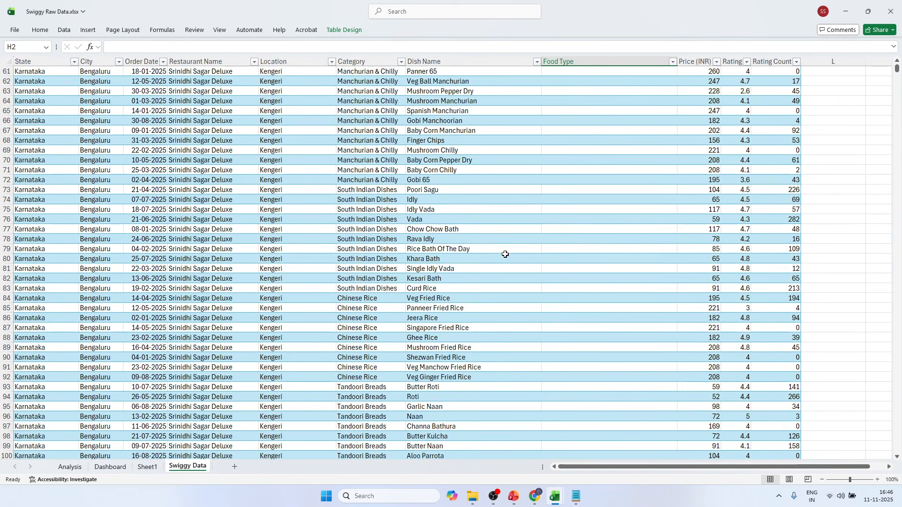
scroll(505, 254, "down", 10)
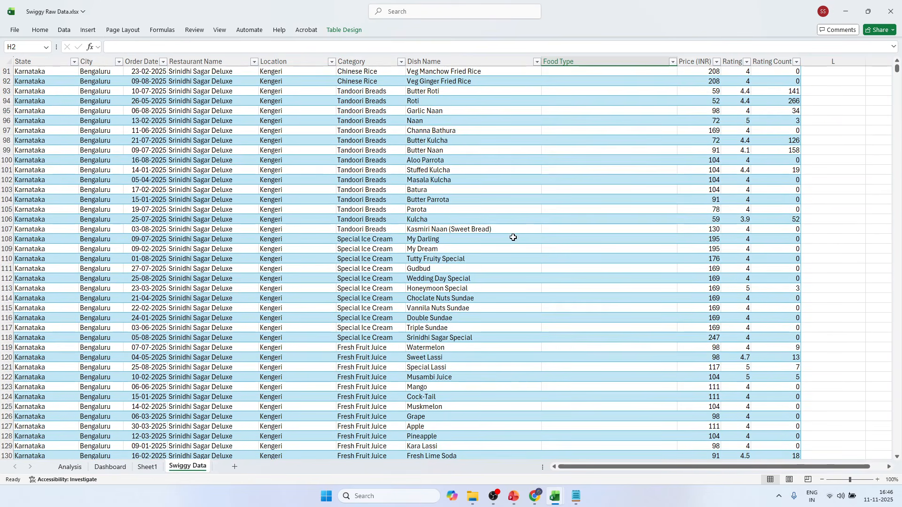
scroll(513, 238, "down", 6)
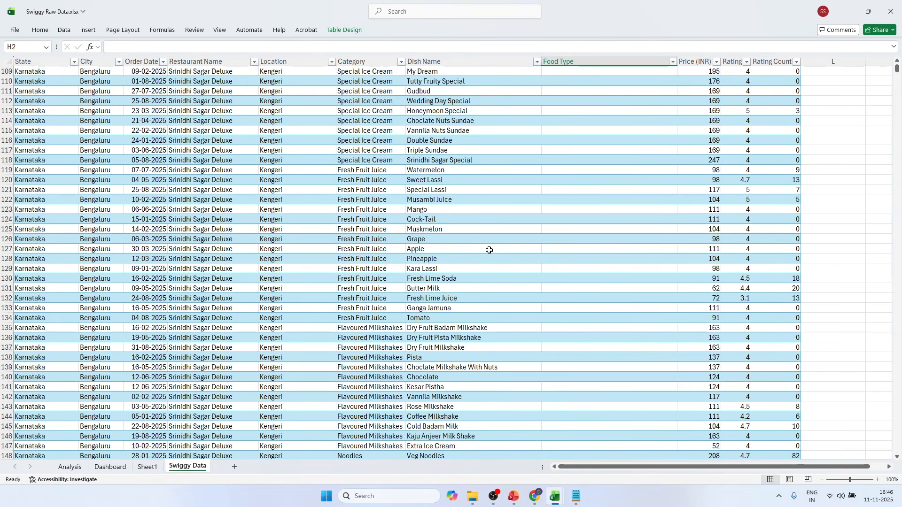
scroll(489, 250, "down", 2)
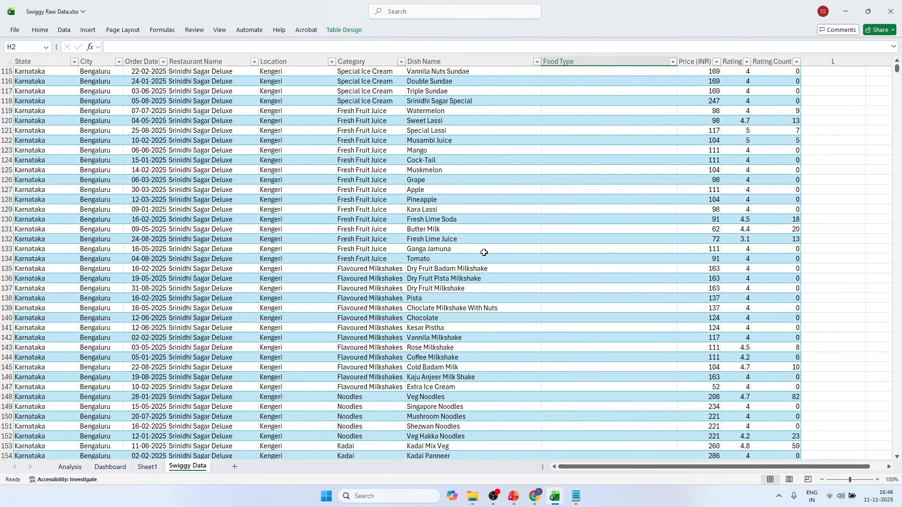
scroll(484, 252, "up", 20)
Look through the distinct dish names in the Dish Name column's filter list without applying a filter.
left_click(536, 62)
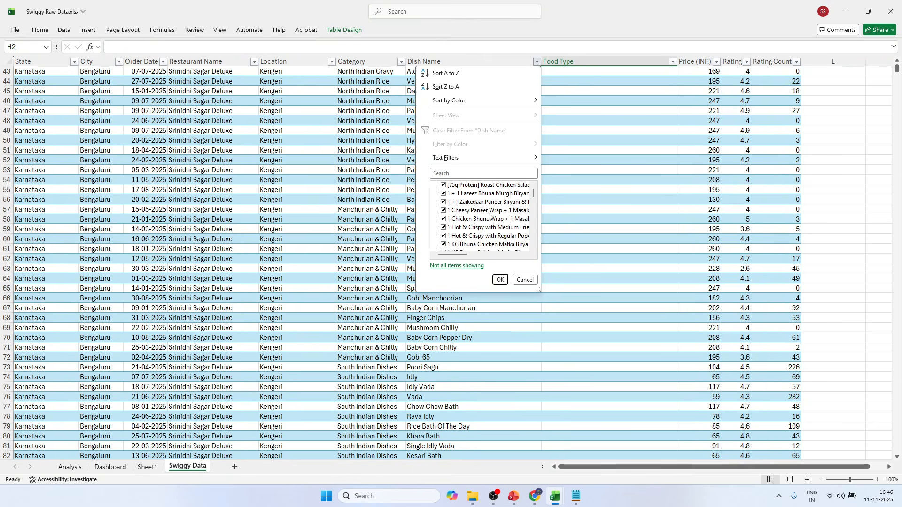
scroll(489, 215, "down", 2)
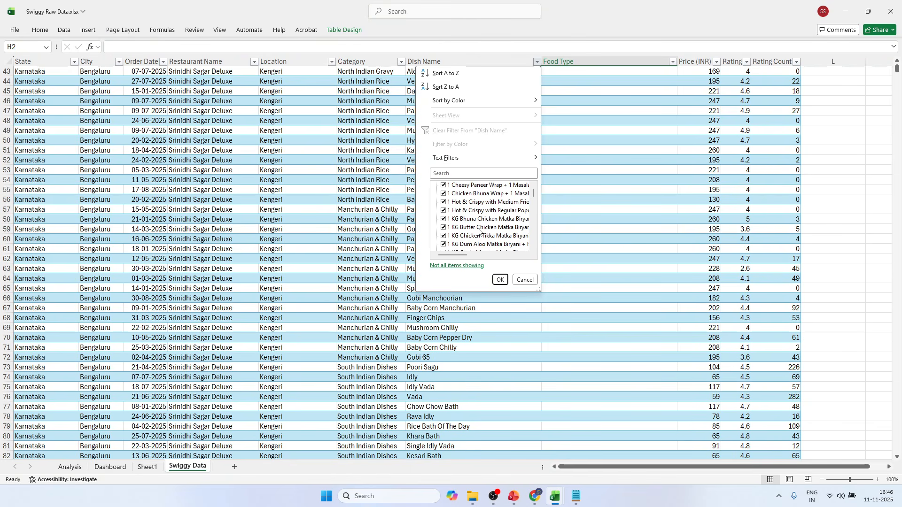
scroll(478, 230, "down", 2)
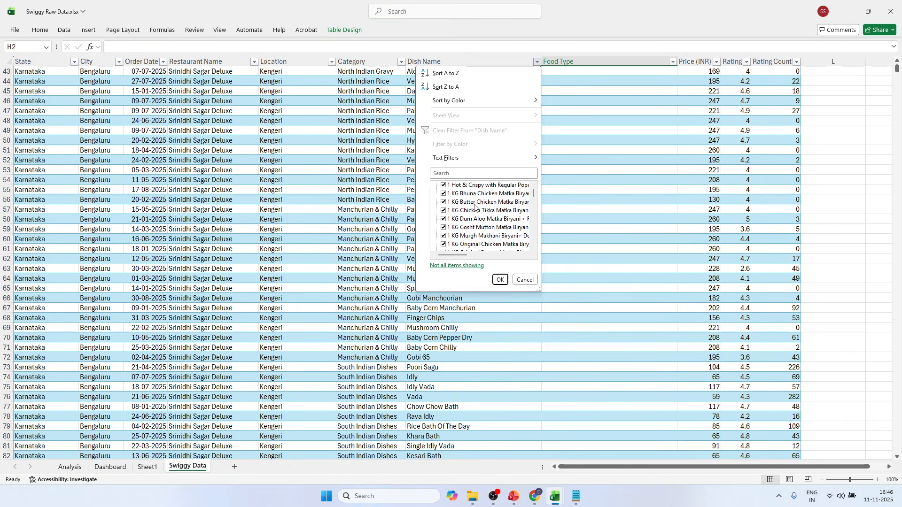
scroll(475, 237, "down", 4)
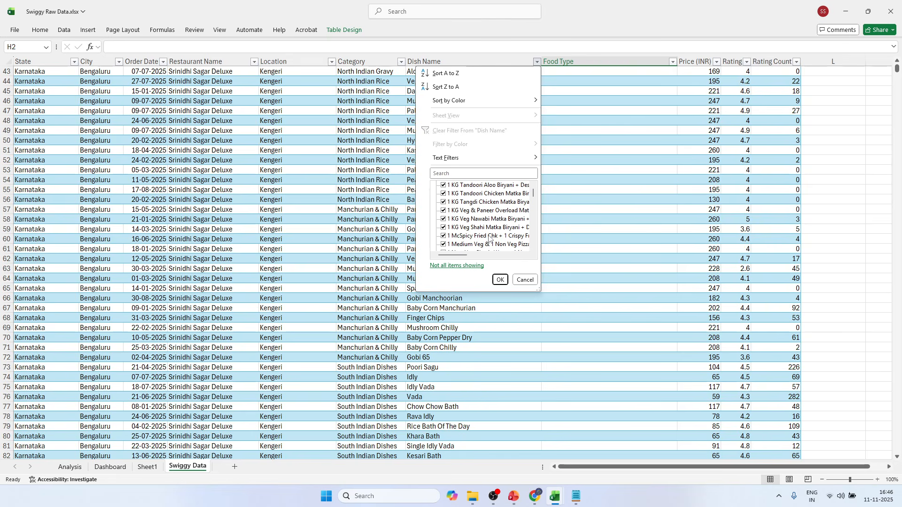
scroll(489, 239, "down", 2)
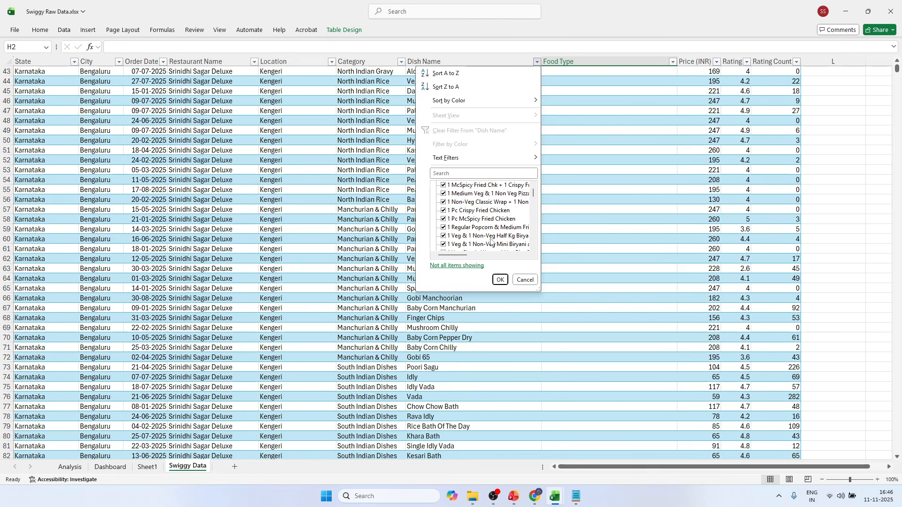
scroll(491, 239, "down", 2)
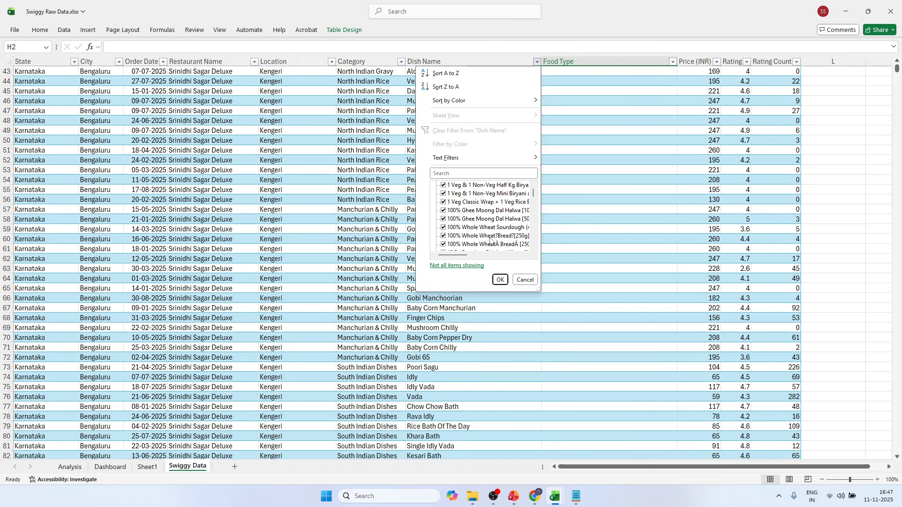
left_click(587, 216)
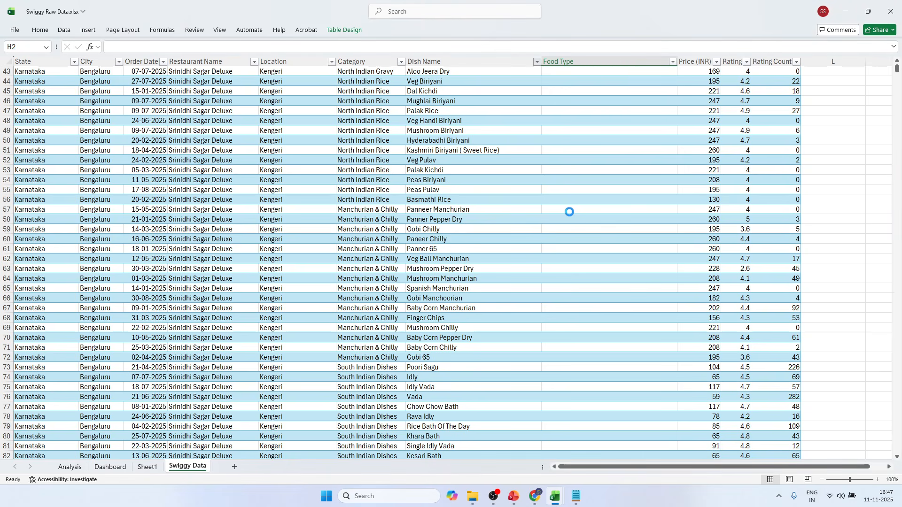
left_click(566, 212)
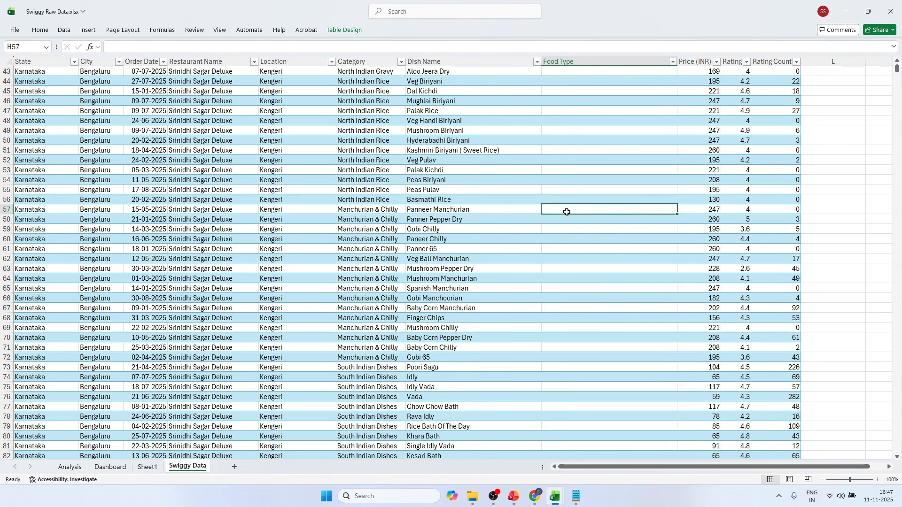
scroll(567, 212, "up", 14)
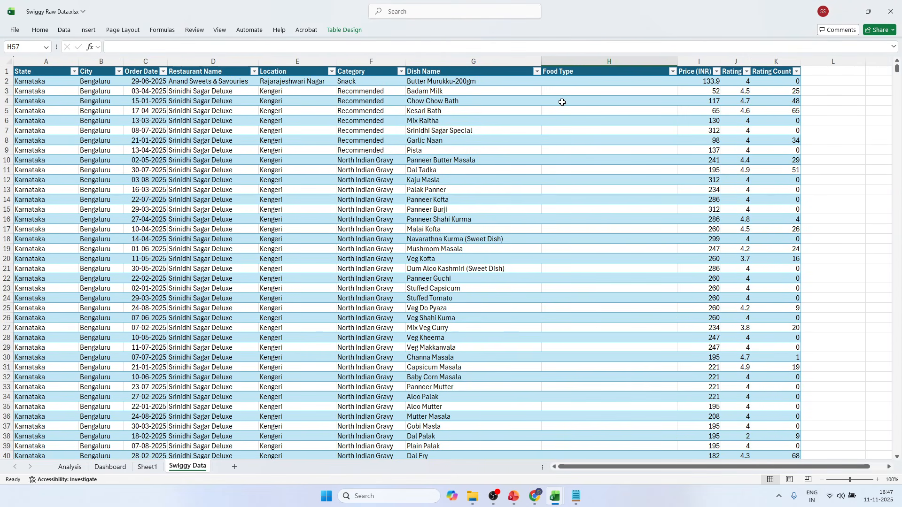
left_click(562, 102)
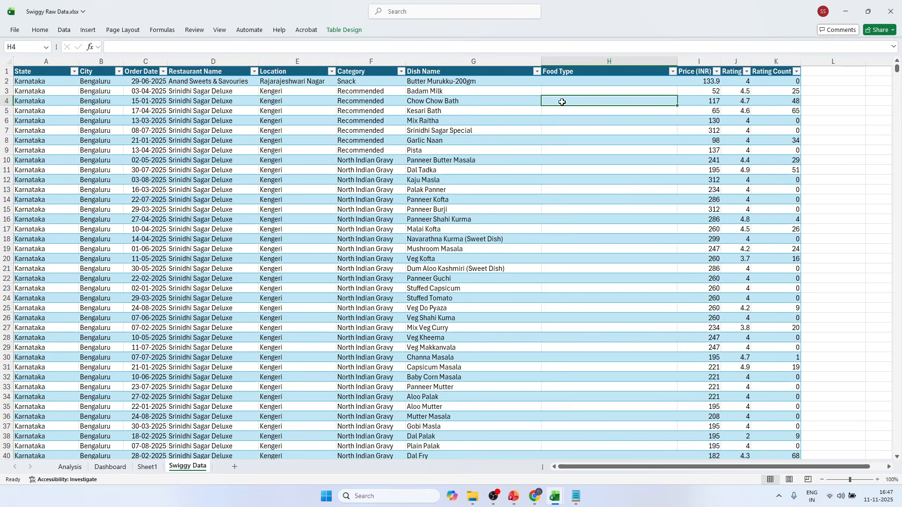
Copy the whole IF/OR keyword formula from Notepad, switch back to Excel and paste it into the first Food Type cell, H2.
left_click(552, 83)
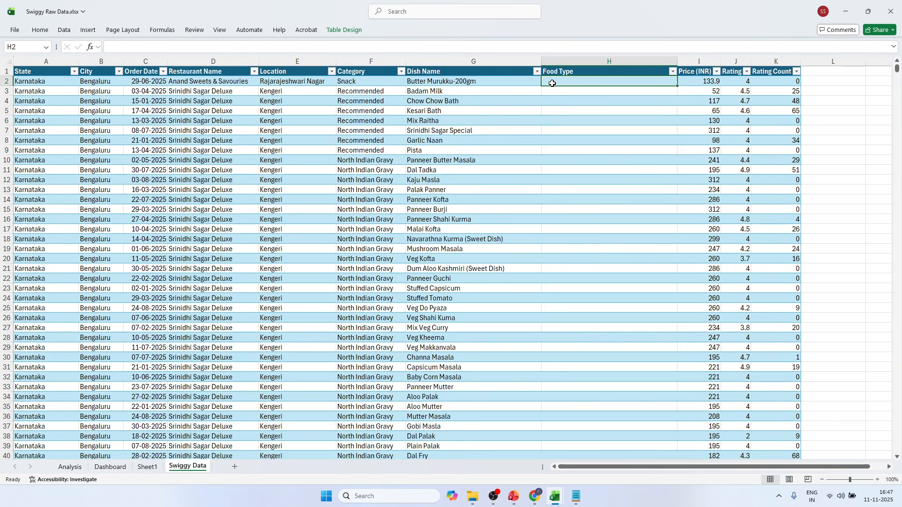
left_click(576, 497)
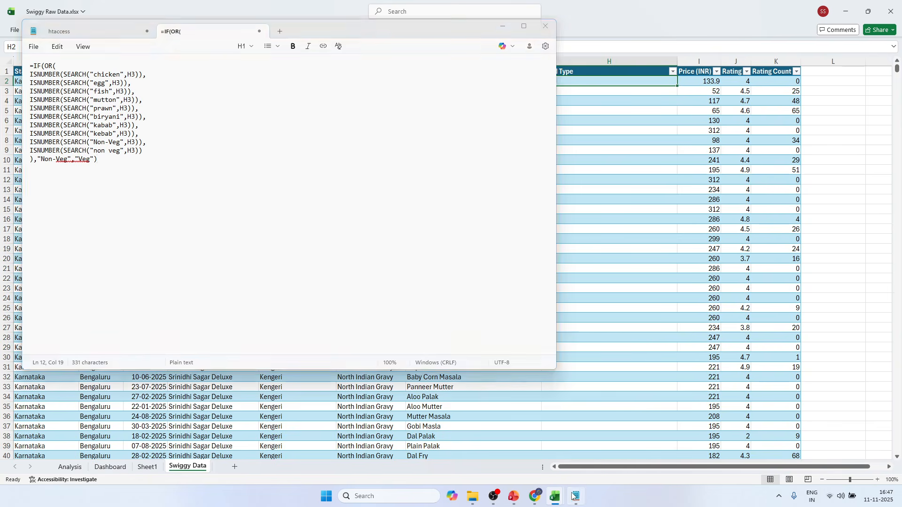
key("ctrl+a")
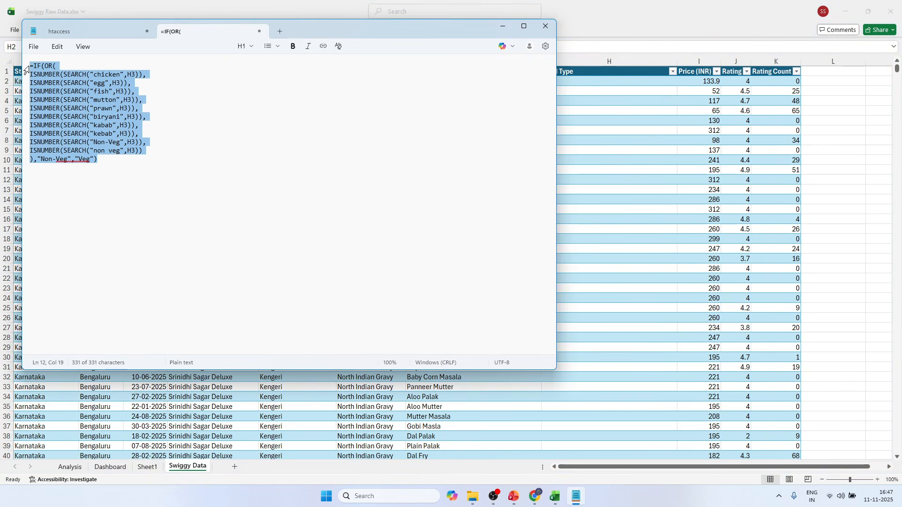
key("alt+Tab")
left_click(173, 46)
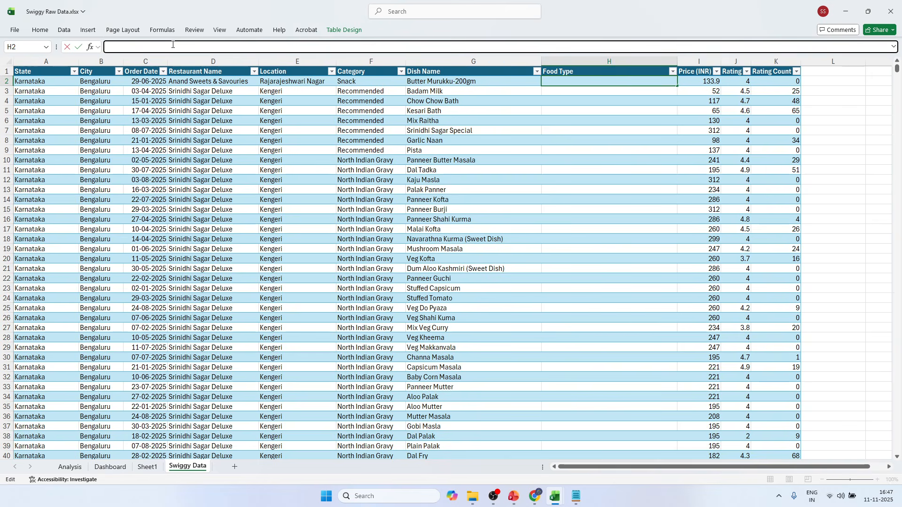
key("ctrl+v")
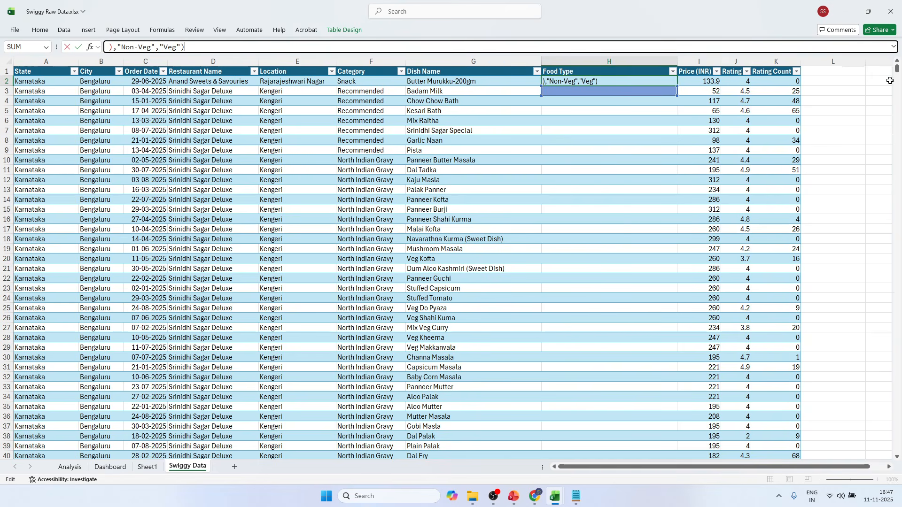
Expand the formula view and review the pasted formula's search keywords and its Non-Veg and Veg results.
left_click(894, 47)
scroll(191, 78, "up", 3)
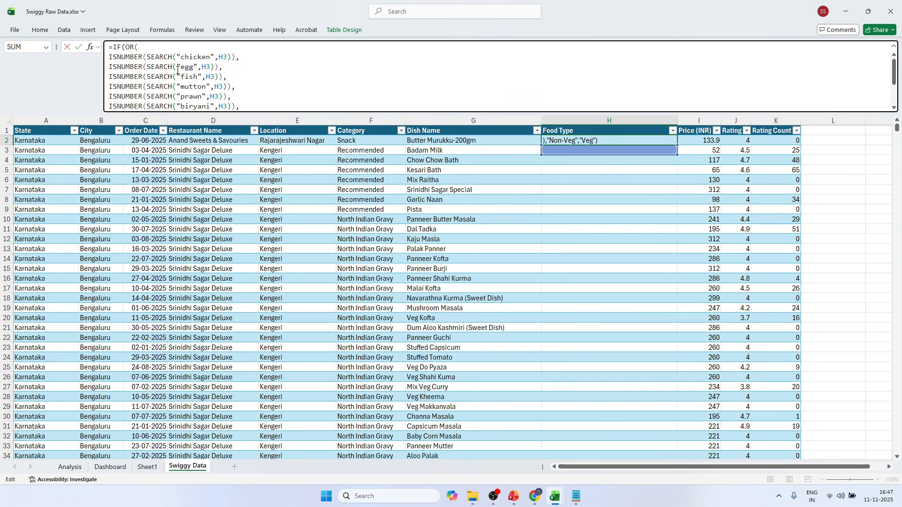
scroll(192, 60, "down", 2)
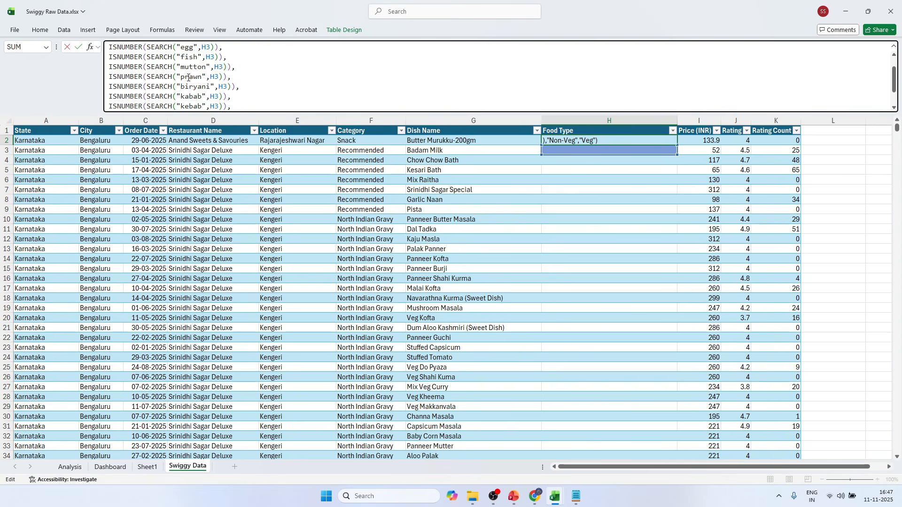
scroll(188, 76, "down", 1)
scroll(191, 98, "down", 1)
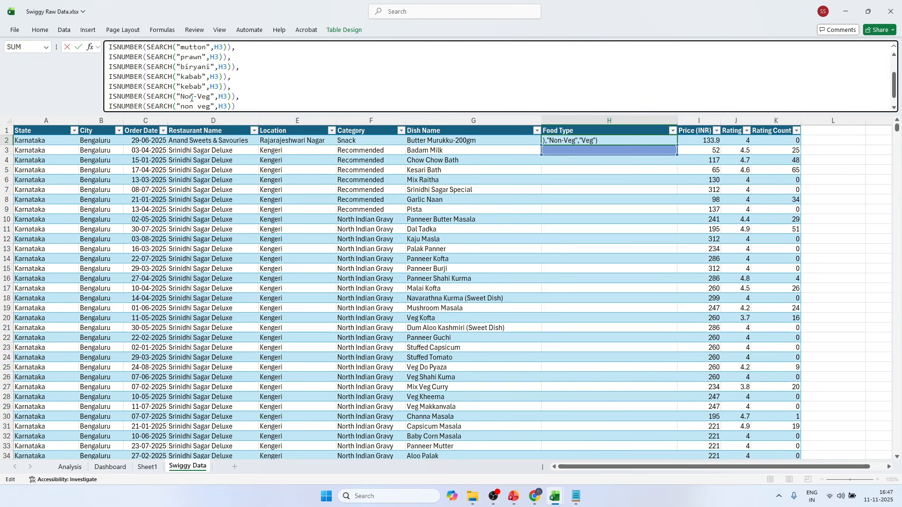
scroll(209, 101, "down", 1)
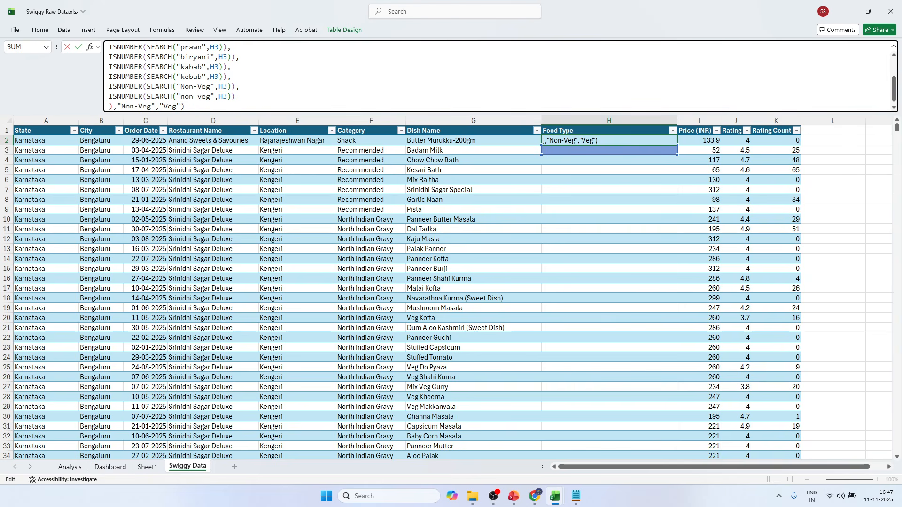
scroll(159, 83, "up", 5)
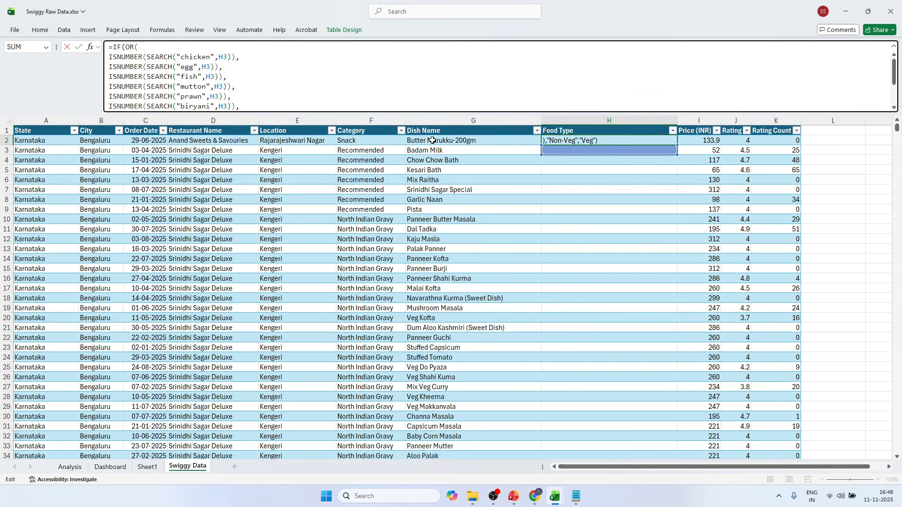
scroll(195, 85, "down", 2)
scroll(195, 86, "up", 2)
scroll(209, 92, "down", 3)
scroll(209, 92, "up", 3)
scroll(210, 101, "down", 5)
left_click_drag(211, 112, 219, 181)
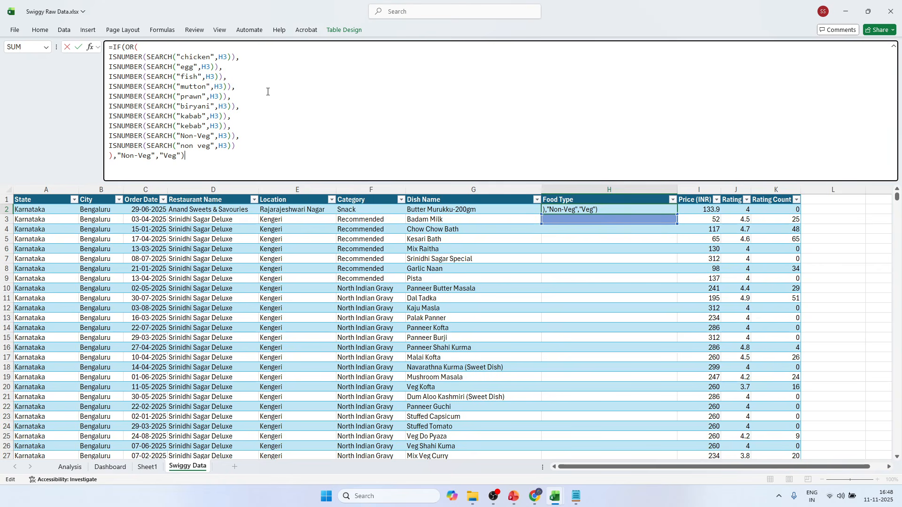
left_click(118, 170)
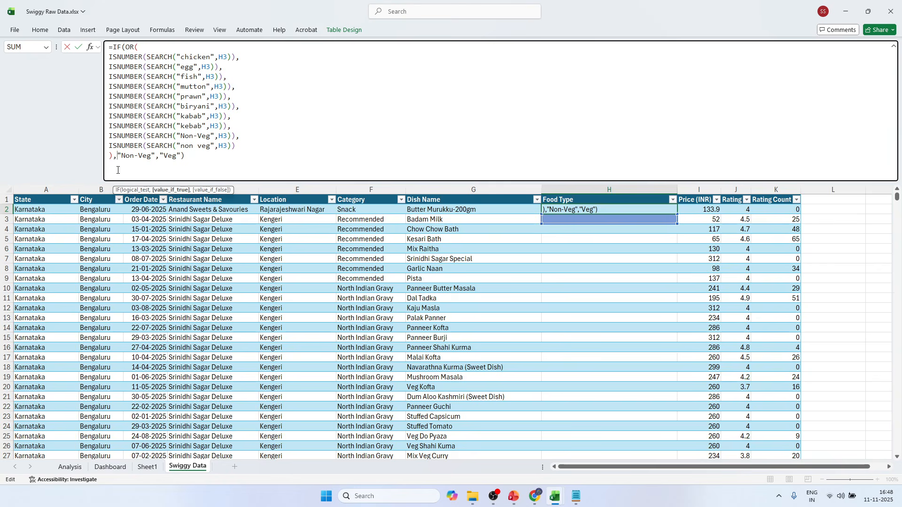
left_click(259, 138)
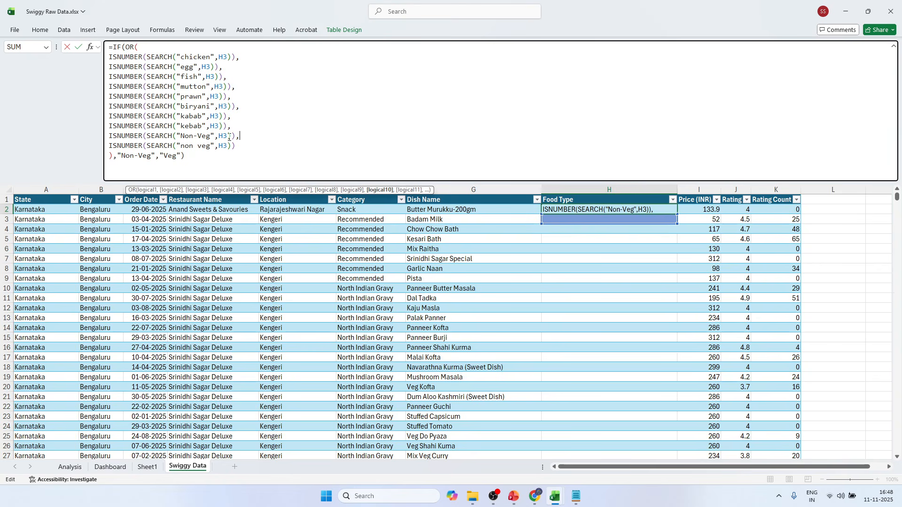
left_click_drag(142, 155, 171, 155)
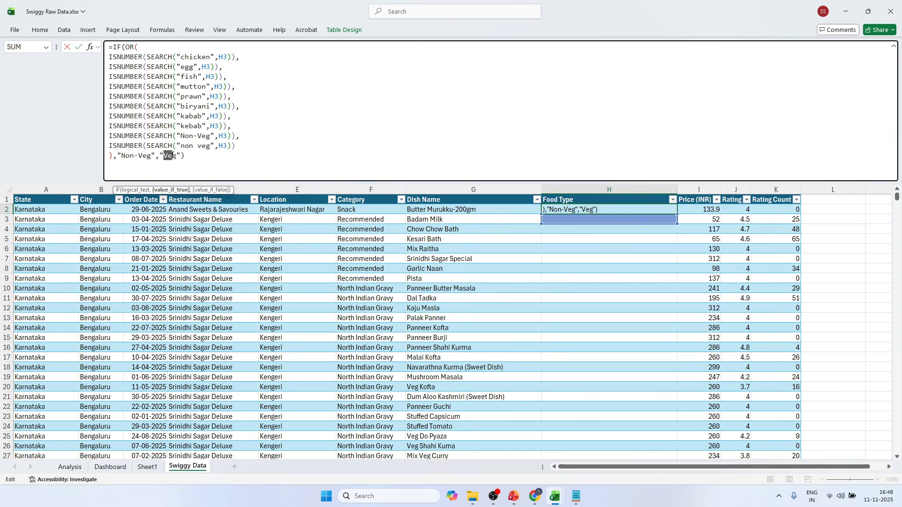
Commit the formula in H2 to fill the Food Type column and collapse the expanded formula view.
left_click(78, 47)
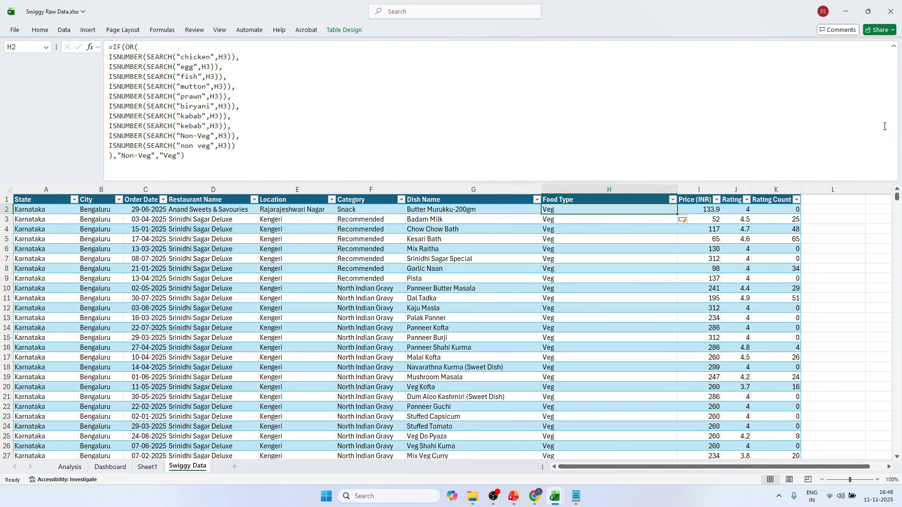
left_click(896, 48)
left_click(621, 130)
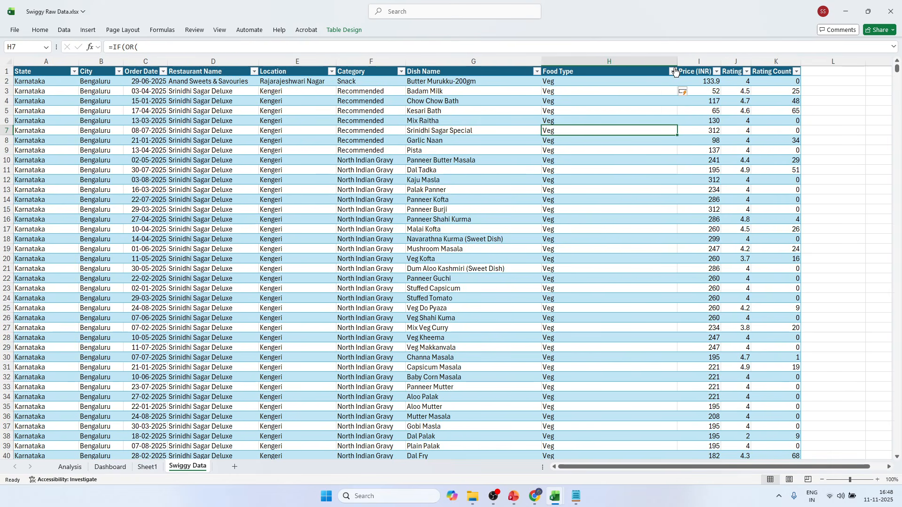
Check which distinct values the Food Type column's filter list offers, without applying a filter.
left_click(673, 72)
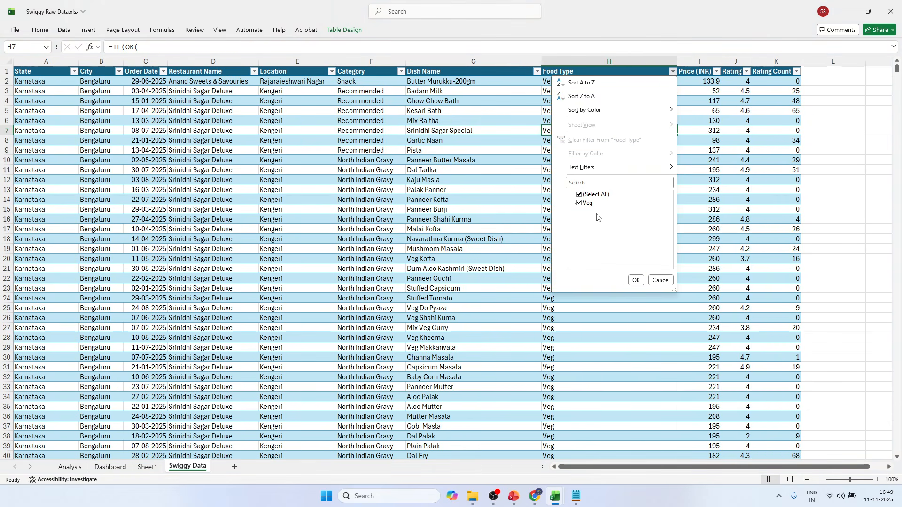
left_click(548, 196)
left_click(592, 148)
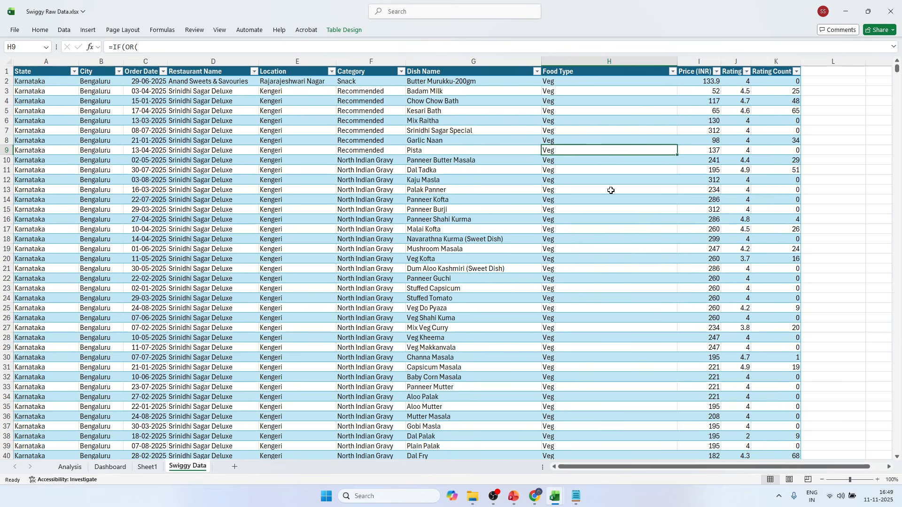
scroll(611, 190, "down", 12)
scroll(622, 218, "up", 14)
left_click(537, 72)
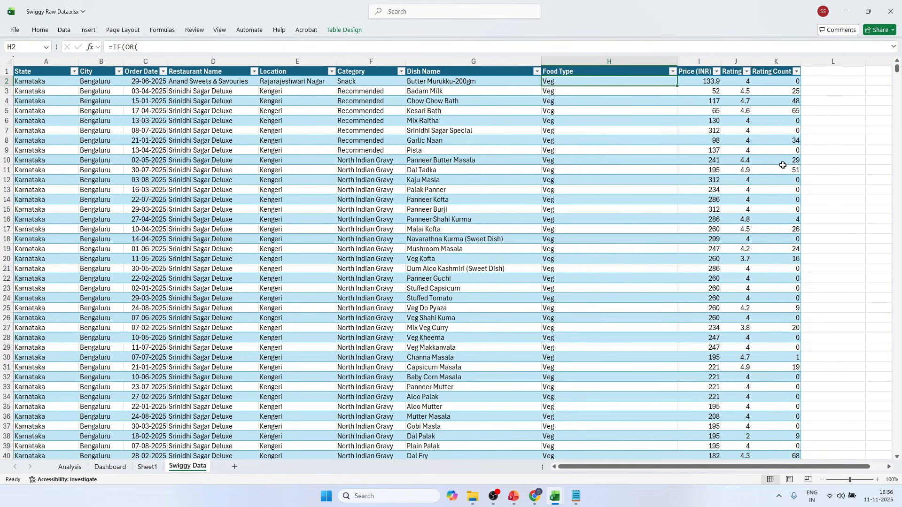
left_click_drag(677, 81, 675, 75)
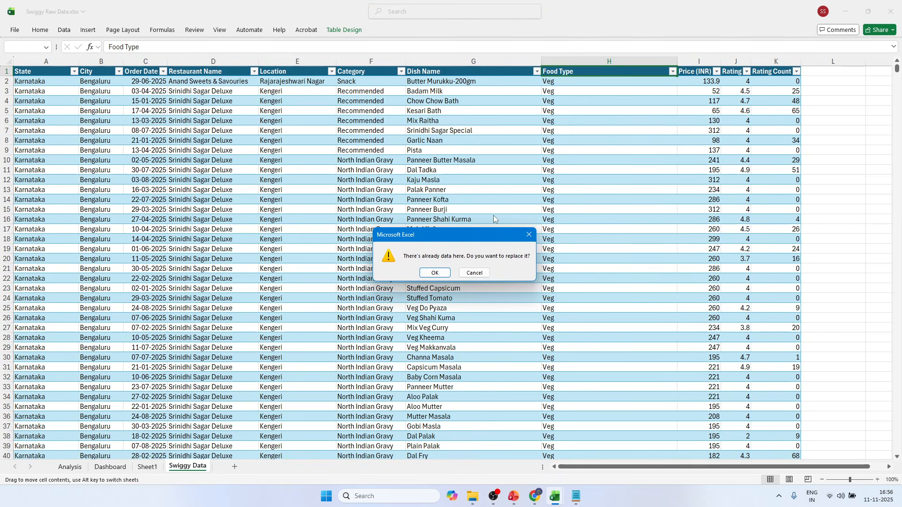
left_click(533, 236)
left_click(673, 72)
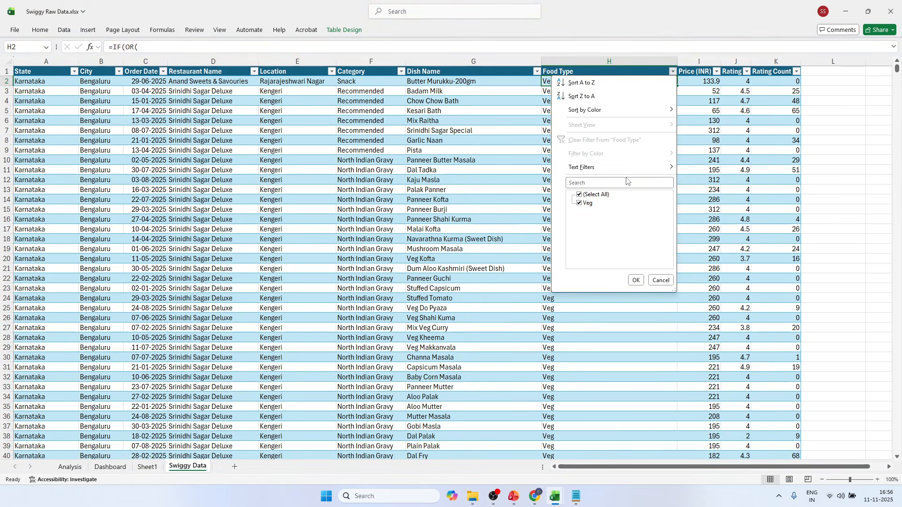
left_click(520, 193)
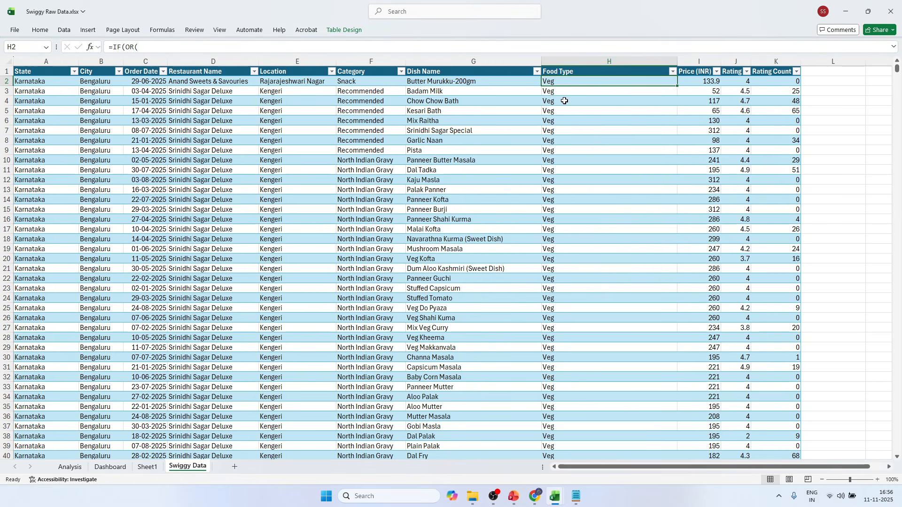
In the H2 formula, change the cell reference to G3 in the chicken, egg and fish searches.
left_click(893, 47)
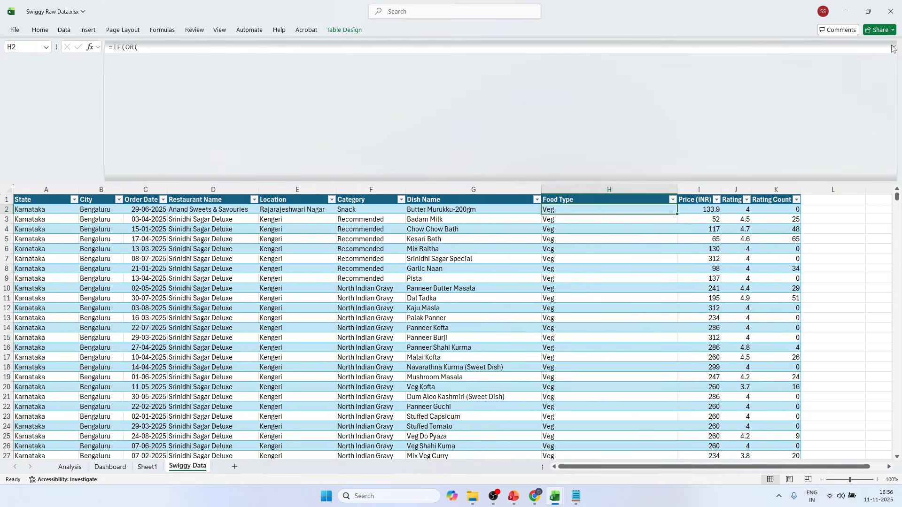
left_click(198, 57)
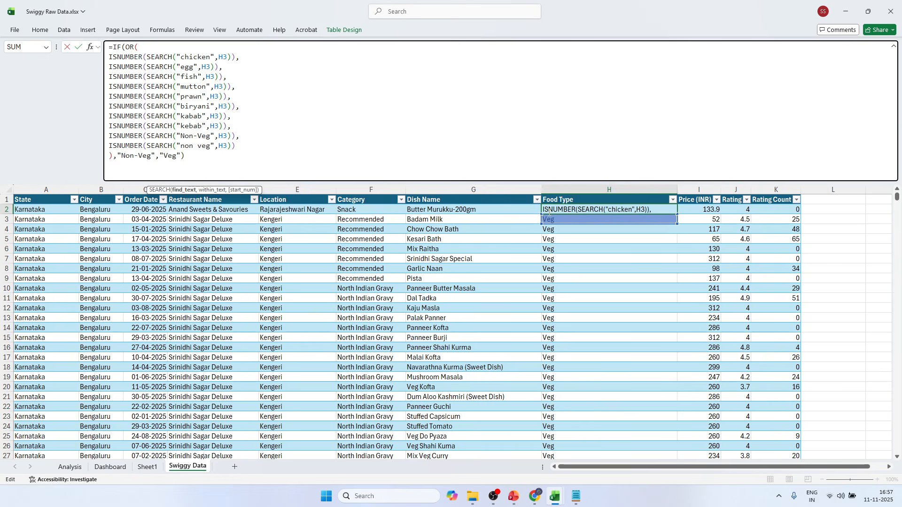
left_click(224, 59)
key("BackSpace")
type("G")
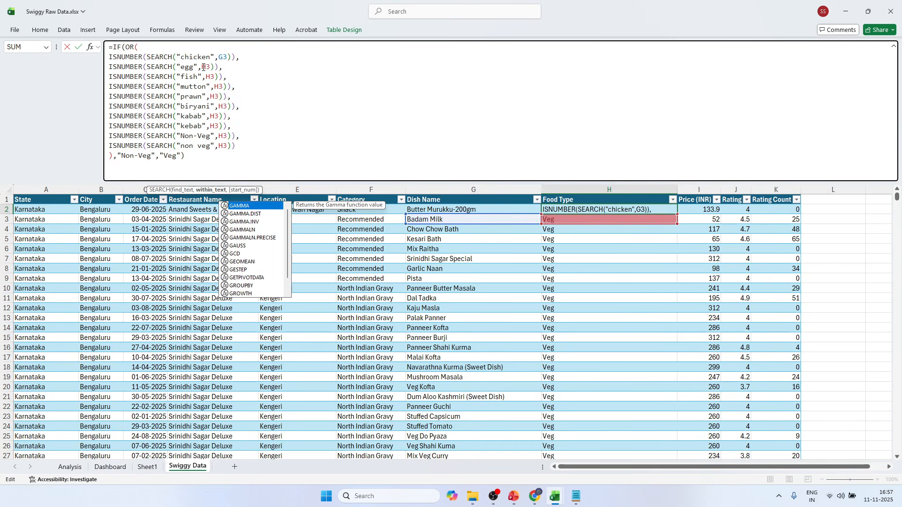
left_click(207, 68)
key("BackSpace")
type("G")
left_click(210, 77)
key("BackSpace")
type("G")
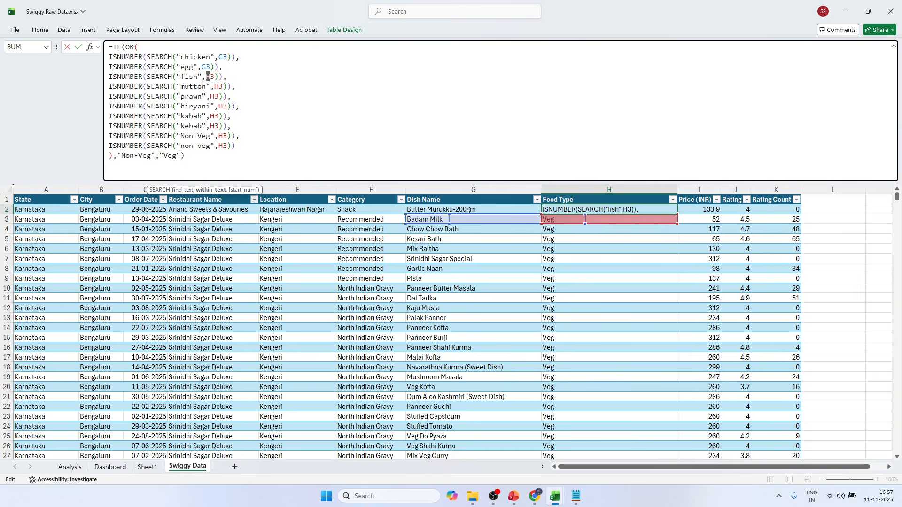
Change the cell reference to G3 in the formula's mutton, prawn and biryani searches.
left_click(218, 89)
key("BackSpace")
type("G")
left_click(215, 97)
key("BackSpace")
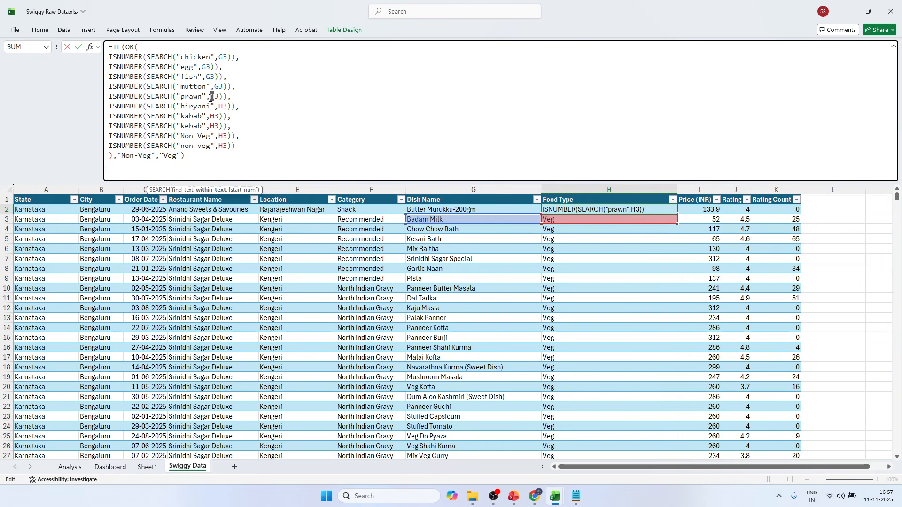
type("G")
left_click(222, 107)
key("BackSpace")
type("G")
Change the reference to G3 in the kabab, kebab, Non-Veg and non veg searches, and commit the corrected formula.
left_click(213, 116)
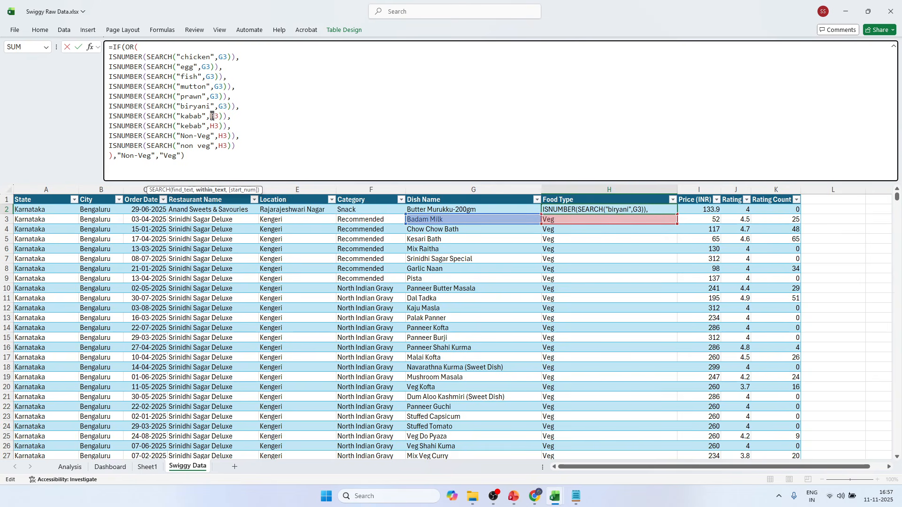
key("BackSpace")
type("G")
left_click(212, 126)
key("BackSpace")
type("G")
left_click(221, 136)
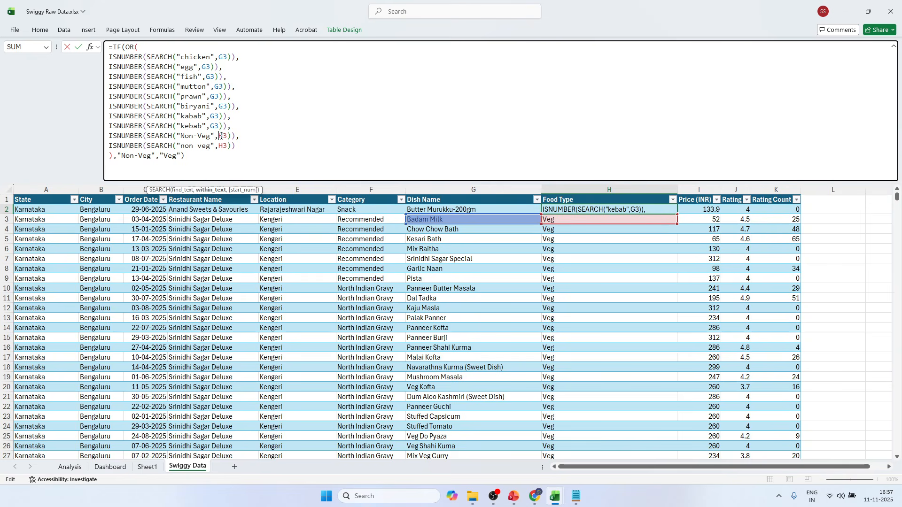
key("BackSpace")
type("G")
left_click(222, 146)
key("BackSpace")
type("G")
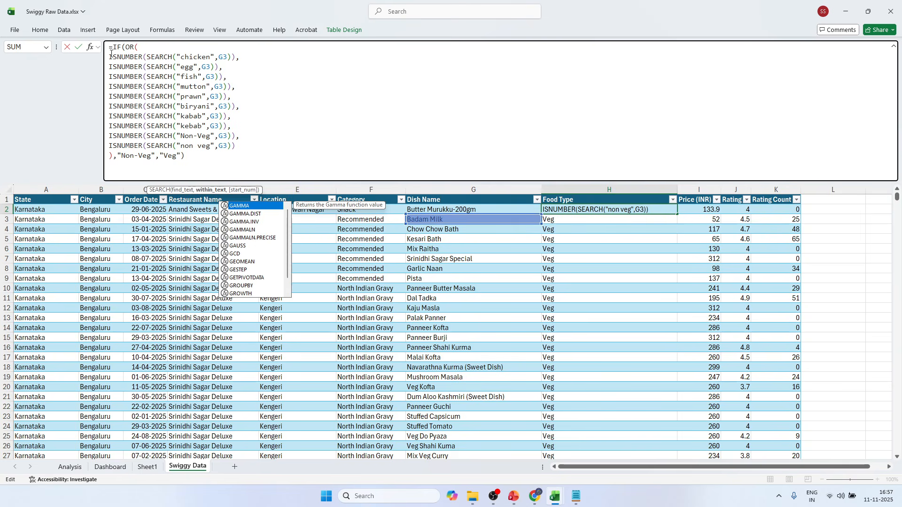
left_click(78, 47)
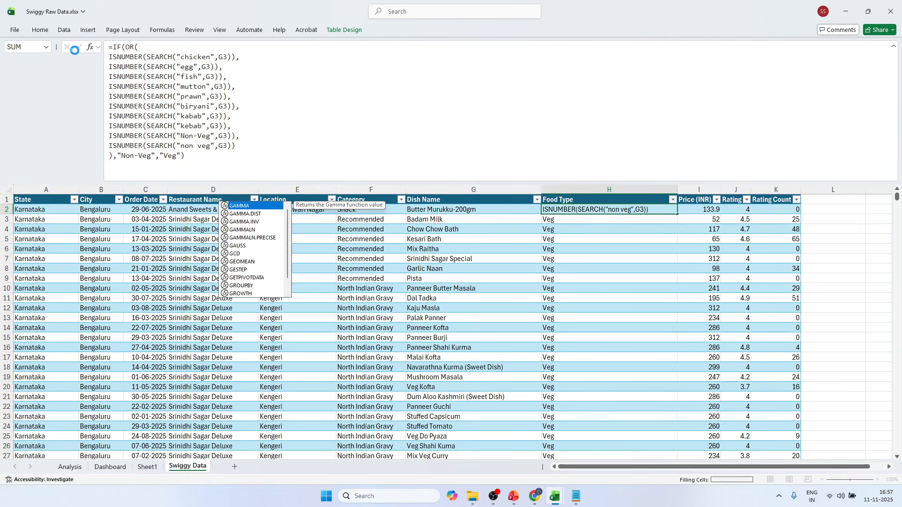
left_click(892, 47)
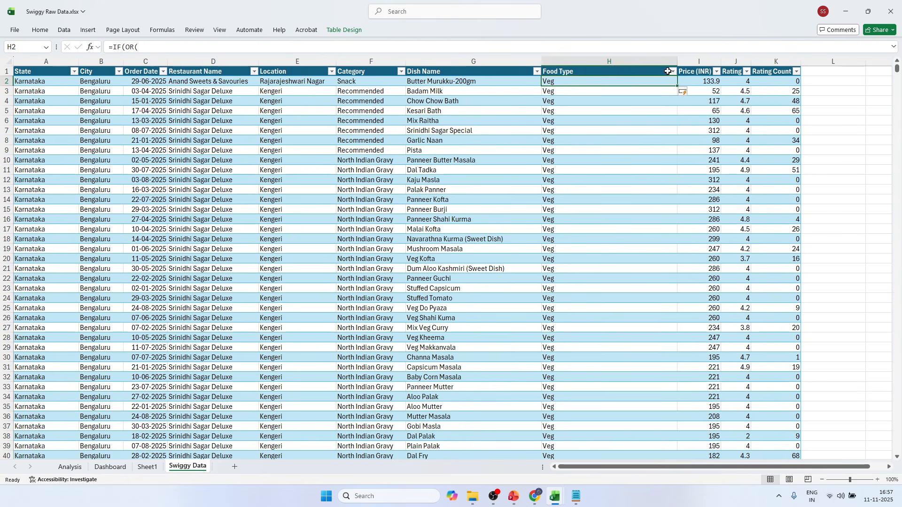
Check the Food Type filter list for Non-Veg and Veg values, and autofit the Food Type column's width.
left_click(672, 71)
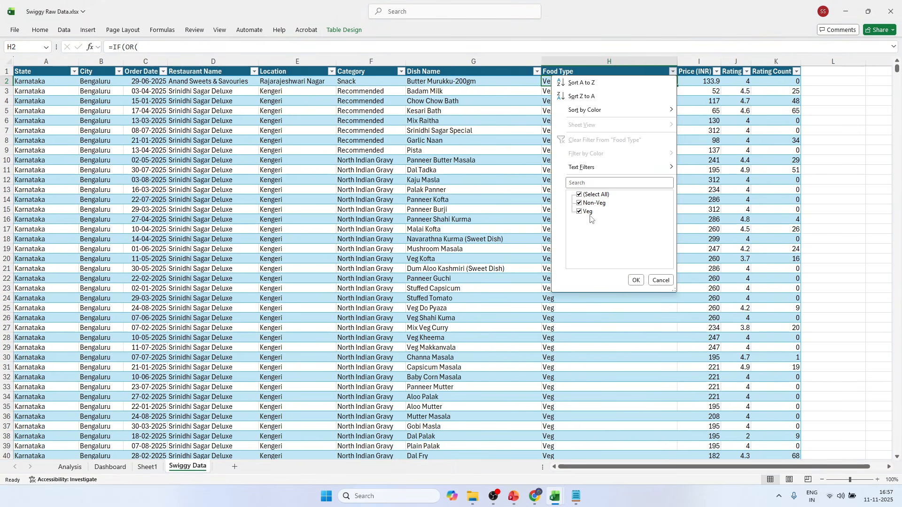
left_click(635, 279)
left_click(561, 139)
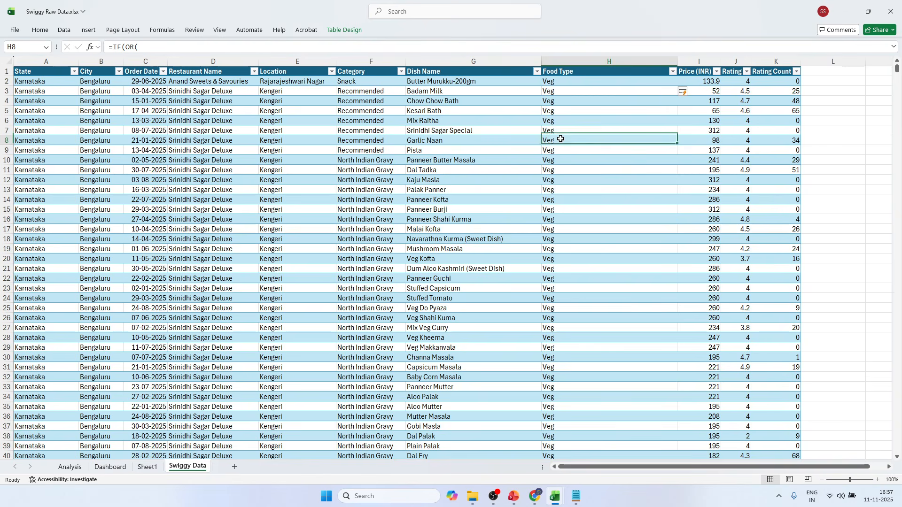
double_click(677, 61)
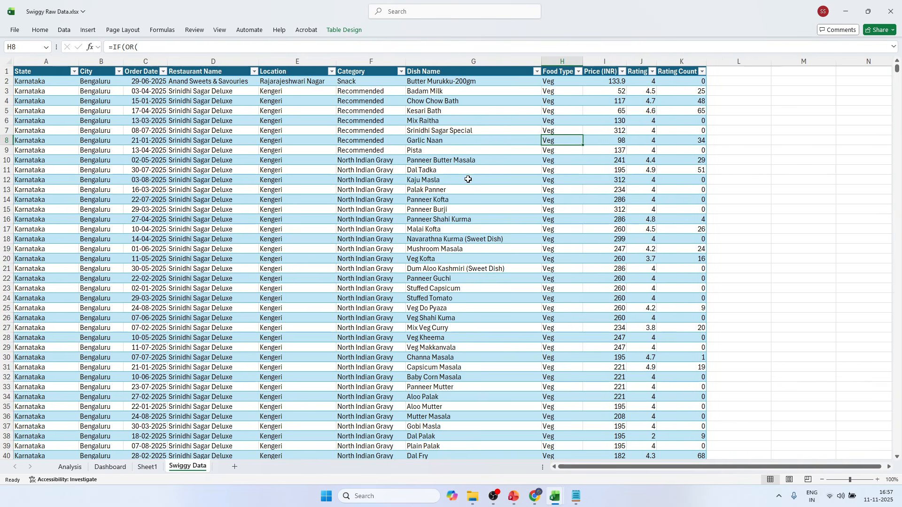
On the Analysis sheet, duplicate the monthly sales pivot table below the original, starting at cell A26.
left_click(110, 467)
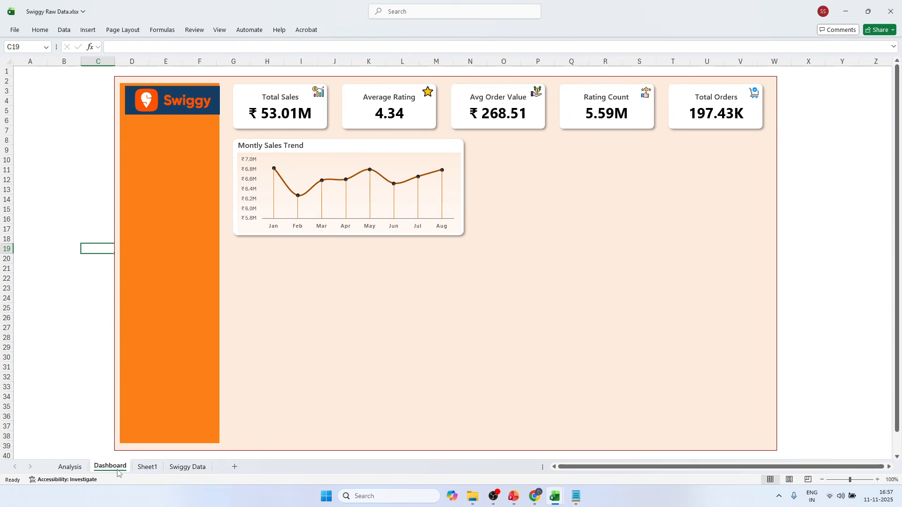
left_click(80, 471)
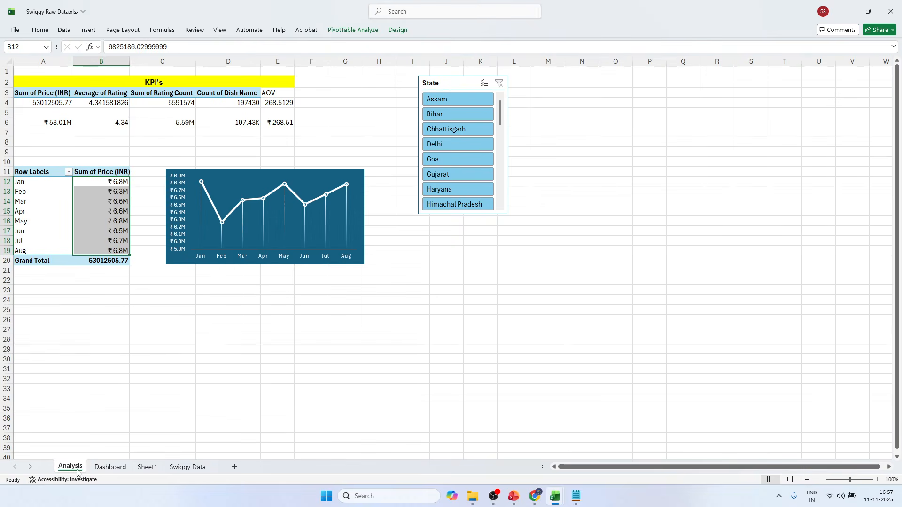
left_click(26, 171)
left_click_drag(26, 171, 115, 260)
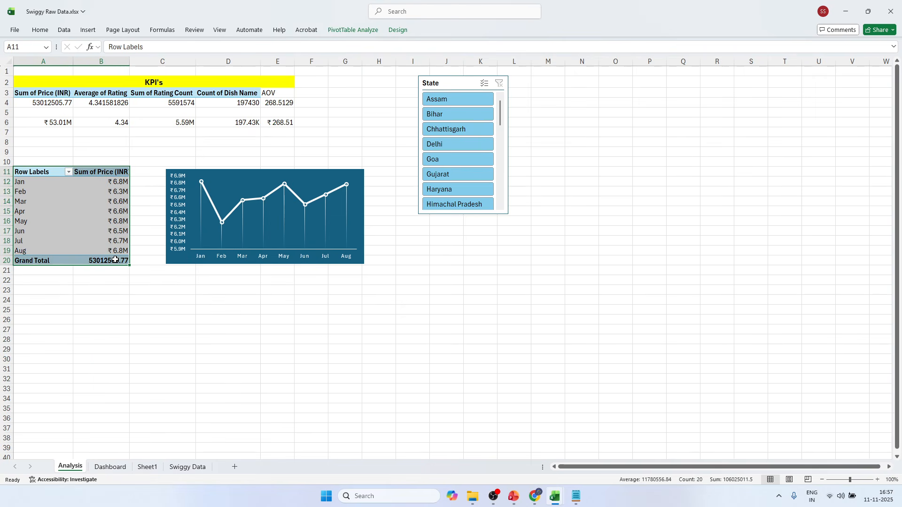
key("ctrl+c")
left_click(39, 320)
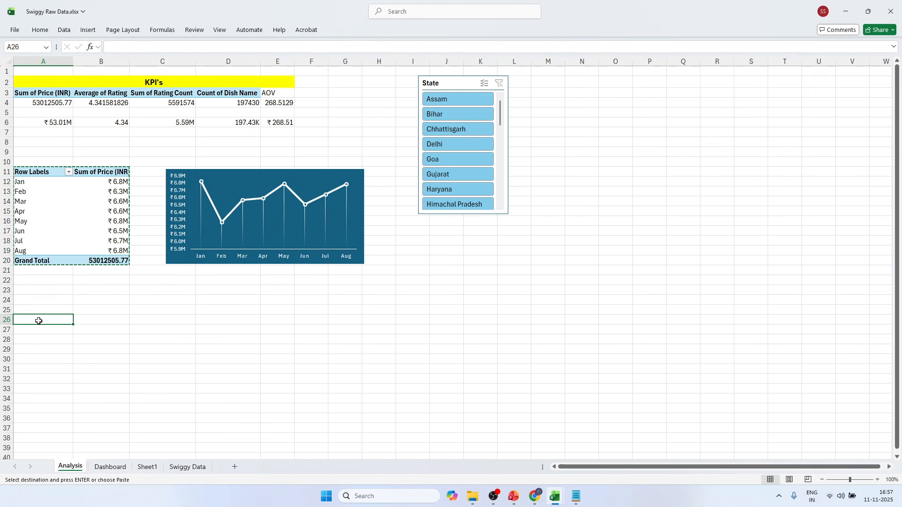
key("ctrl+v")
Remove the Months (Order Date) field from the copied pivot table, keeping Sum of Price (INR).
left_click(60, 348)
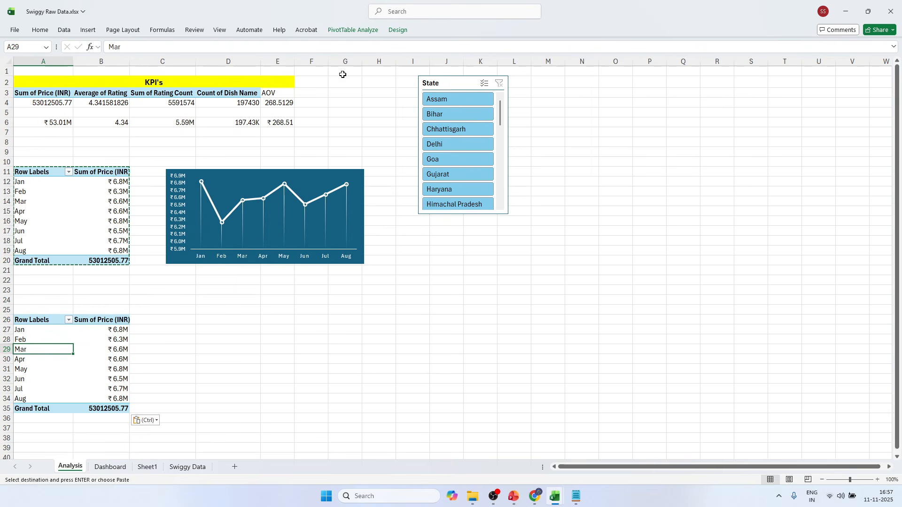
left_click(353, 30)
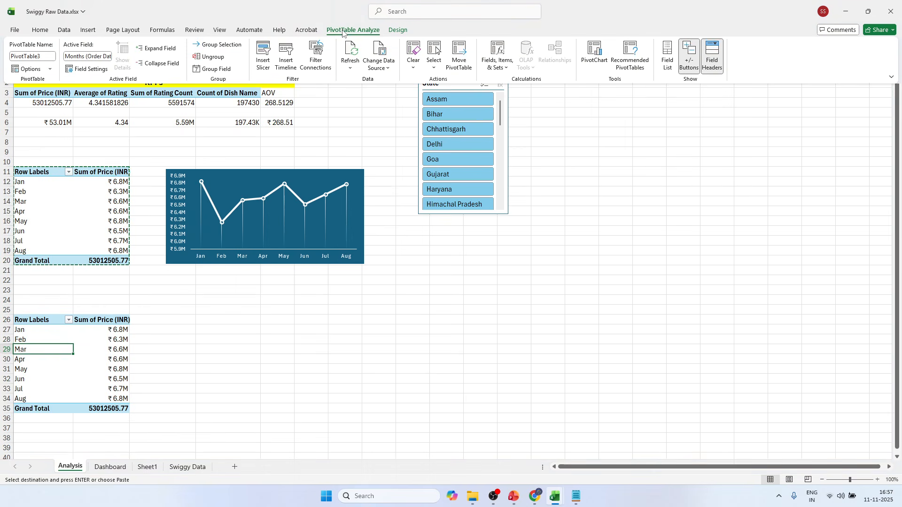
left_click(667, 64)
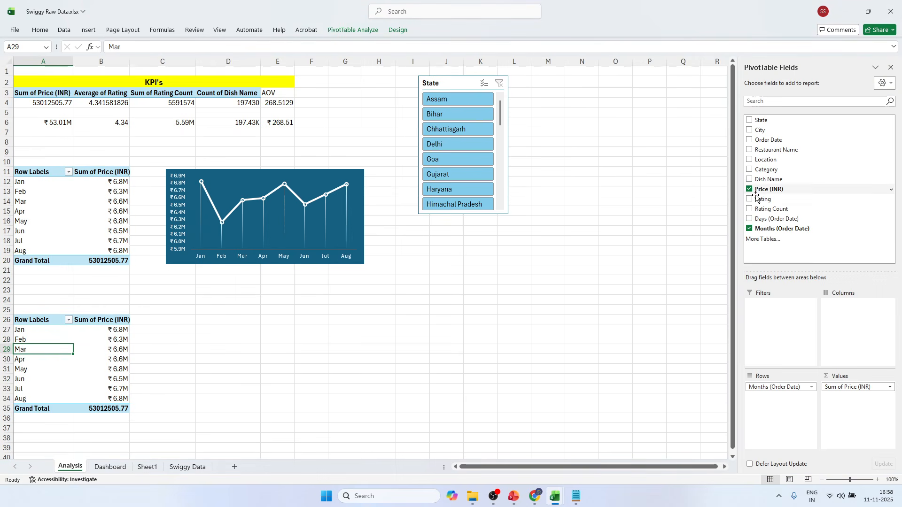
left_click(749, 228)
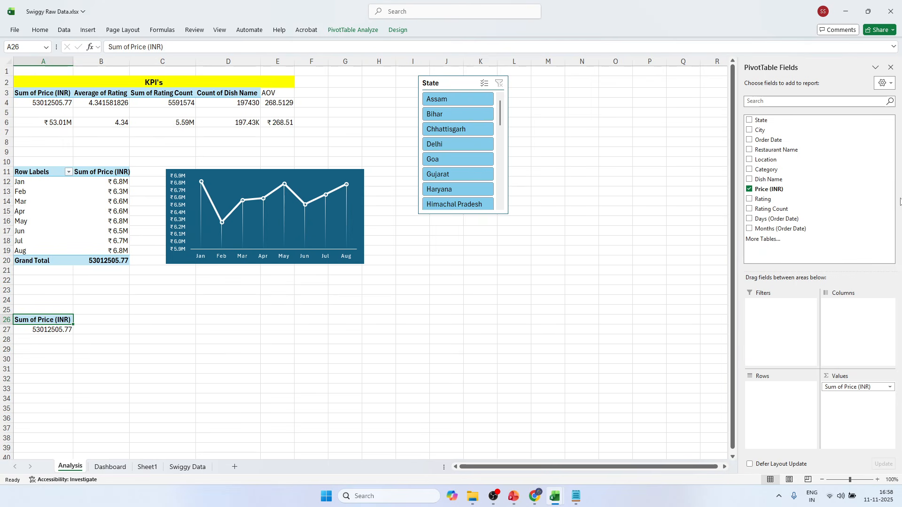
Refresh the copied pivot table's data and add the Food Type field to its rows.
left_click(349, 33)
left_click(350, 45)
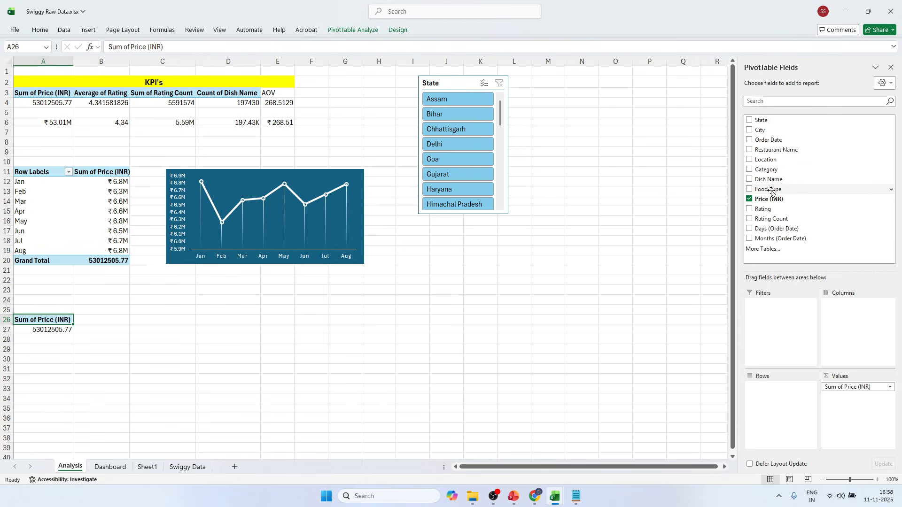
left_click(749, 189)
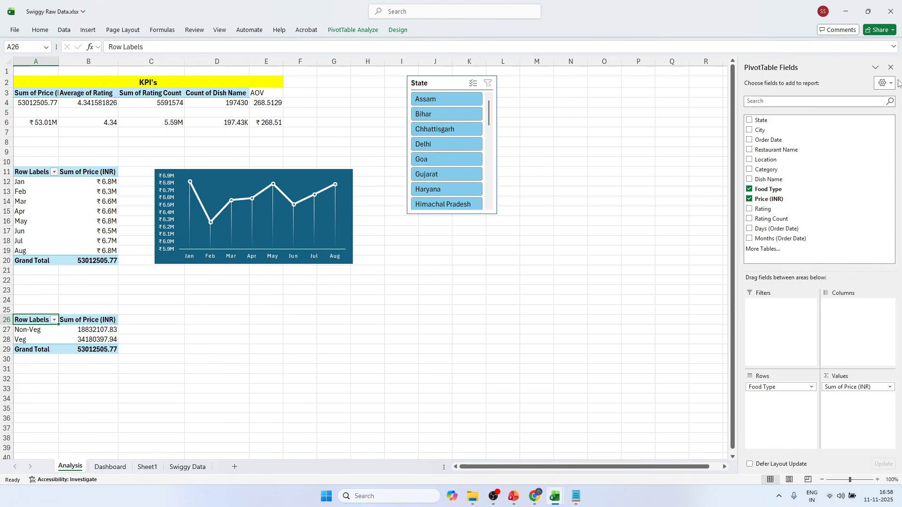
left_click(890, 67)
Insert a doughnut PivotChart from the Food Type pivot table and place it, reduced in size, beside that table.
left_click(73, 339)
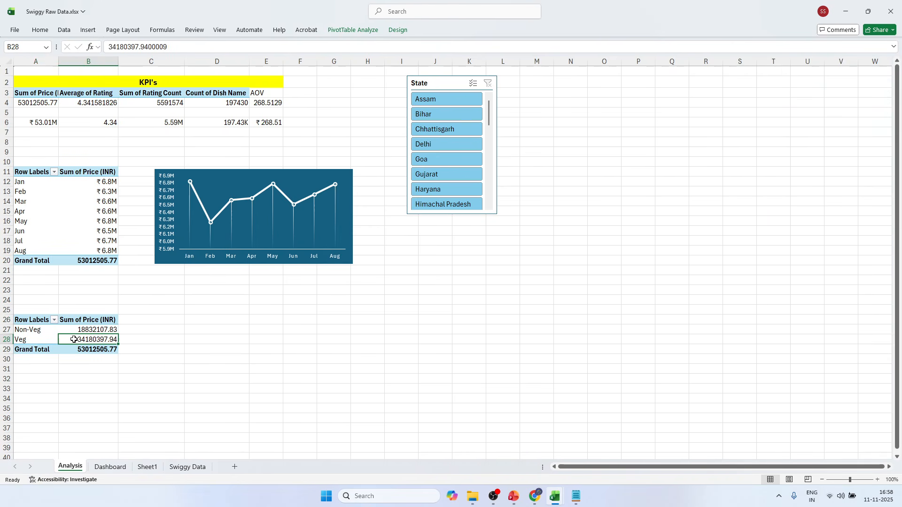
left_click(43, 330)
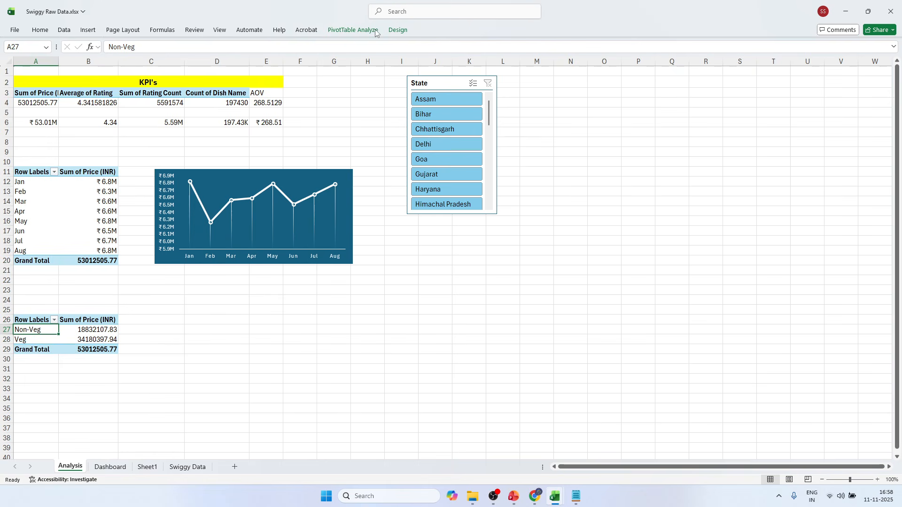
left_click(353, 30)
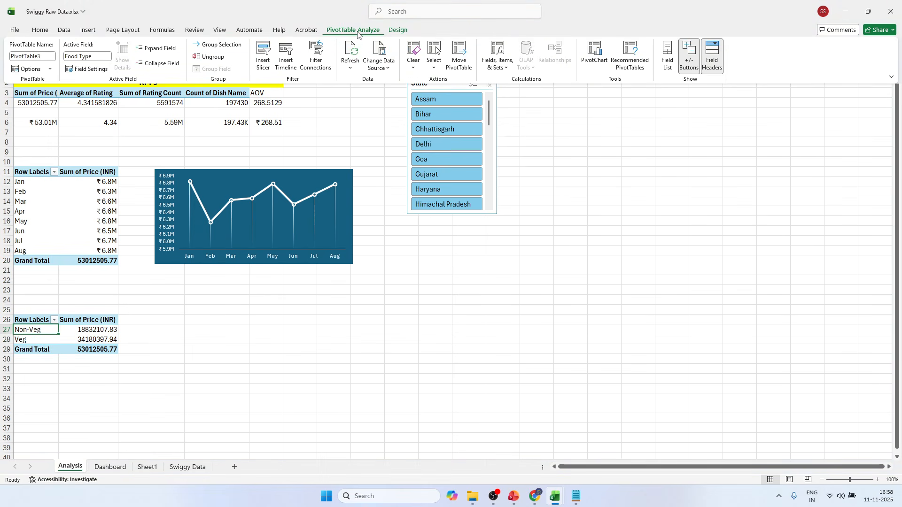
left_click(604, 56)
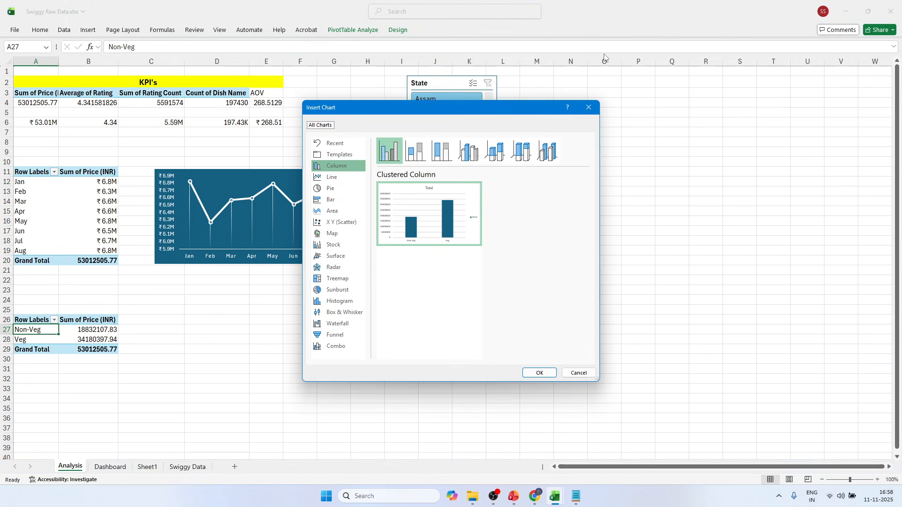
left_click(330, 189)
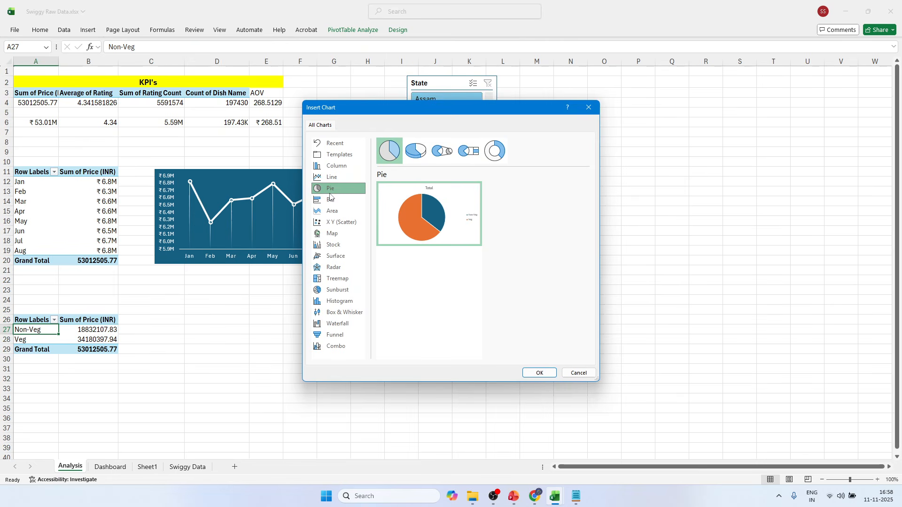
left_click(499, 154)
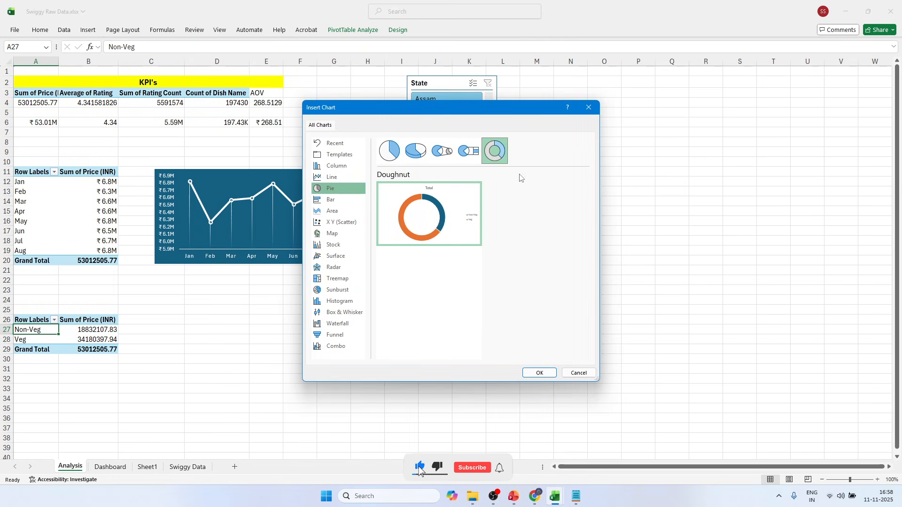
left_click(538, 373)
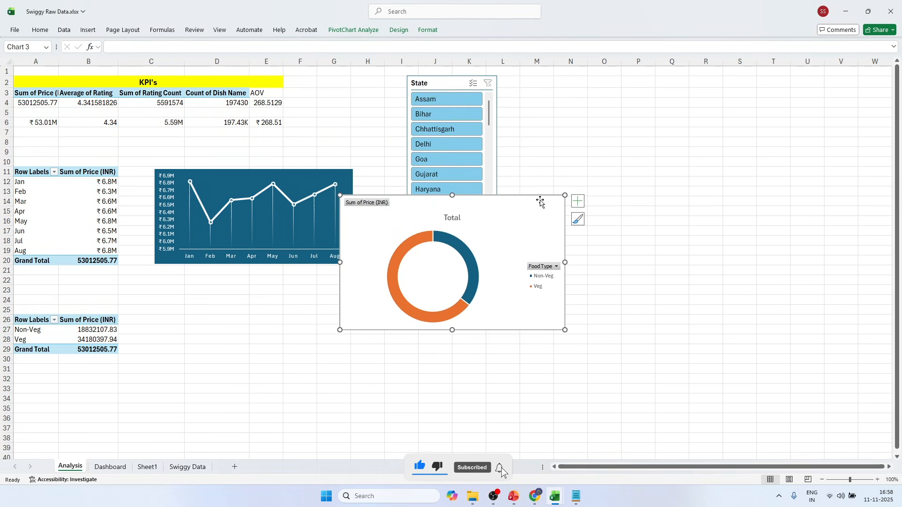
left_click_drag(540, 201, 382, 309)
left_click_drag(325, 311, 274, 318)
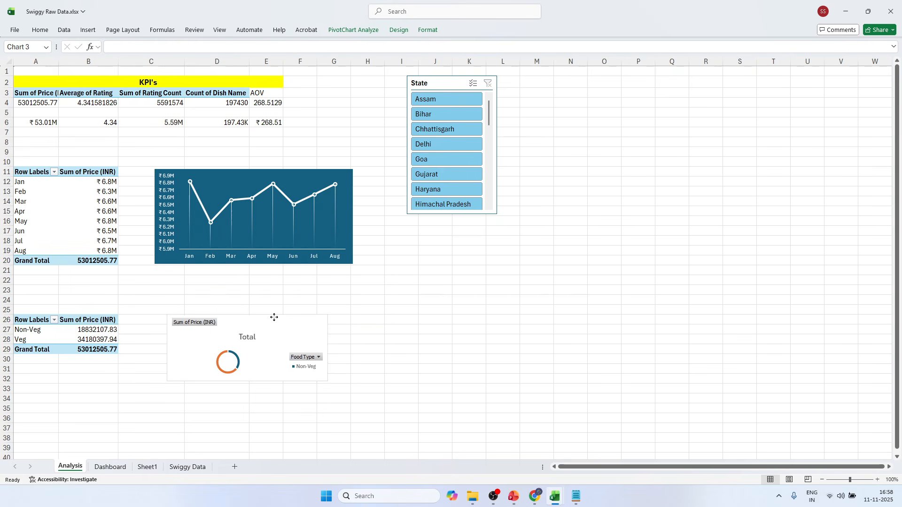
Hide all field buttons on the doughnut chart and delete its title.
right_click(193, 323)
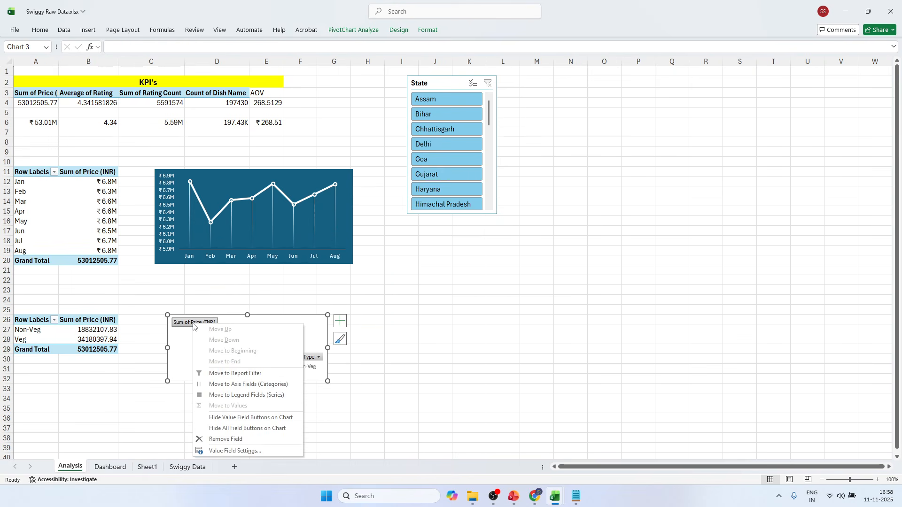
left_click(238, 428)
key("Delete")
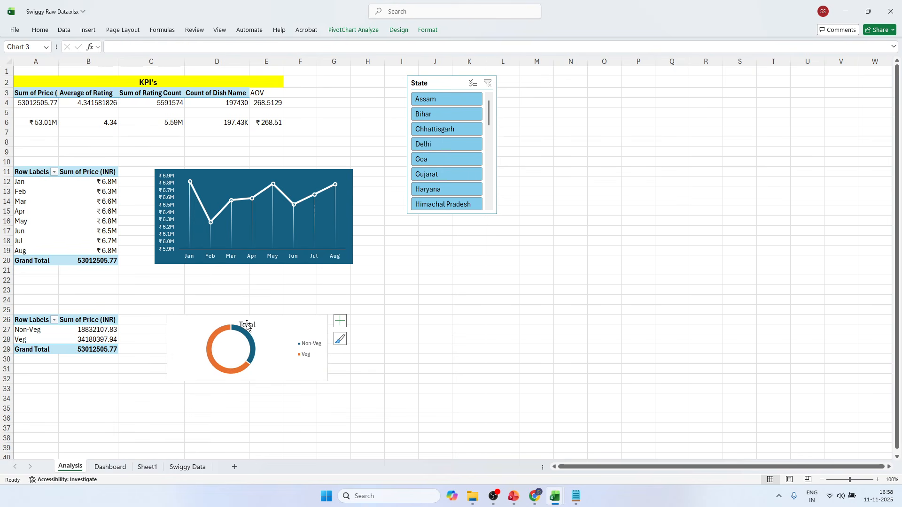
left_click_drag(300, 316, 291, 302)
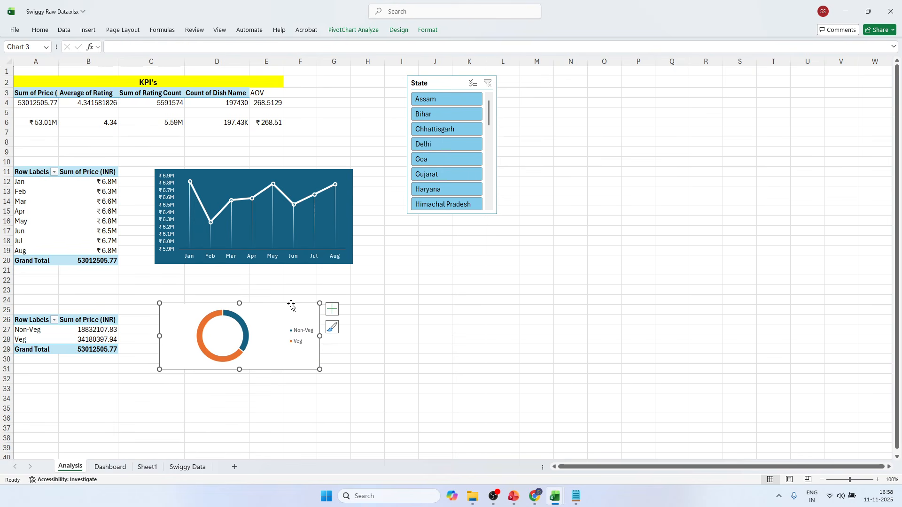
On the Dashboard sheet, duplicate the monthly sales trend's white background card and align the copy beside the original.
left_click(109, 467)
left_click(837, 160)
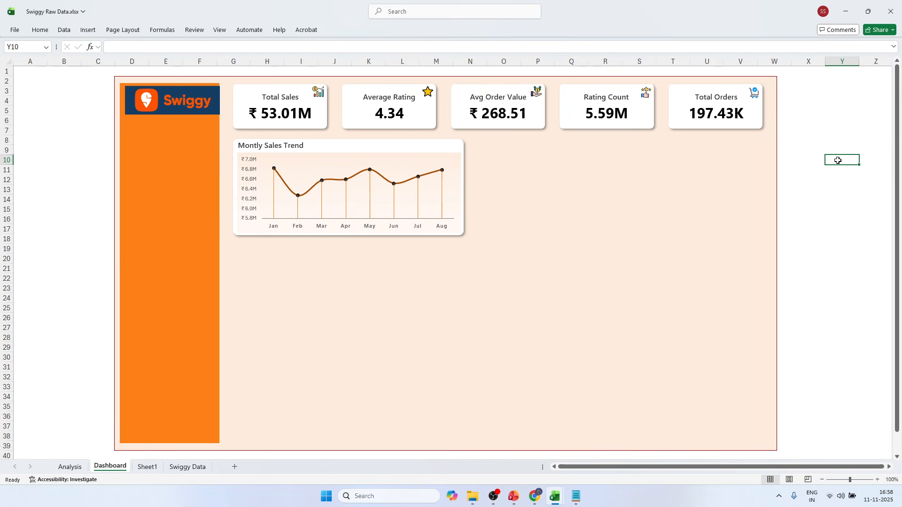
left_click(460, 143)
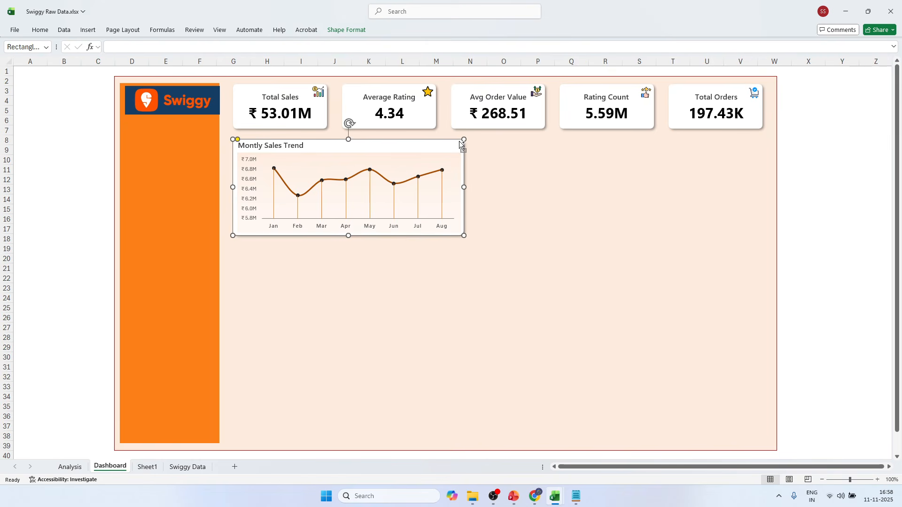
left_click_drag(460, 143, 642, 174)
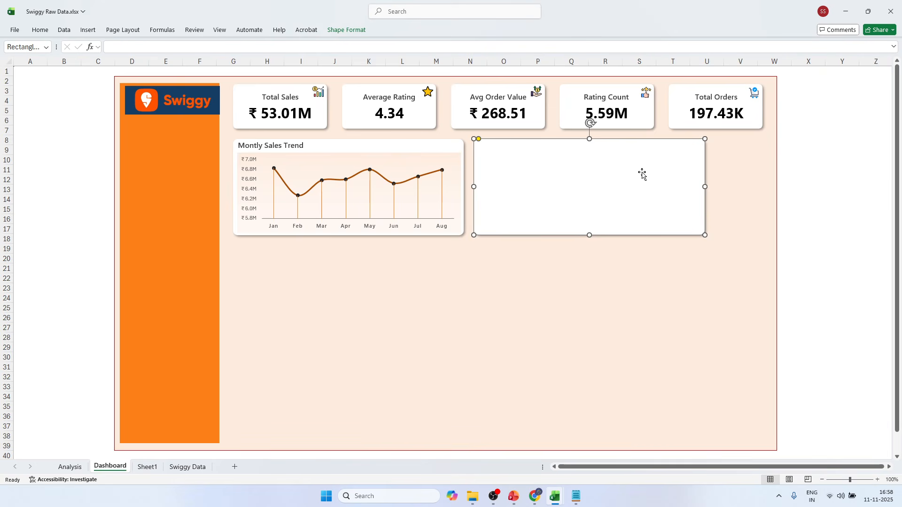
key("Down")
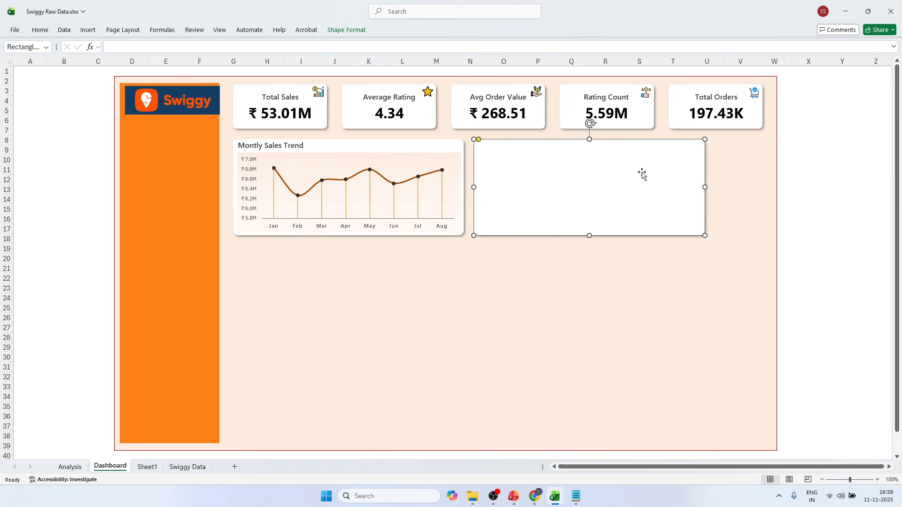
Reduce the blank copied card's width to about 6 cm, keeping its height.
left_click(346, 30)
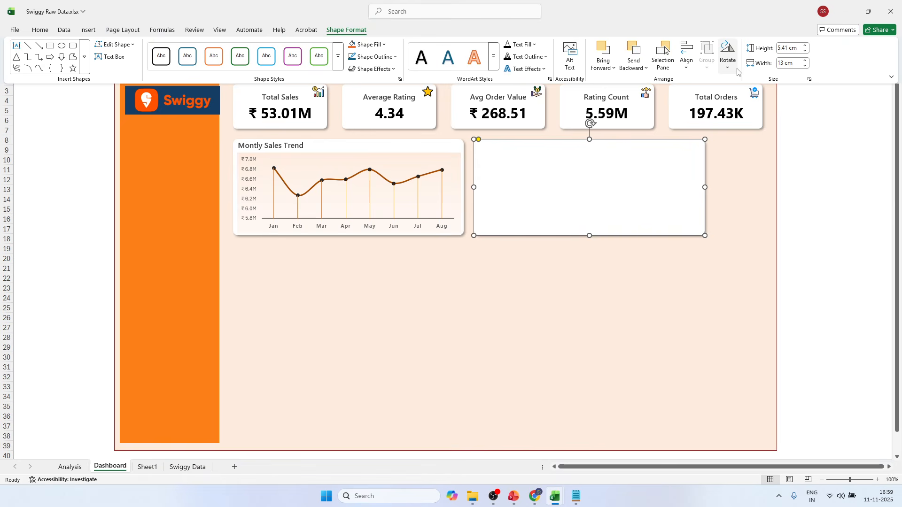
left_click(789, 64)
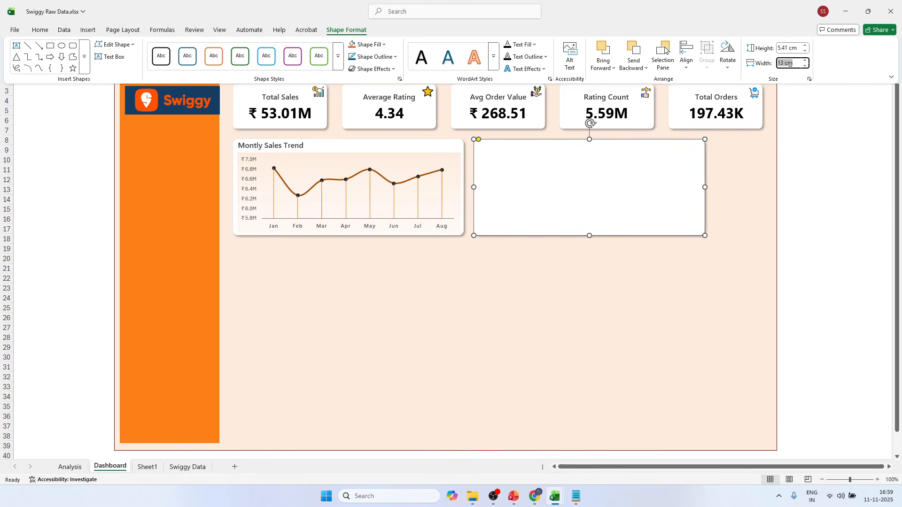
type("6.27")
key("Return")
left_click(843, 158)
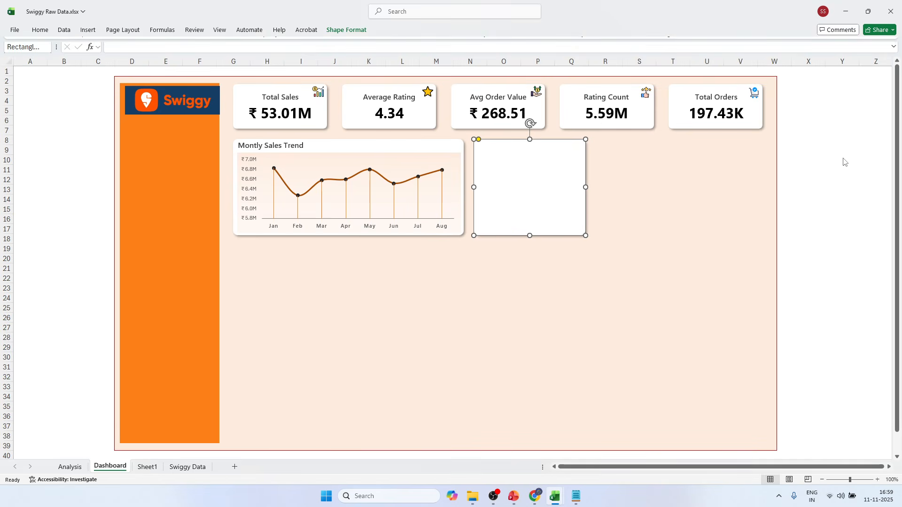
left_click(843, 158)
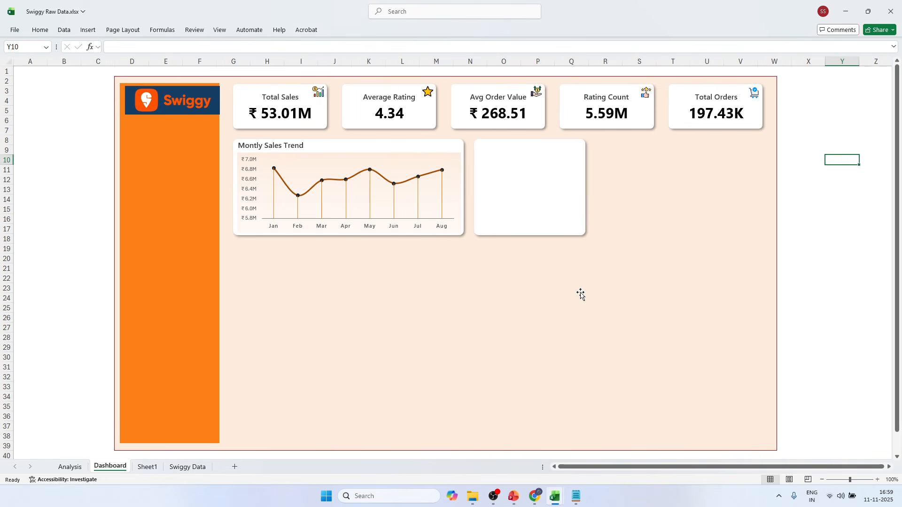
Copy the food type doughnut chart from the Analysis sheet and paste it onto the Dashboard sheet.
left_click(149, 466)
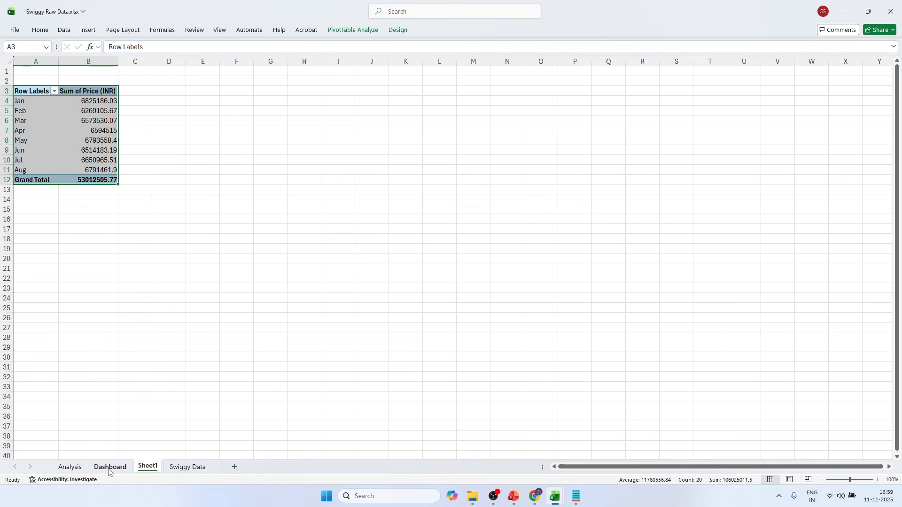
left_click(70, 467)
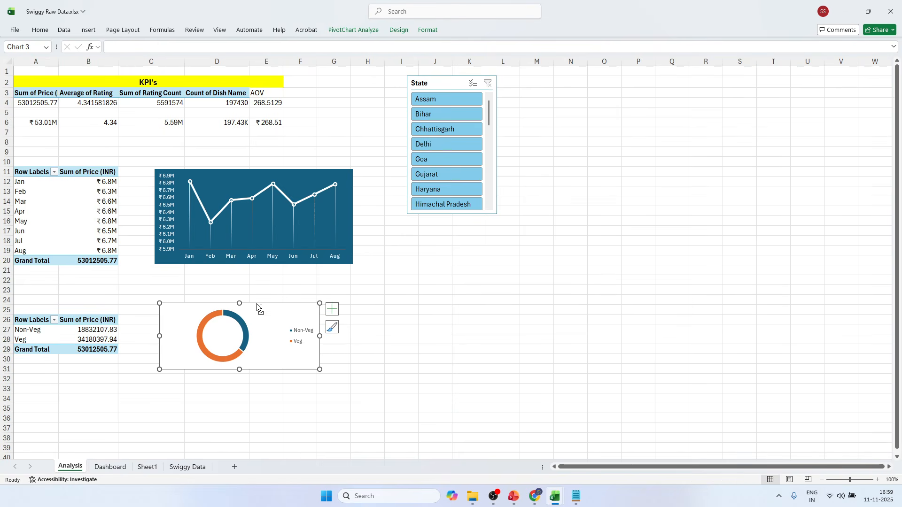
left_click(186, 466)
left_click(110, 466)
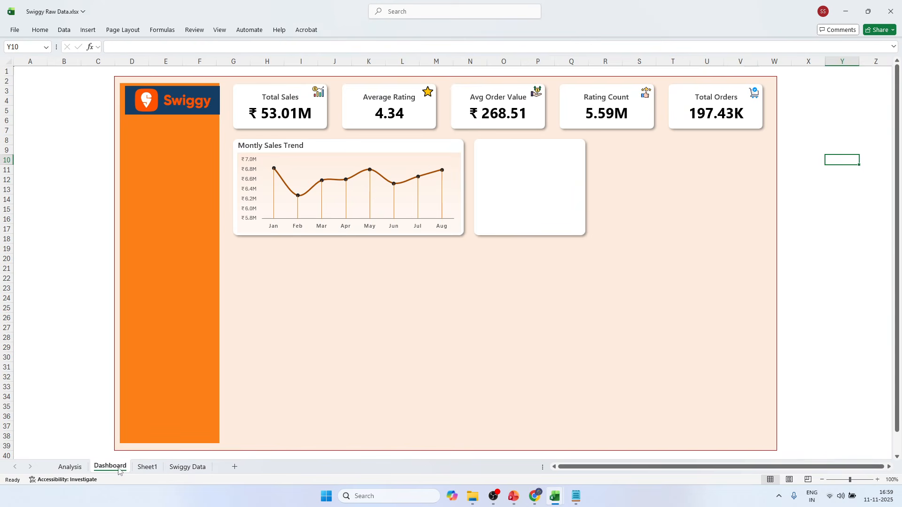
left_click(429, 268)
key("ctrl+v")
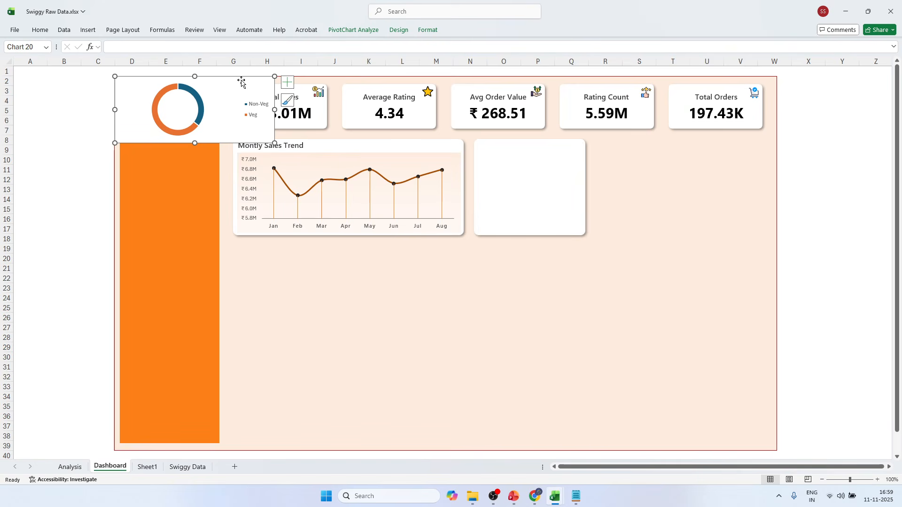
Move the pasted doughnut chart onto the blank card and resize it to fit, leaving room for a heading above.
left_click_drag(241, 78, 601, 153)
left_click_drag(636, 185, 579, 178)
left_click_drag(526, 229, 528, 233)
Move the food type doughnut chart's legend to the top of the chart.
left_click(593, 161)
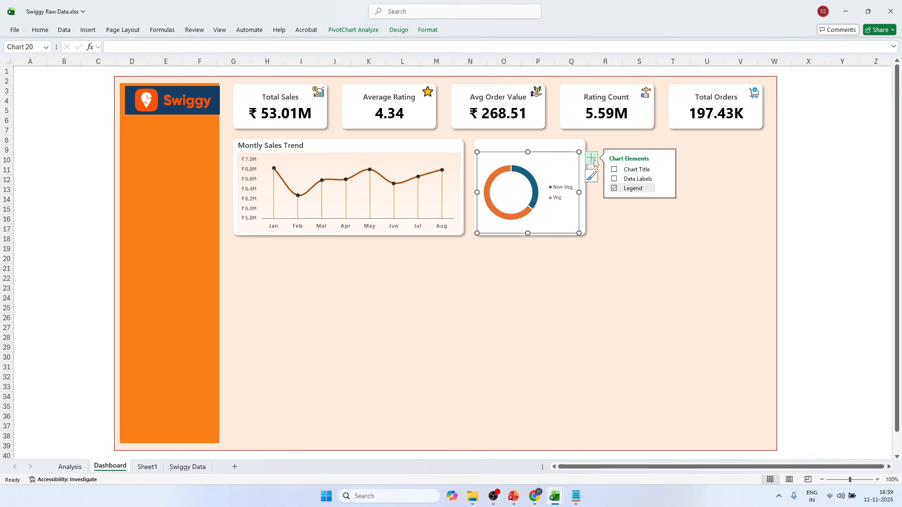
left_click(666, 188)
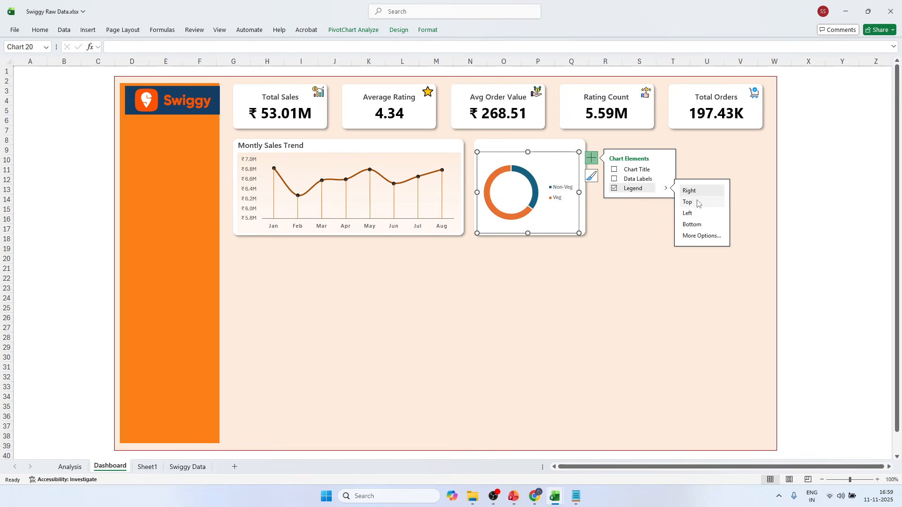
left_click(686, 201)
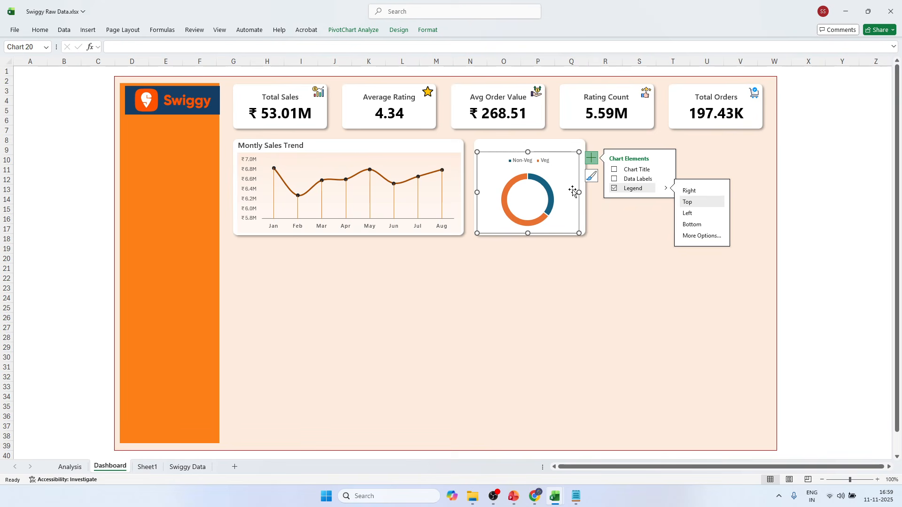
left_click(840, 152)
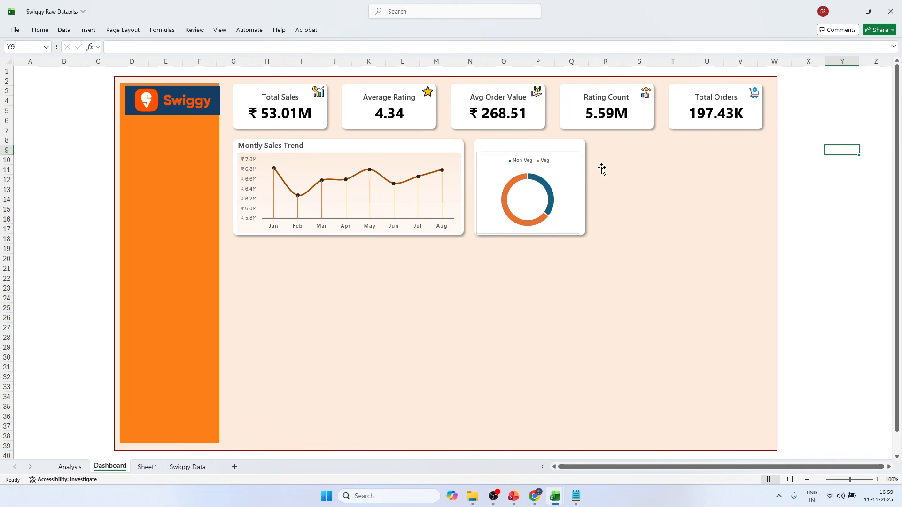
Widen the doughnut chart slightly to fit its card and set its chart area to no fill and no border line.
left_click(577, 167)
left_click_drag(583, 194, 582, 193)
right_click(573, 184)
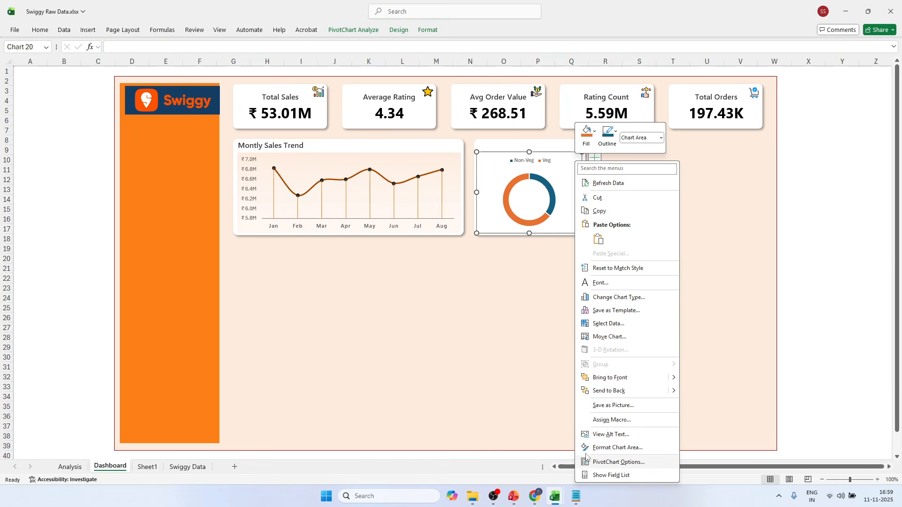
left_click(601, 447)
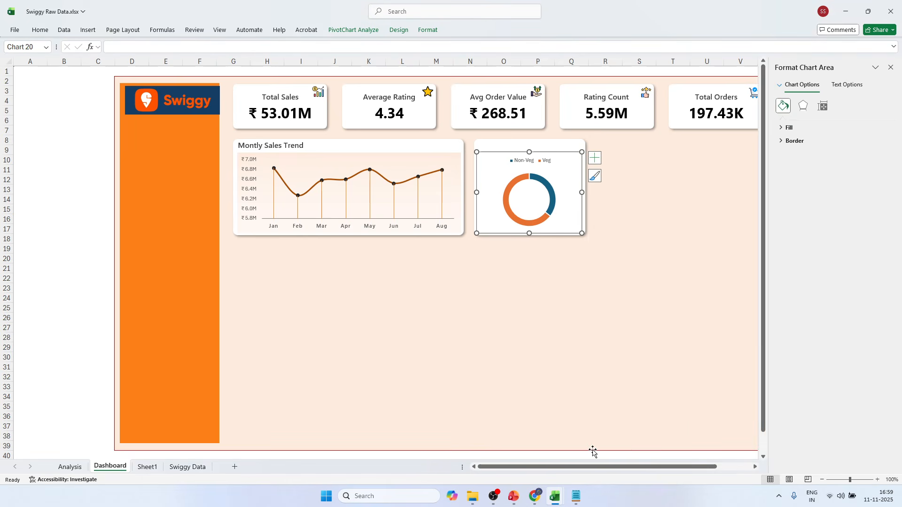
left_click(789, 128)
left_click(794, 142)
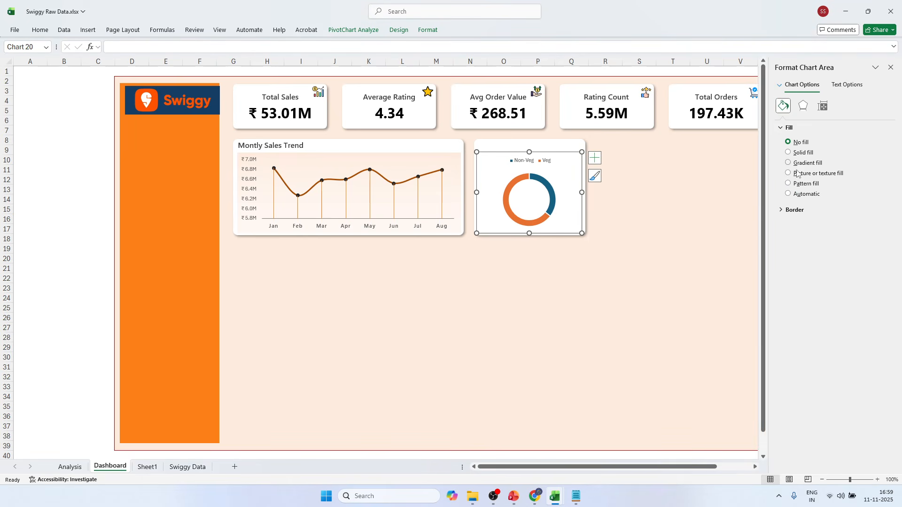
left_click(794, 209)
left_click(797, 225)
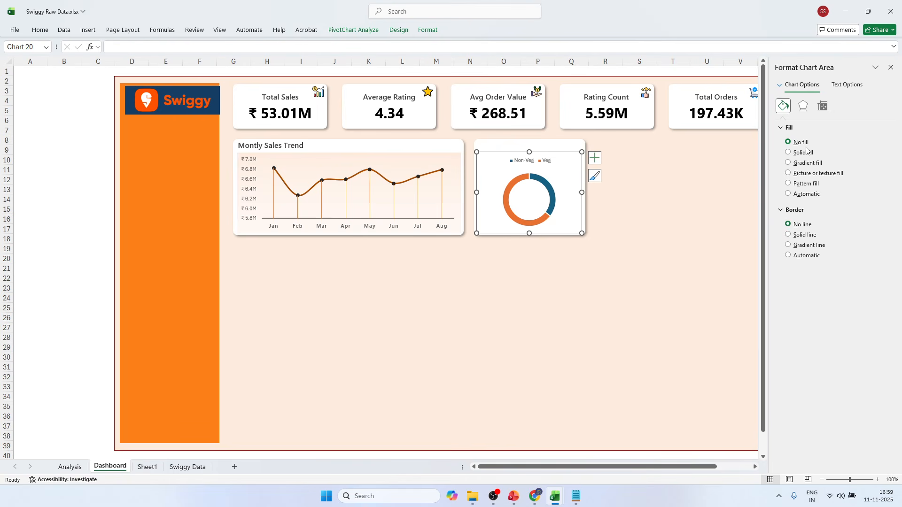
Set the doughnut hole size of the Total series to 65%.
left_click(846, 85)
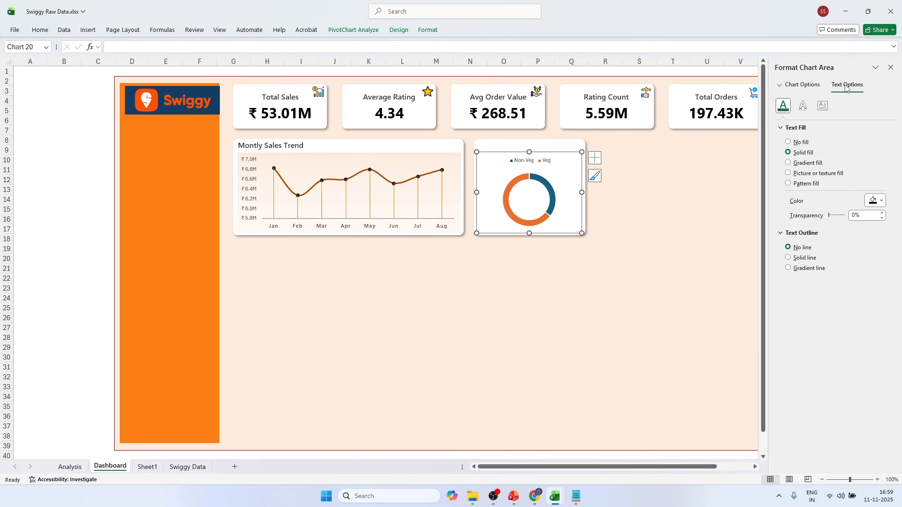
left_click(780, 85)
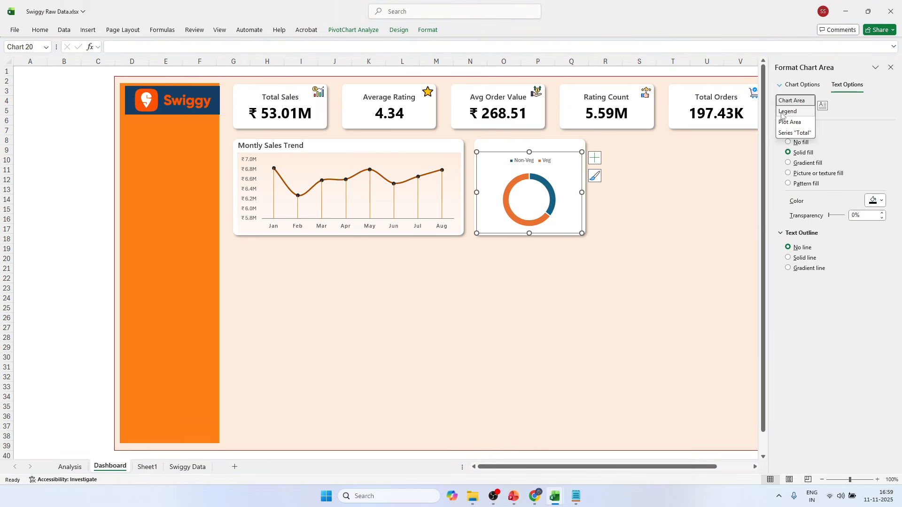
left_click(783, 133)
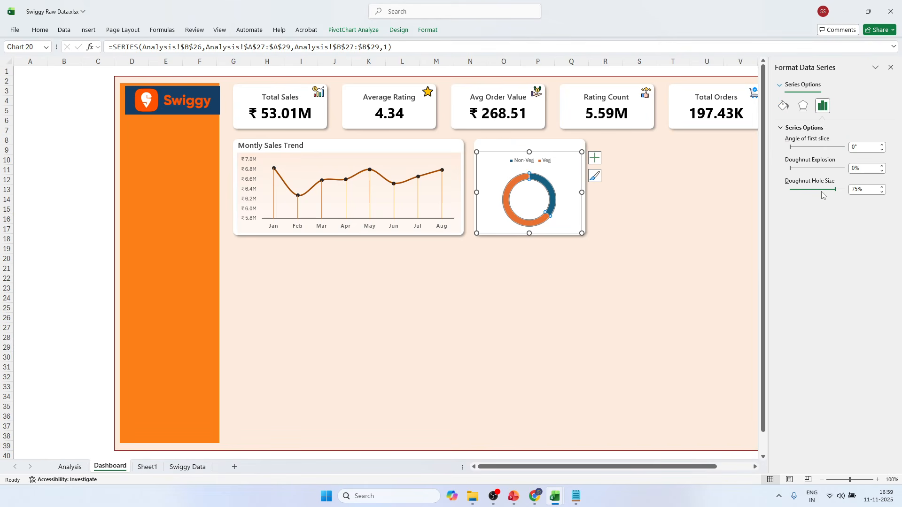
left_click(881, 192)
left_click(882, 192)
left_click(882, 192)
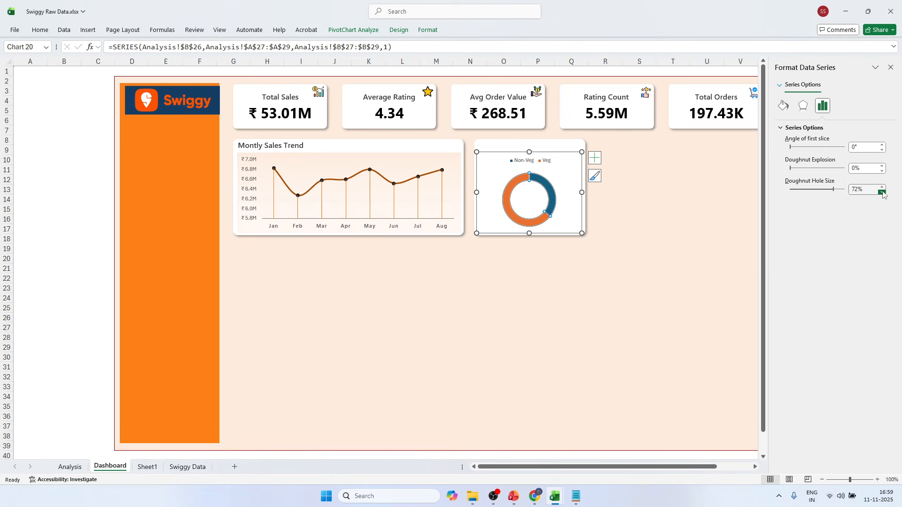
mouse_move(833, 189)
left_mouse_down()
mouse_move(820, 189)
mouse_move(831, 190)
left_mouse_up()
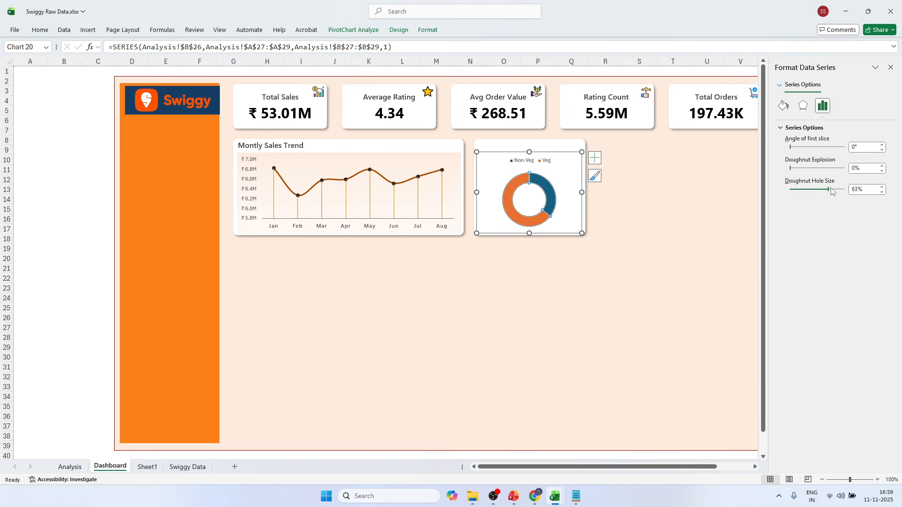
left_click(882, 187)
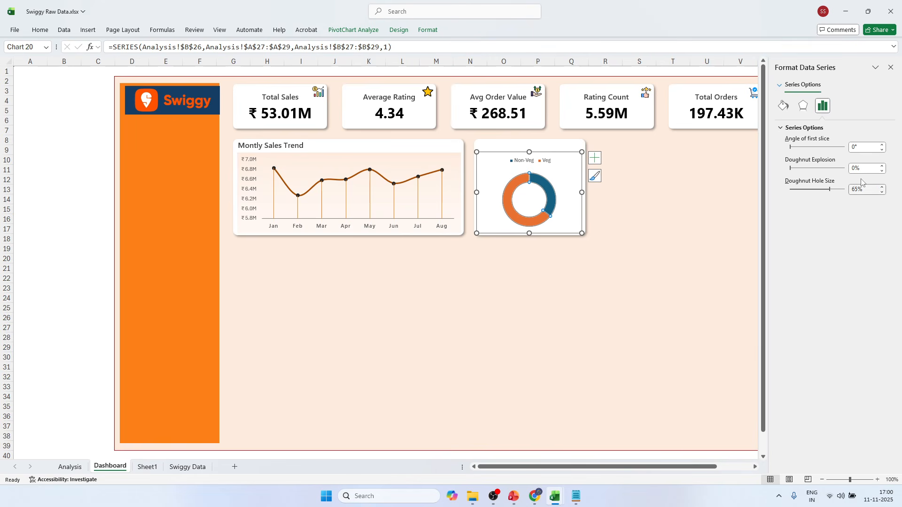
left_click(802, 105)
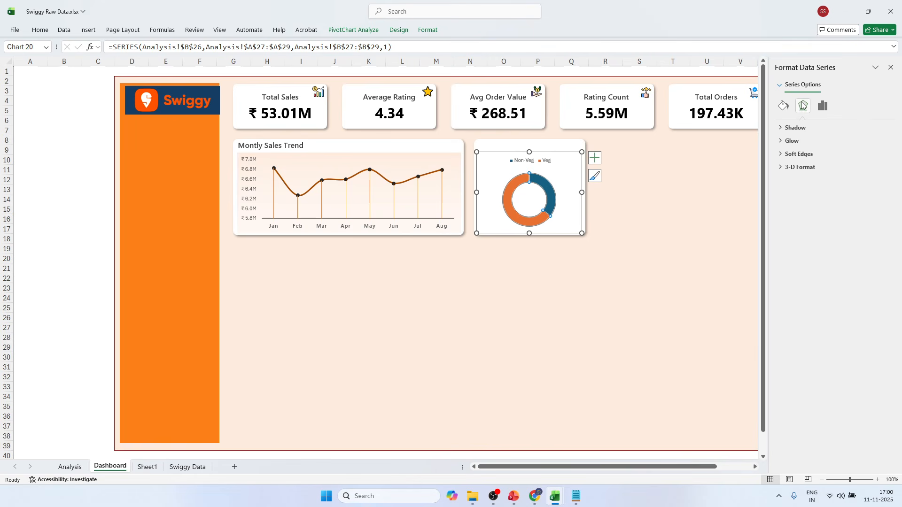
left_click(783, 105)
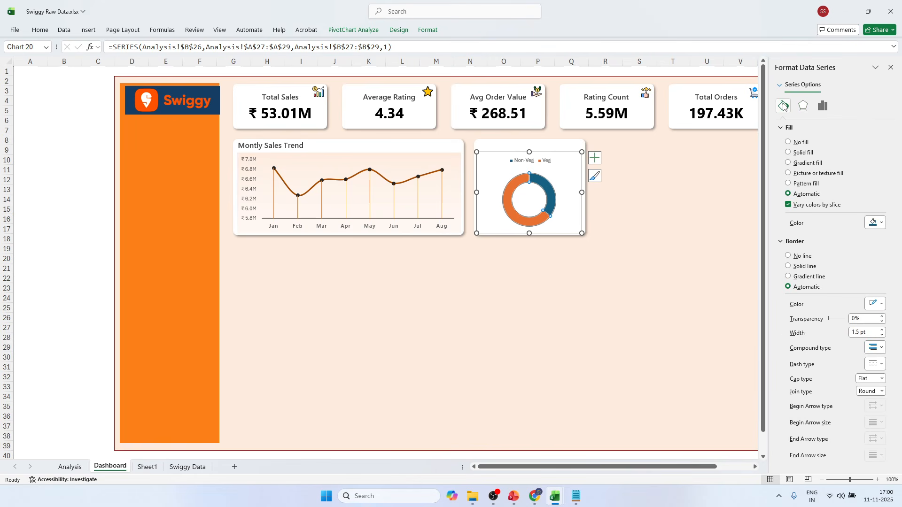
left_click(822, 105)
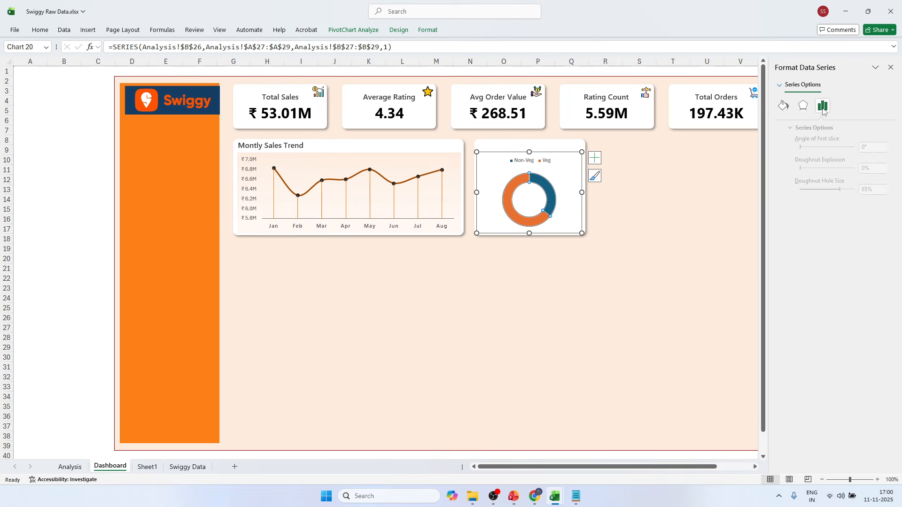
left_click(780, 86)
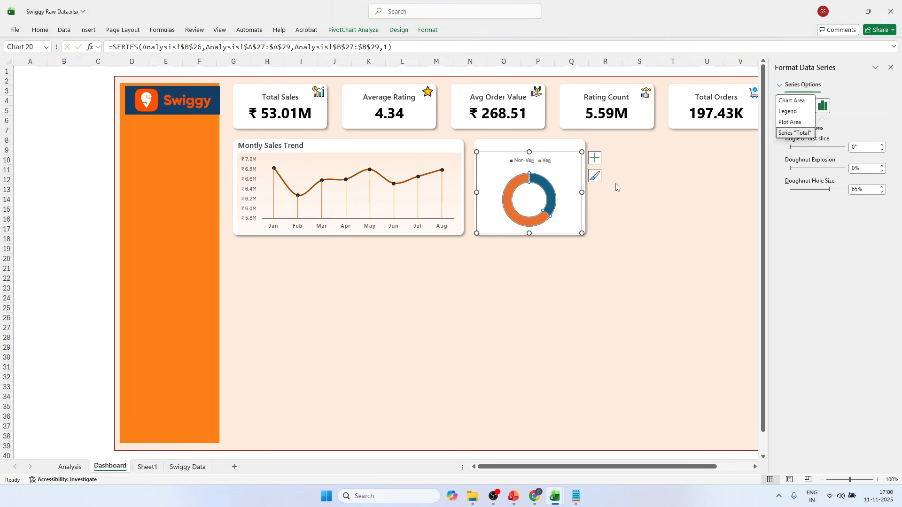
left_click(845, 124)
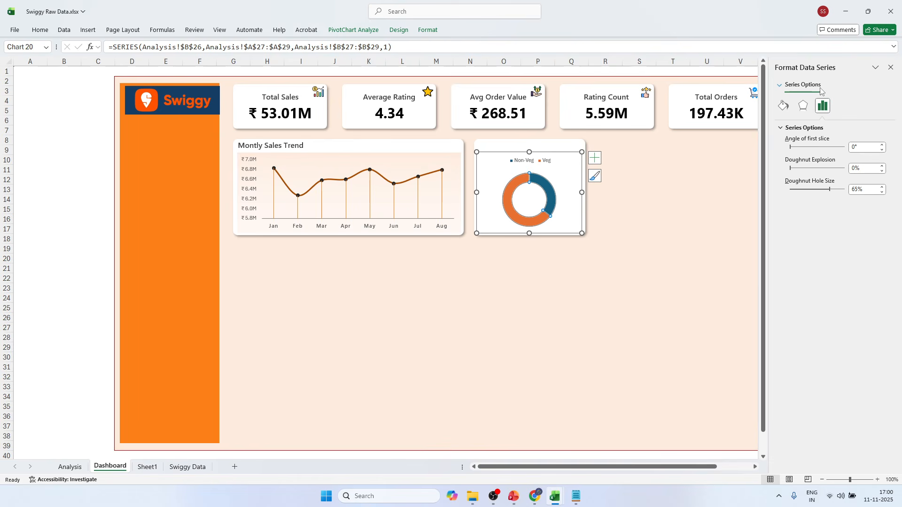
left_click(549, 184)
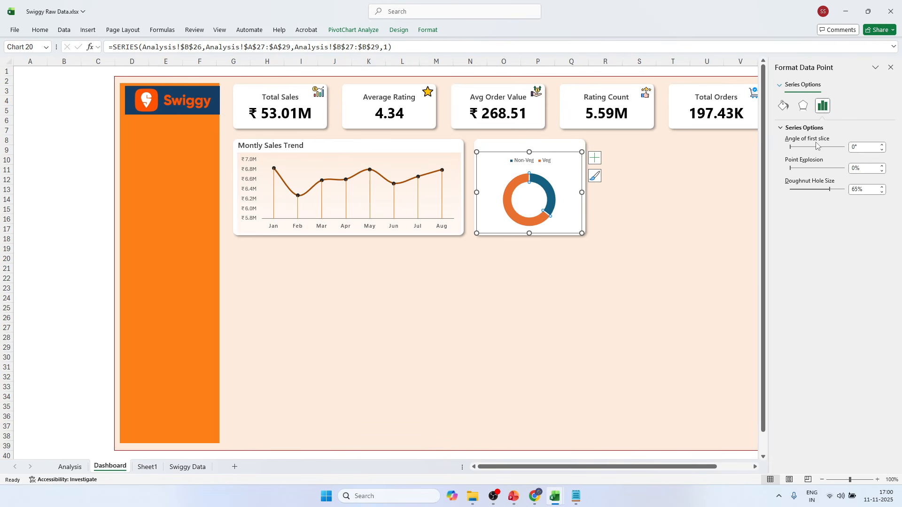
Add data labels to the doughnut chart showing both value and percentage, with leader lines.
left_click(563, 172)
left_click(600, 159)
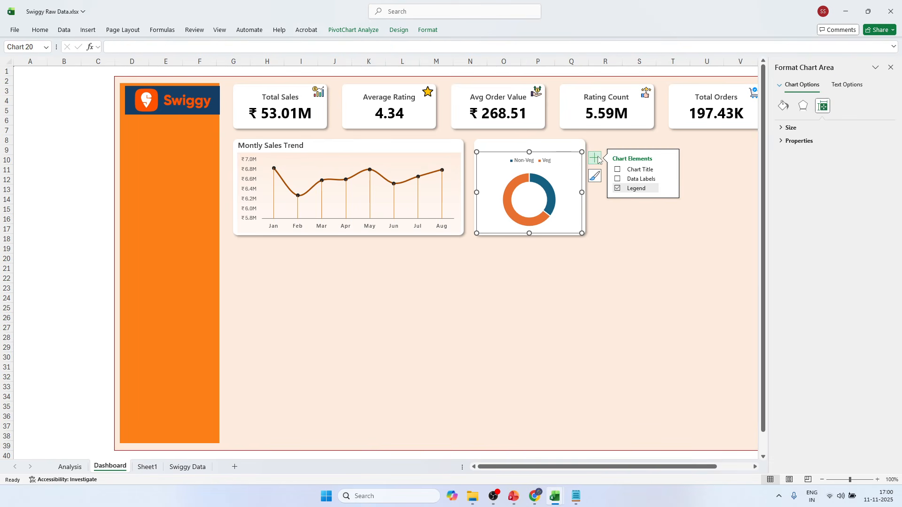
left_click(617, 179)
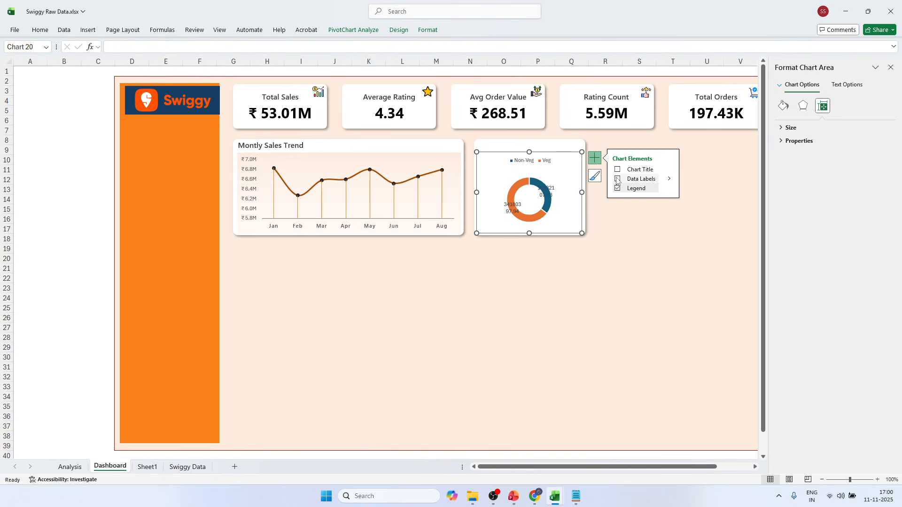
left_click(669, 179)
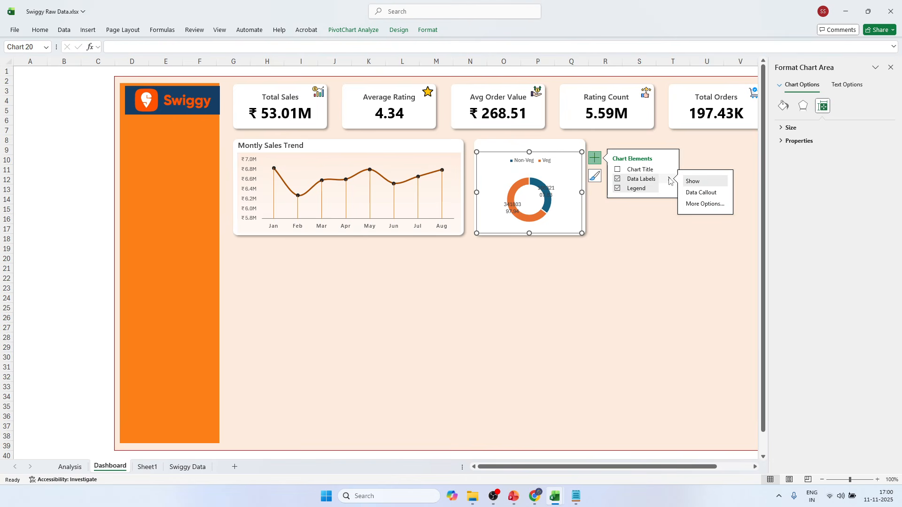
left_click(711, 204)
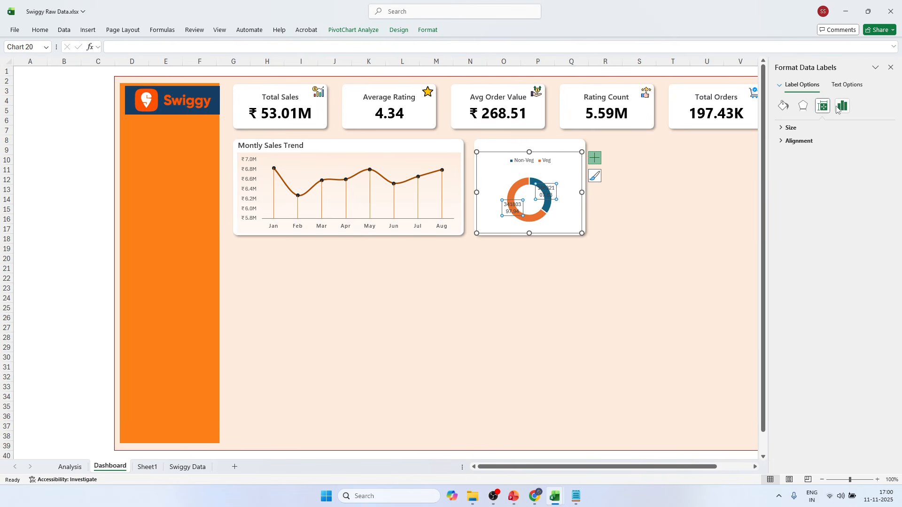
left_click(783, 127)
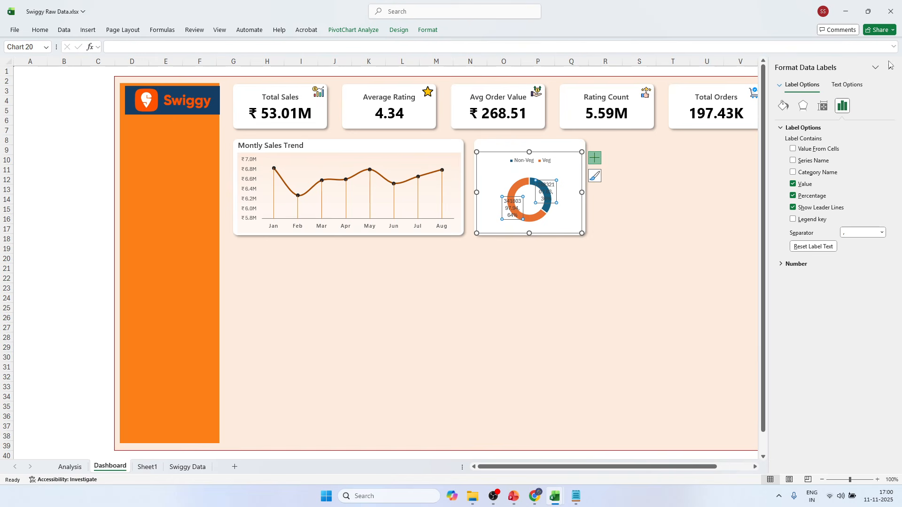
left_click(628, 217)
left_click(511, 209)
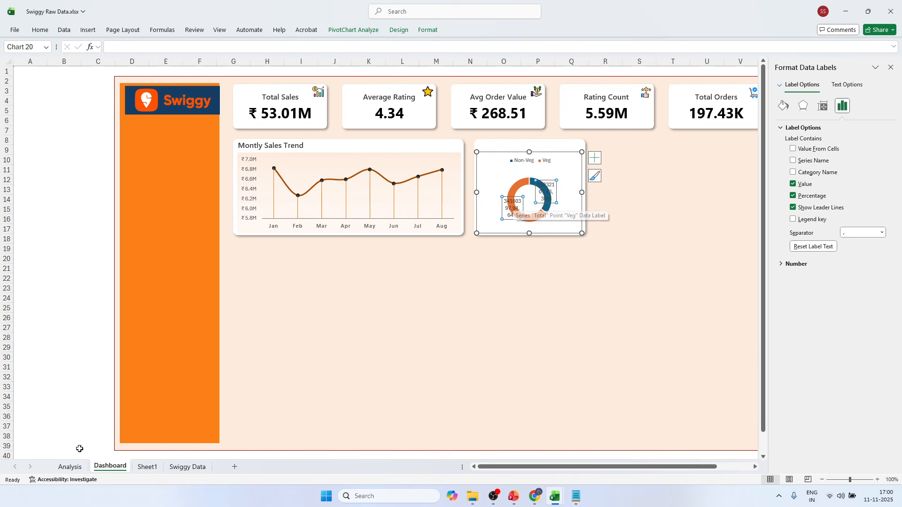
On the Analysis sheet, format the Non-Veg and Veg sales values in B27:B28 with the custom number format ₹ 0.0,,"M".
left_click(69, 466)
left_click_drag(97, 330, 97, 337)
key("ctrl+1")
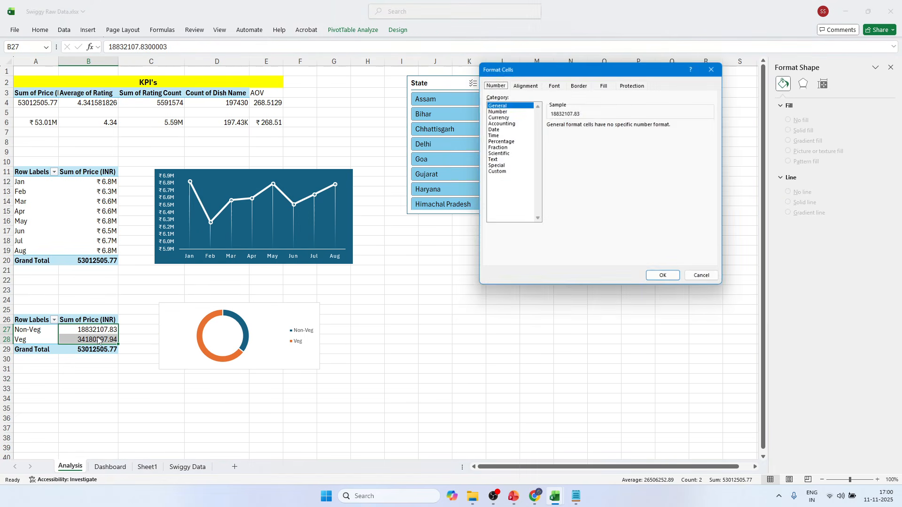
left_click(496, 172)
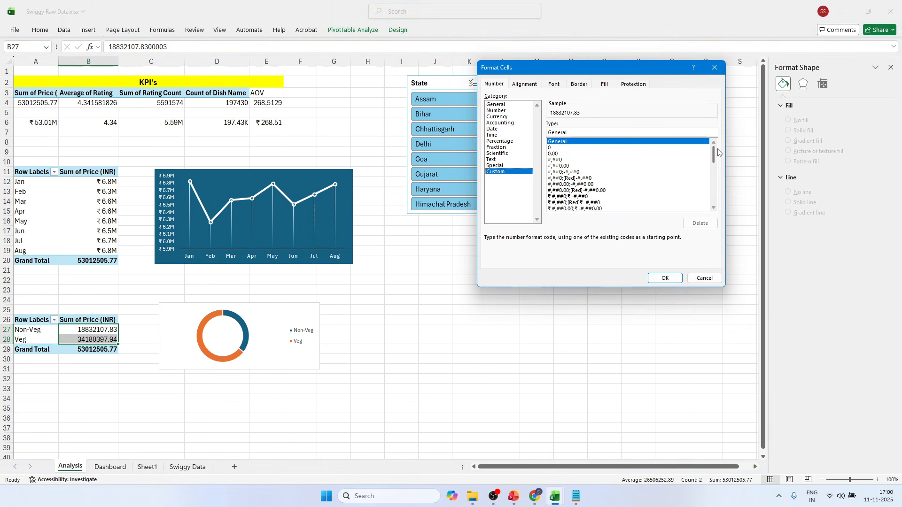
left_click_drag(714, 157, 714, 209)
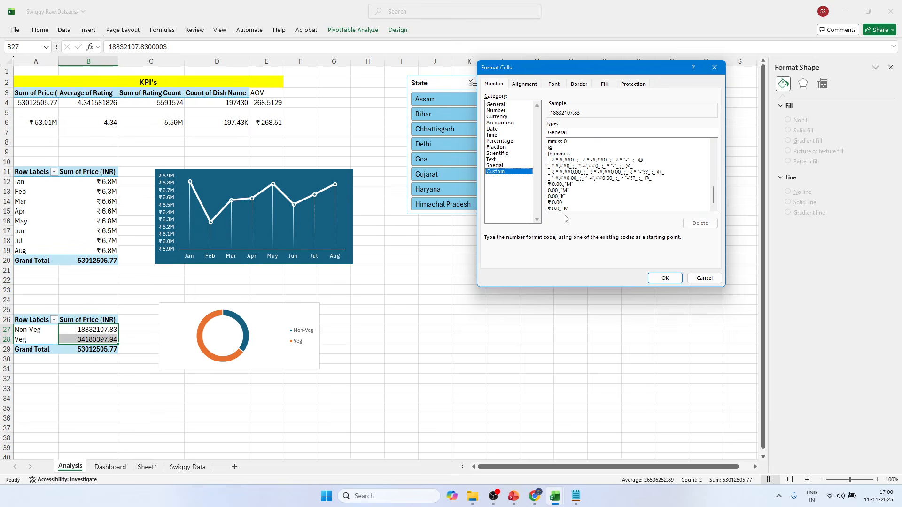
left_click(561, 185)
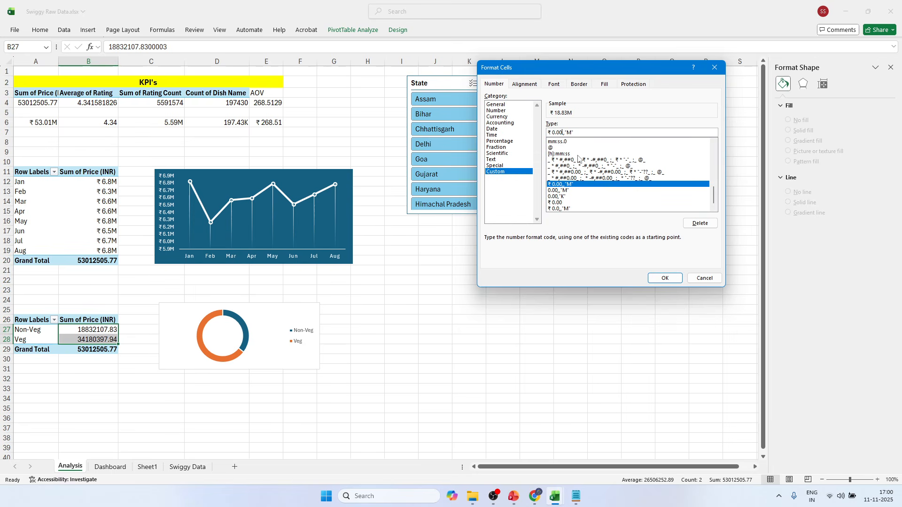
key("BackSpace")
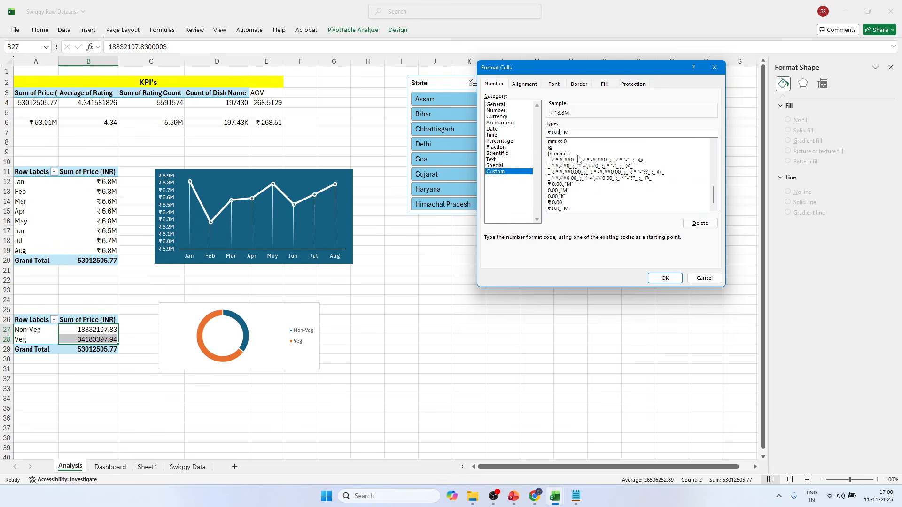
left_click(665, 278)
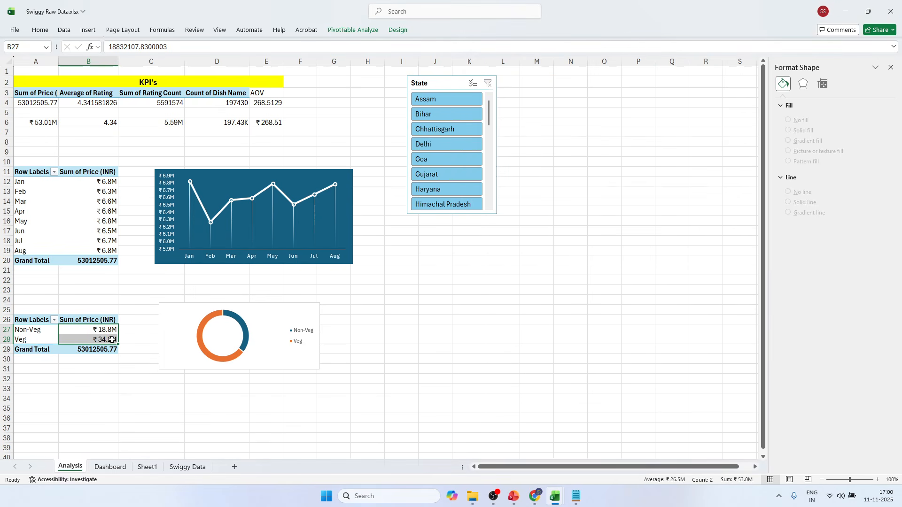
On the Dashboard sheet, close the formatting pane and enlarge the doughnut's plot area so the ring fills more of its card.
left_click(110, 467)
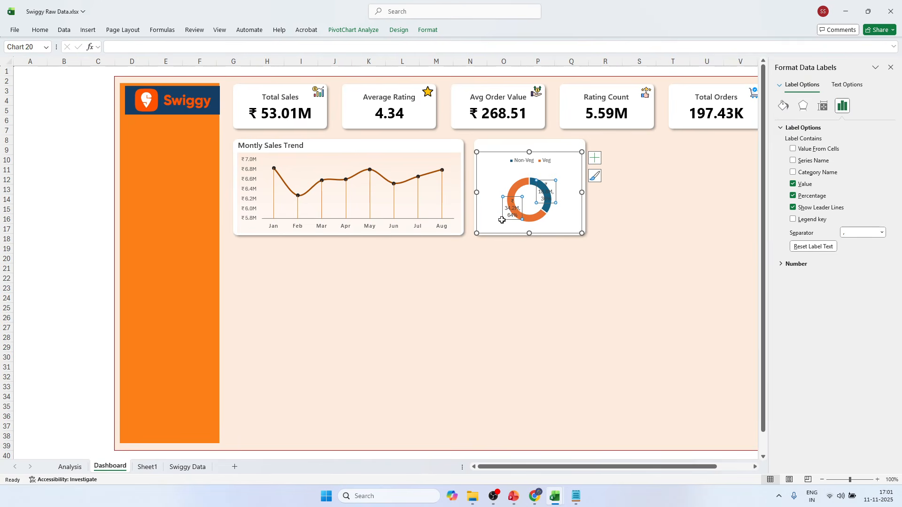
left_click(566, 175)
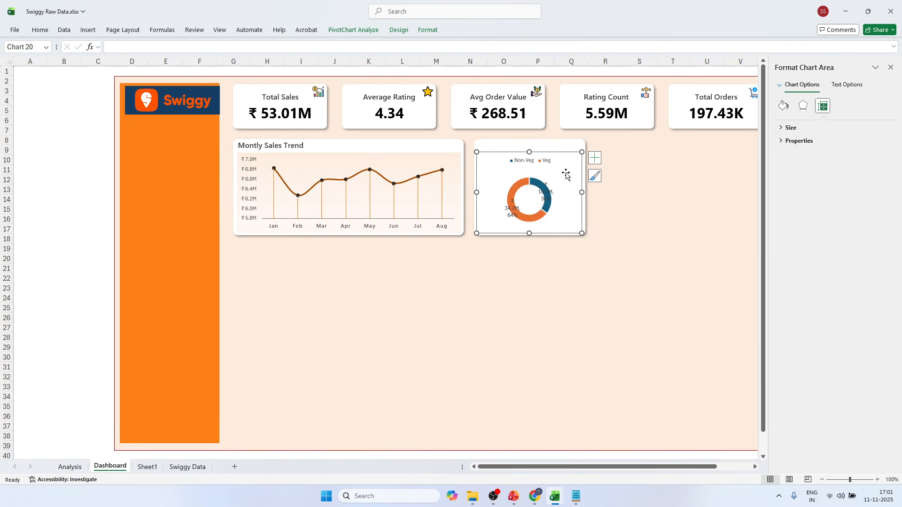
left_click(535, 182)
left_click(554, 175)
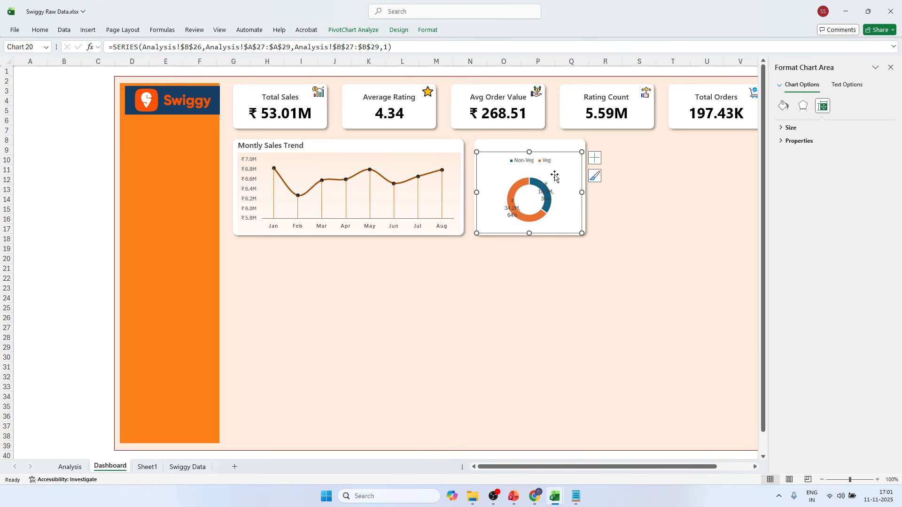
left_click(610, 176)
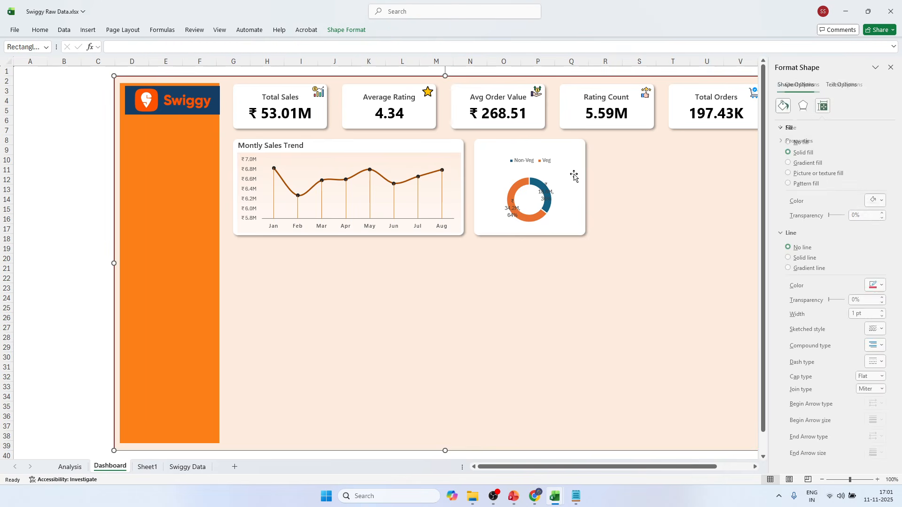
left_click(891, 67)
left_click(538, 202)
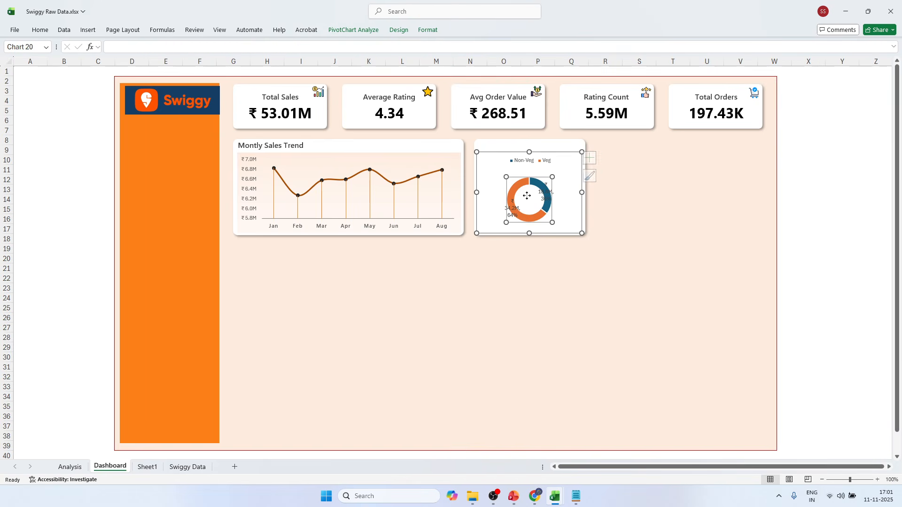
left_click(561, 170)
left_click_drag(561, 170, 565, 164)
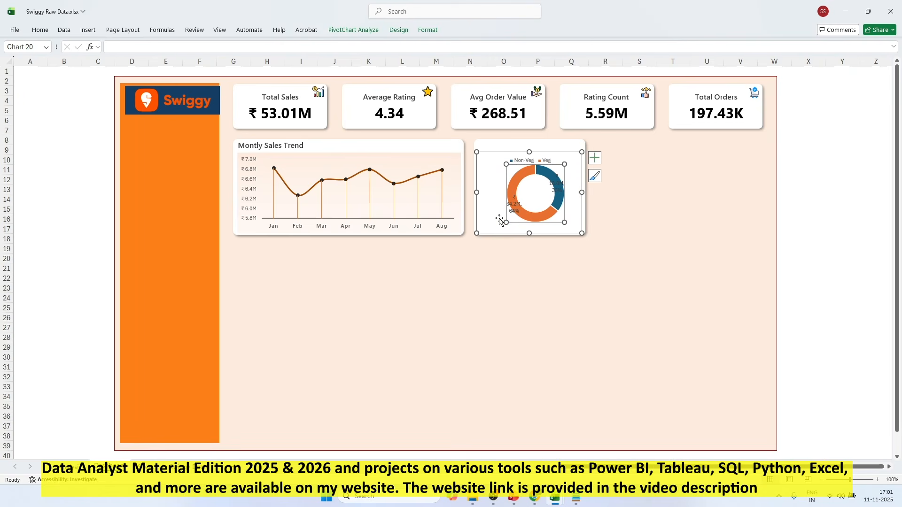
left_click_drag(492, 221, 493, 223)
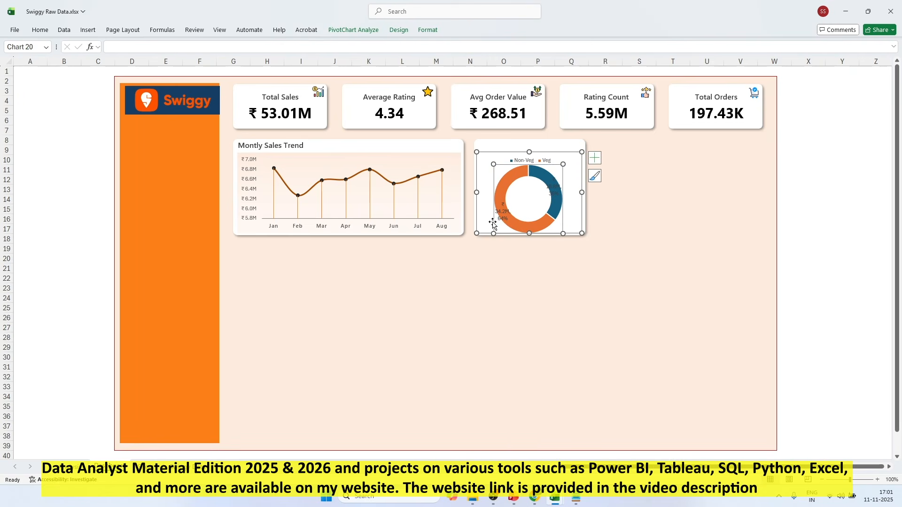
left_click_drag(563, 234, 558, 229)
Move the Non-Veg and Veg data labels outside the doughnut ring and shift the ring slightly right to centre it in the chart.
left_click_drag(551, 175, 566, 184)
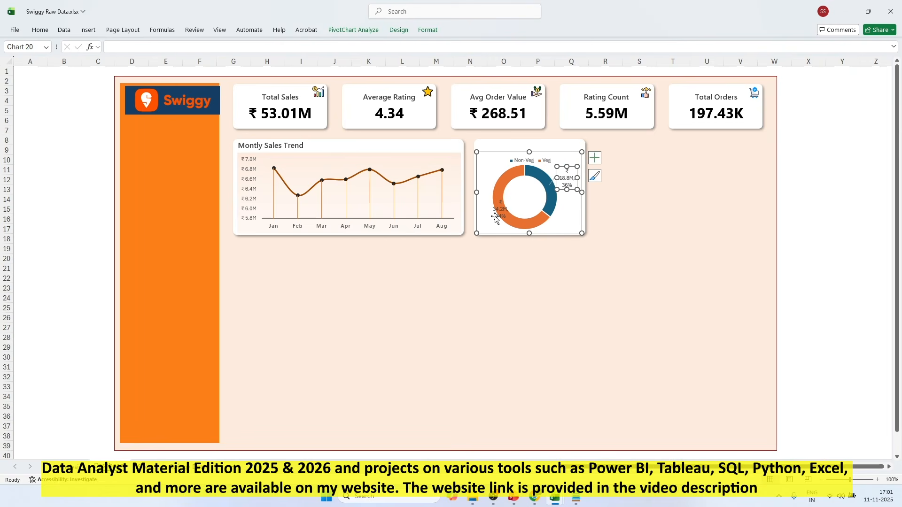
left_click_drag(501, 213, 490, 222)
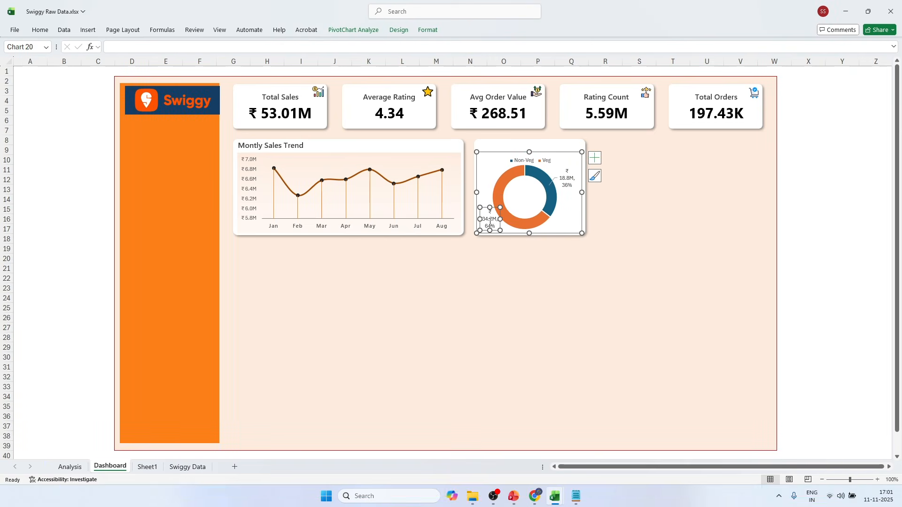
left_click(680, 167)
left_click(561, 205)
left_click(531, 196)
left_click_drag(532, 192, 538, 193)
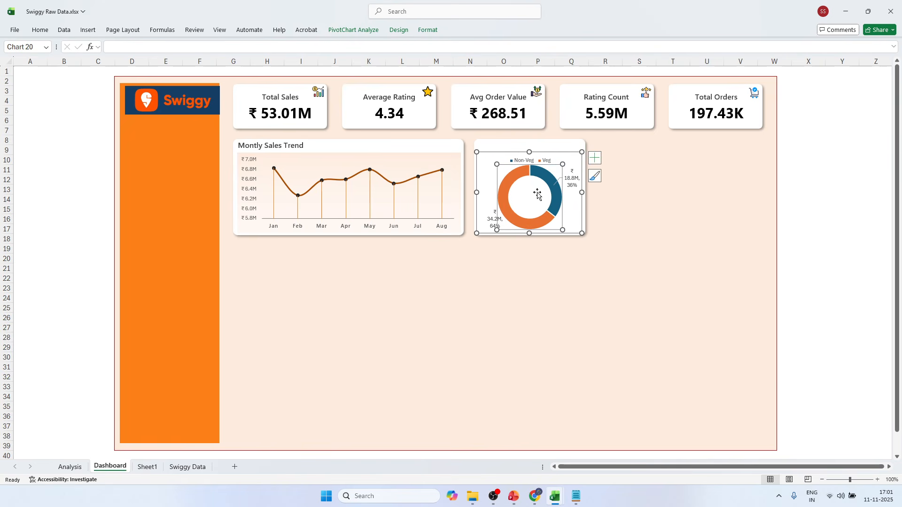
Set the doughnut chart's data labels to Segoe UI Semibold at font size 7.
left_click(568, 183)
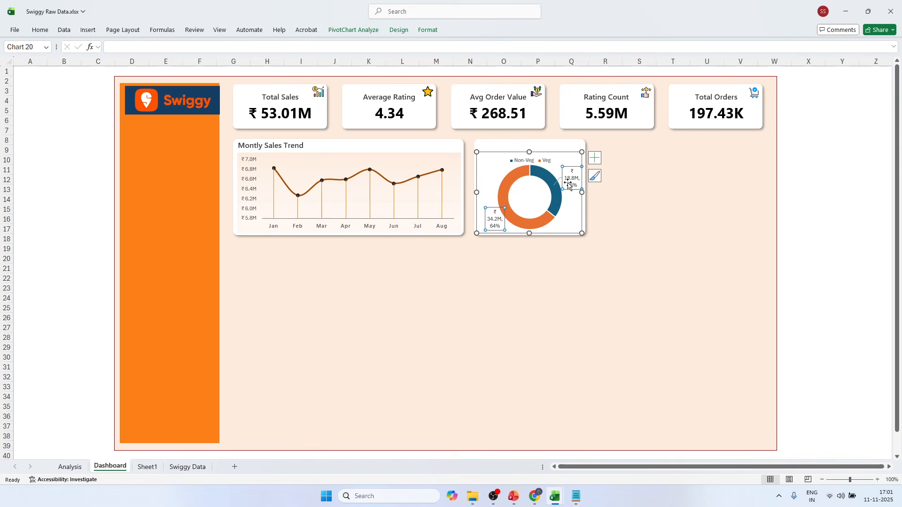
left_click(40, 29)
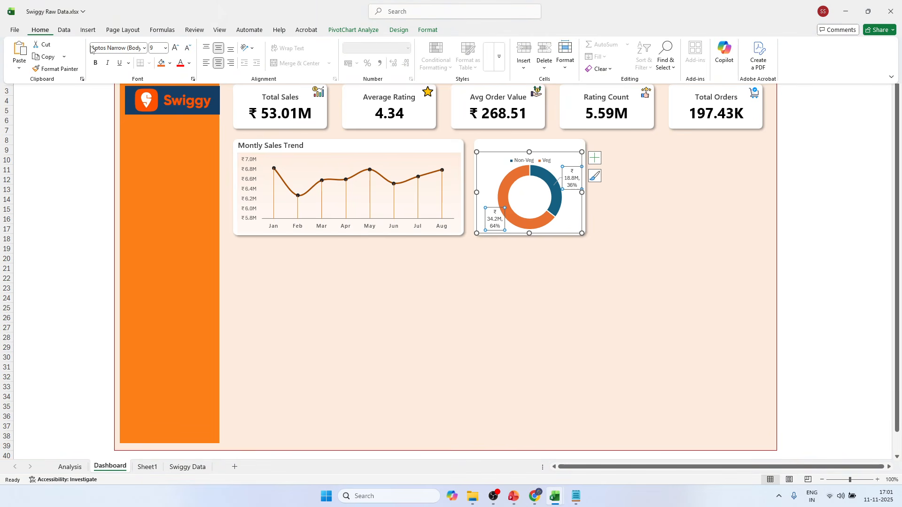
left_click(145, 48)
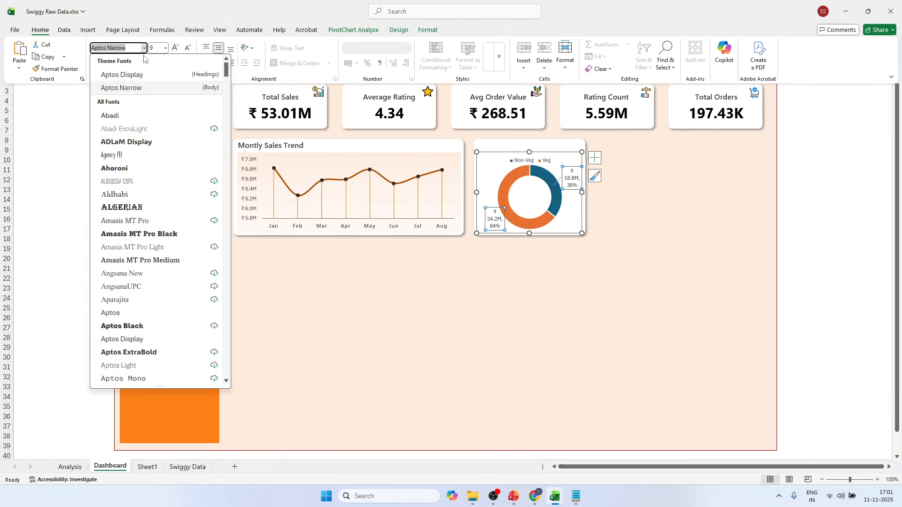
type("Sab")
type("egoe Fluent Icons")
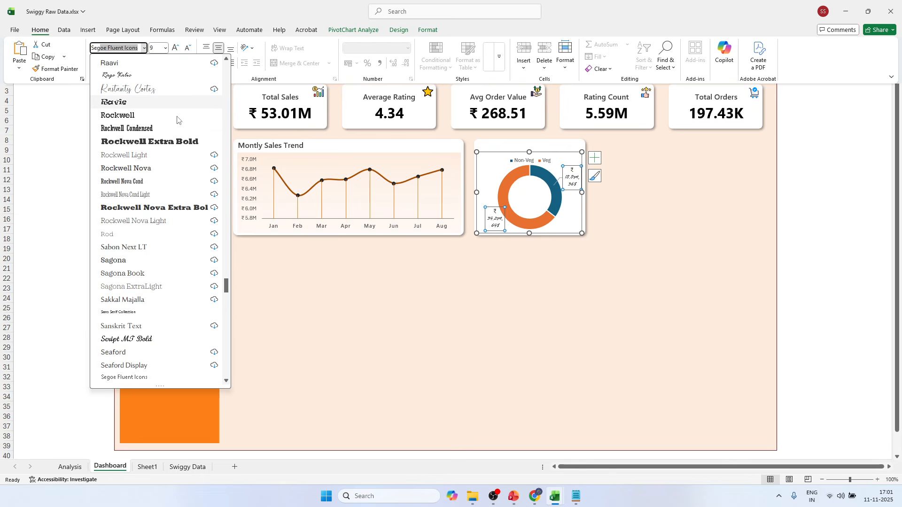
scroll(156, 249, "down", 2)
scroll(155, 249, "down", 3)
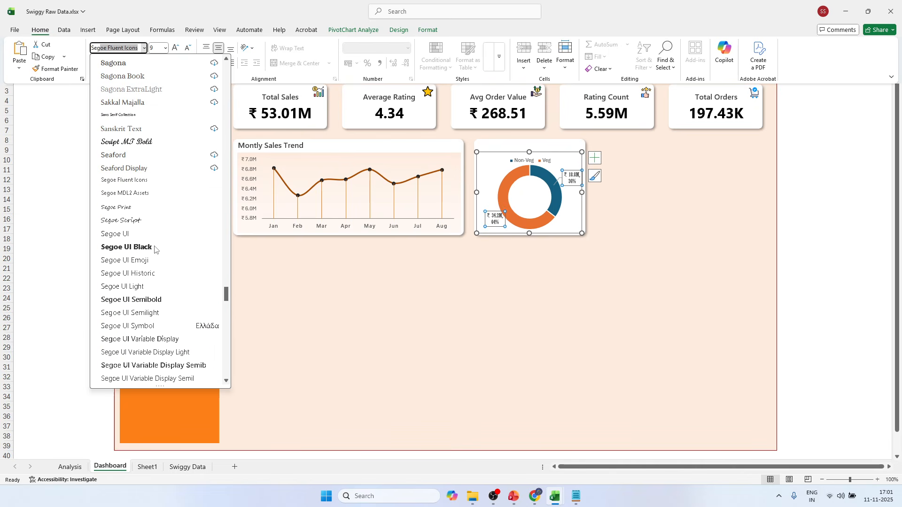
left_click(129, 298)
left_click(187, 49)
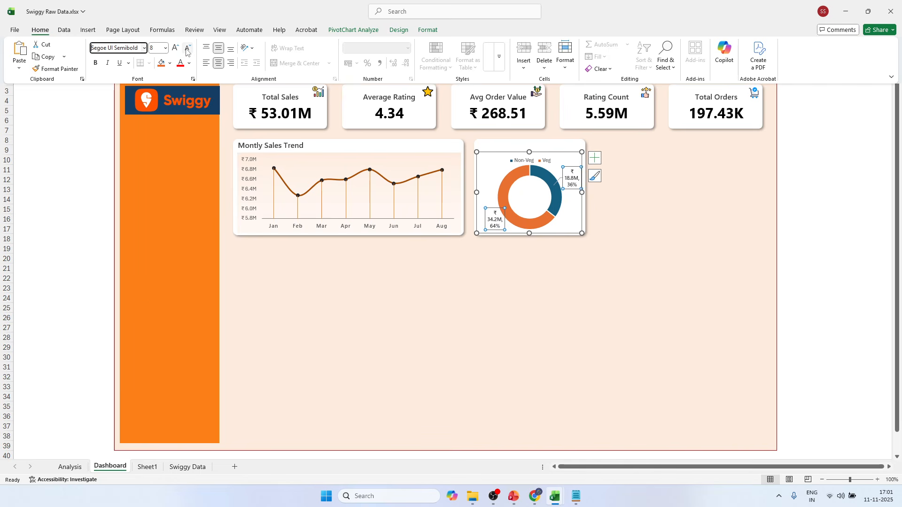
left_click(187, 49)
left_click(831, 134)
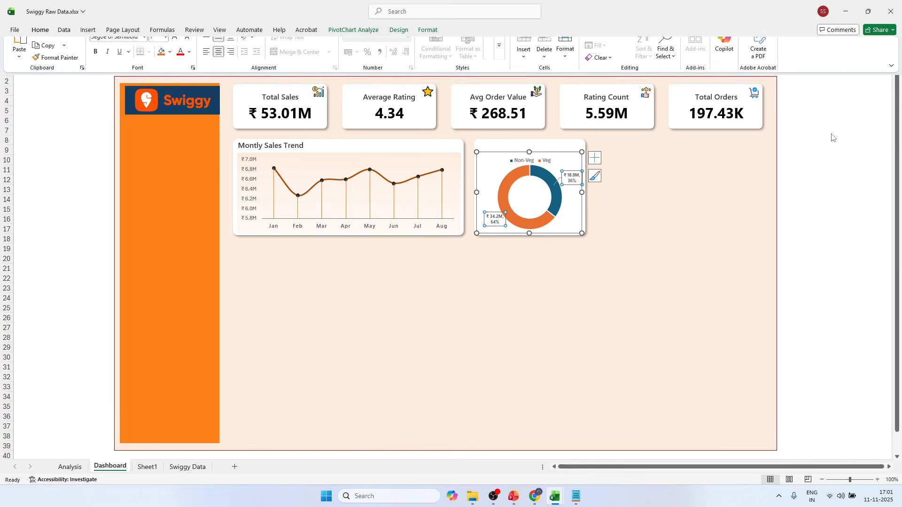
left_click(831, 133)
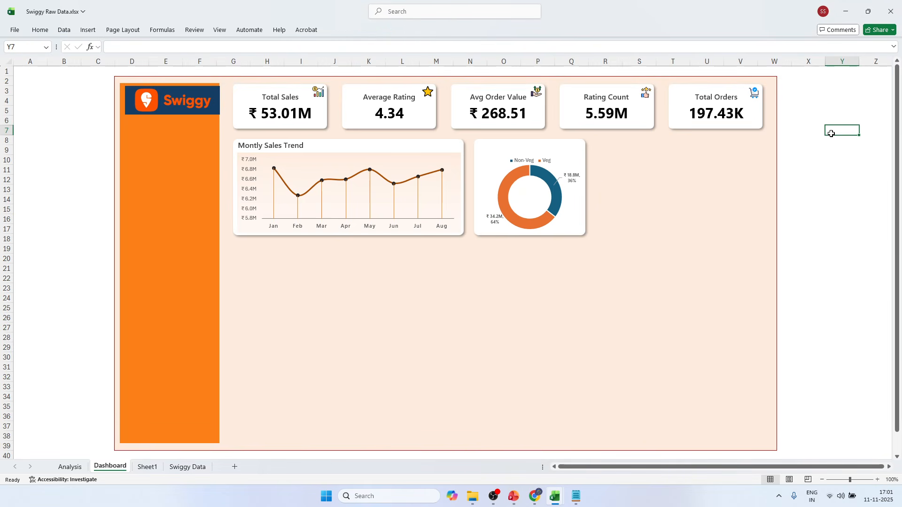
Move the Veg data label slightly further left, clear of the doughnut ring.
left_click(496, 223)
left_click(495, 222)
left_click(493, 221)
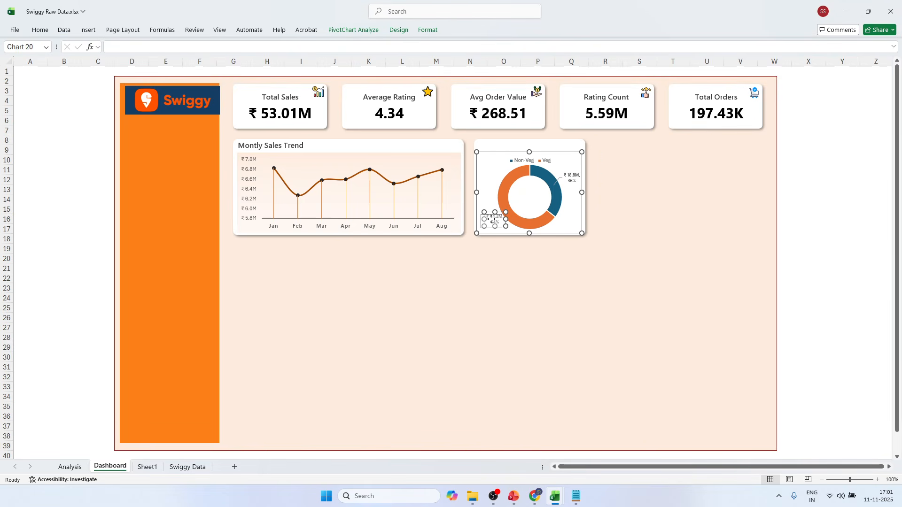
left_click(841, 149)
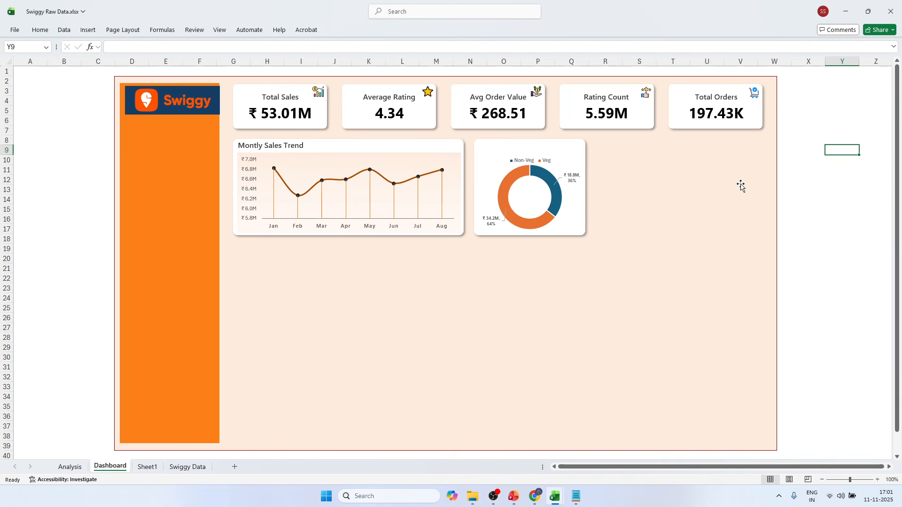
Extend the top edge of the doughnut chart slightly upward so the legend sits higher in the card.
left_click(527, 162)
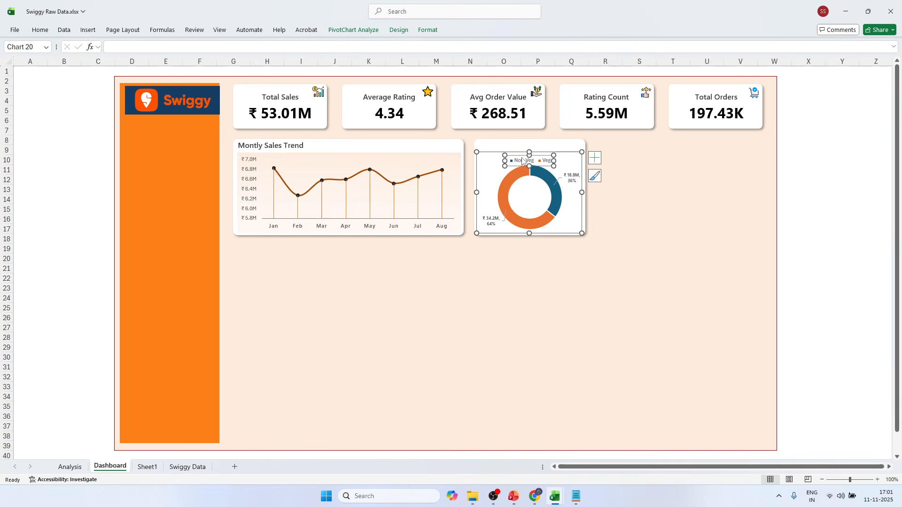
left_click(523, 161)
left_click_drag(529, 152, 527, 149)
left_click(855, 152)
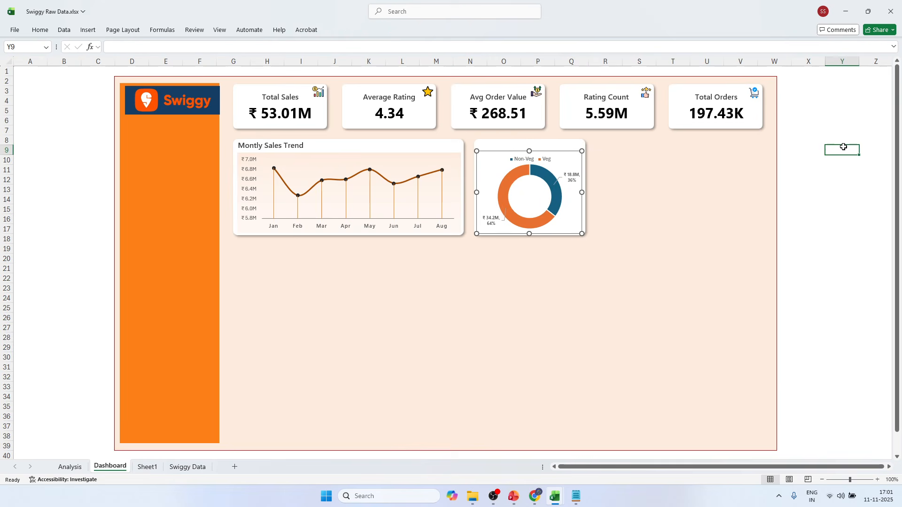
Set the fill of the doughnut's Veg slice to the orange theme colour.
left_click(528, 194)
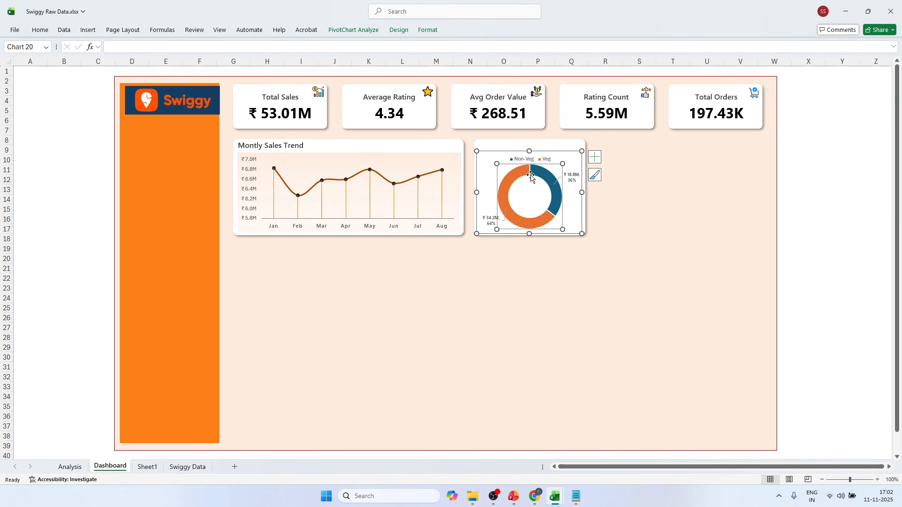
left_click(515, 177)
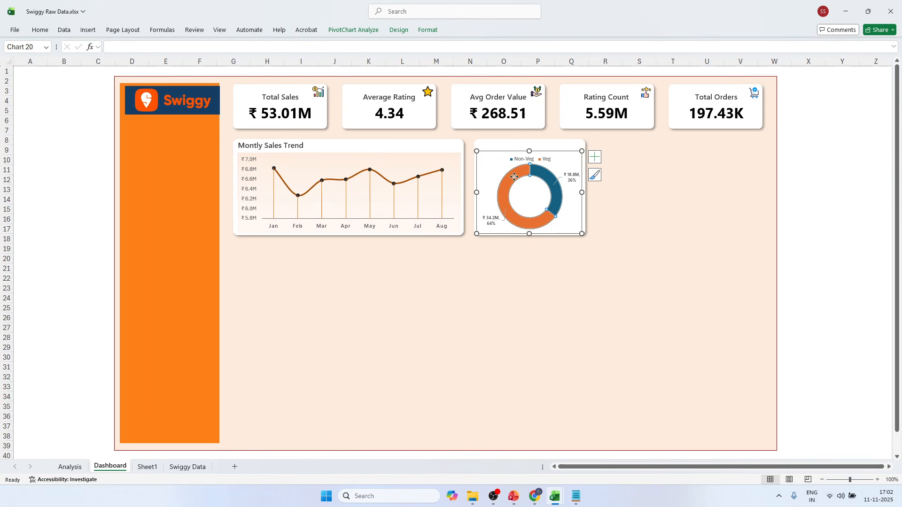
double_click(514, 177)
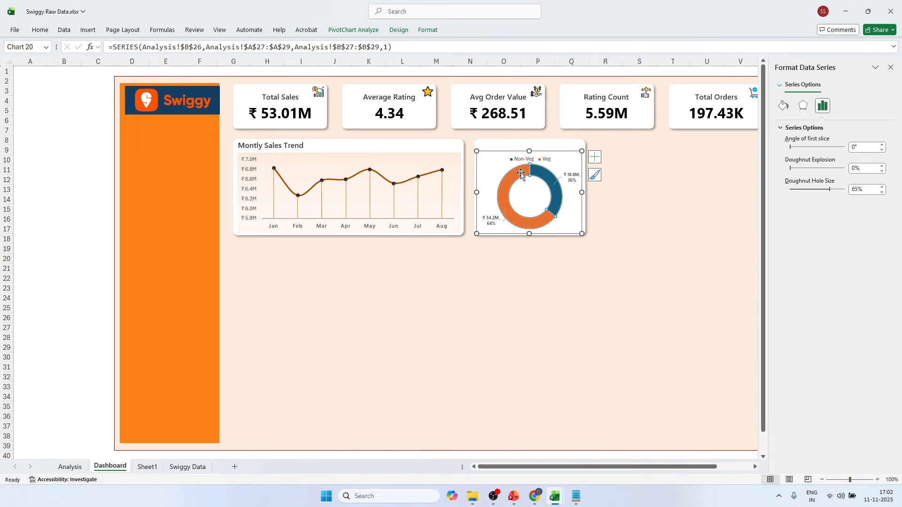
left_click(517, 173)
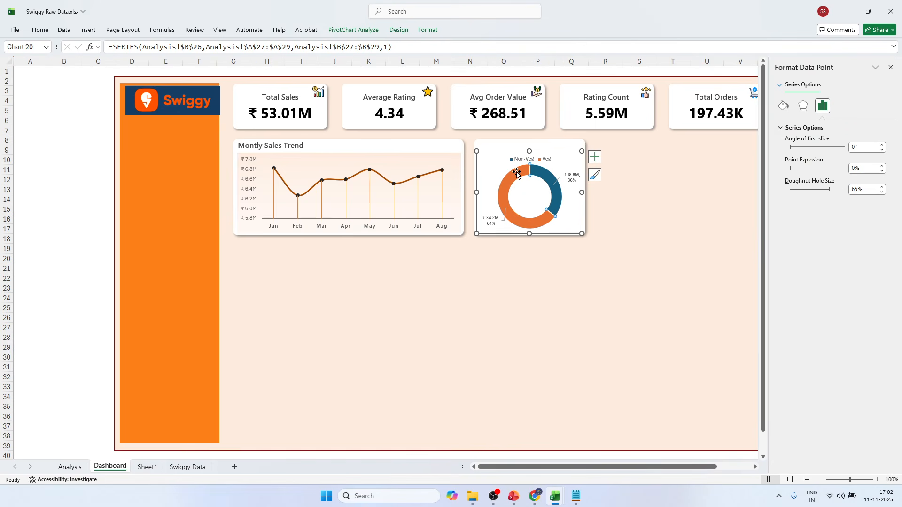
left_click(40, 29)
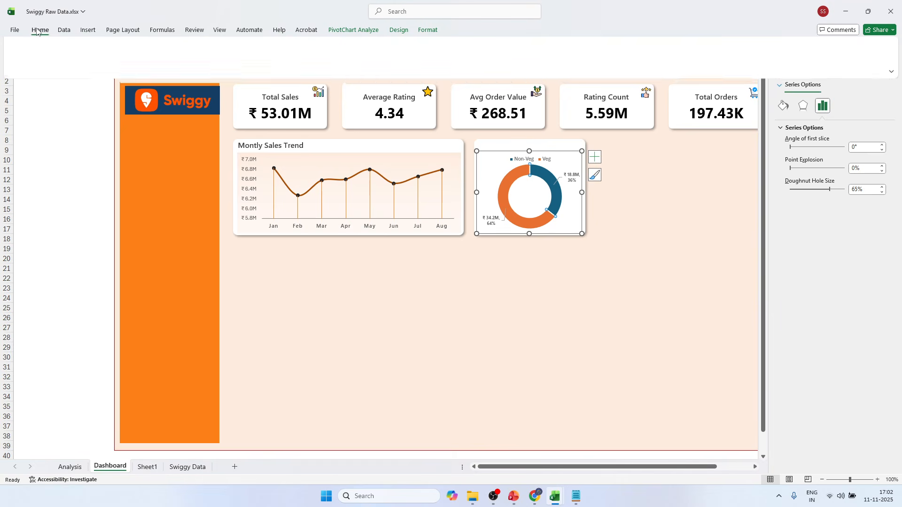
left_click(170, 64)
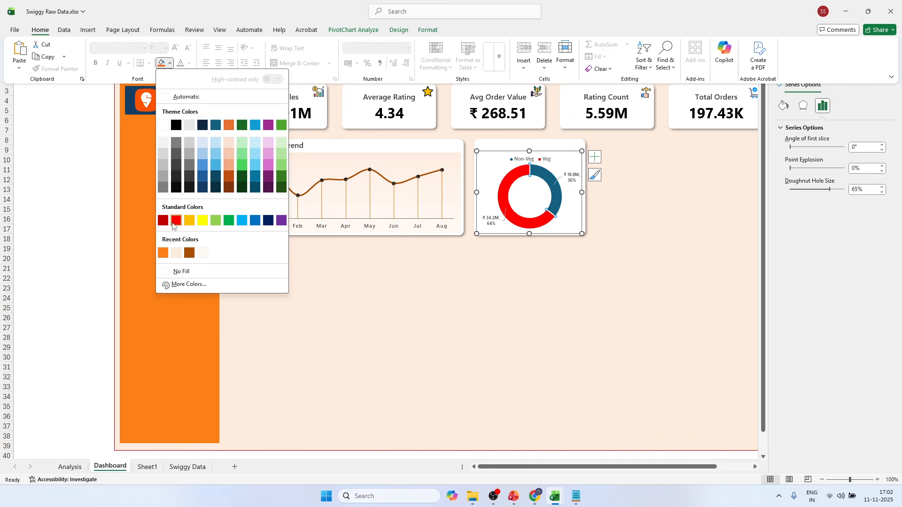
left_click(229, 125)
Fill the doughnut's Non-Veg slice with the recently used Swiggy orange #FC8019.
left_click(545, 175)
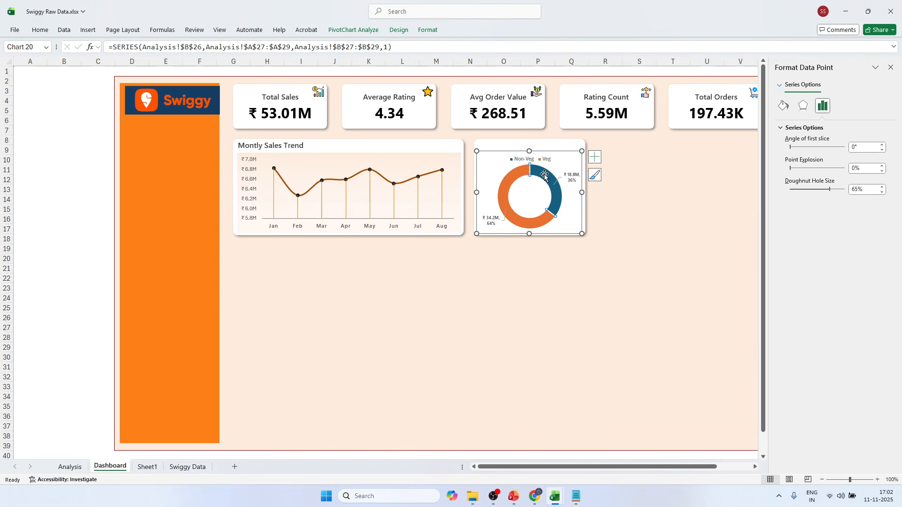
left_click(705, 180)
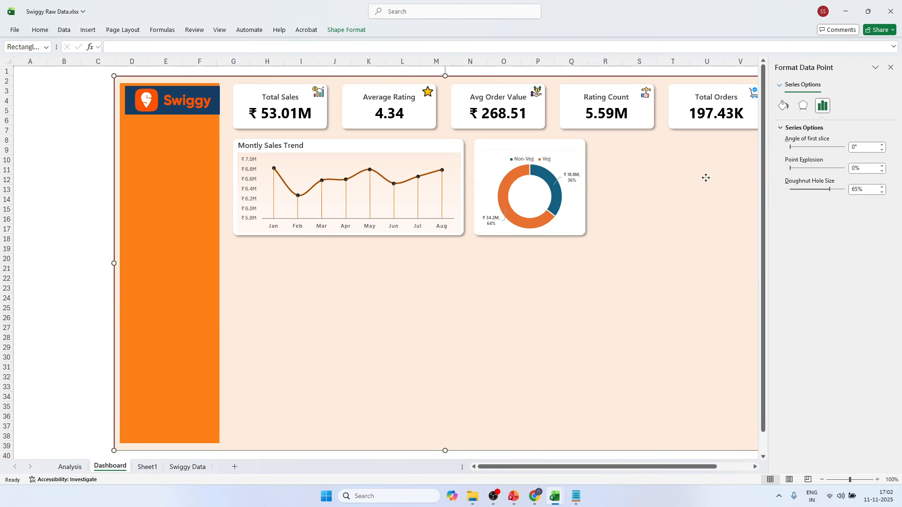
left_click(552, 176)
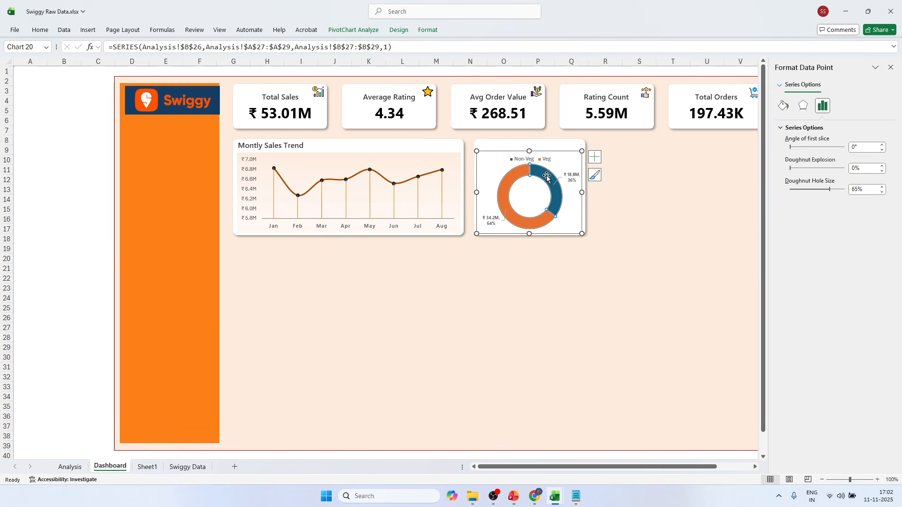
left_click(547, 176)
left_click(40, 30)
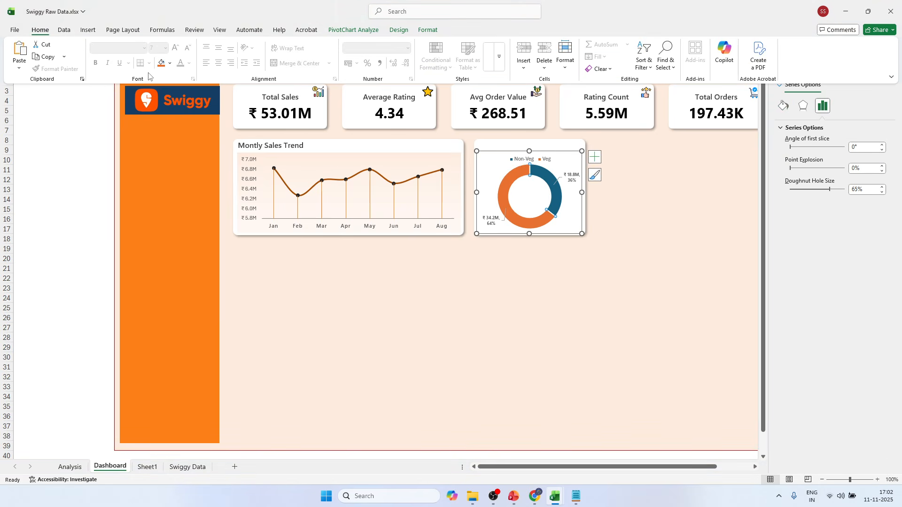
left_click(170, 63)
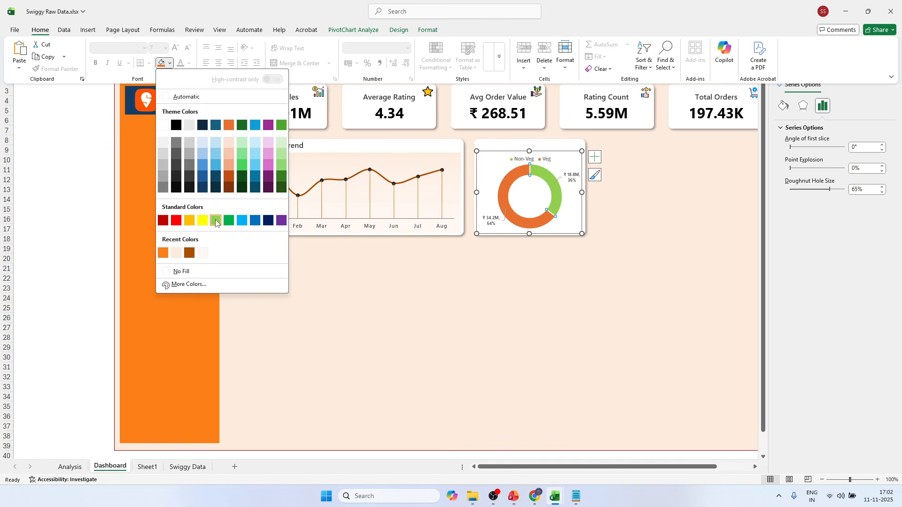
left_click(166, 254)
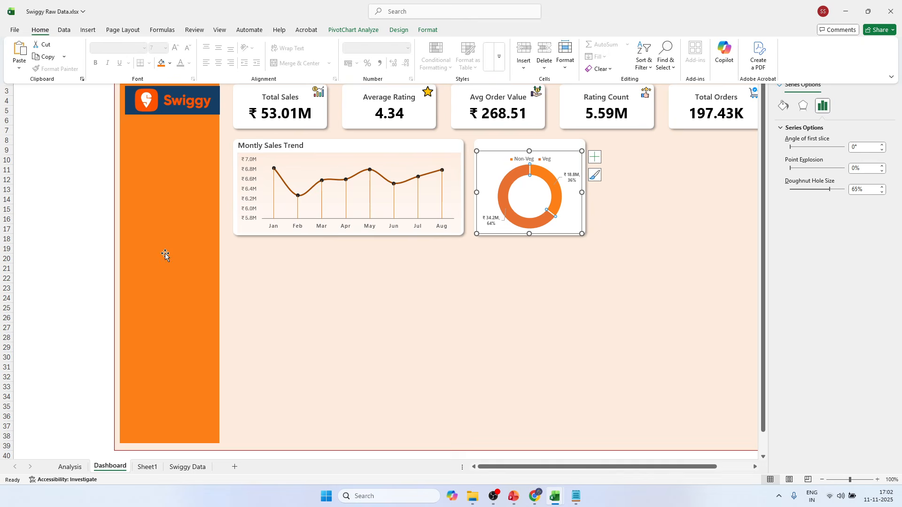
Fill the doughnut's Non-Veg slice with the lighter custom orange #FC9B4A.
left_click(170, 63)
left_click(179, 284)
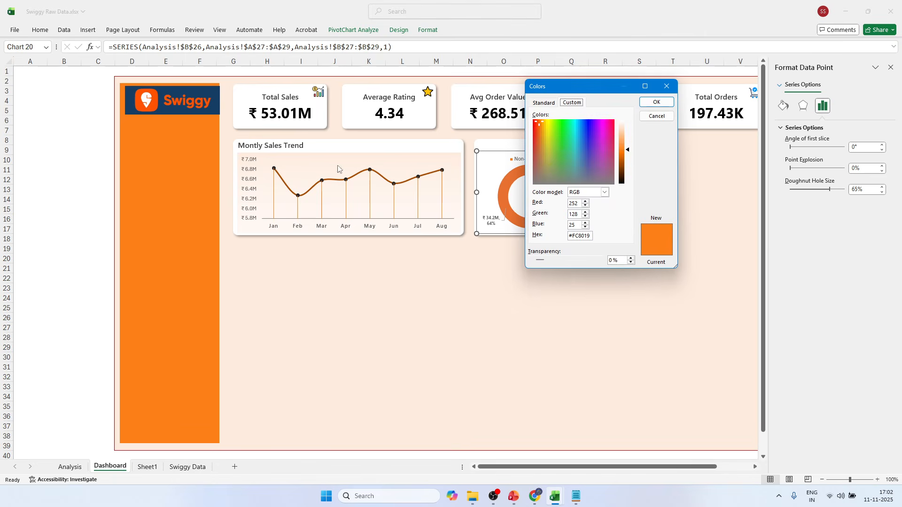
left_click_drag(627, 152, 627, 142)
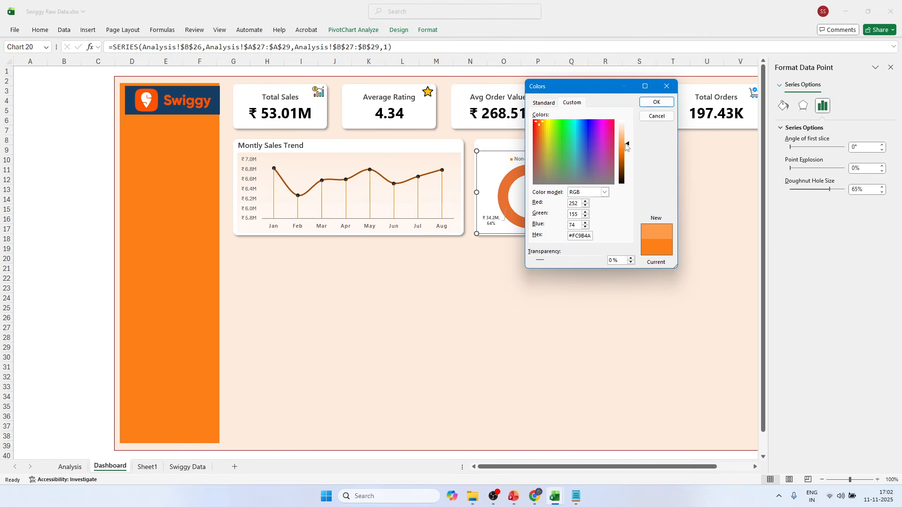
left_click(656, 102)
left_click(647, 203)
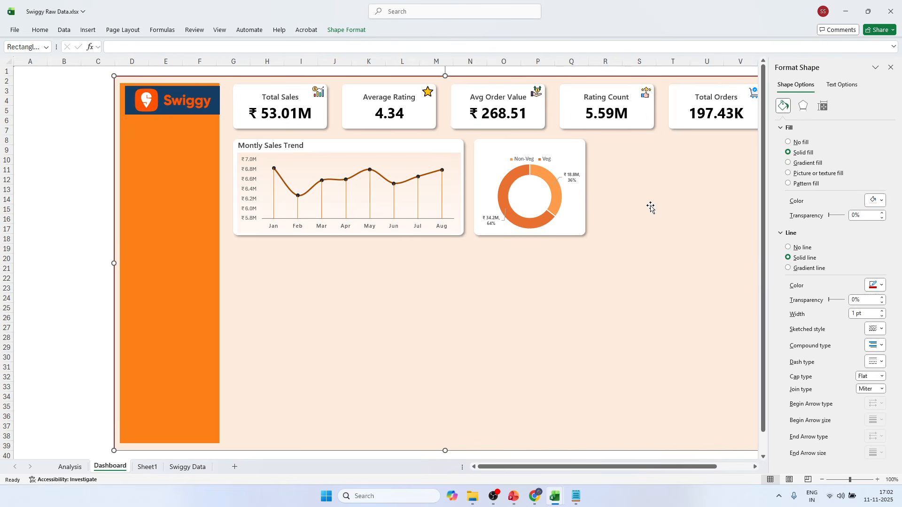
Set the whole doughnut series' hole size to 70% and close the formatting pane.
left_click(533, 170)
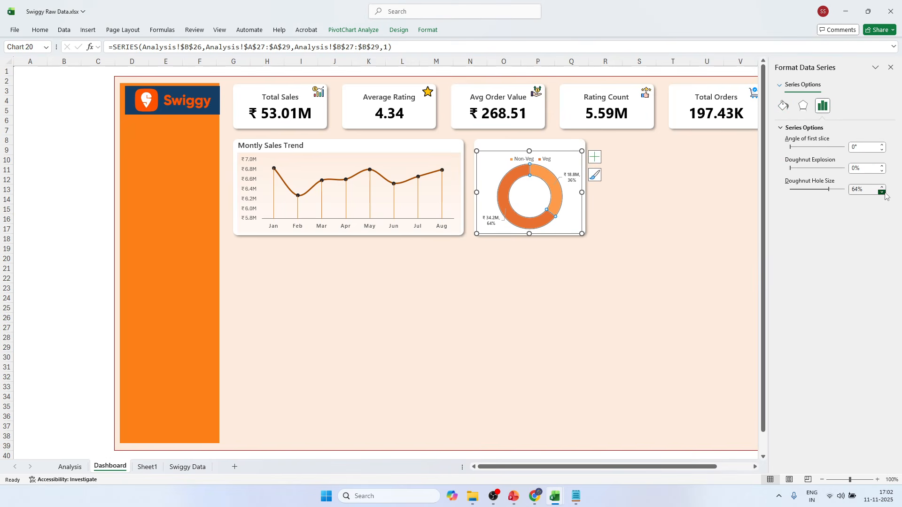
left_click(882, 192)
left_click(883, 192)
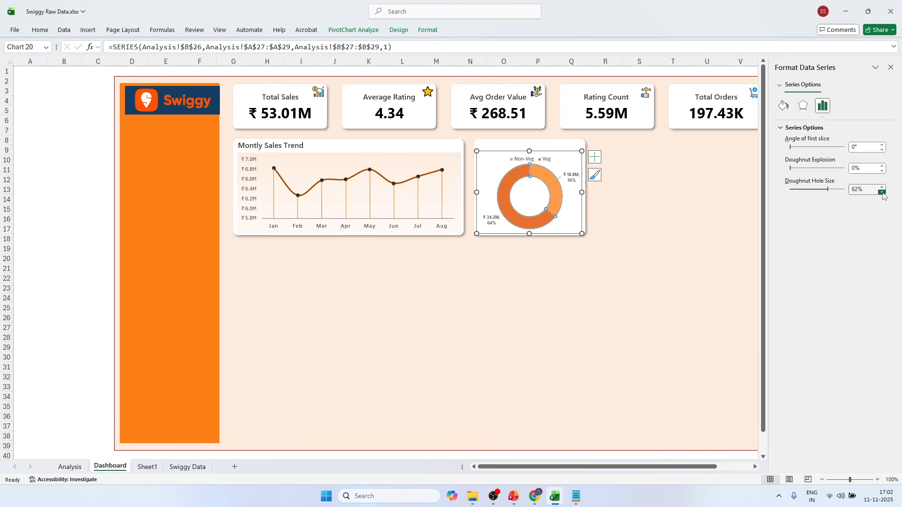
left_click(882, 192)
left_click(882, 192)
left_click(882, 187)
left_click(882, 187)
left_click(883, 187)
left_click(882, 187)
left_click(882, 187)
left_click(882, 186)
left_click(882, 187)
left_click(882, 187)
left_click(882, 187)
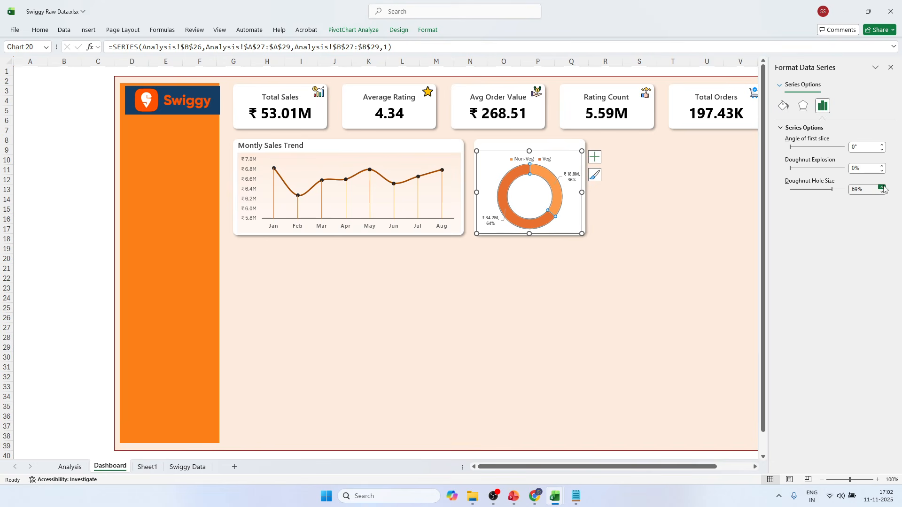
left_click(882, 187)
left_click(747, 194)
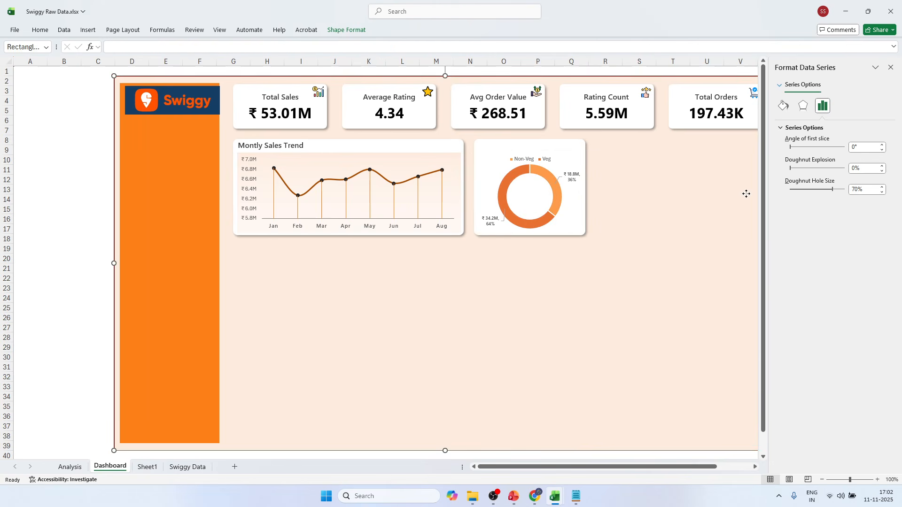
left_click(891, 67)
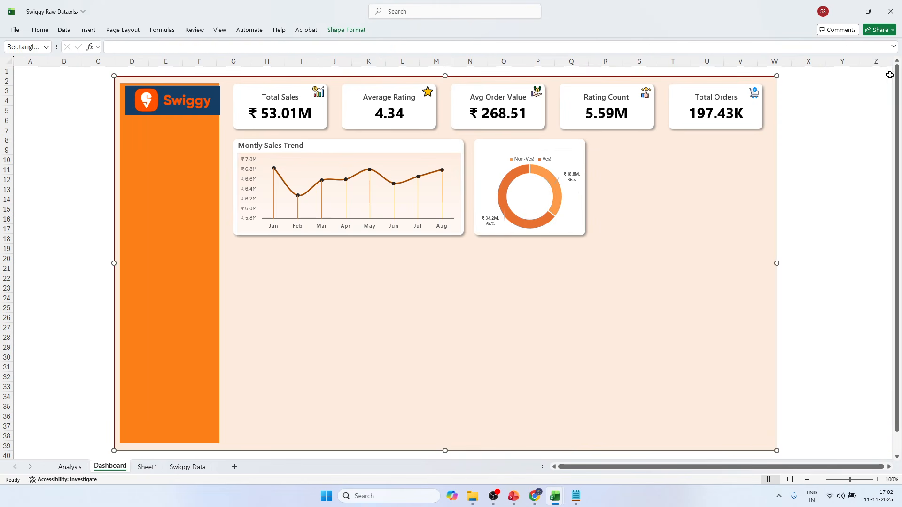
left_click(827, 151)
Duplicate the Montly Sales Trend title text box and place the copy at the top of the doughnut chart's card.
left_click(254, 143)
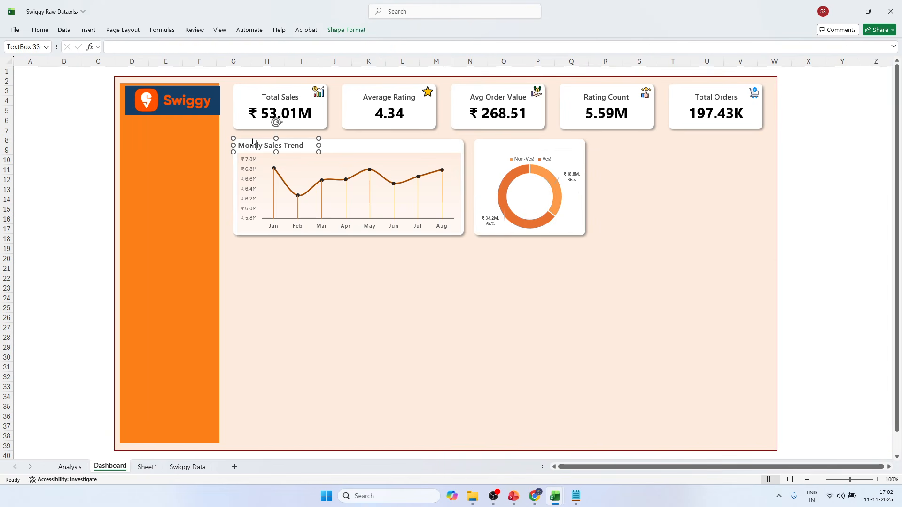
left_click_drag(251, 139, 424, 139)
key("ctrl+z")
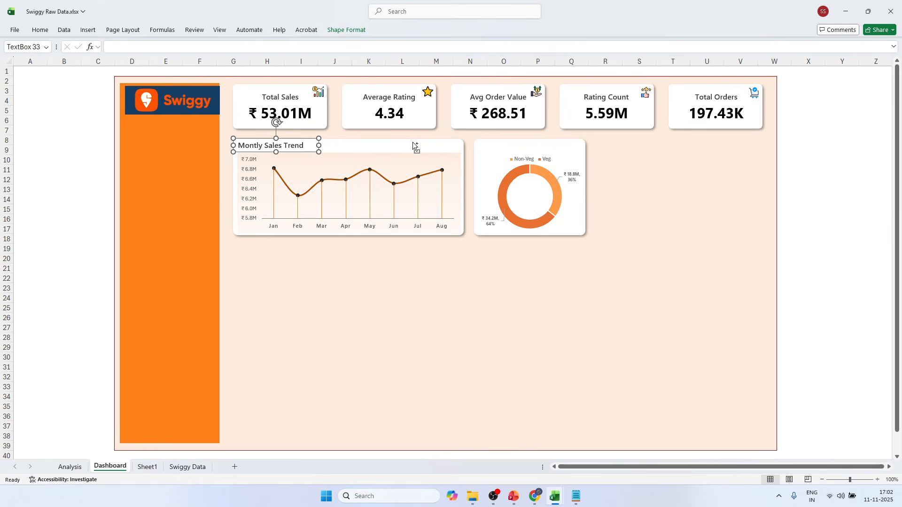
key("ctrl+d")
left_click_drag(297, 150, 537, 141)
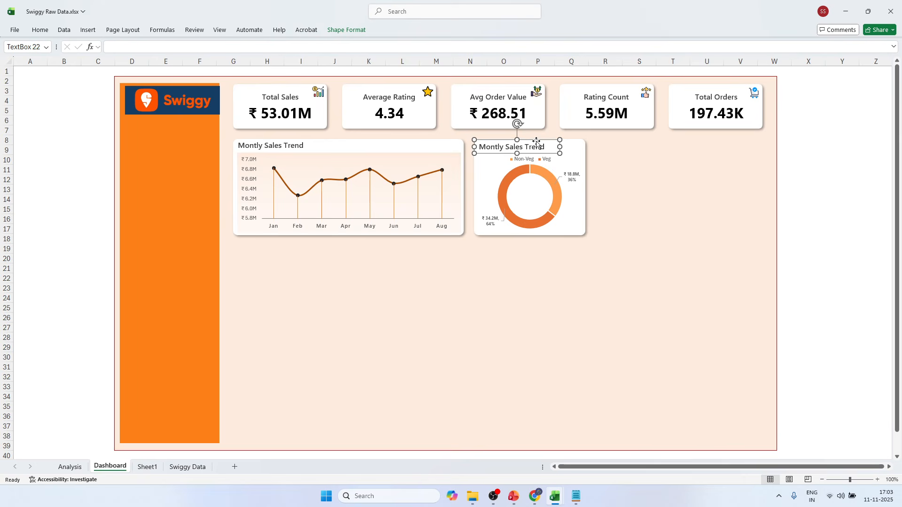
Replace the text of the doughnut card's title with "Sales by Food Type" and save the workbook.
left_click(492, 148)
double_click(491, 148)
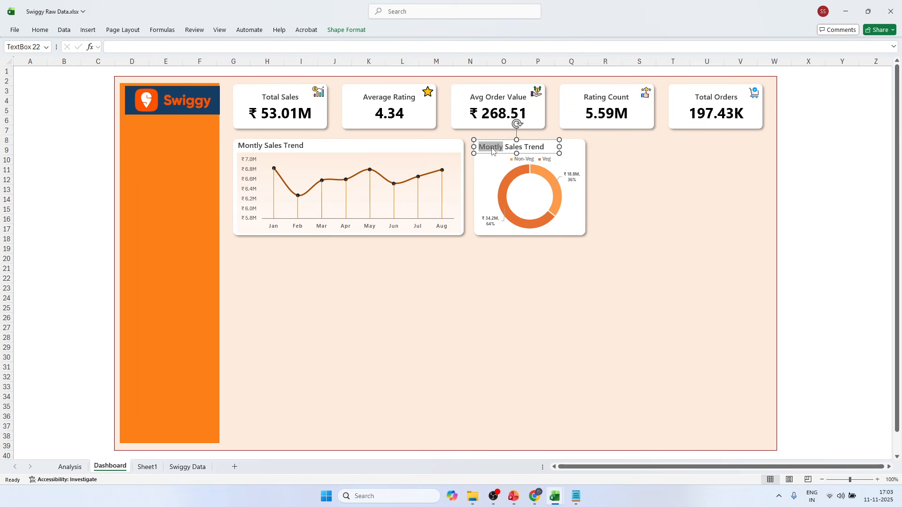
key("ctrl+a")
key("BackSpace")
type("Sales by Foo")
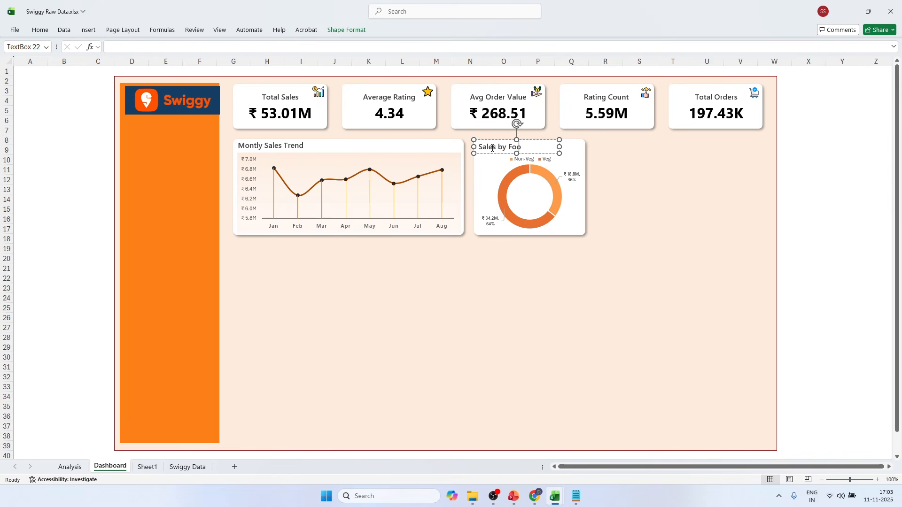
type("d Type")
left_click(860, 154)
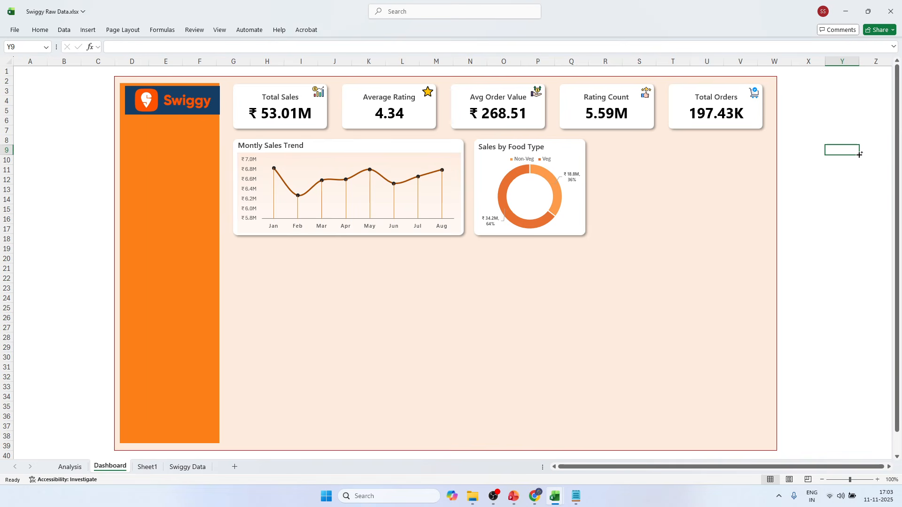
key("ctrl+s")
Examine the food type doughnut on the Swiggy Sales Analysis sheet of Swiggy Sales Dashboard.xlsx, and return to Swiggy Raw Data.xlsx.
mouse_move(542, 175)
mouse_move(557, 494)
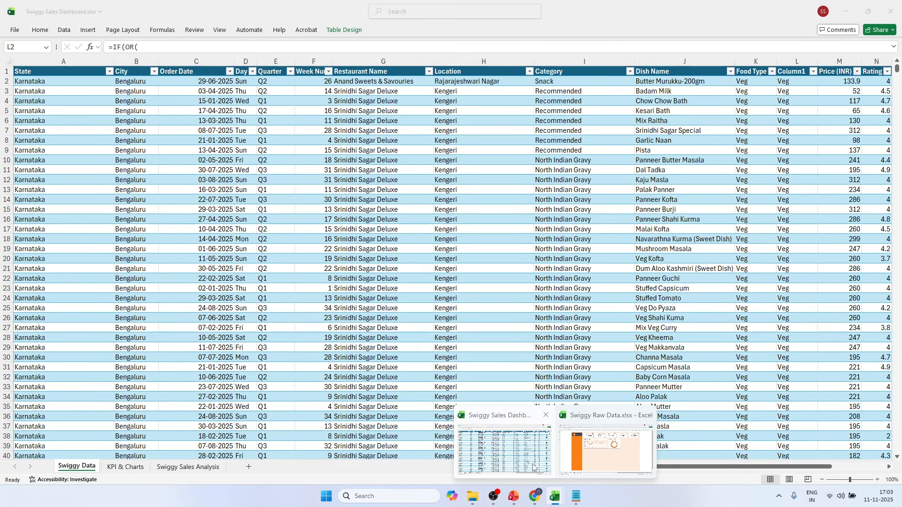
left_click(503, 449)
left_click(197, 467)
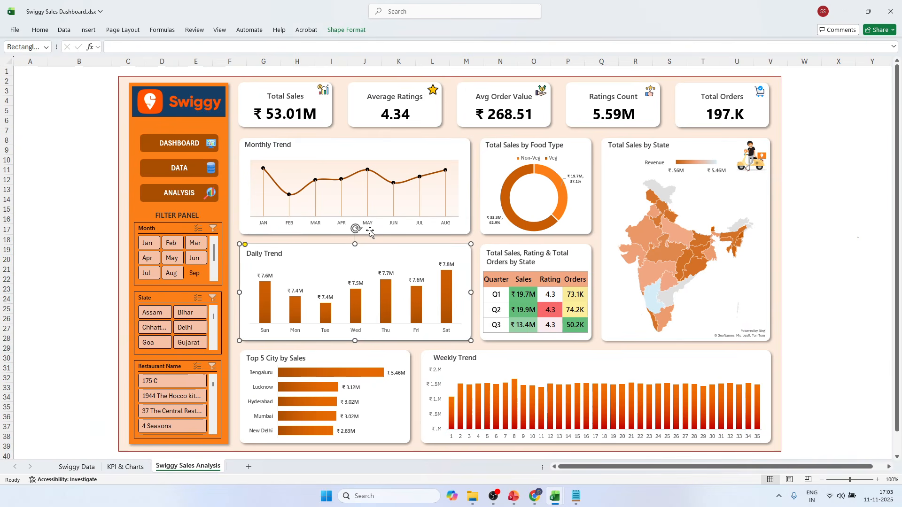
key("alt+Tab")
key("alt+Tab")
key("alt+Tab")
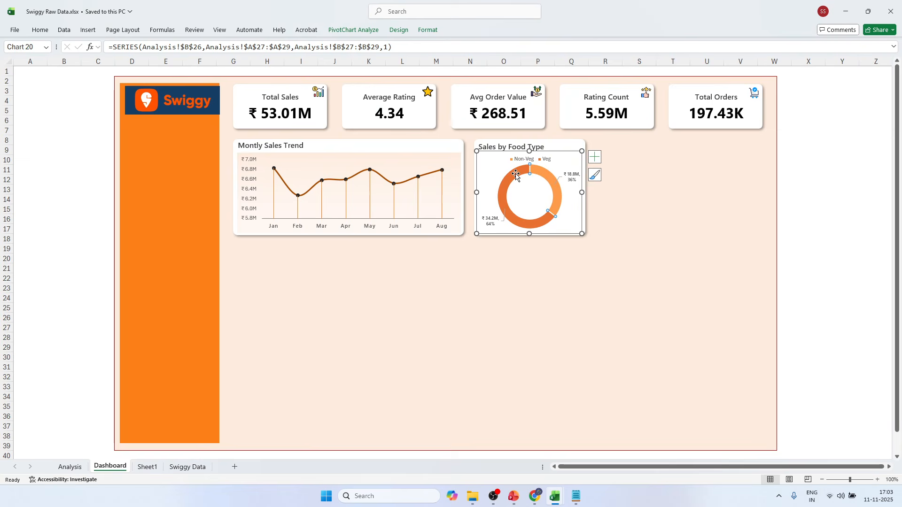
Fill the doughnut's Veg slice with the darker custom orange #D75717.
left_click(39, 30)
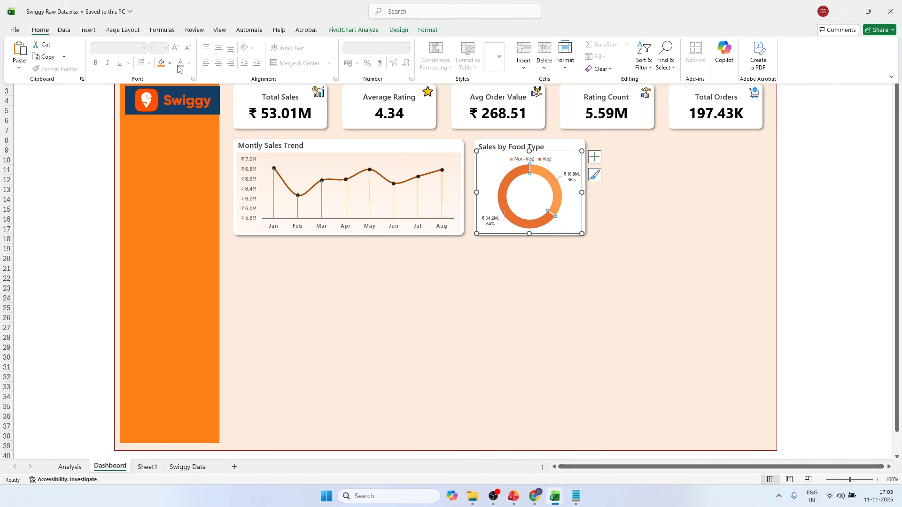
left_click(169, 63)
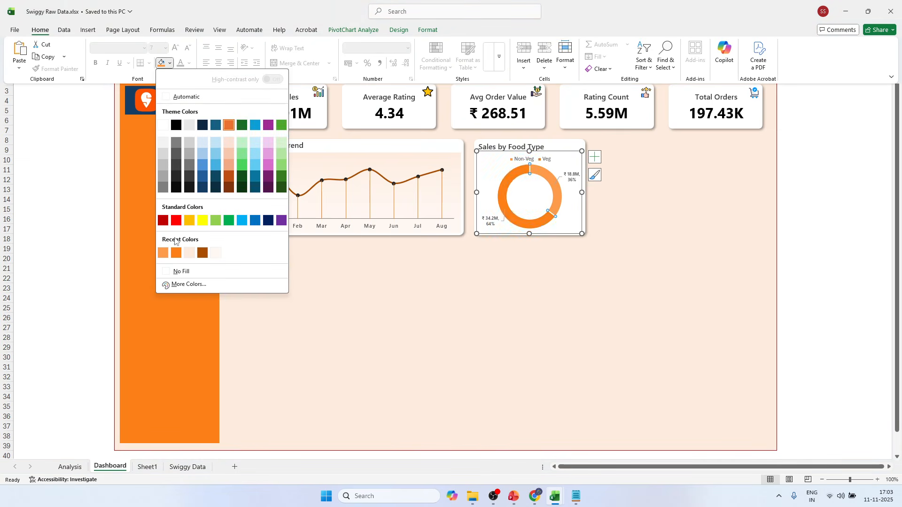
left_click(187, 284)
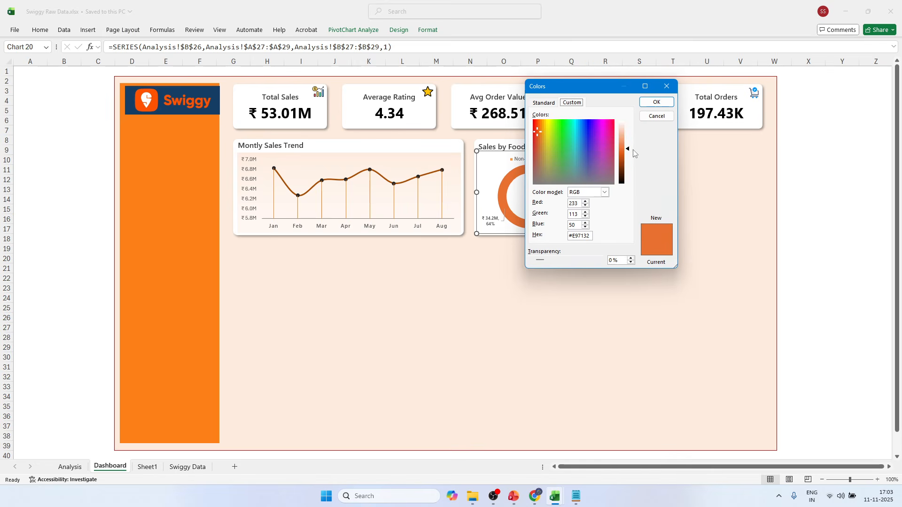
left_click_drag(630, 150, 627, 157)
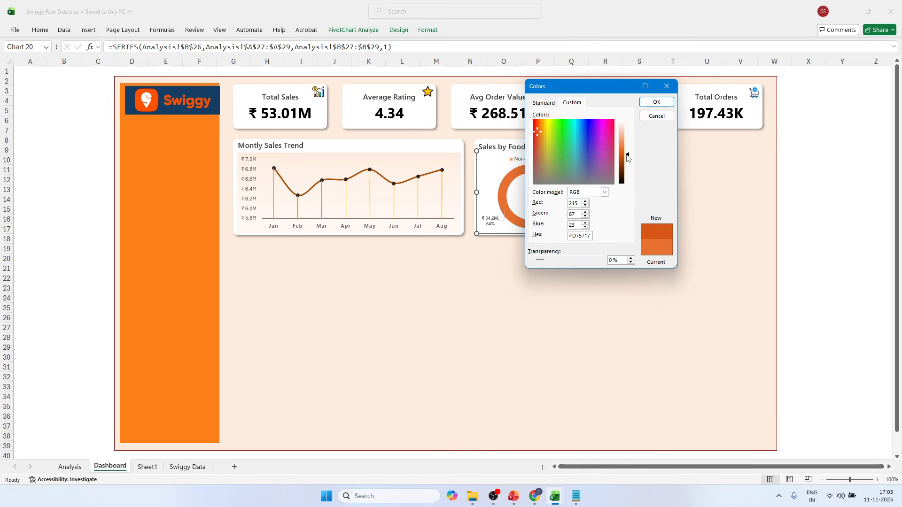
left_click(656, 102)
left_click(785, 139)
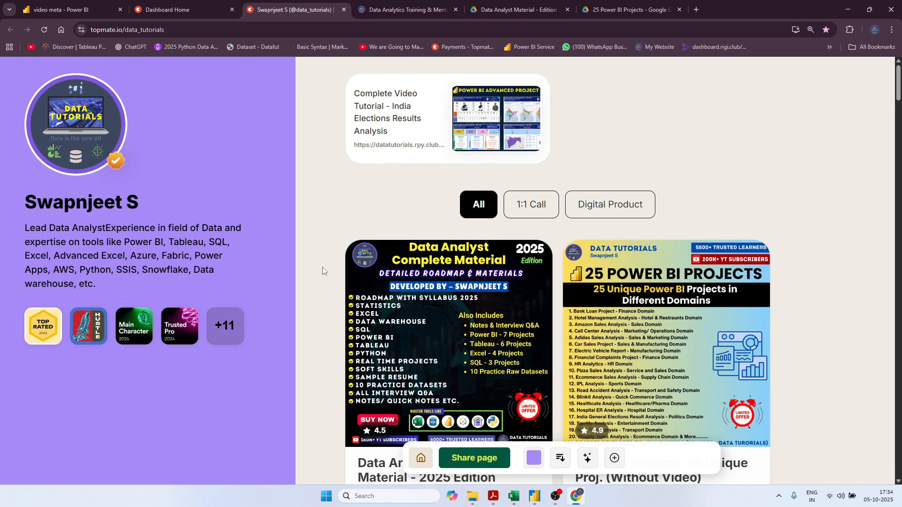
Look through the digital products offered on the data_tutorials Topmate page in the browser, such as the Power BI, Tableau and Excel projects.
scroll(317, 269, "down", 3)
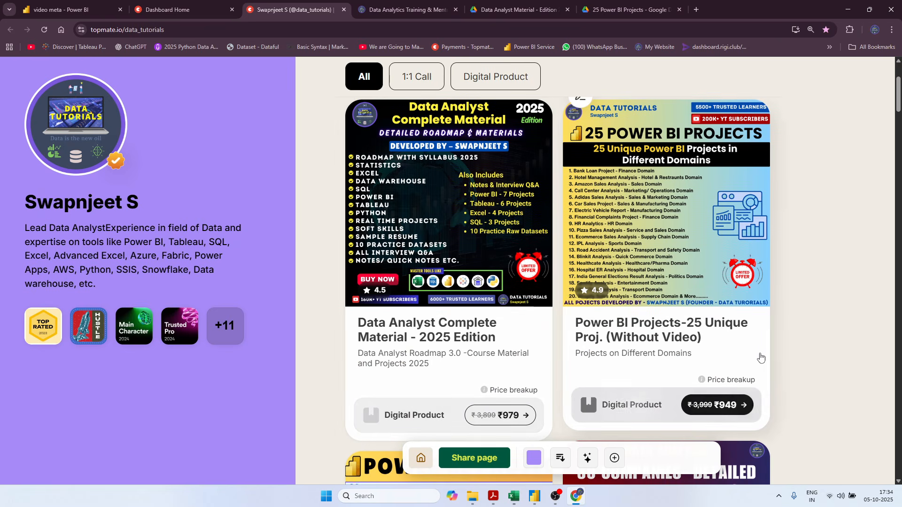
scroll(856, 312, "down", 4)
scroll(856, 312, "down", 3)
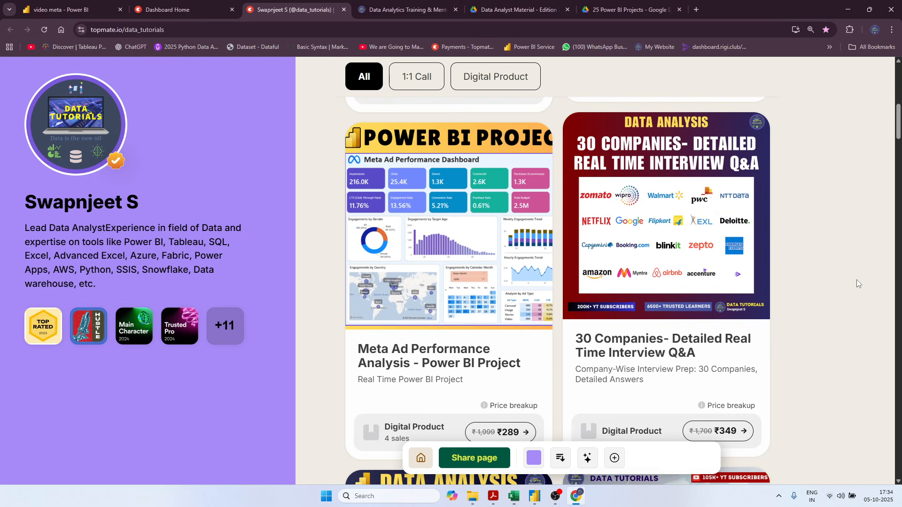
scroll(869, 251, "down", 5)
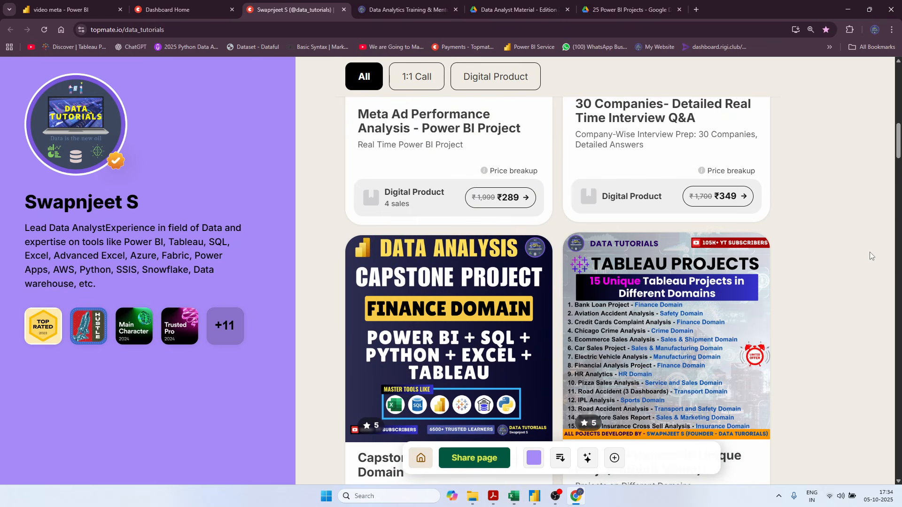
scroll(314, 306, "down", 3)
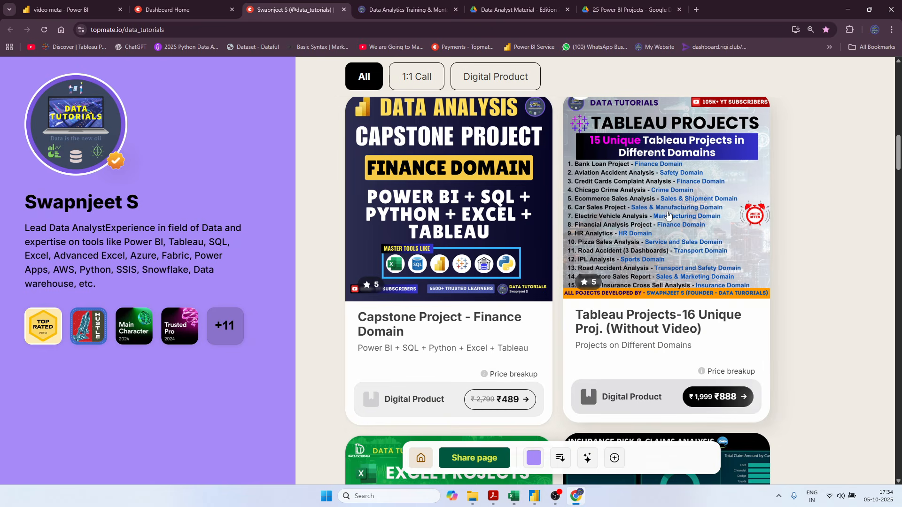
scroll(408, 276, "down", 5)
scroll(408, 276, "down", 7)
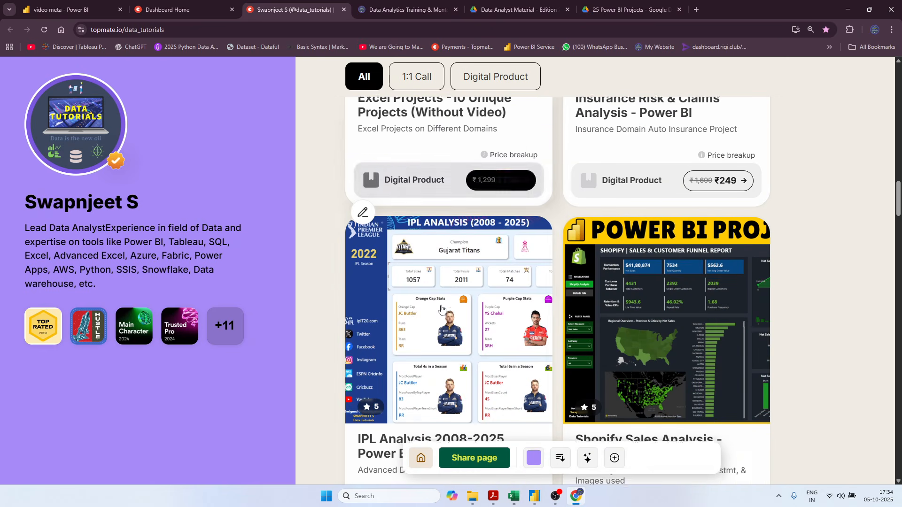
scroll(700, 331, "down", 8)
scroll(701, 331, "down", 7)
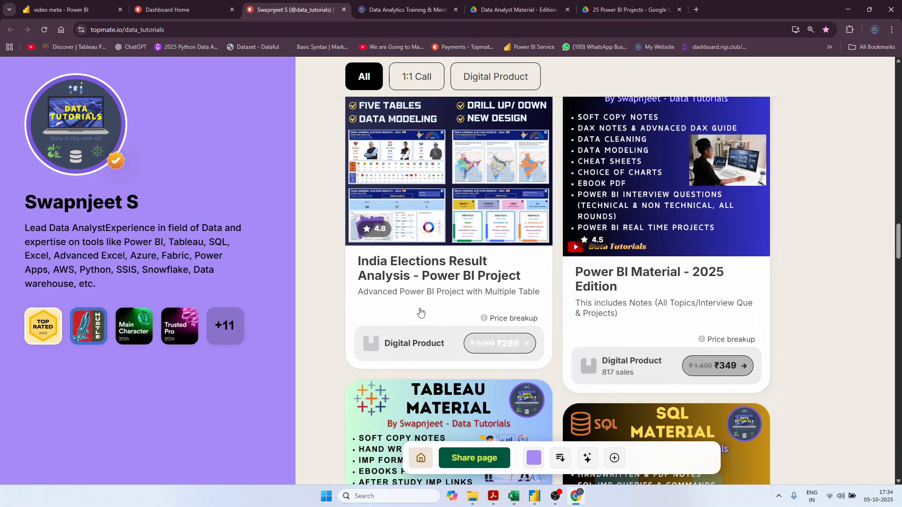
scroll(838, 370, "up", 20)
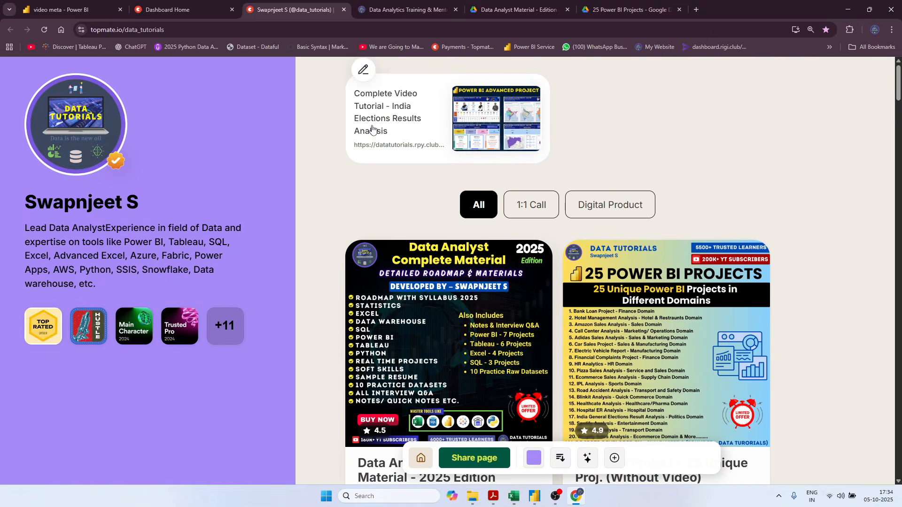
Open the 1. Data Analyst Roadmap 3.0 folder in Google Drive and read through COMPLETE DATA ANALYST ROADMAP 3.0 Edition 2025.pdf.
left_click(475, 5)
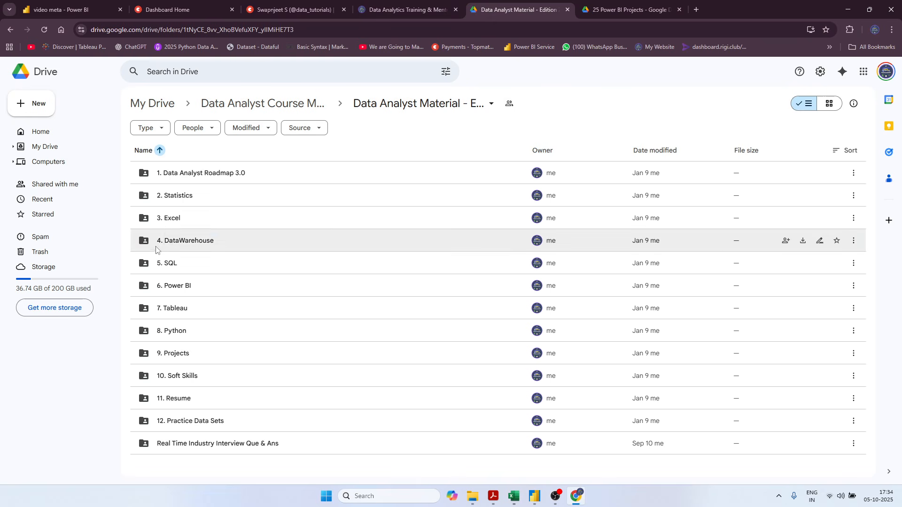
left_click(276, 11)
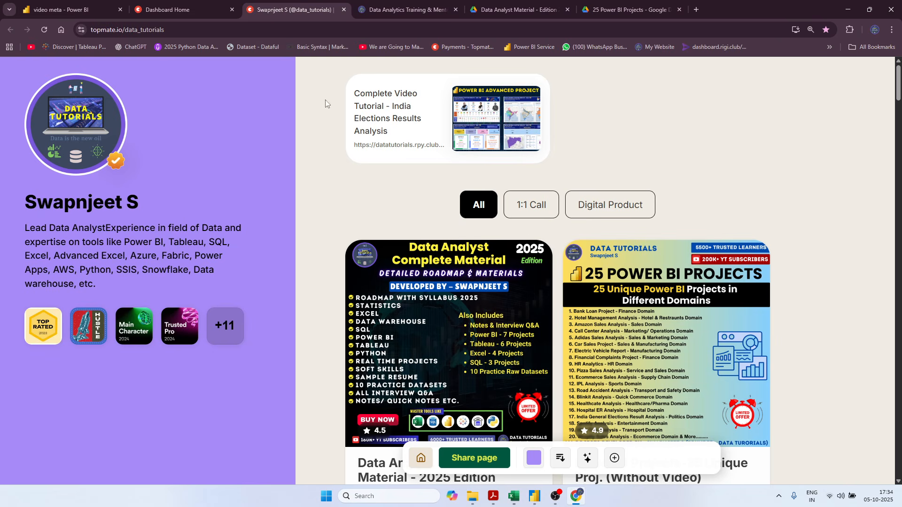
left_click(514, 10)
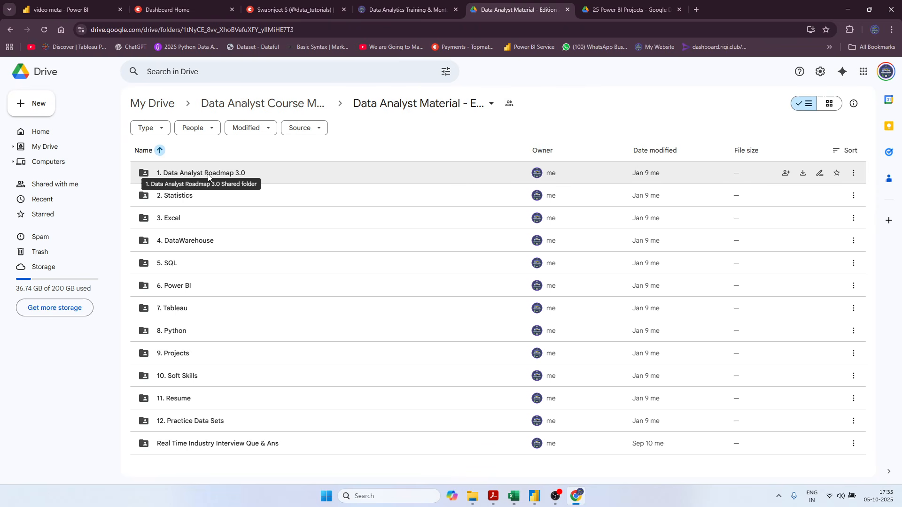
double_click(255, 172)
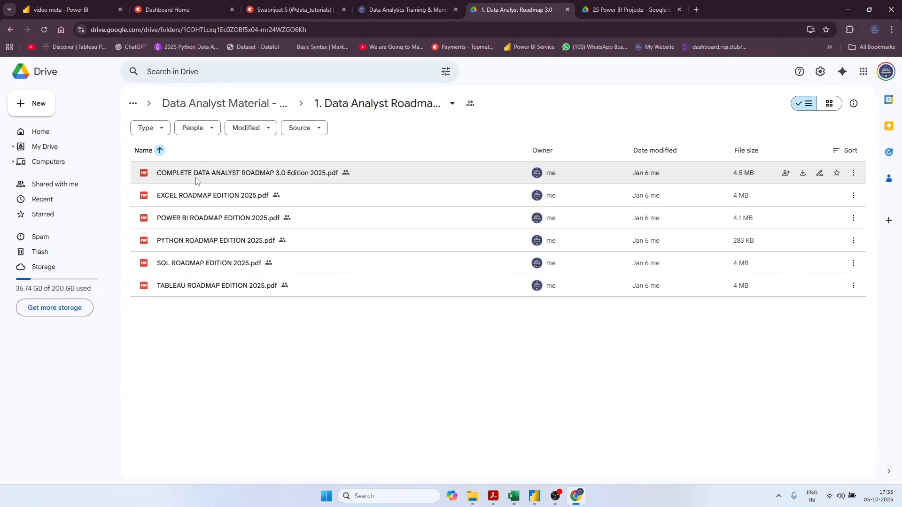
double_click(249, 173)
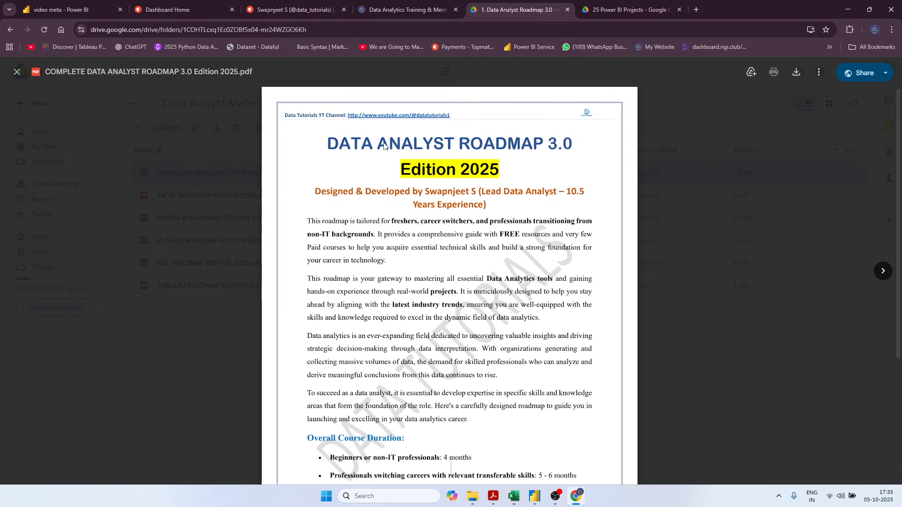
scroll(549, 289, "down", 10)
scroll(548, 290, "down", 20)
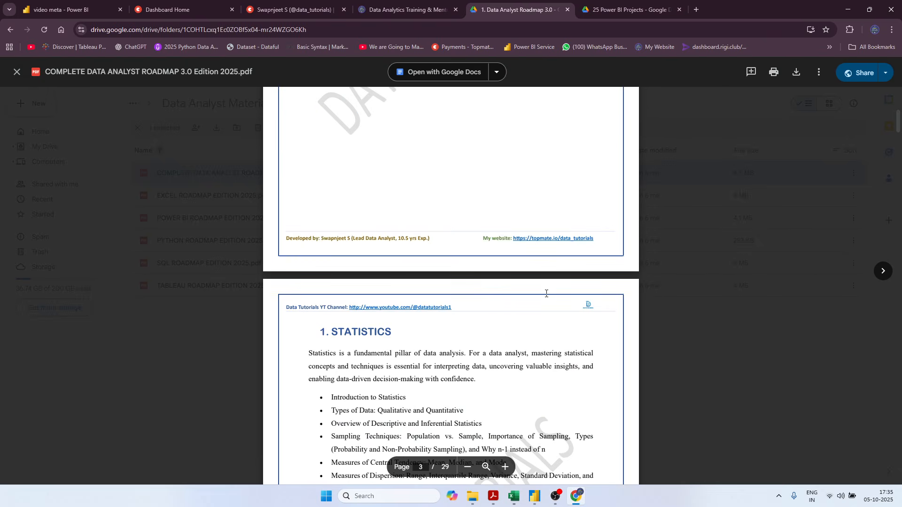
Read the statistics, Excel, data warehouse, SQL and Power BI sections of the open roadmap PDF up to the Power BI course links, and close it.
scroll(540, 303, "down", 15)
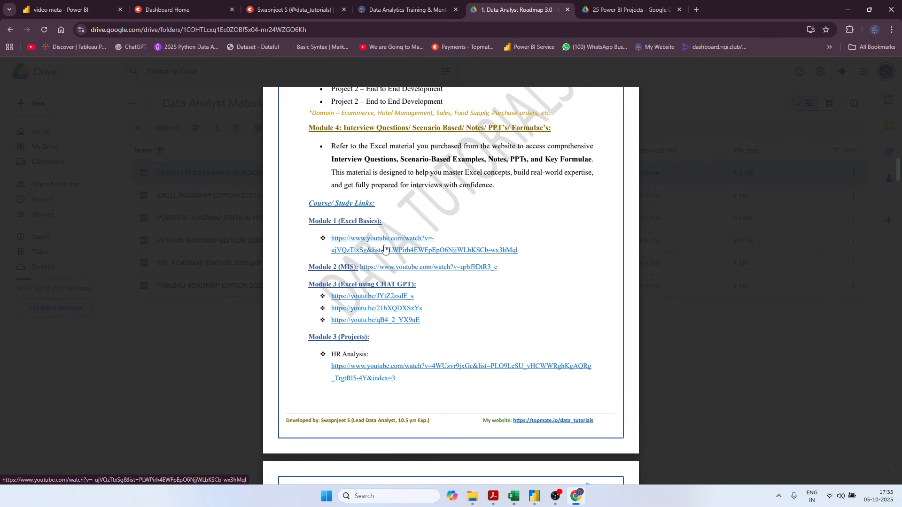
scroll(541, 234, "down", 20)
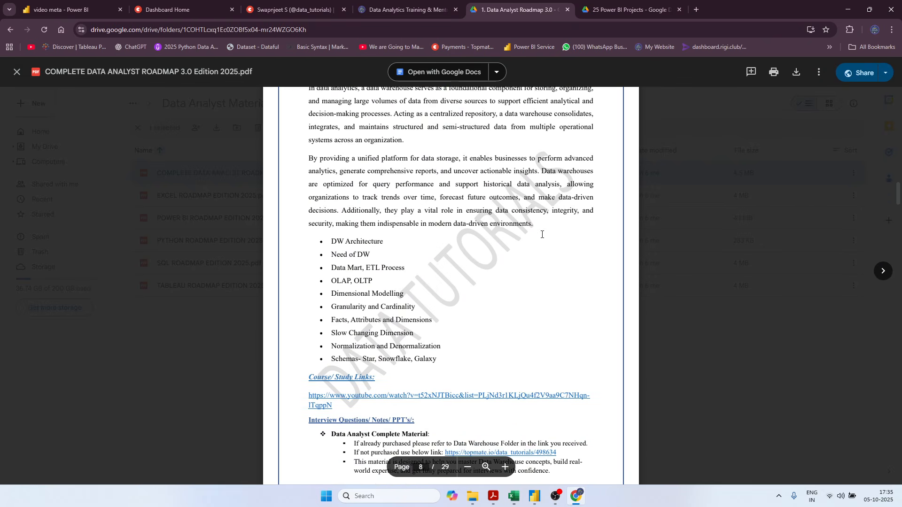
scroll(541, 234, "down", 20)
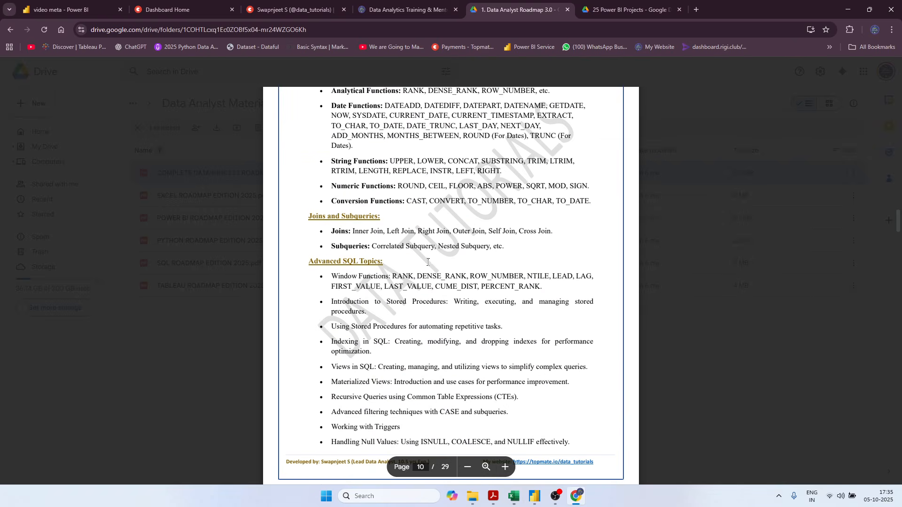
scroll(427, 262, "down", 7)
scroll(438, 243, "down", 11)
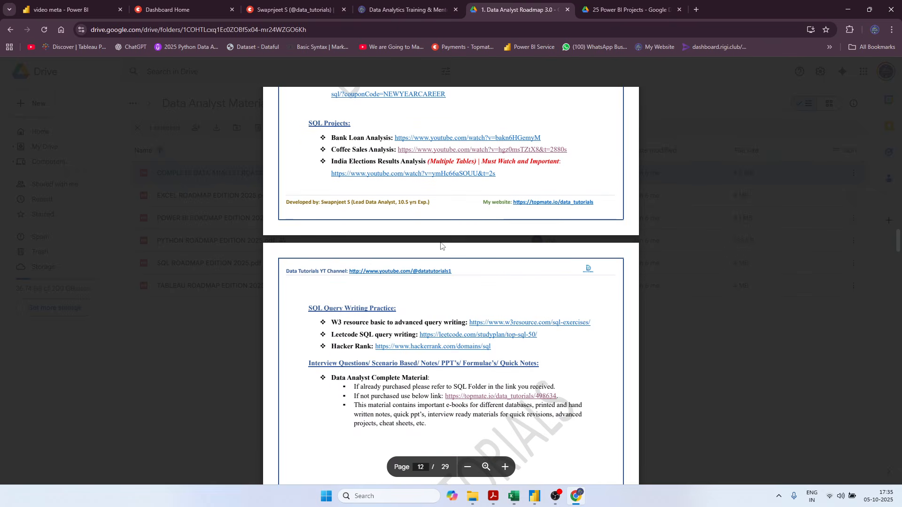
scroll(441, 244, "down", 7)
scroll(441, 245, "down", 20)
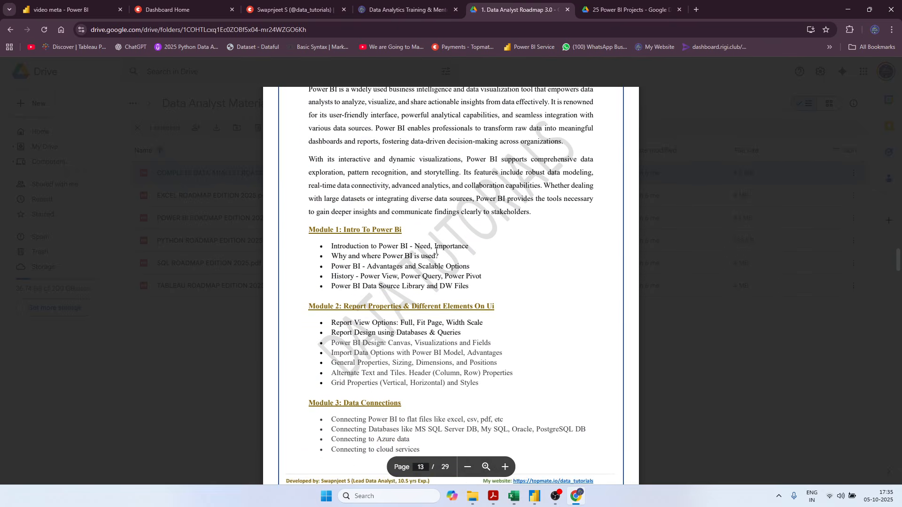
scroll(432, 254, "down", 20)
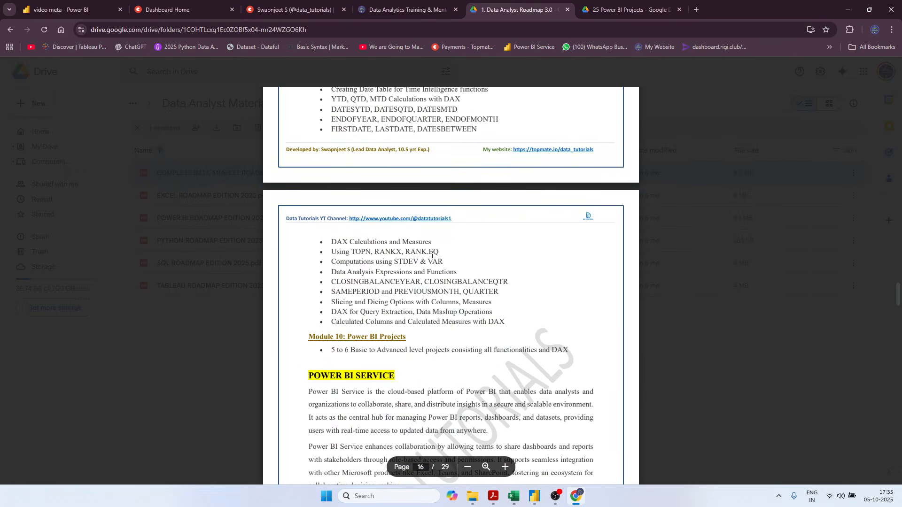
scroll(432, 257, "down", 3)
scroll(334, 233, "up", 3)
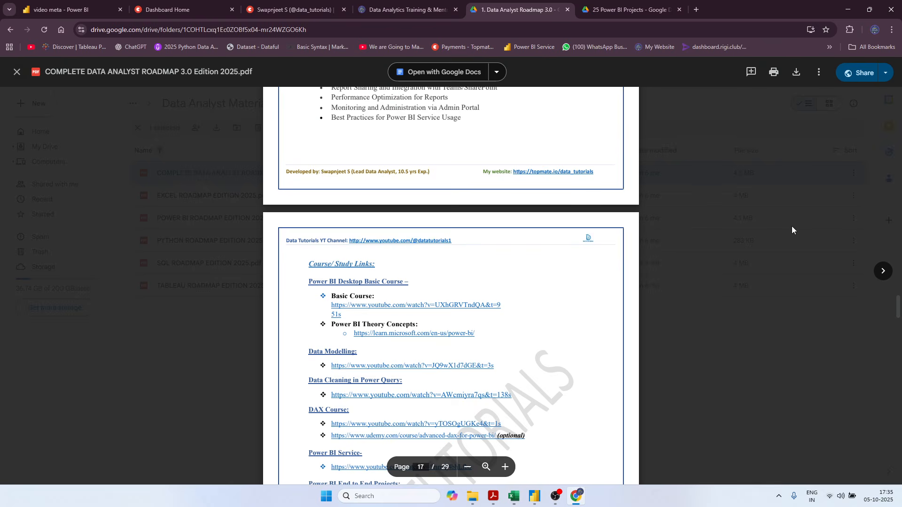
key("Escape")
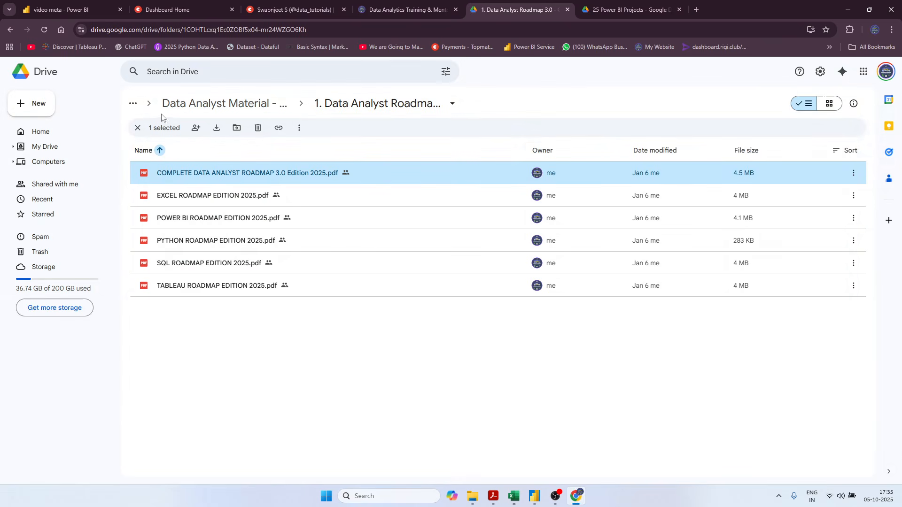
Look through the Power BI Material folder inside 6. Power BI, and return to the Data Analyst Material folder.
left_click(193, 104)
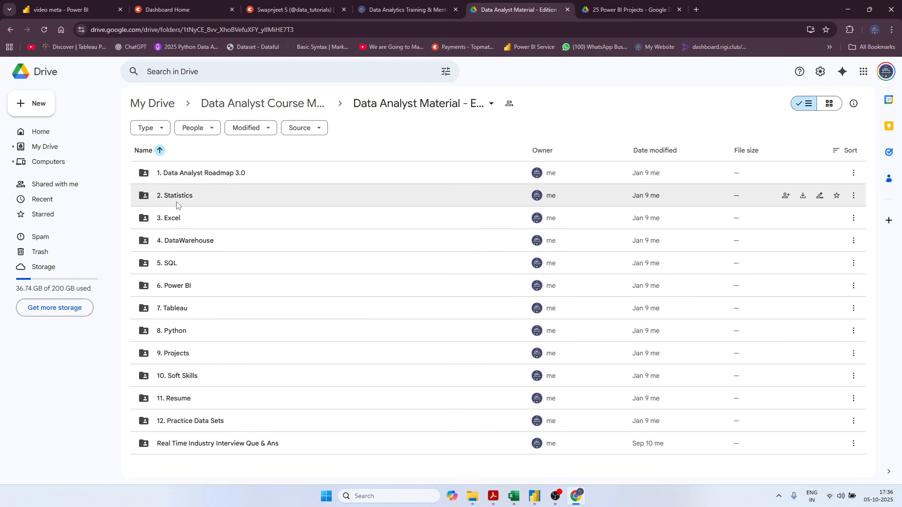
double_click(209, 288)
double_click(199, 171)
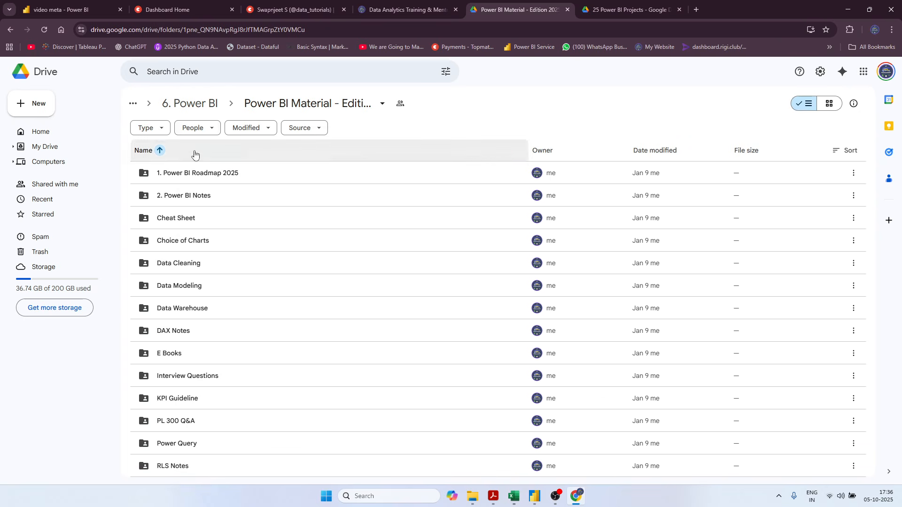
left_click(190, 104)
left_click(198, 103)
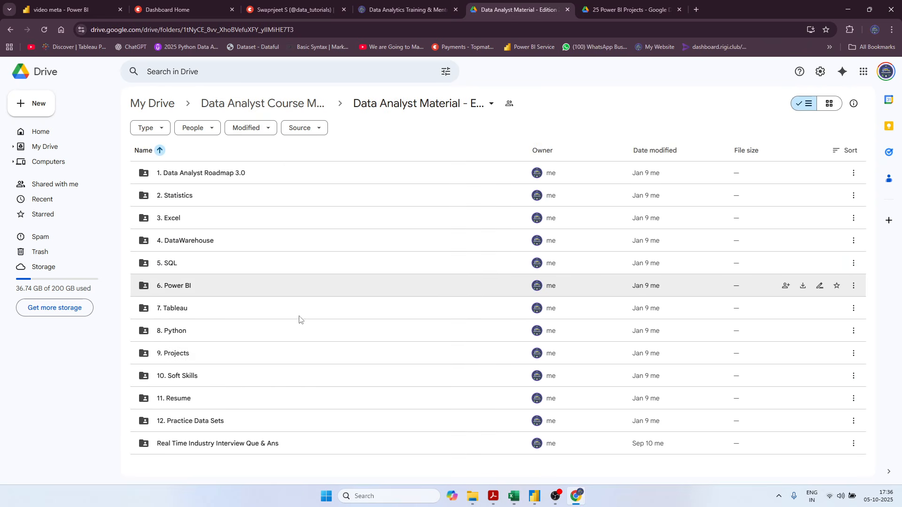
Open the 9. Projects folder and look through its Power BI and Excel project subfolders.
double_click(173, 357)
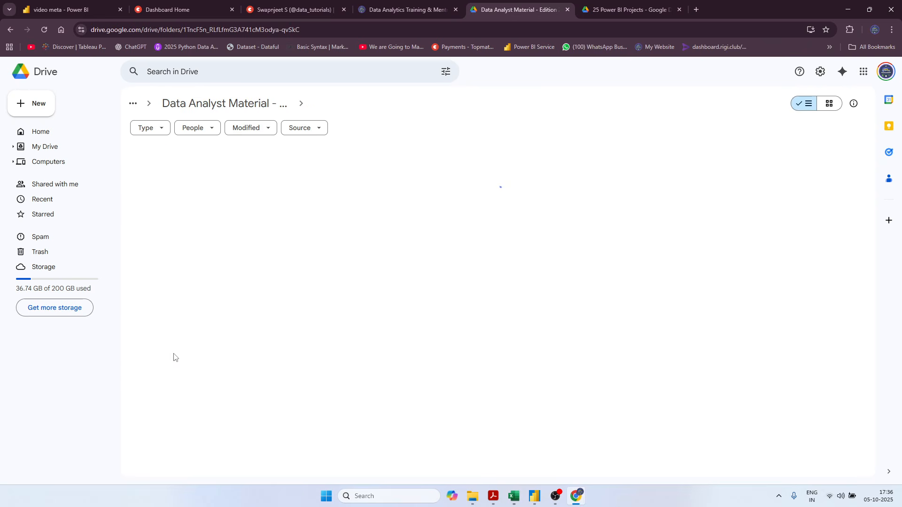
left_click(178, 199)
double_click(178, 199)
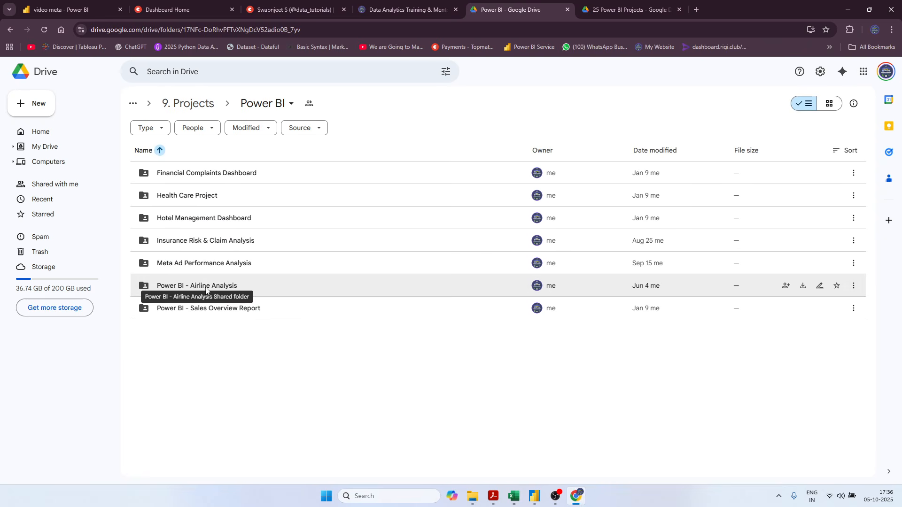
left_click(197, 111)
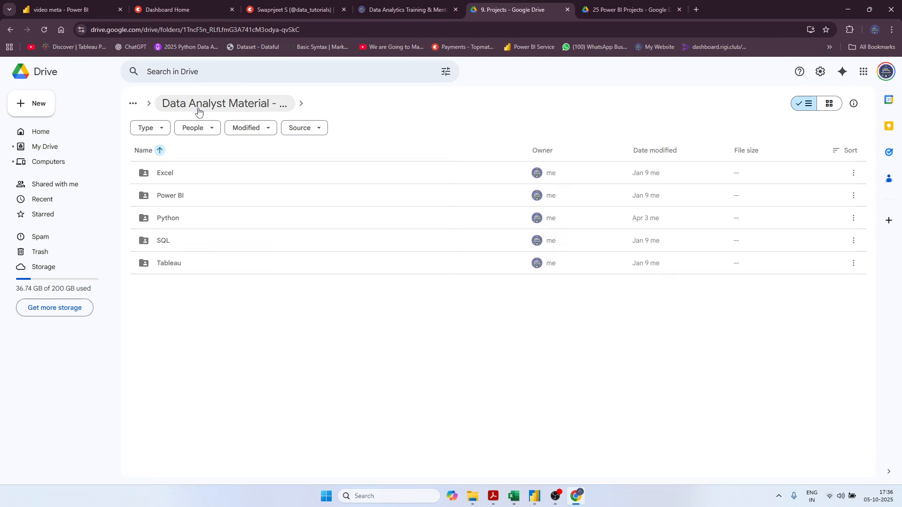
double_click(196, 169)
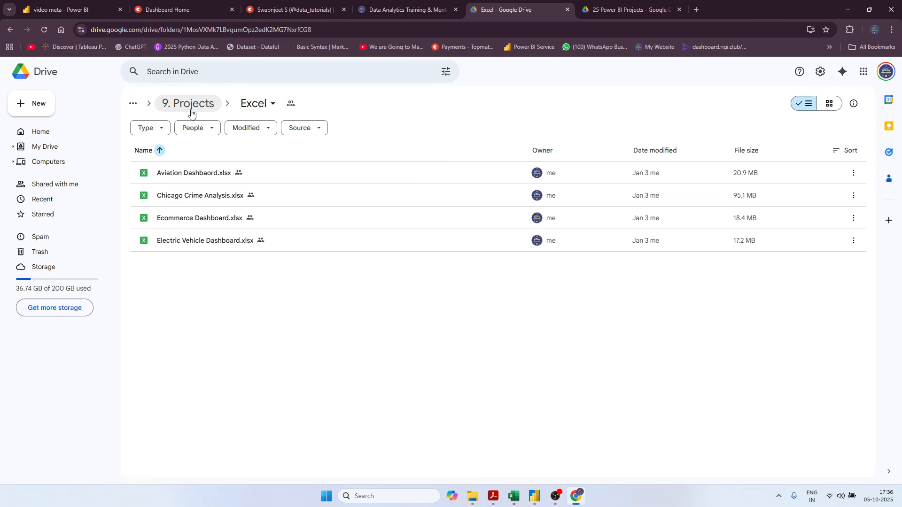
left_click(191, 113)
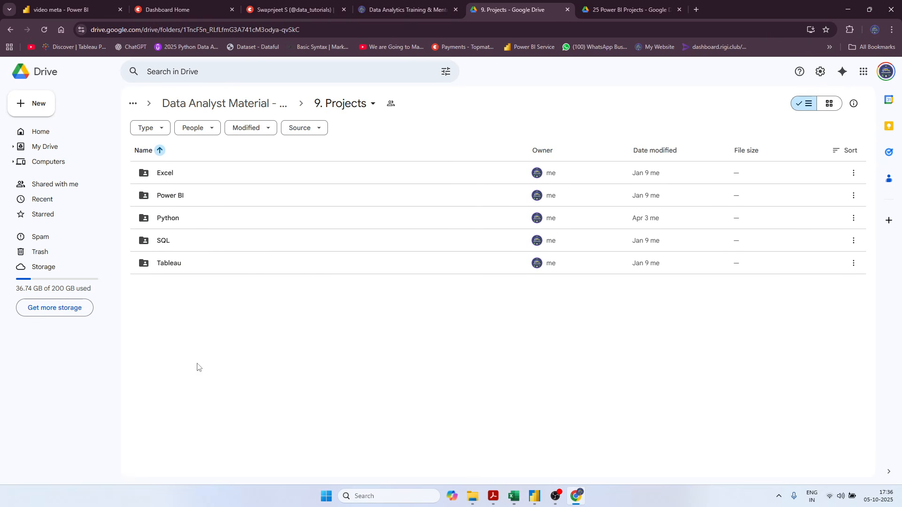
View the Hotel Management Dashboard files in the Power BI projects folder, and return to the Data Analyst Material folder.
double_click(188, 197)
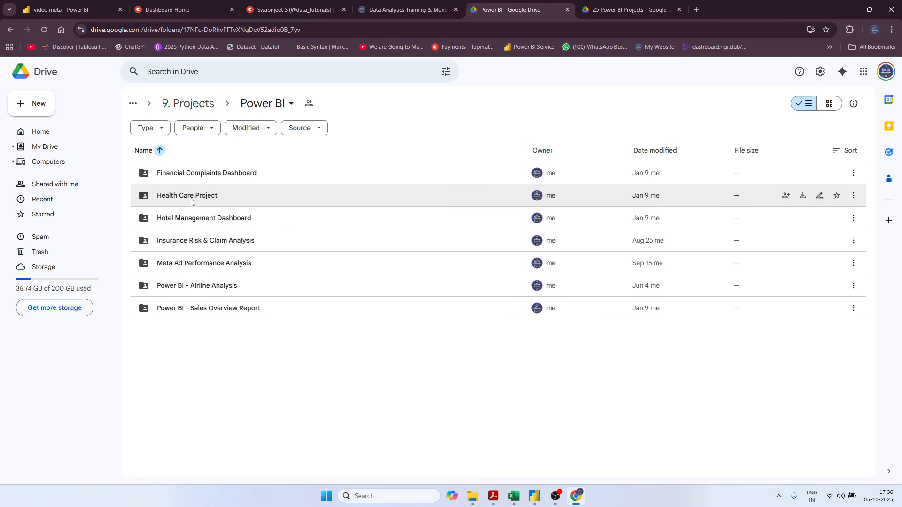
double_click(189, 224)
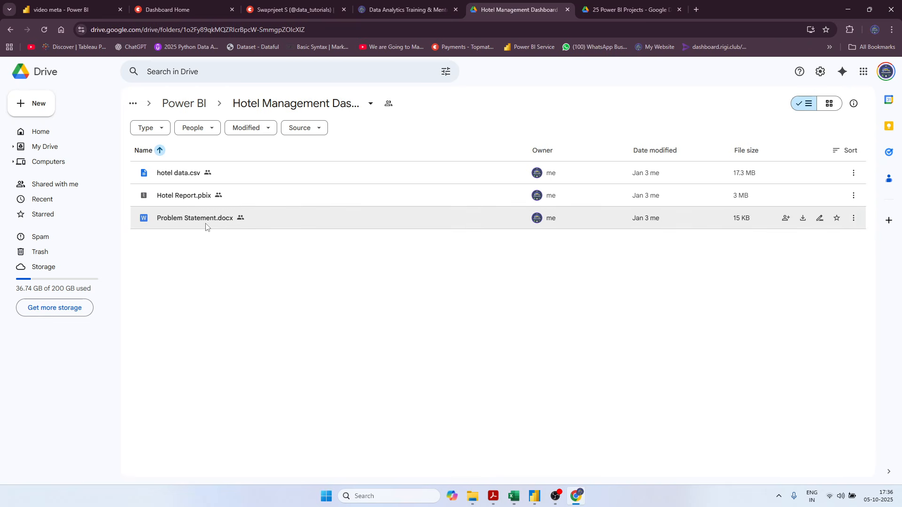
left_click(187, 113)
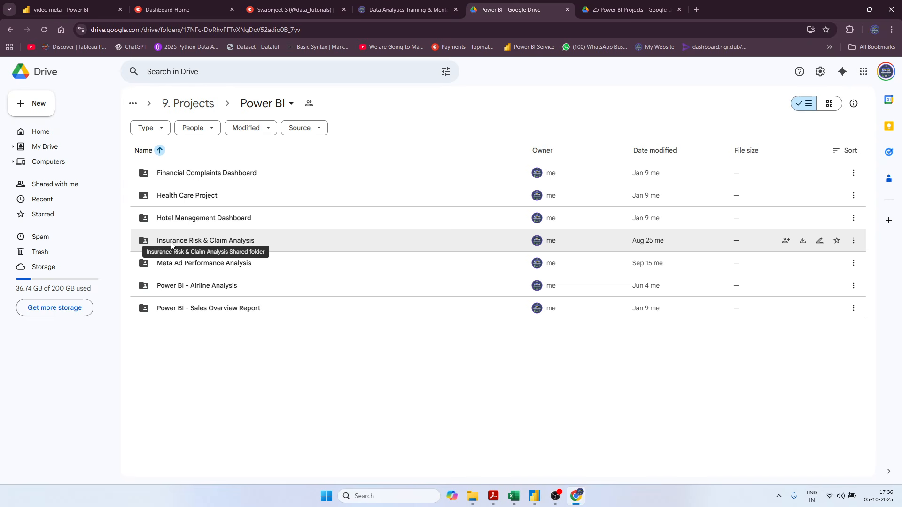
left_click(189, 102)
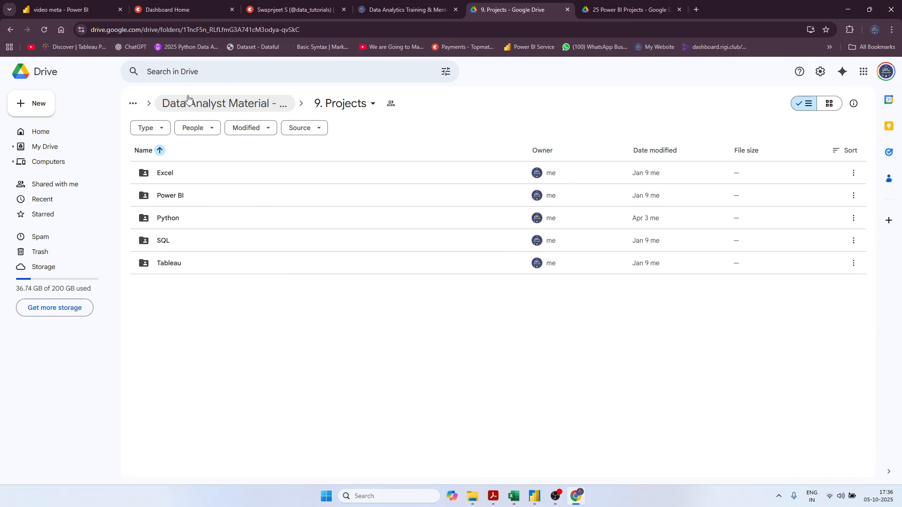
left_click(177, 100)
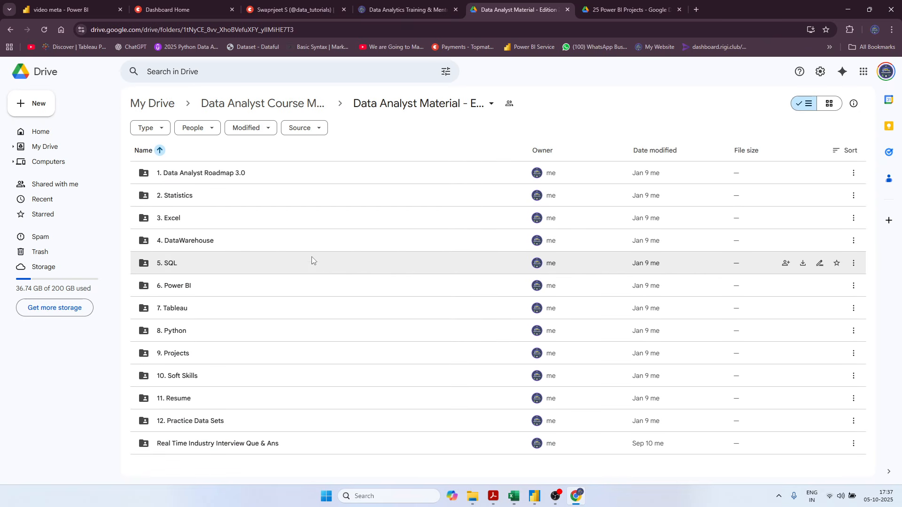
Check the parent Data Analyst Course Material folder, reopen Data Analyst Material - Edition 2025, and look through its 12. Practice Data Sets folder.
left_click(262, 103)
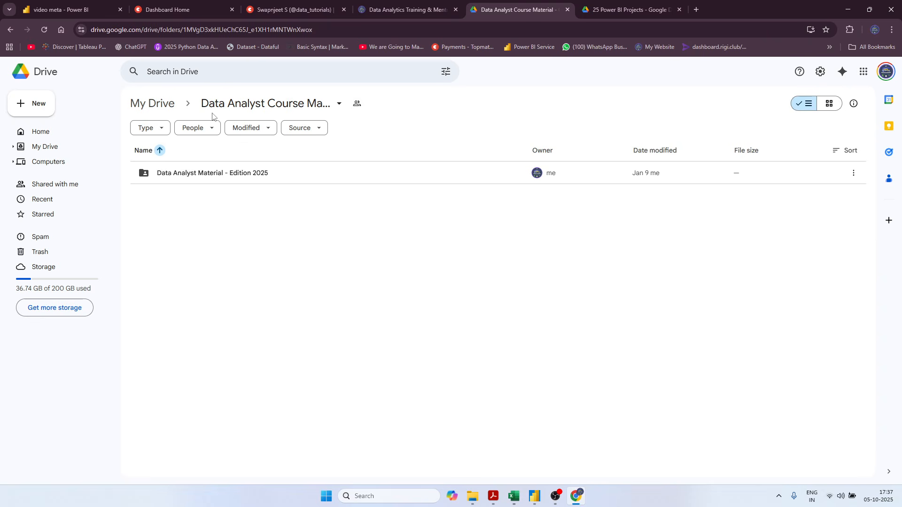
left_click(218, 107)
left_click(166, 202)
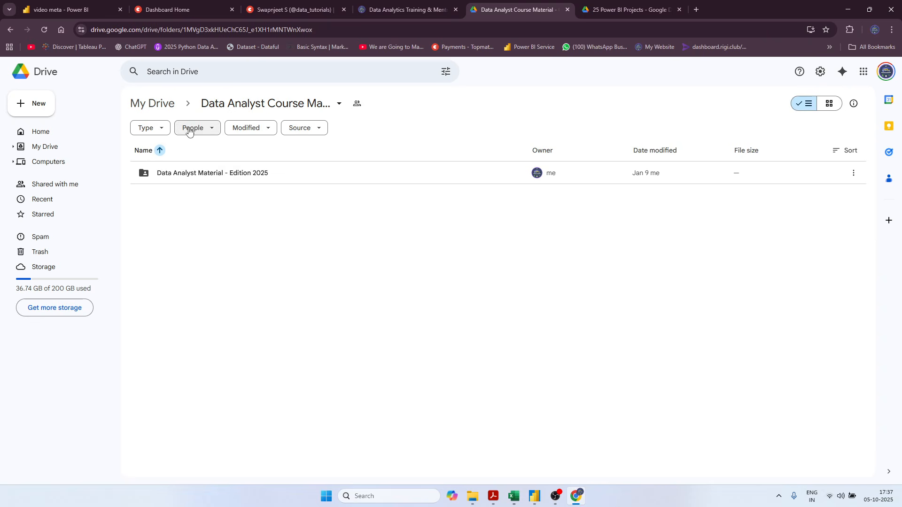
double_click(212, 174)
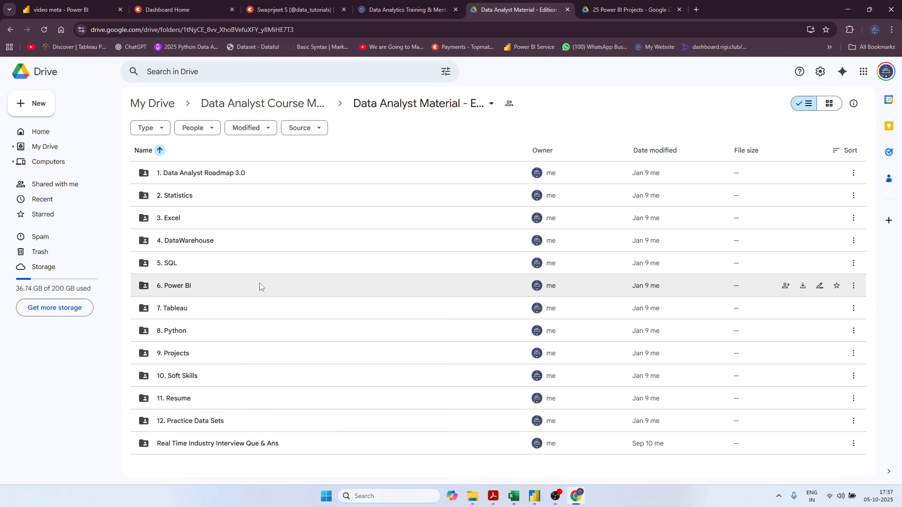
double_click(207, 421)
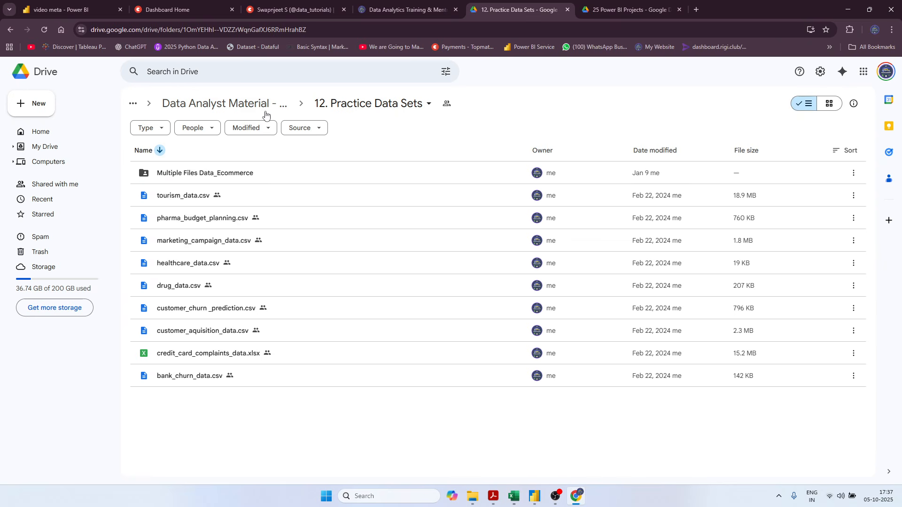
left_click(9, 34)
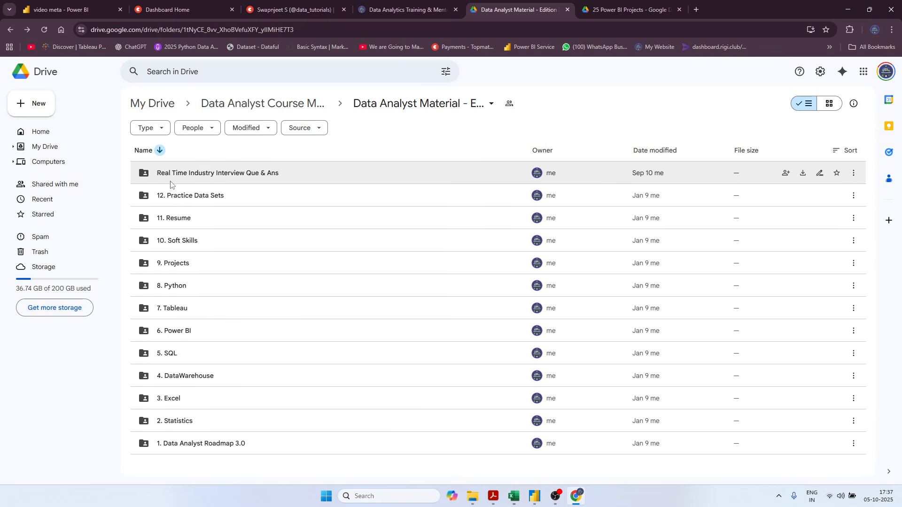
Open the Real Time Industry Interview Que & Ans folder and browse its list of company interview PDFs.
double_click(256, 175)
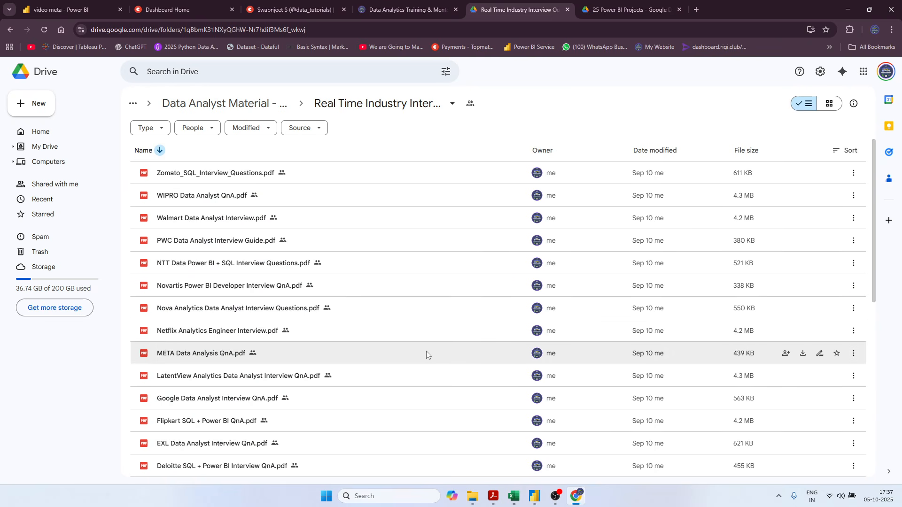
scroll(426, 351, "down", 8)
scroll(423, 354, "up", 1)
scroll(423, 357, "up", 7)
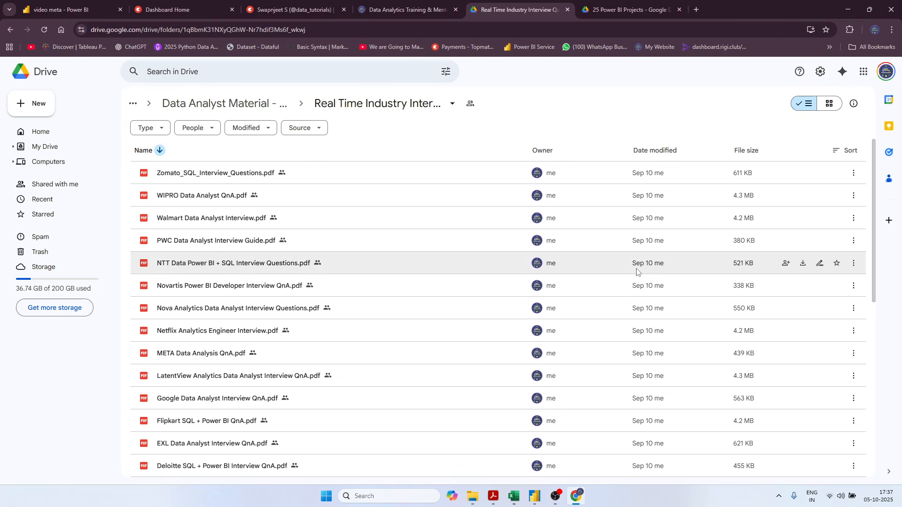
scroll(356, 348, "down", 5)
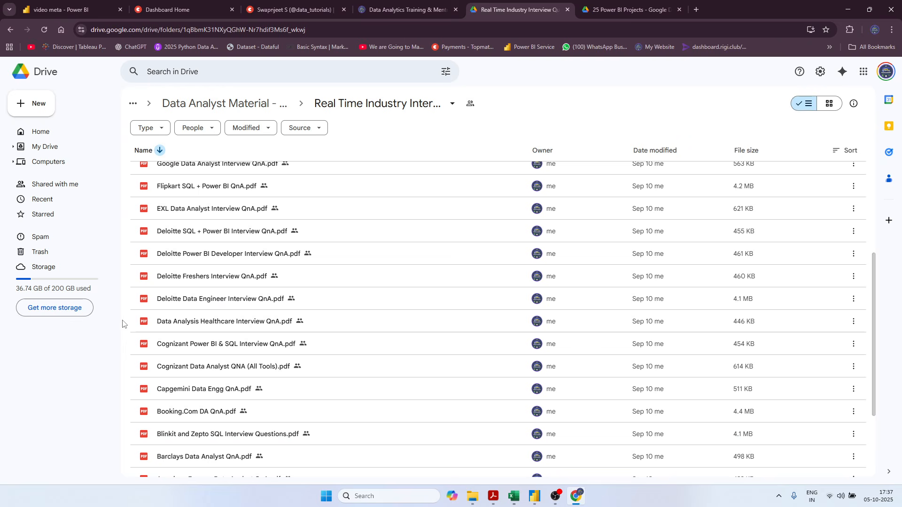
Preview Deloitte Data Engineer Interview QnA.pdf and return to the interview file list.
double_click(193, 300)
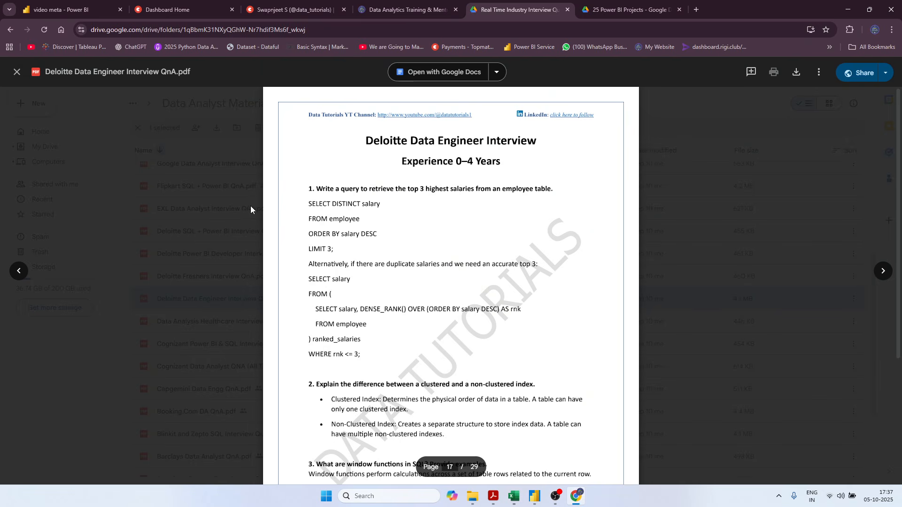
key("Escape")
scroll(282, 272, "up", 1)
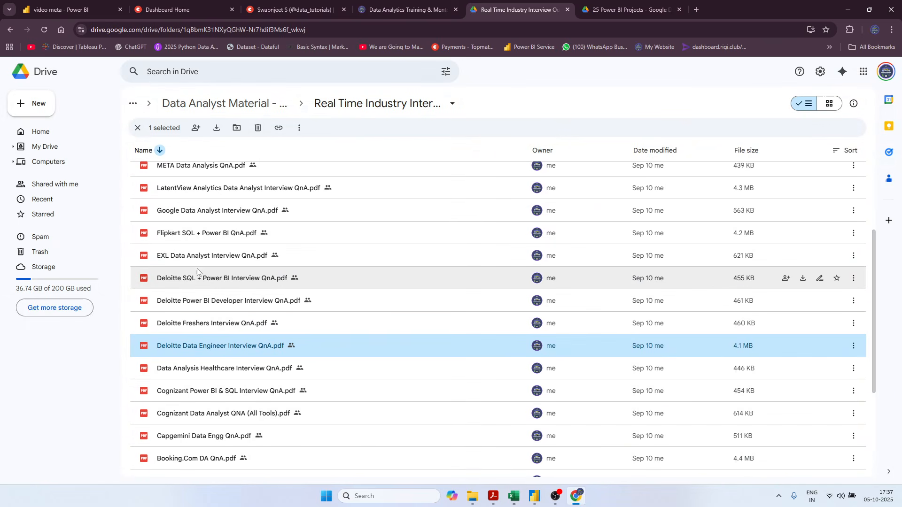
Open Flipkart SQL + Power BI QnA.pdf and read through its SQL interview questions and queries.
double_click(178, 238)
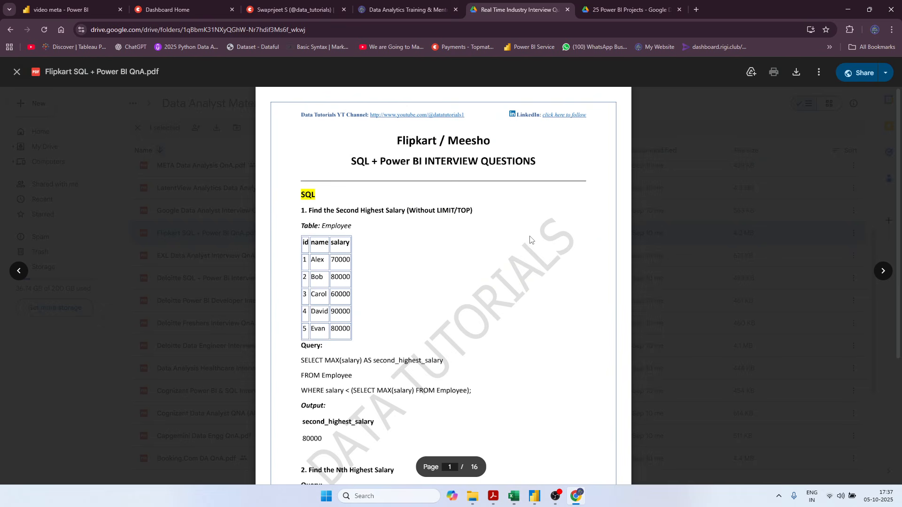
scroll(404, 274, "down", 10)
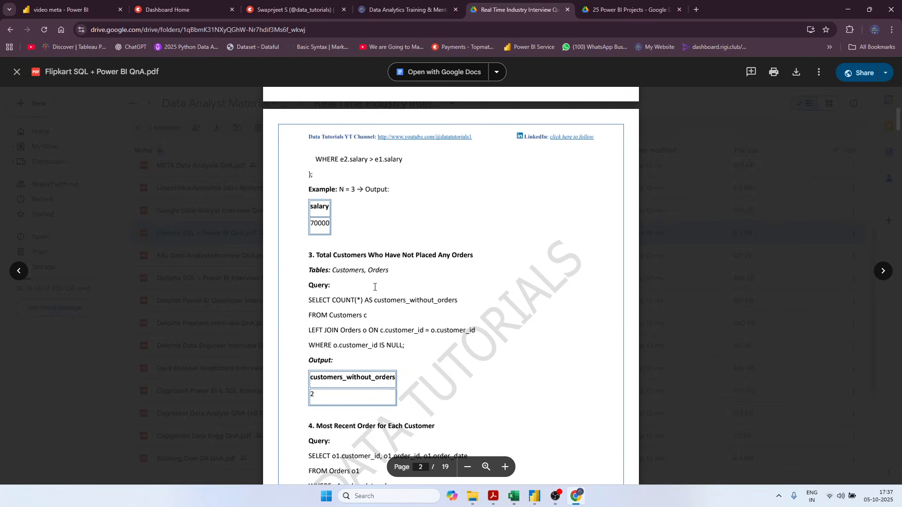
scroll(374, 288, "down", 20)
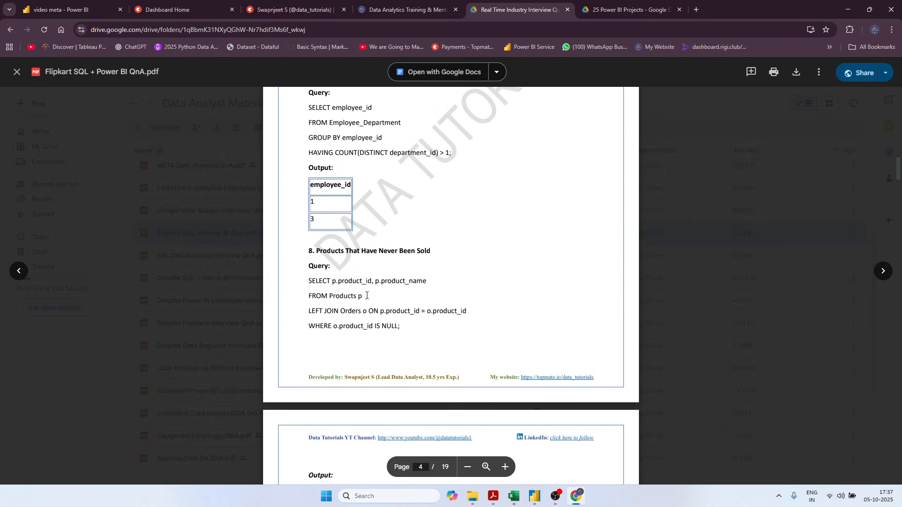
scroll(371, 298, "down", 7)
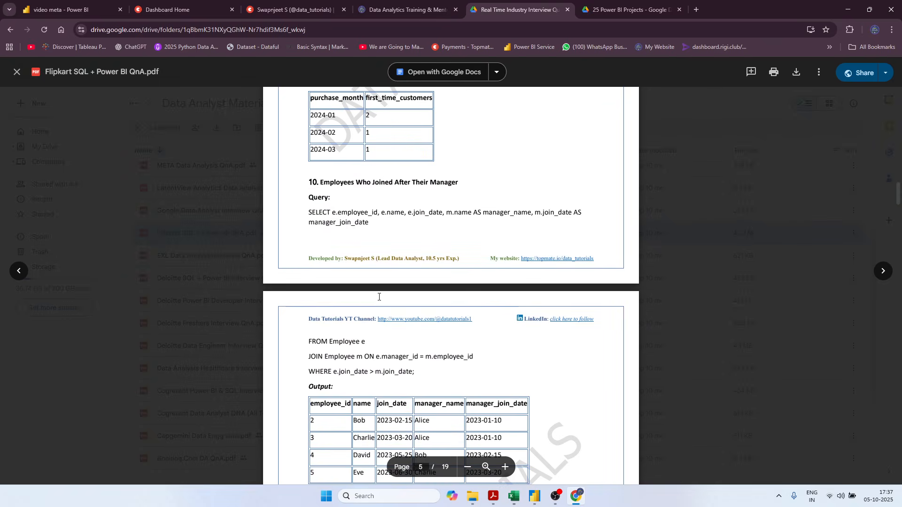
Browse the project folders in 25 Power BI Projects on Google Drive and open the Pizza Sales Analysis folder.
left_click(770, 239)
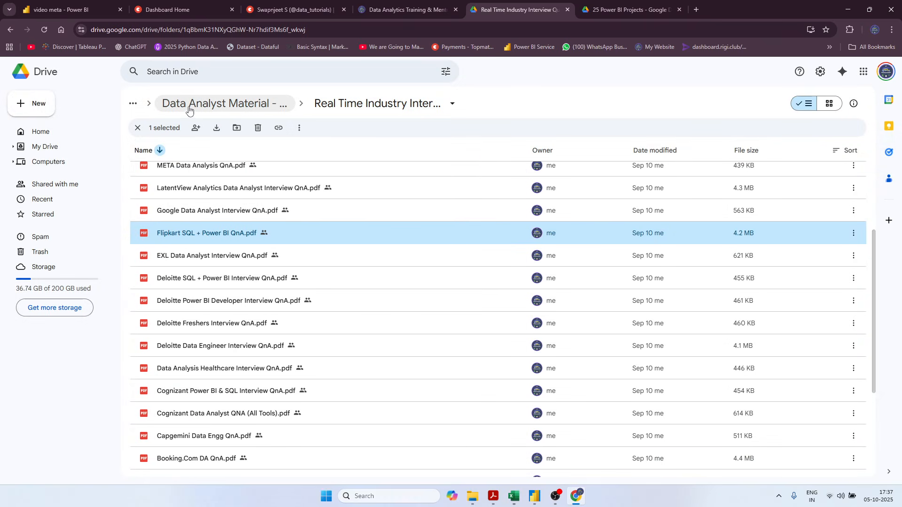
left_click(602, 11)
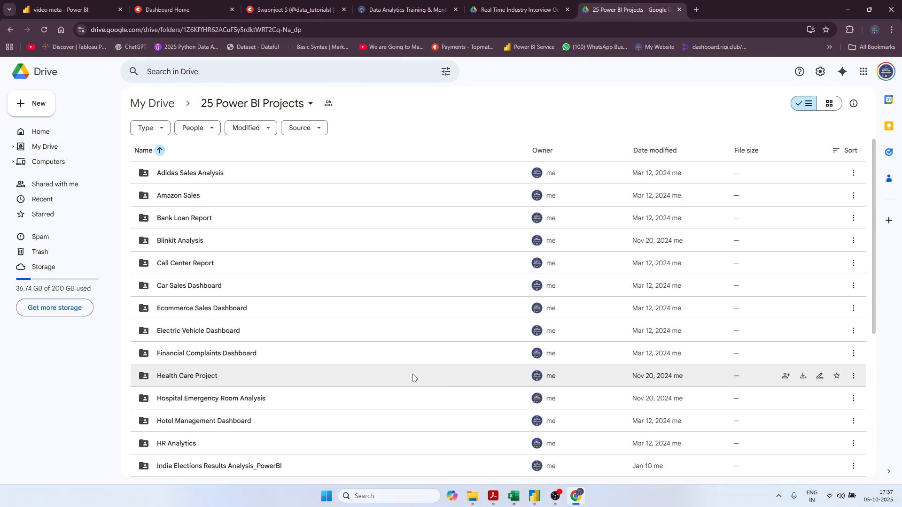
scroll(413, 376, "down", 5)
scroll(276, 217, "up", 5)
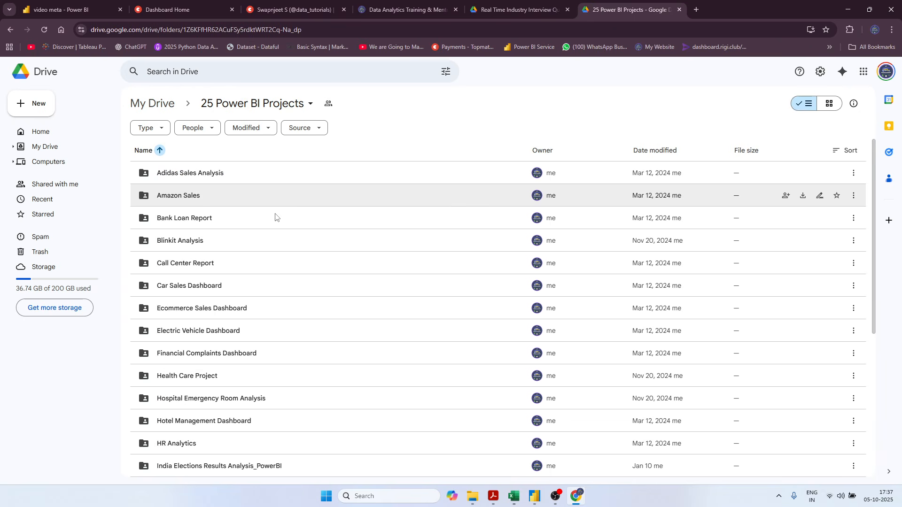
scroll(394, 320, "down", 4)
scroll(393, 317, "down", 2)
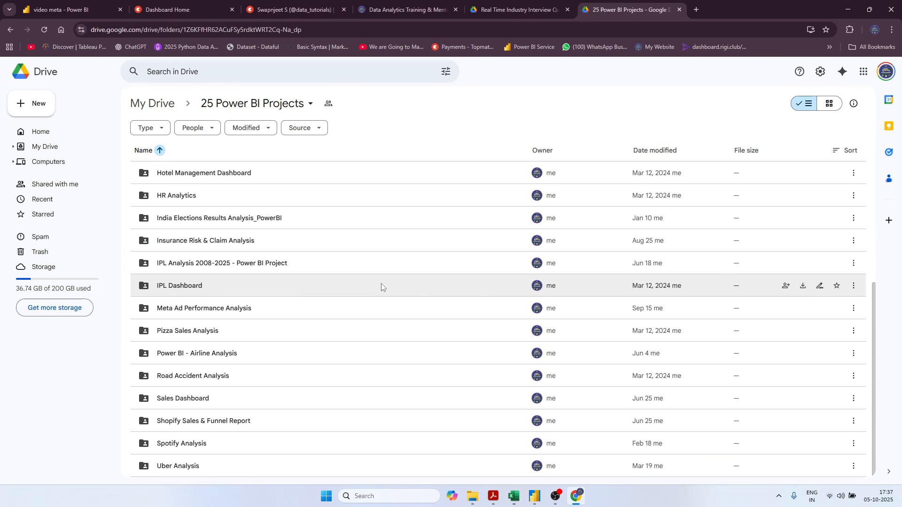
left_click(257, 336)
double_click(257, 335)
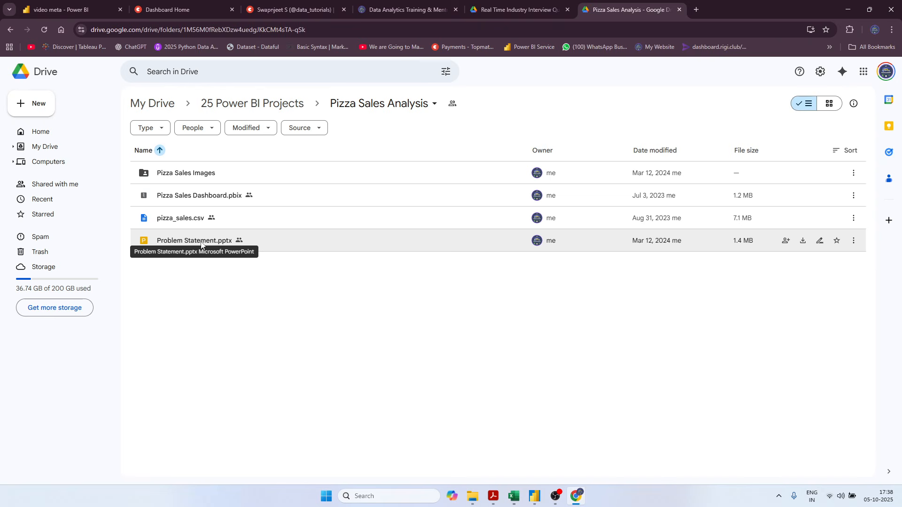
Switch to the Data Tutorials website and look over its home page, including the My Skills section.
left_click(370, 15)
scroll(77, 319, "down", 15)
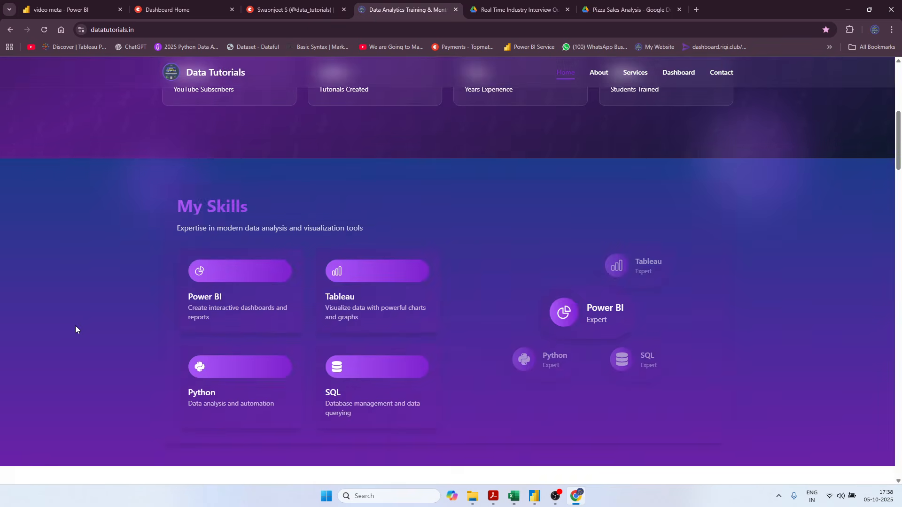
scroll(75, 326, "up", 15)
scroll(75, 326, "up", 1)
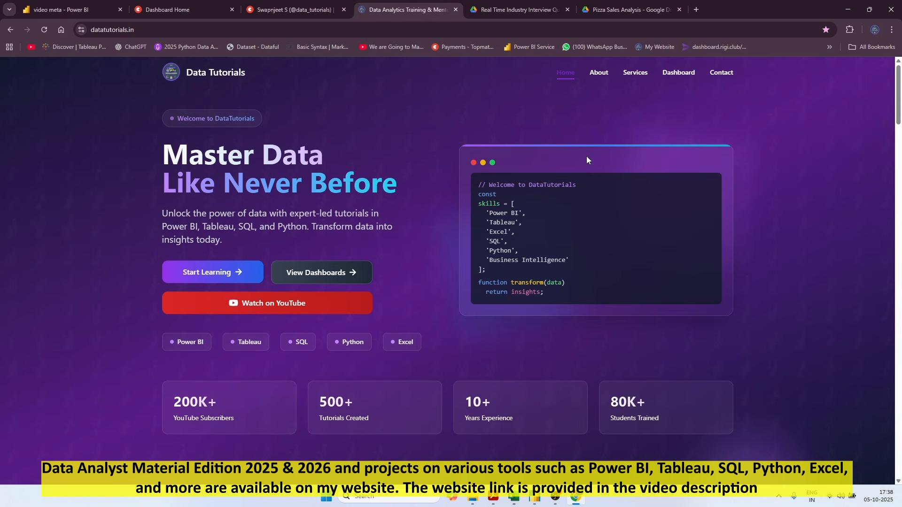
Open the website's Dashboards page and browse its Power BI, Tableau and Excel dashboard collections.
left_click(687, 75)
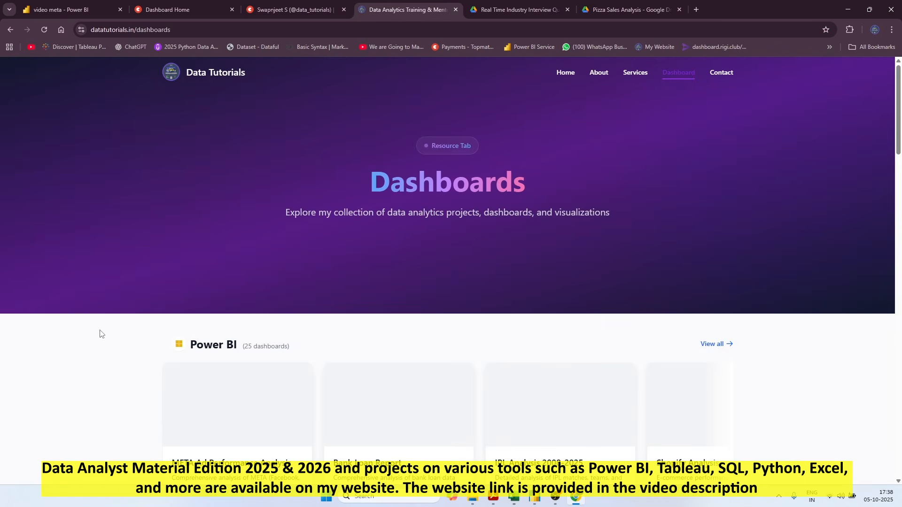
scroll(100, 335, "down", 4)
scroll(108, 275, "down", 11)
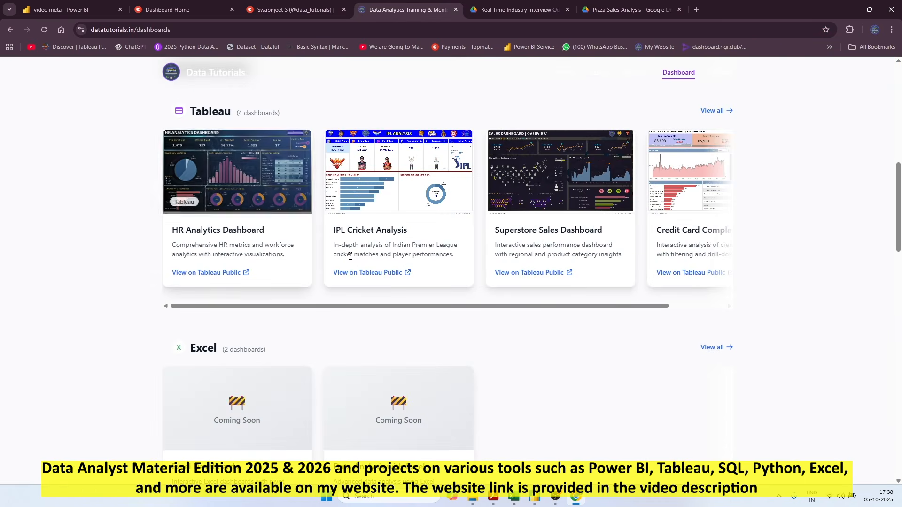
scroll(61, 320, "up", 5)
scroll(61, 319, "up", 7)
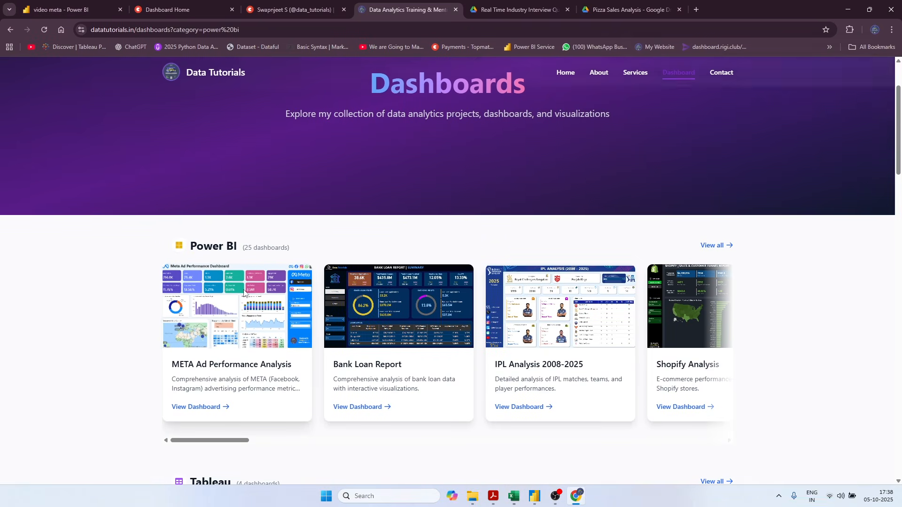
scroll(210, 326, "down", 2)
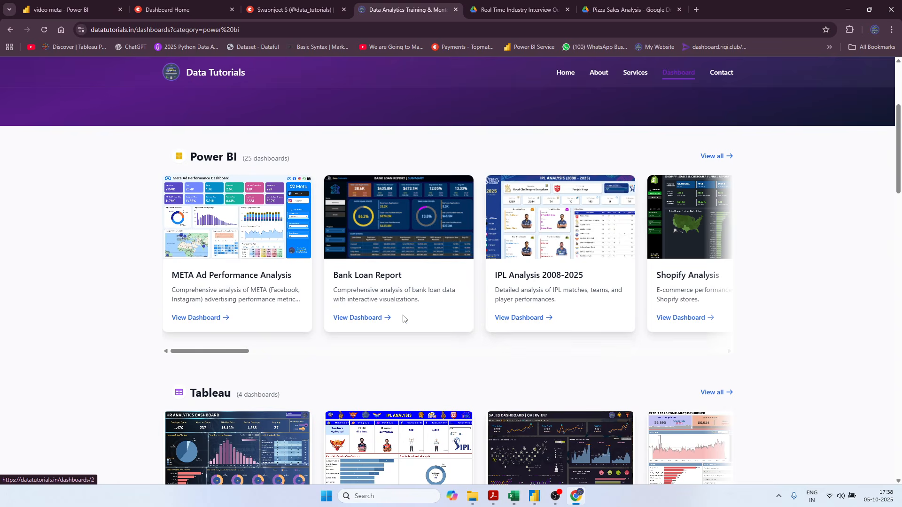
Open the IPL Analysis 2008-2025 dashboard and filter the embedded report to the 2024 IPL season.
left_click(531, 321)
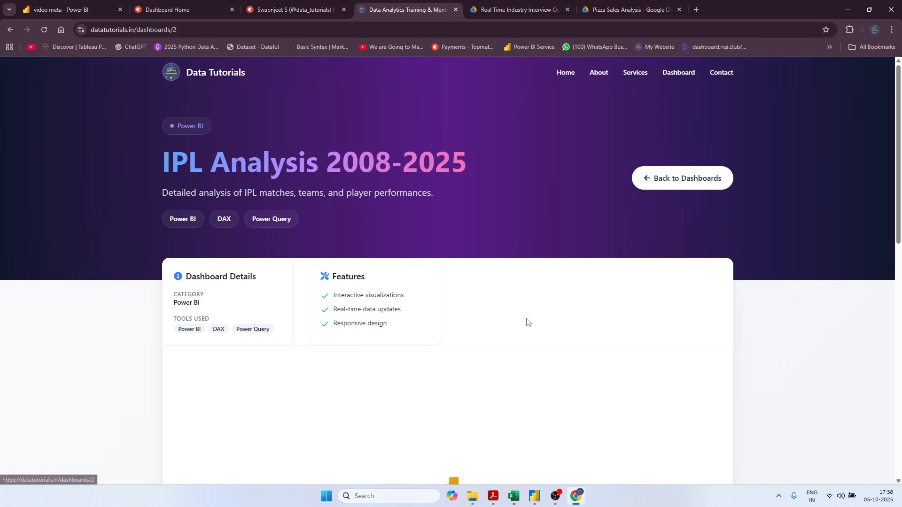
scroll(5, 319, "down", 4)
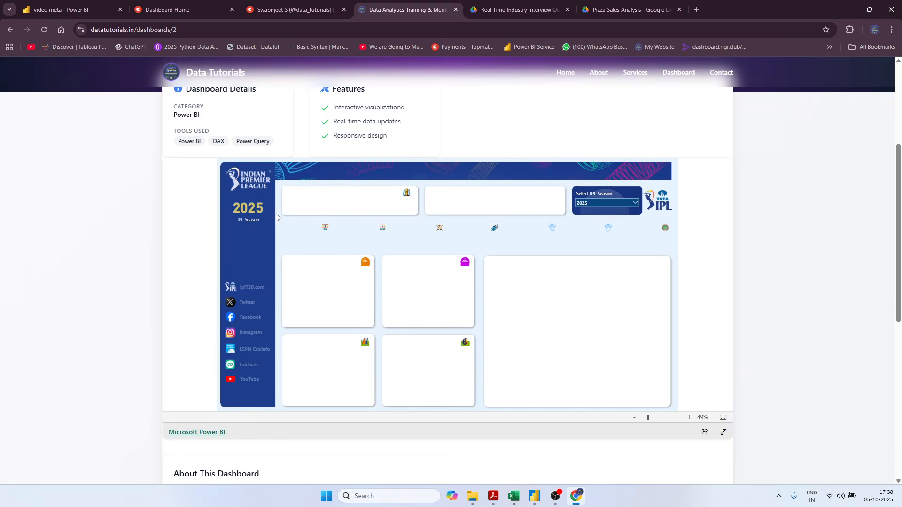
left_click(611, 204)
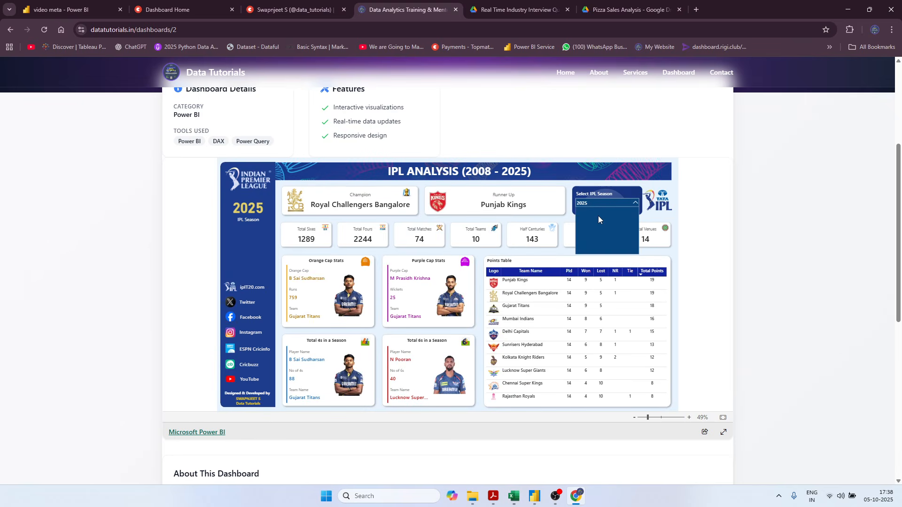
left_click(588, 219)
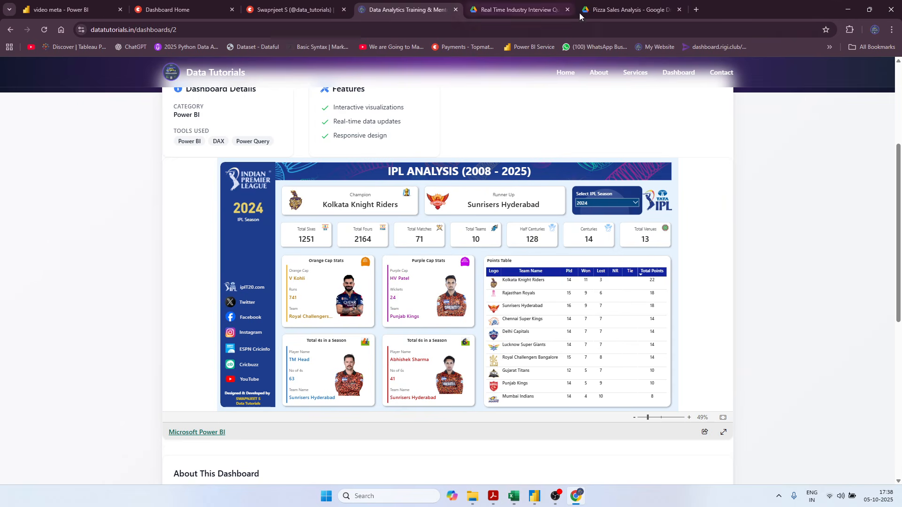
Revisit the Pizza Sales Analysis folder in Google Drive and return to the Data Tutorials website's home page.
left_click(631, 4)
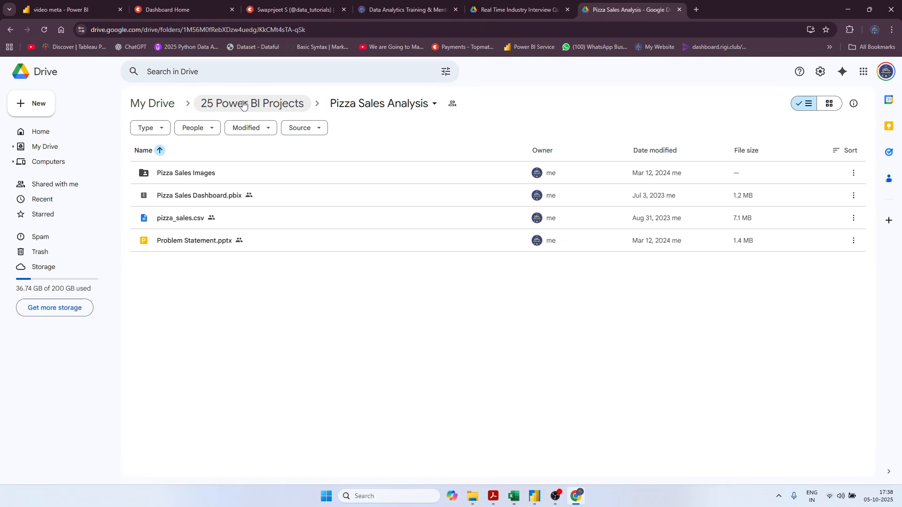
left_click(391, 11)
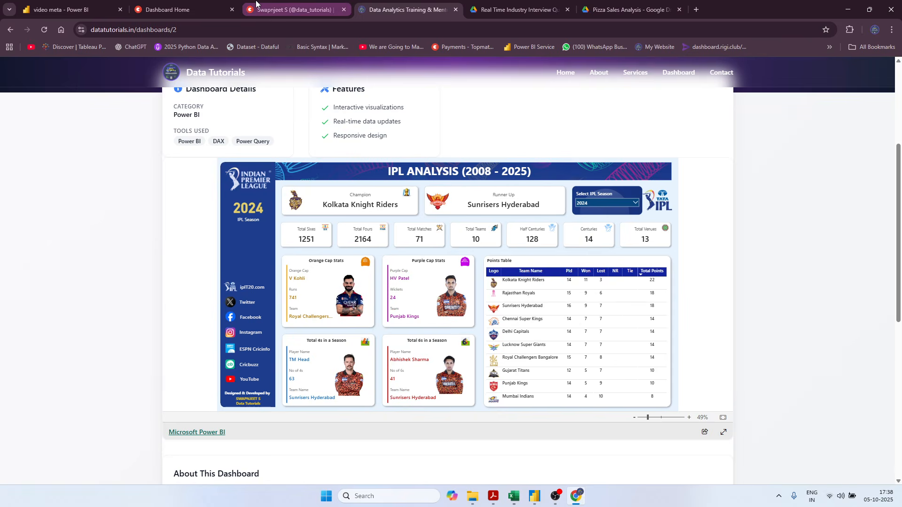
left_click(306, 15)
left_click(407, 9)
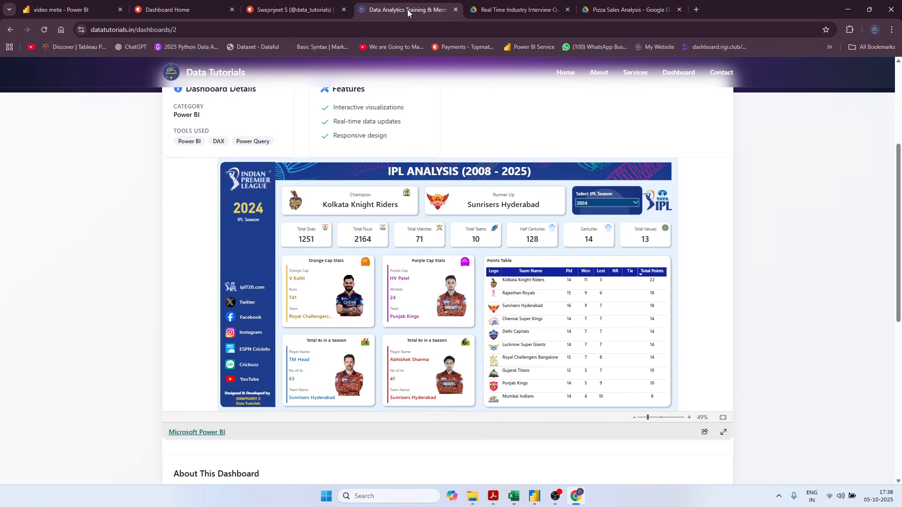
left_click(198, 74)
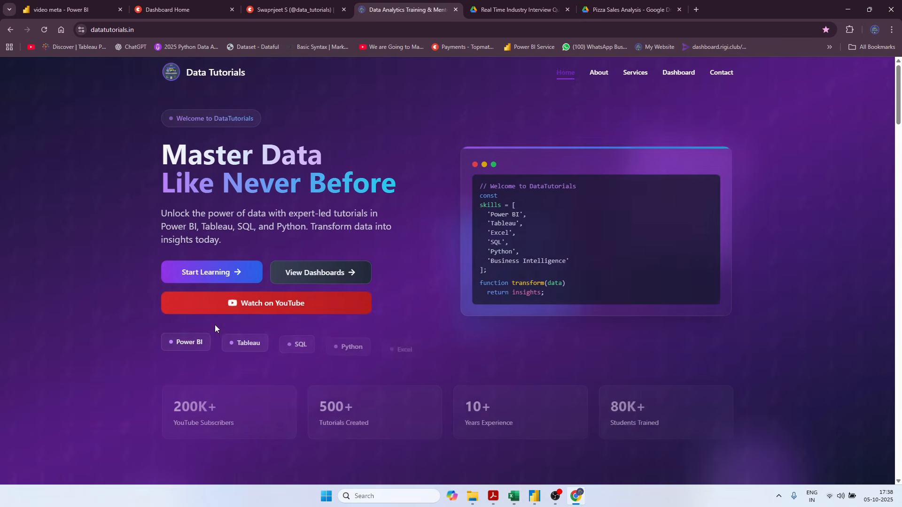
Open the Topmate profile from the website's learning link and look through the digital products it offers.
left_click(209, 280)
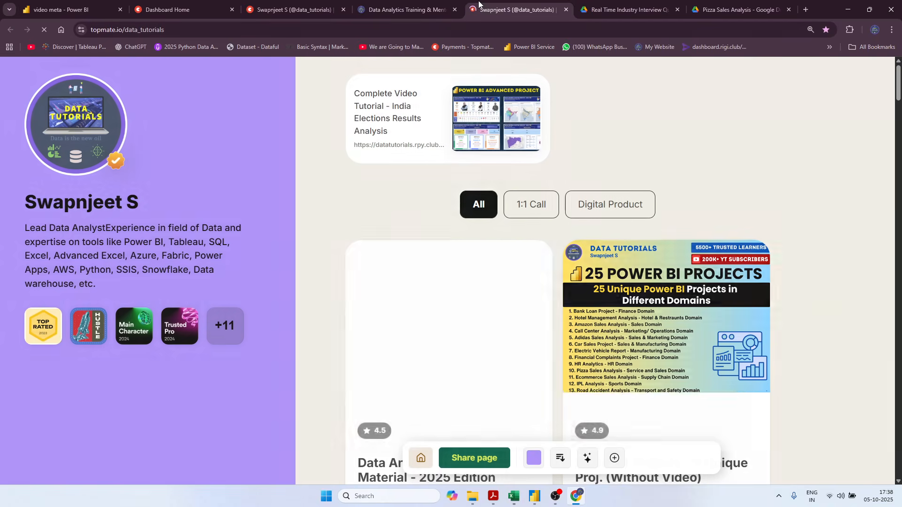
scroll(822, 326, "down", 10)
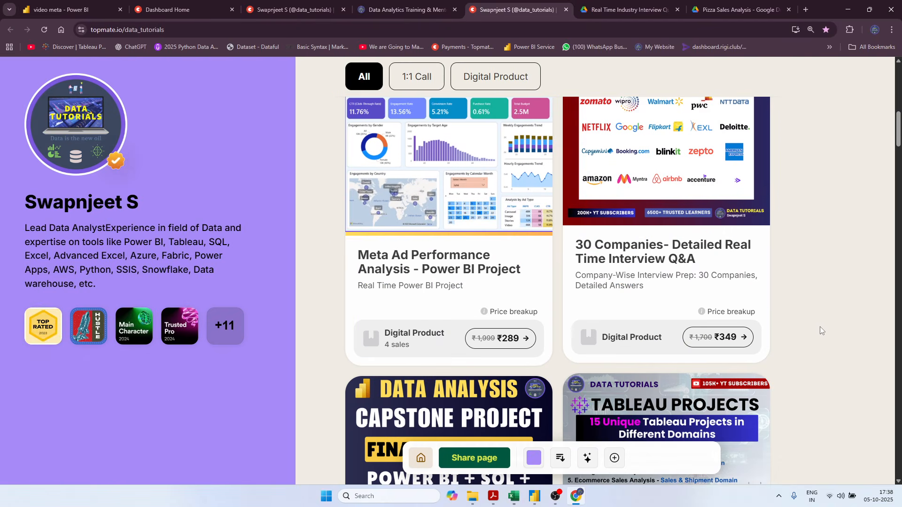
scroll(817, 325, "up", 9)
scroll(816, 324, "up", 2)
scroll(821, 310, "down", 15)
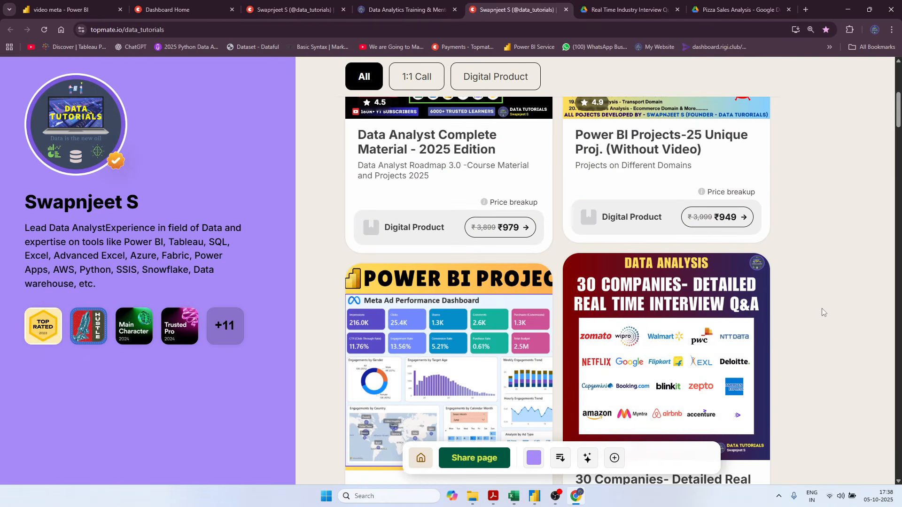
scroll(821, 325, "up", 10)
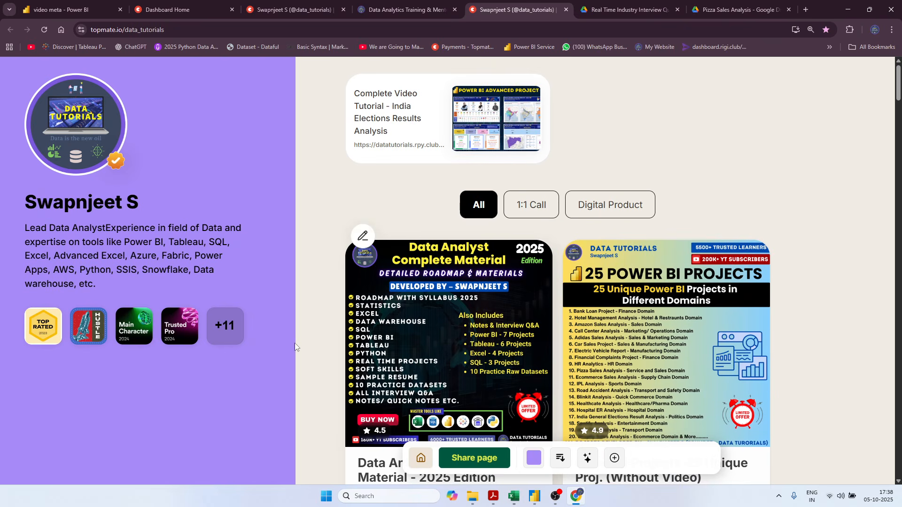
View the full set of badges on the Topmate profile, close it and switch to the profile page already open.
left_click(238, 331)
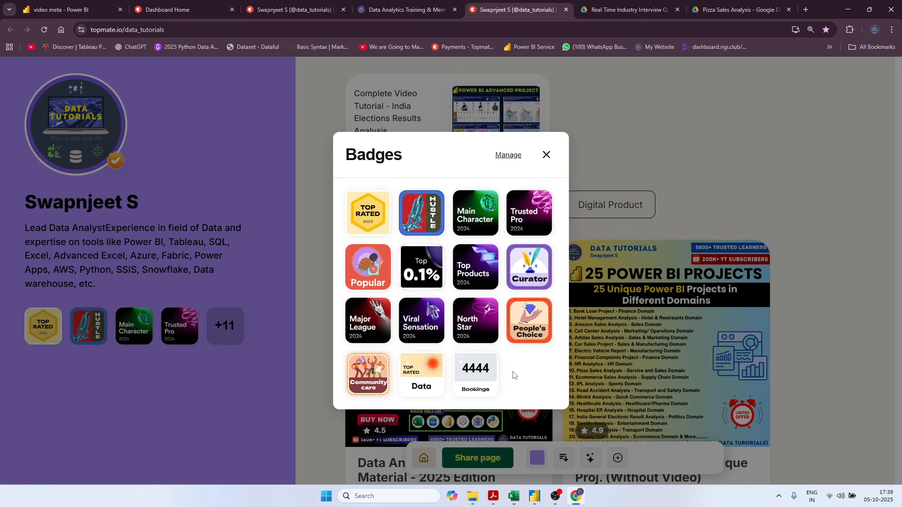
left_click(547, 162)
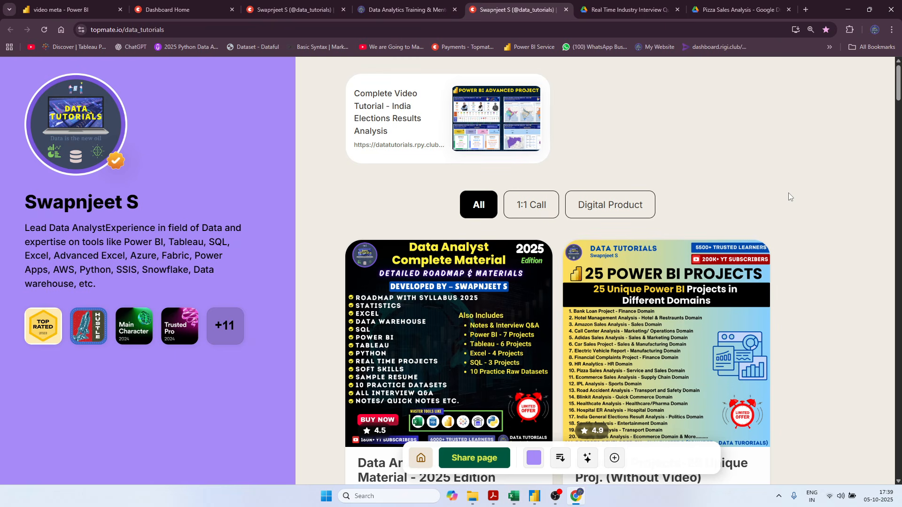
left_click(277, 10)
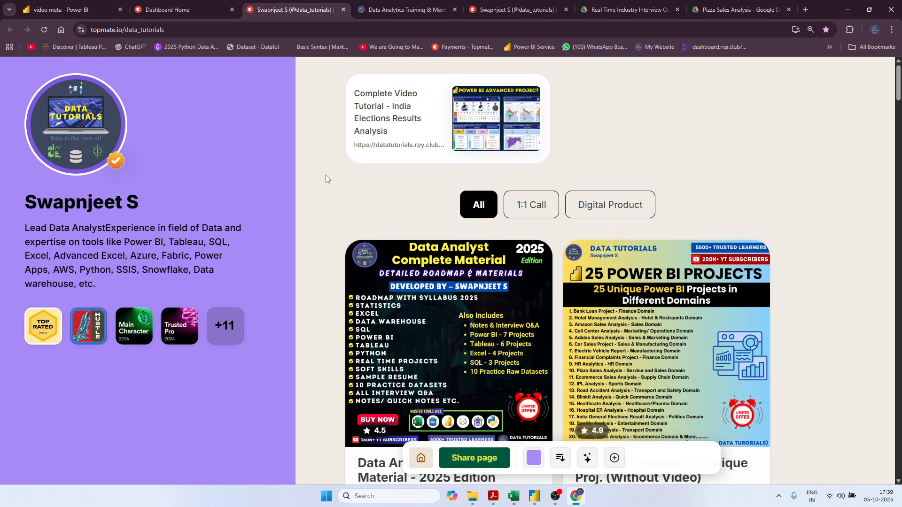
Look through the digital products listed on the Topmate profile, down to the Tableau and SQL materials.
scroll(323, 201, "down", 15)
scroll(321, 202, "down", 9)
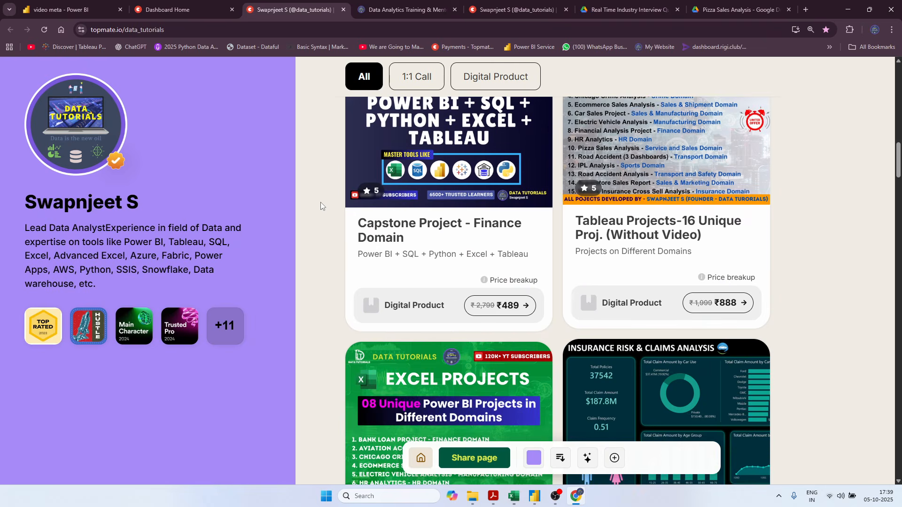
scroll(319, 202, "down", 6)
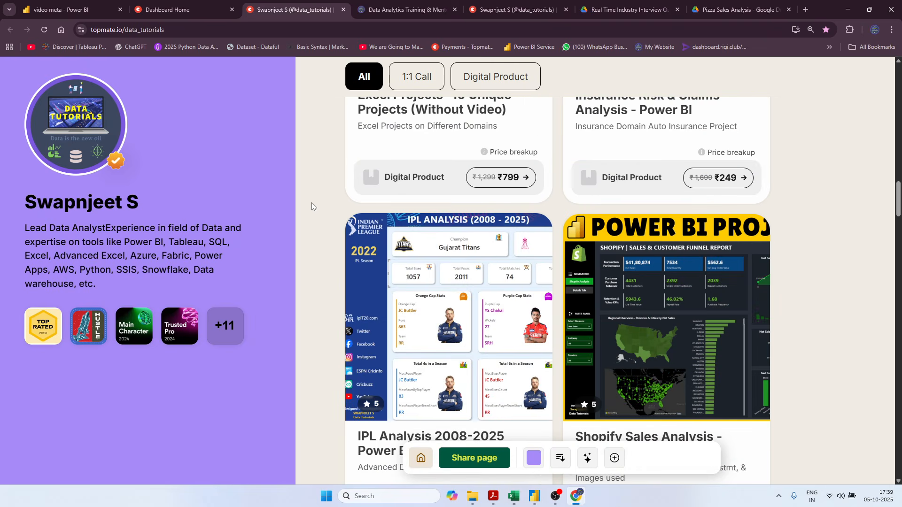
scroll(311, 202, "down", 5)
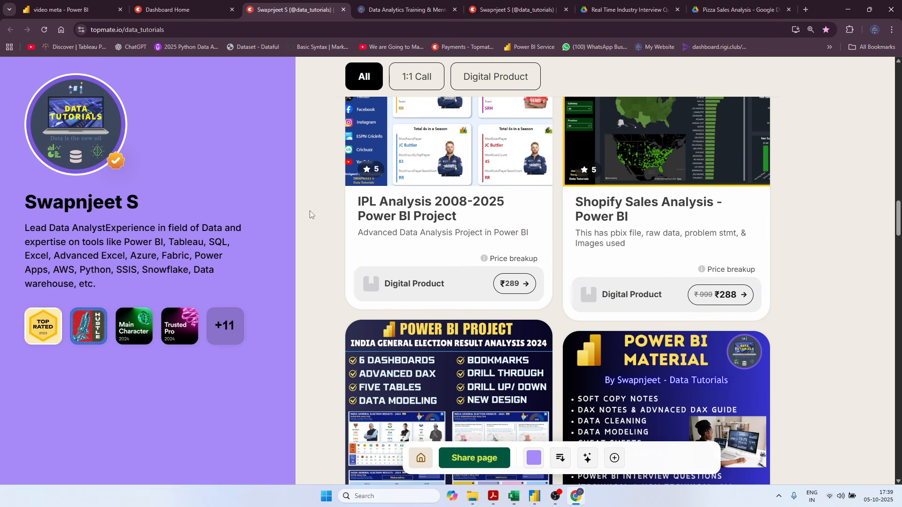
scroll(308, 212, "down", 5)
scroll(305, 218, "down", 4)
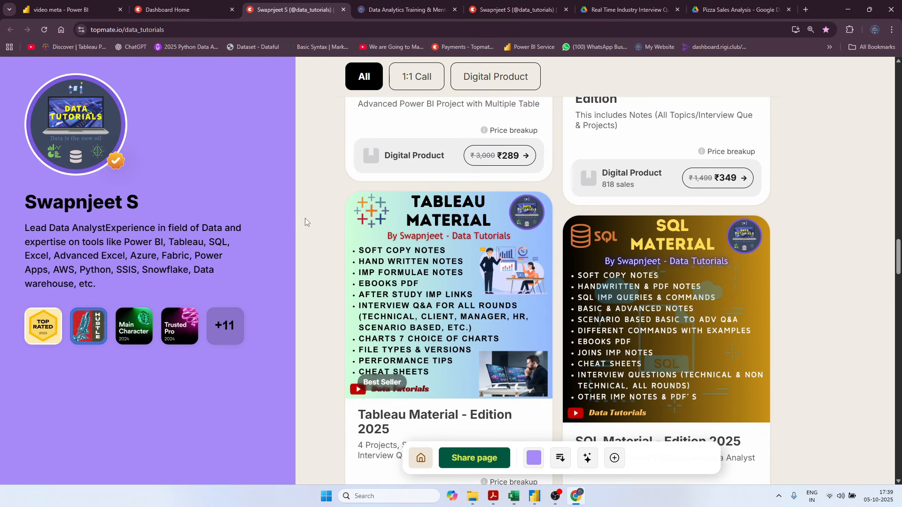
scroll(305, 218, "down", 5)
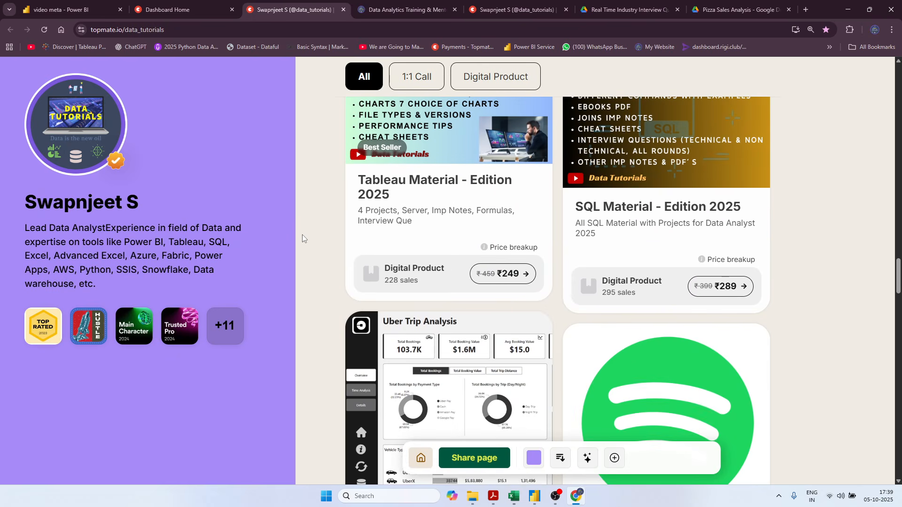
scroll(324, 275, "down", 8)
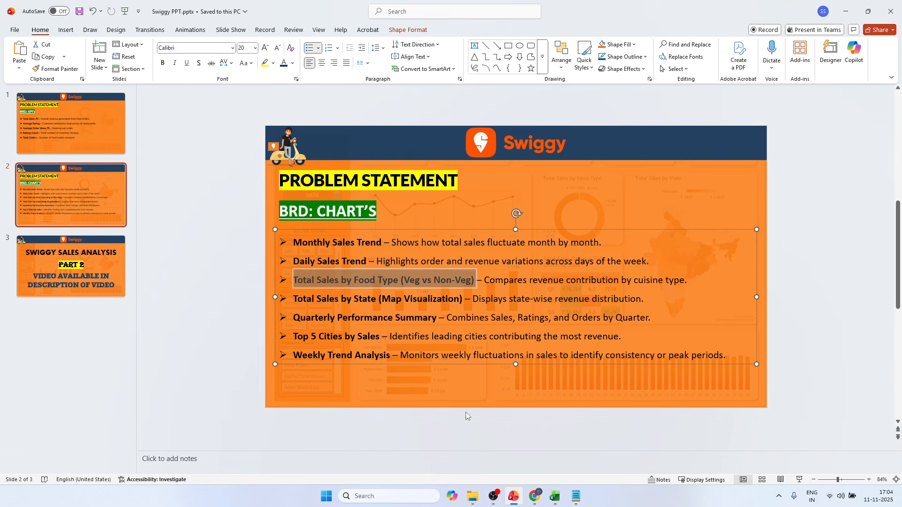
Highlight the Daily Sales Trend requirement on the slide, and switch to the Swiggy Data sheet of the Swiggy Raw Data workbook in Excel.
left_click_drag(293, 261, 368, 261)
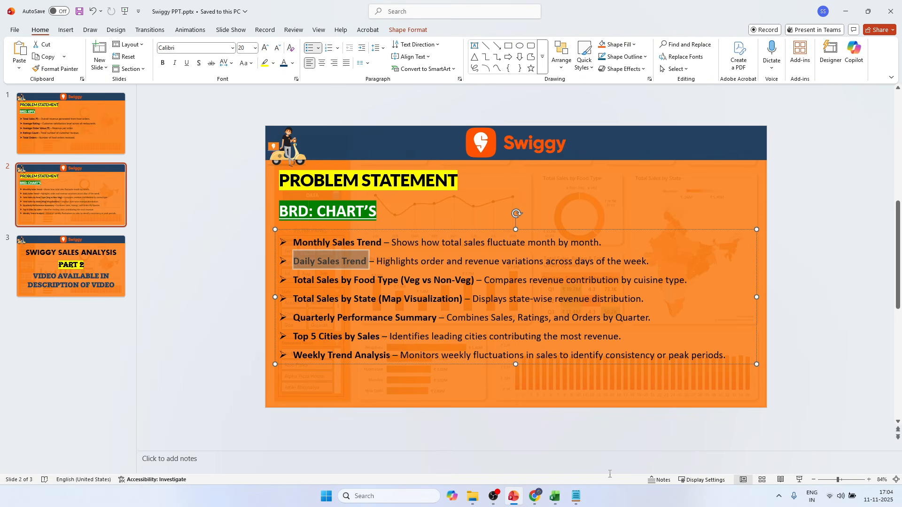
mouse_move(555, 495)
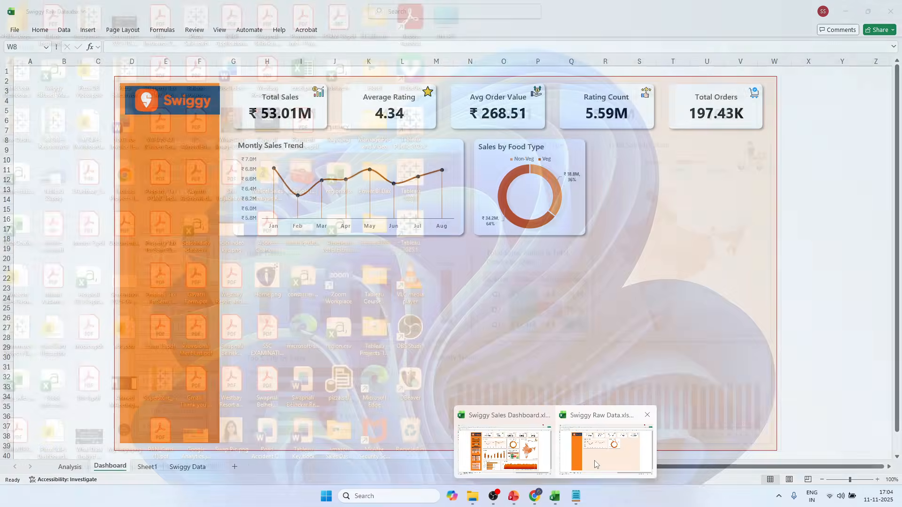
left_click(595, 465)
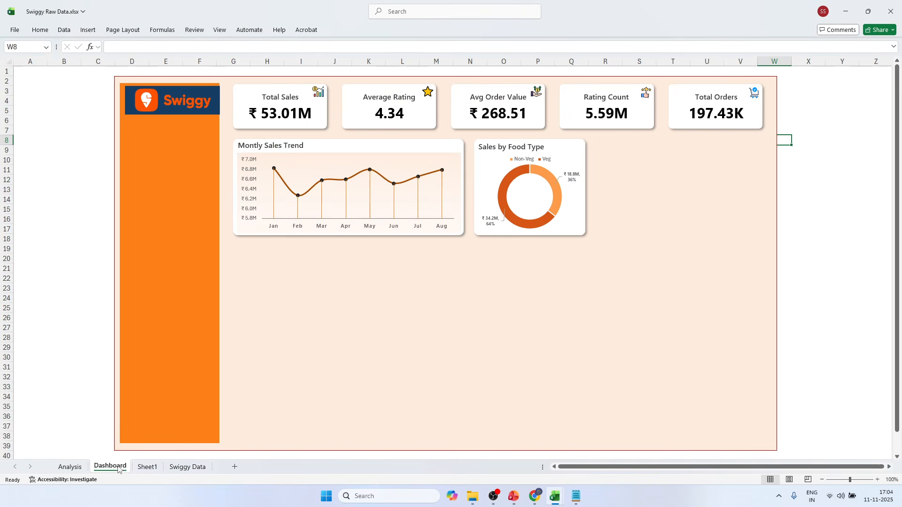
left_click(181, 467)
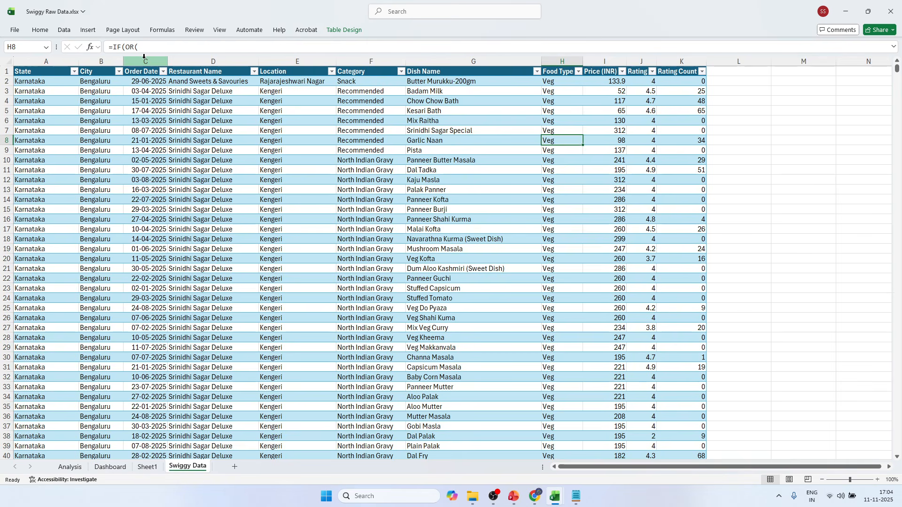
left_click(206, 141)
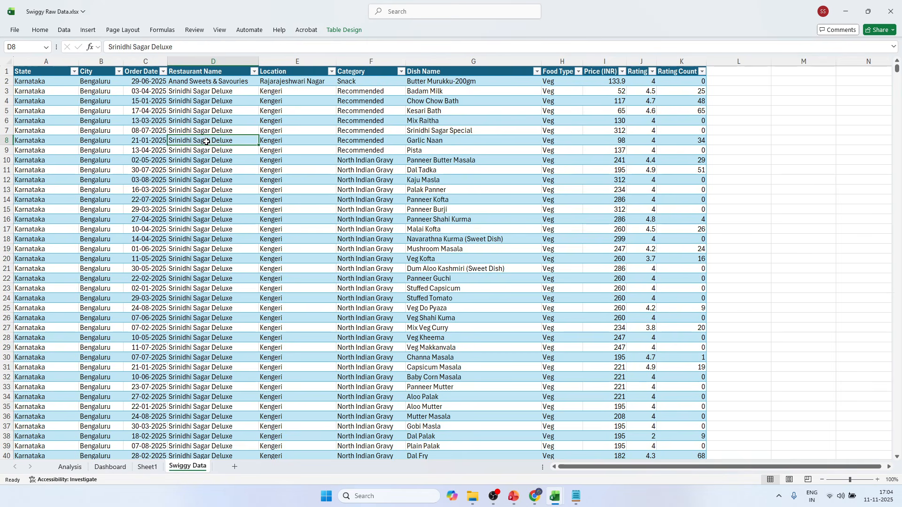
left_click(203, 62)
left_click(334, 159)
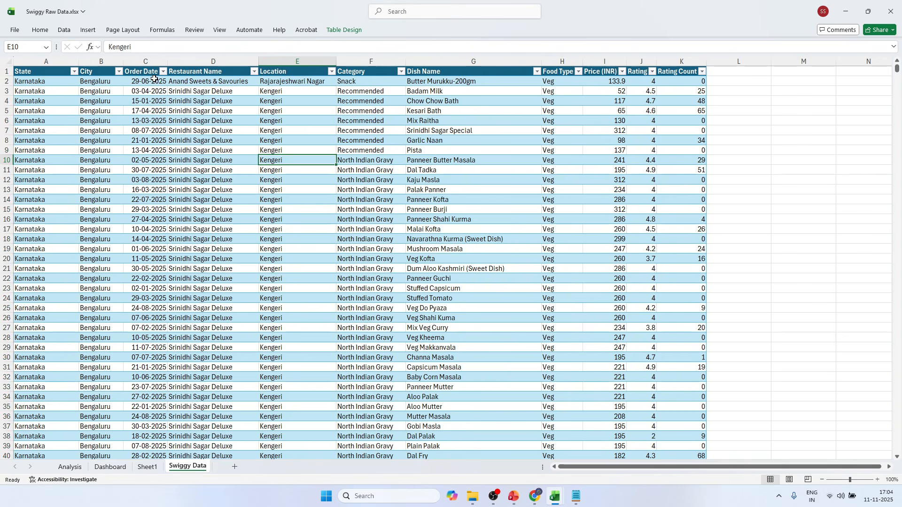
Insert a table column between Order Date and Restaurant Name and name its header Day.
left_click(140, 80)
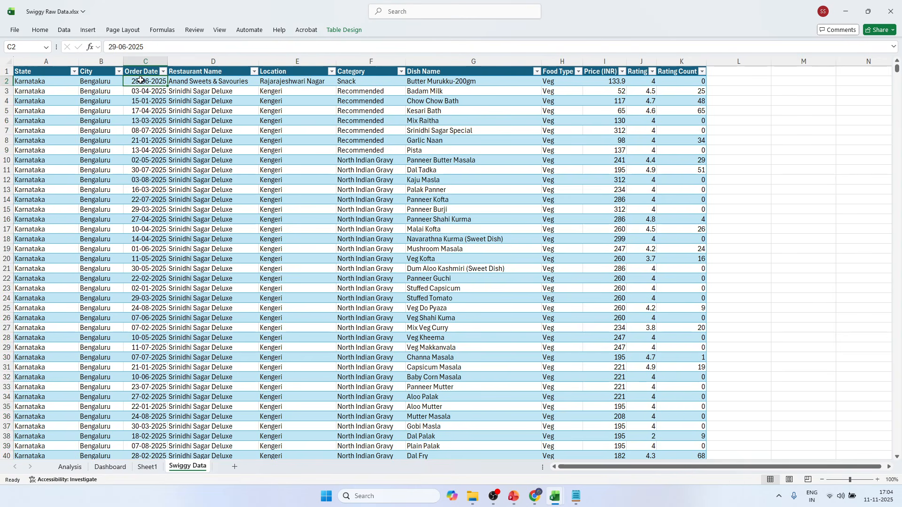
right_click(208, 66)
left_click(236, 150)
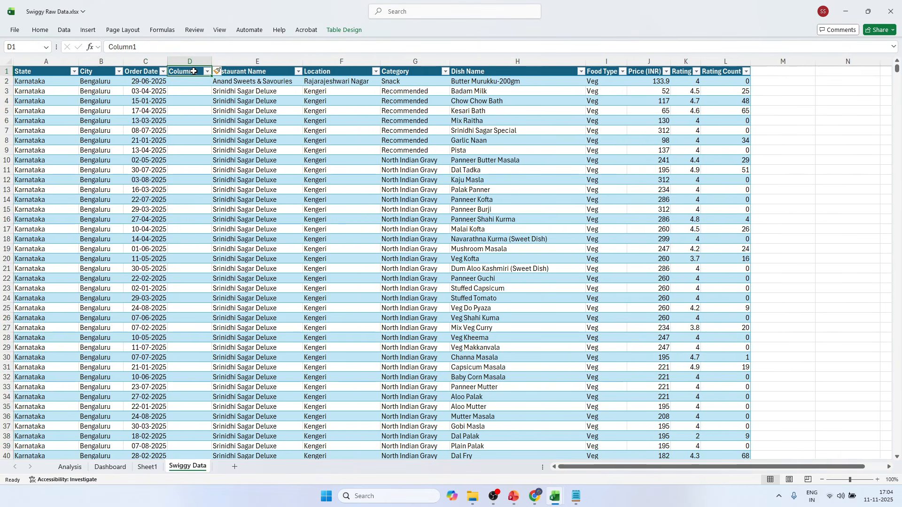
type("Day")
Fill the Day column with the formula =TEXT([@[Order Date]],"ddd") to get short weekday names.
left_click(186, 82)
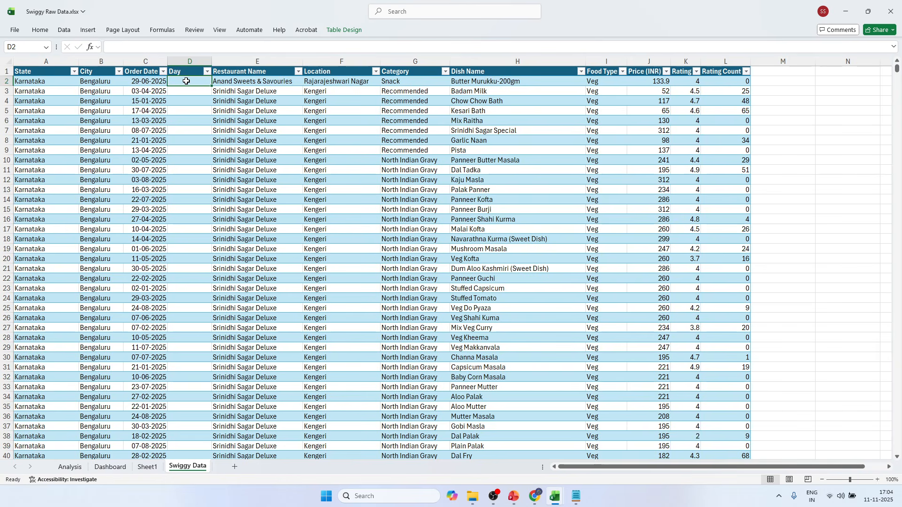
type("=te")
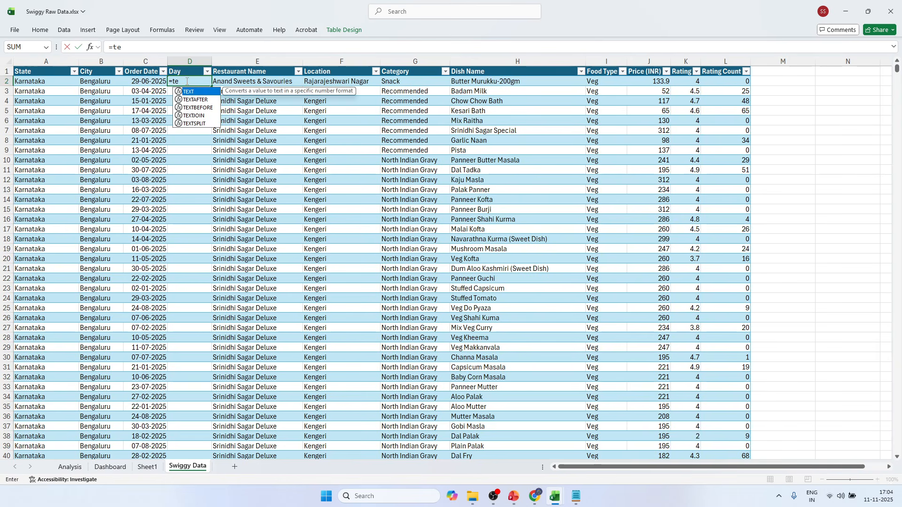
key("Tab")
left_click(141, 47)
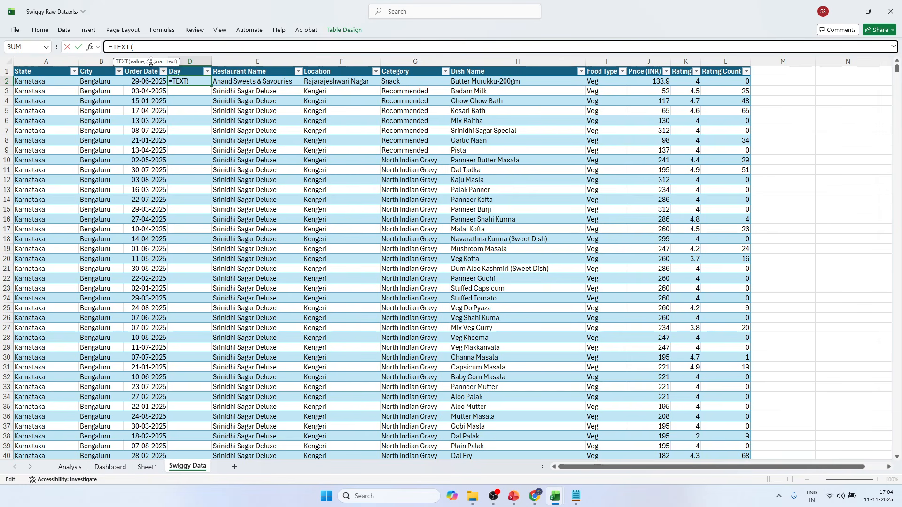
left_click(151, 80)
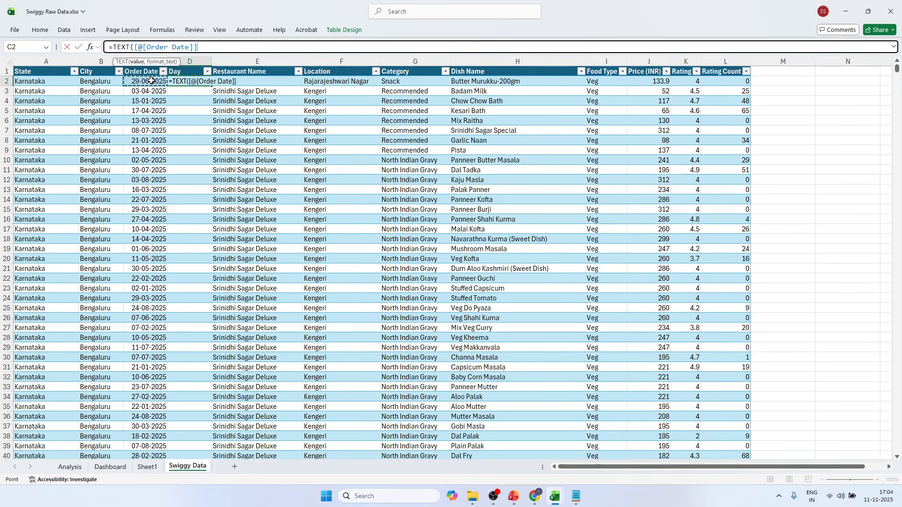
type(",")
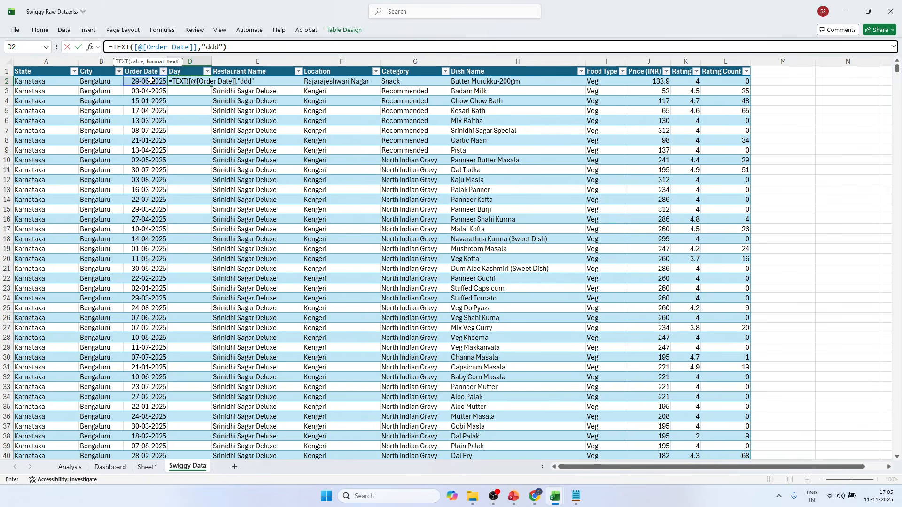
type("\"ddd\")")
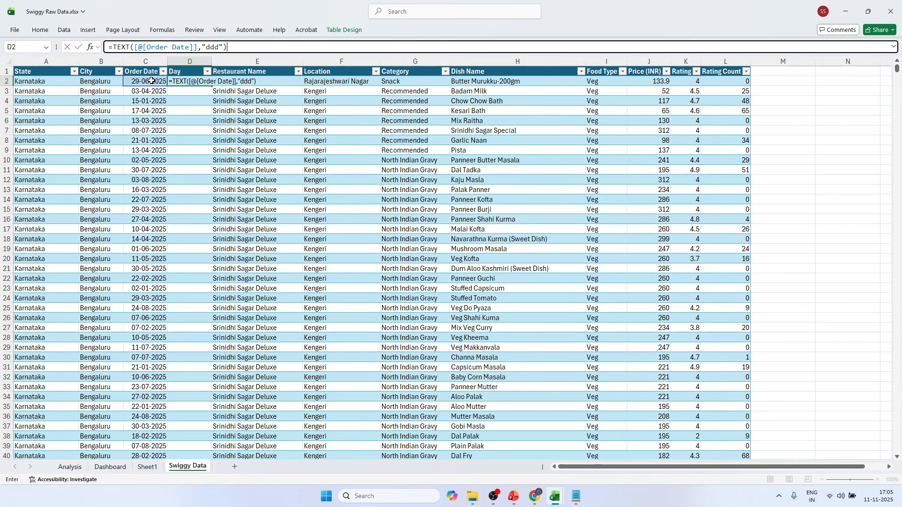
key("Return")
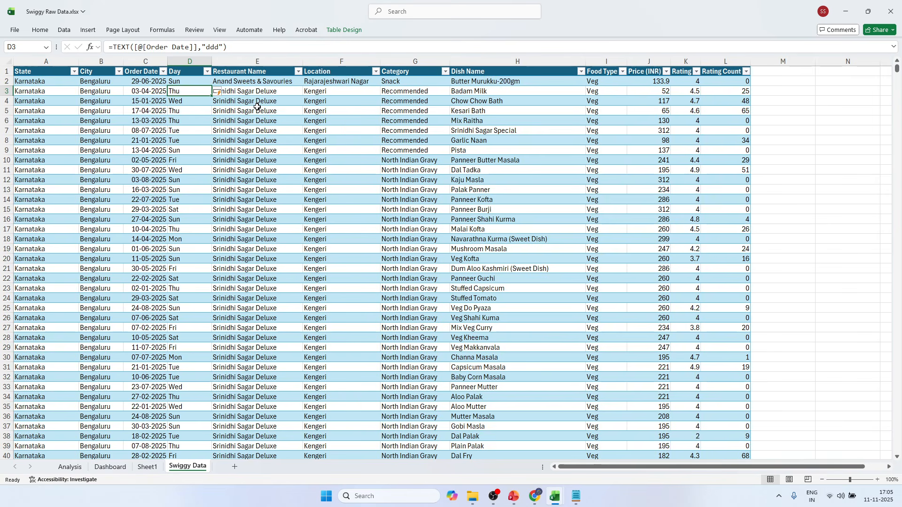
Change the Day formula's format text to "dddd" for full weekday names and check the column down to its last rows.
left_click(257, 107)
left_click(180, 84)
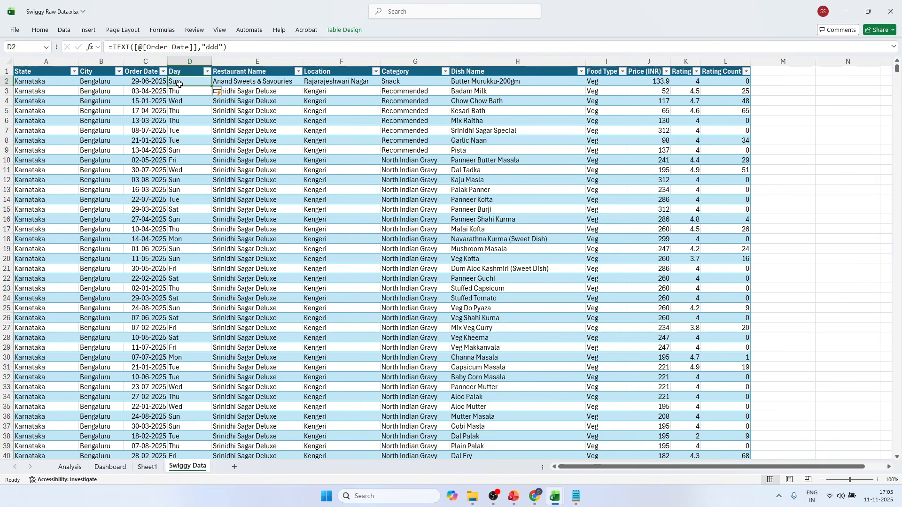
left_click(219, 48)
type("d")
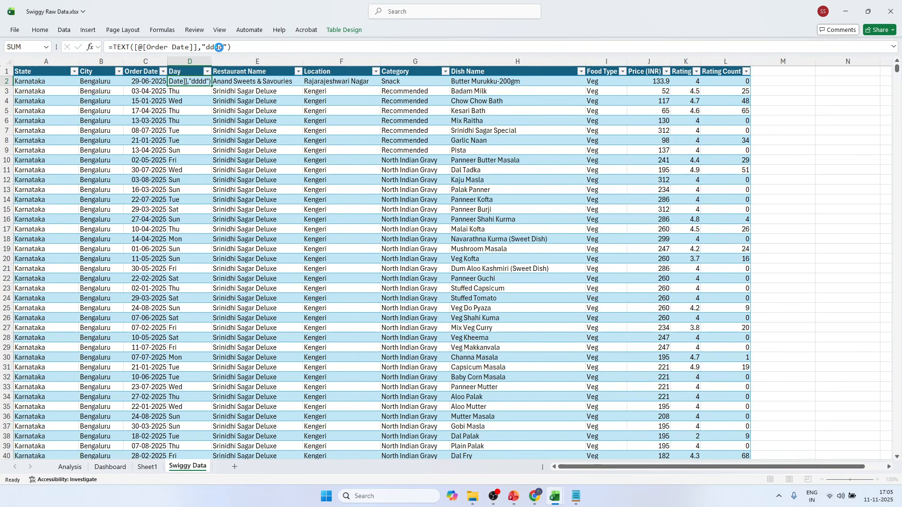
key("Return")
key("Left")
key("ctrl+Down")
left_click(201, 73)
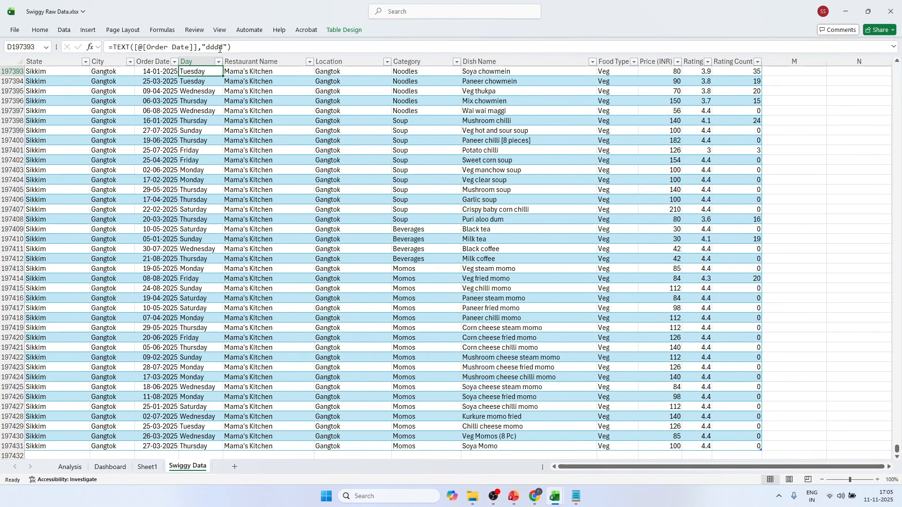
scroll(213, 90, "up", 12)
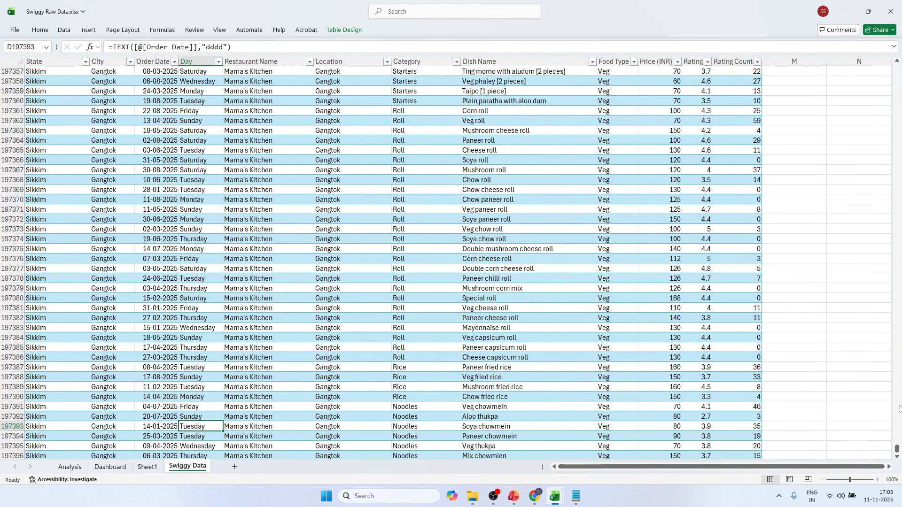
key("ctrl+Up")
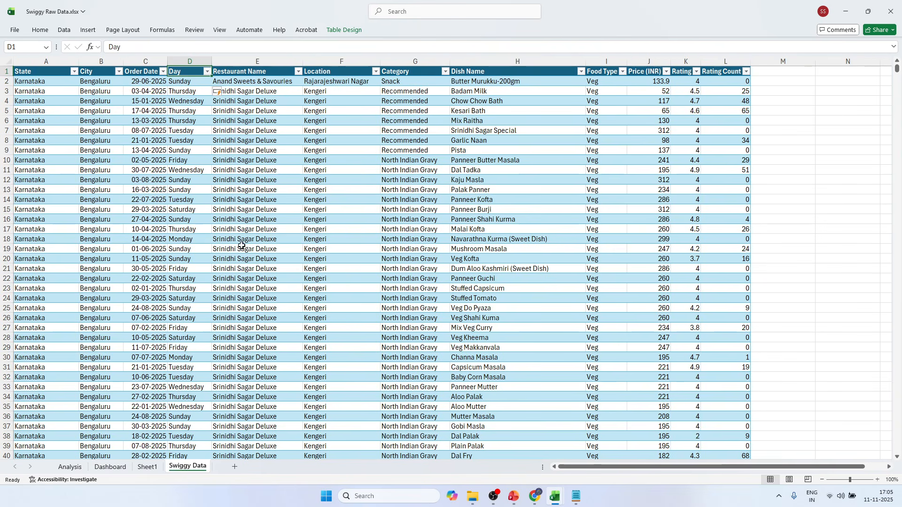
Set the Day formula's format text back to "ddd" for the whole column and save the workbook.
left_click(183, 83)
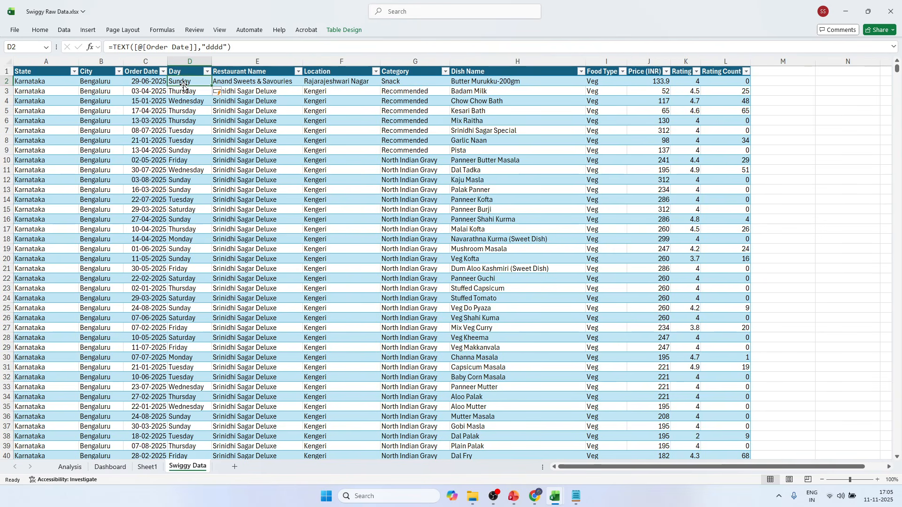
left_click(224, 47)
key("BackSpace")
key("Return")
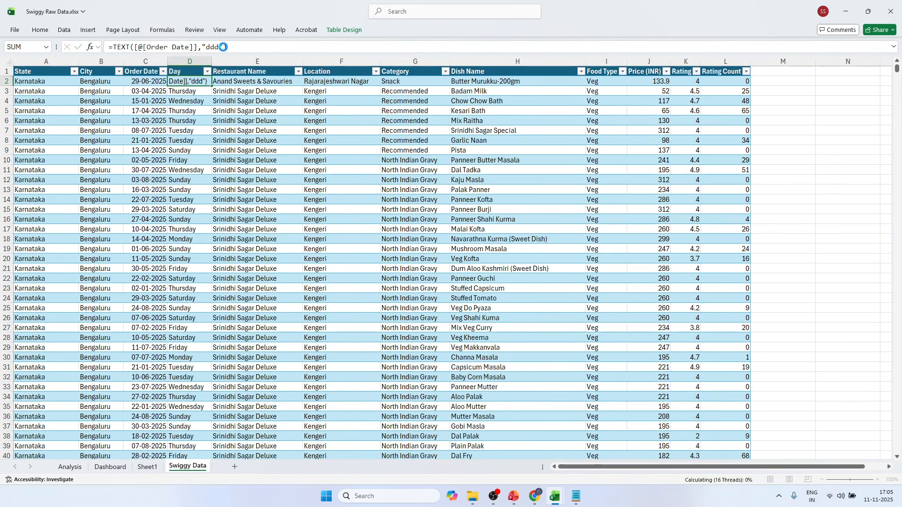
key("Left")
key("ctrl+Down")
scroll(219, 123, "up", 6)
left_click(202, 151)
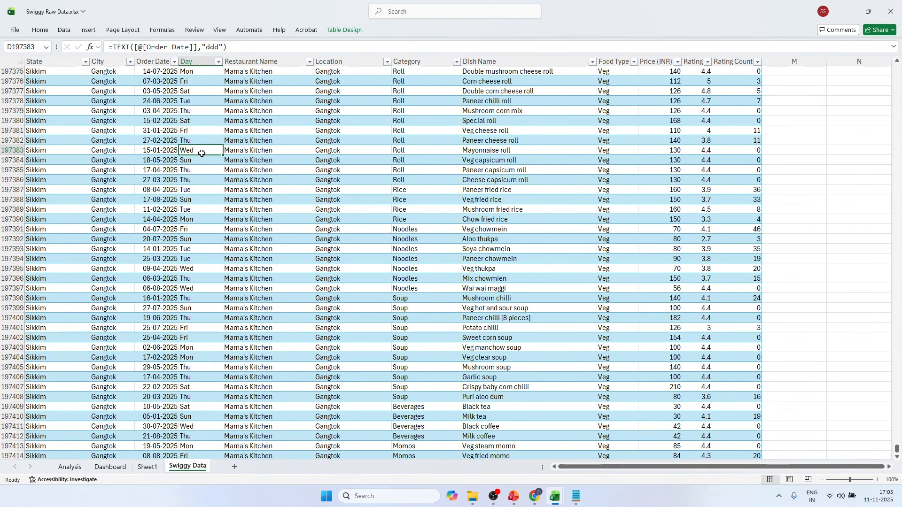
key("ctrl+Up")
left_click(231, 161)
key("ctrl+s")
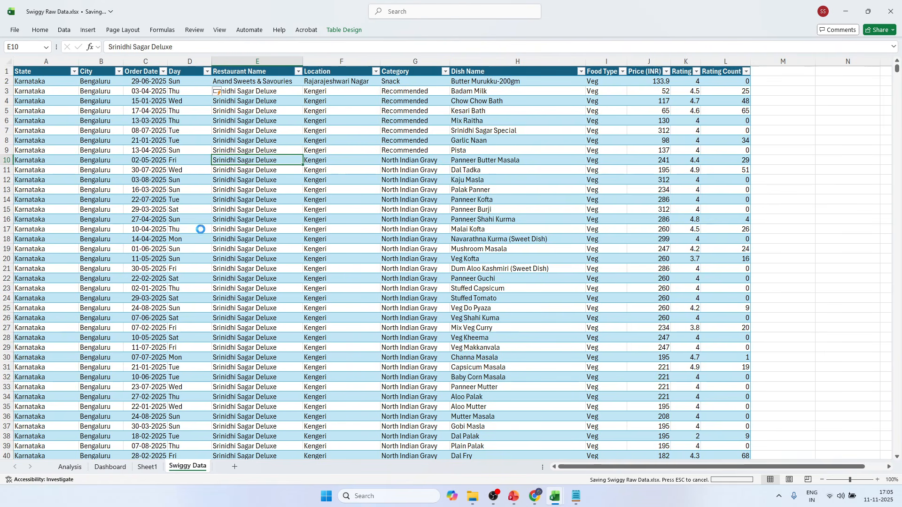
On the Analysis sheet, fill cells A10:B10 above the monthly sales pivot table with yellow.
left_click(71, 467)
scroll(128, 378, "down", 2)
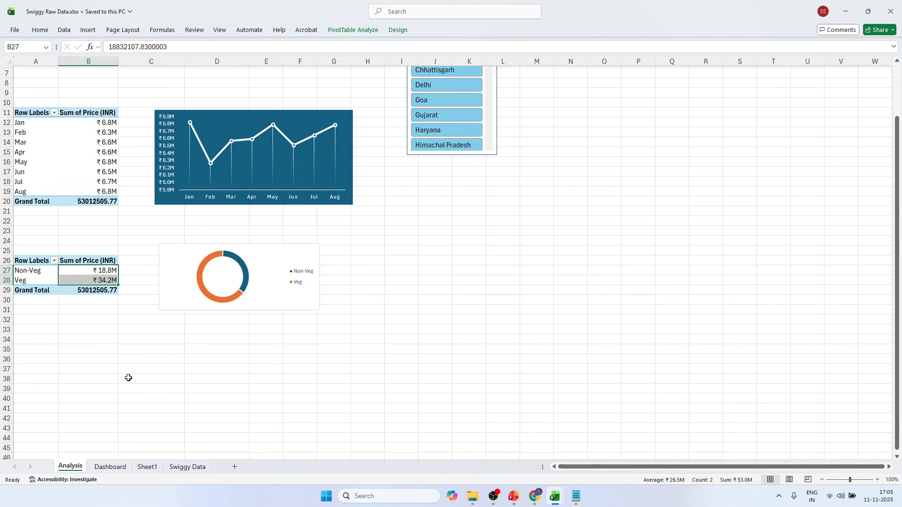
scroll(139, 148, "up", 1)
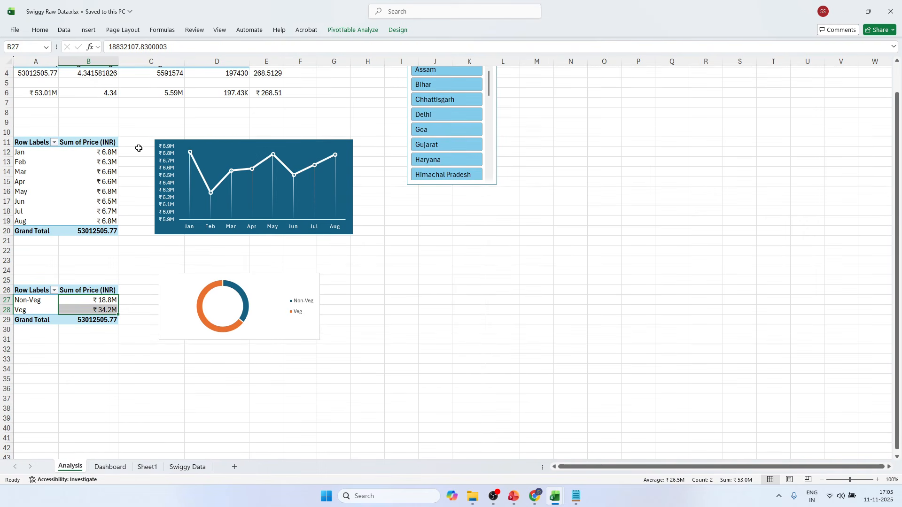
left_click(41, 132)
scroll(41, 132, "up", 1)
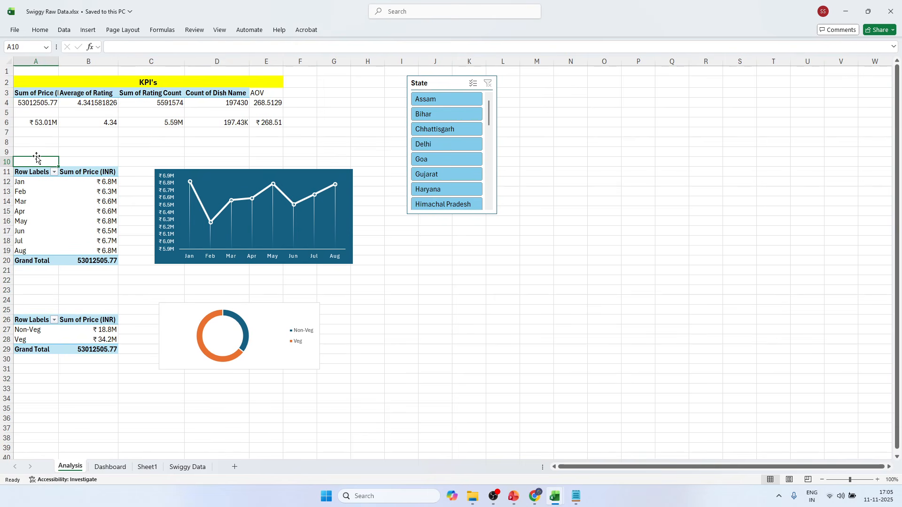
left_click_drag(45, 161, 90, 161)
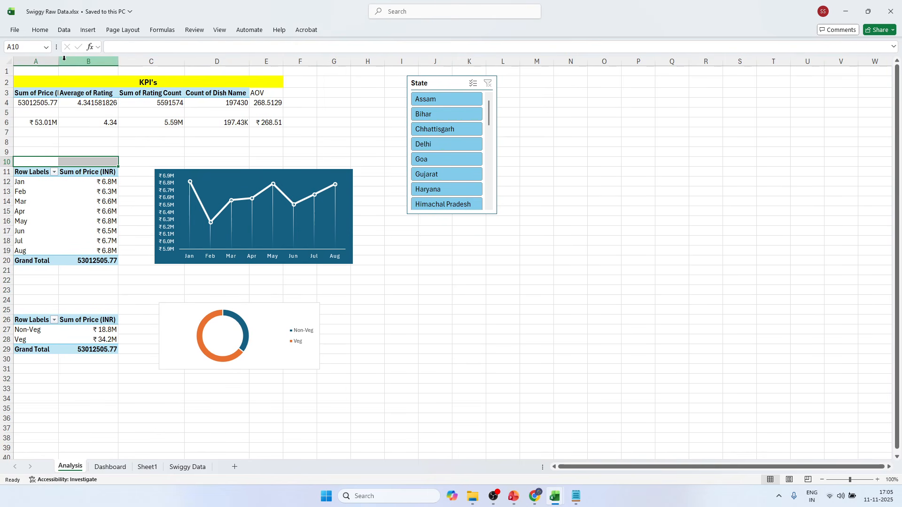
left_click(39, 29)
left_click(162, 63)
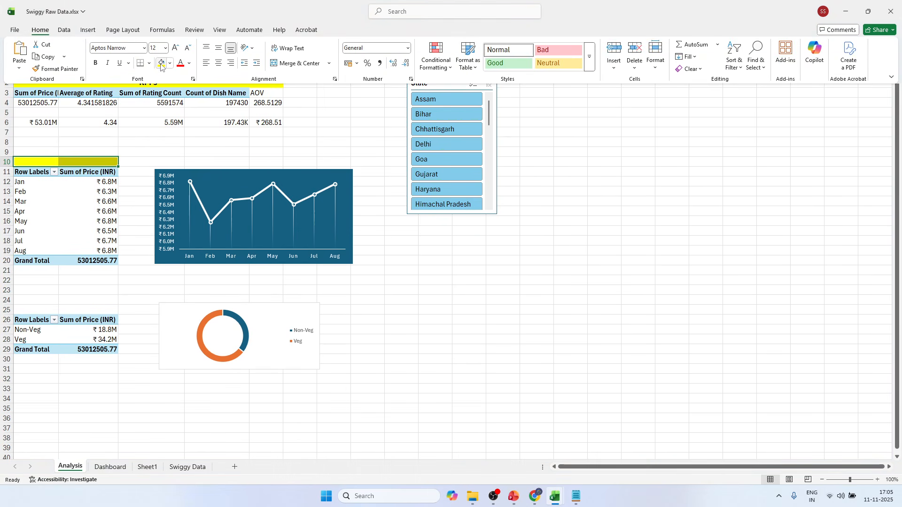
Merge and center the yellow cells A10:B10 and enter the title "Monthly Trend".
left_click(296, 63)
left_click(65, 161)
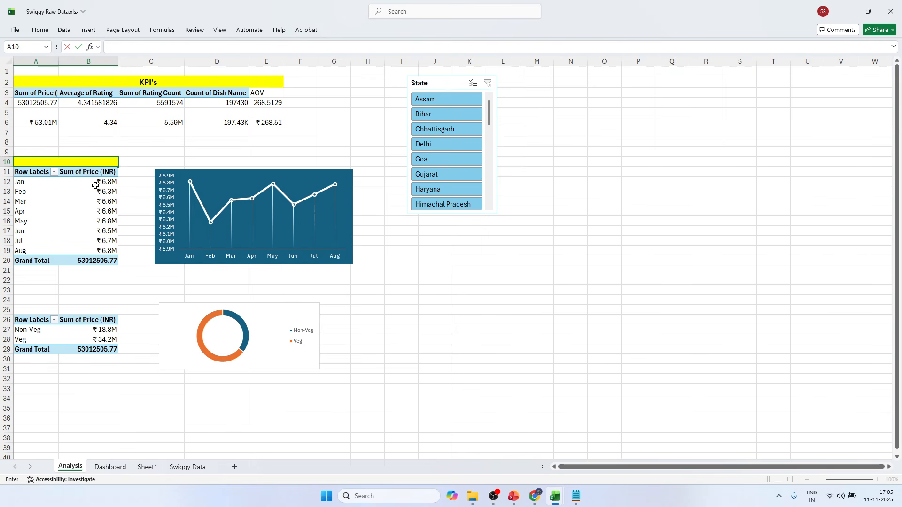
type("onthly Trend")
left_click(140, 161)
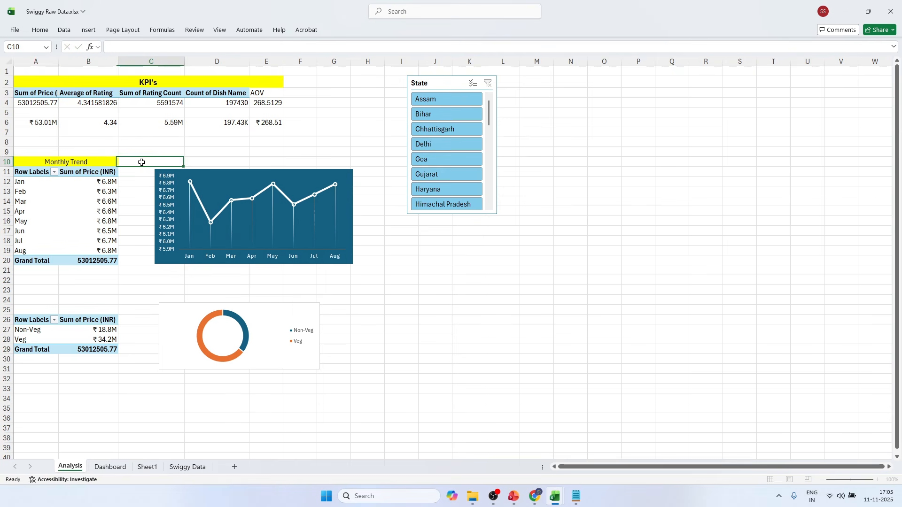
Make the "Monthly Trend" title bold and increase its font size to 14.
left_click(84, 158)
left_click(40, 29)
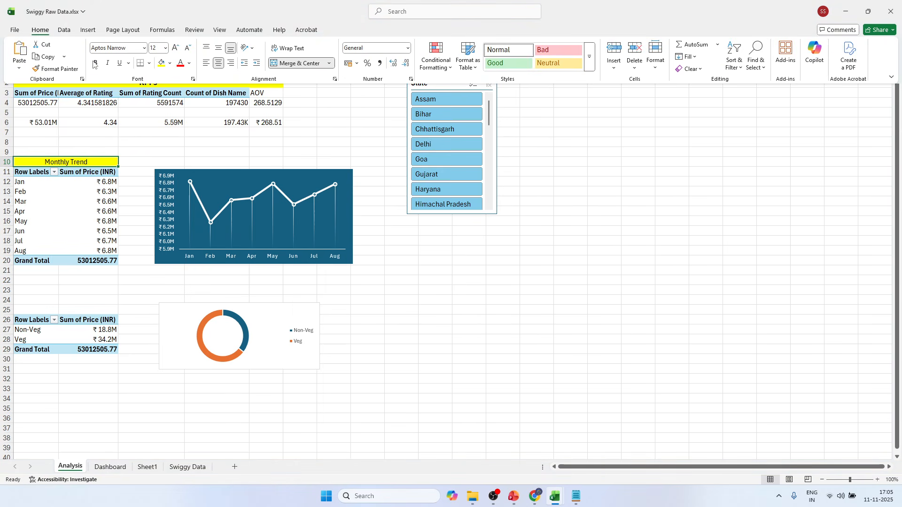
left_click(98, 64)
left_click(175, 47)
left_click(89, 159)
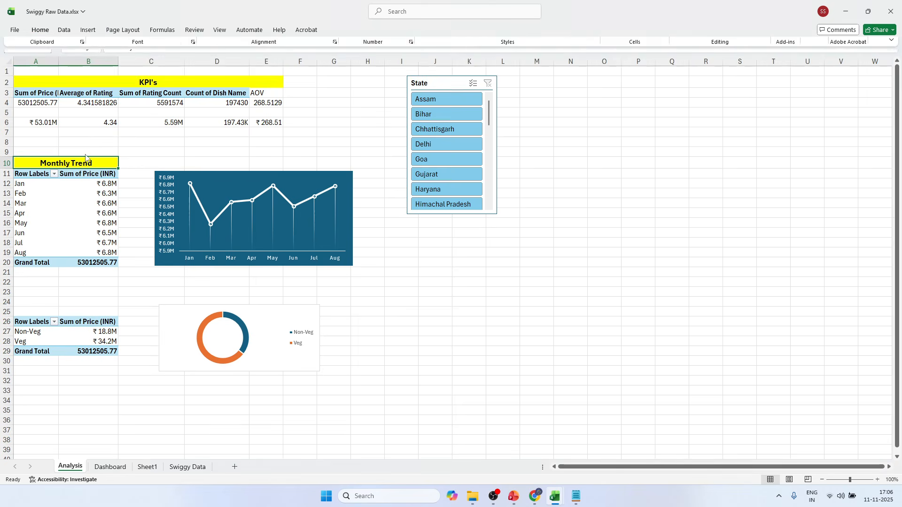
Apply thick outside borders around the KPI's block in A2:E6.
left_click_drag(32, 85, 266, 123)
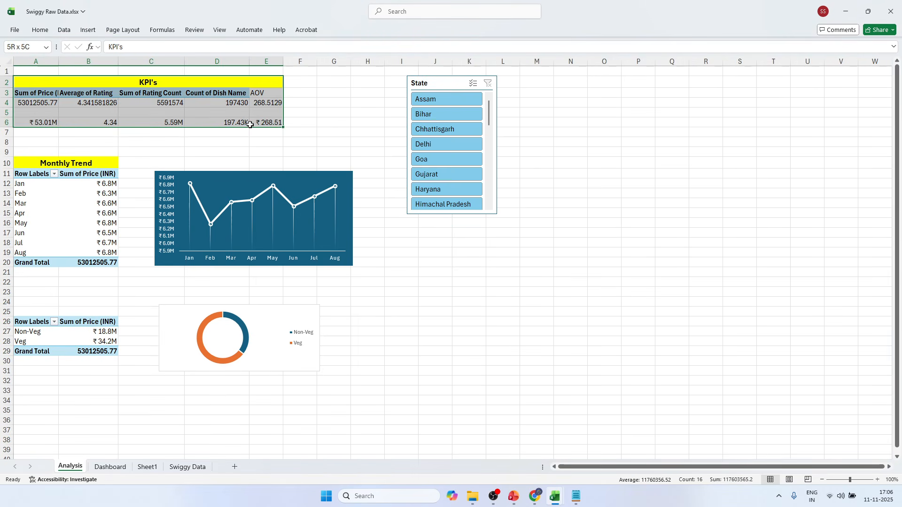
left_click(40, 30)
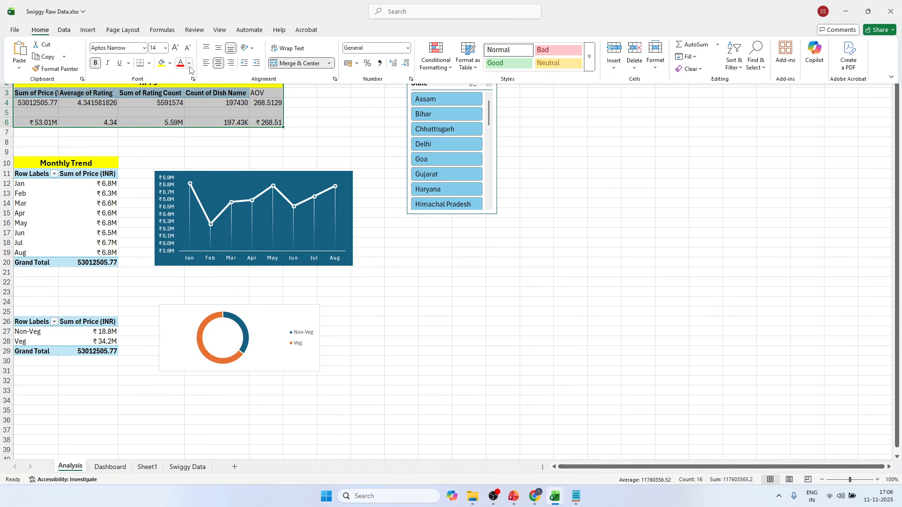
left_click(149, 63)
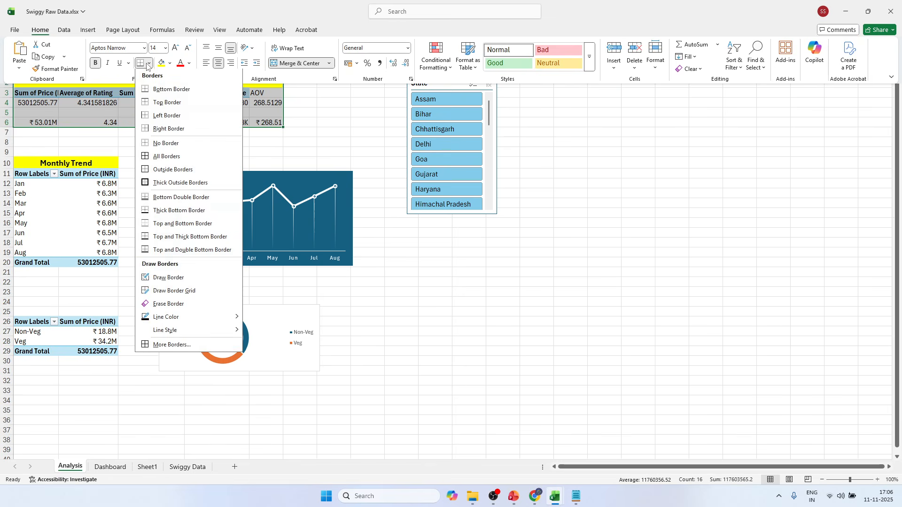
left_click(154, 184)
Apply thick outside borders around the Monthly Trend table and line chart in A10:H21.
left_click_drag(27, 162, 357, 269)
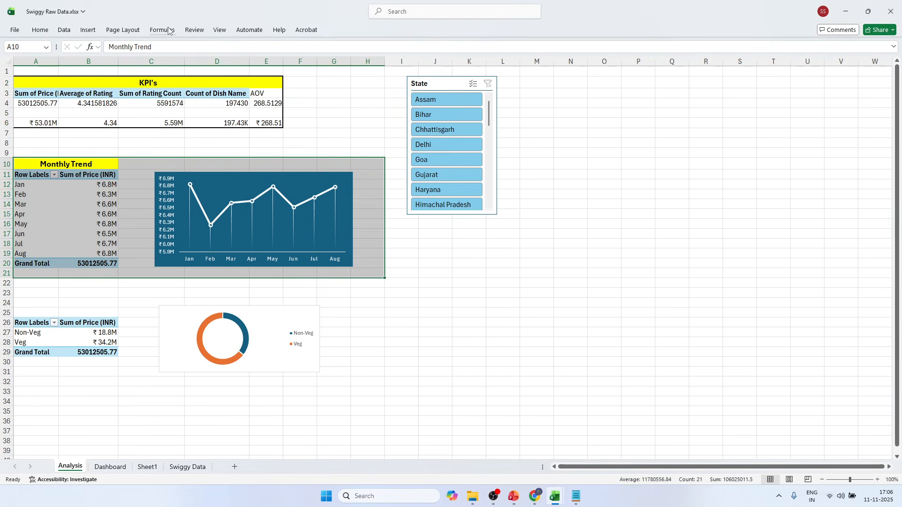
left_click(88, 29)
left_click(41, 31)
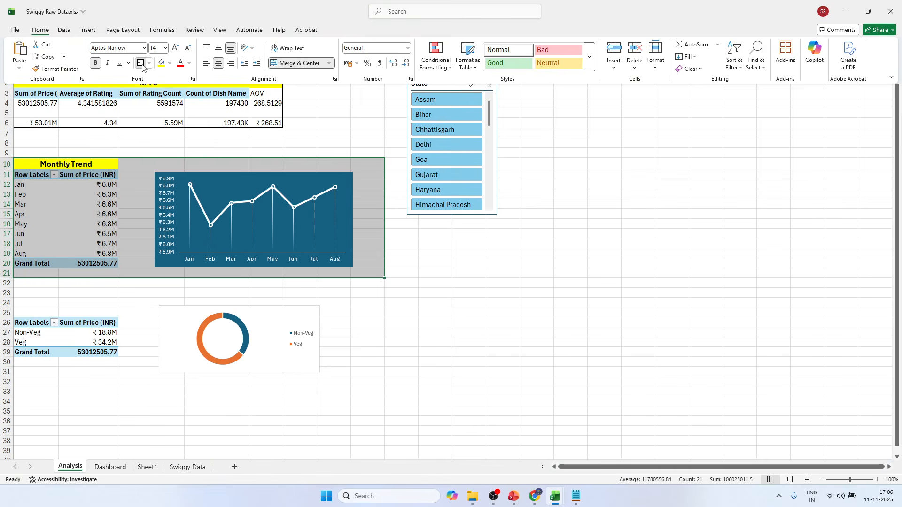
Insert a new column before column A and narrow it to a slim margin.
right_click(36, 61)
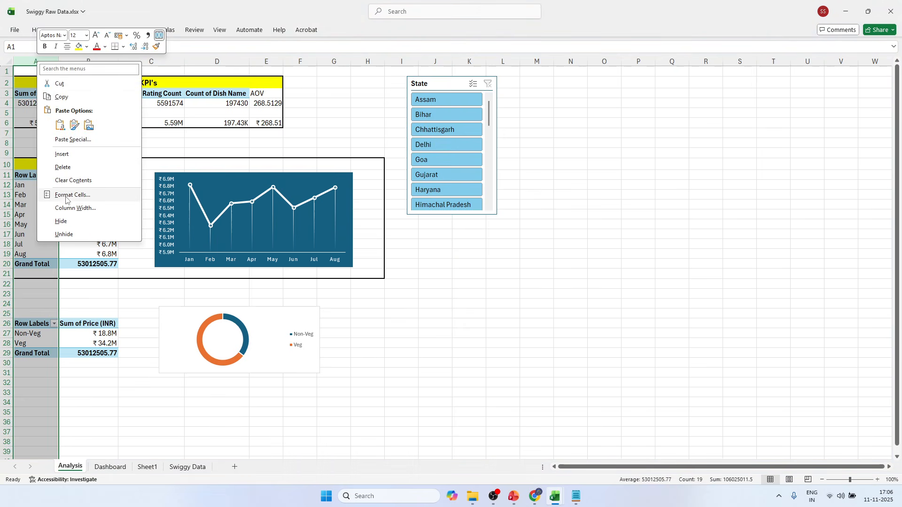
left_click(61, 154)
left_click_drag(47, 61, 28, 63)
left_click(551, 303)
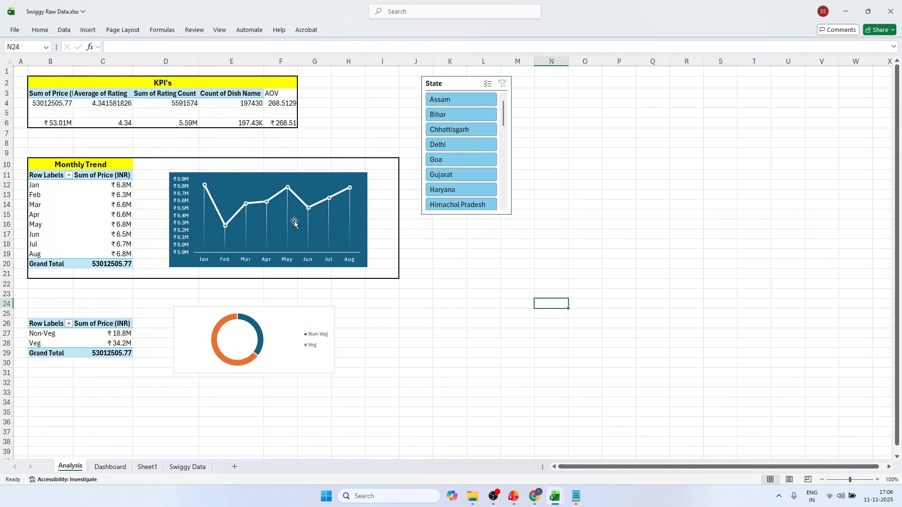
Apply thick outside borders around the Veg/Non-Veg table and doughnut chart in B24:H32.
left_click_drag(45, 306, 359, 382)
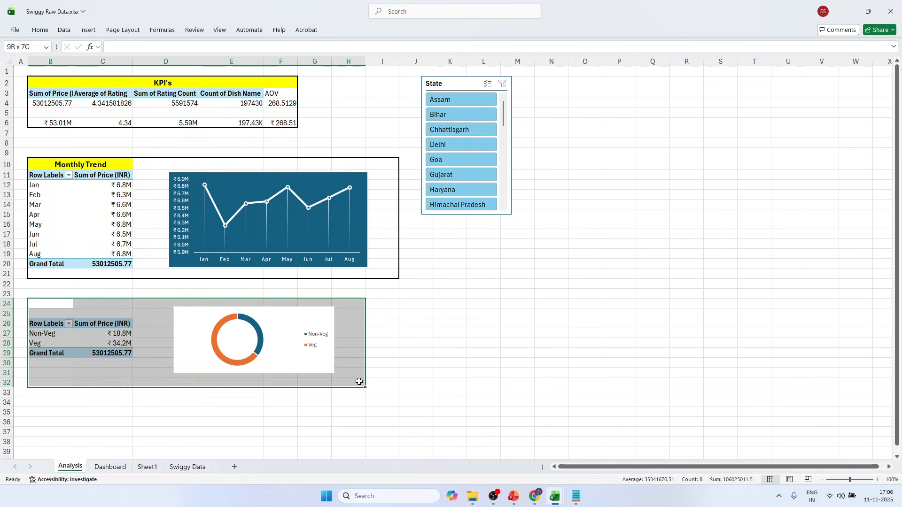
left_click(39, 30)
left_click(140, 63)
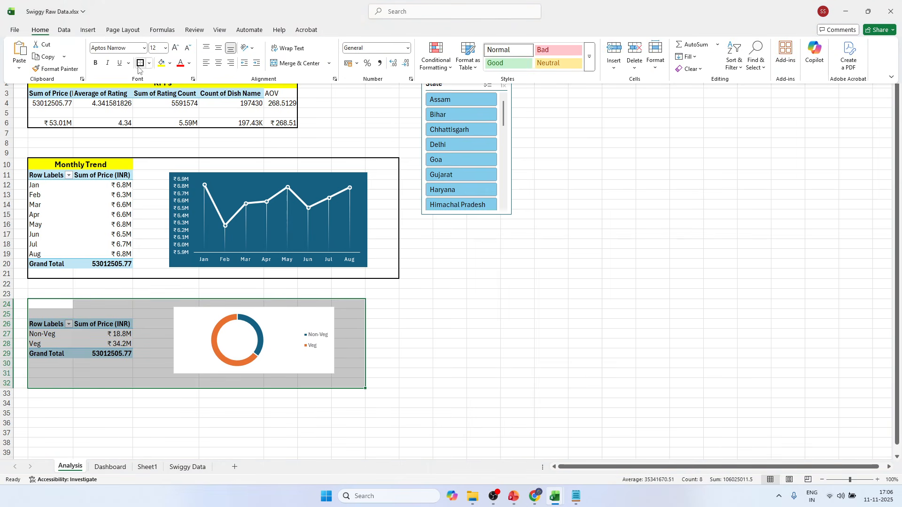
Fill B25:C25 with yellow, merge and center the cells, and enter the title "Food Type".
left_click(46, 312)
left_click_drag(46, 313, 109, 312)
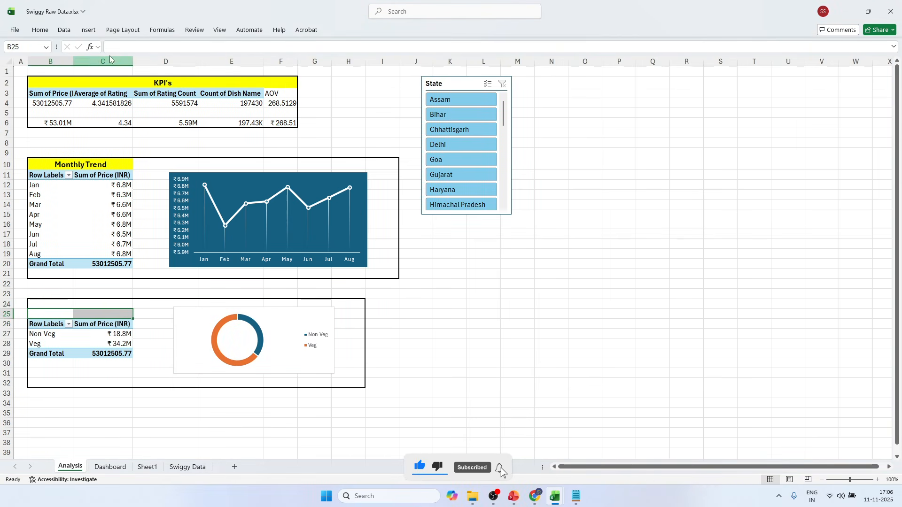
left_click(40, 31)
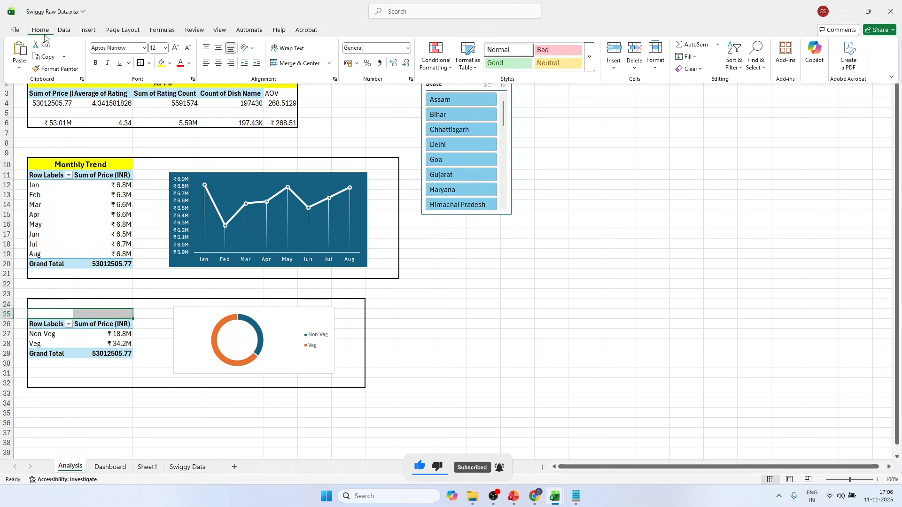
left_click(162, 63)
left_click(300, 63)
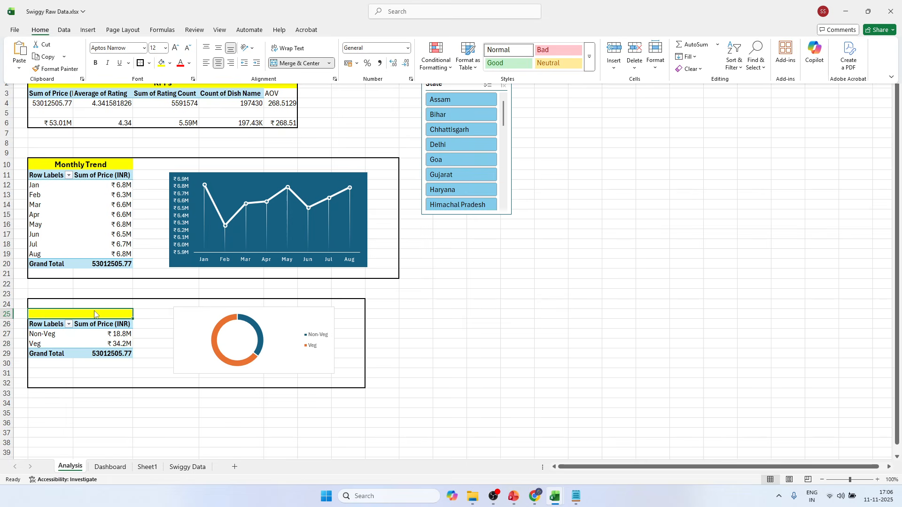
left_click(88, 315)
type("F")
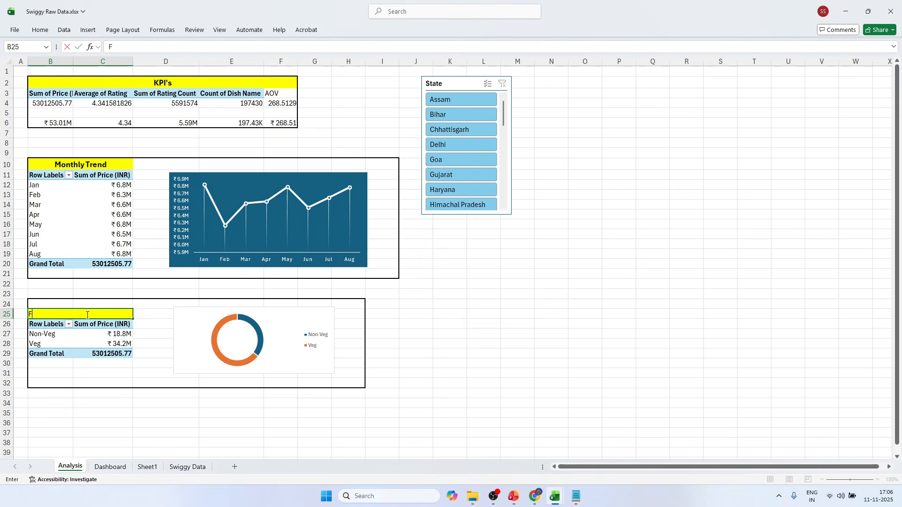
type("ood Type")
Copy the "Monthly Trend" title's formatting onto the "Food Type" title with Format Painter and save the workbook.
left_click(122, 172)
left_click(110, 167)
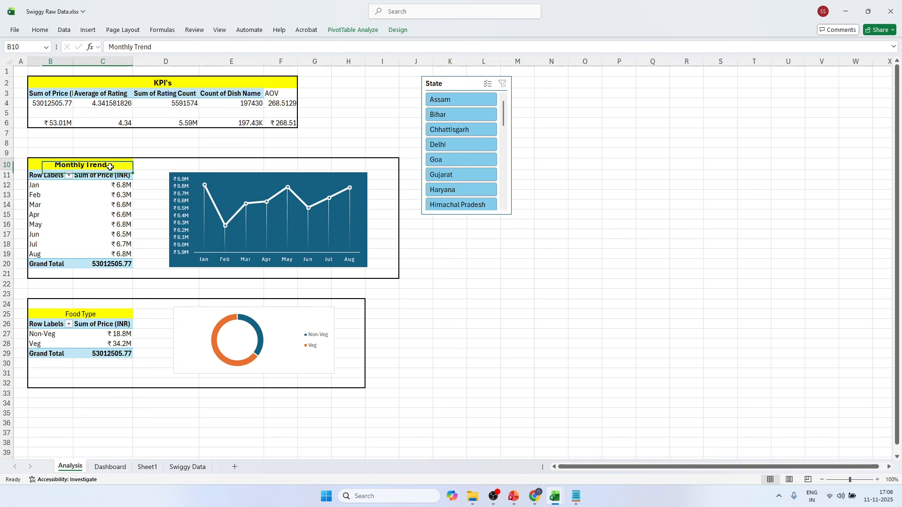
left_click(41, 31)
left_click(55, 68)
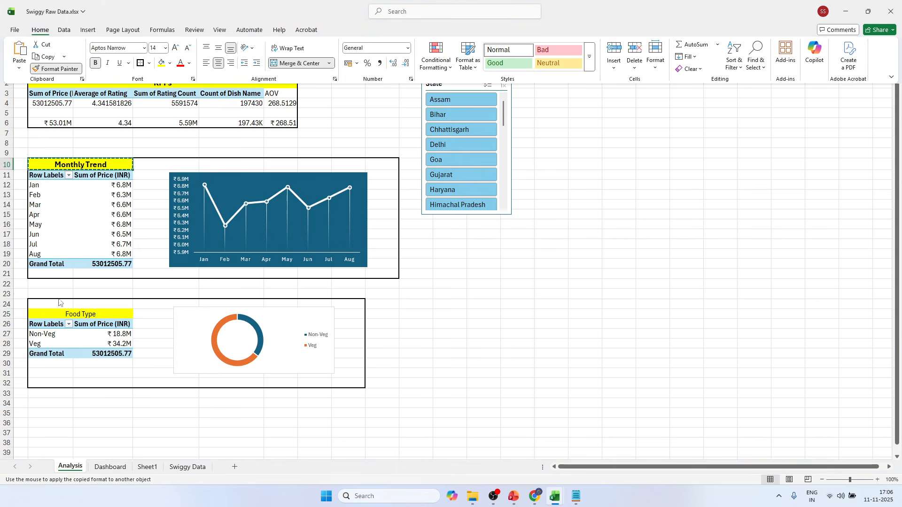
left_click(100, 318)
left_click(519, 349)
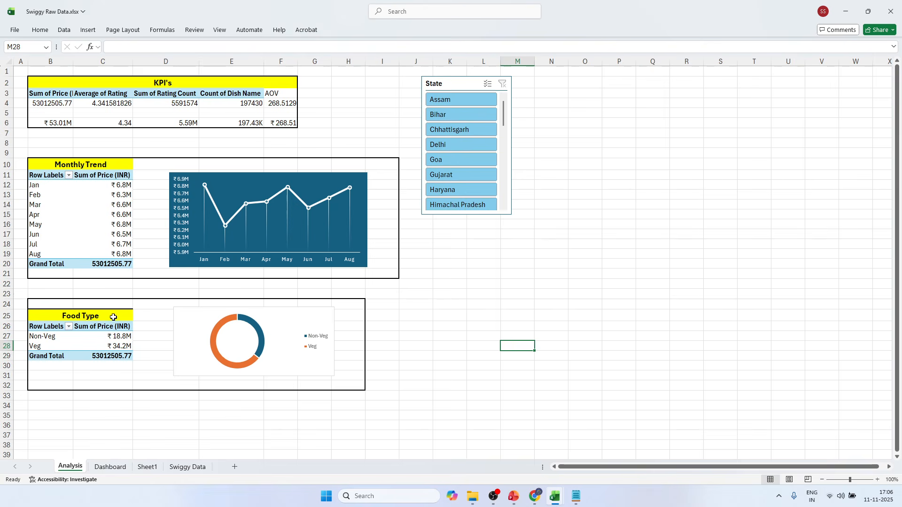
left_click(586, 254)
Copy the Food Type pivot table in B26:C29 and paste it at B37.
scroll(387, 334, "down", 4)
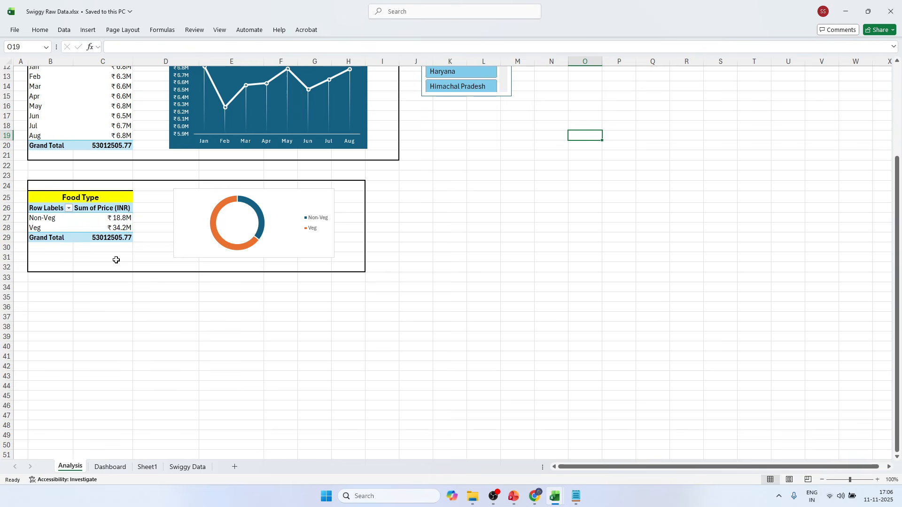
left_click(52, 208)
left_click_drag(52, 208, 118, 238)
key("ctrl+c")
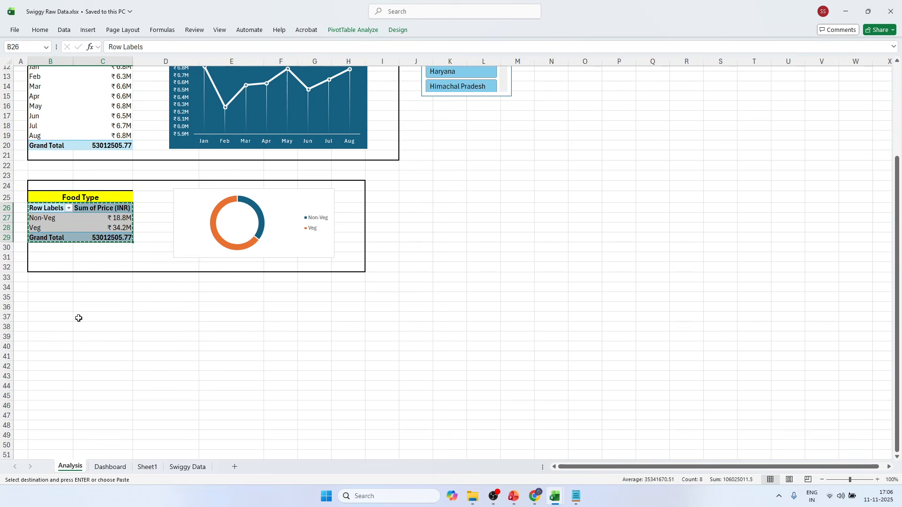
left_click(61, 320)
key("ctrl+v")
left_click(80, 333)
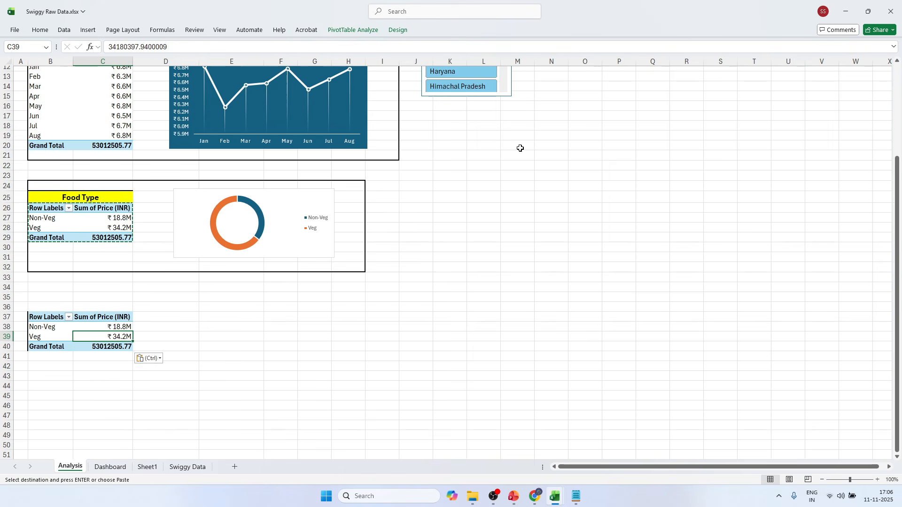
Show the field list for the pasted pivot table and refresh its data to bring in the Day field.
left_click(353, 30)
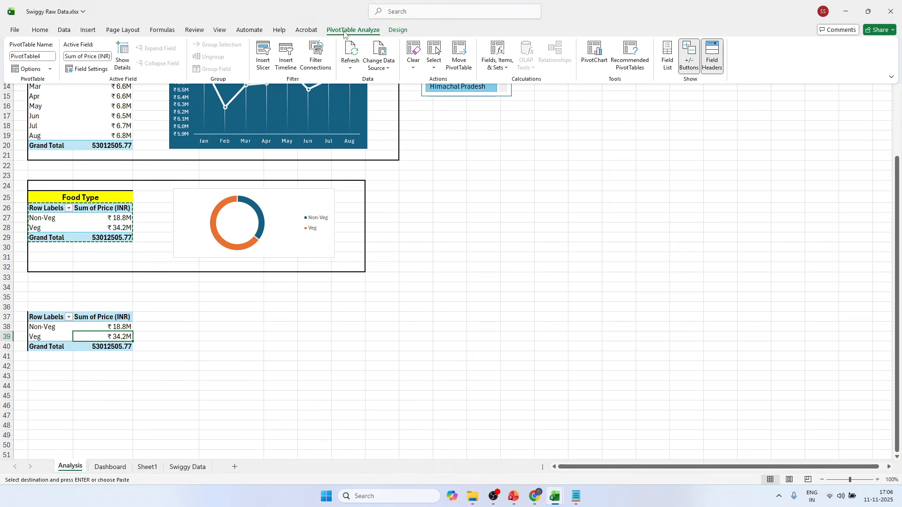
left_click(669, 67)
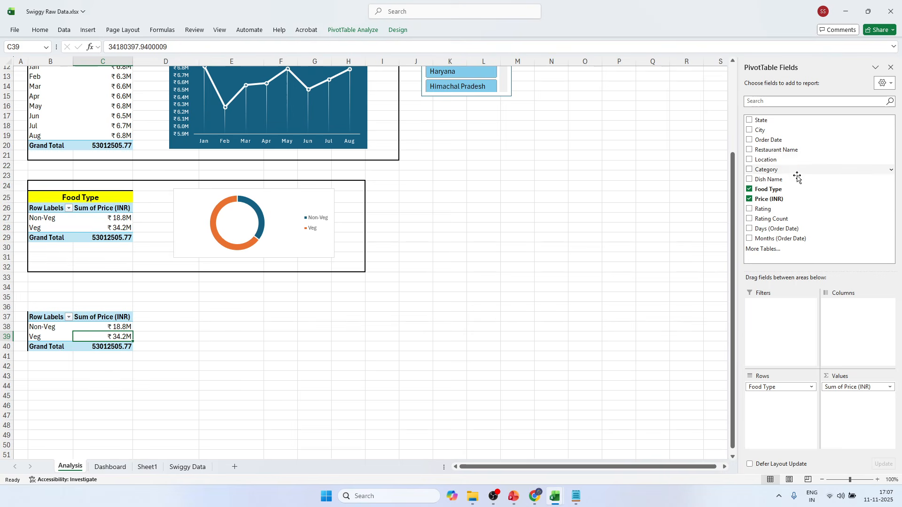
left_click(354, 31)
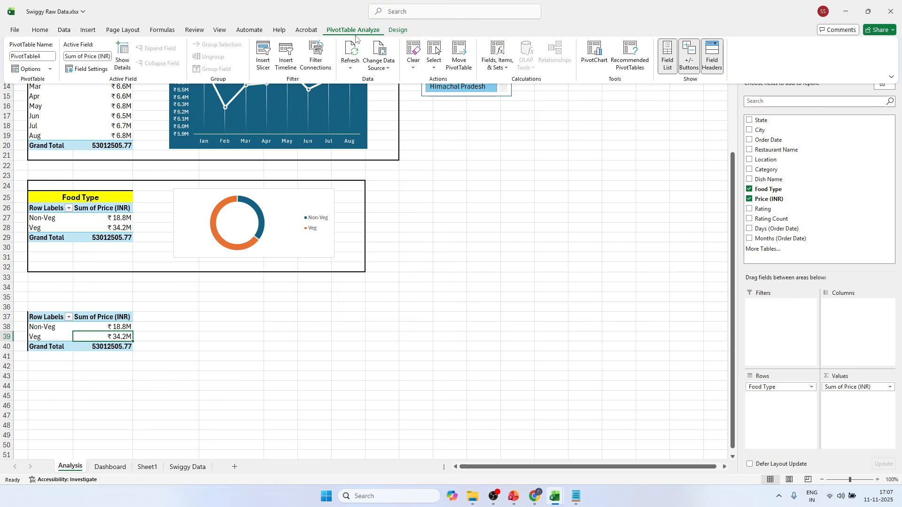
left_click(351, 53)
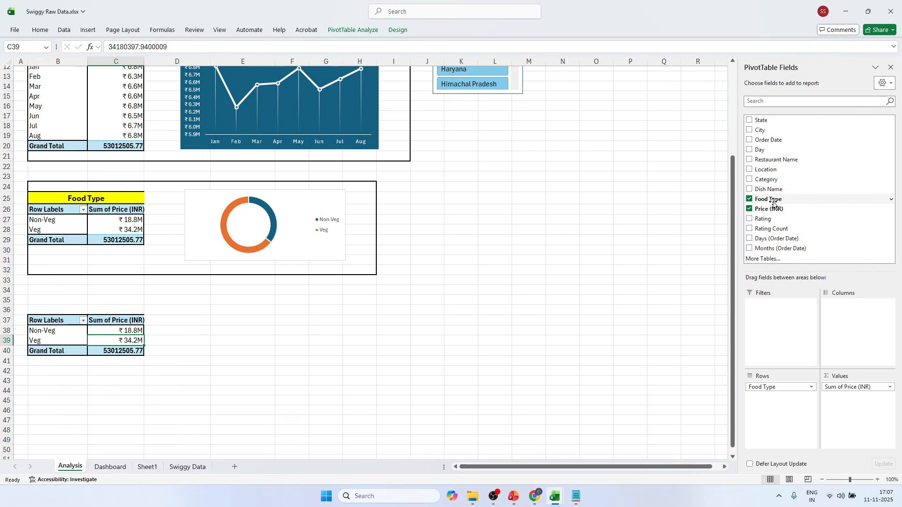
Replace the Food Type field with Day in the rows of the pasted pivot table.
left_click(750, 200)
left_click(750, 150)
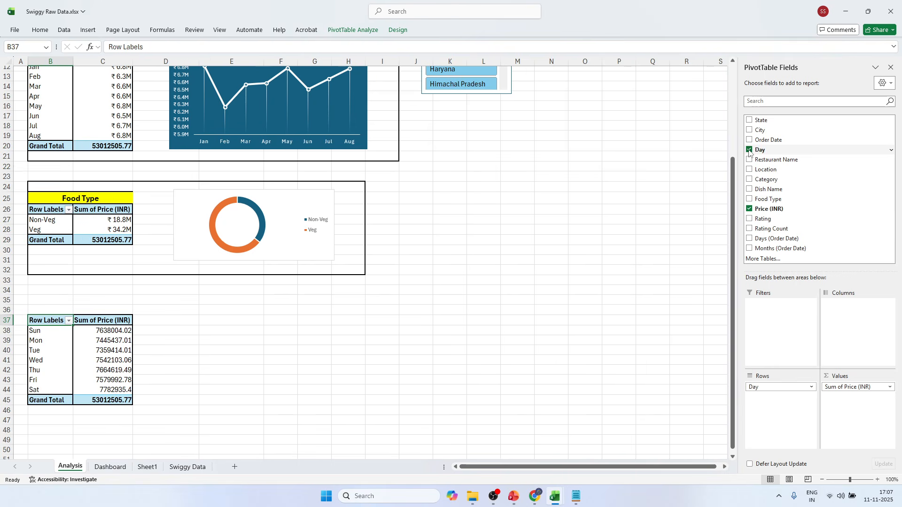
left_click(111, 350)
Format the daily sales values in C38:C44 with the custom number format ₹ 0.0,,"M".
scroll(153, 351, "down", 3)
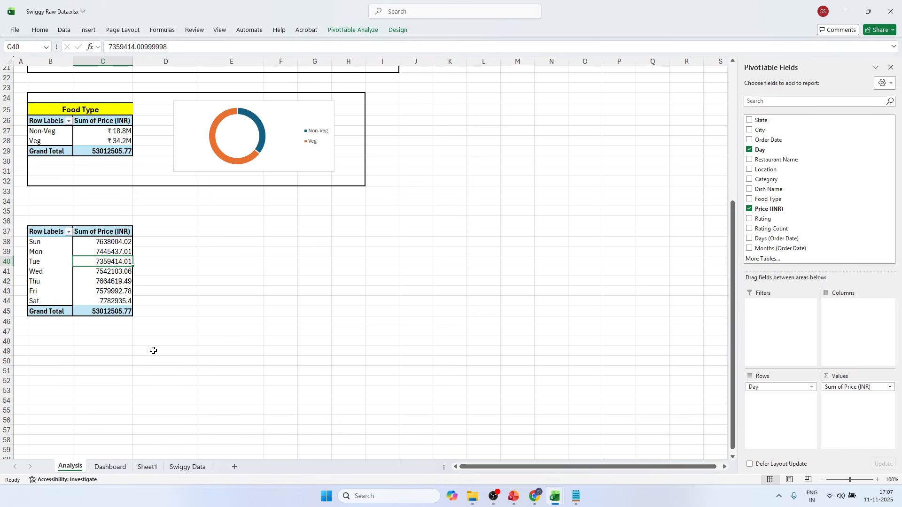
left_click_drag(105, 244, 115, 299)
key("ctrl+1")
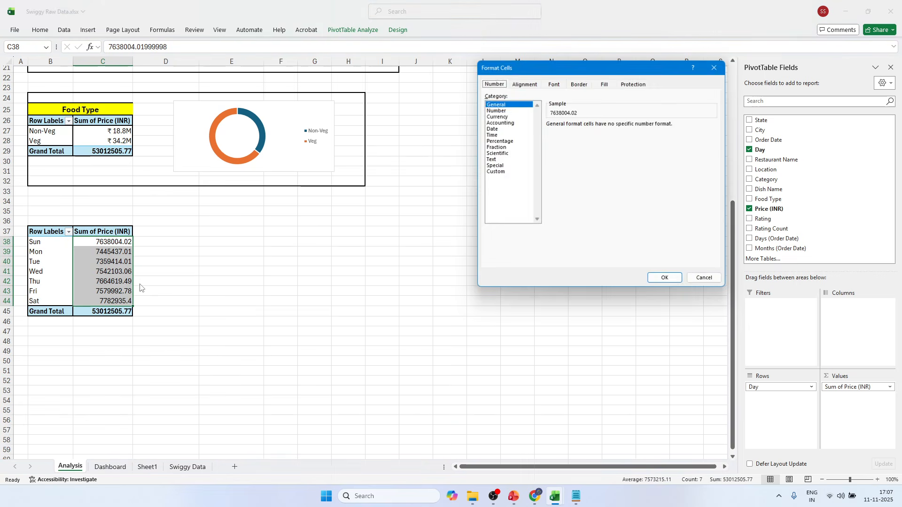
left_click(507, 173)
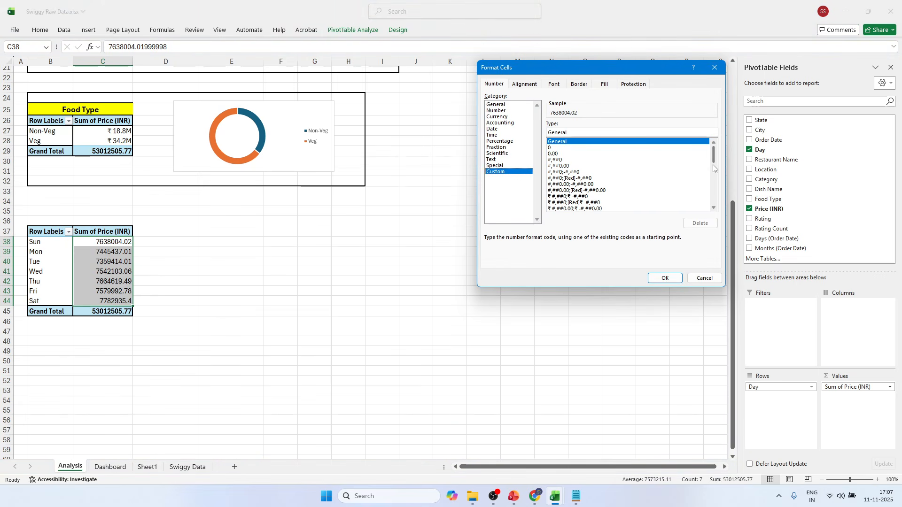
left_click_drag(714, 157, 714, 210)
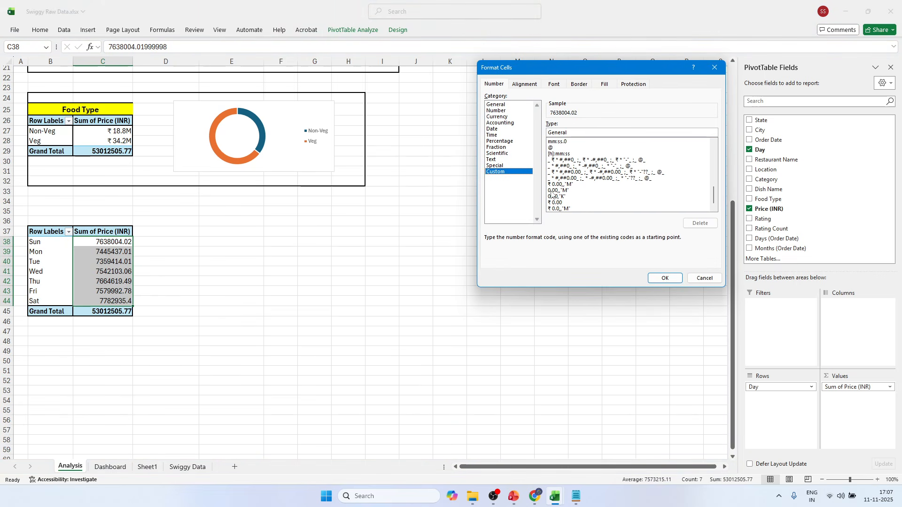
left_click(558, 208)
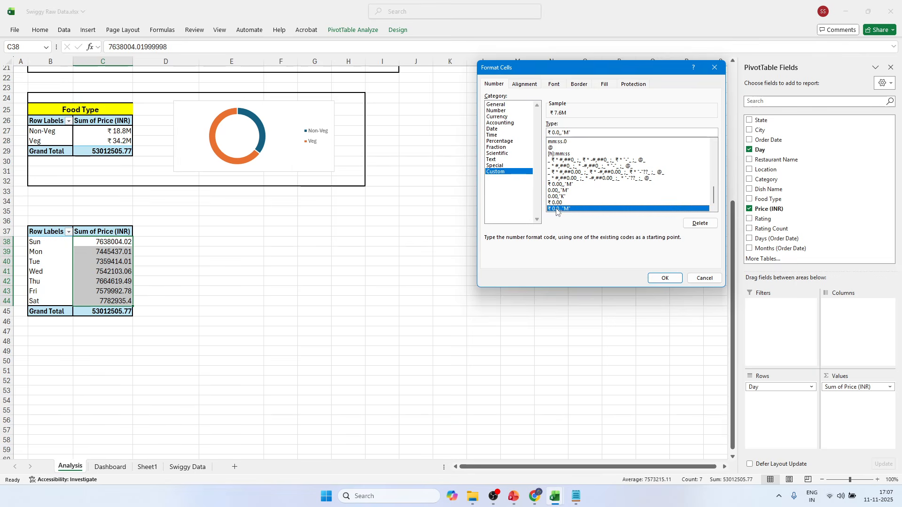
left_click(664, 278)
left_click(125, 262)
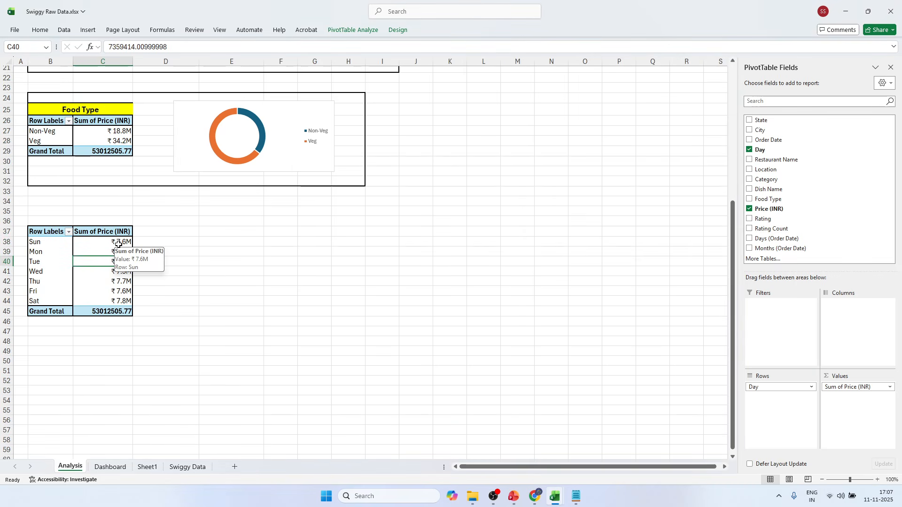
Format the daily sales values in C38:C44 with the custom number format ₹ 0.00,,"M".
left_click_drag(119, 242, 124, 301)
key("ctrl+1")
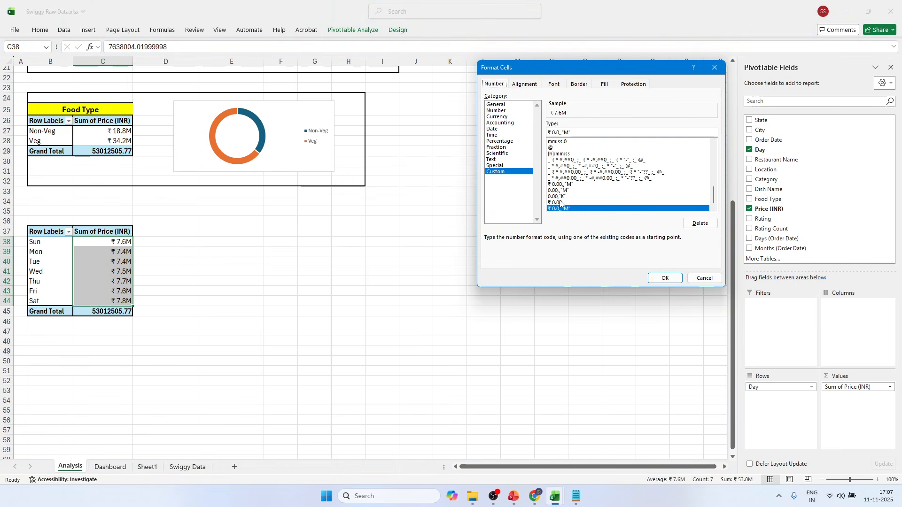
left_click(559, 191)
left_click(561, 184)
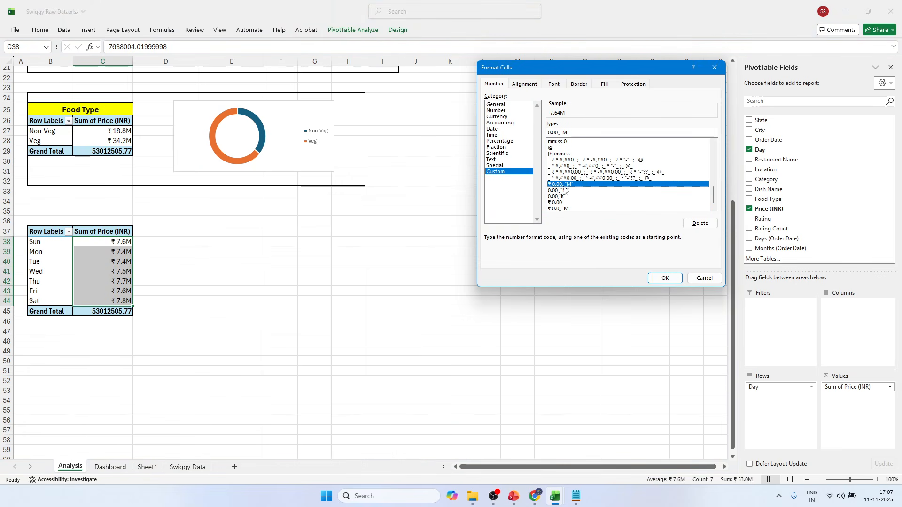
left_click(665, 278)
left_click(214, 261)
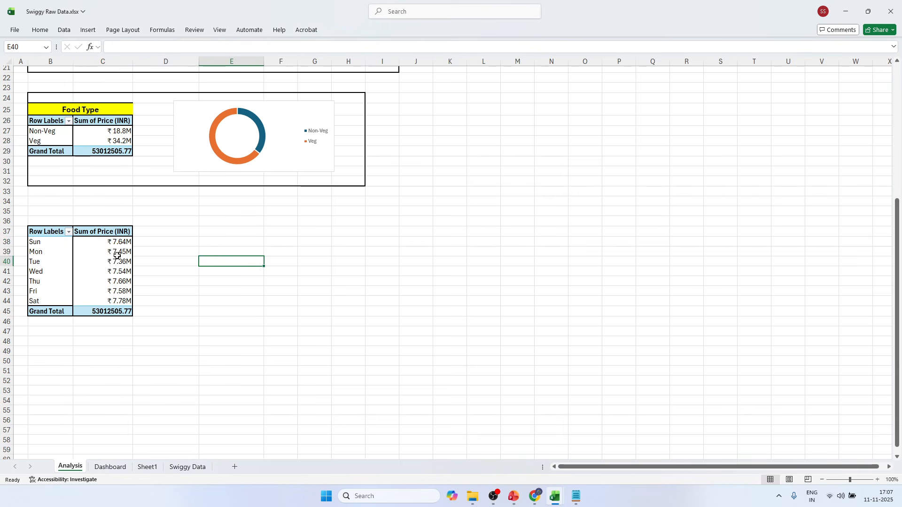
Insert a clustered column PivotChart from the Day pivot table and shrink it to fit beside the table on the Analysis sheet.
left_click(70, 252)
left_click(94, 262)
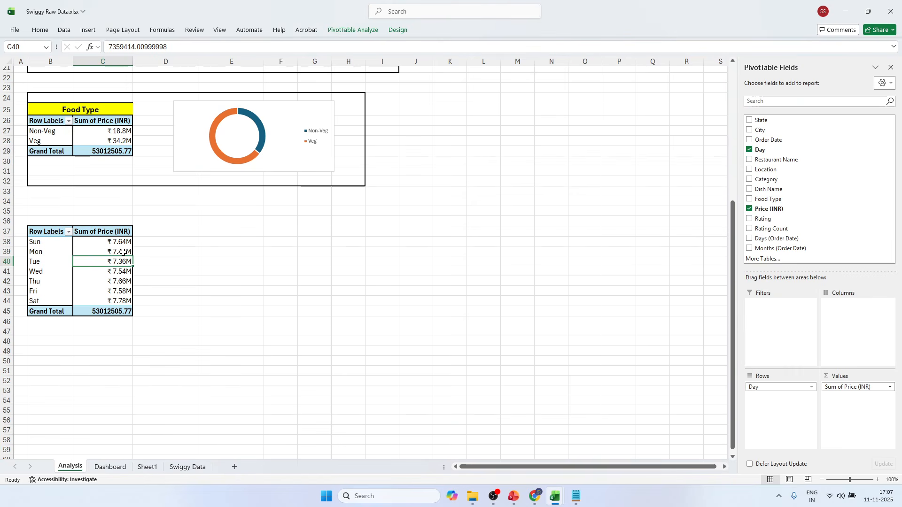
left_click(365, 31)
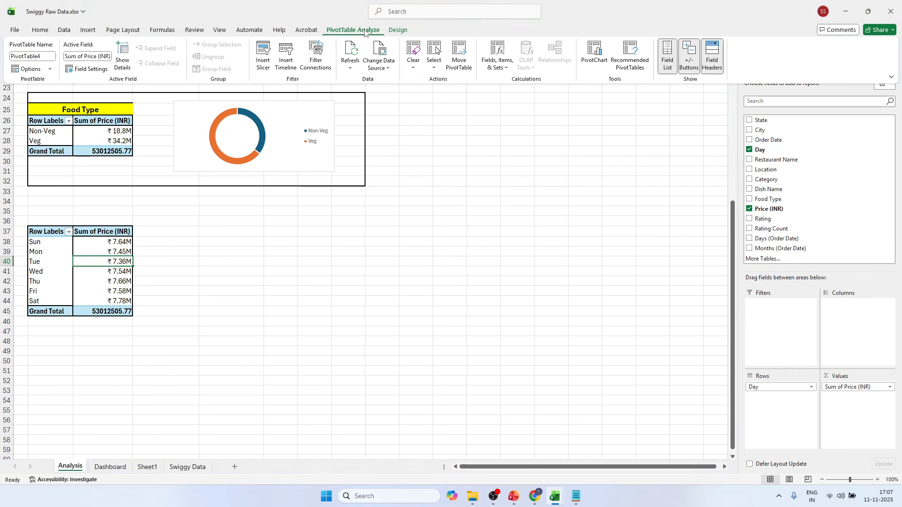
left_click(594, 55)
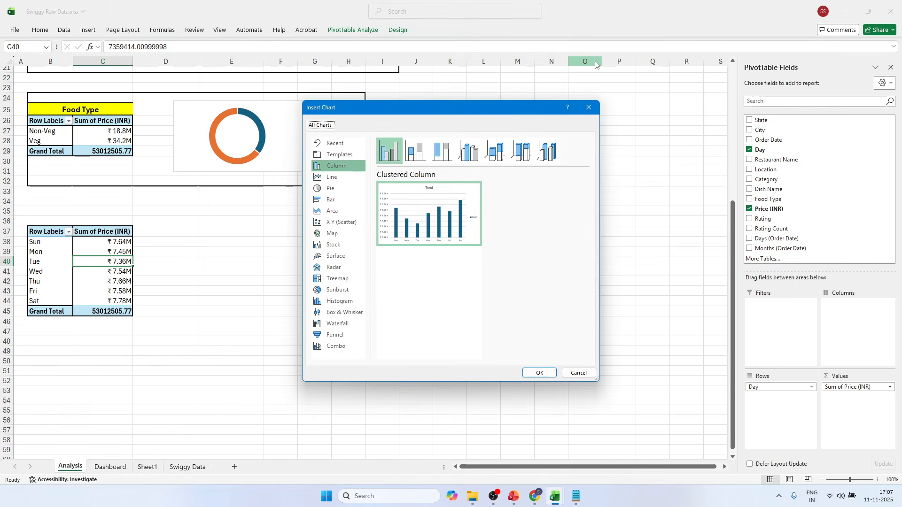
mouse_move(445, 207)
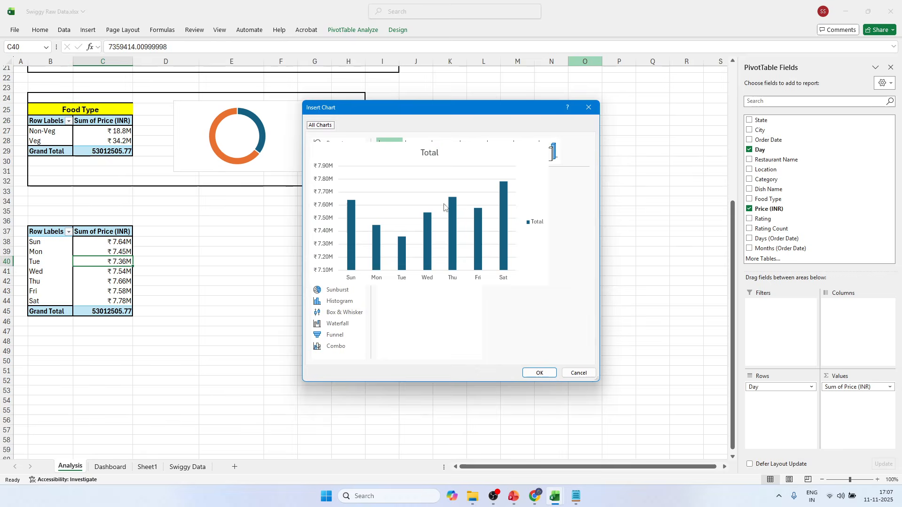
left_click(539, 372)
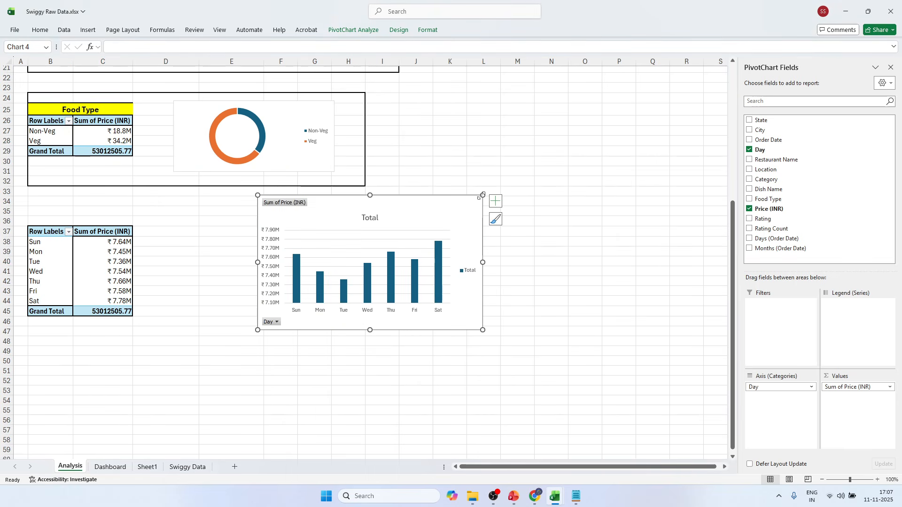
left_click_drag(482, 195, 323, 218)
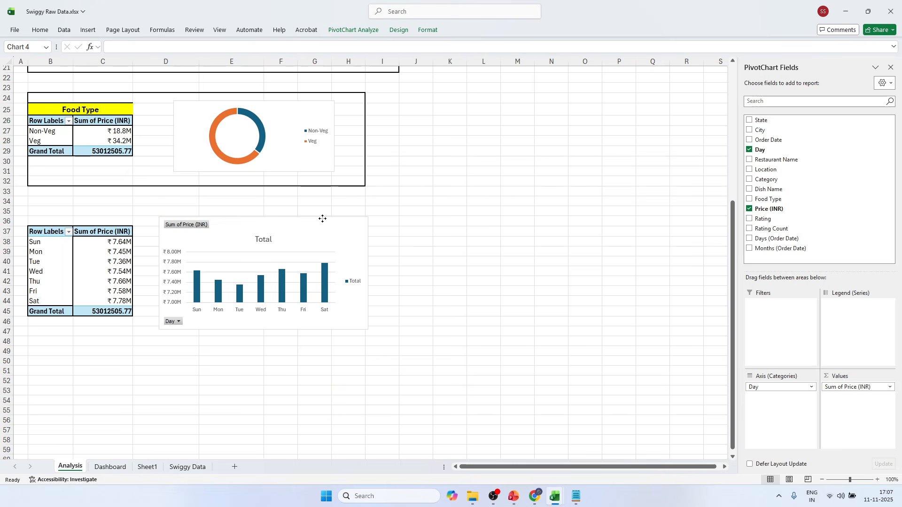
Remove the field buttons, title, legend and gridlines from the daily sales column chart.
right_click(196, 226)
left_click(217, 330)
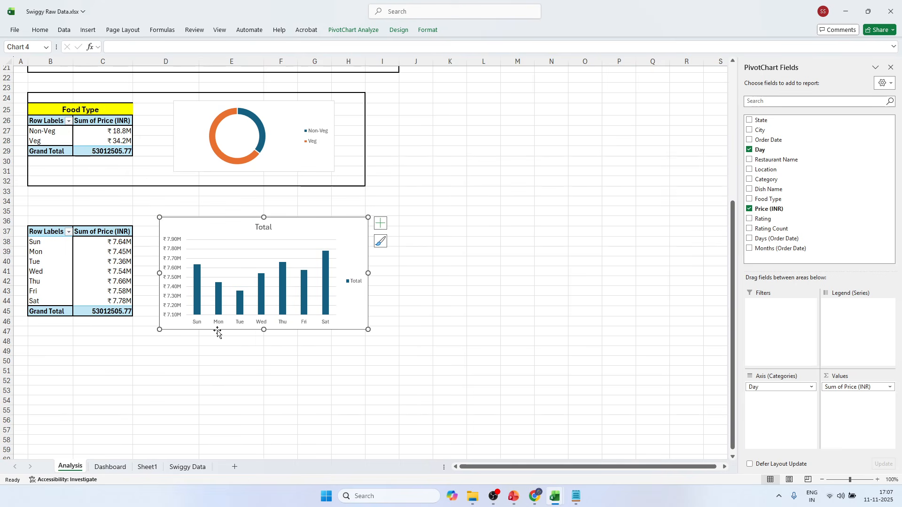
left_click(271, 228)
key("Delete")
left_click(353, 267)
key("Delete")
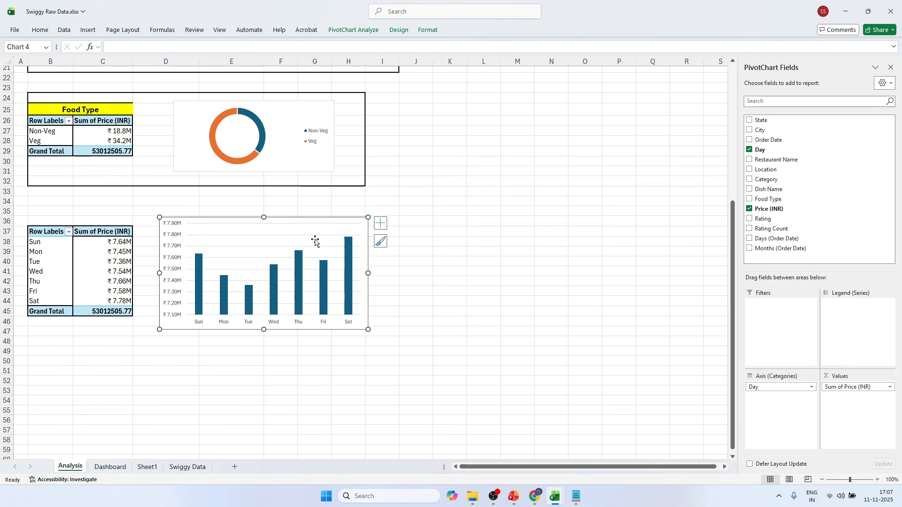
left_click(471, 229)
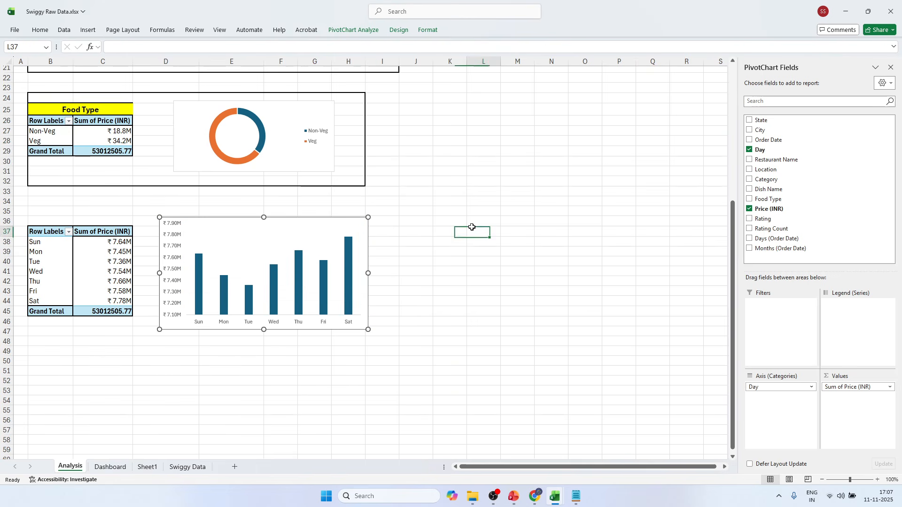
Duplicate the white card behind the monthly sales trend chart on the Dashboard sheet and place the copy directly below it.
left_click(110, 467)
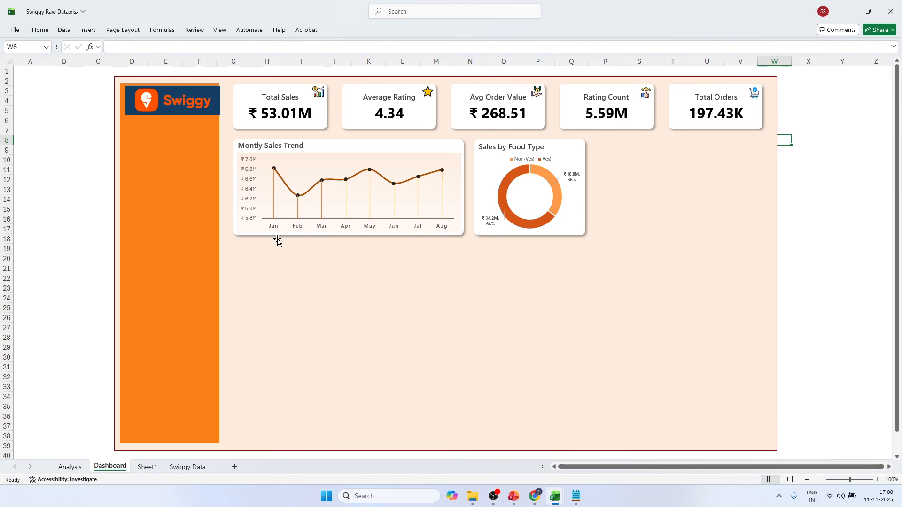
left_click(233, 234)
left_click(234, 214)
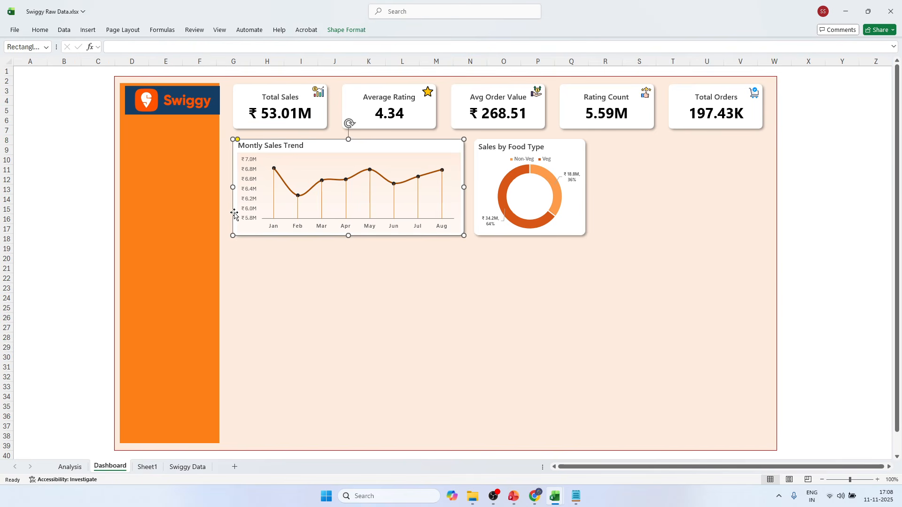
key("ctrl+c")
key("ctrl+v")
left_click_drag(343, 169, 336, 263)
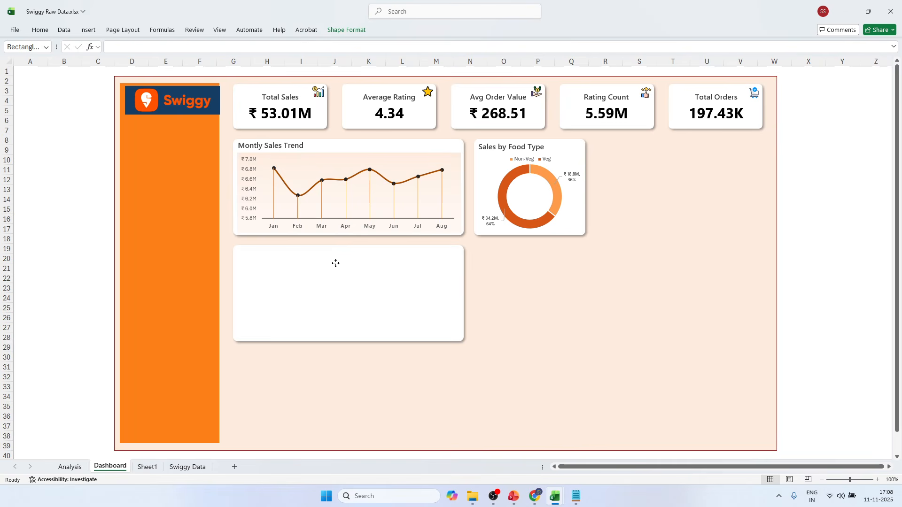
left_click(102, 249)
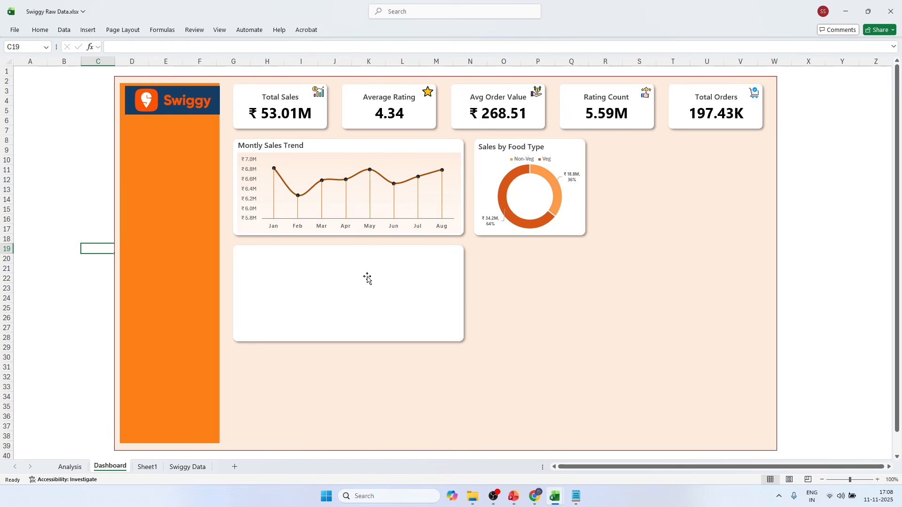
Copy the daily sales column chart from the Analysis sheet to the Dashboard sheet and move it over the empty card.
left_click(70, 467)
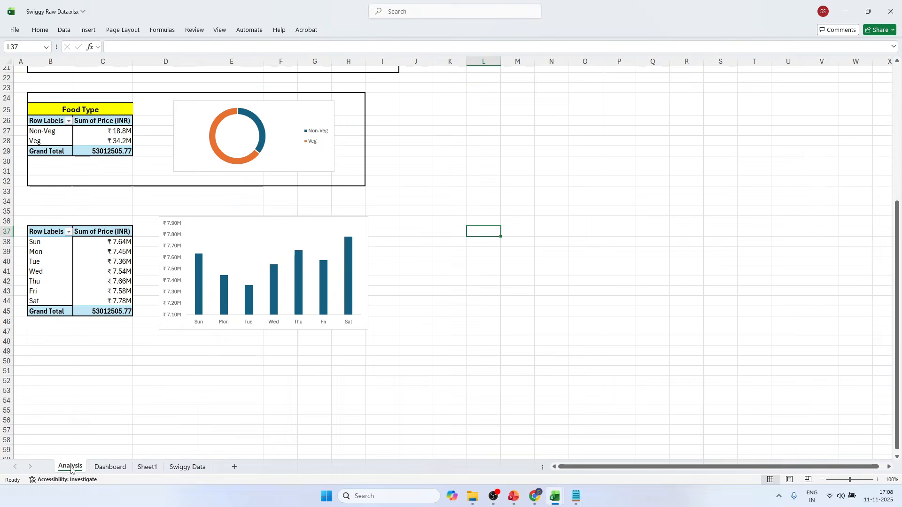
left_click(255, 229)
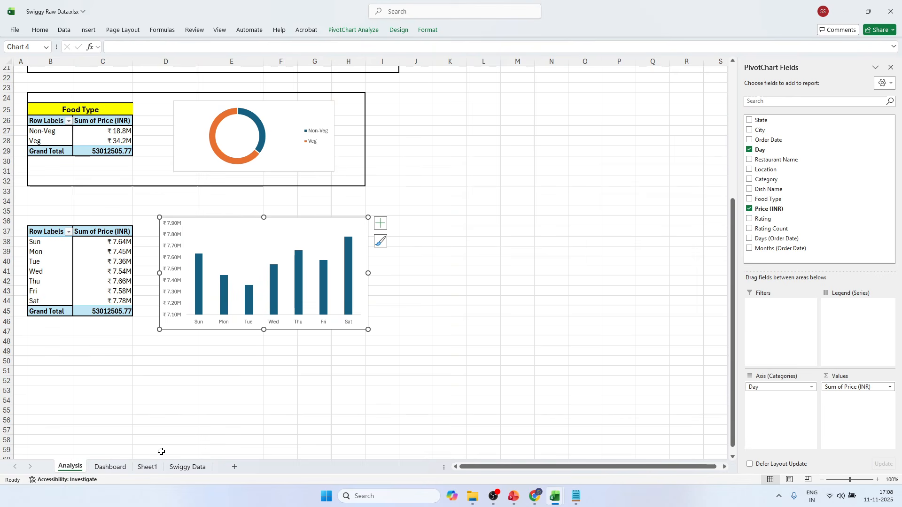
left_click(109, 467)
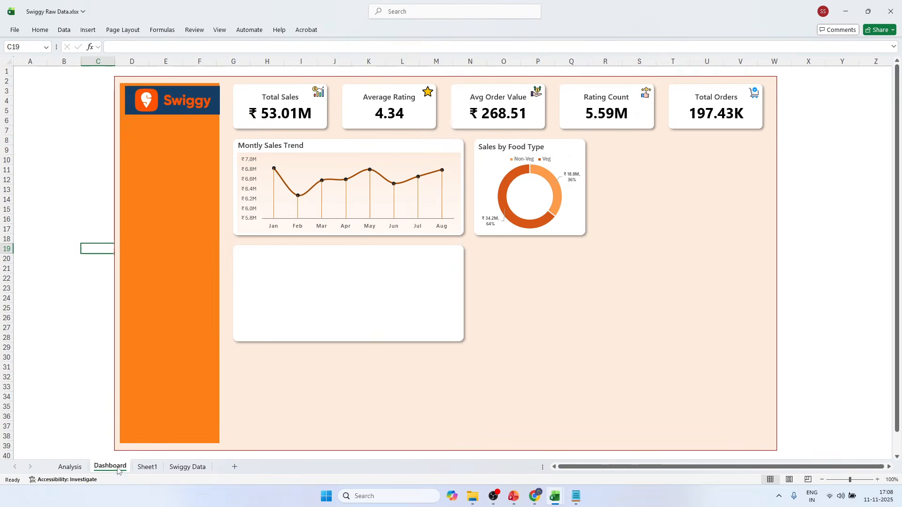
left_click(534, 301)
key("ctrl+v")
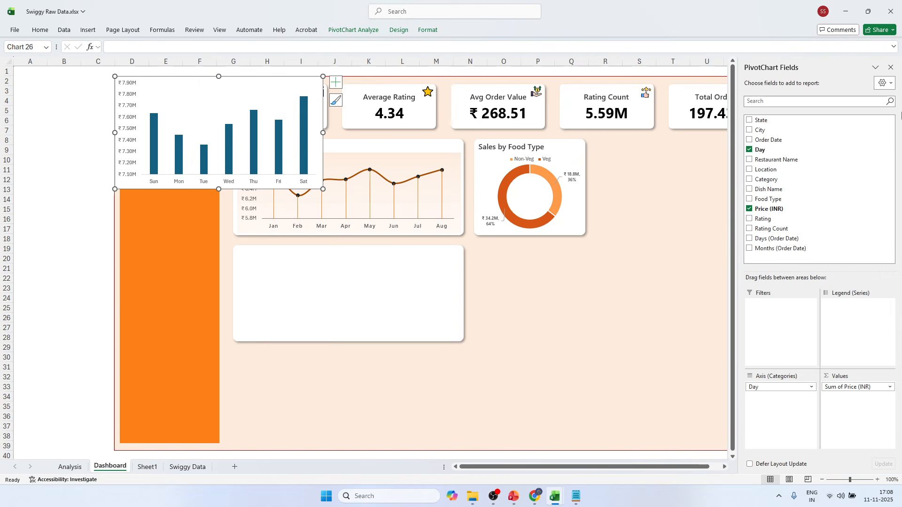
left_click(891, 67)
left_click_drag(204, 85, 356, 270)
Set the pasted daily sales chart's area to no fill and no border line.
right_click(356, 272)
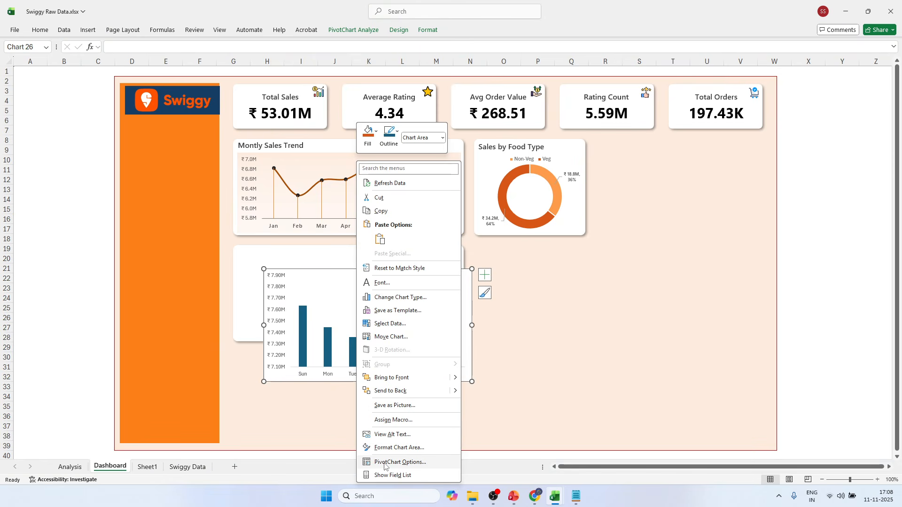
left_click(385, 448)
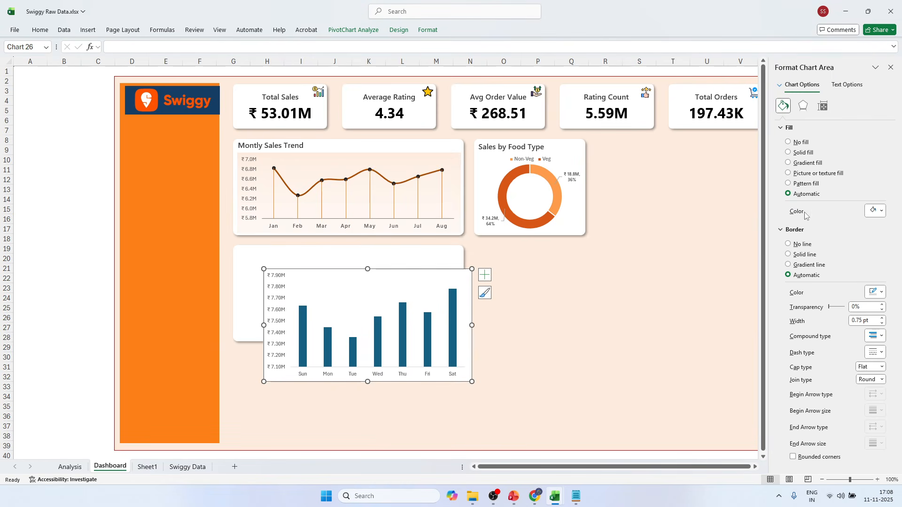
left_click(796, 245)
left_click(795, 142)
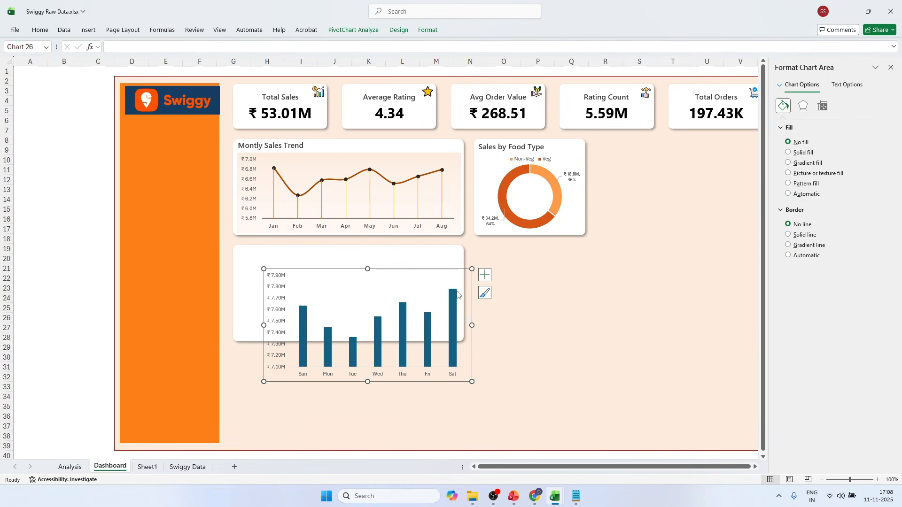
Resize and reposition the daily sales chart to fill the new card, leaving room above it for a heading.
left_click_drag(472, 382, 452, 336)
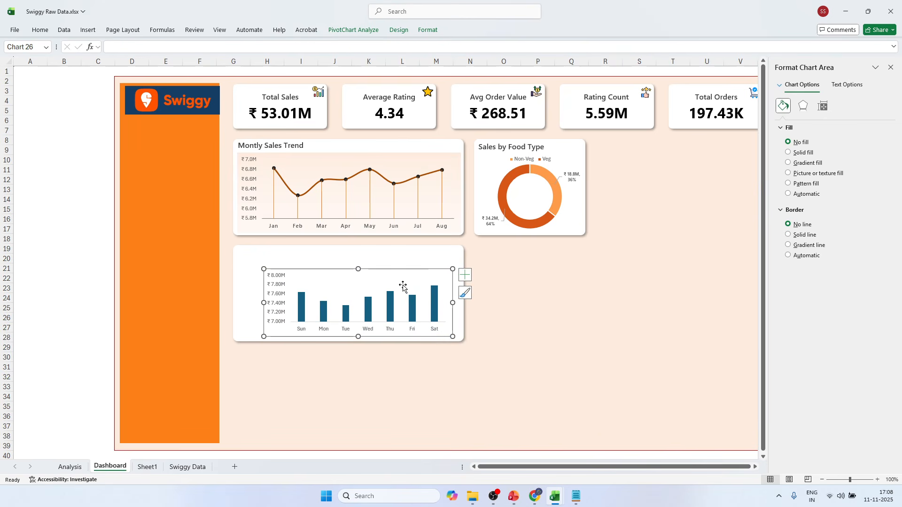
left_click_drag(397, 273, 371, 270)
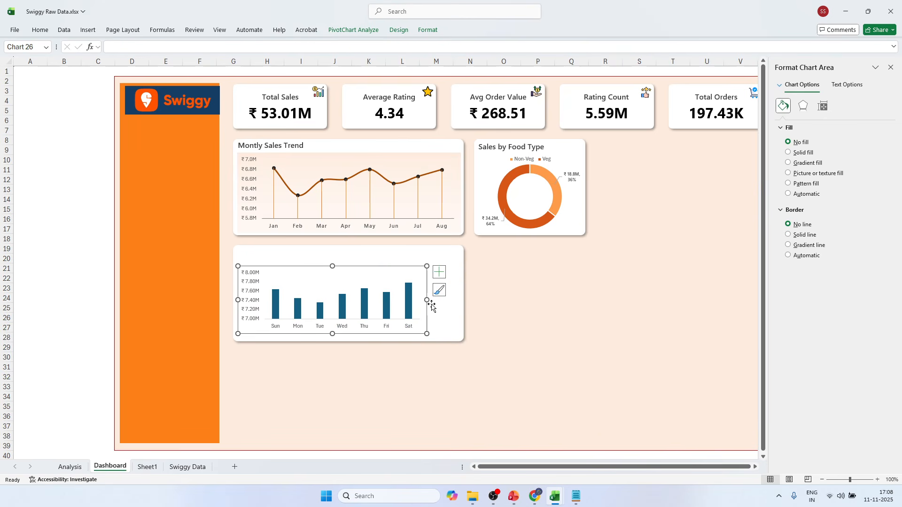
left_click_drag(426, 299, 456, 300)
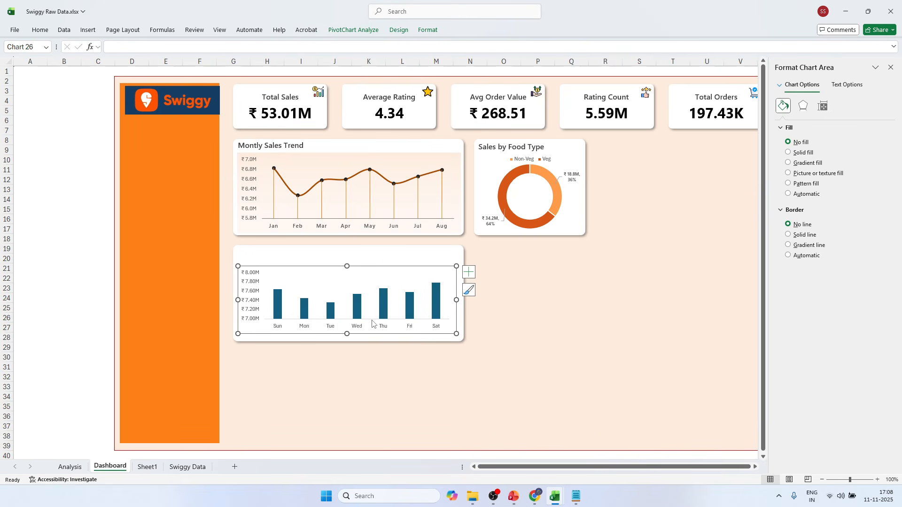
left_click_drag(346, 334, 346, 341)
left_click_drag(347, 266, 349, 256)
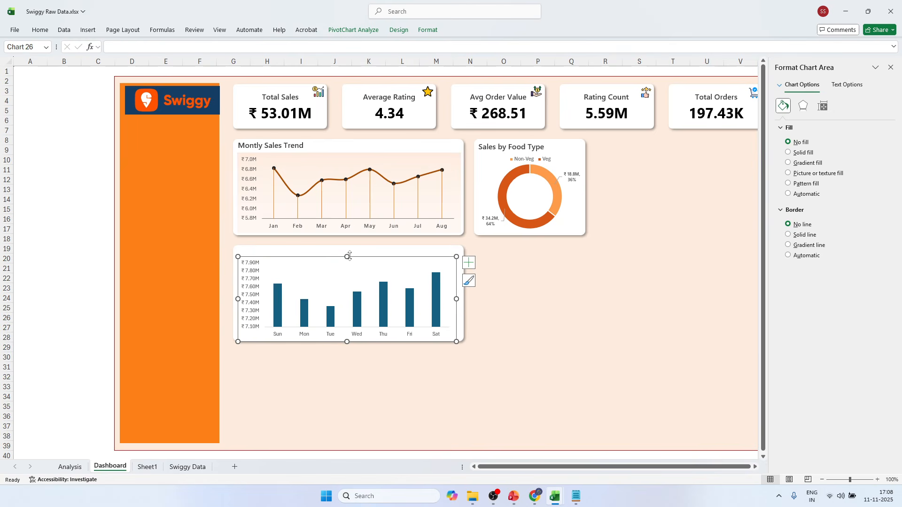
Switch to the finished Swiggy Sales Dashboard.xlsx to examine its daily sales chart, and return to Swiggy Raw Data.xlsx.
left_click(82, 471)
key("alt+Tab")
key("alt+Tab")
key("alt+Tab")
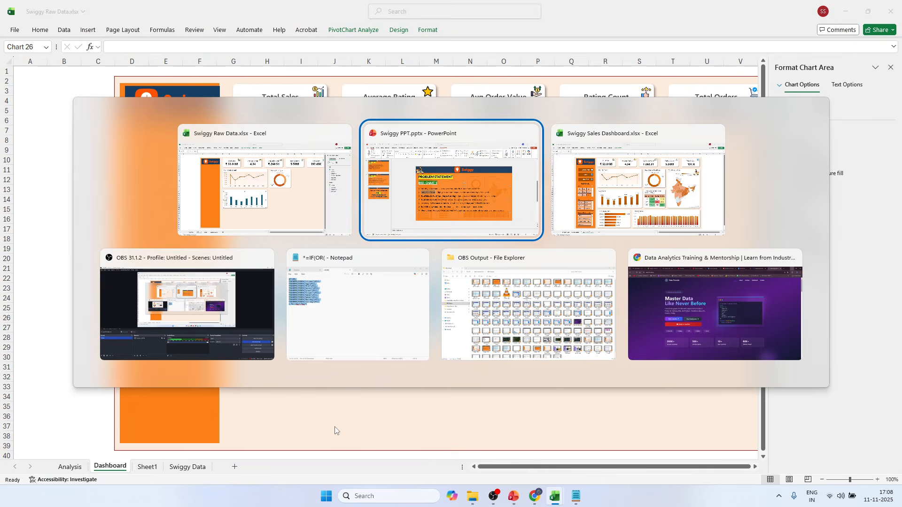
key("alt+Tab")
key("alt+Tab")
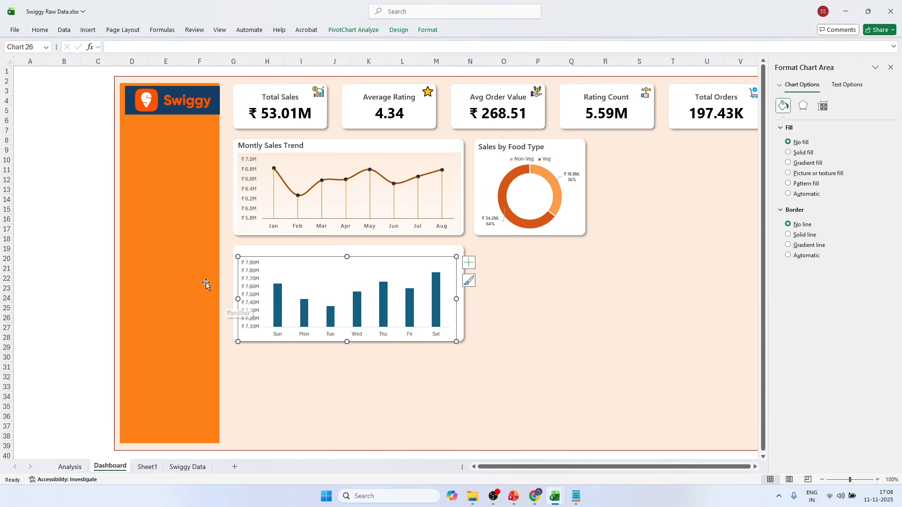
Delete the vertical axis of the daily sales chart and add data labels to its columns.
left_click(253, 290)
key("Delete")
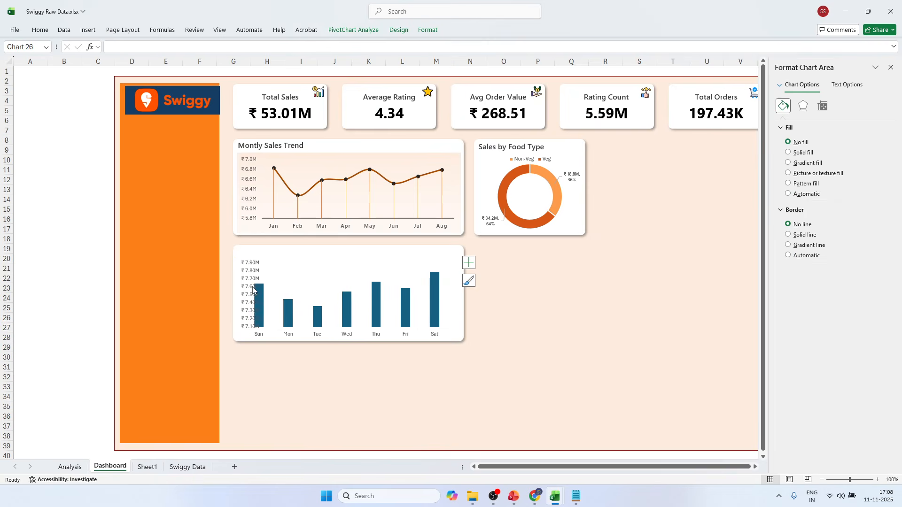
left_click(477, 265)
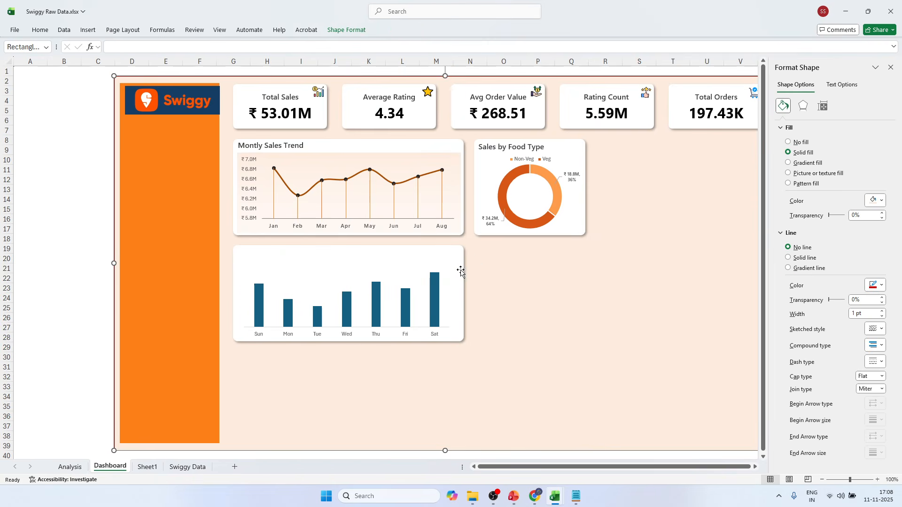
left_click(444, 277)
left_click(468, 264)
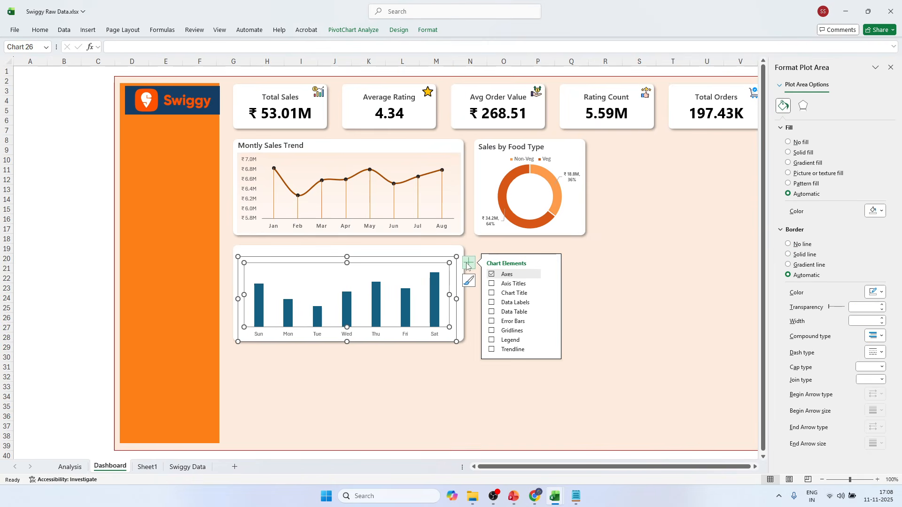
left_click(491, 302)
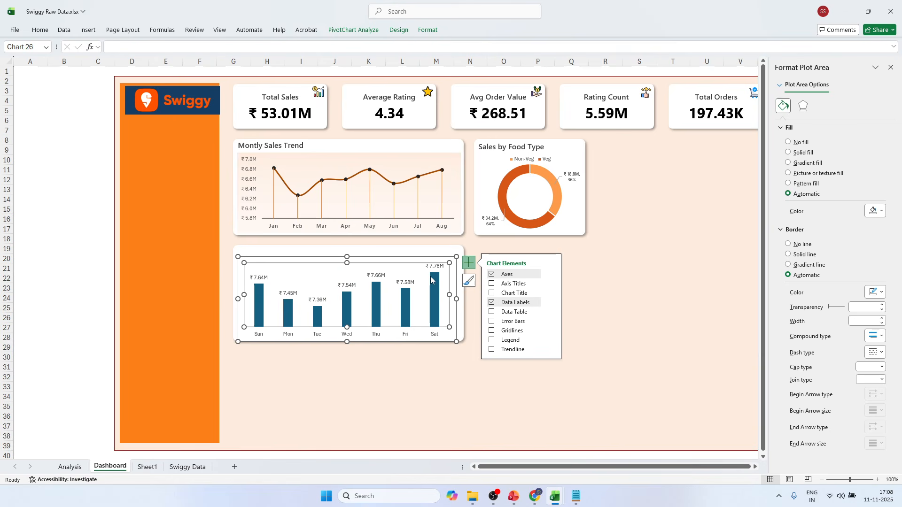
left_click(98, 246)
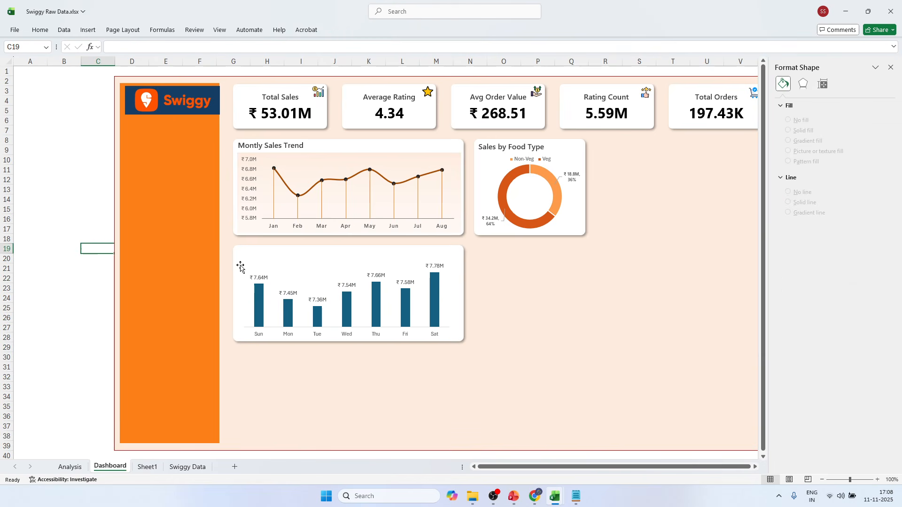
Give the daily sales columns no border line and a gradient fill, and delete the gradient's two middle stops.
left_click(274, 272)
left_click(270, 259)
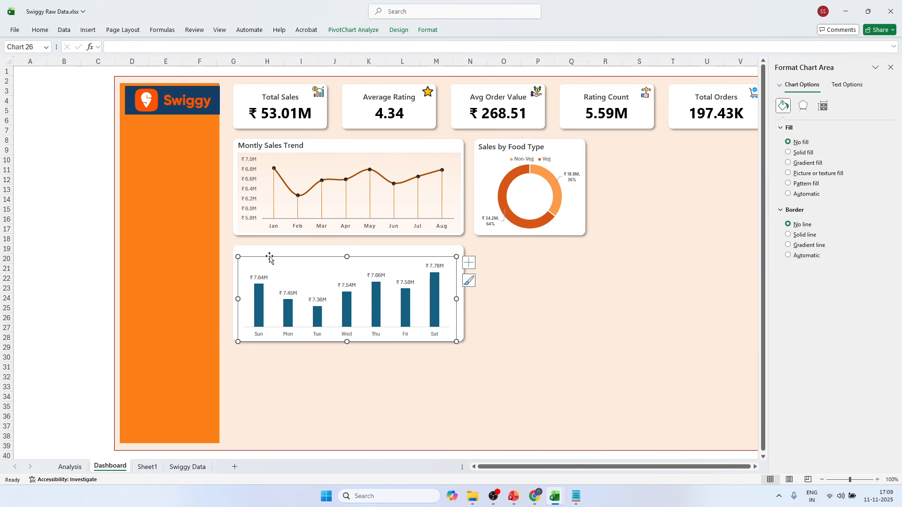
right_click(261, 297)
left_click(298, 425)
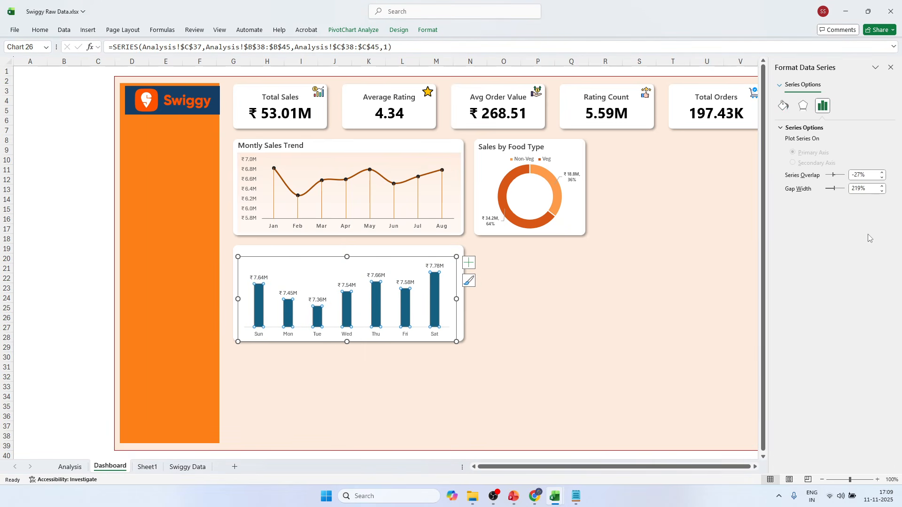
left_click(783, 105)
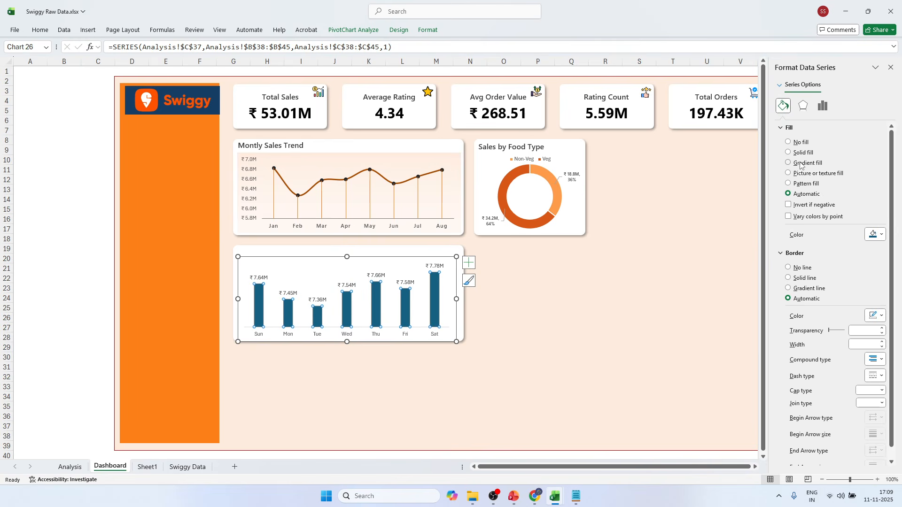
left_click(802, 270)
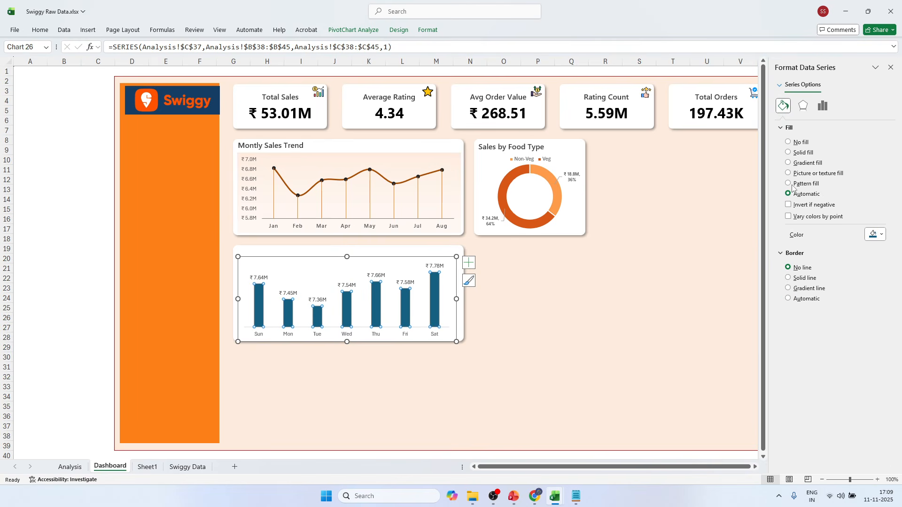
left_click(801, 163)
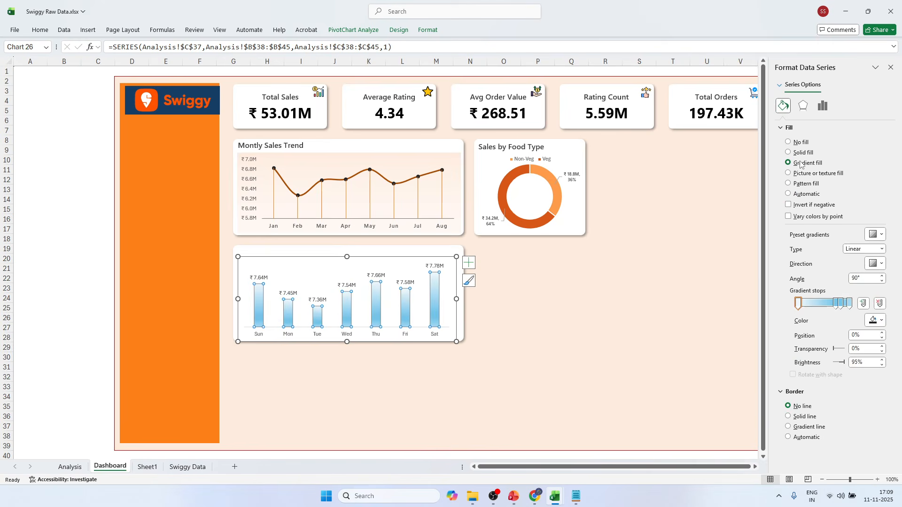
left_click(836, 303)
key("Delete")
key("Delete")
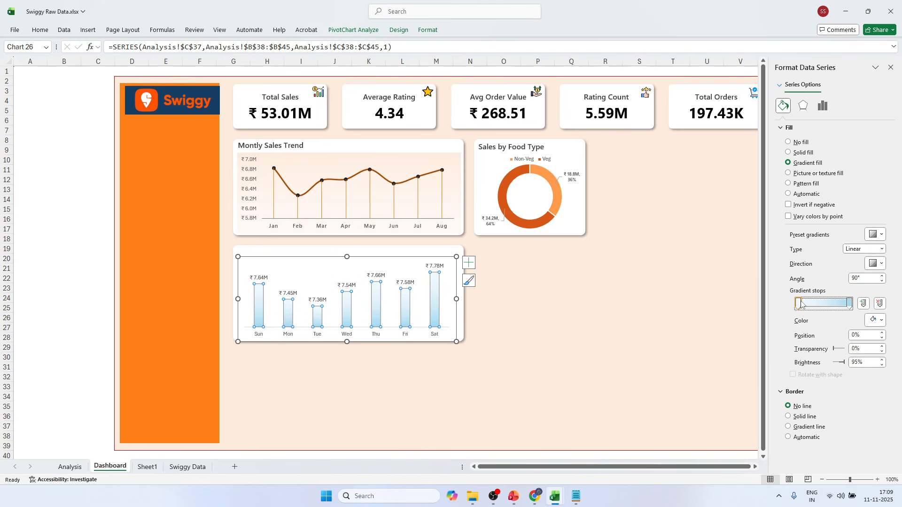
Color the columns' first gradient stop standard dark red and the last stop the recently used Swiggy orange.
left_click(874, 320)
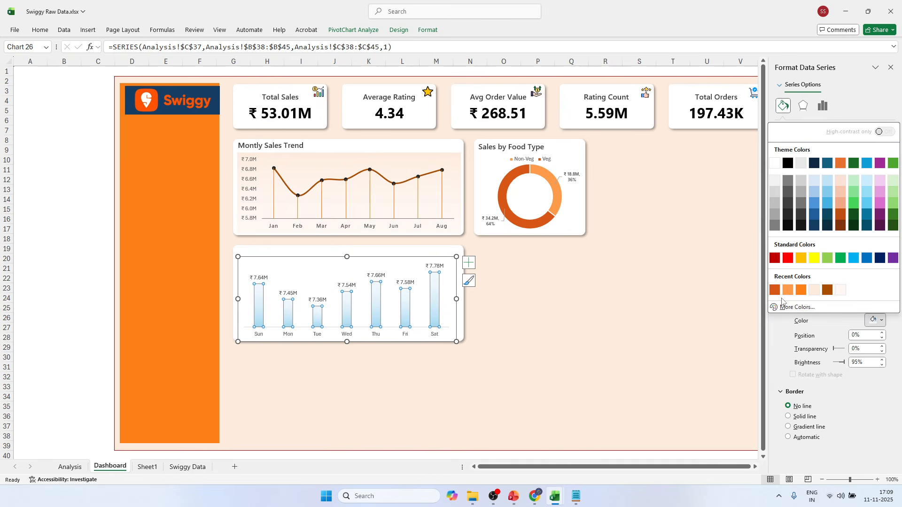
left_click(774, 258)
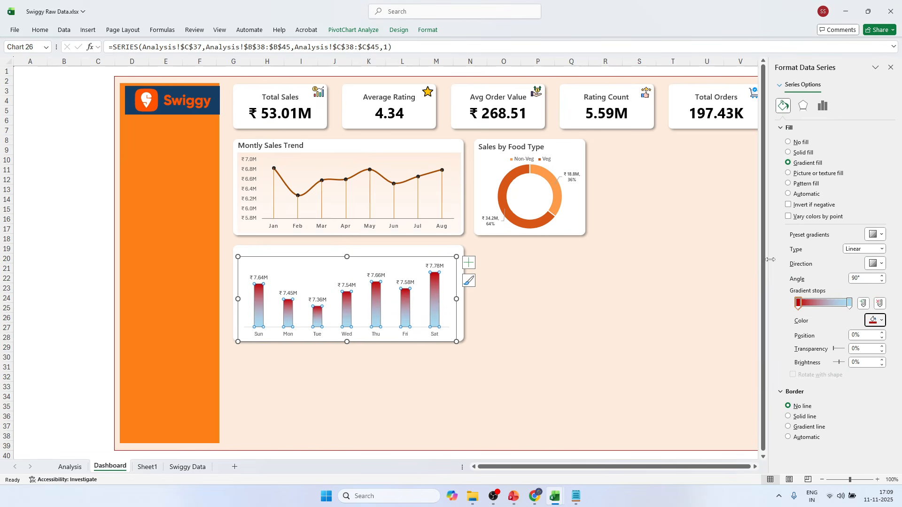
left_click(798, 303)
left_click(849, 304)
left_click(881, 320)
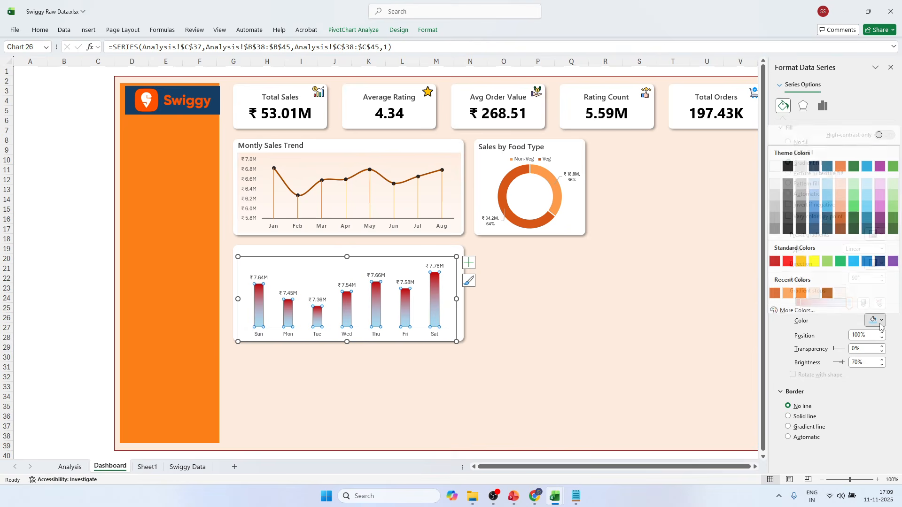
left_click(801, 290)
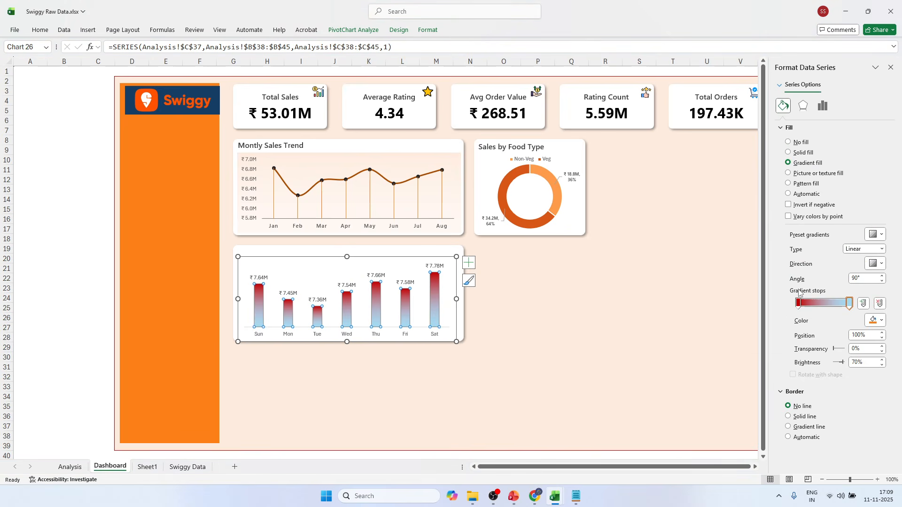
Try gradient angles of 0°, 180° and 90° on the daily sales columns.
left_click(861, 277)
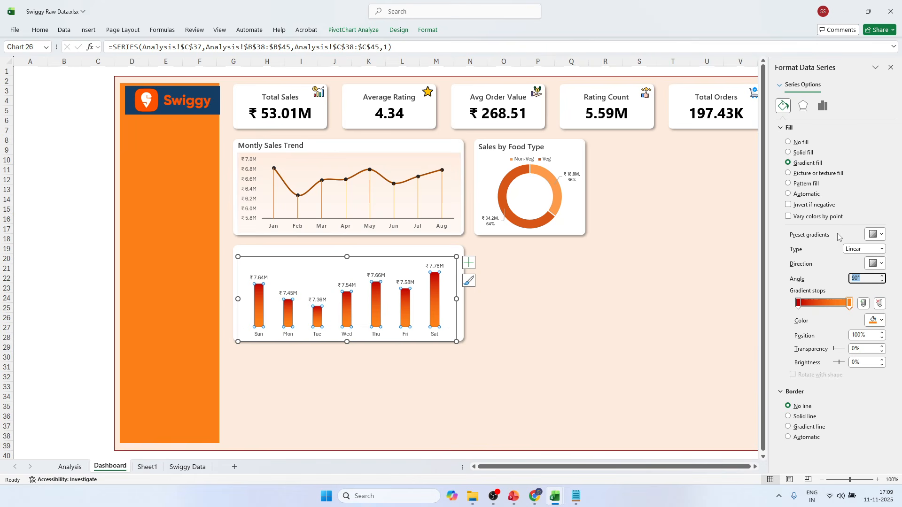
type("0")
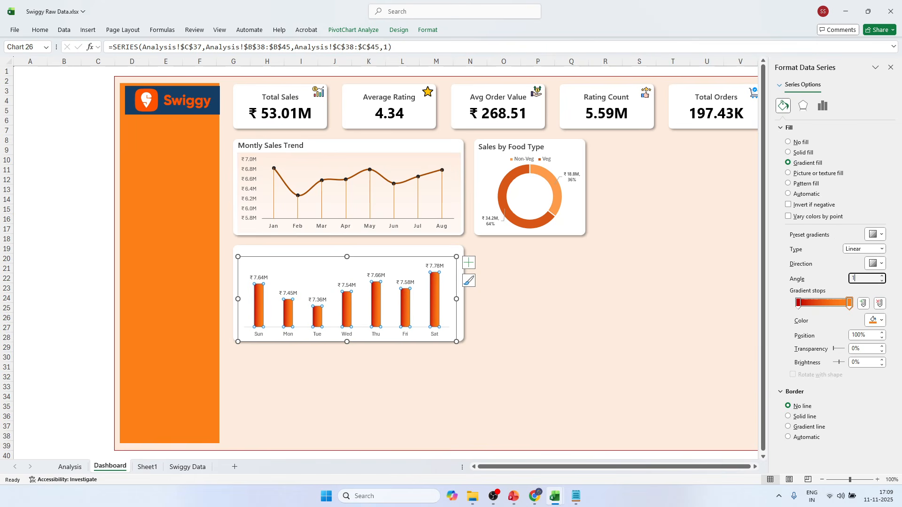
type("80")
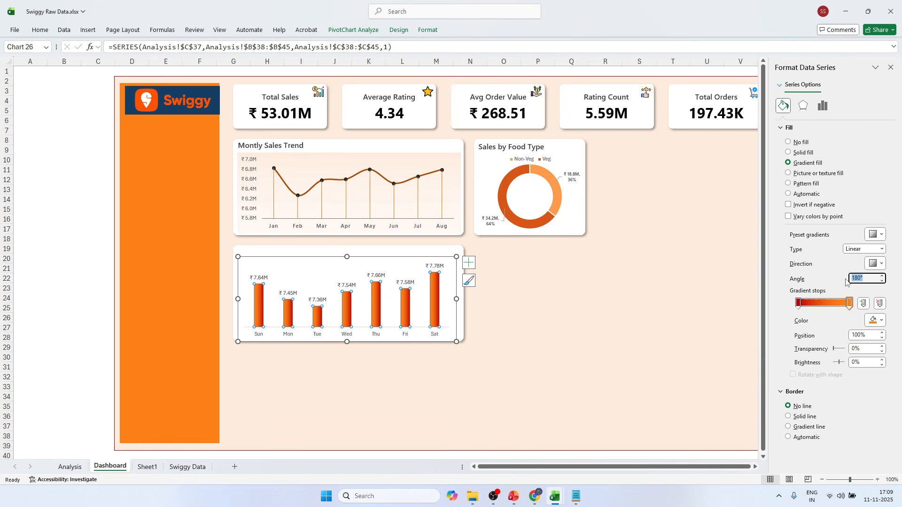
type("90")
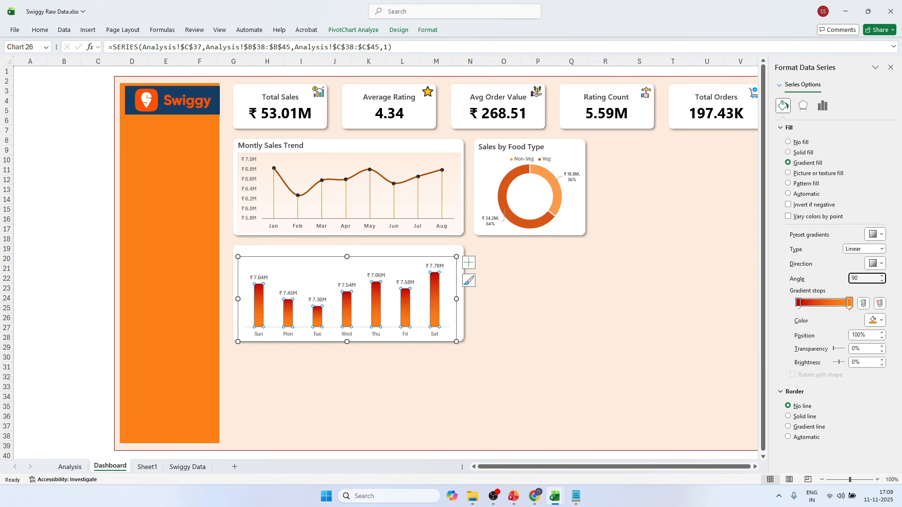
Set the daily sales columns' gradient angle to 270° and deselect the chart.
left_click_drag(861, 279, 849, 278)
type("270")
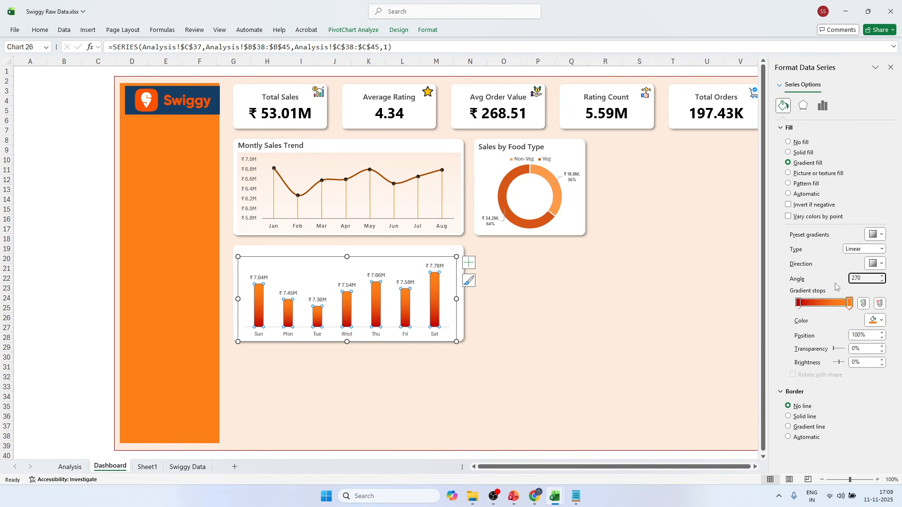
left_click(484, 291)
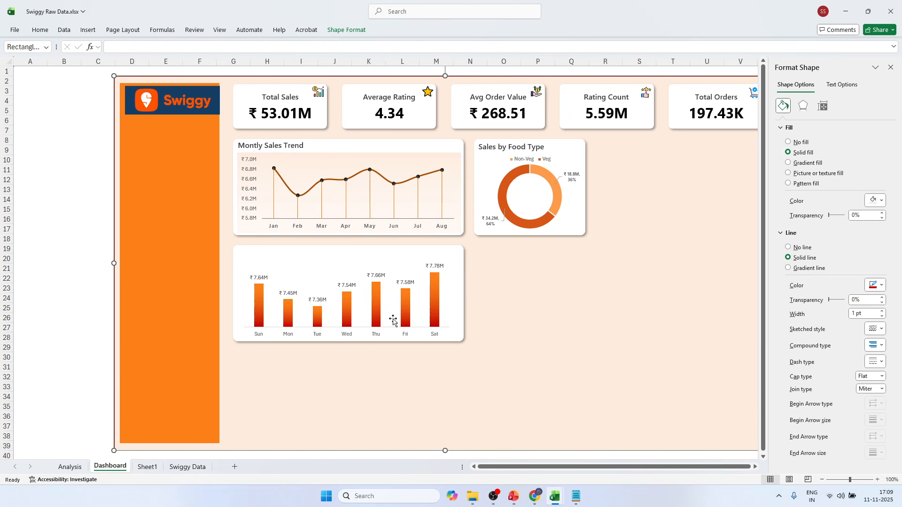
Switch to the finished Swiggy Sales Dashboard.xlsx to compare its column colors, and return to Swiggy Raw Data.xlsx.
key("alt+Tab")
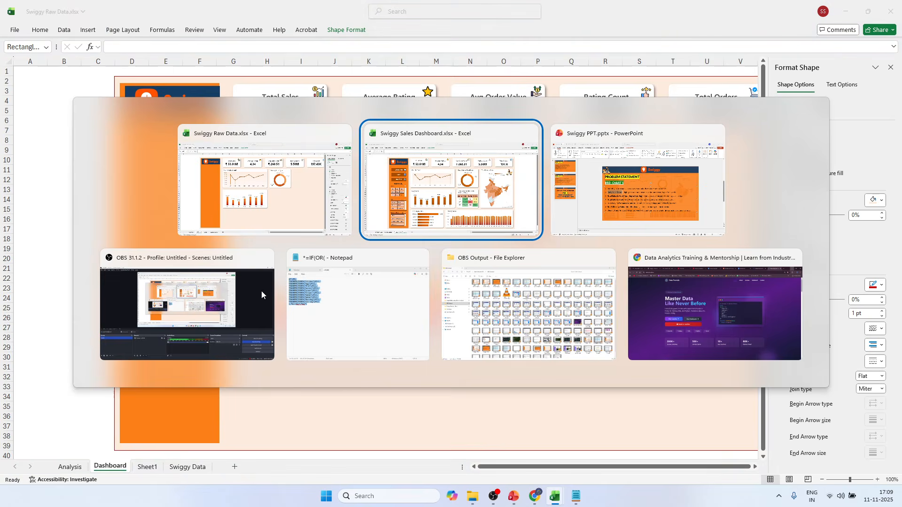
left_click(264, 316)
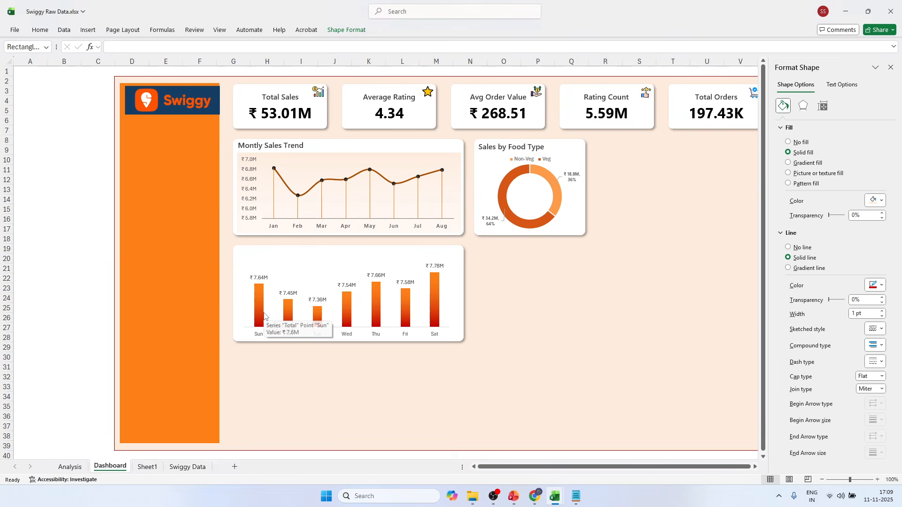
key("alt+Tab")
Slightly darken the orange gradient stop of the daily sales columns using a custom color.
left_click(262, 306)
right_click(262, 306)
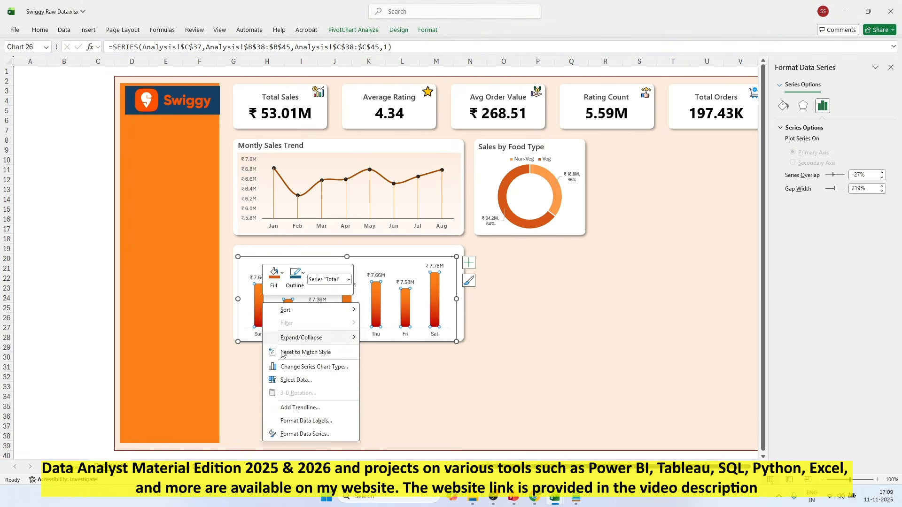
left_click(291, 434)
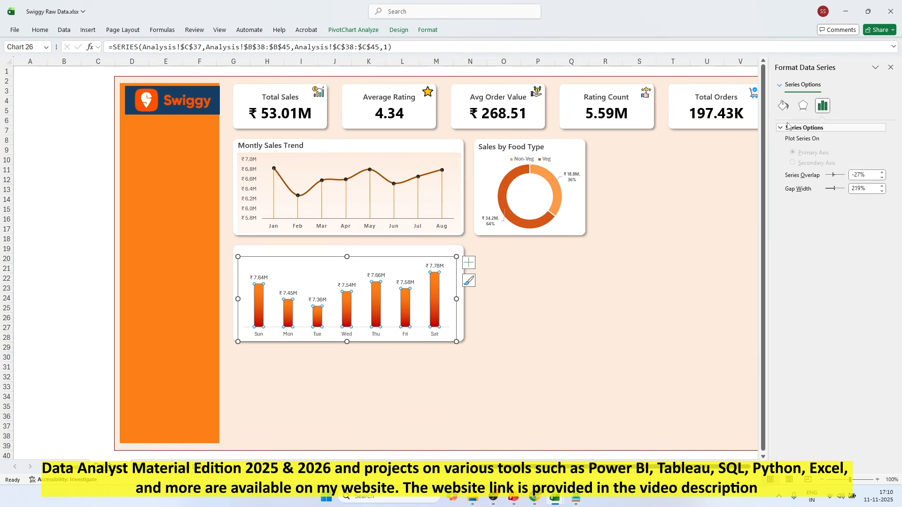
left_click(782, 105)
left_click(849, 303)
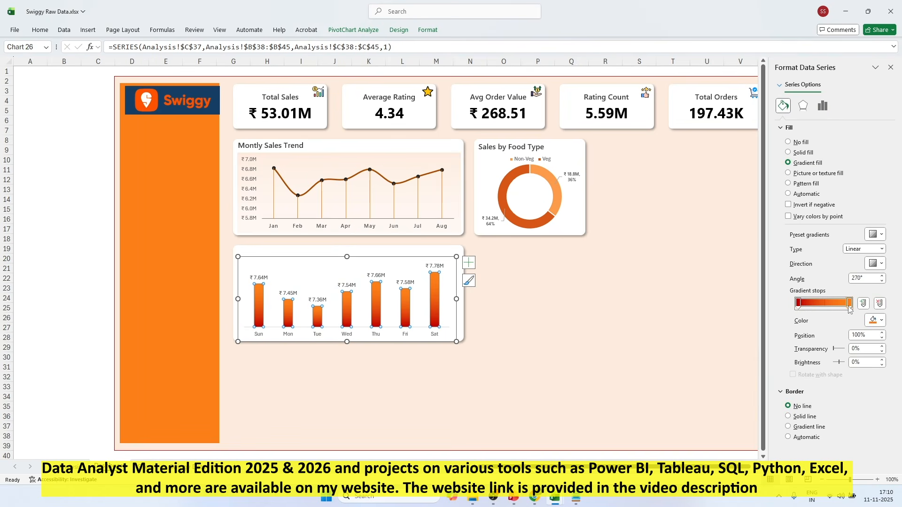
left_click(881, 320)
left_click(798, 307)
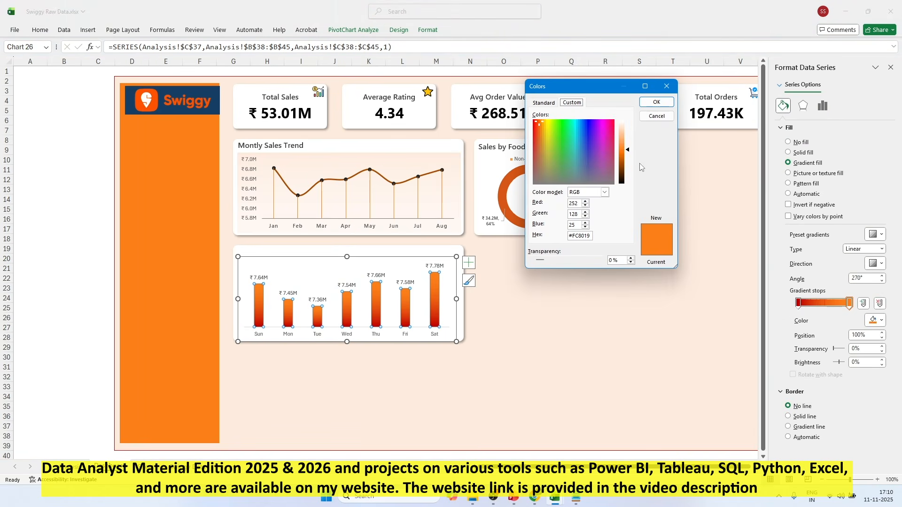
left_click_drag(628, 151, 628, 156)
left_click(655, 102)
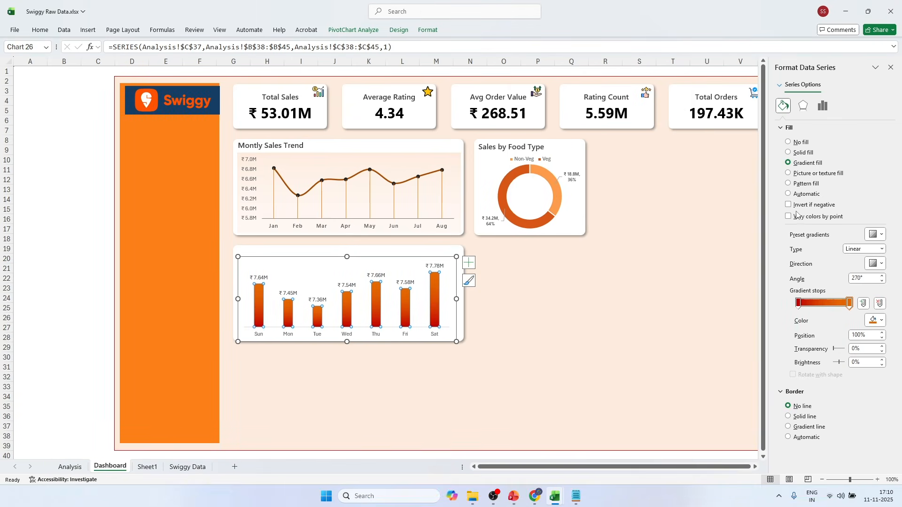
Widen the daily sales columns by setting the series gap width to 160%.
left_click(821, 108)
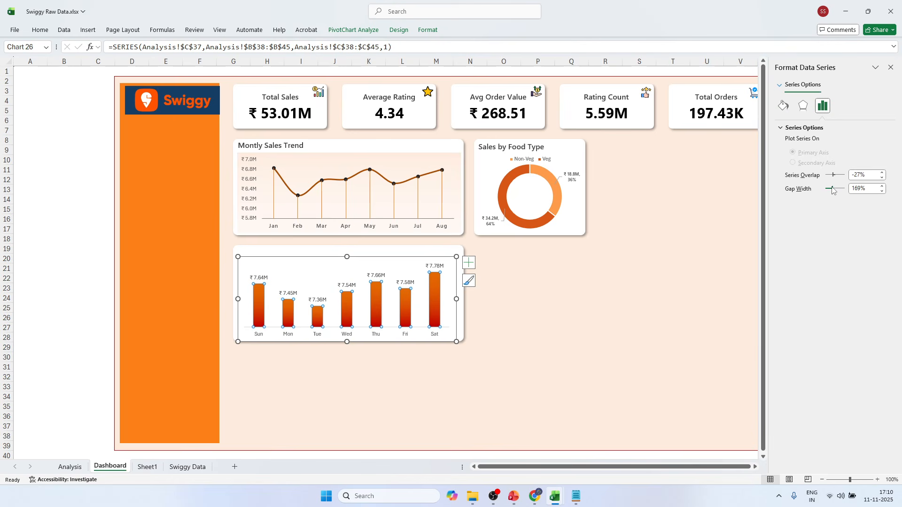
left_click(881, 191)
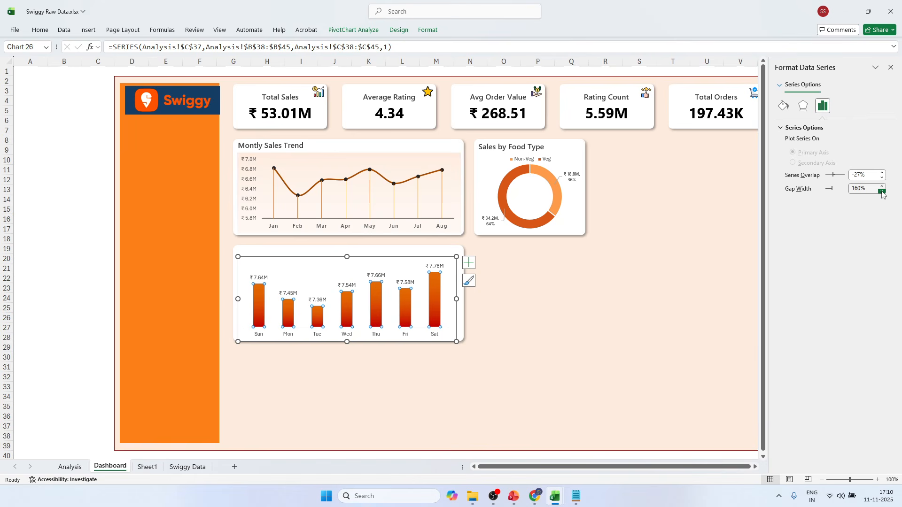
left_click(73, 265)
Set the daily sales chart's data labels to Segoe UI Semibold at size 8.
left_click(260, 279)
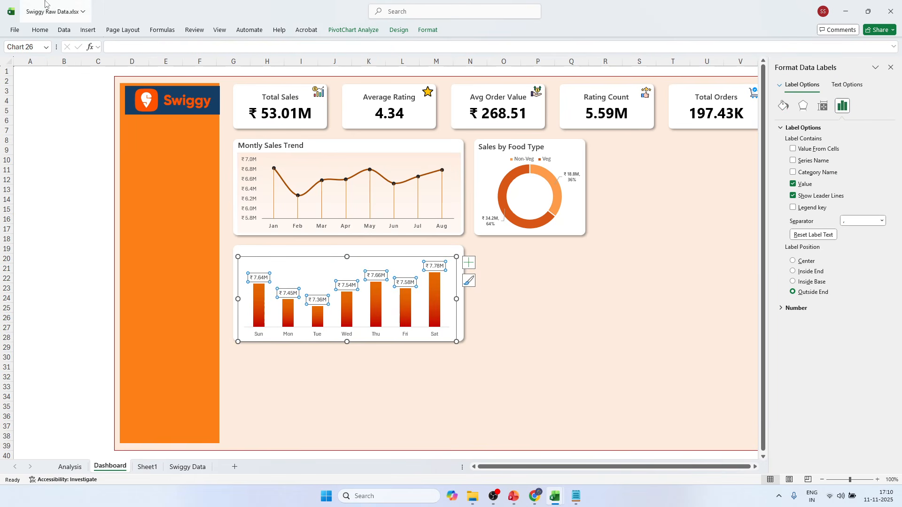
left_click(40, 30)
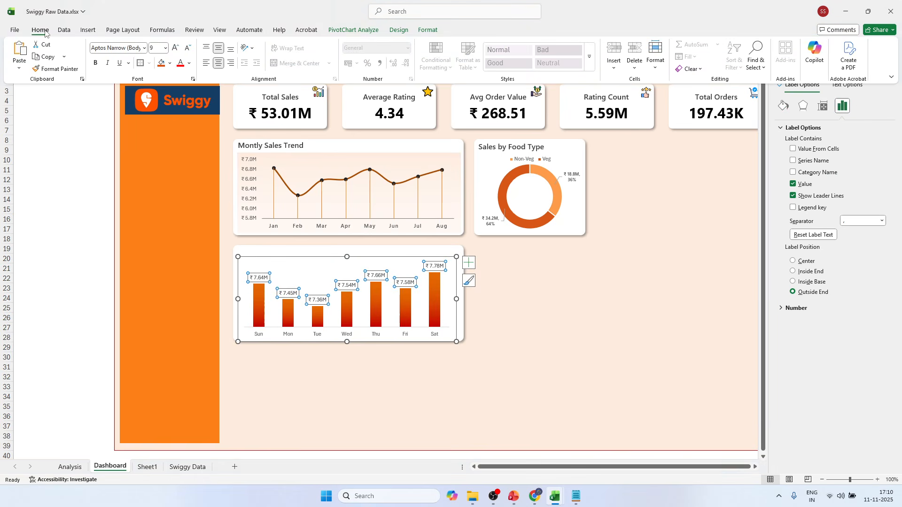
left_click(145, 48)
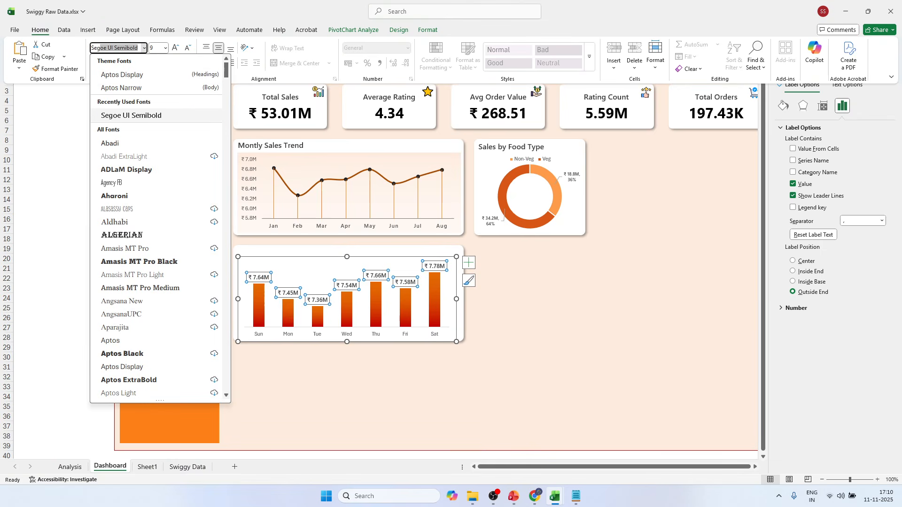
left_click(140, 117)
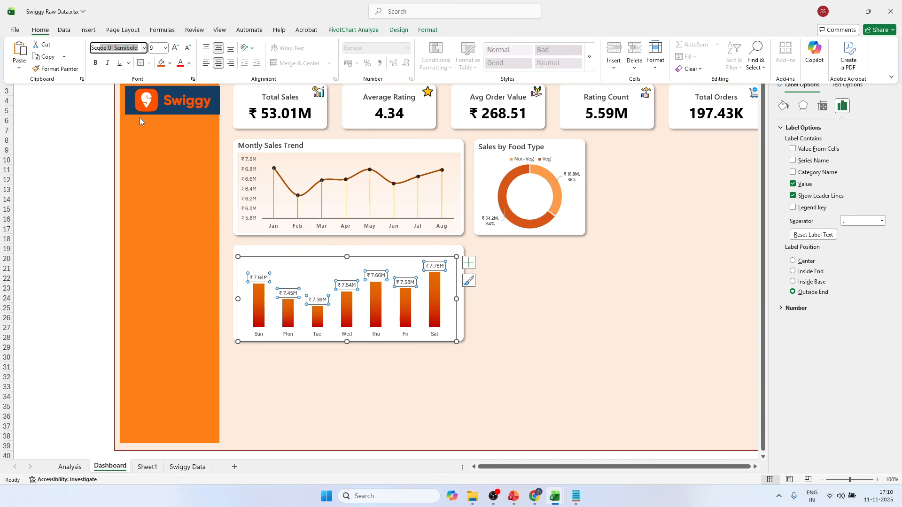
left_click(188, 48)
left_click(188, 48)
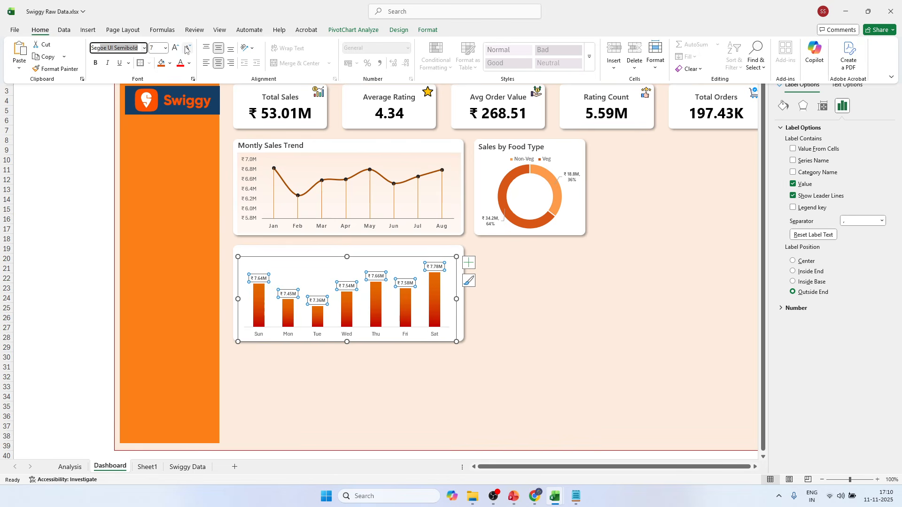
left_click(175, 48)
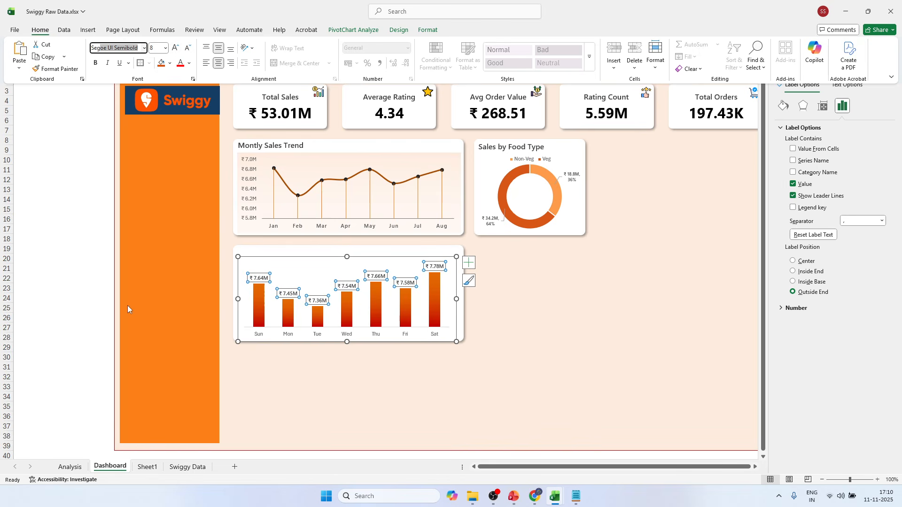
key("ctrl+F1")
left_click(98, 272)
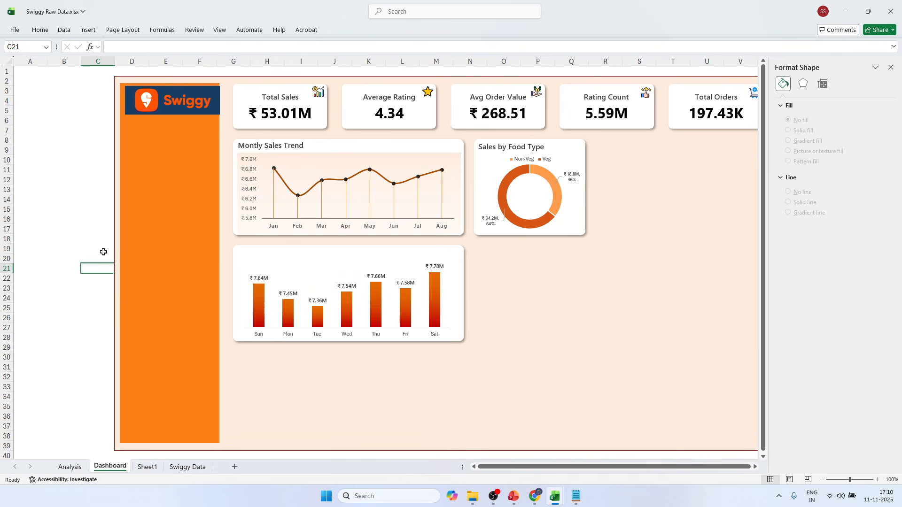
Duplicate the monthly sales trend heading onto the daily sales chart card and change its text to "Daily Sales Trend".
left_click(302, 146)
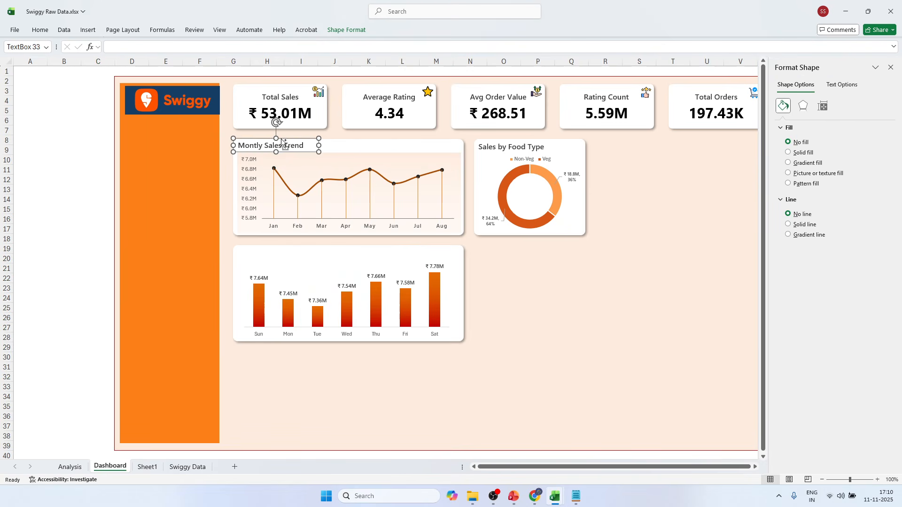
key("ctrl+d")
left_click_drag(287, 146, 286, 246)
double_click(254, 253)
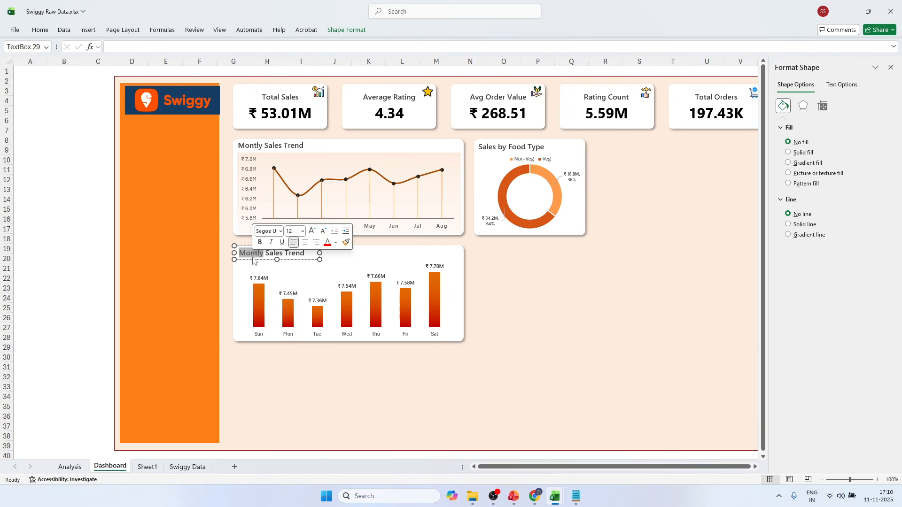
type("Dail")
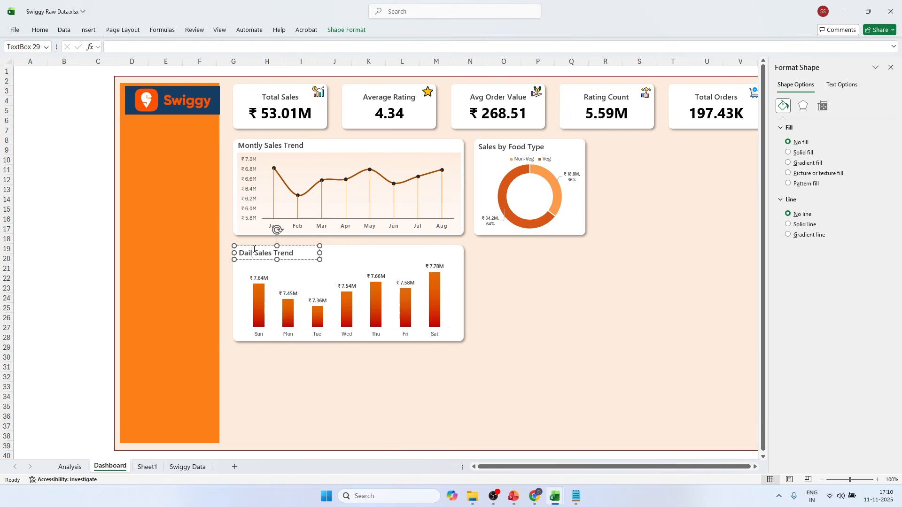
type("y")
left_click(86, 250)
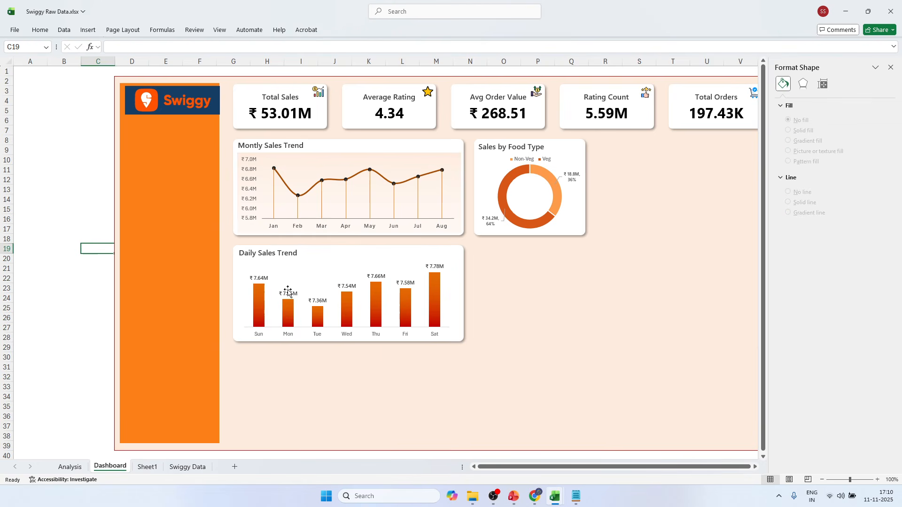
Enlarge the daily sales chart's plot area upward toward its heading and close the formatting pane.
left_click(319, 281)
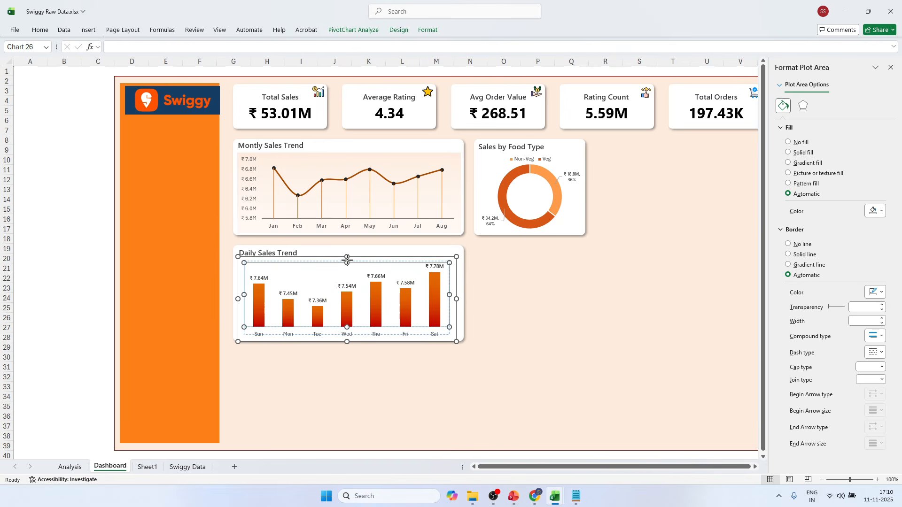
left_click_drag(347, 256, 347, 256)
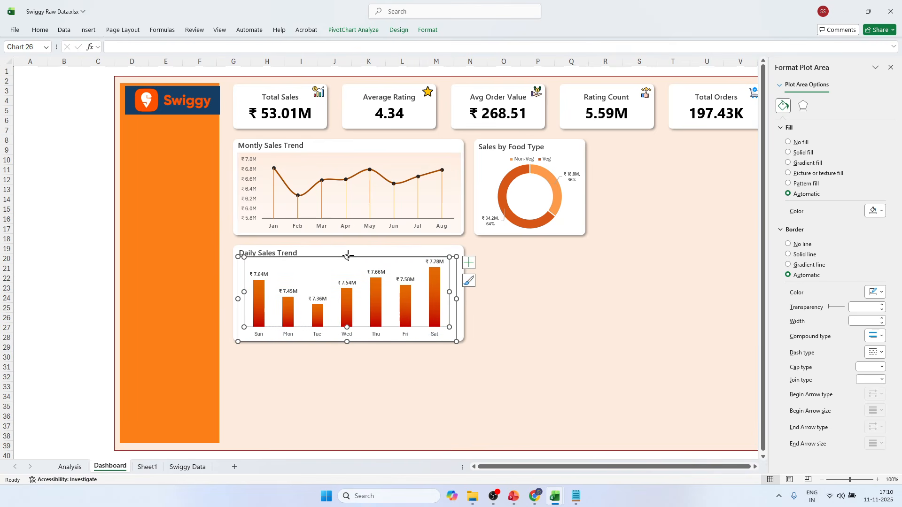
left_click(68, 247)
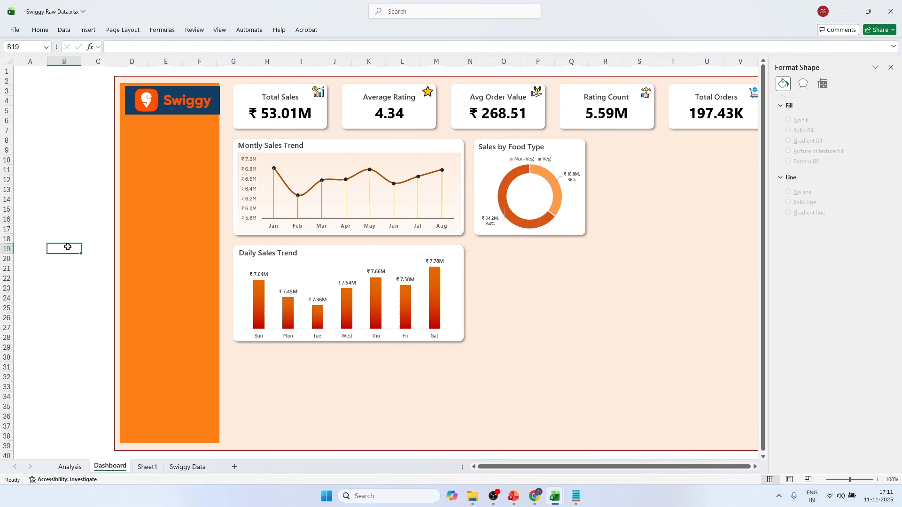
left_click(890, 67)
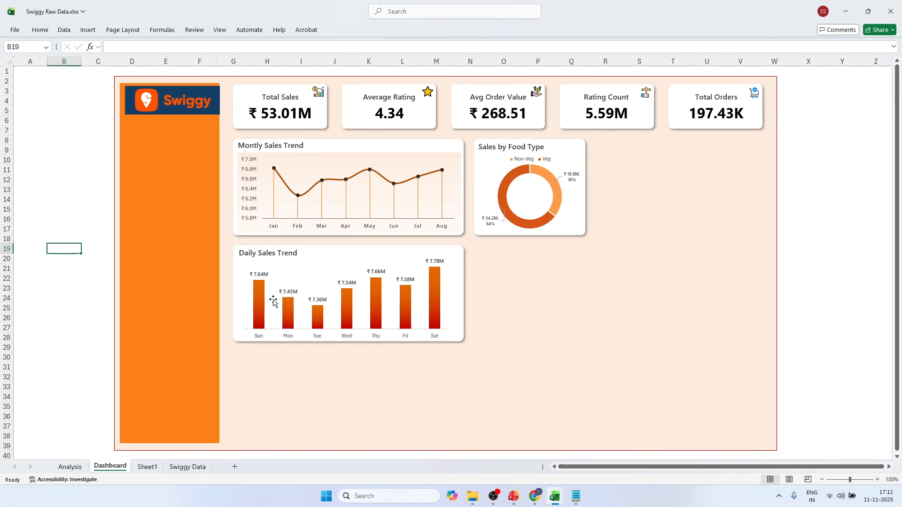
mouse_move(436, 296)
left_click(77, 235)
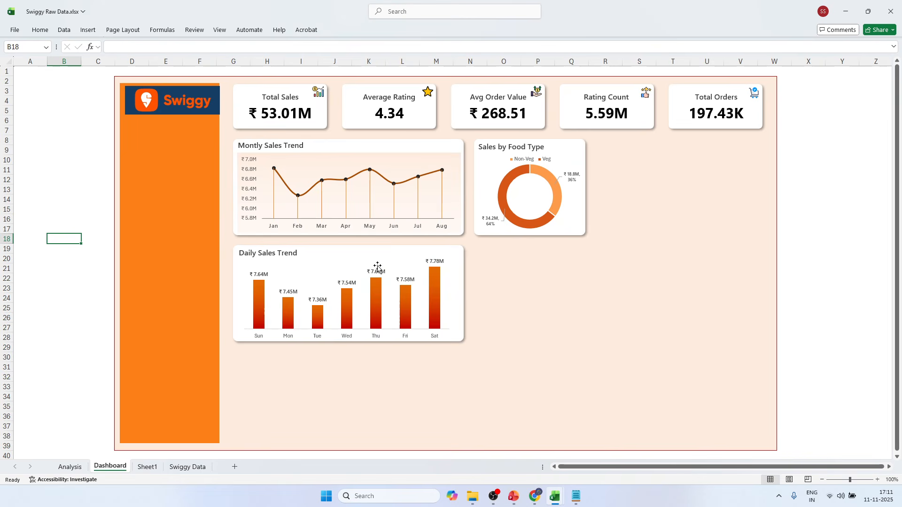
Switch to Swiggy PPT.pptx to review the Quarterly Performance Summary requirement, and return to the Swiggy Raw Data.xlsx dashboard.
mouse_move(371, 300)
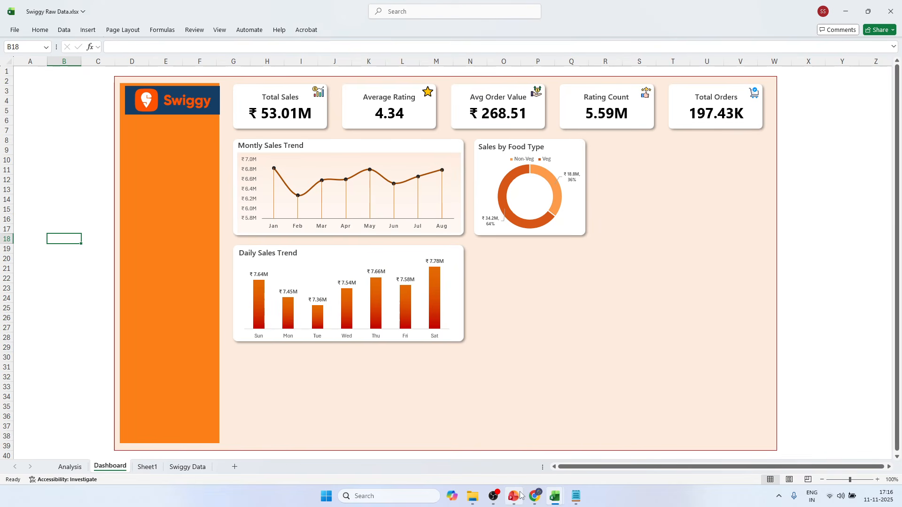
left_click(514, 496)
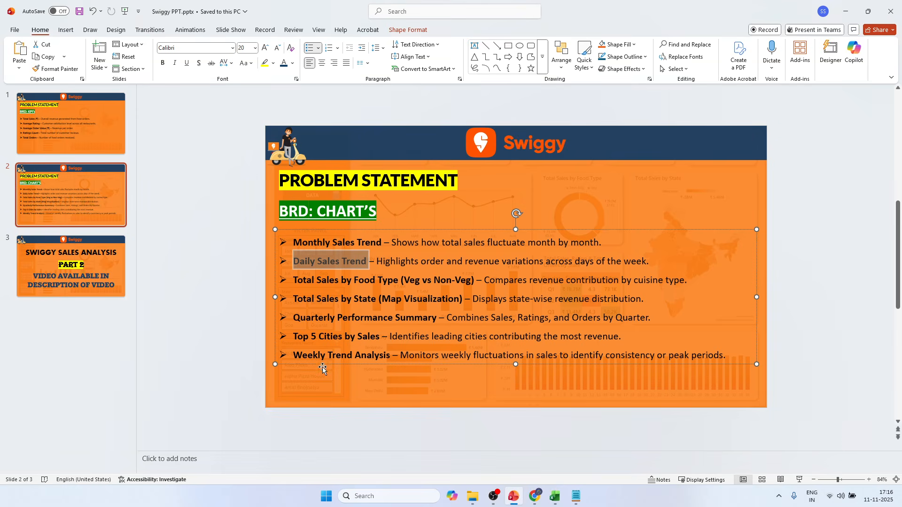
left_click(312, 299)
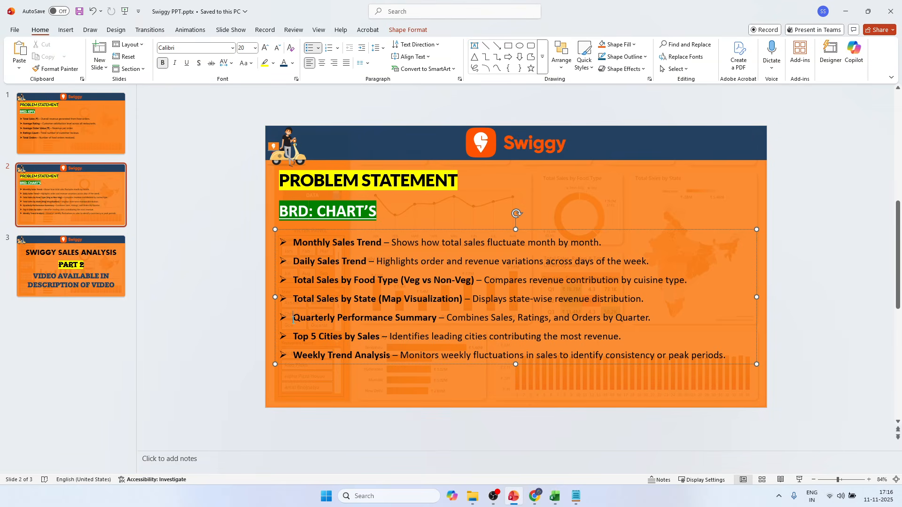
left_click_drag(293, 317, 417, 316)
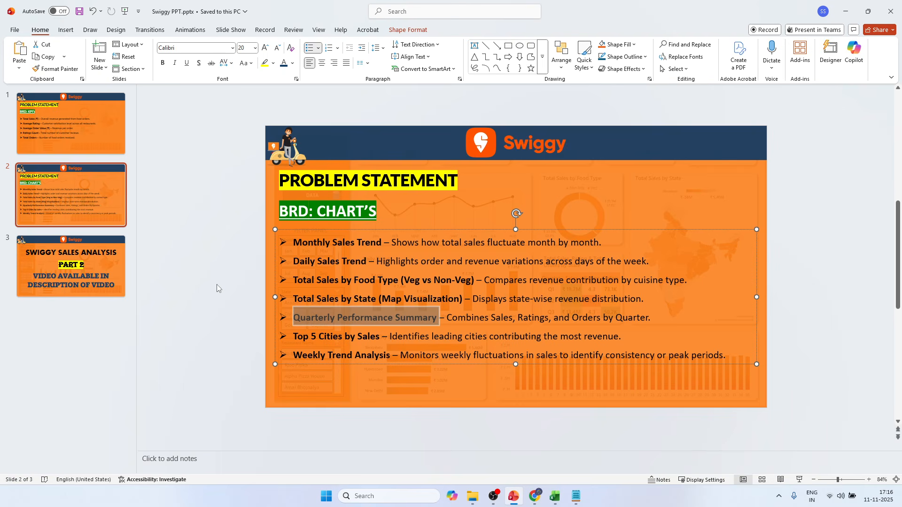
key("alt+Tab")
left_click(109, 275)
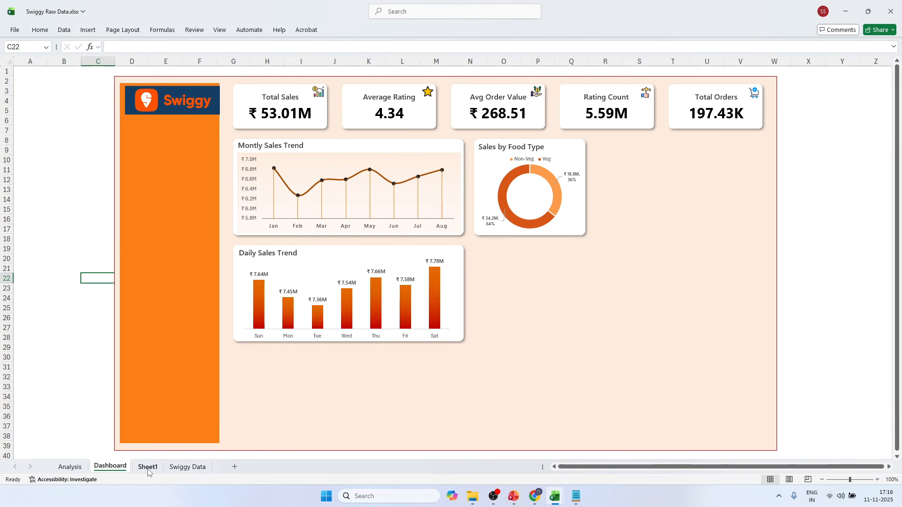
Insert a column before Restaurant Name on the Swiggy Data sheet and name it "Quarter".
left_click(173, 468)
left_click(208, 117)
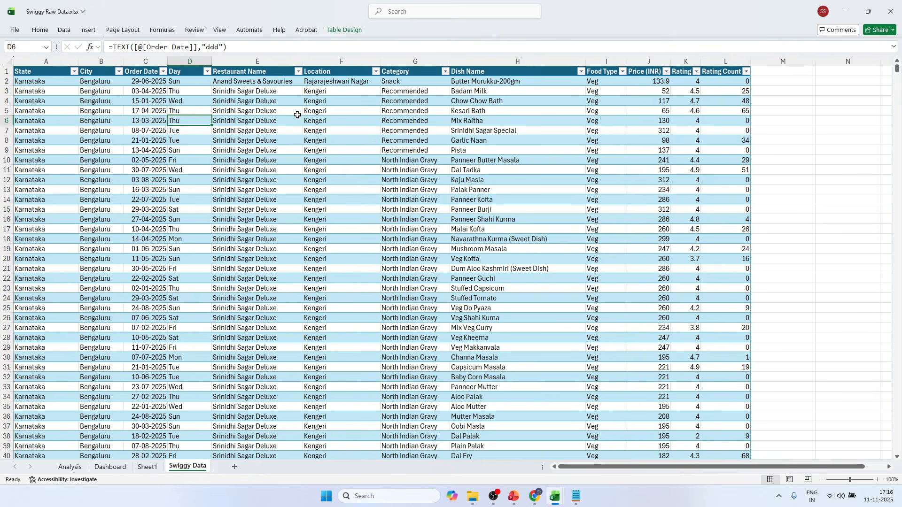
left_click(288, 112)
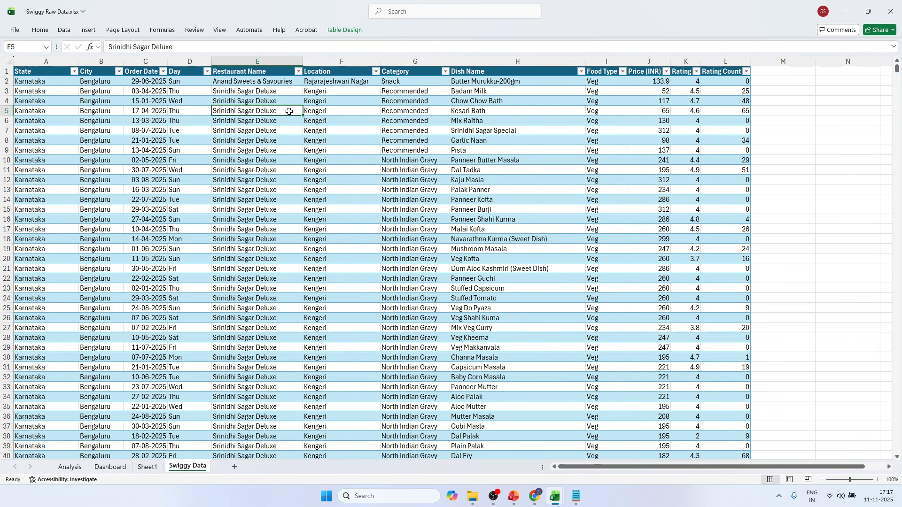
right_click(258, 62)
left_click(286, 157)
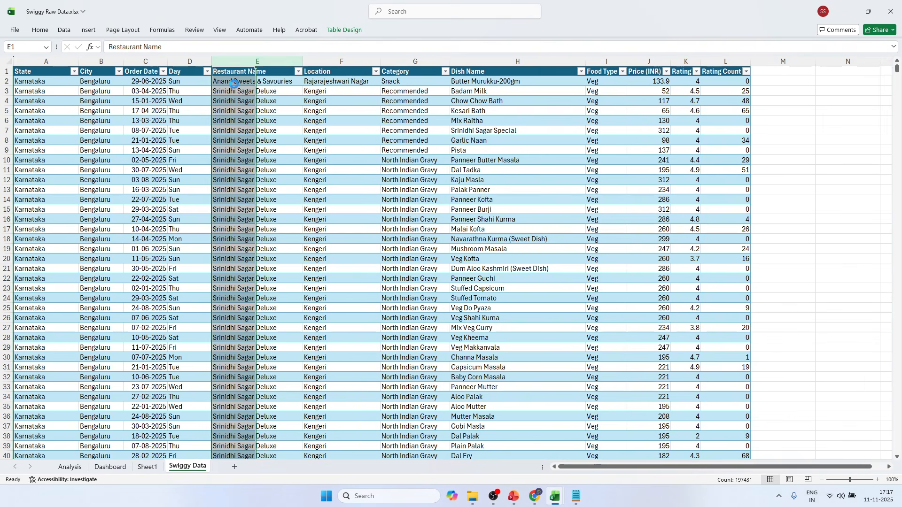
left_click(226, 74)
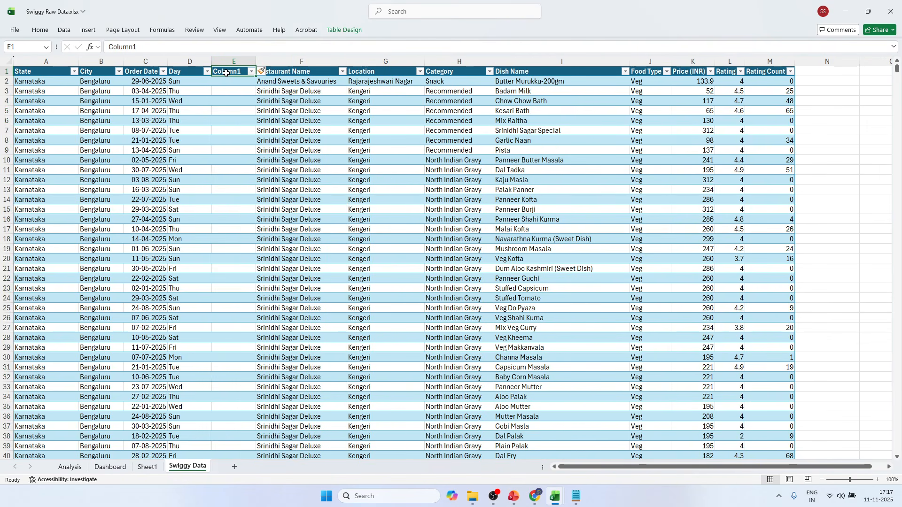
type("Quarter")
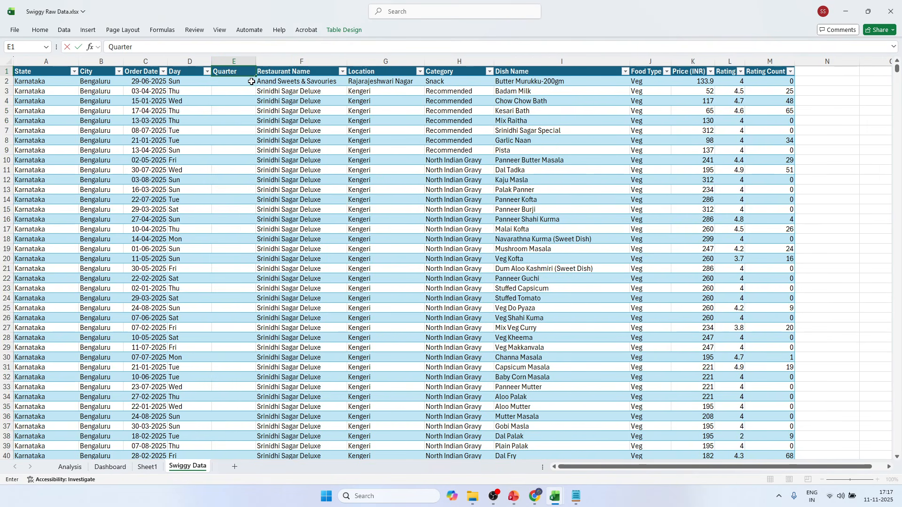
key("Return")
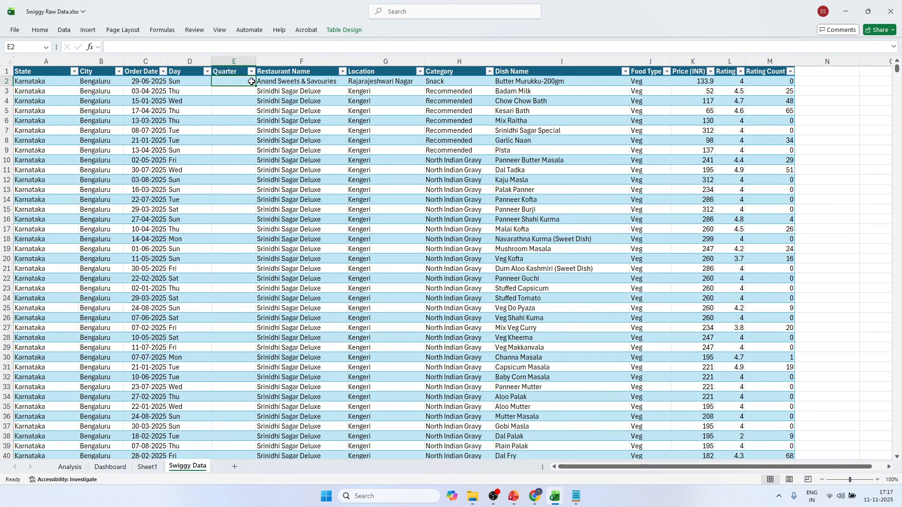
Fill the Quarter column with the formula ="Q"&INT((MONTH([@[Order Date]])-1)/3)+1.
type("=")
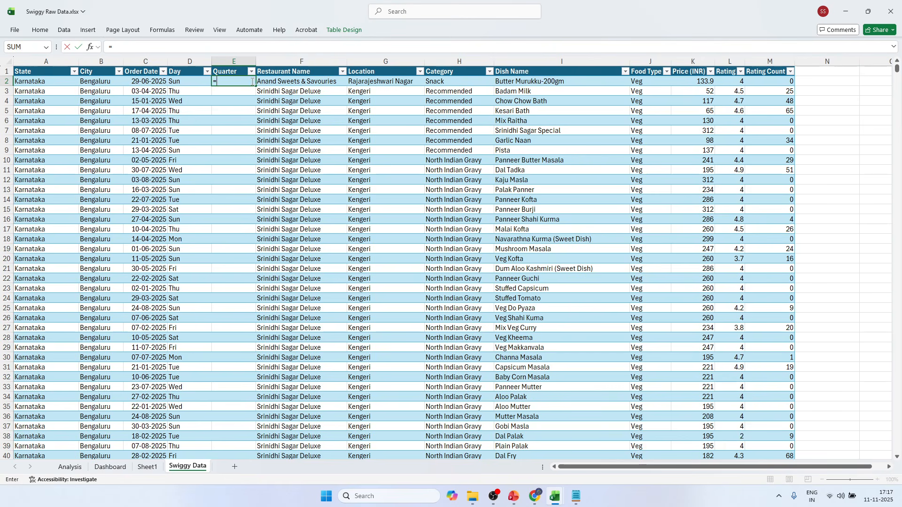
left_click(131, 47)
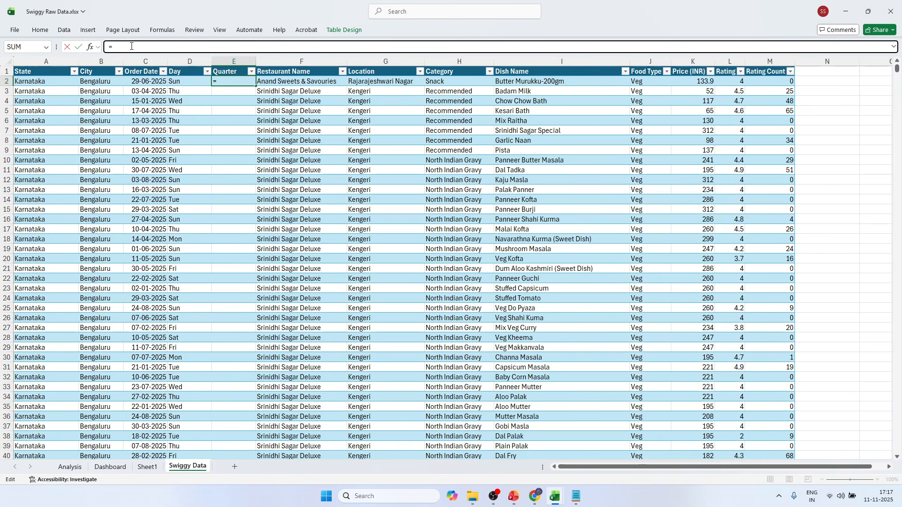
type("\"Q\"&INT(")
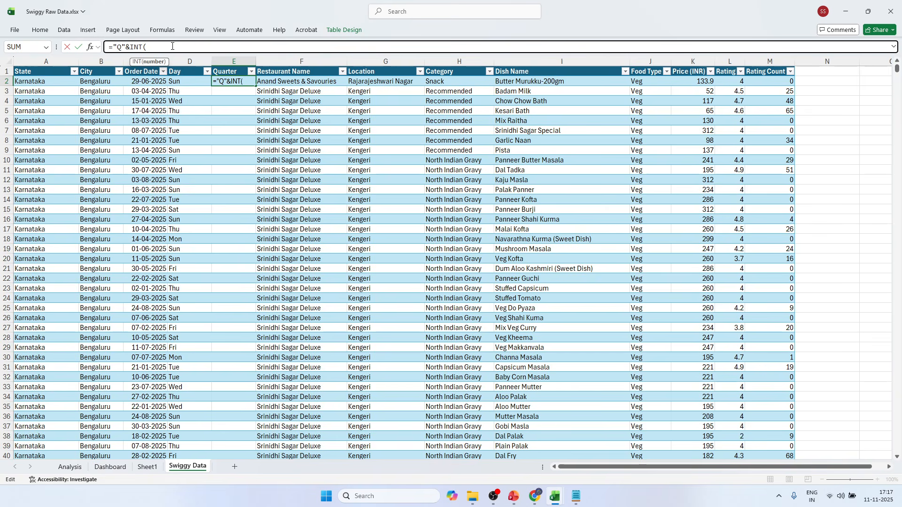
type("MONTH(")
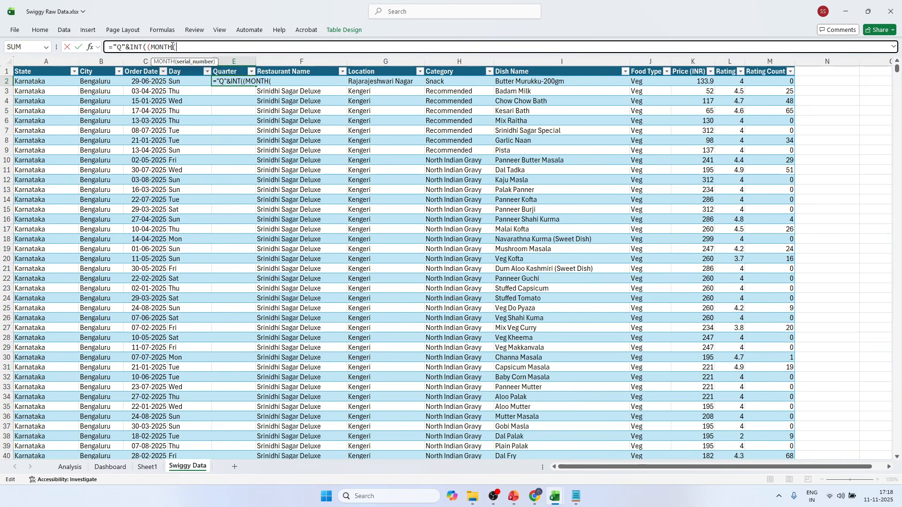
left_click(155, 80)
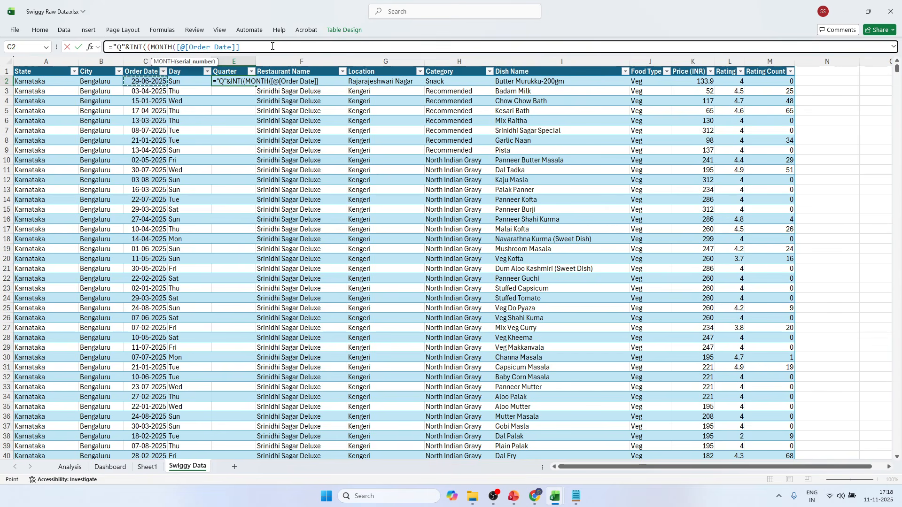
type(")")
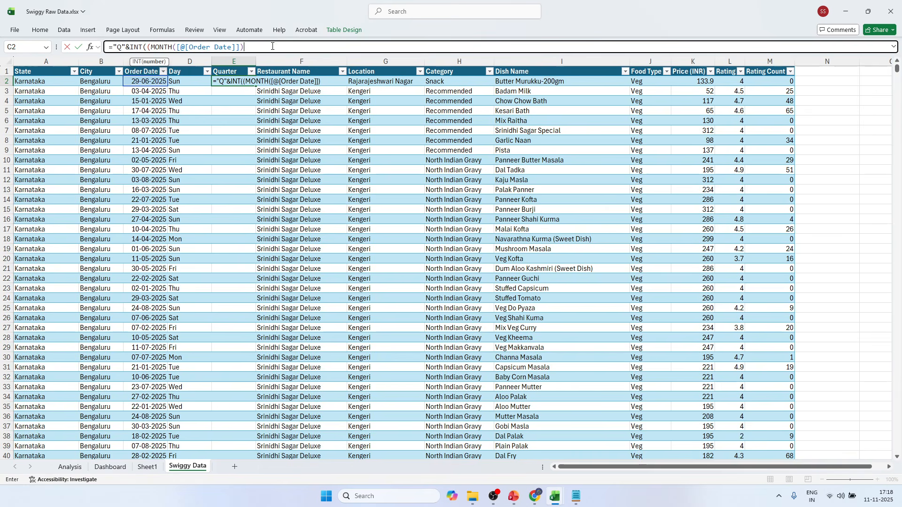
type("-1")
type(")/3)+1")
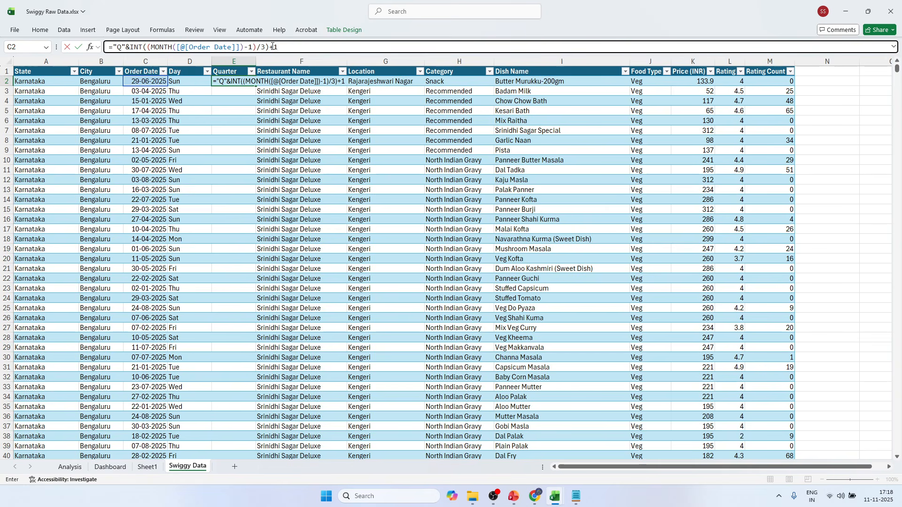
key("Return")
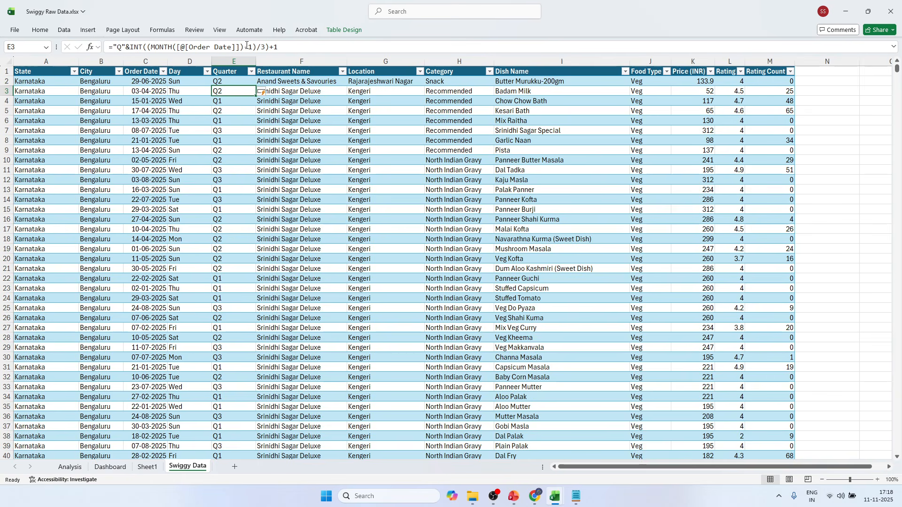
Examine the MONTH part of the Quarter formula in E2 and the order date it refers to.
left_click(230, 81)
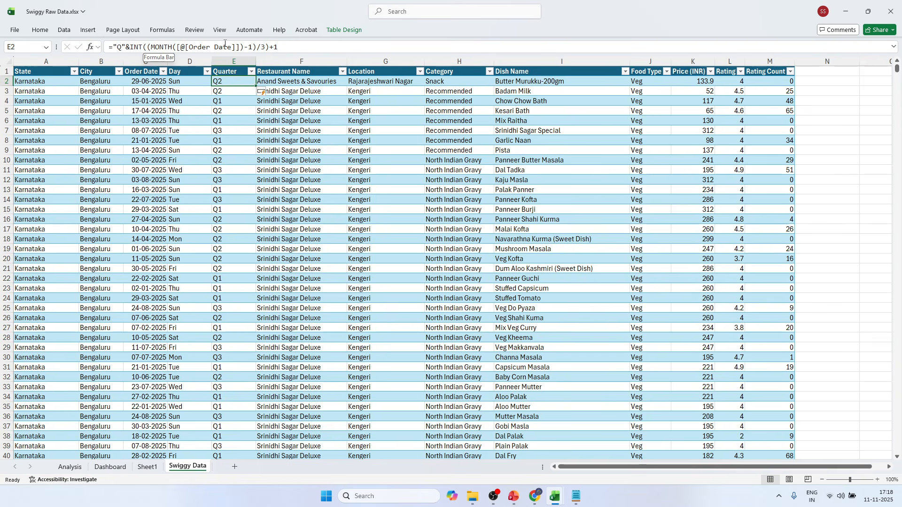
left_click_drag(149, 47, 243, 47)
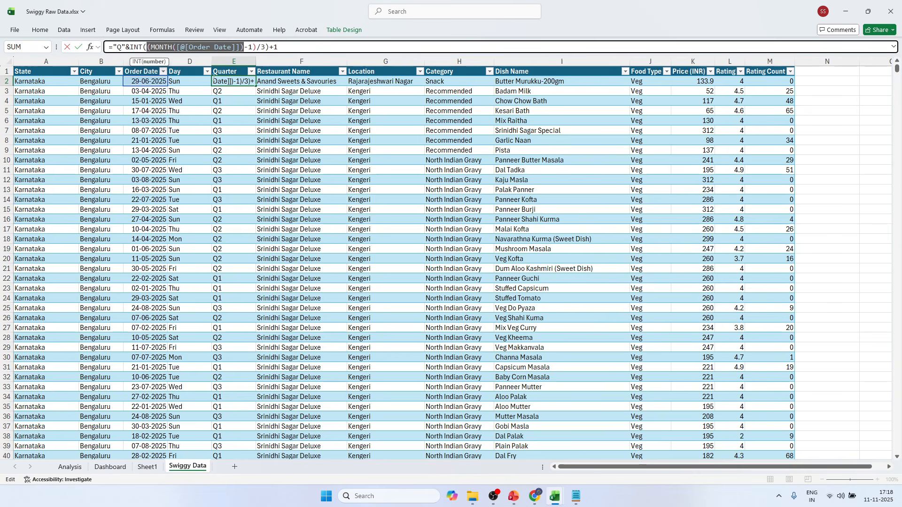
key("Escape")
left_click(170, 81)
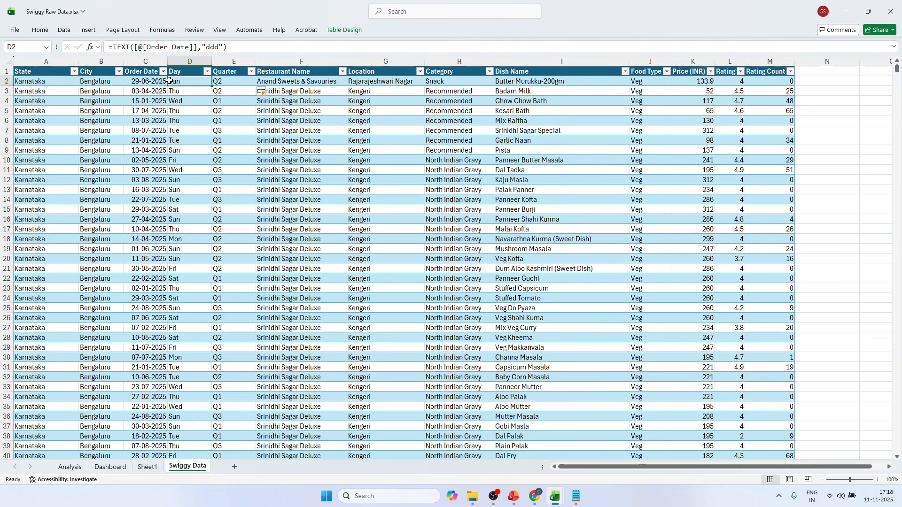
left_click(142, 81)
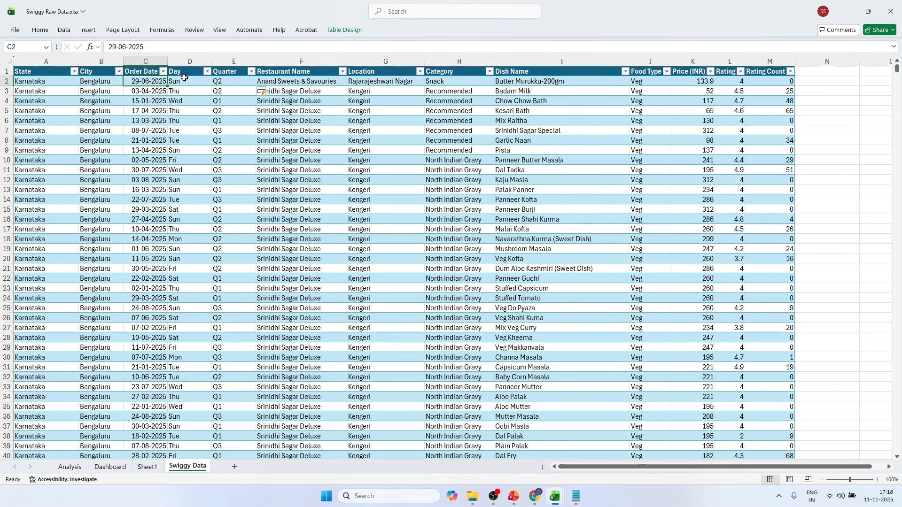
Enter 6 in cell N2 beside the table as the month number of the first row's order date.
left_click(832, 80)
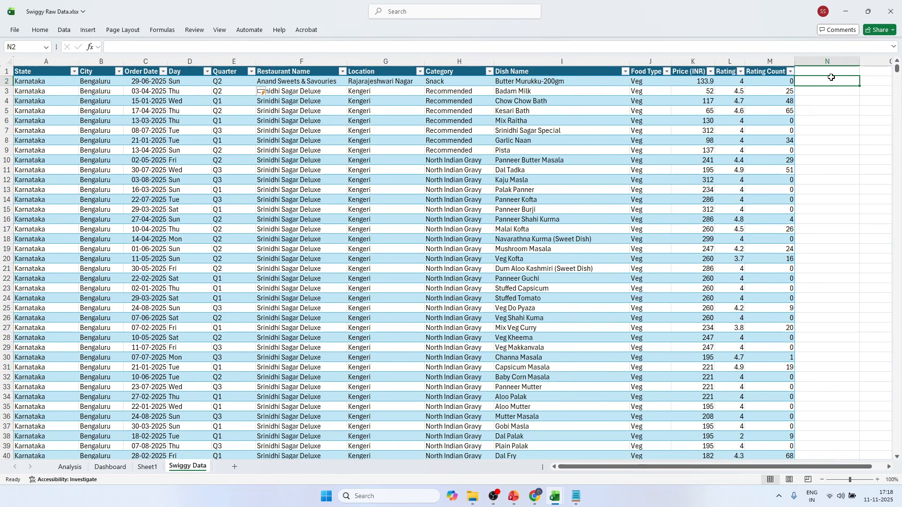
left_click(158, 83)
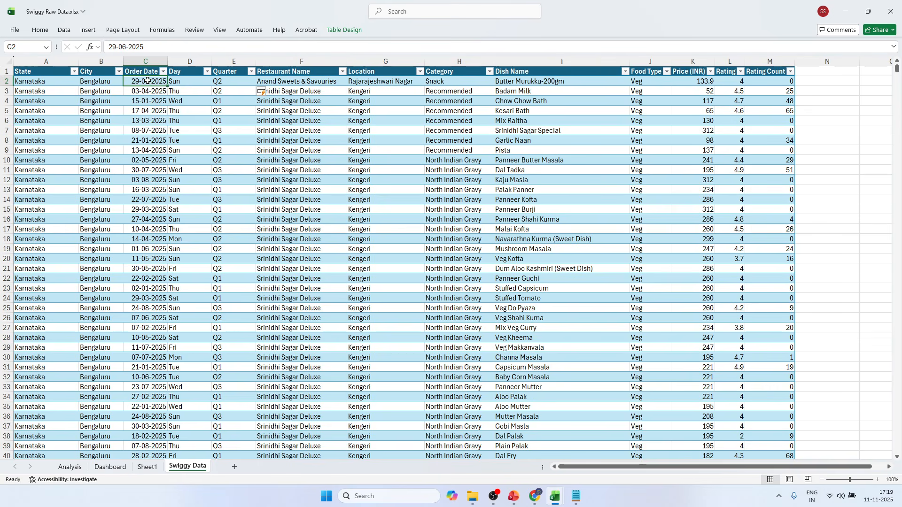
left_click(821, 82)
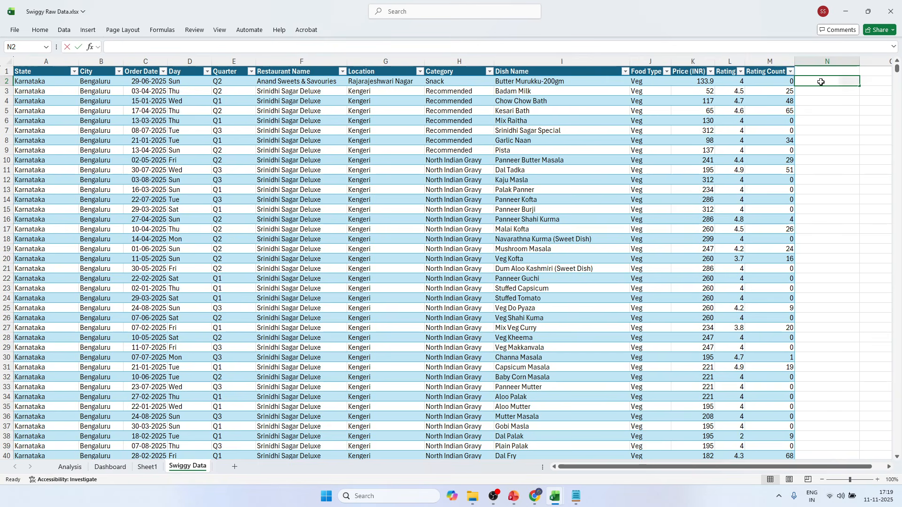
type("6")
left_click(836, 130)
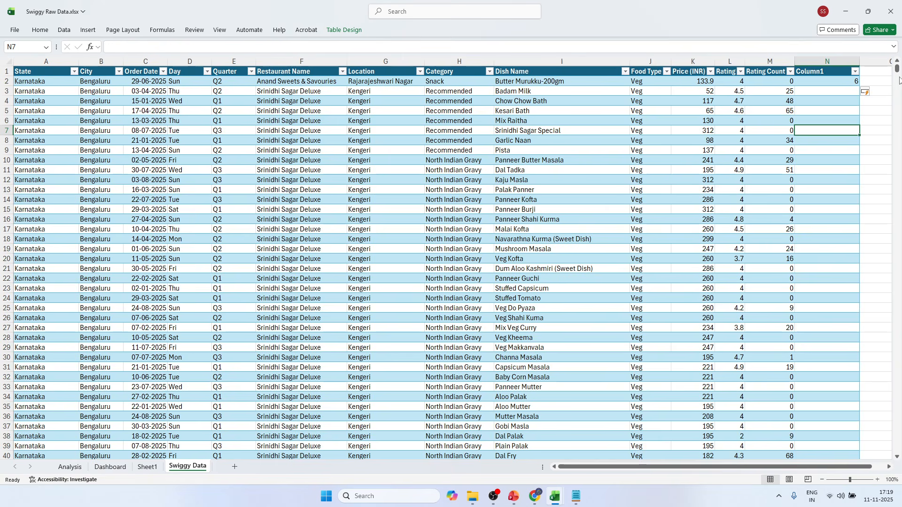
Check the minus 1 in the Quarter formula in E2 and set helper cell N2 to 5.
left_click(227, 79)
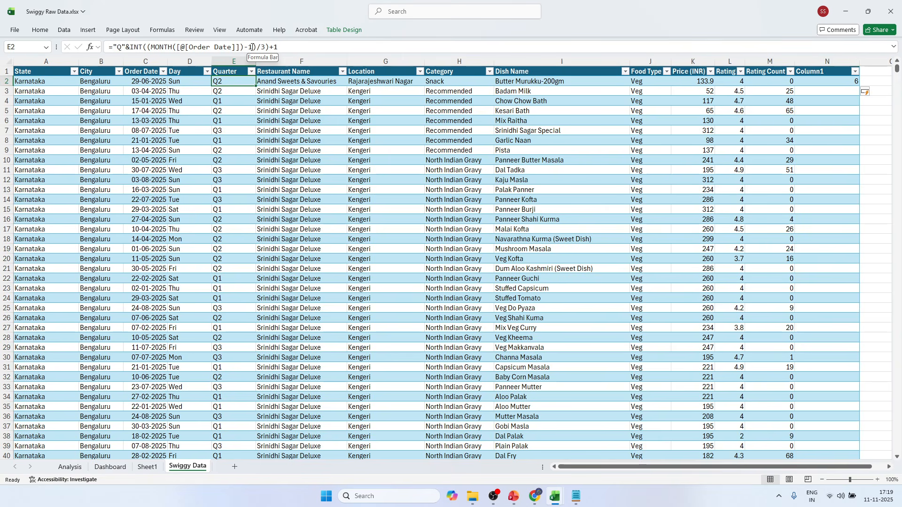
left_click(843, 81)
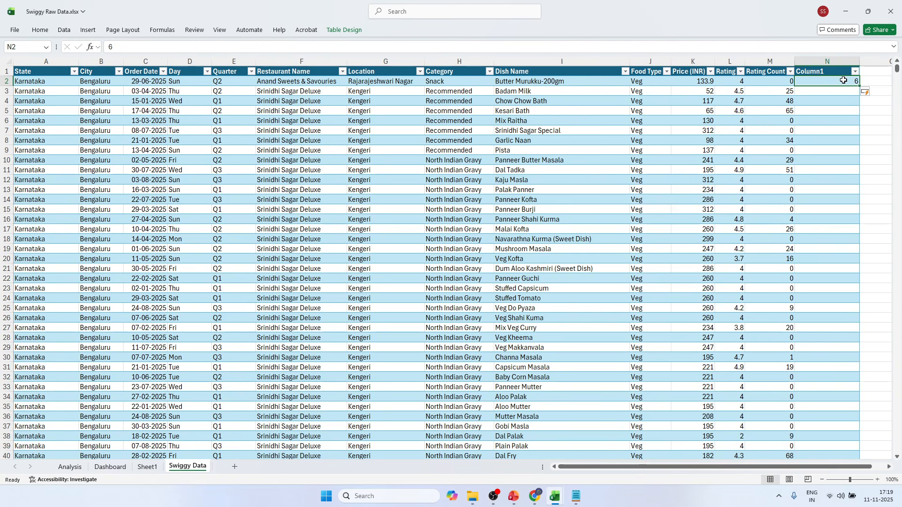
type("5")
left_click(888, 92)
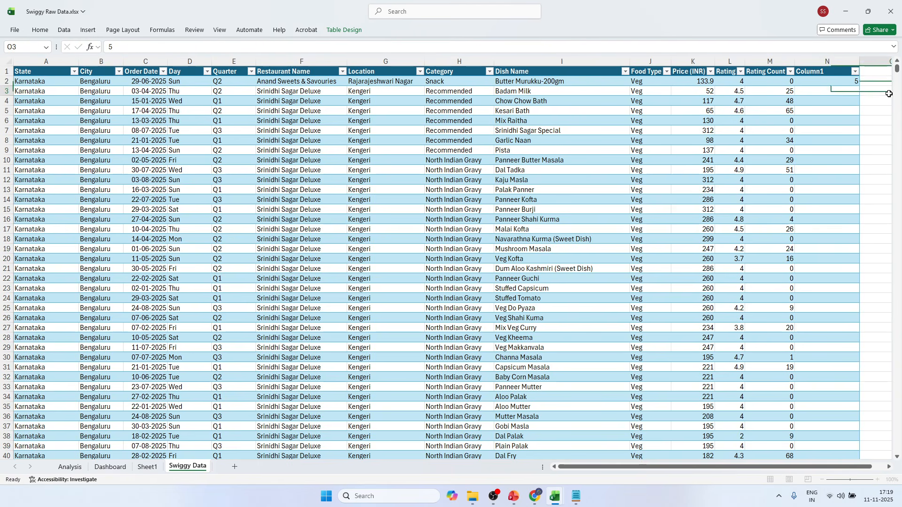
left_click(836, 88)
left_click(826, 79)
Enter =5/3 in helper cell N2 to reproduce the division by 3 in the Quarter formula.
left_click(226, 81)
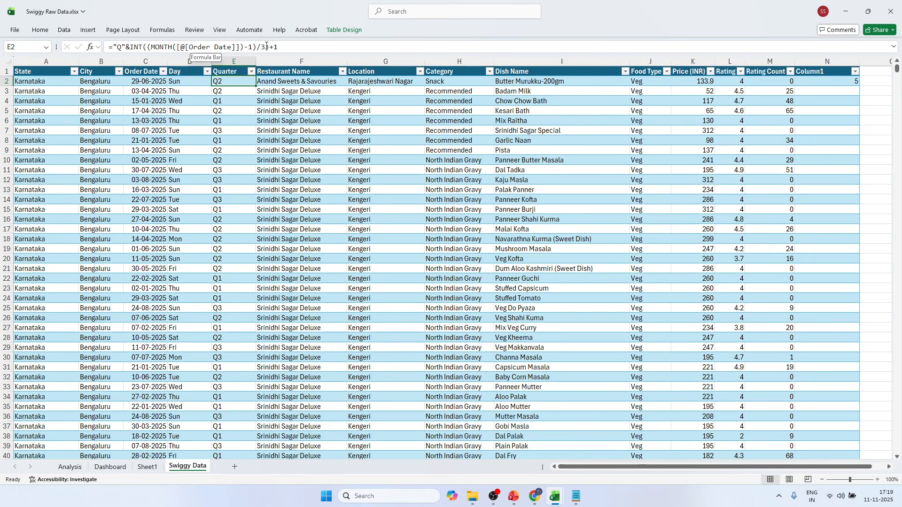
left_click(833, 83)
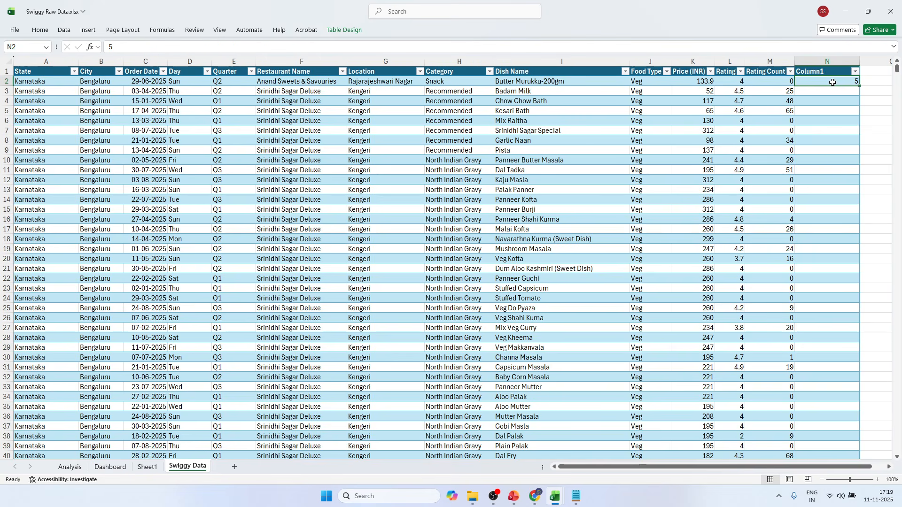
double_click(832, 82)
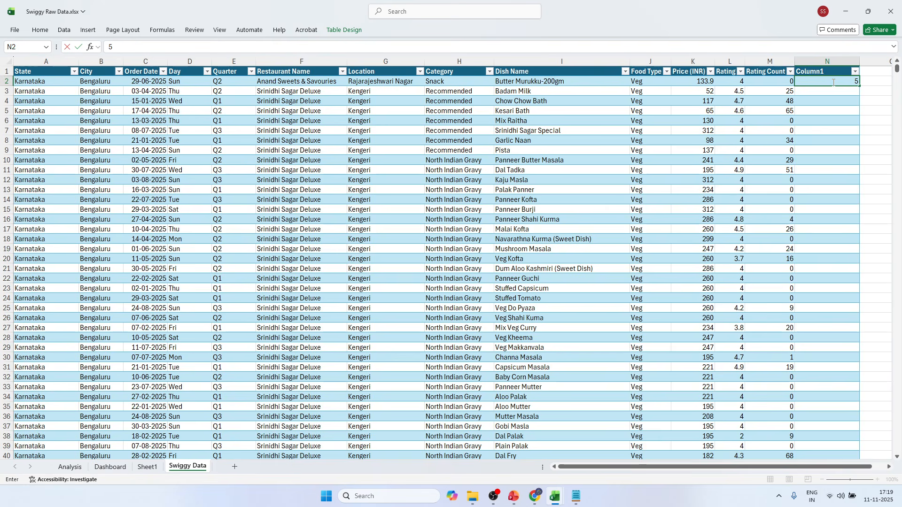
type("=5/3")
key("Return")
left_click(835, 81)
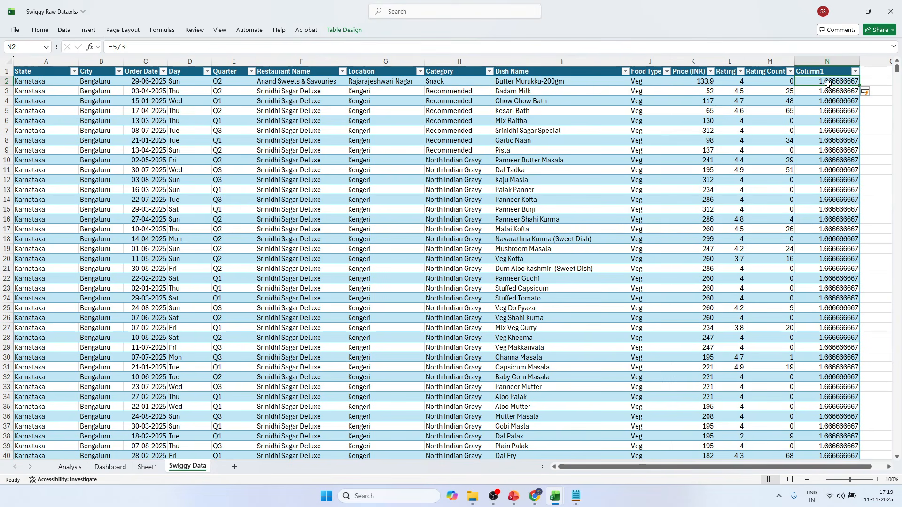
Examine the INT function and its argument in the Quarter formula in E2, leaving the formula unedited.
left_click(218, 82)
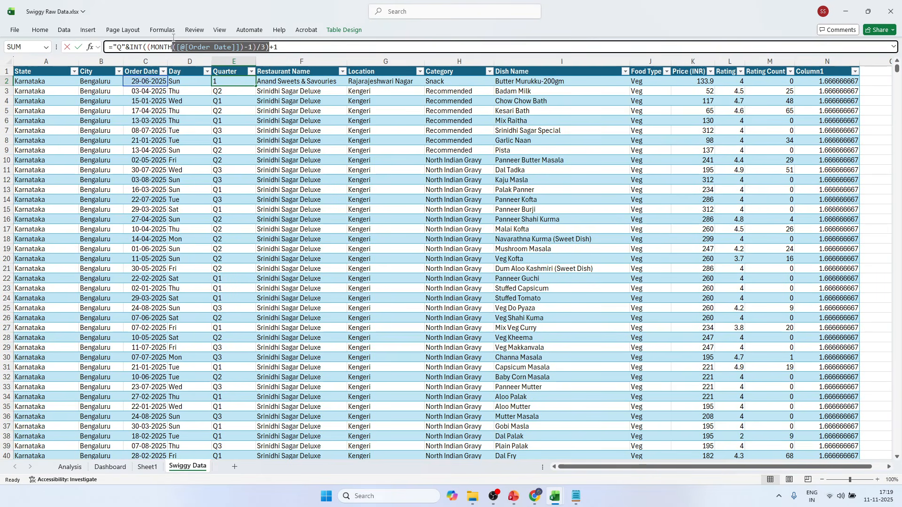
left_click_drag(269, 46, 144, 44)
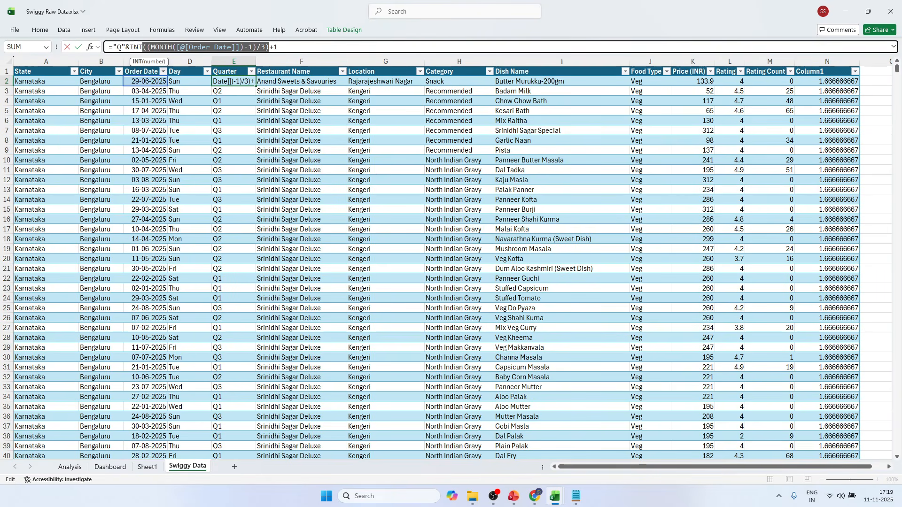
double_click(136, 46)
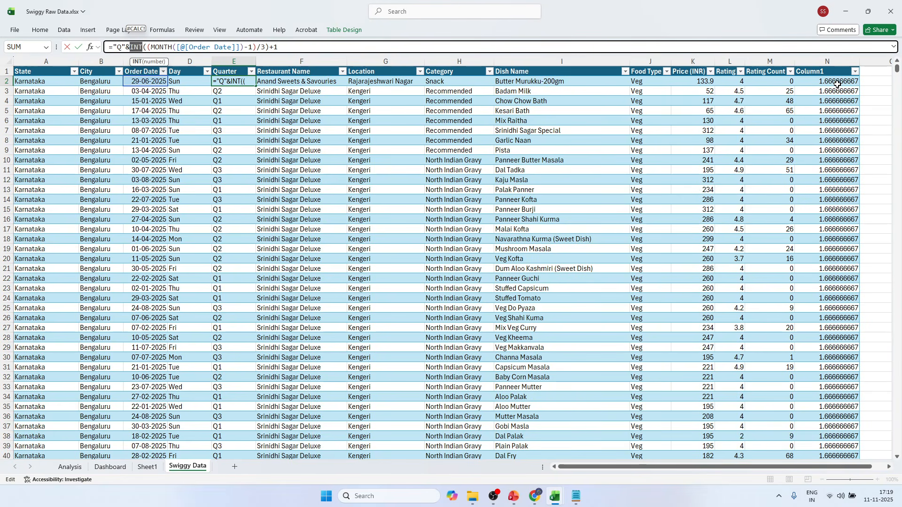
left_click(854, 83)
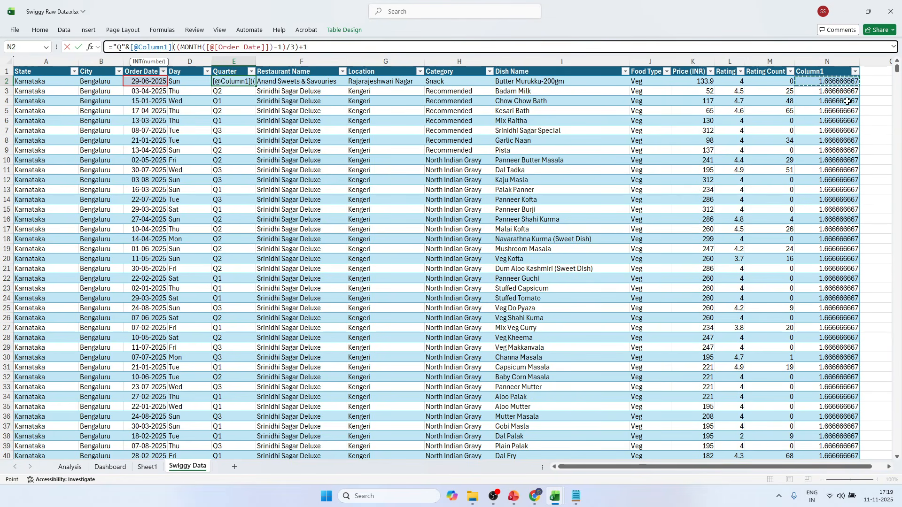
key("Escape")
Set helper cell N2 to 1, the whole-number part of the division.
left_click(823, 80)
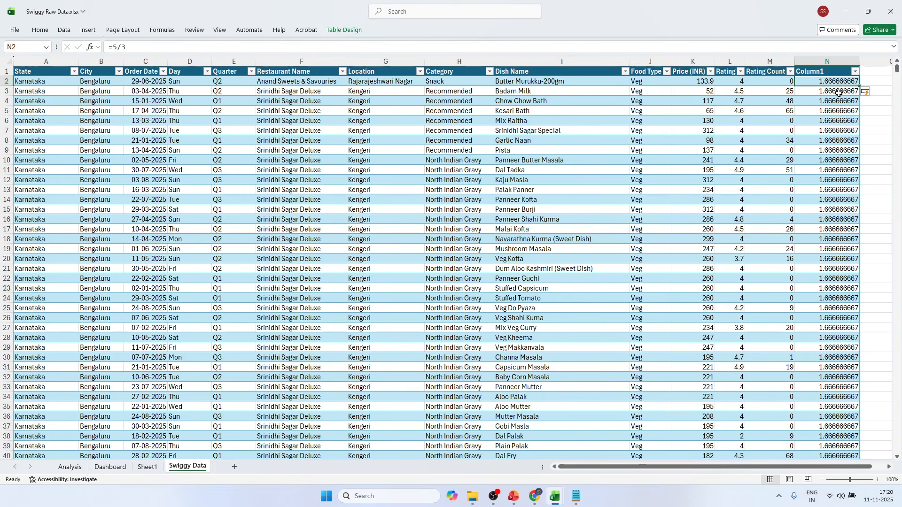
type("1")
key("Return")
key("Return")
left_click(840, 82)
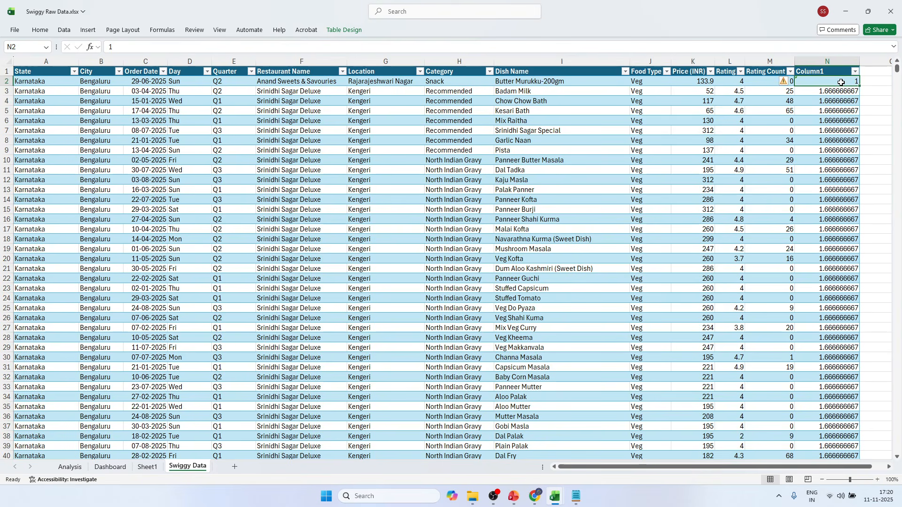
left_click(864, 81)
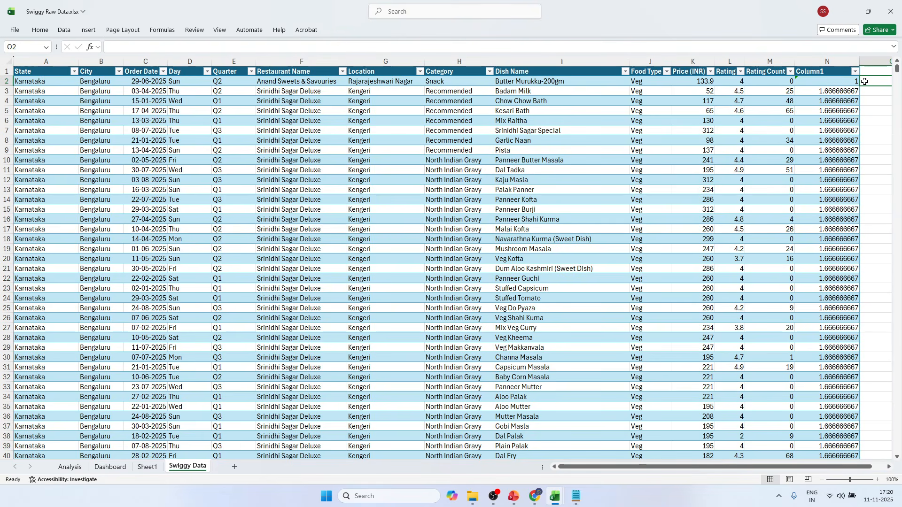
left_click(855, 84)
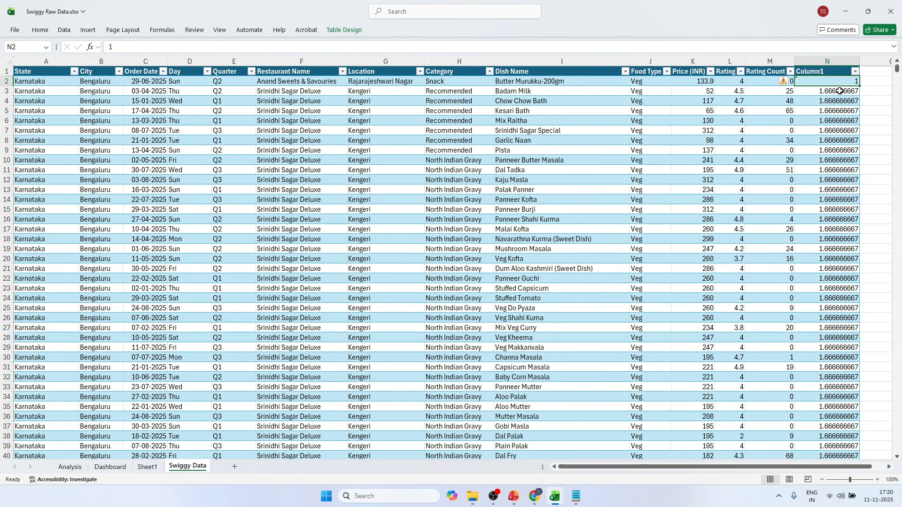
left_click(840, 91)
left_click(835, 82)
Check the plus 1 at the end of the Quarter formula in E2 and set helper cell N2 to 2.
left_click(233, 83)
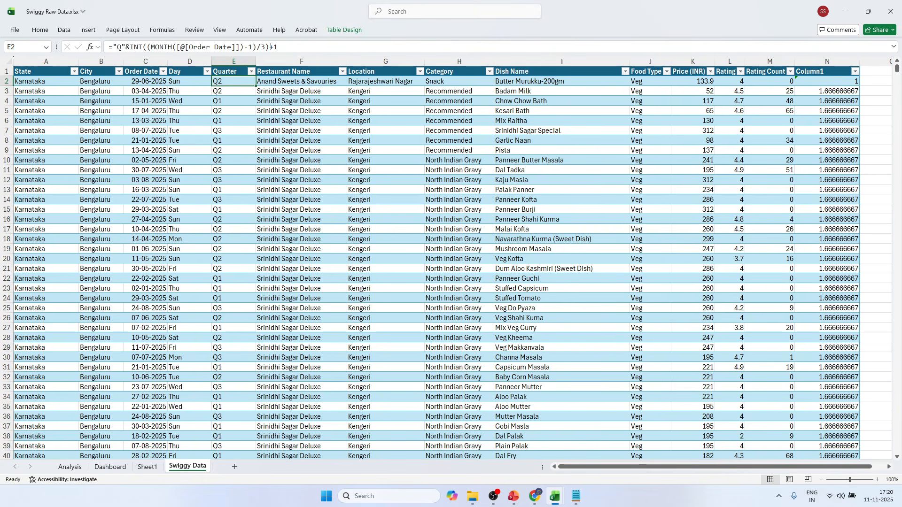
left_click_drag(270, 47, 134, 47)
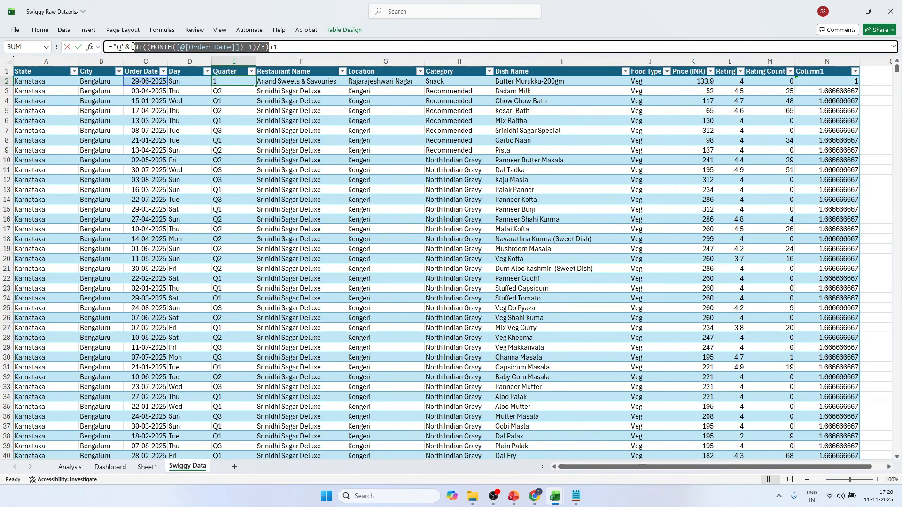
left_click(275, 47)
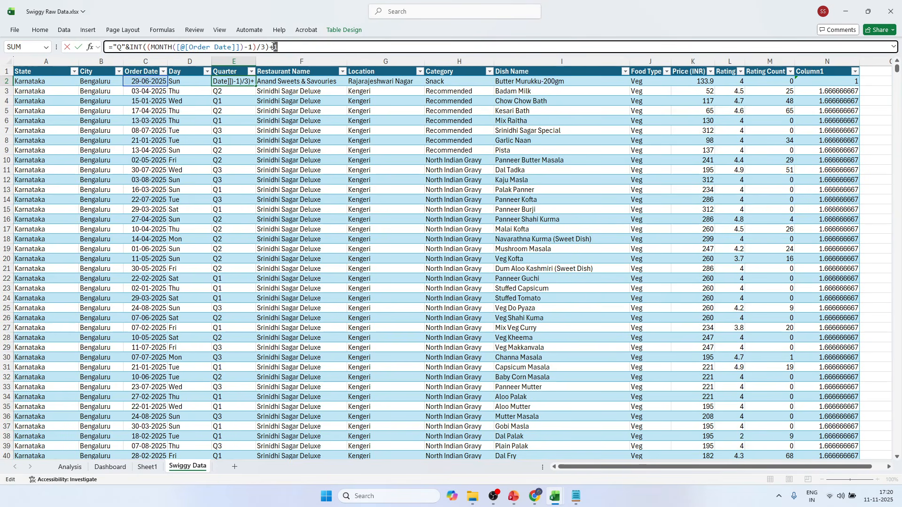
left_click(841, 83)
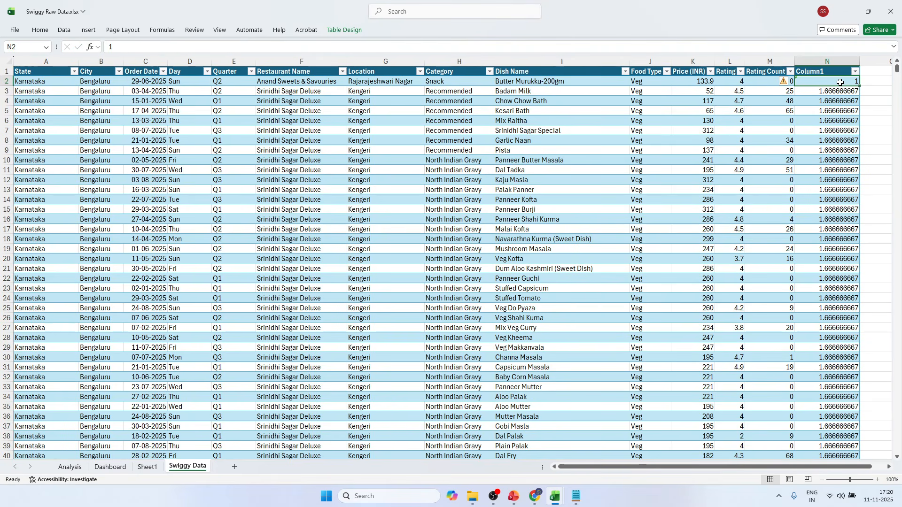
type("12")
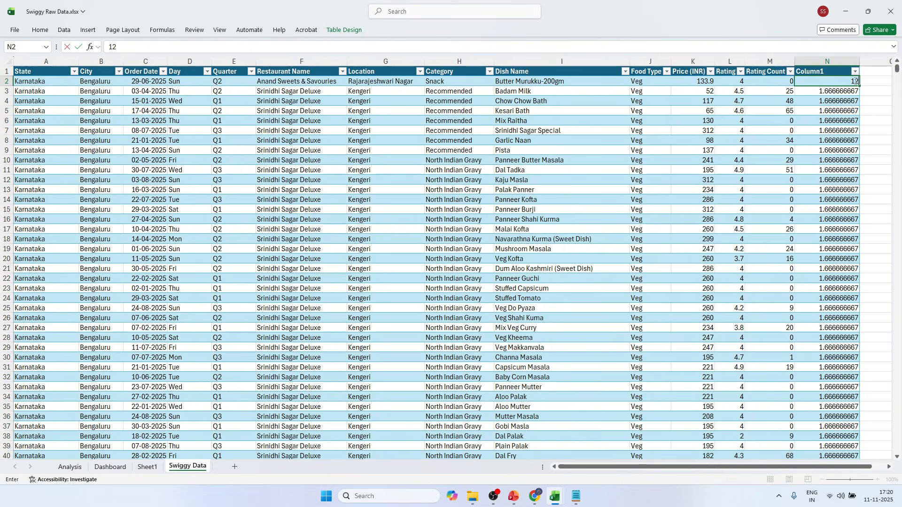
left_click(886, 89)
left_click(231, 81)
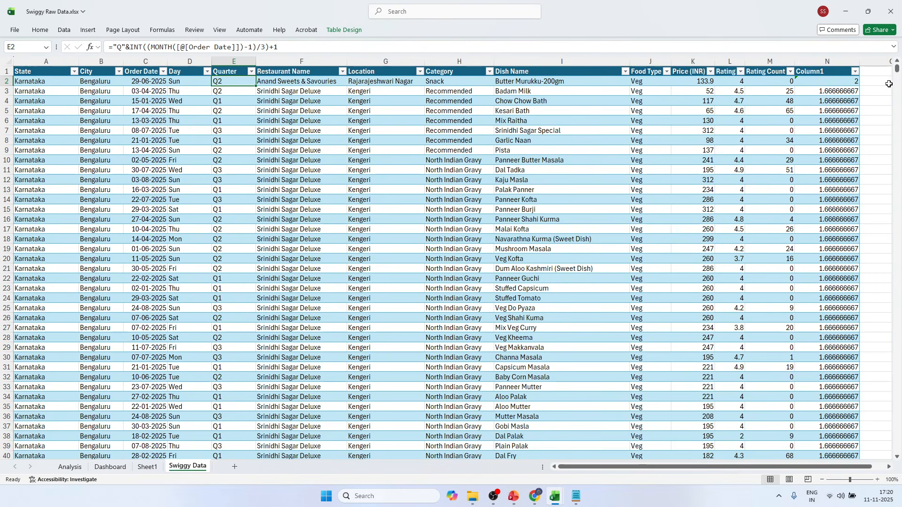
Delete the helper column N (Column1) from the Swiggy Data sheet and review the Quarter column.
left_click(827, 62)
right_click(830, 62)
key("Escape")
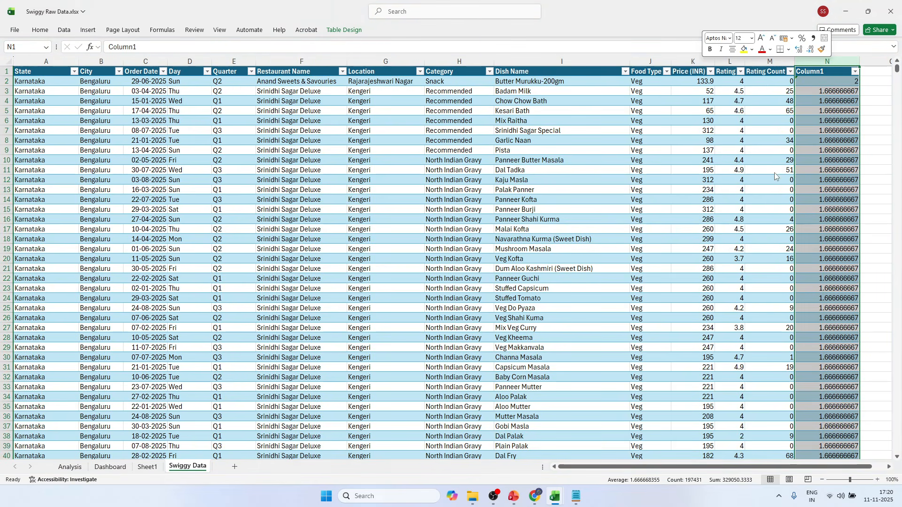
key("ctrl+minus")
left_click(831, 157)
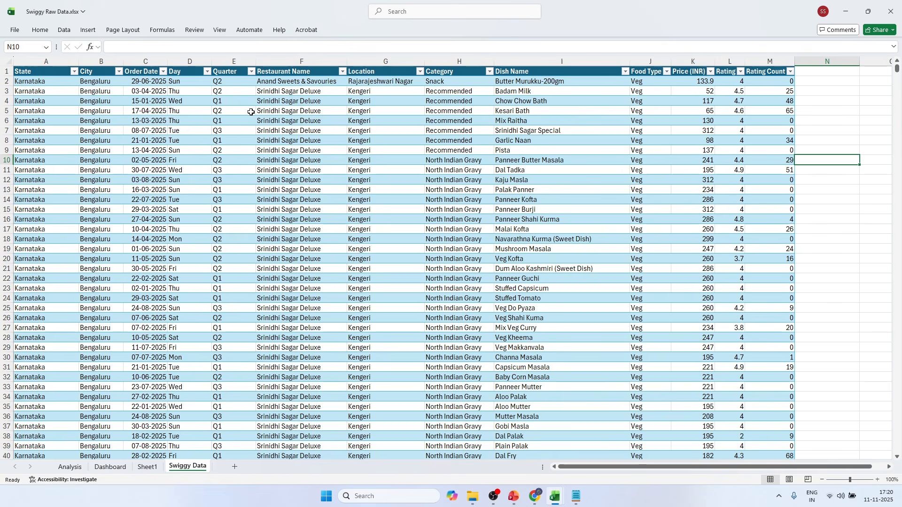
left_click(220, 81)
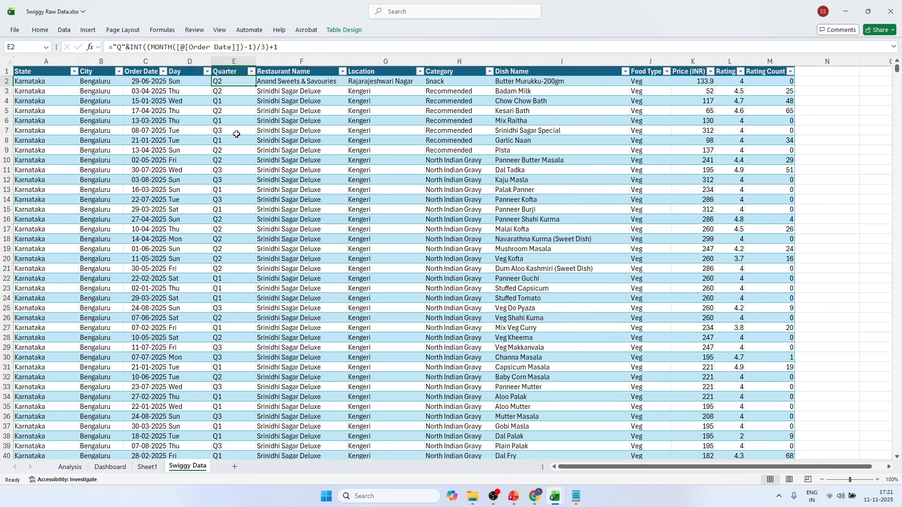
left_click(252, 61)
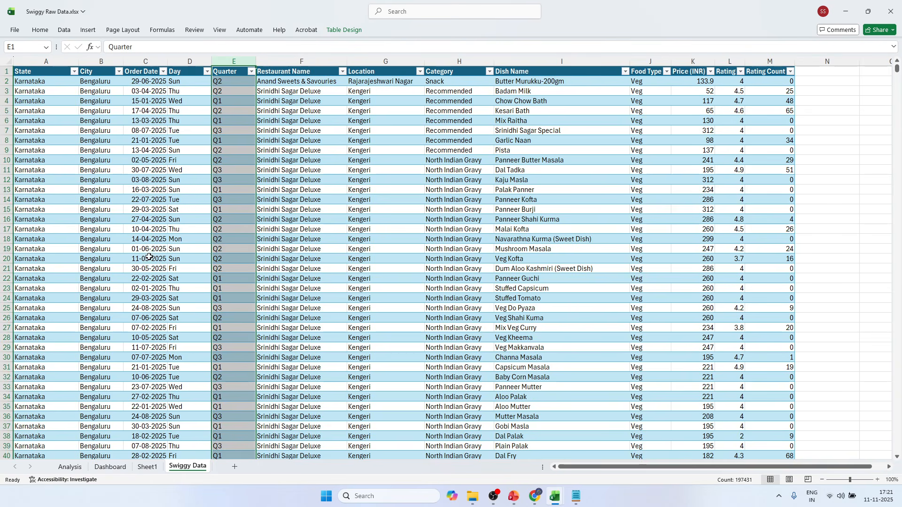
On the Analysis sheet, fill B36:C36 above the weekday pivot table yellow, merge and center it, and enter the heading "Daily Trend".
left_click(84, 468)
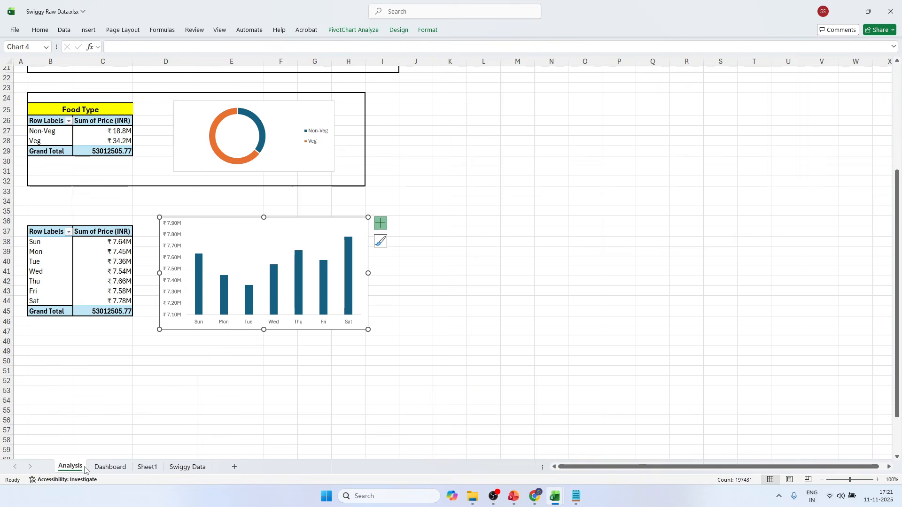
left_click(102, 377)
left_click_drag(45, 220, 102, 221)
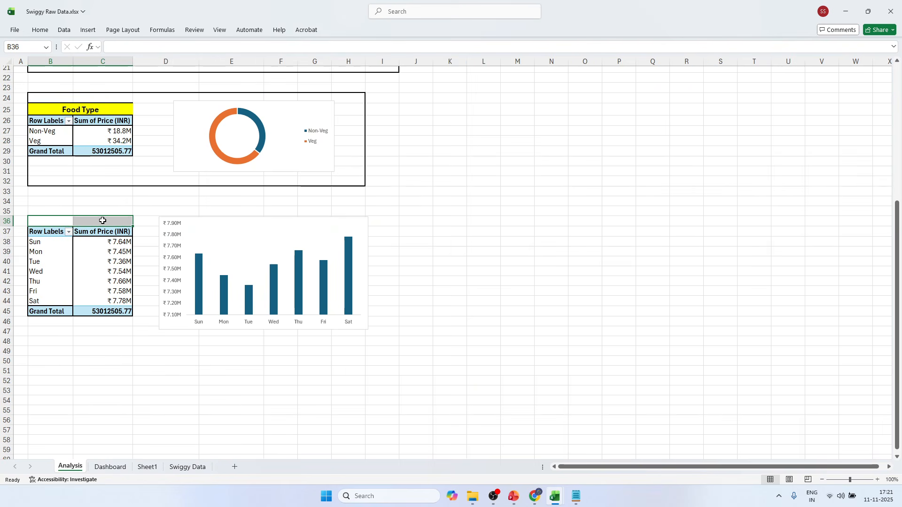
left_click(41, 31)
left_click(161, 63)
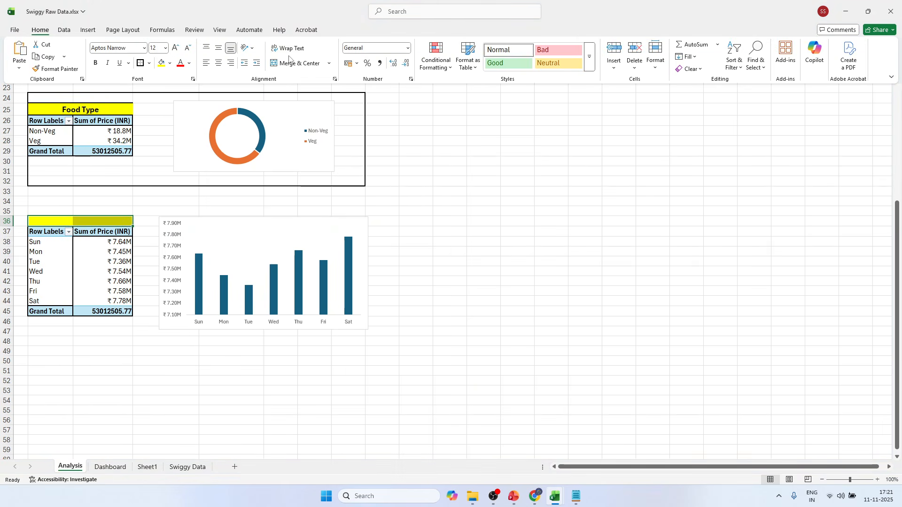
left_click(292, 63)
double_click(71, 221)
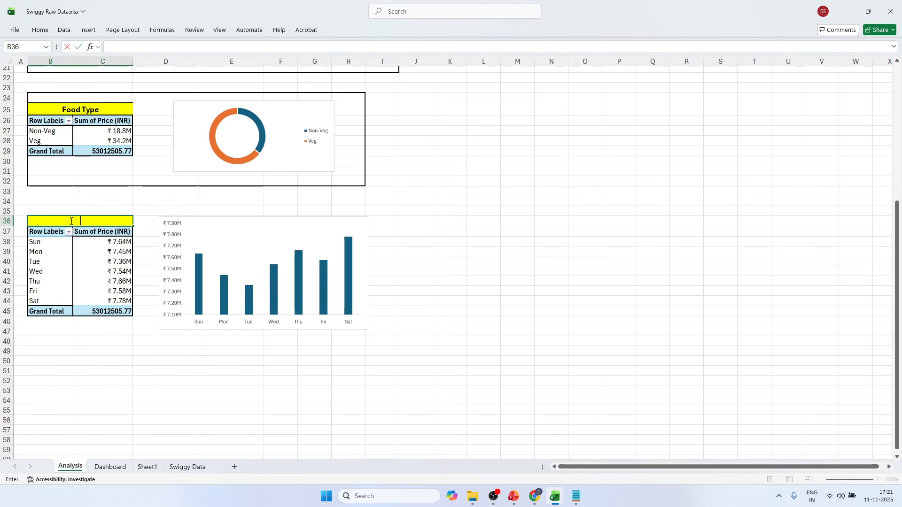
type("Daily Trend")
left_click(159, 201)
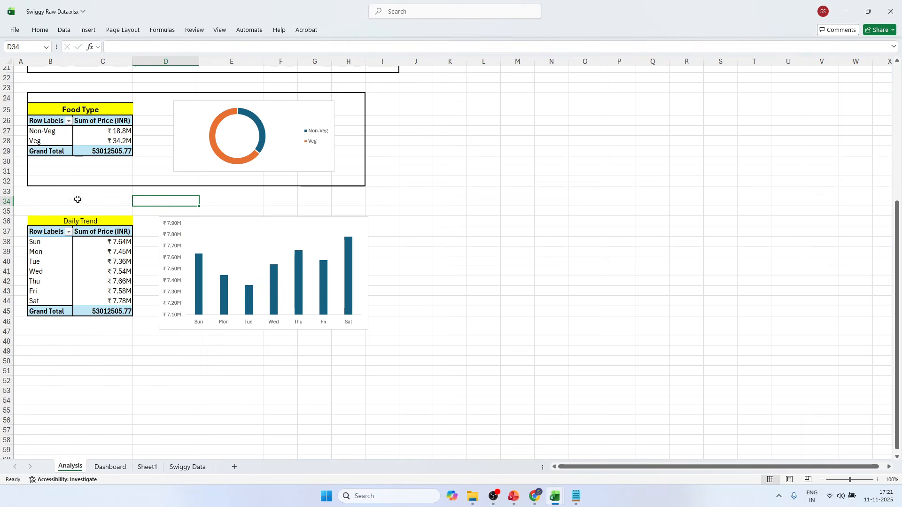
Make the Daily Trend heading bold and increase its font size by two increments.
left_click(77, 218)
left_click(40, 29)
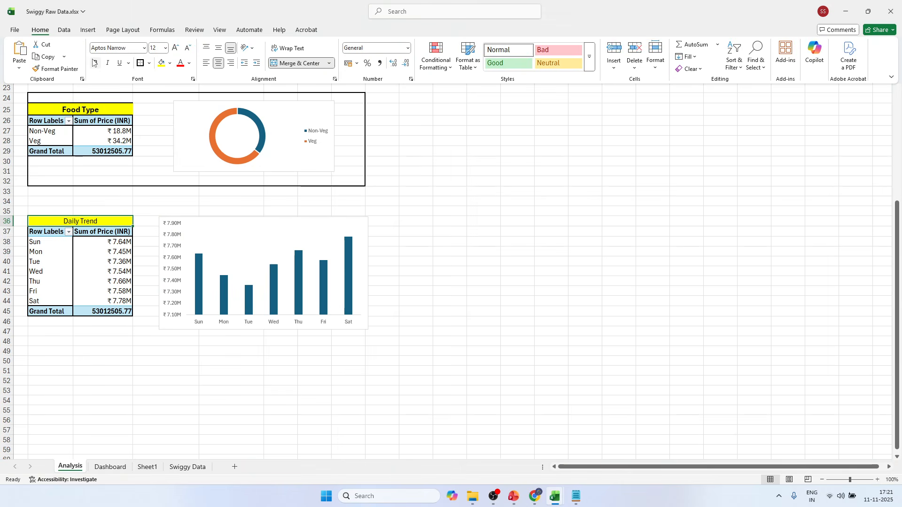
left_click(95, 63)
left_click(175, 48)
left_click(175, 48)
Add an outside border around B35:I47, enclosing the Daily Trend pivot table and its chart.
left_click(47, 209)
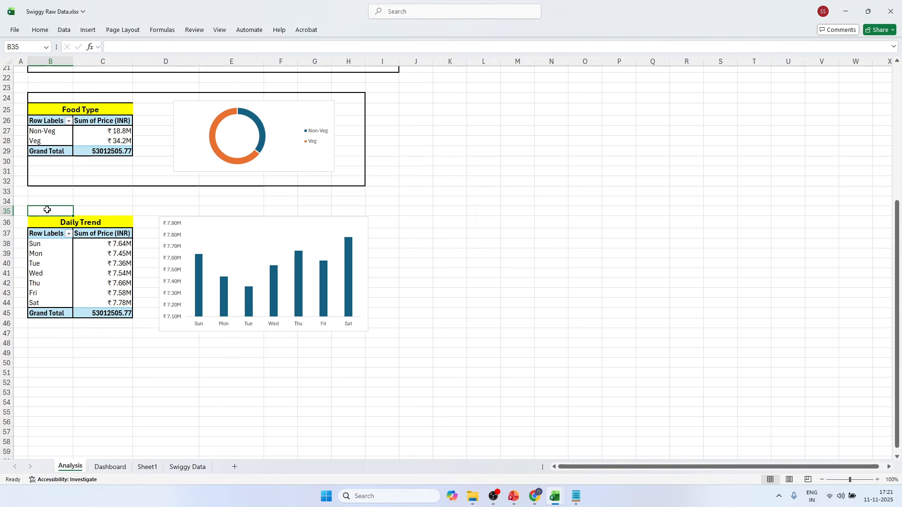
left_click_drag(54, 212, 390, 334)
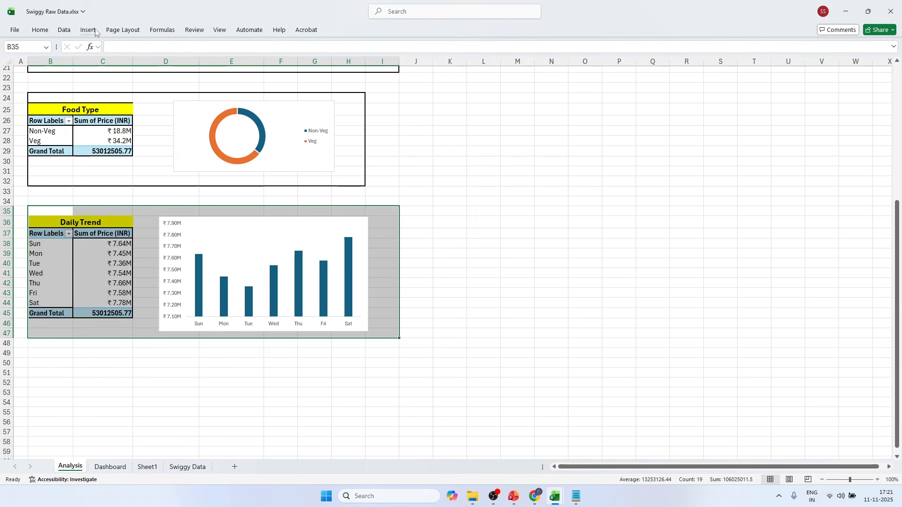
left_click(57, 33)
left_click(40, 30)
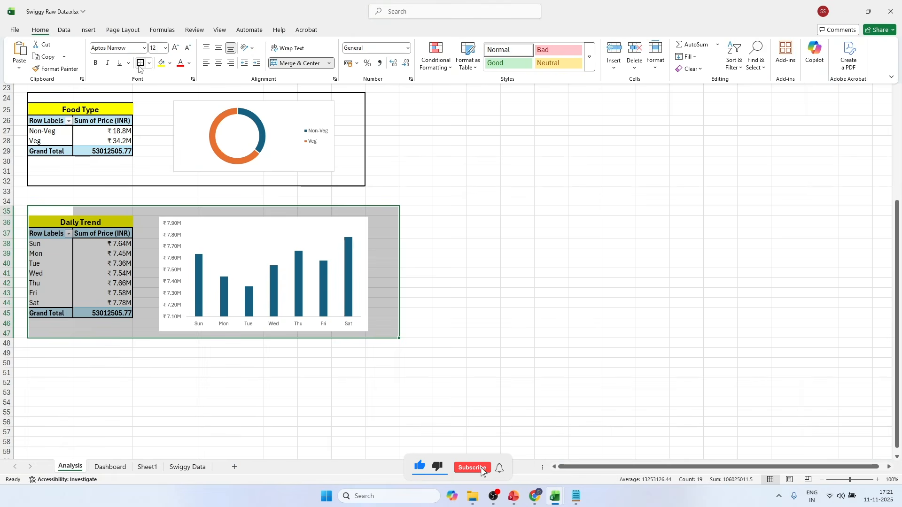
left_click(137, 363)
scroll(81, 324, "down", 3)
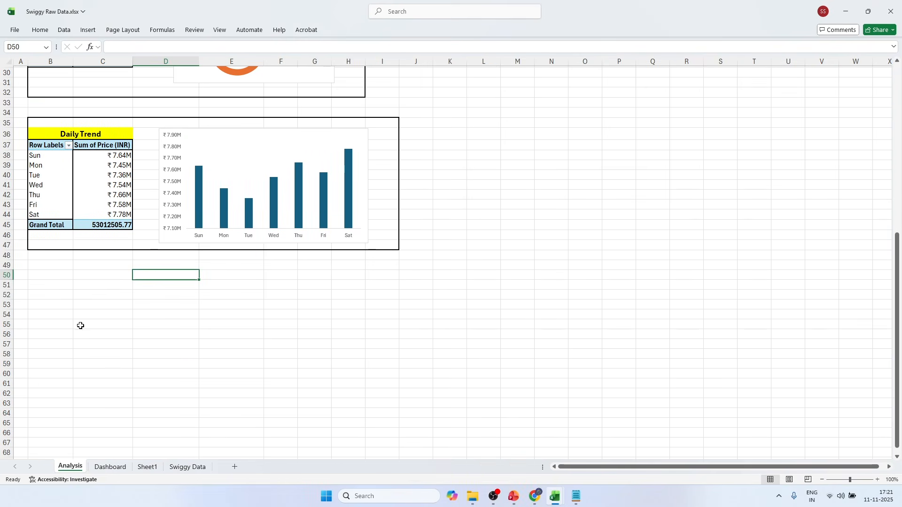
Duplicate the Daily Trend pivot table from B37:C45 into the empty area starting at B52.
left_click_drag(46, 145, 115, 220)
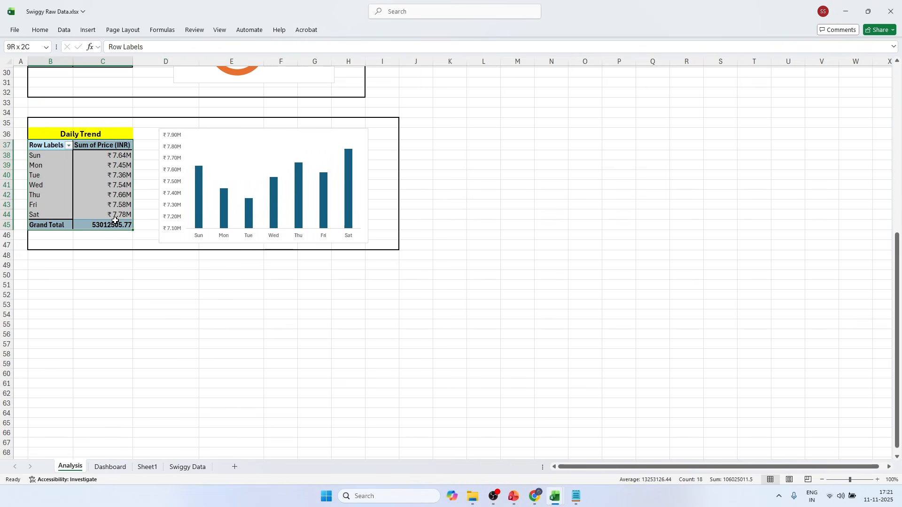
key("ctrl+c")
left_click(51, 295)
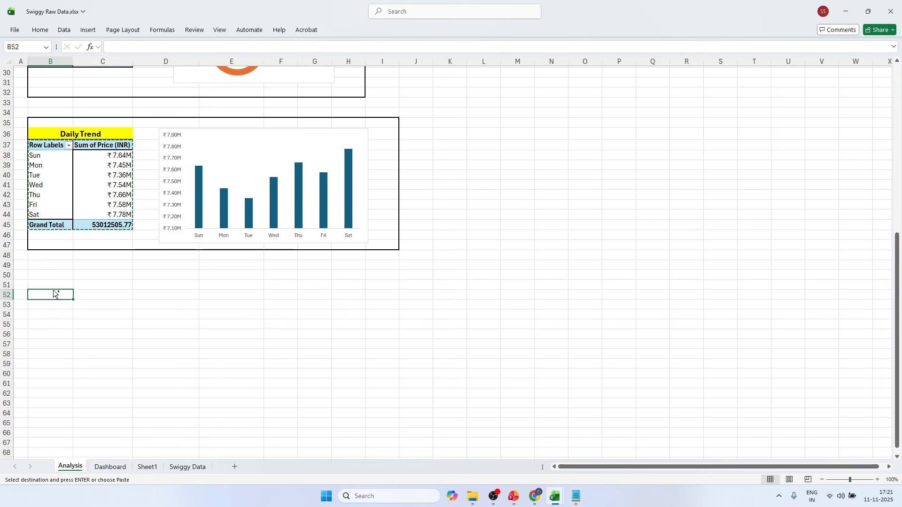
key("ctrl+v")
left_click(215, 328)
left_click(53, 296)
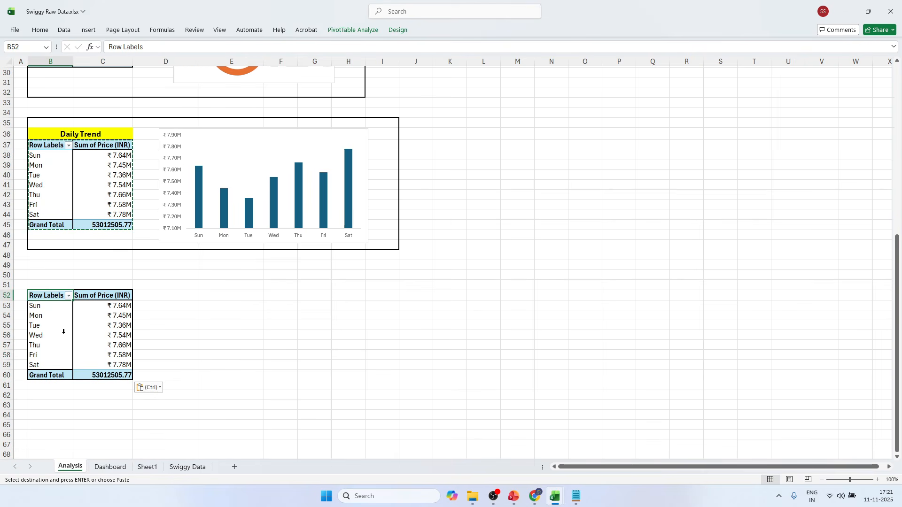
Remove the Day field from the duplicated pivot table at B52 and refresh its data to load the new fields.
left_click(51, 335)
left_click(358, 29)
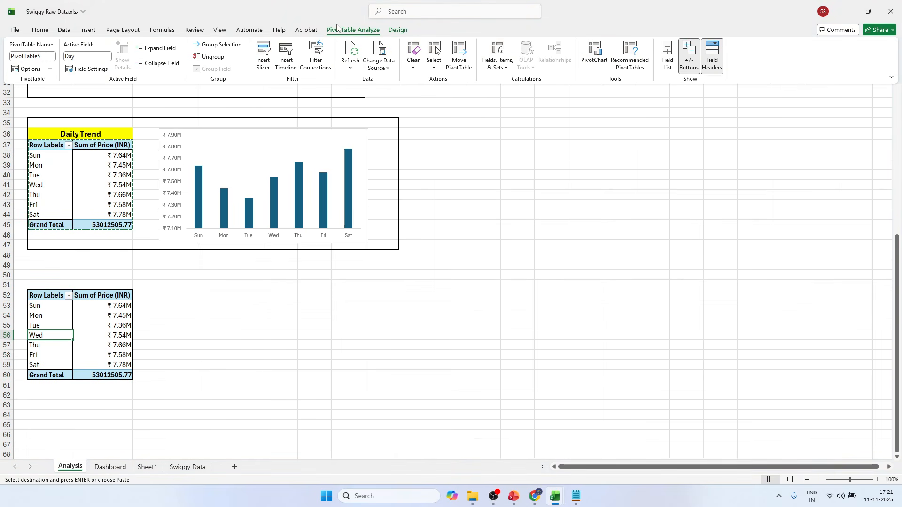
left_click(668, 61)
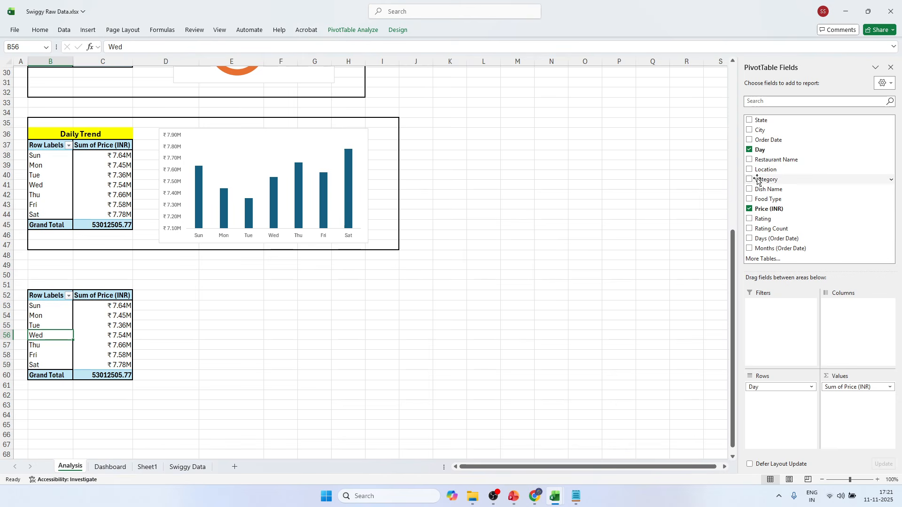
left_click(749, 150)
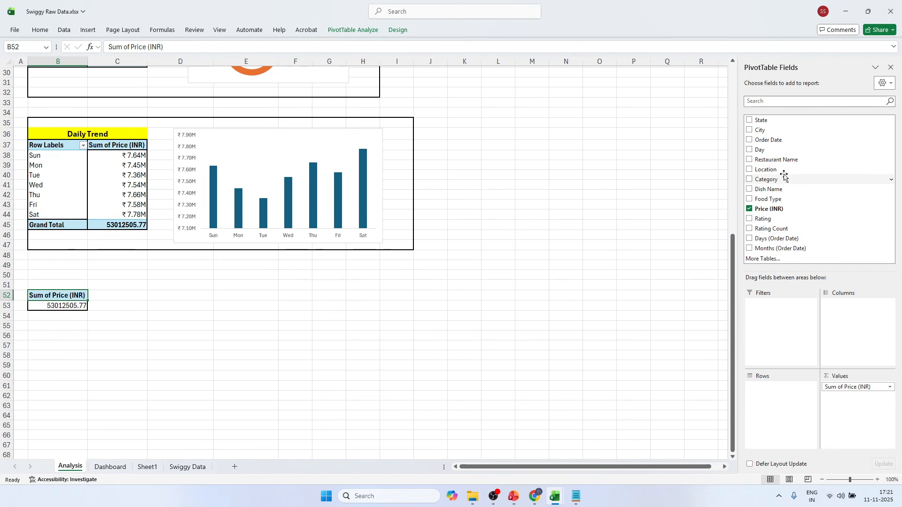
left_click(353, 30)
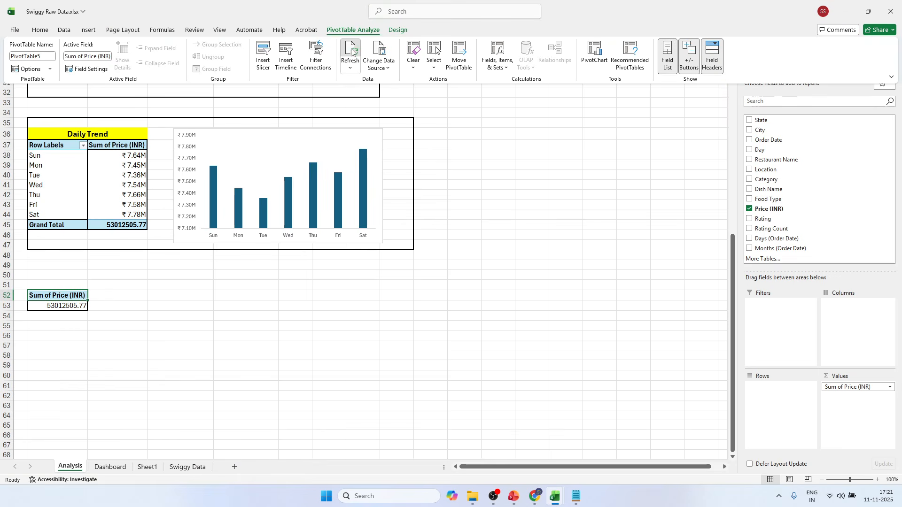
left_click(351, 47)
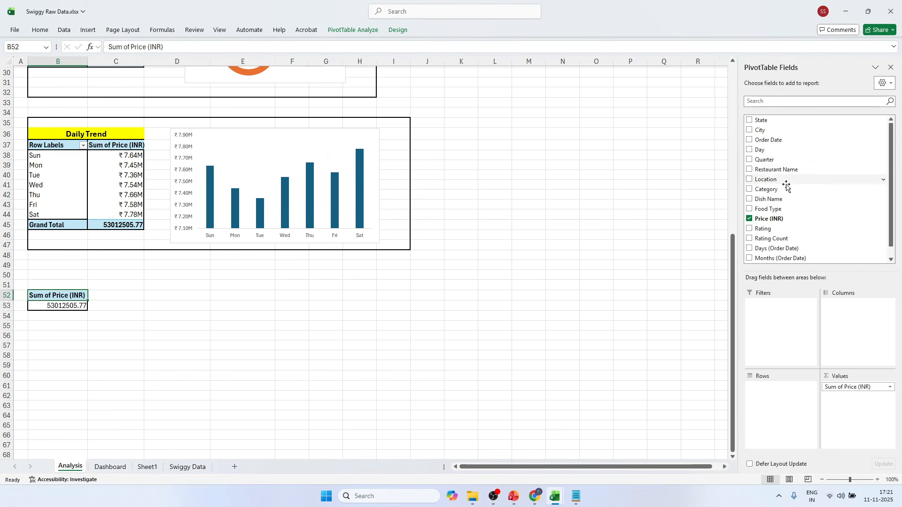
Add Quarter as the row field of the B52 pivot table, with Rating and Dish Name as additional values.
left_click(749, 159)
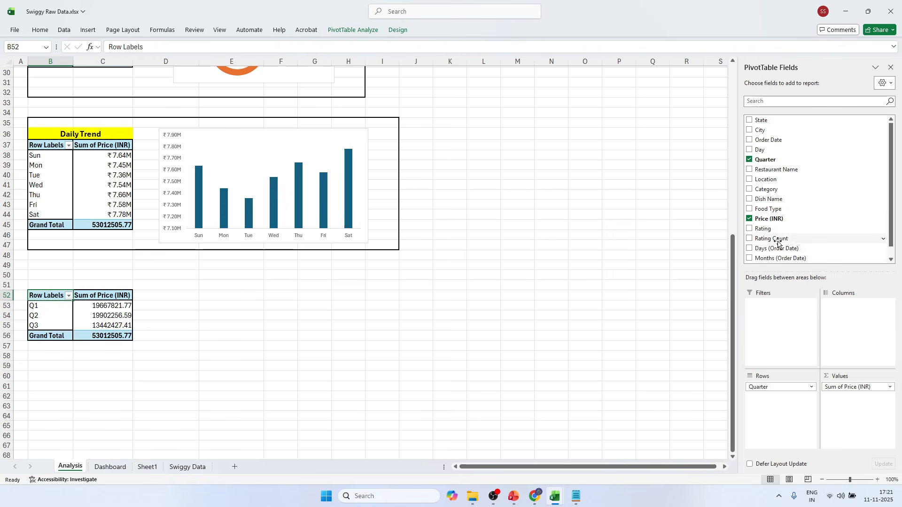
left_click(750, 229)
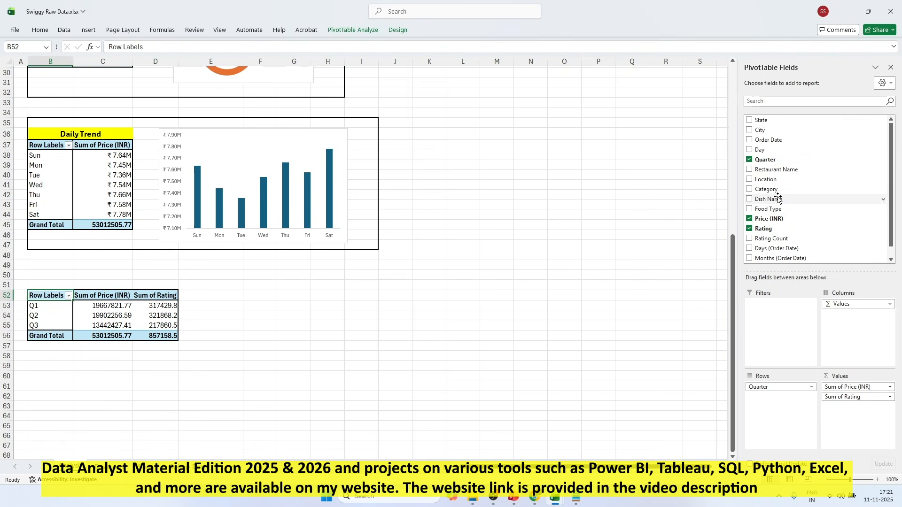
left_click_drag(776, 199, 852, 405)
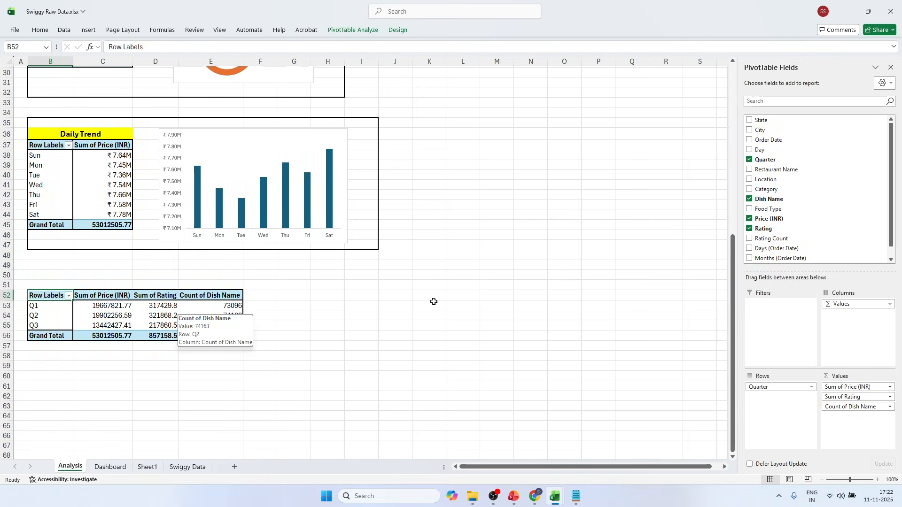
Switch to the Swiggy Sales Dashboard workbook, examine its Quarterly Trend block, and return to the Analysis sheet in Swiggy Raw Data.
key("alt+Tab")
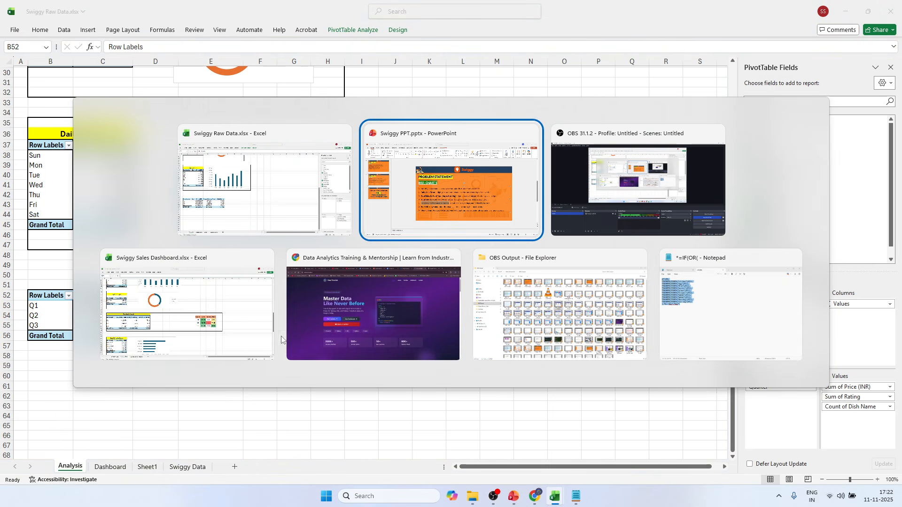
left_click(199, 337)
key("alt")
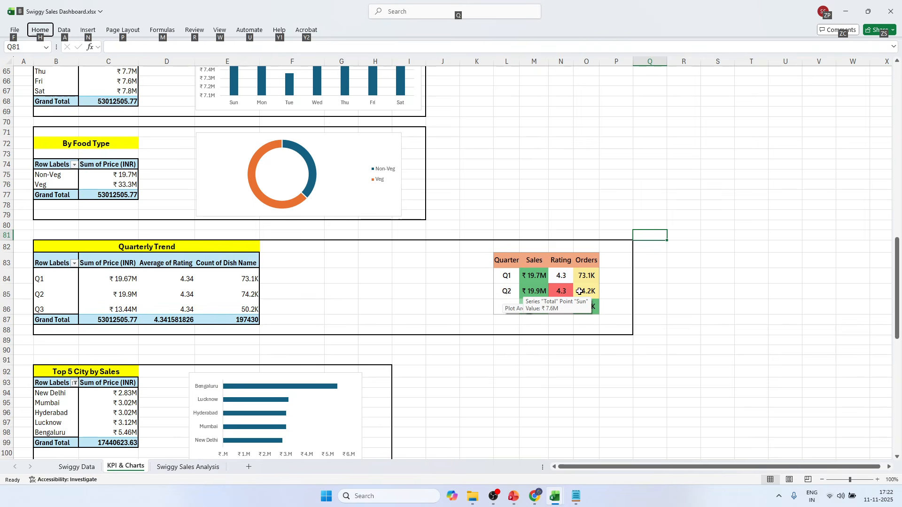
left_click(713, 288)
key("alt+Tab")
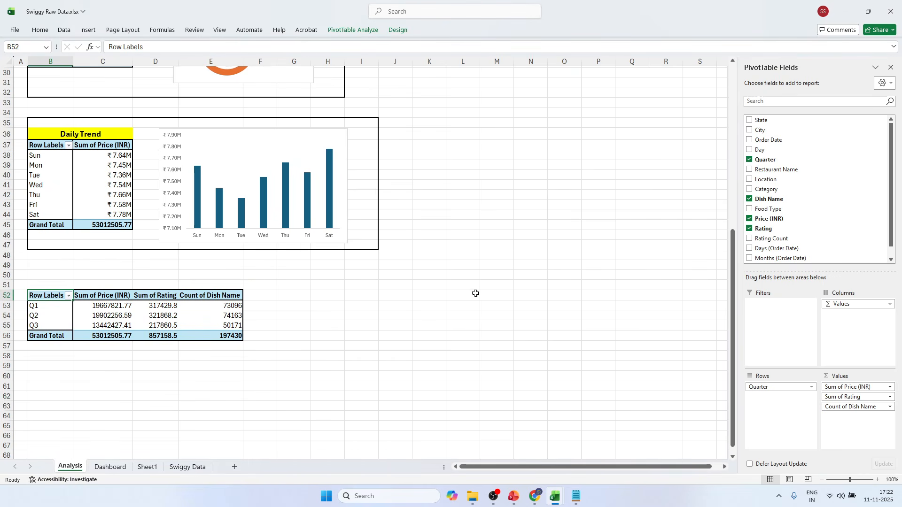
scroll(418, 291, "up", 10)
scroll(411, 319, "down", 12)
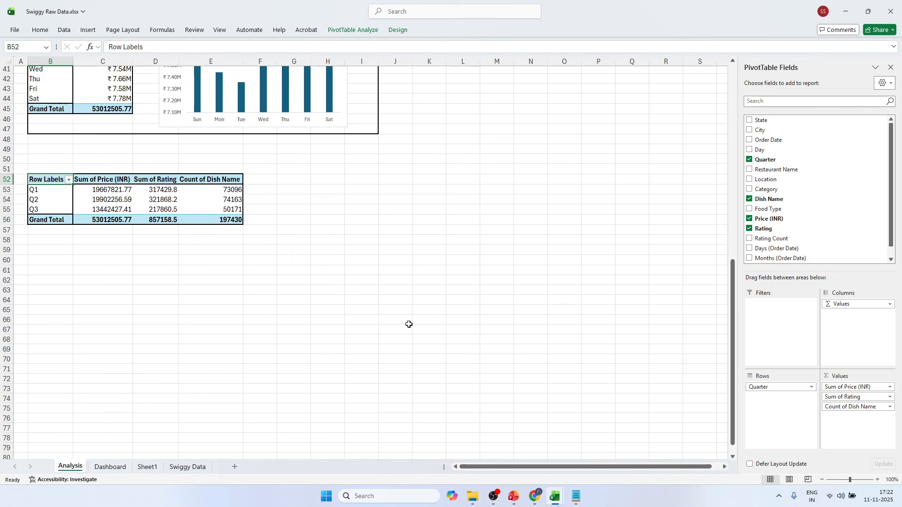
scroll(409, 324, "up", 4)
scroll(411, 323, "down", 1)
left_click(307, 345)
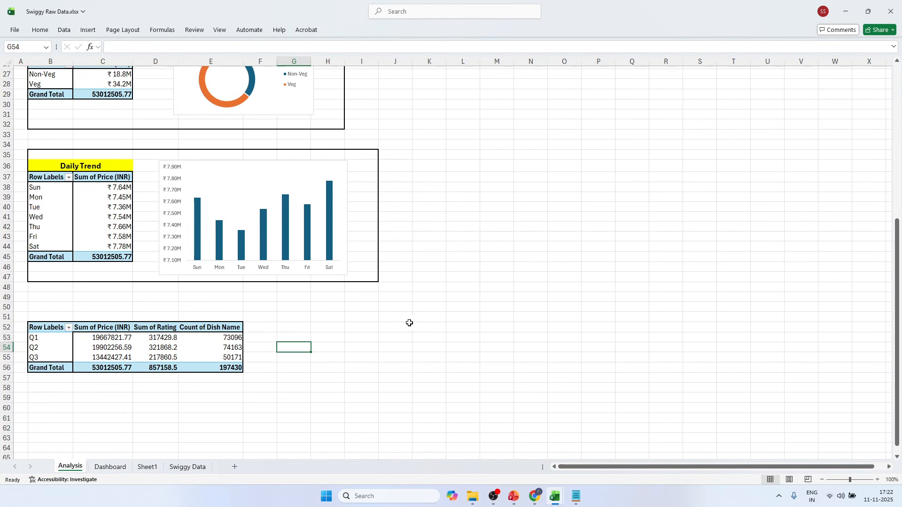
Select M52 beside the quarterly pivot table and check the column layout of the reference workbook's quarter summary table.
left_click(491, 328)
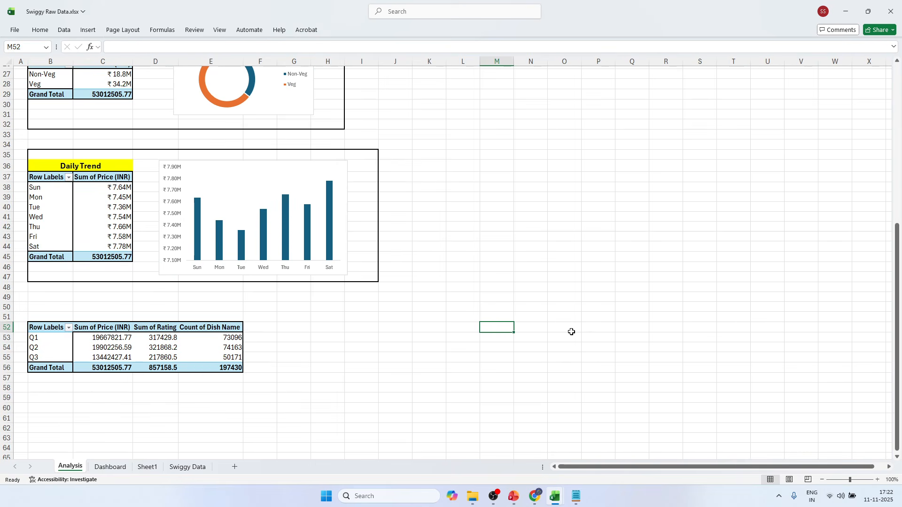
key("alt+Tab")
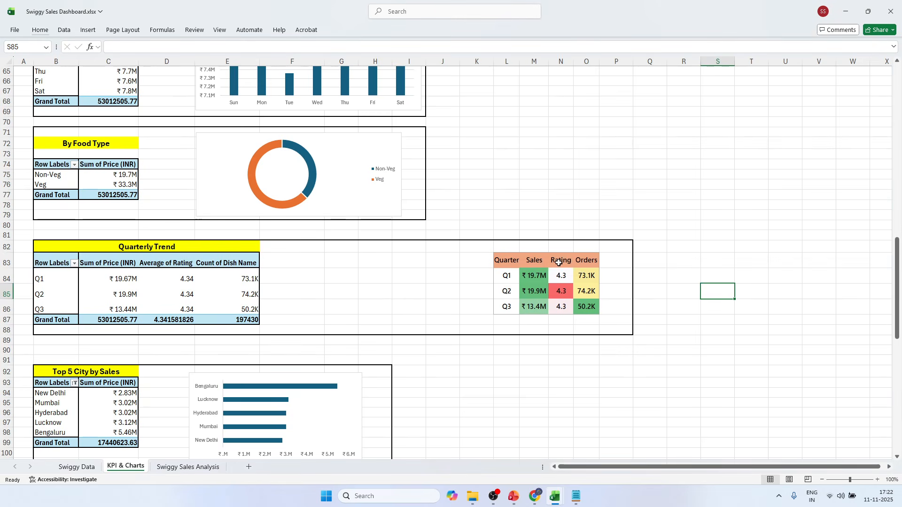
mouse_move(556, 291)
key("alt+Tab")
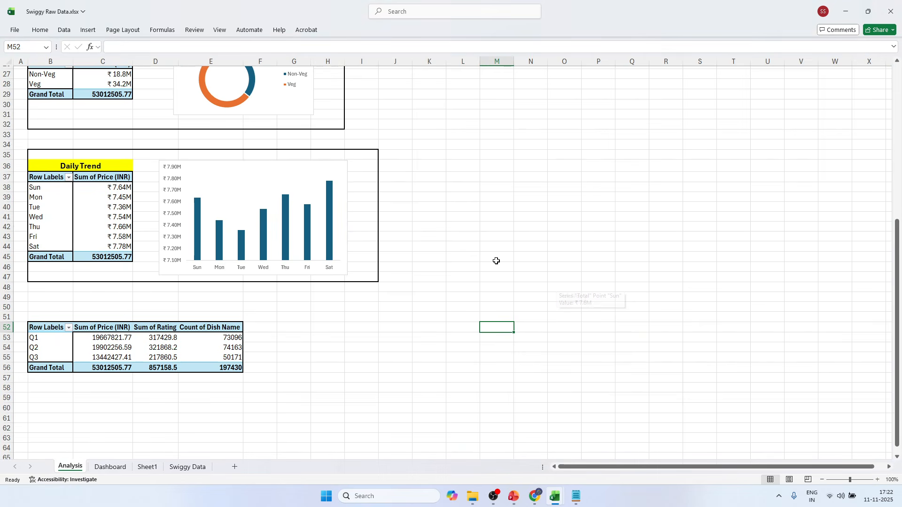
key("alt+Tab")
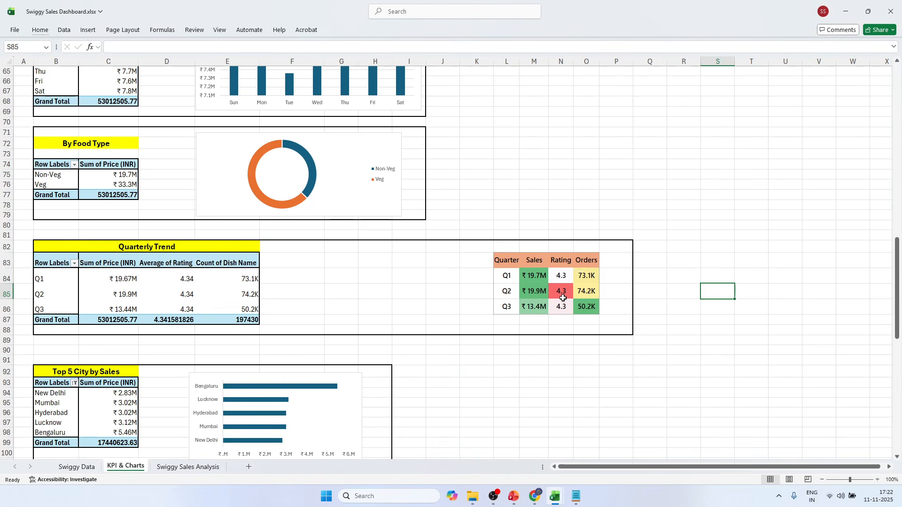
key("alt+Tab")
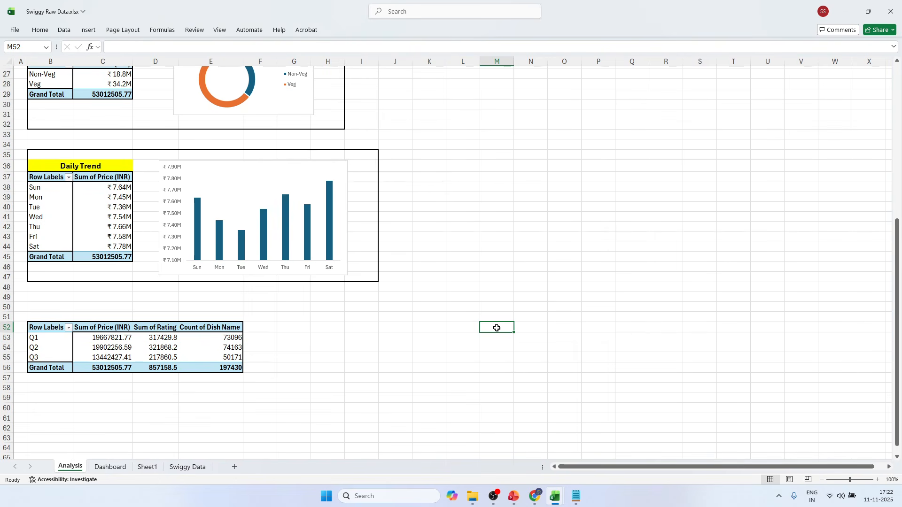
key("alt+Tab")
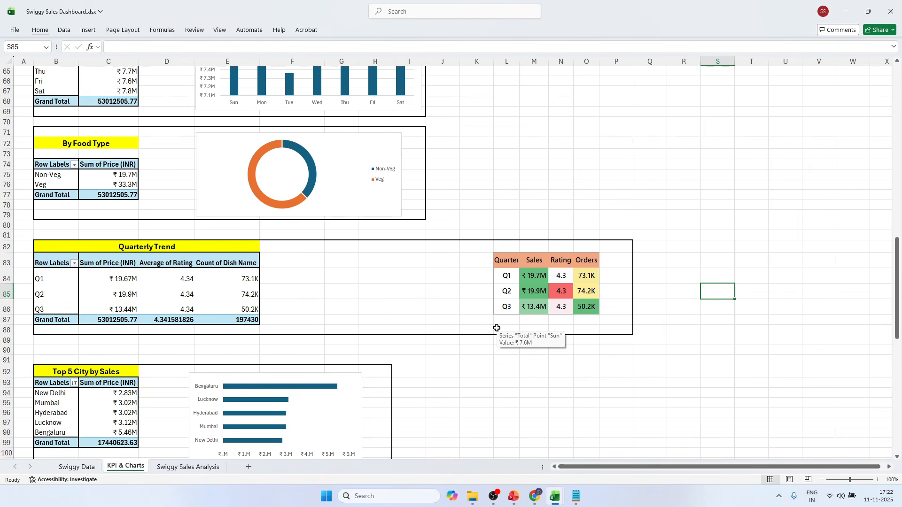
key("alt+Tab")
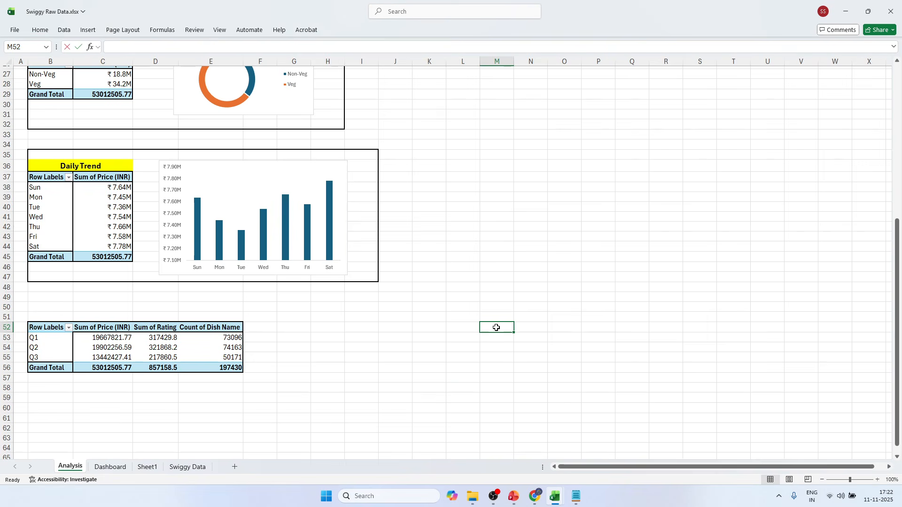
Enter the summary table headings Quarter, Sales, Rating and Orders in M52:P52.
type("Quarter")
key("Tab")
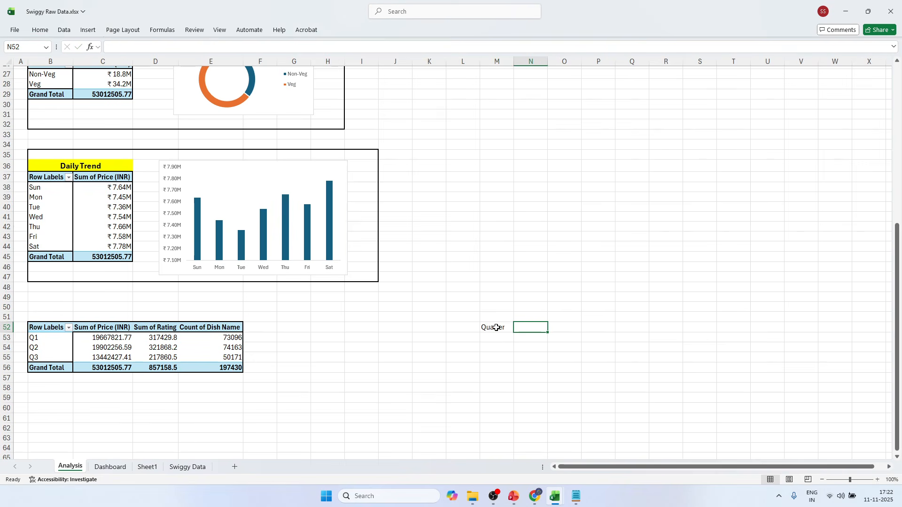
type("Sales")
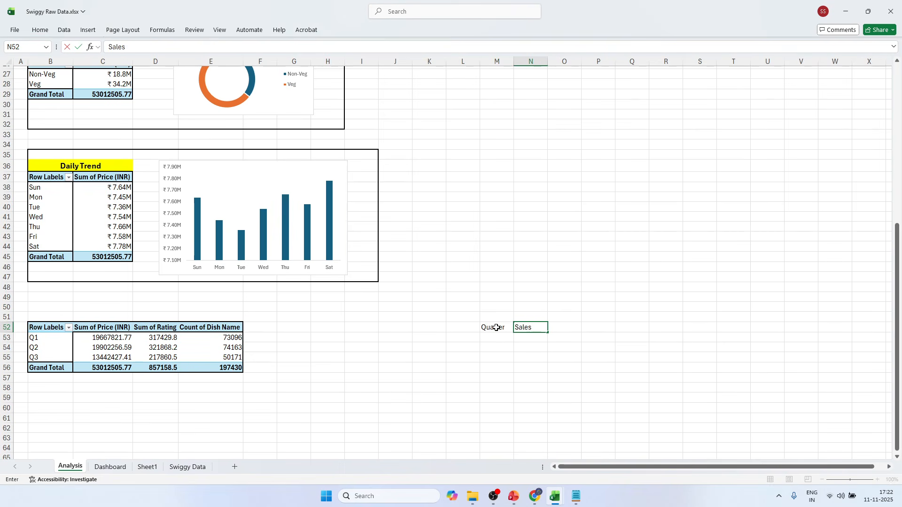
key("Tab")
type("R")
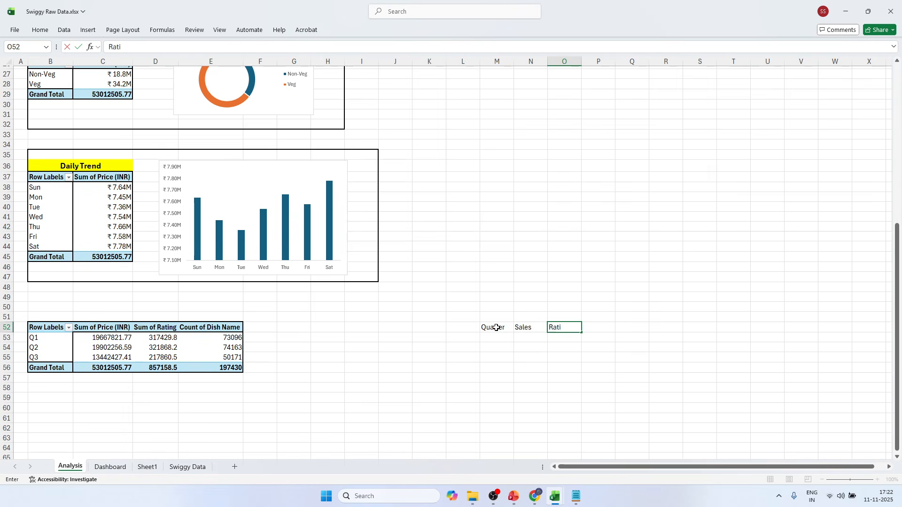
key("Tab")
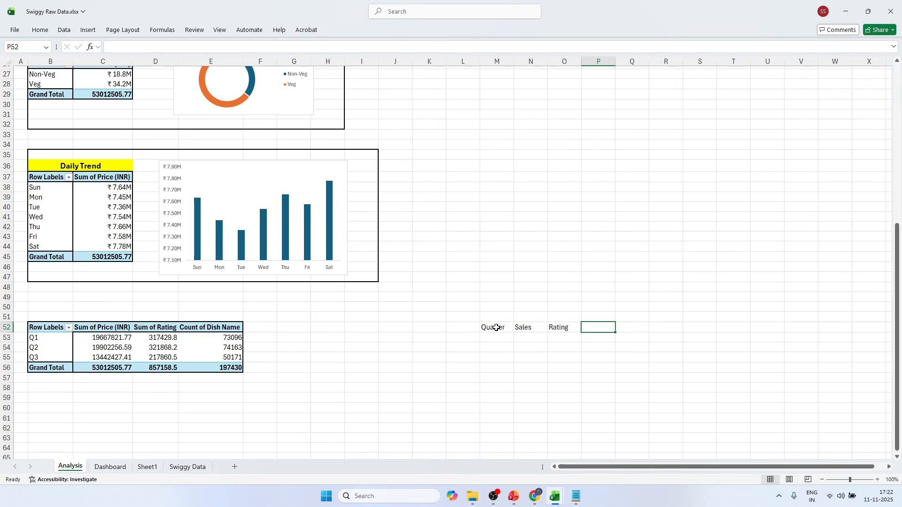
type("Orders")
left_click(565, 367)
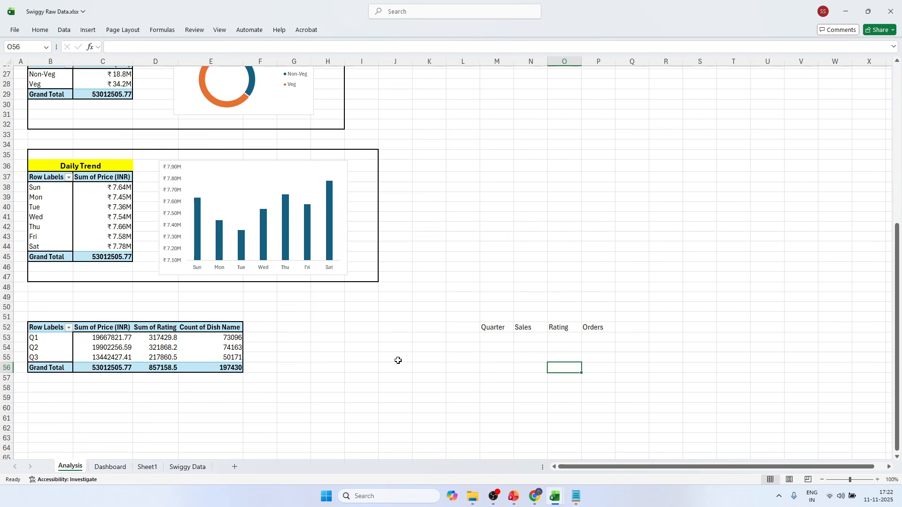
Link M53 to the first quarter label with =B53 and fill the formula down to M55.
left_click(491, 338)
type("=")
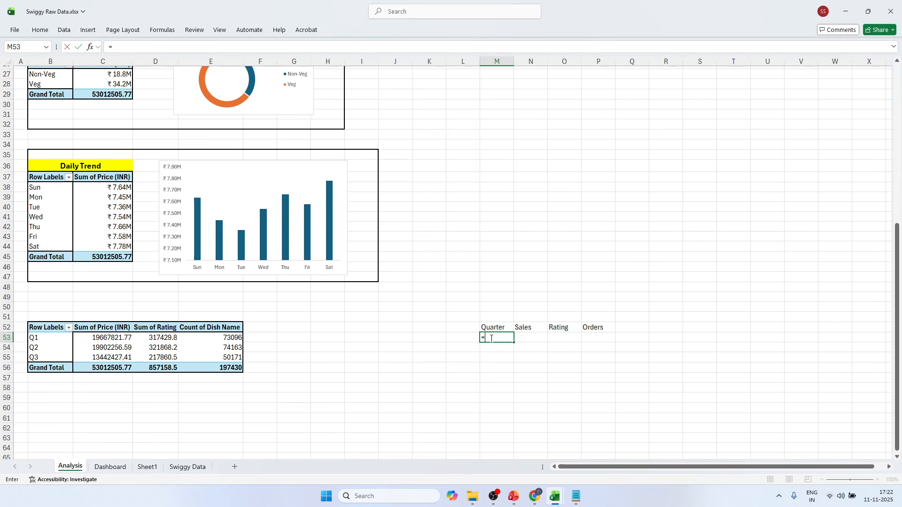
left_click(47, 348)
left_click(50, 338)
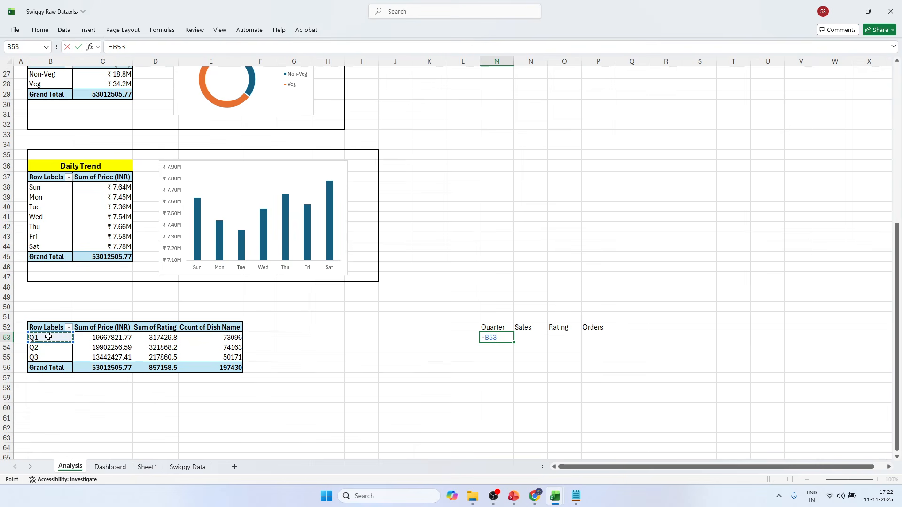
key("Return")
left_click(486, 337)
left_click_drag(514, 342, 513, 363)
Link N53 to Q1's Sum of Price (INR) through GETPIVOTDATA, fill it down to N55, and check the copied formulas.
left_click(540, 341)
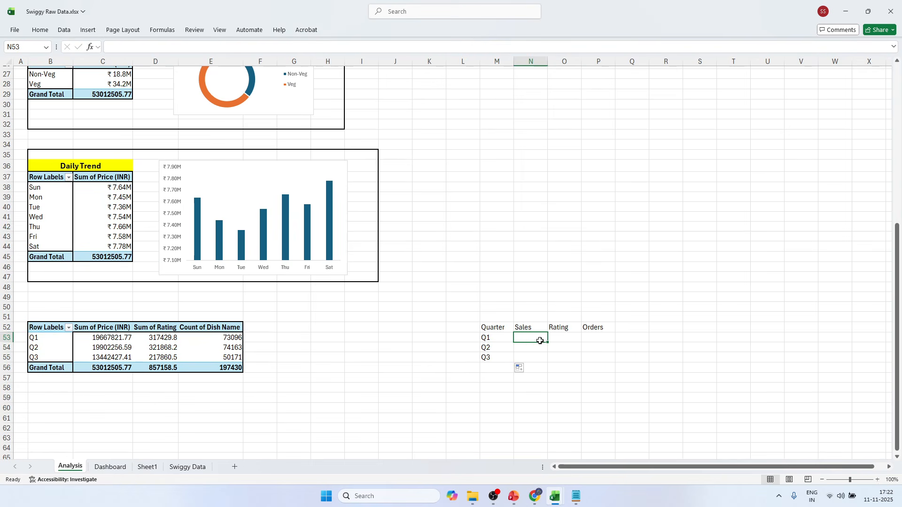
type("=")
left_click(123, 340)
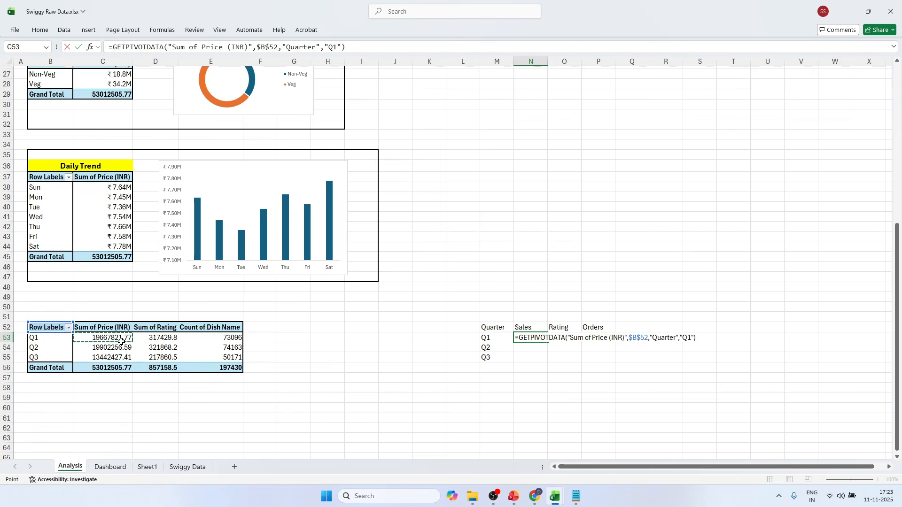
key("Return")
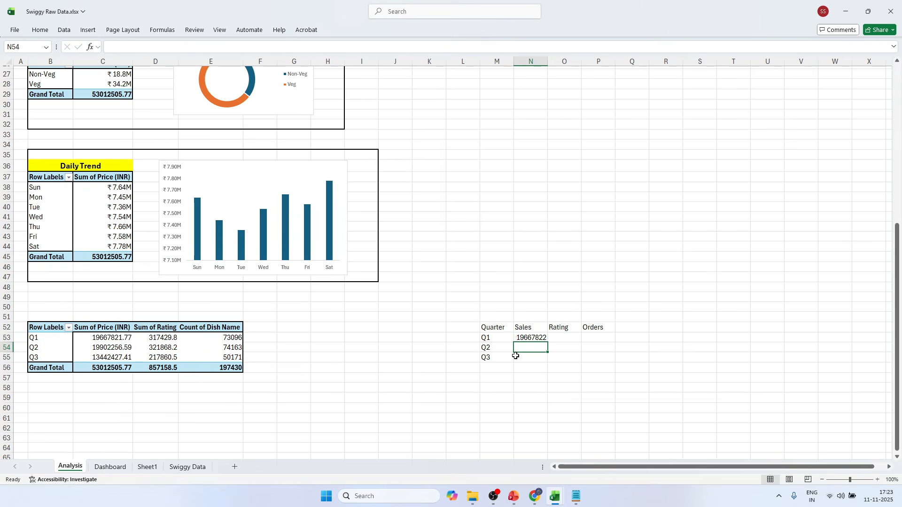
left_click(540, 337)
left_click_drag(547, 342, 548, 361)
left_click(540, 355)
left_click(539, 348)
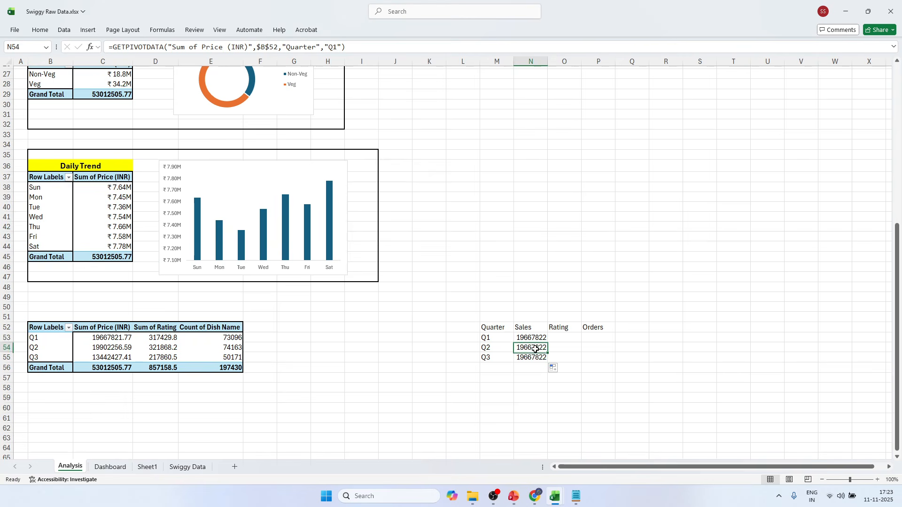
left_click(538, 338)
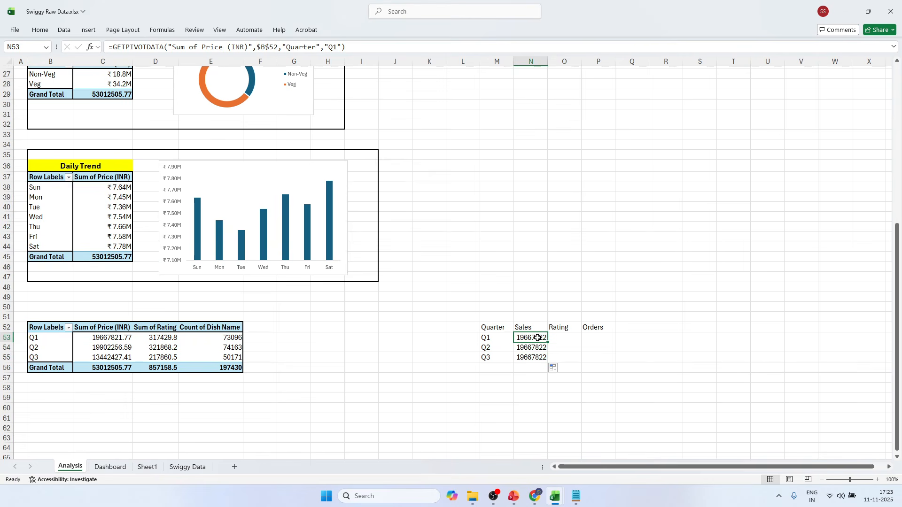
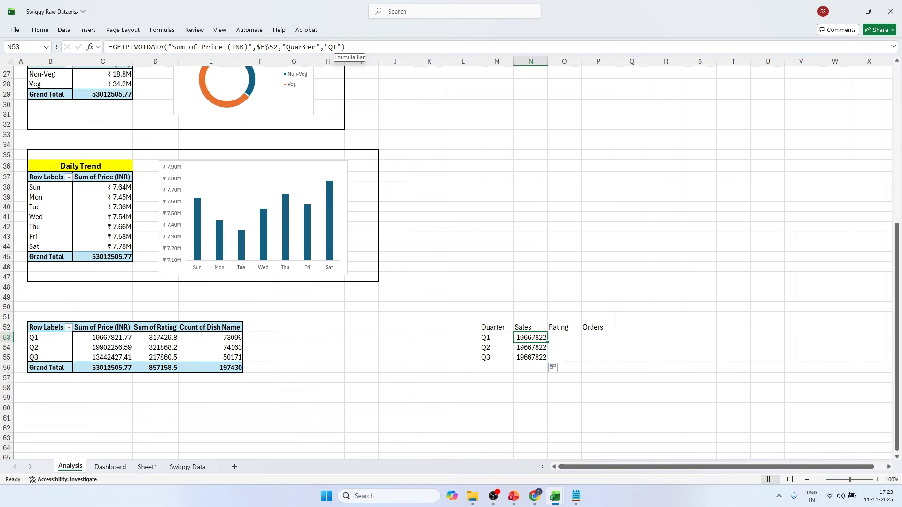
Replace the fixed "Q1" item in N53's GETPIVOTDATA formula with M53 and fill the Sales formula down to N55.
left_click_drag(325, 46, 337, 45)
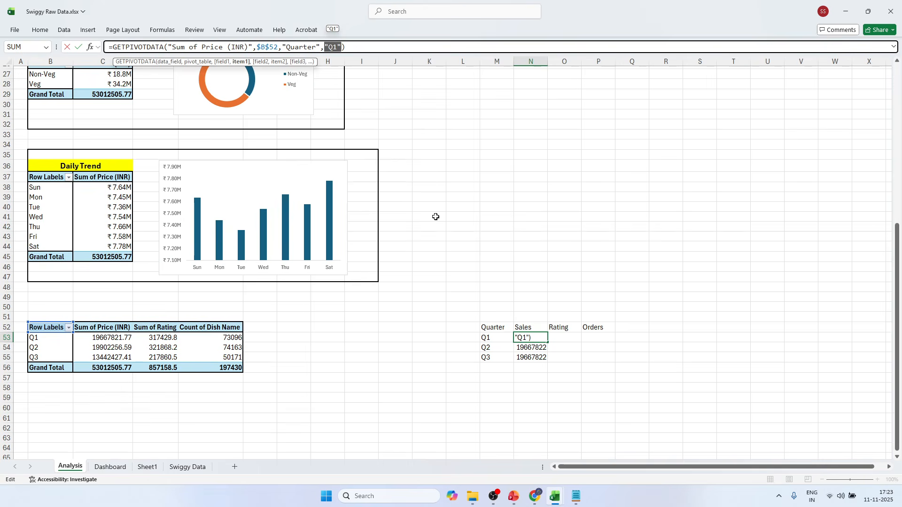
key("BackSpace")
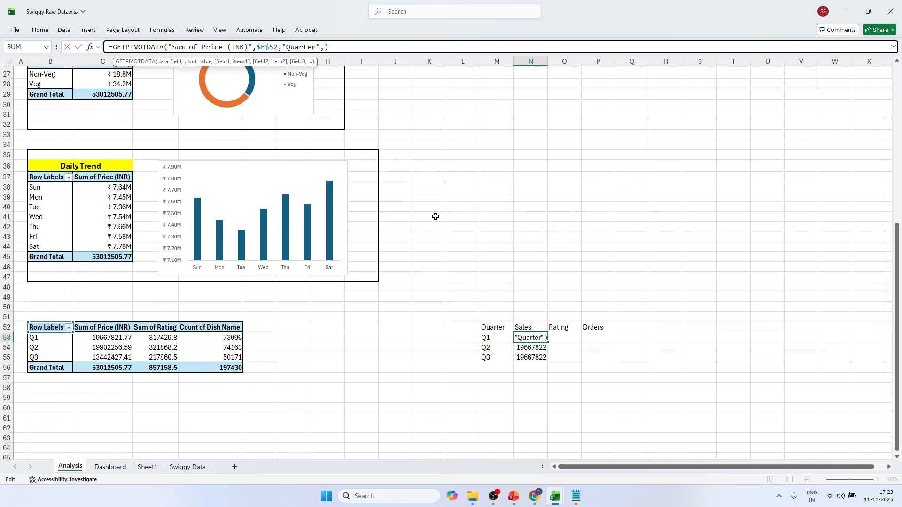
left_click(487, 338)
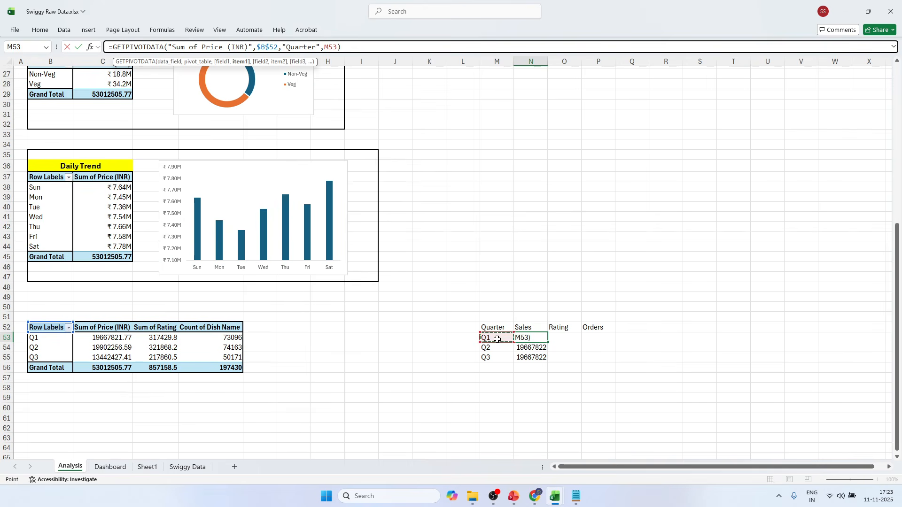
key("Return")
left_click(540, 337)
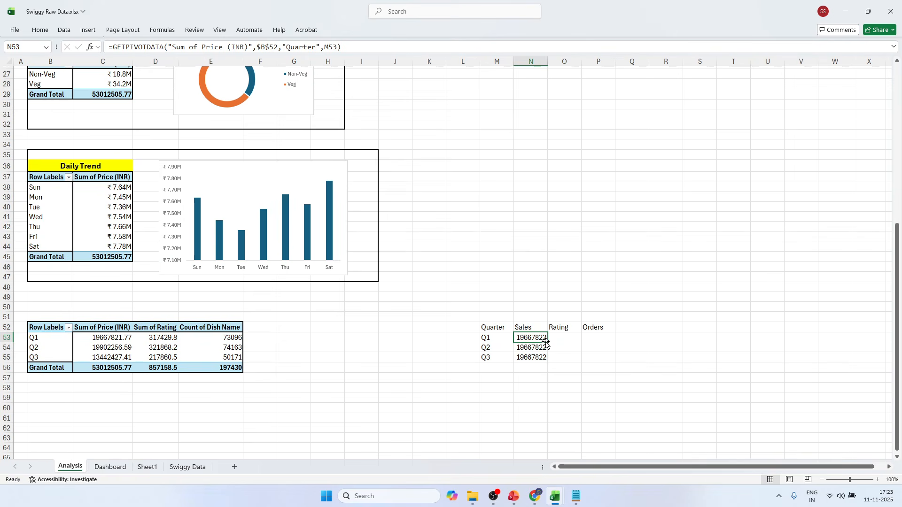
left_click_drag(545, 342, 545, 362)
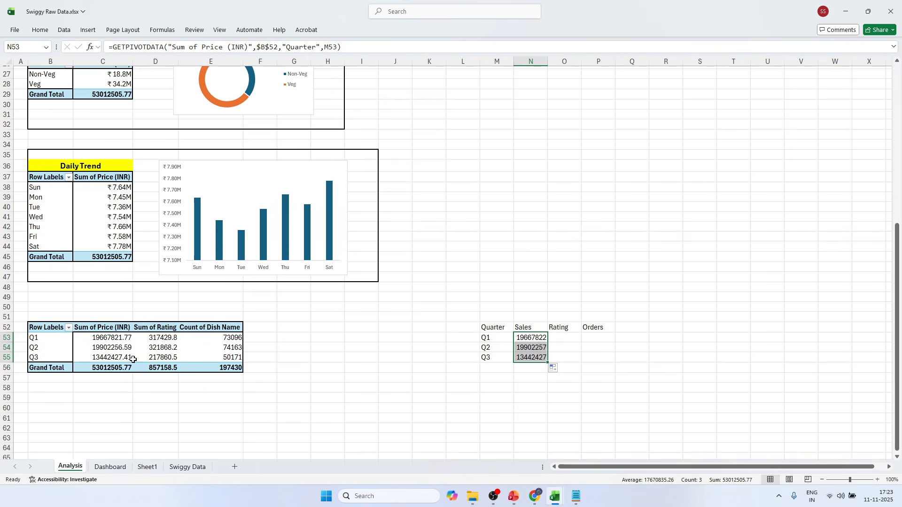
Link O53 under Rating to Q1's Sum of Rating in the quarterly pivot table.
left_click(566, 337)
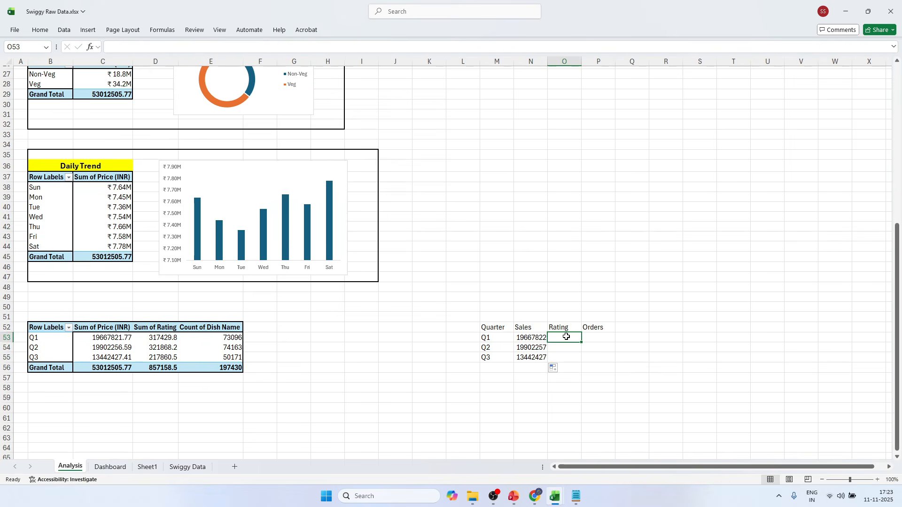
type("=")
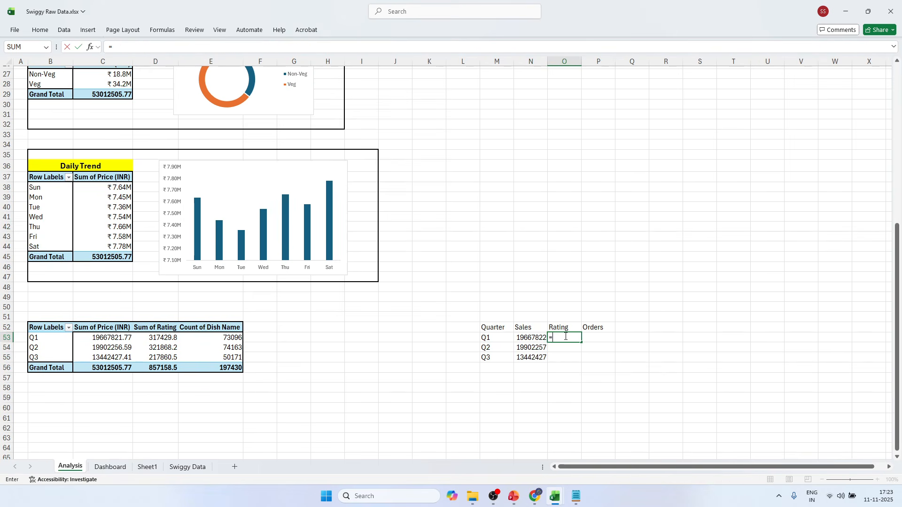
left_click(157, 338)
key("Return")
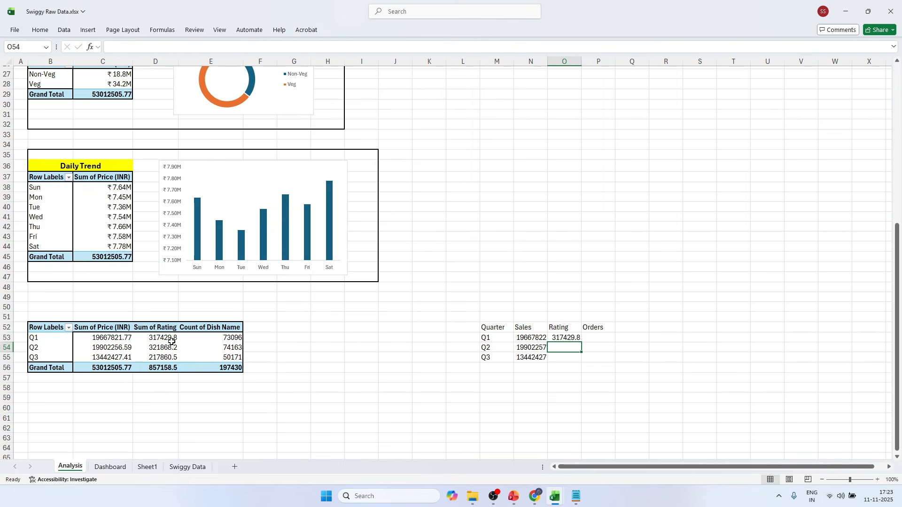
Try summarizing the Dish Name value field by Average in the quarterly pivot table and undo the change.
left_click_drag(170, 338, 170, 357)
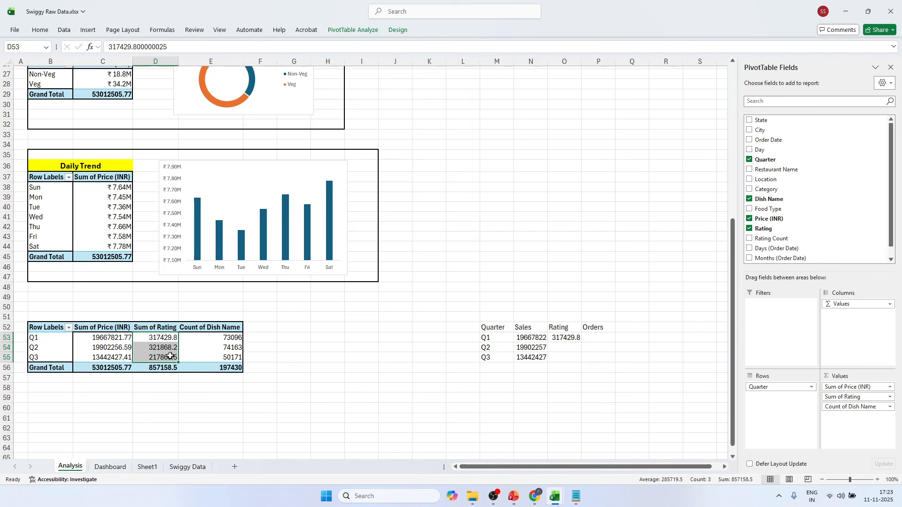
left_click(890, 408)
left_click(865, 402)
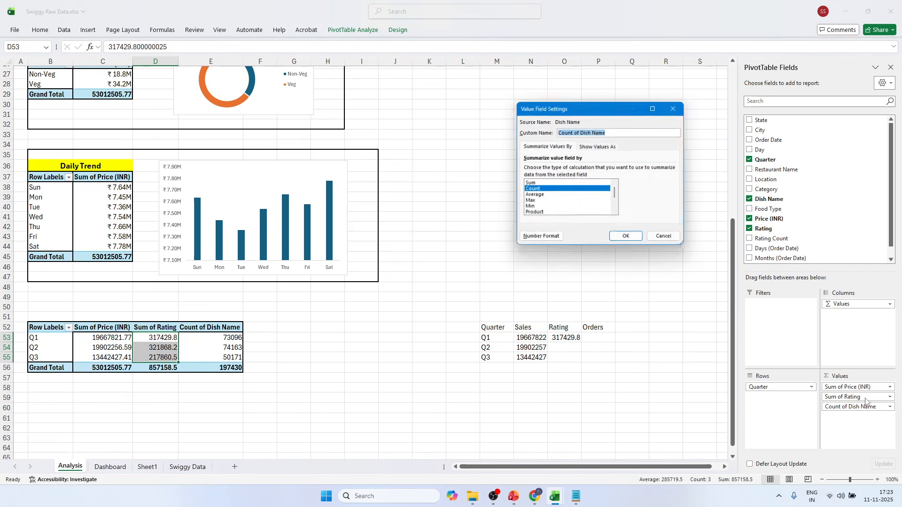
left_click(538, 197)
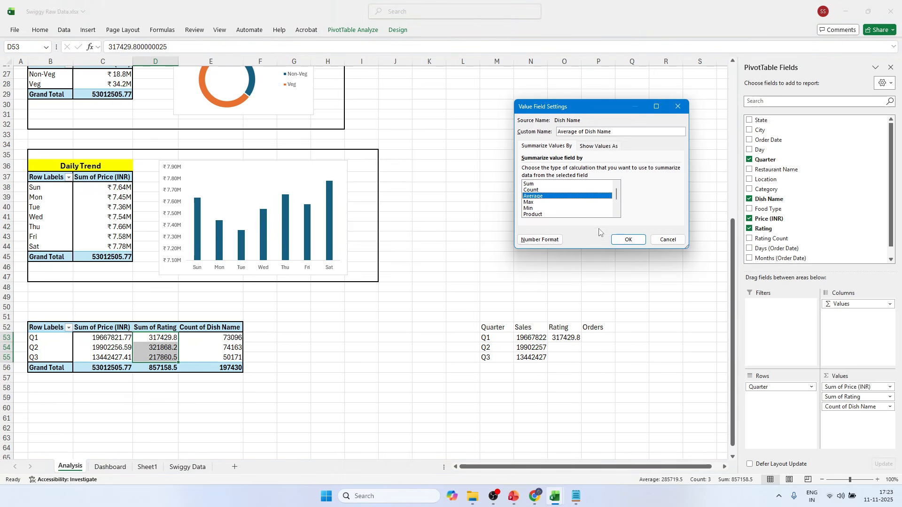
left_click(626, 239)
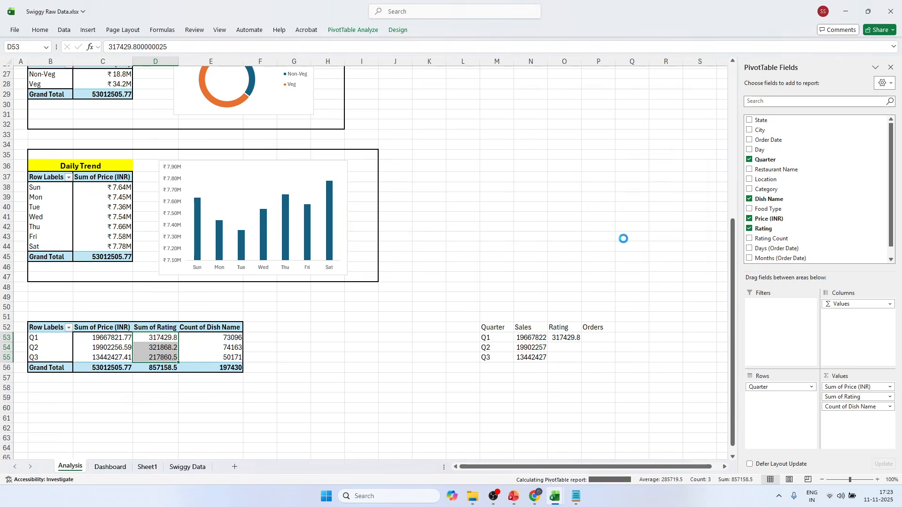
left_click(161, 347)
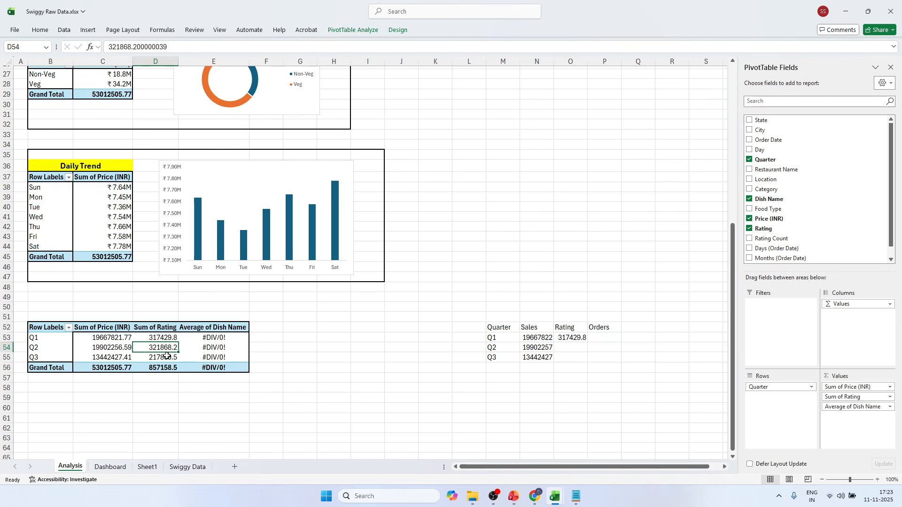
key("ctrl+z")
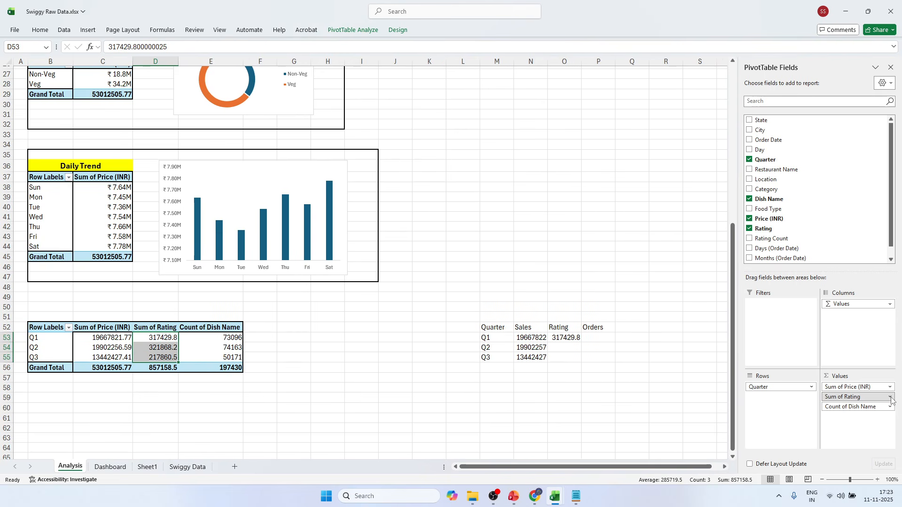
Summarize the Rating value field by Average in the quarterly pivot table.
left_click(890, 397)
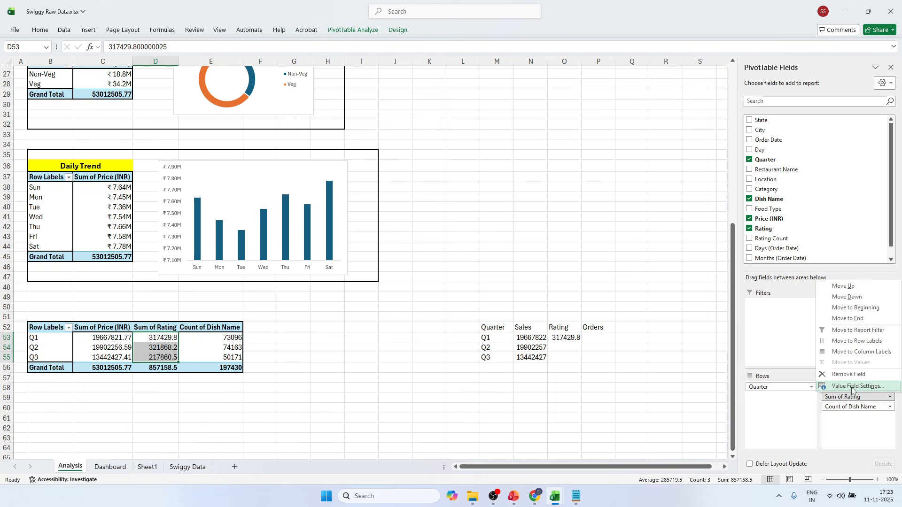
left_click(853, 386)
left_click(536, 201)
left_click(629, 242)
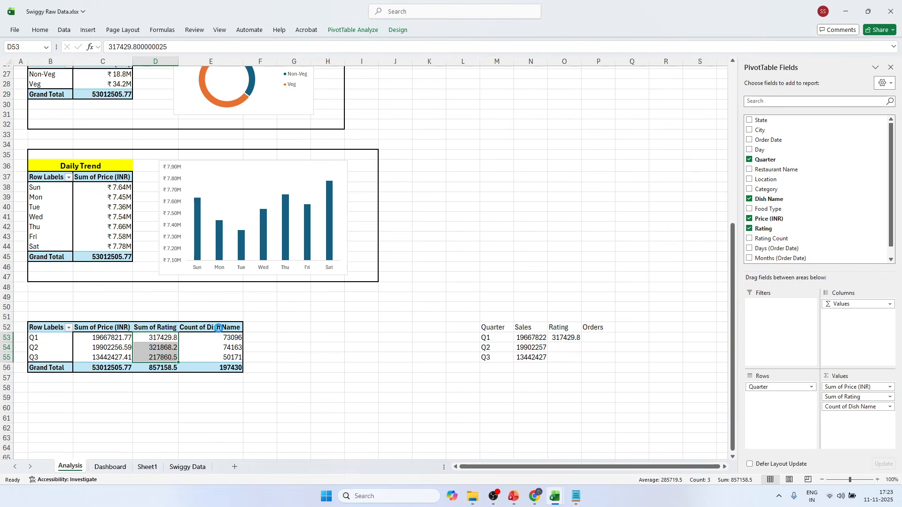
Replace the formula in O53 with a GETPIVOTDATA link to Q1's Average of Rating.
left_click(587, 337)
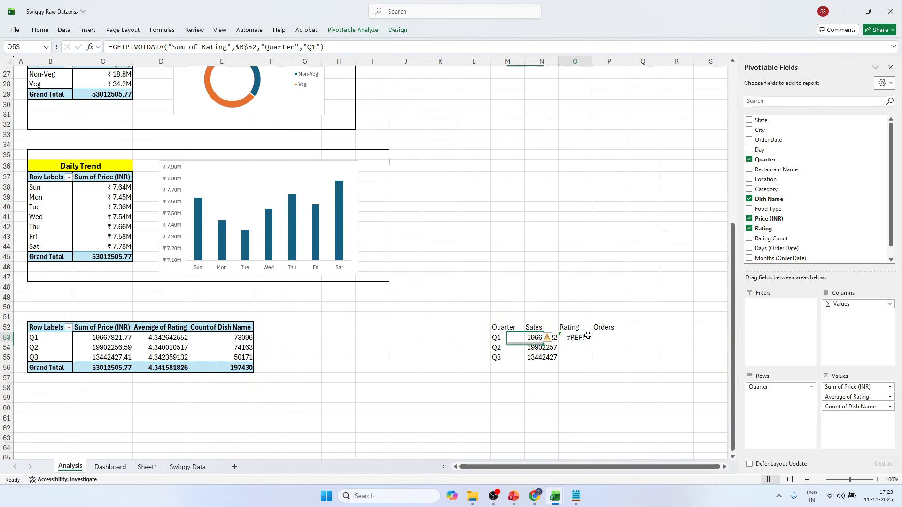
left_click_drag(332, 46, 108, 48)
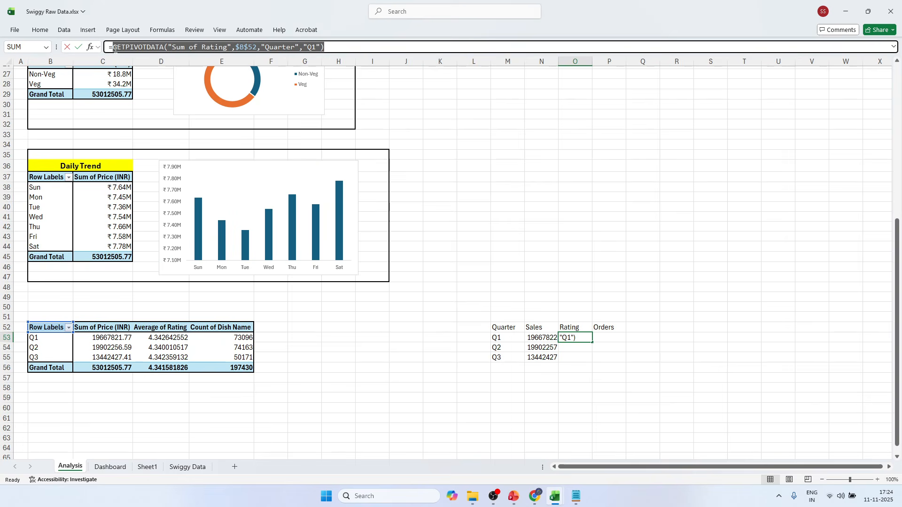
key("BackSpace")
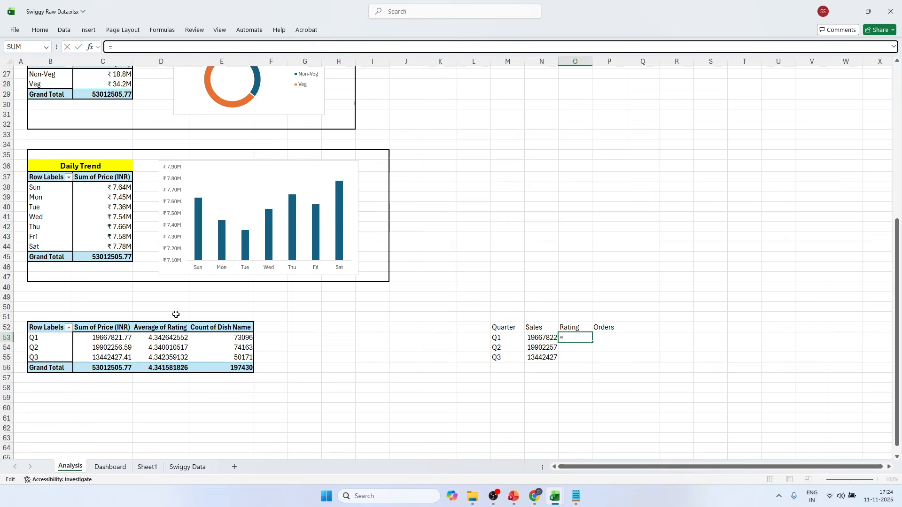
left_click(165, 337)
key("Return")
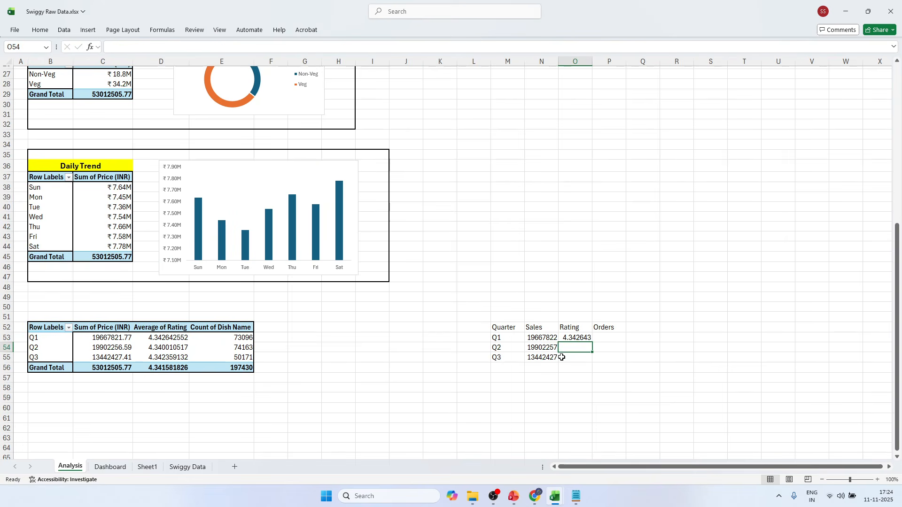
Replace the fixed "Q1" item in O53's formula with M53 and fill the Rating formula down to O55.
left_click(577, 339)
left_click(578, 348)
left_click(577, 338)
left_click(343, 48)
left_click_drag(322, 48, 335, 47)
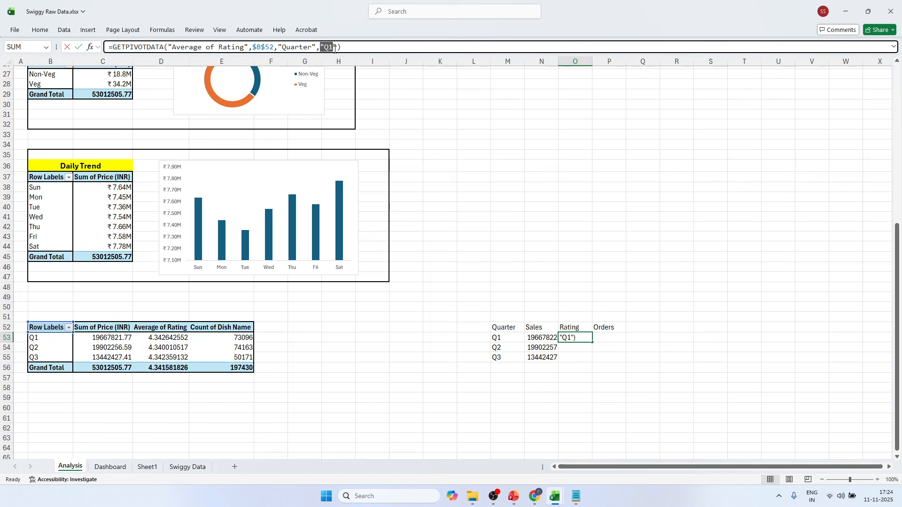
key("BackSpace")
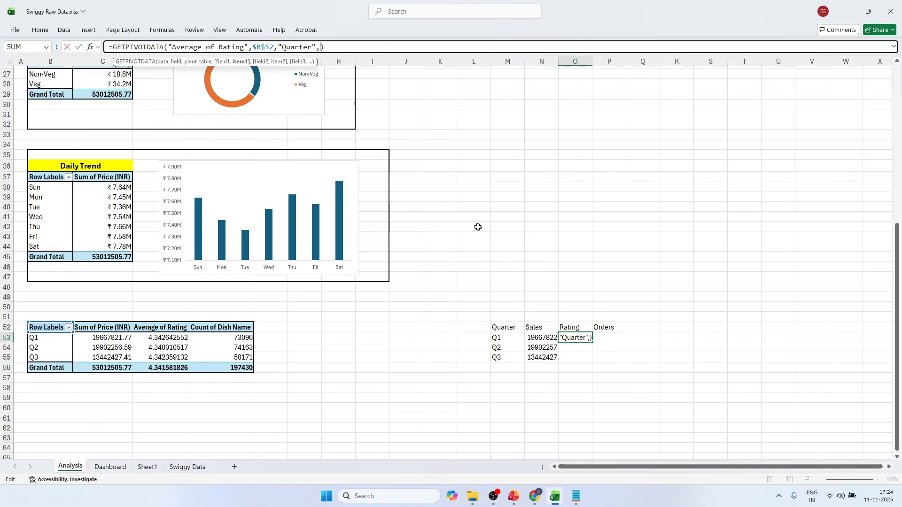
left_click(509, 336)
key("Return")
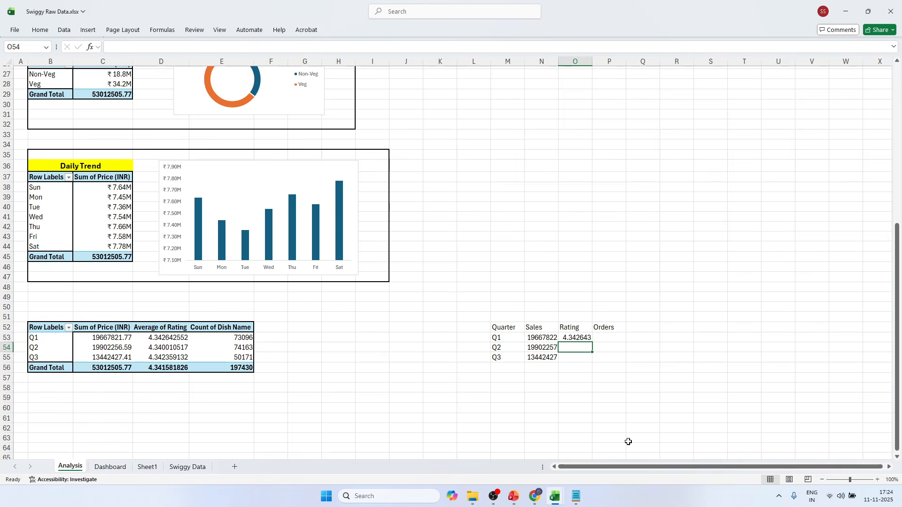
left_click(586, 339)
left_click_drag(592, 342, 591, 362)
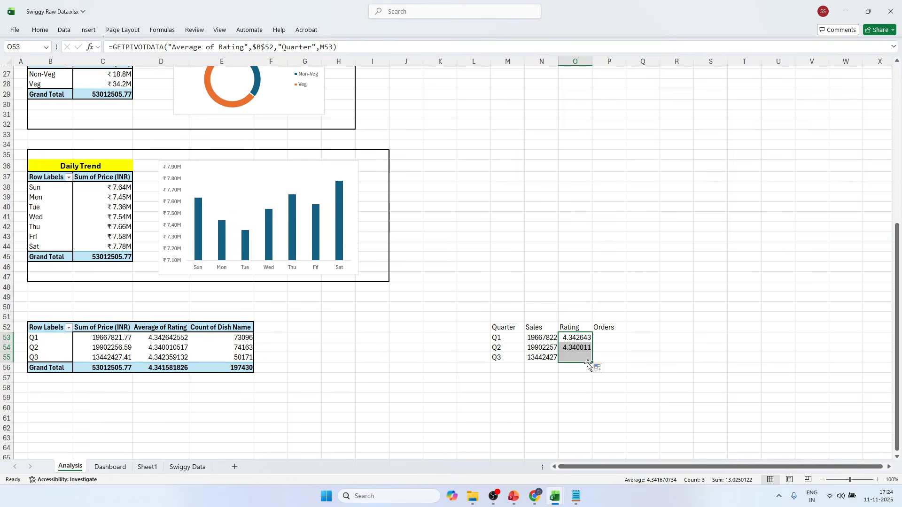
Try linking P53 to Count of Dish Name with the Q1 count cell as the quarter item, and clear P53.
left_click(601, 338)
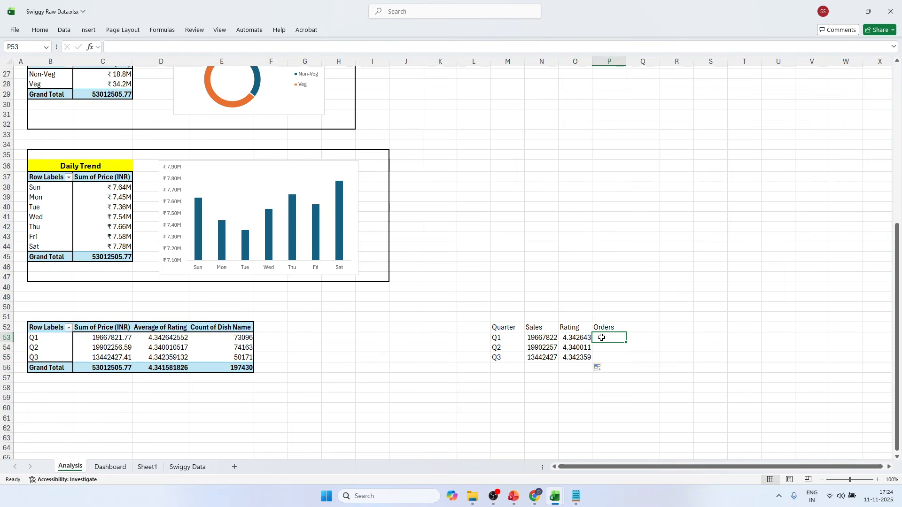
type("=")
left_click(238, 337)
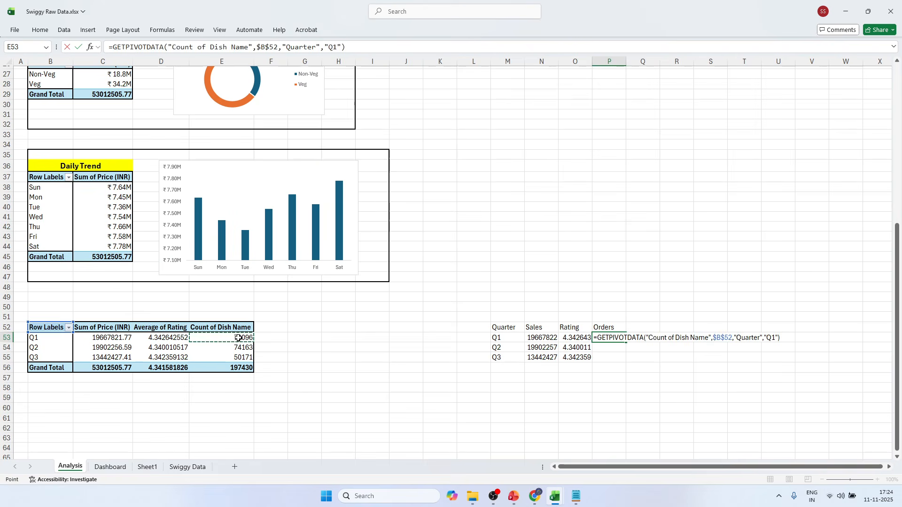
key("Return")
left_click(618, 334)
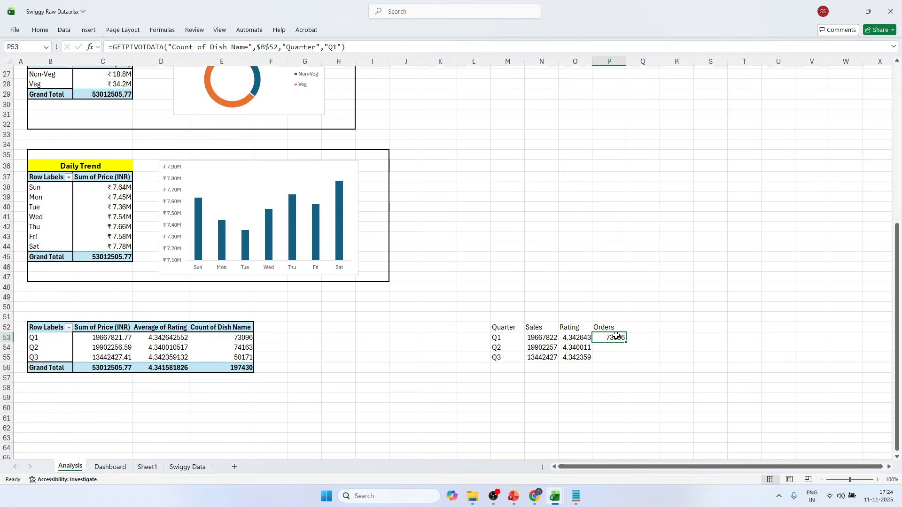
left_click_drag(324, 48, 337, 49)
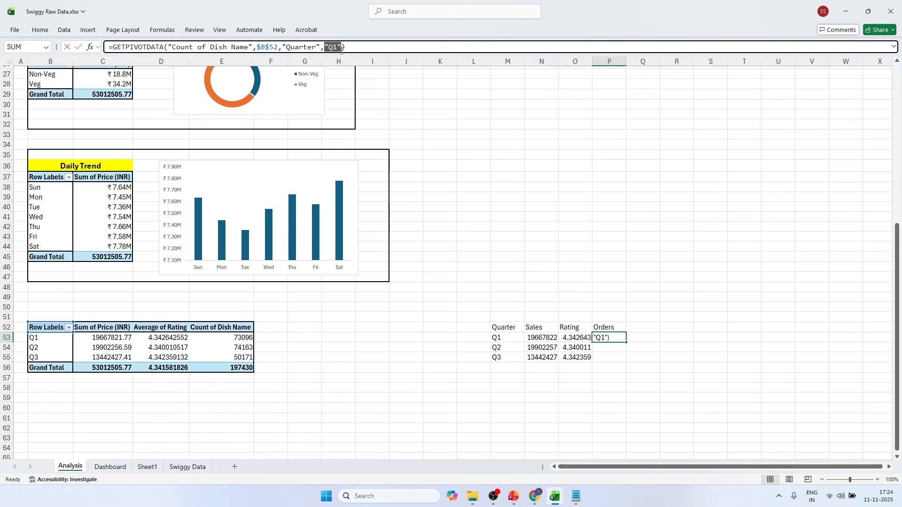
key("BackSpace")
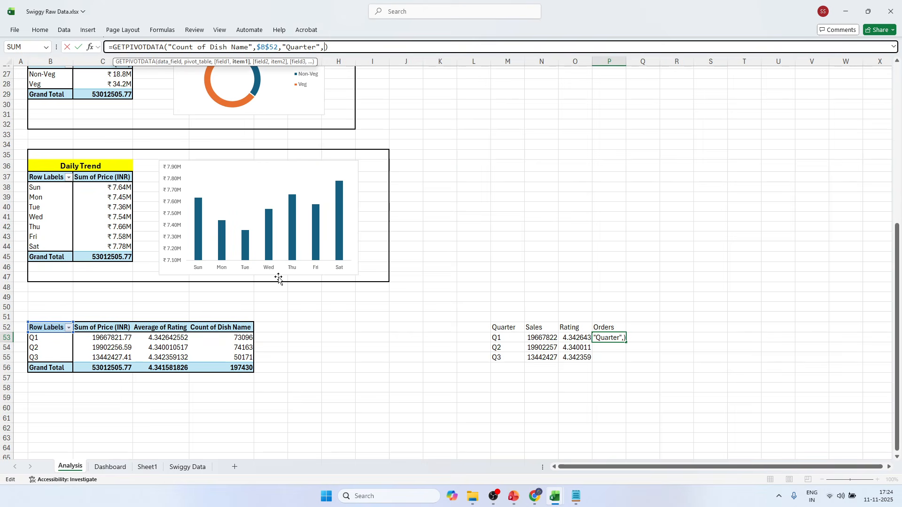
left_click(240, 339)
key("Return")
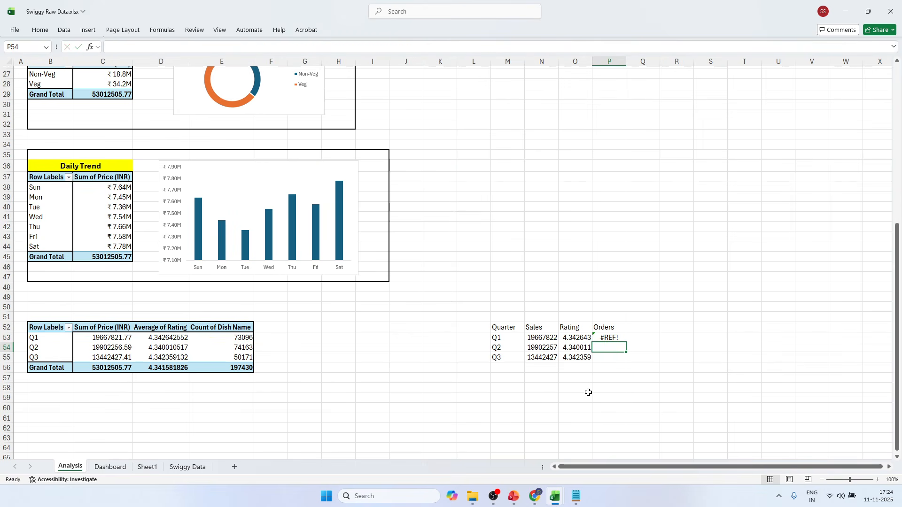
left_click(614, 337)
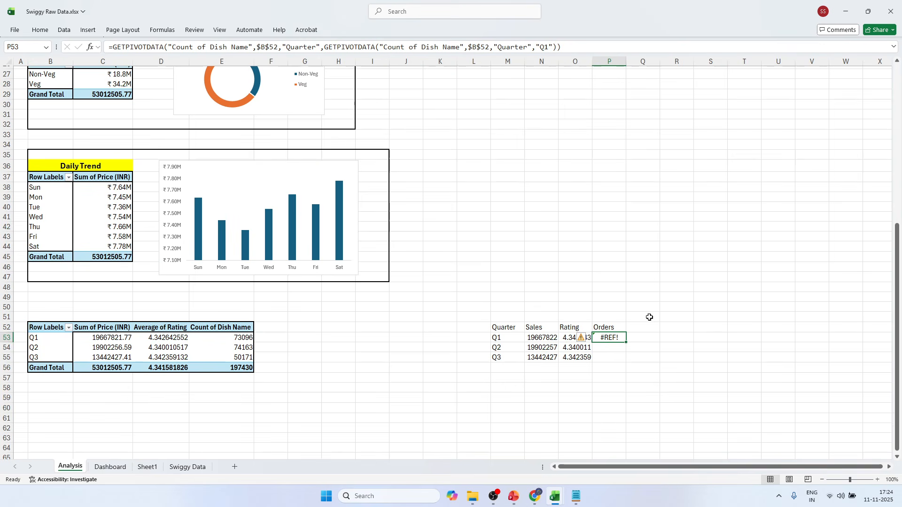
key("Delete")
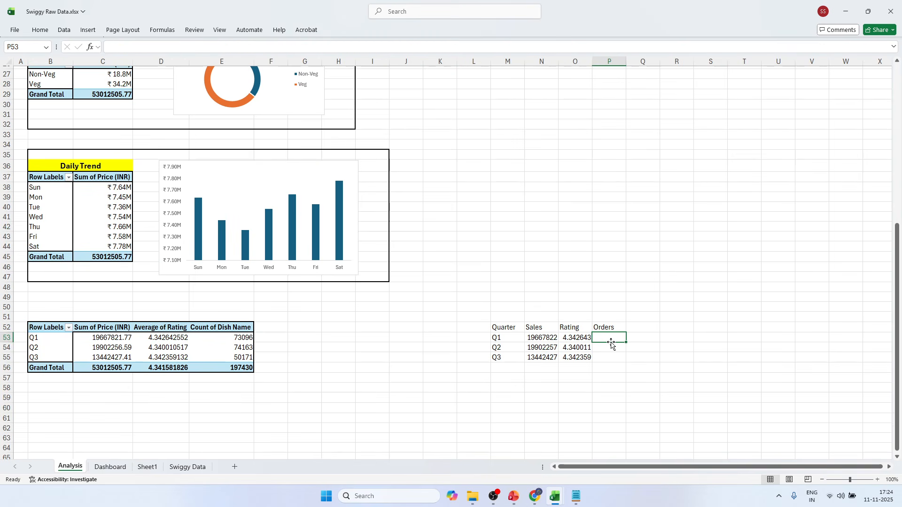
Link P53 to Q1's Count of Dish Name in the quarterly pivot table with a GETPIVOTDATA formula.
type("=")
left_click(227, 339)
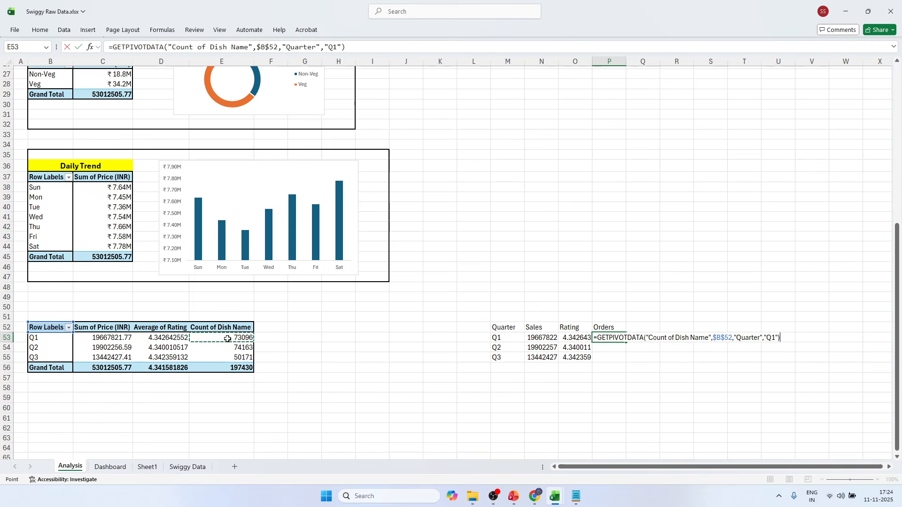
key("ctrl+Return")
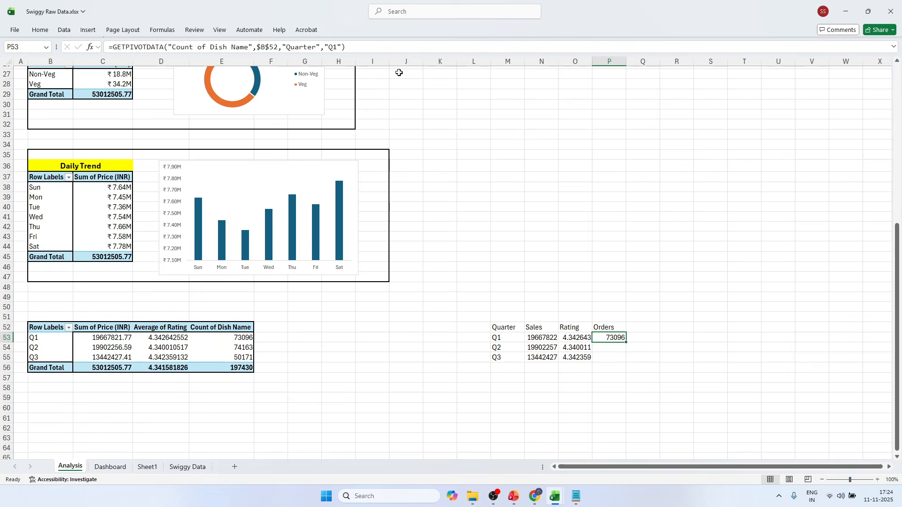
Replace the fixed "Q1" item in P53's formula with M53 and fill the Orders formula down to P55.
left_click_drag(326, 47, 344, 49)
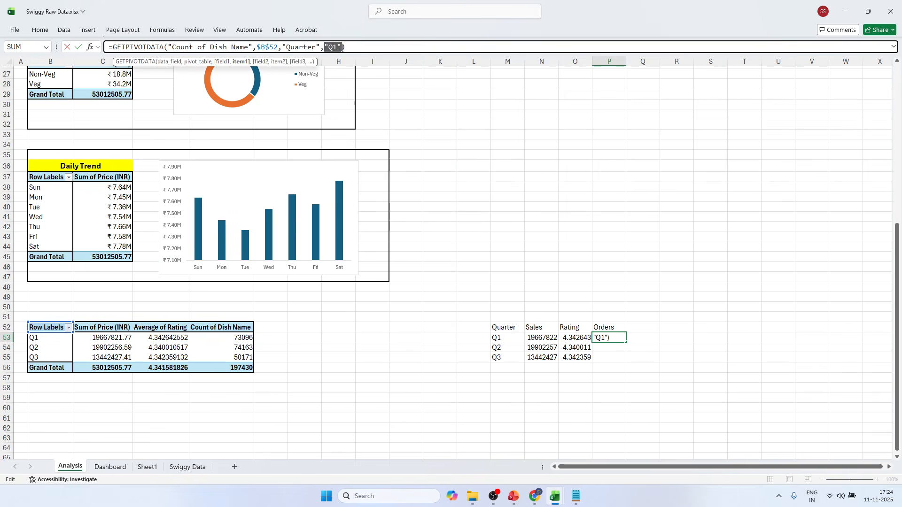
key("Delete")
left_click(493, 336)
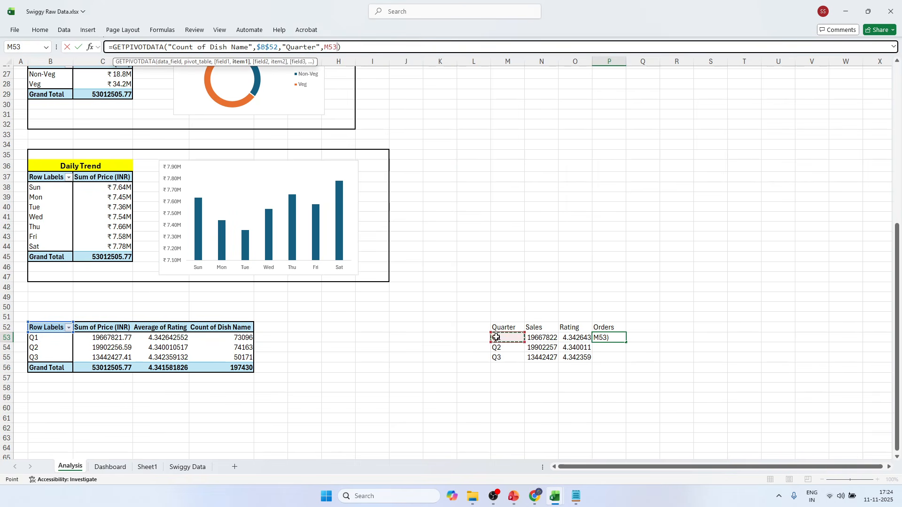
key("Return")
left_click(619, 340)
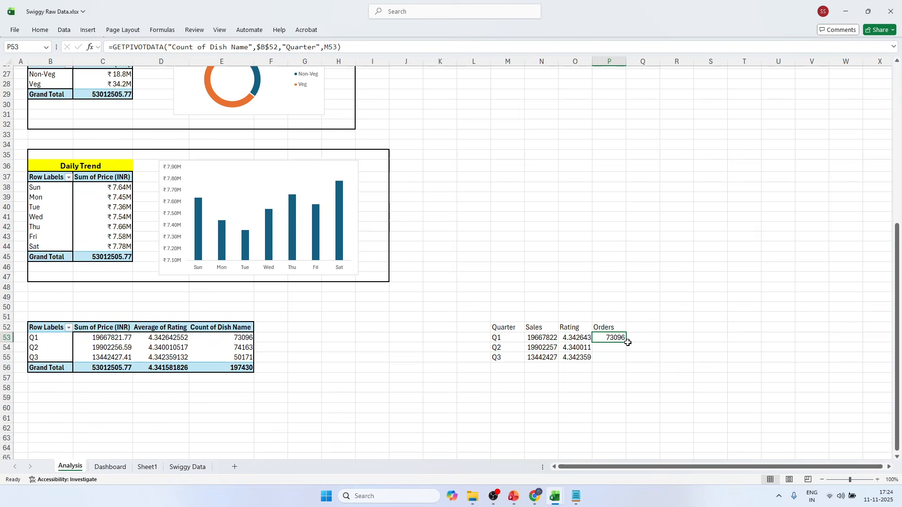
left_click_drag(628, 342, 628, 360)
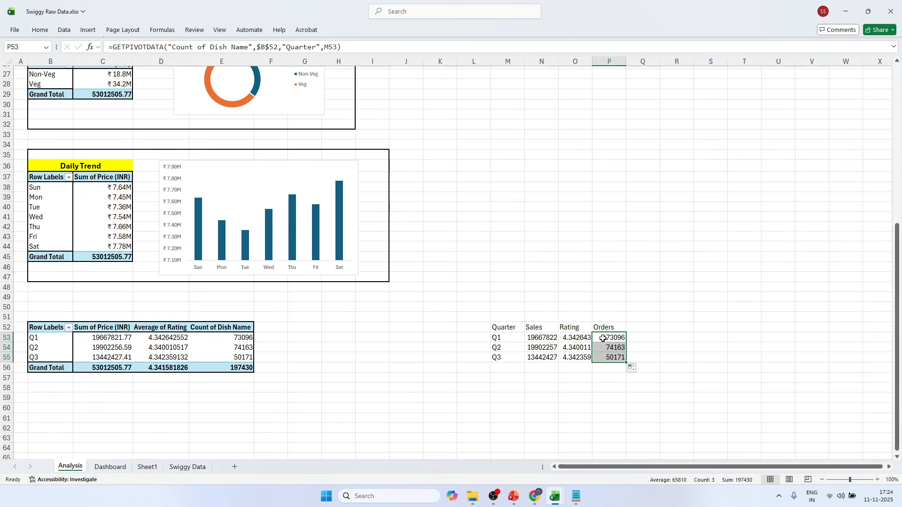
left_click(652, 382)
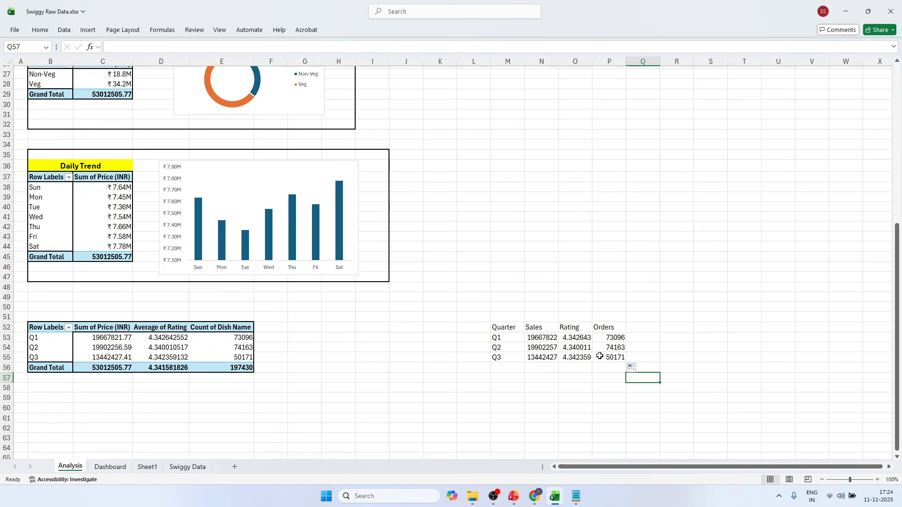
Select the Sales values in N53:N55 and check the finished quarterly table's number formats in the Swiggy Sales Dashboard workbook.
left_click_drag(504, 327, 607, 357)
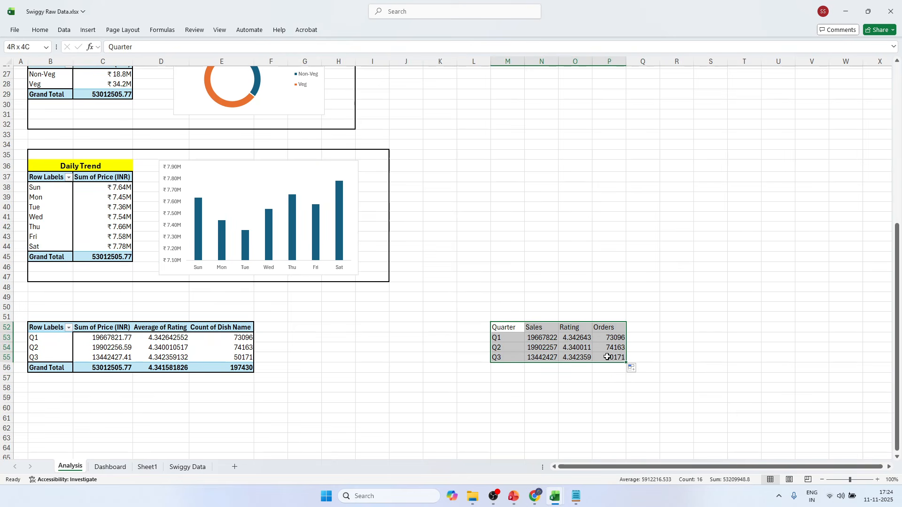
left_click(576, 342)
left_click_drag(541, 339, 544, 358)
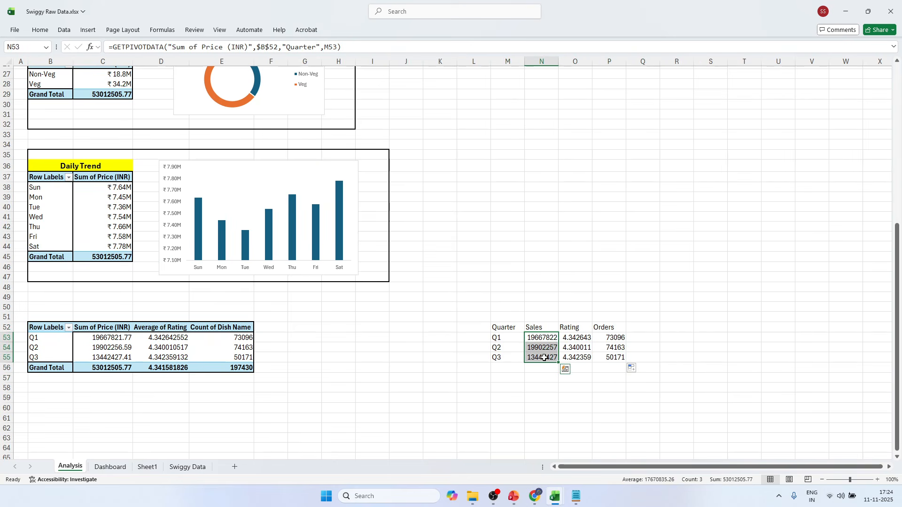
key("ctrl+1")
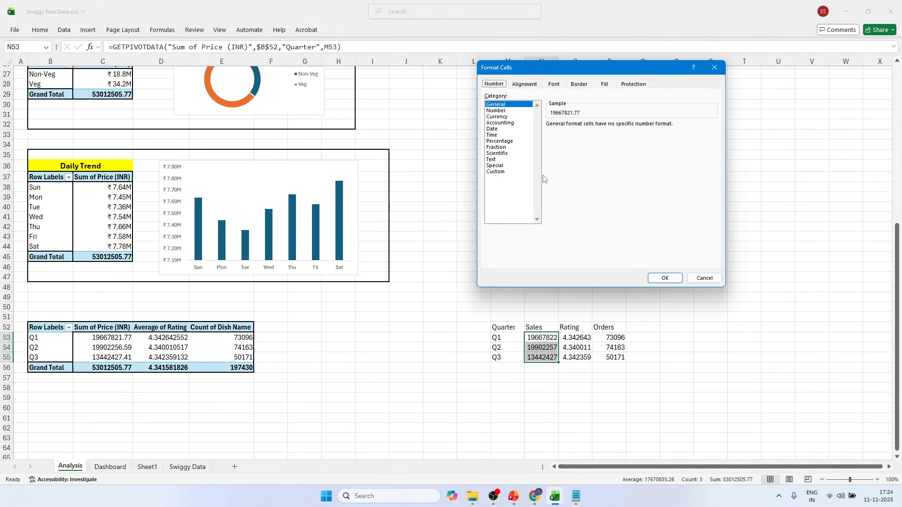
key("alt+Tab")
key("Escape")
key("alt+Tab")
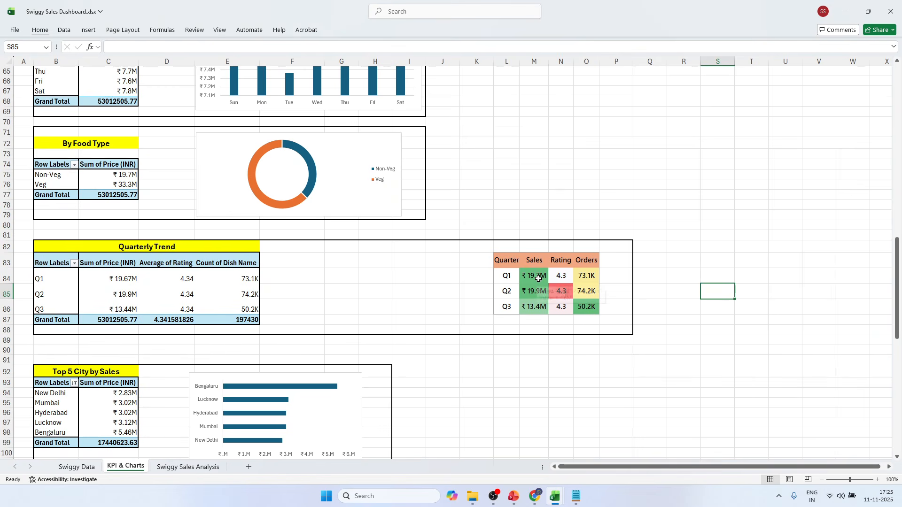
key("alt+Tab")
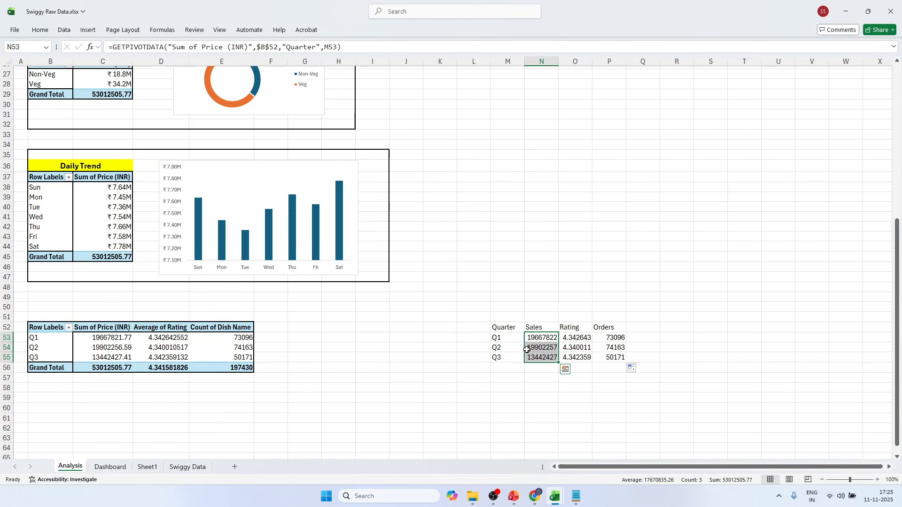
Apply the custom number format ₹ 0.0,,"M" to the selected Sales values in N53:N55.
key("ctrl+1")
left_click(497, 172)
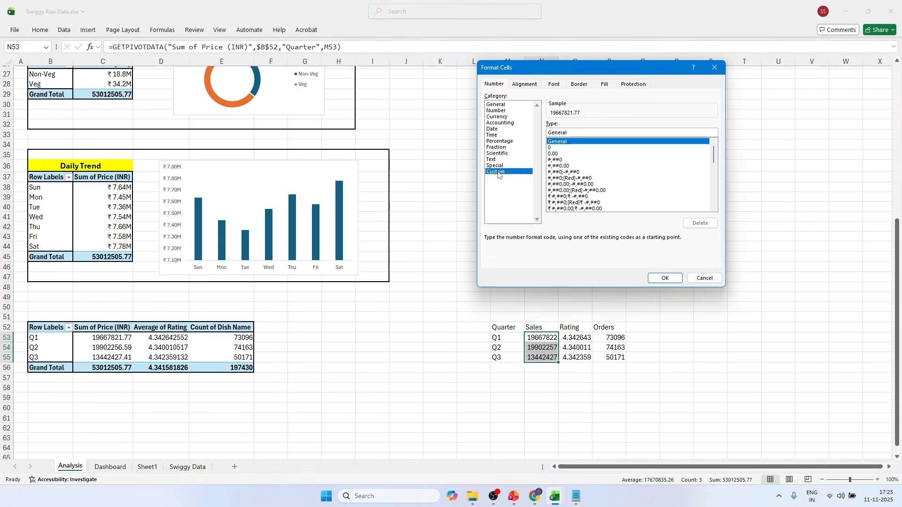
left_click_drag(715, 158, 715, 197)
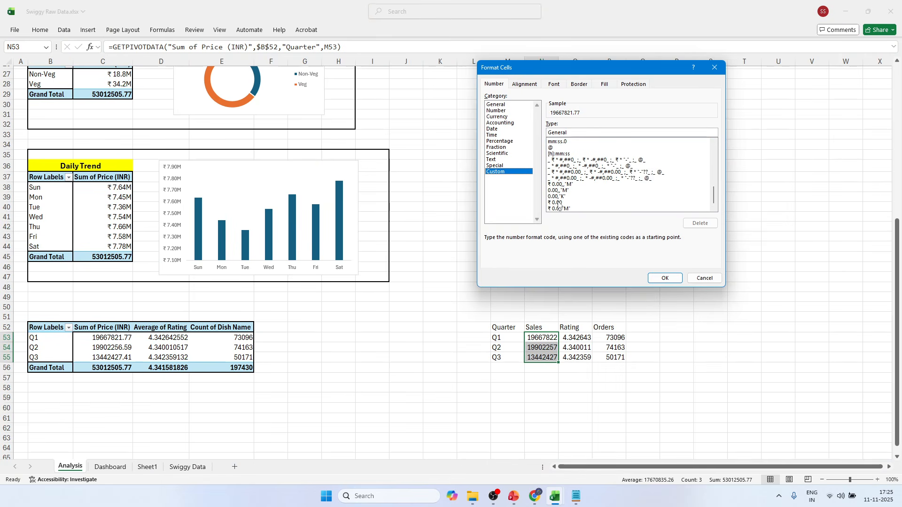
left_click(557, 209)
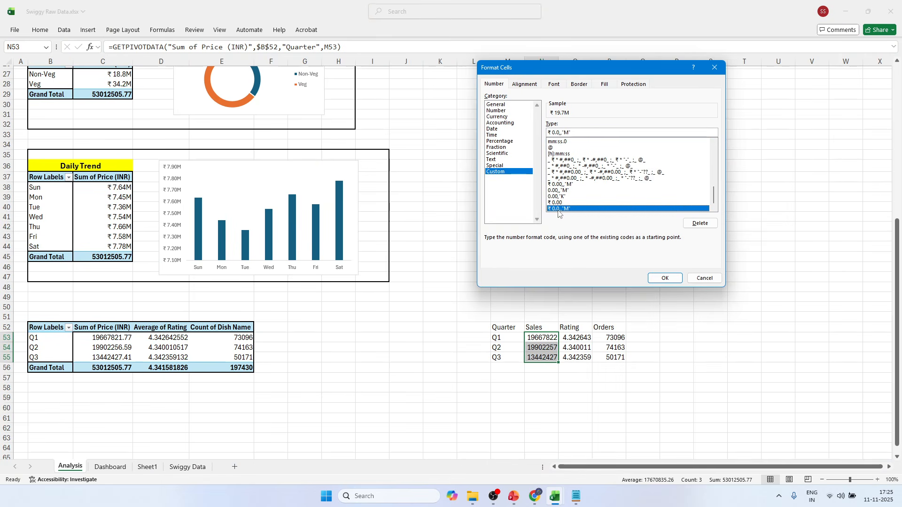
left_click(662, 278)
Apply the custom number format 0.0 to the Rating values in O53:O55.
left_click_drag(581, 337, 583, 356)
key("ctrl+1")
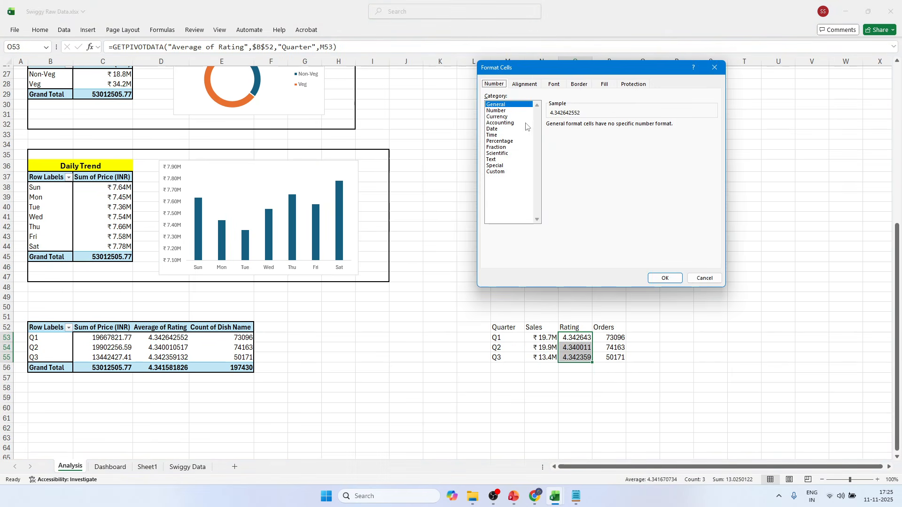
left_click(503, 172)
left_click(556, 155)
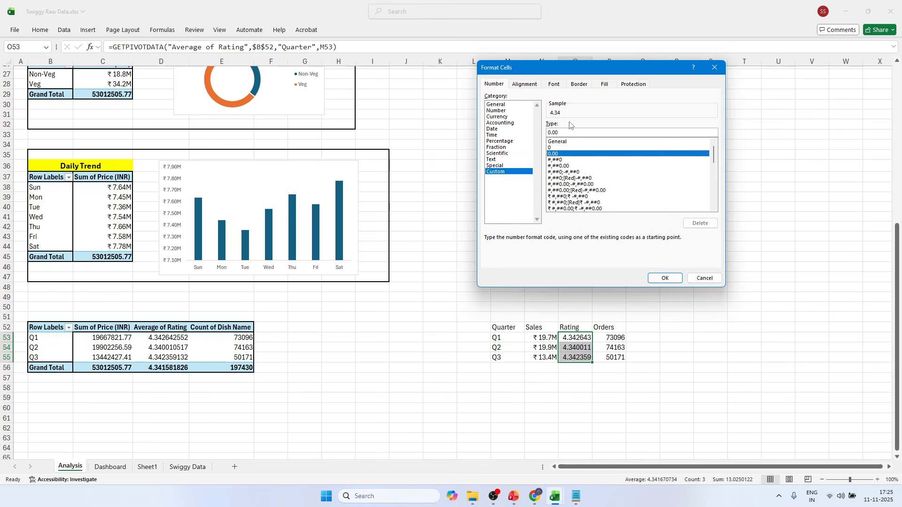
left_click(563, 132)
key("BackSpace")
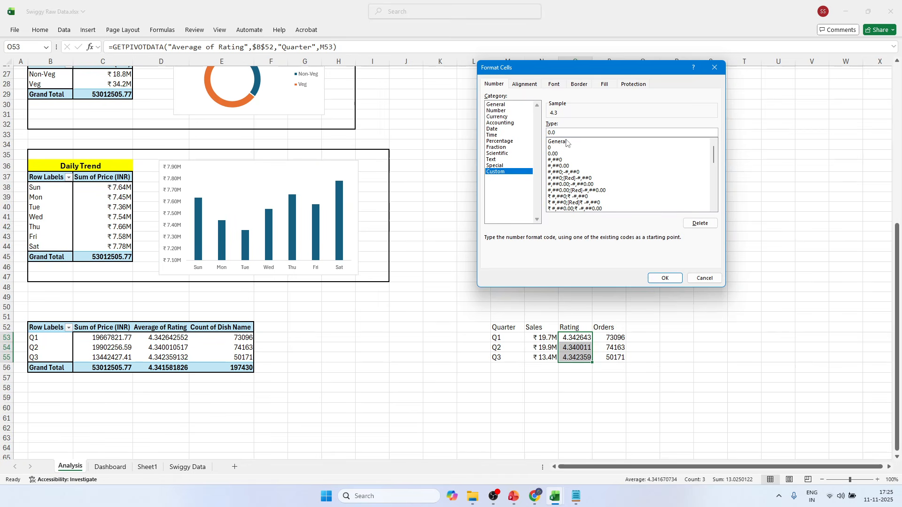
left_click(665, 278)
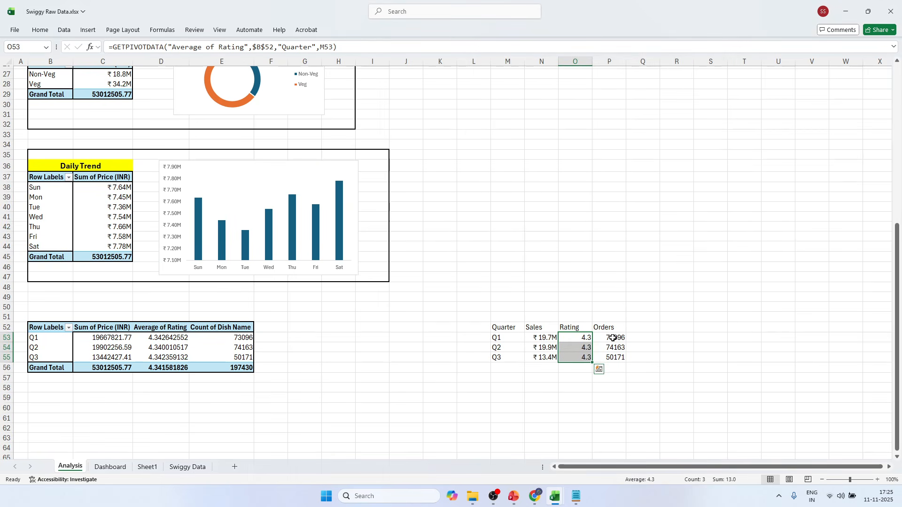
Apply the custom number format 0.0,"K" to the Orders values in P53:P55.
left_click_drag(613, 338, 613, 356)
key("ctrl+1")
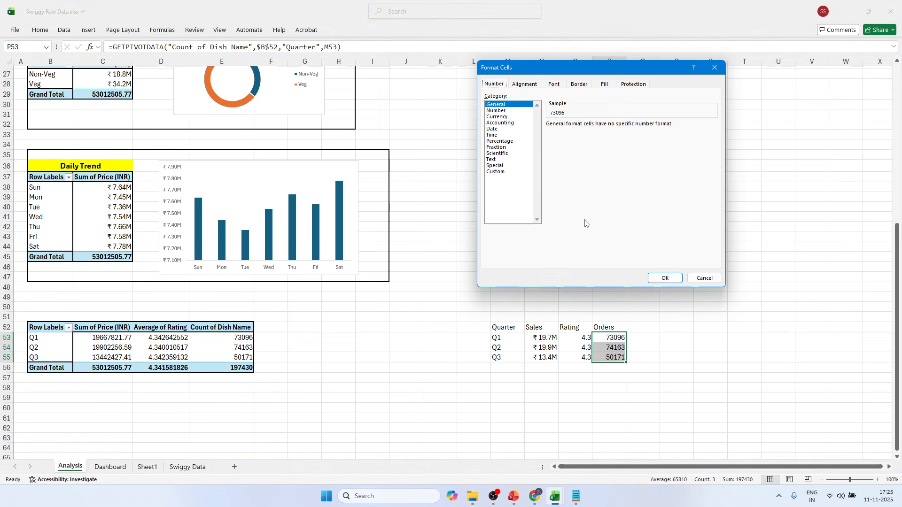
left_click(508, 171)
left_click_drag(714, 158, 711, 216)
left_click(563, 191)
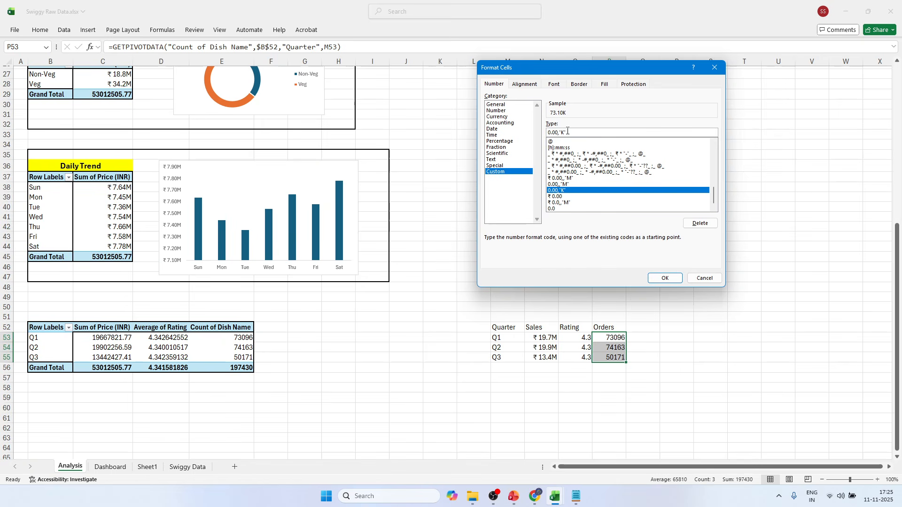
key("BackSpace")
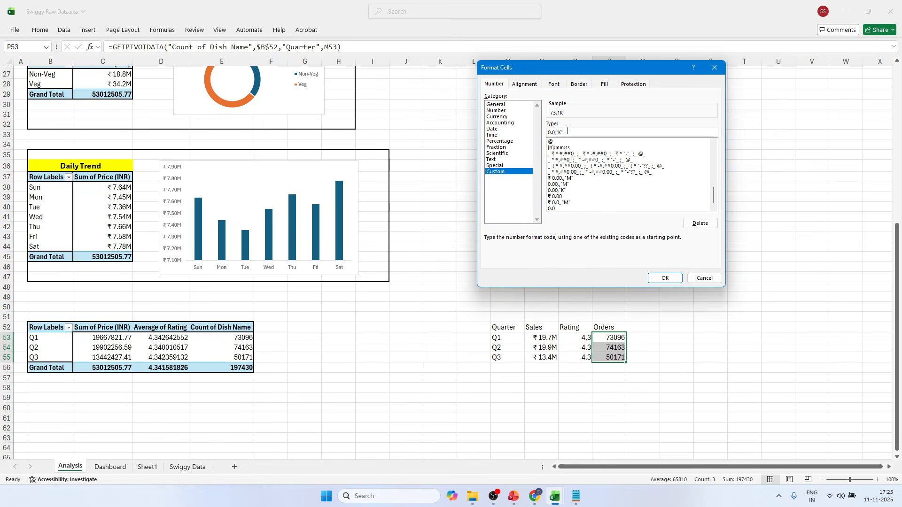
left_click(664, 278)
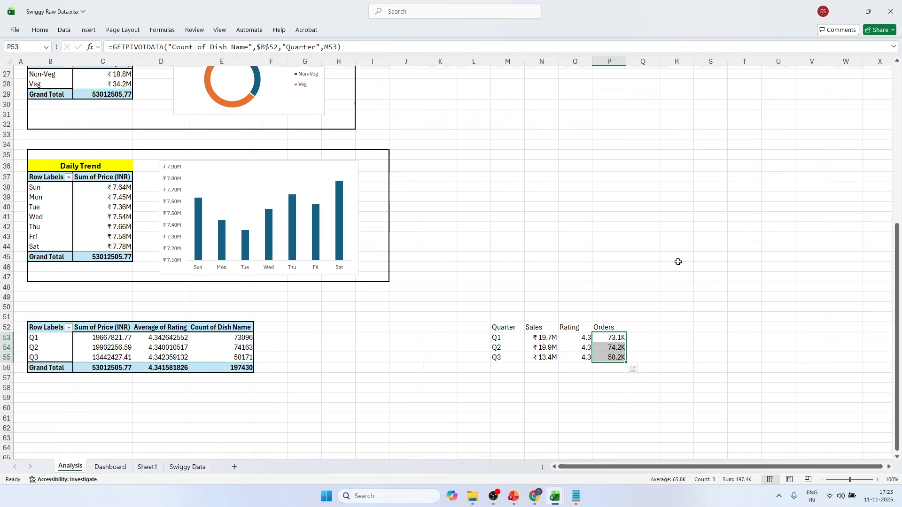
Set the font of the quarterly summary table M52:P55 to Segoe UI Semibold, size 11.
left_click(639, 337)
left_click_drag(522, 327, 614, 358)
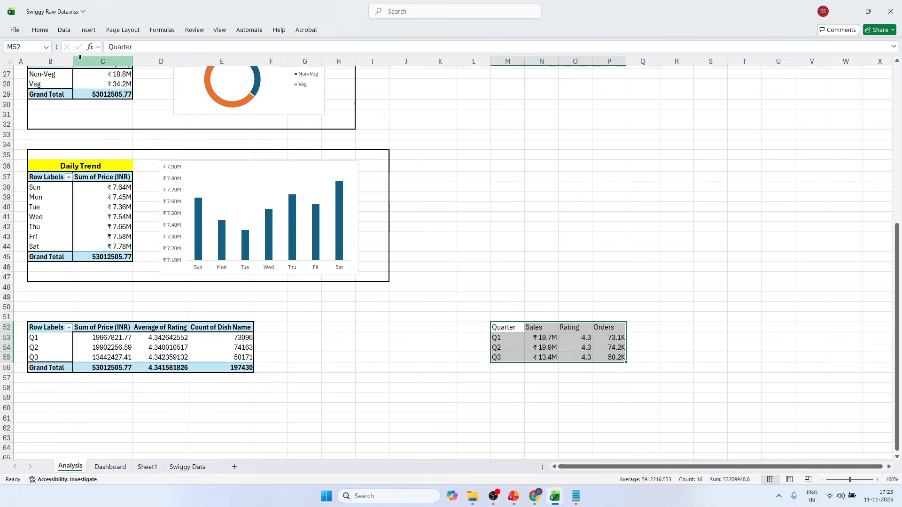
left_click(41, 31)
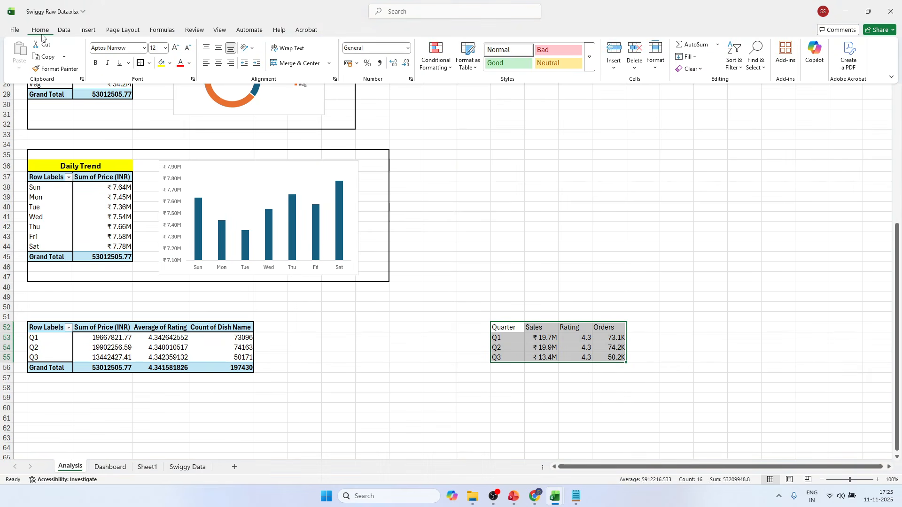
left_click(145, 47)
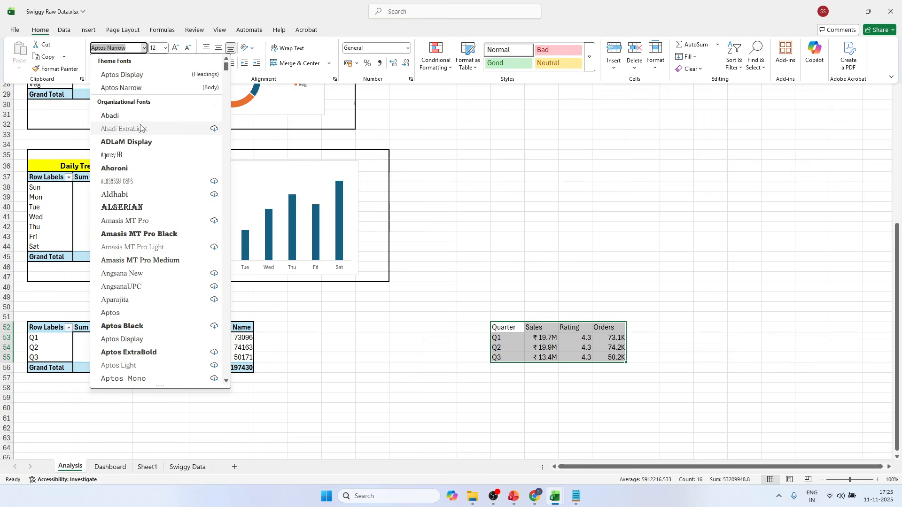
type("Segoe Fluent Icons")
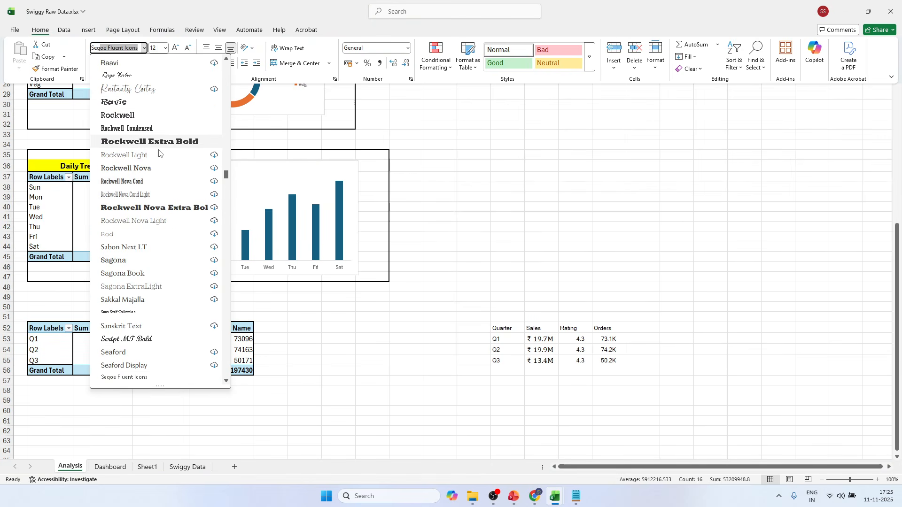
scroll(157, 222, "down", 6)
scroll(157, 221, "down", 1)
left_click(151, 225)
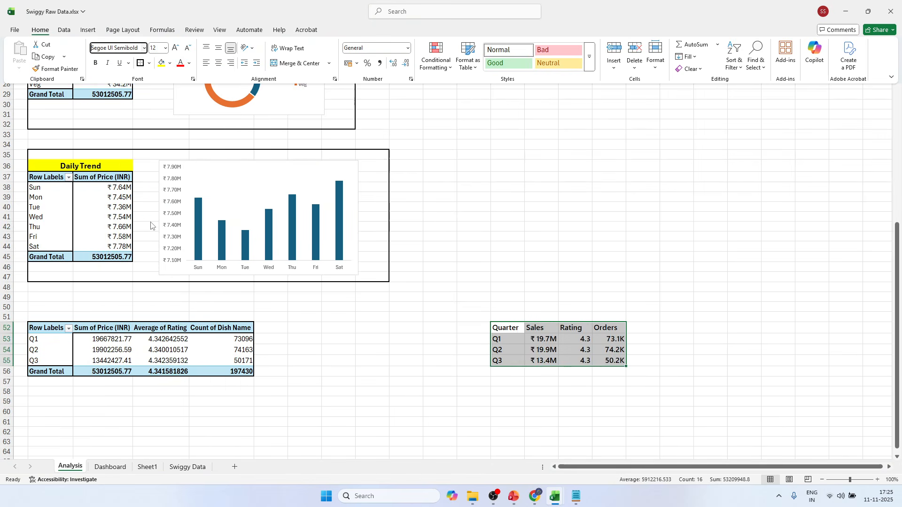
left_click(188, 48)
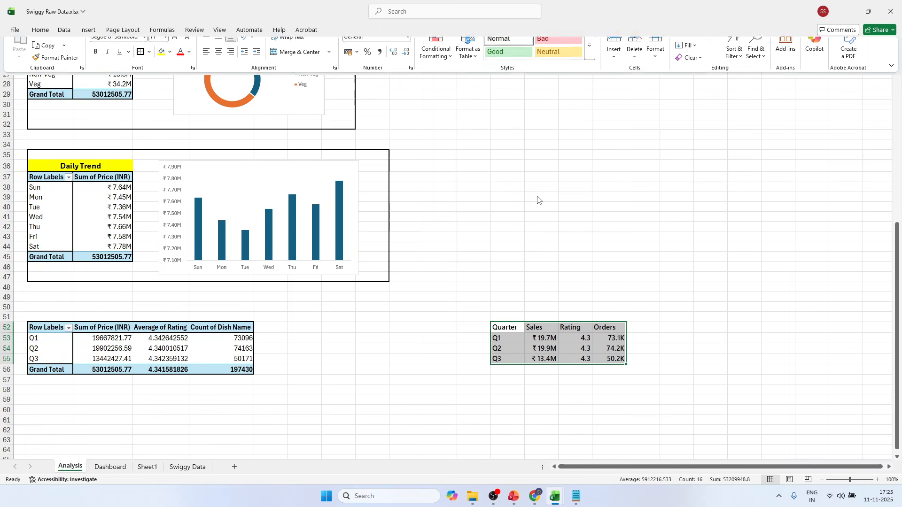
key("ctrl+F1")
left_click(528, 104)
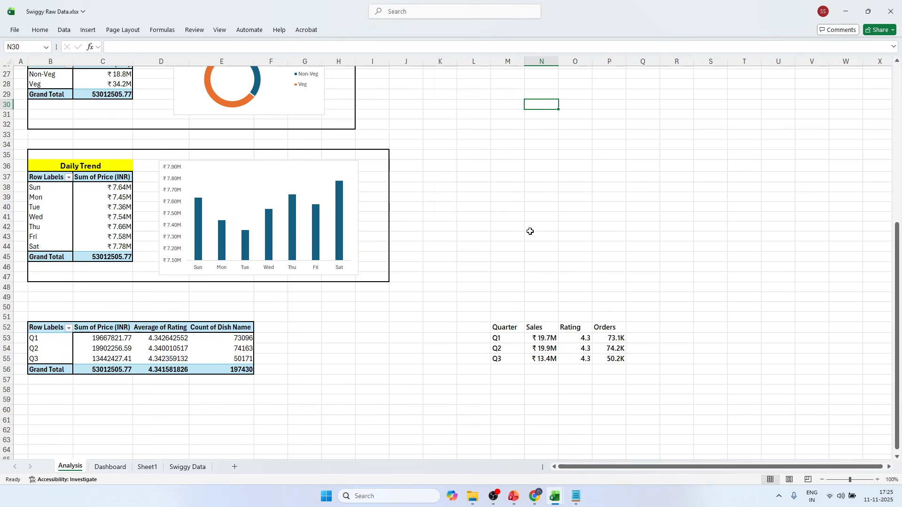
AutoFit the widths of columns M, N, O and P to their contents.
double_click(524, 60)
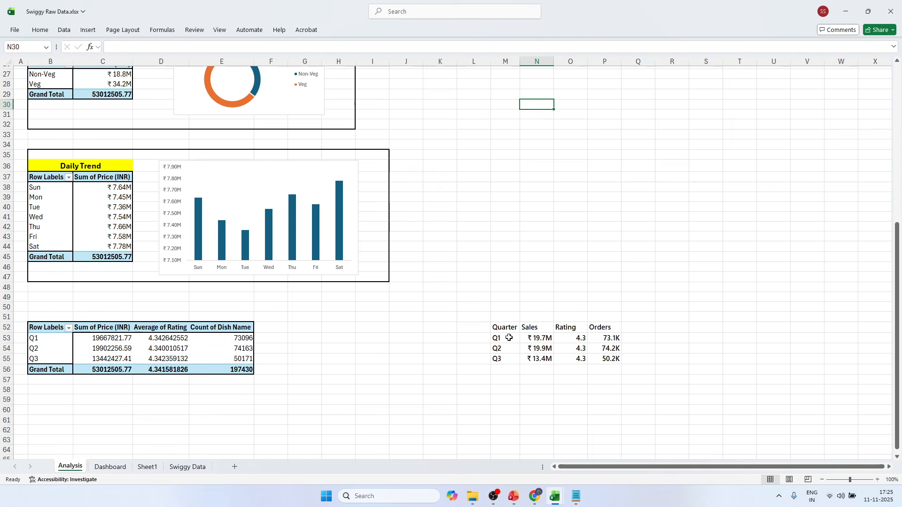
double_click(553, 61)
double_click(583, 61)
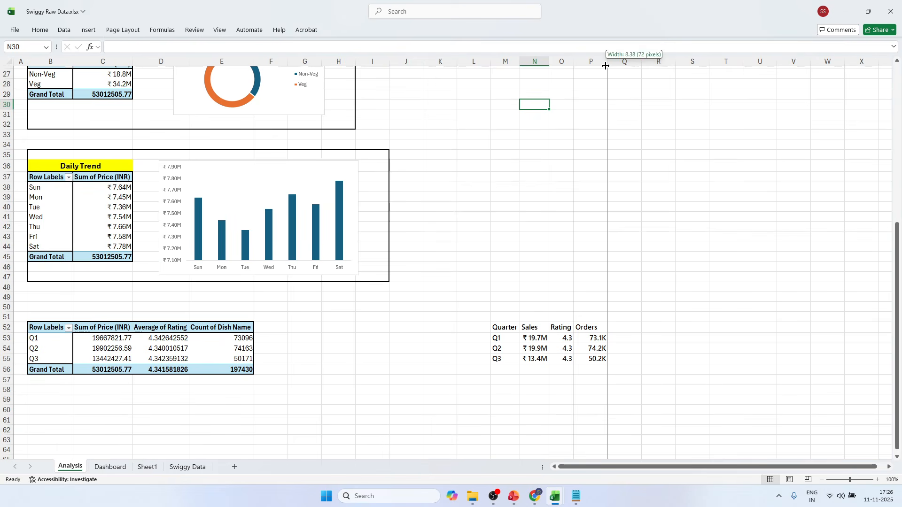
double_click(608, 62)
Center the contents of the quarterly summary table M52:P55 horizontally.
left_click_drag(502, 330, 591, 359)
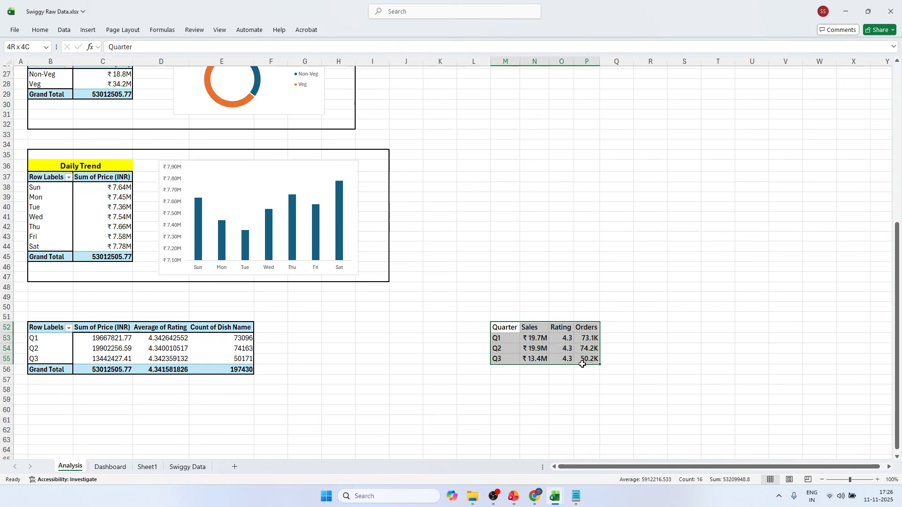
left_click(40, 30)
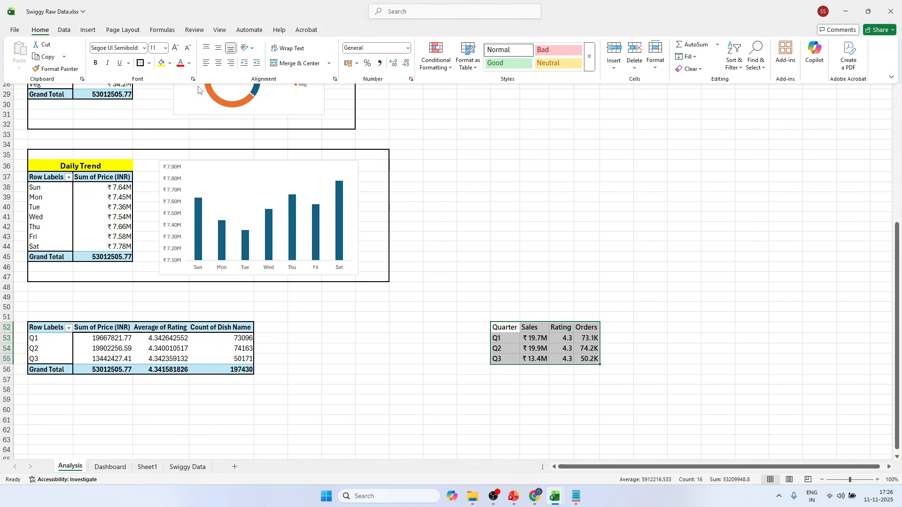
left_click(218, 63)
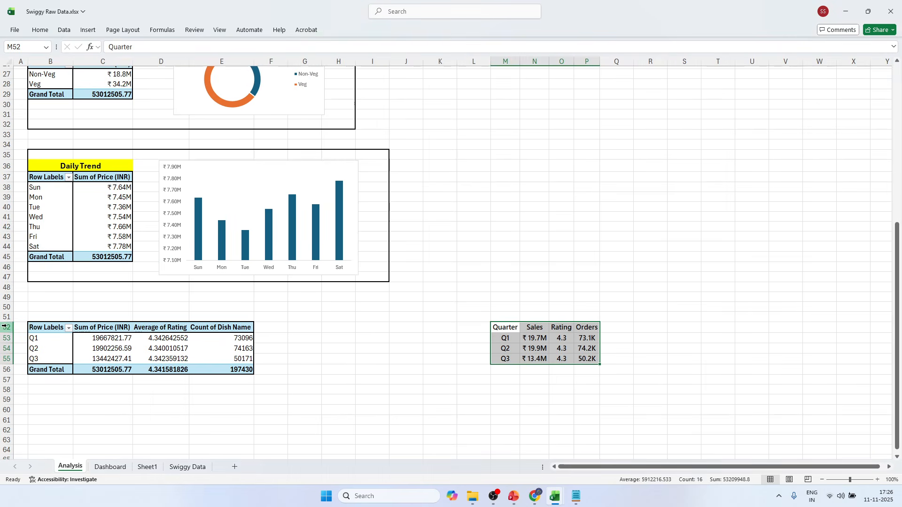
Set the height of rows 52 through 55 on the Analysis sheet to 19.
left_click_drag(7, 328, 11, 360)
right_click(66, 350)
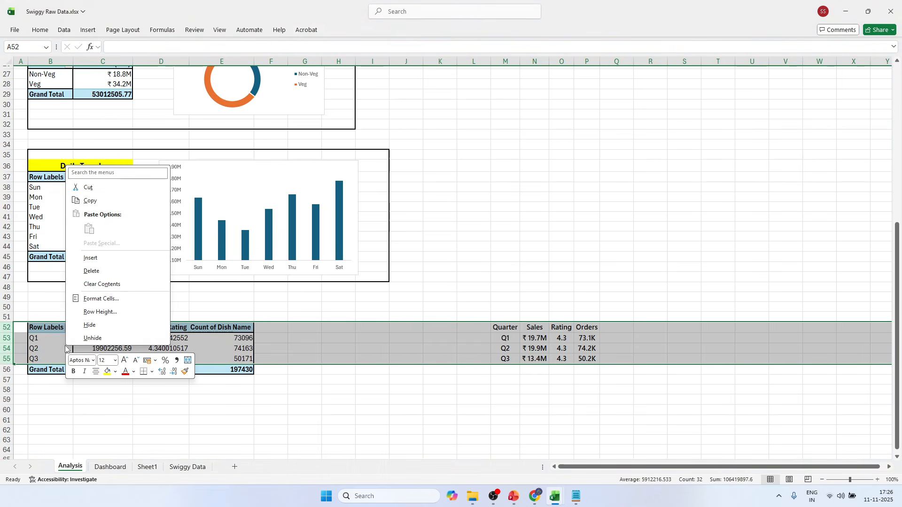
left_click(98, 313)
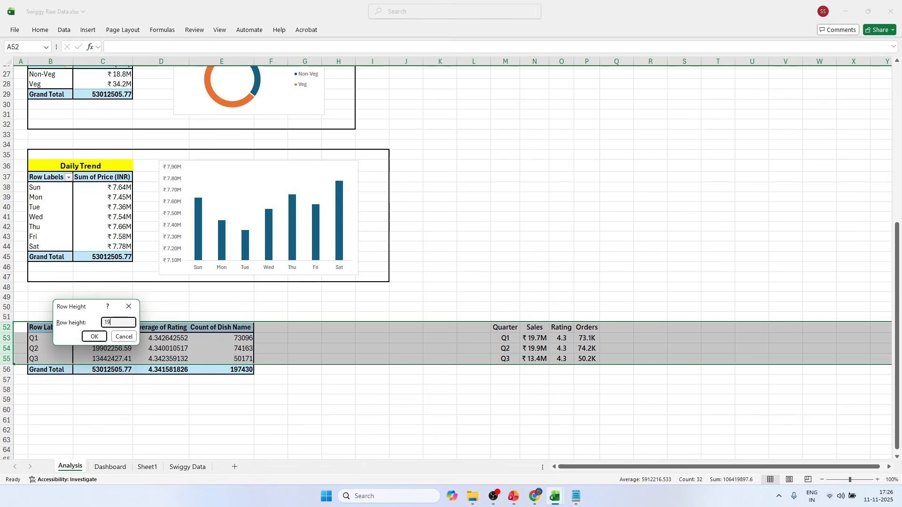
key("Return")
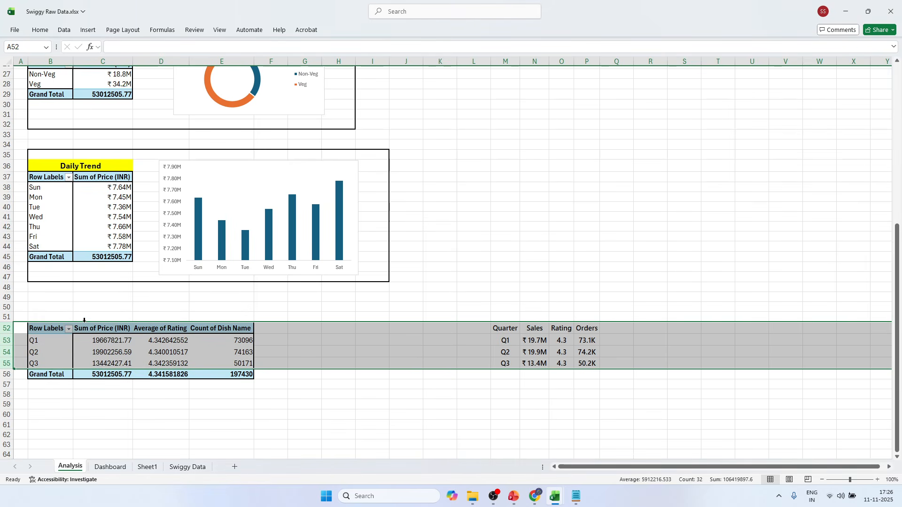
Change the height of rows 52 through 55 to 20.
right_click(58, 342)
left_click(96, 309)
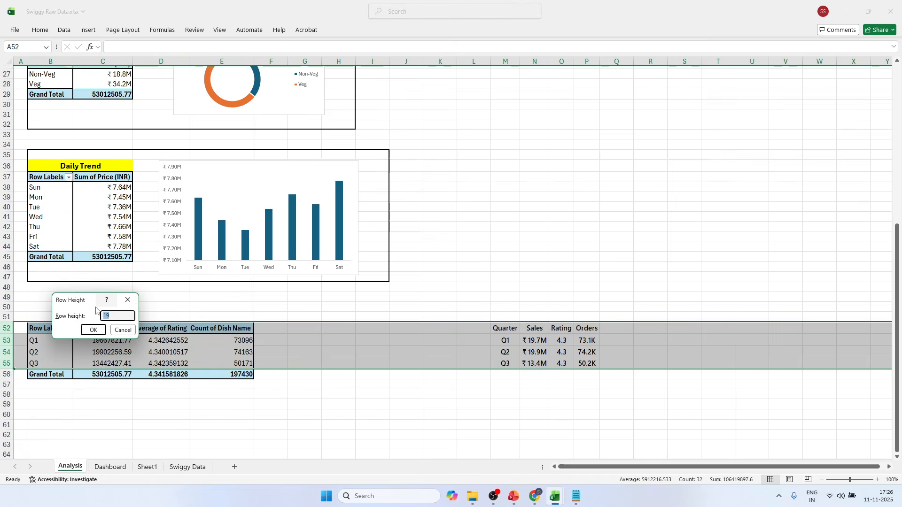
type("20")
key("Return")
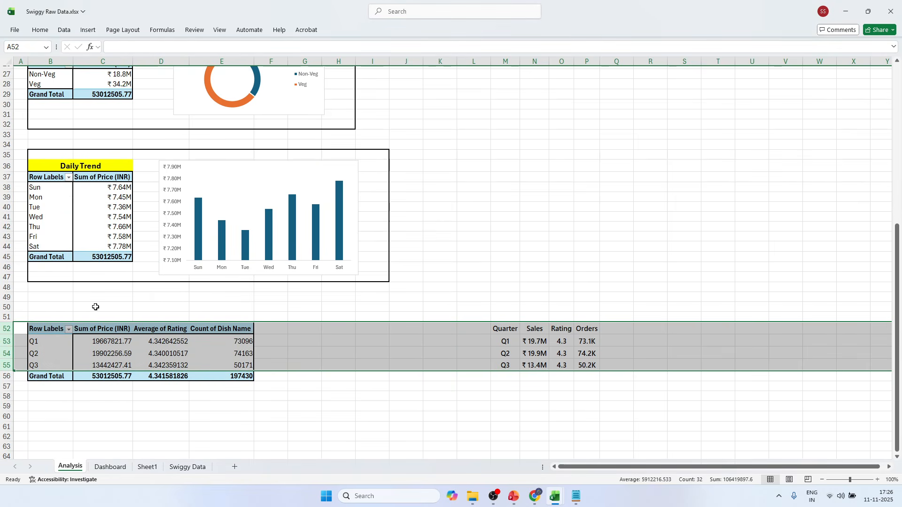
Apply All Borders to the quarterly summary table M52:P55.
left_click(587, 329)
left_click(541, 318)
left_click_drag(512, 328, 588, 365)
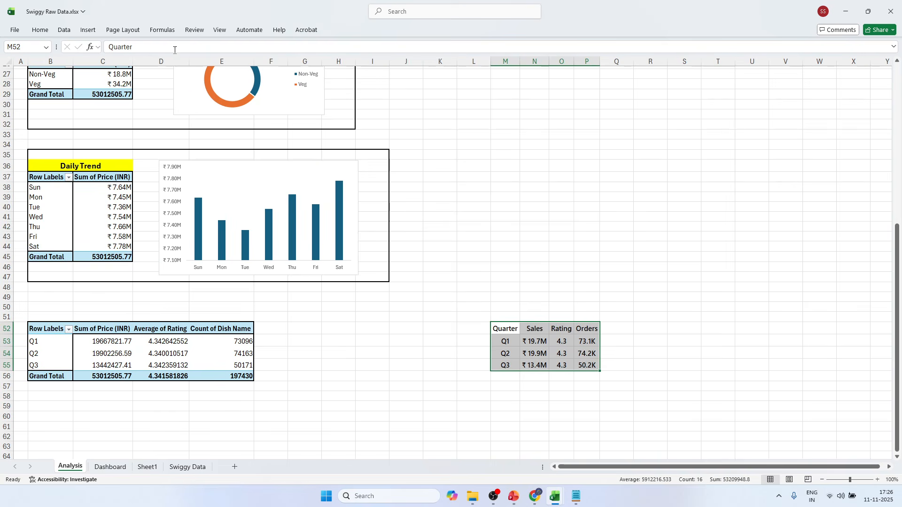
left_click(44, 33)
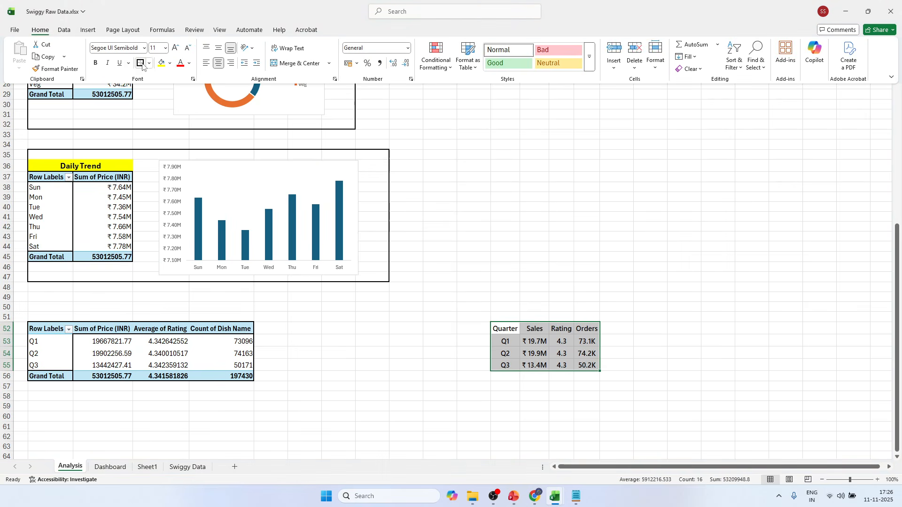
left_click(148, 66)
left_click(157, 155)
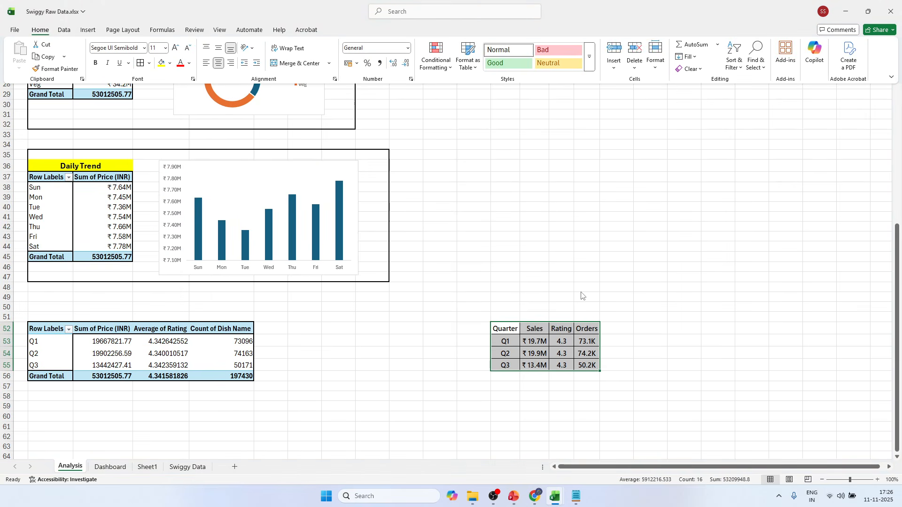
Fill the table's header cells M52:P52 with the lighter orange from the recently used colors.
left_click_drag(512, 331, 578, 333)
left_click(40, 30)
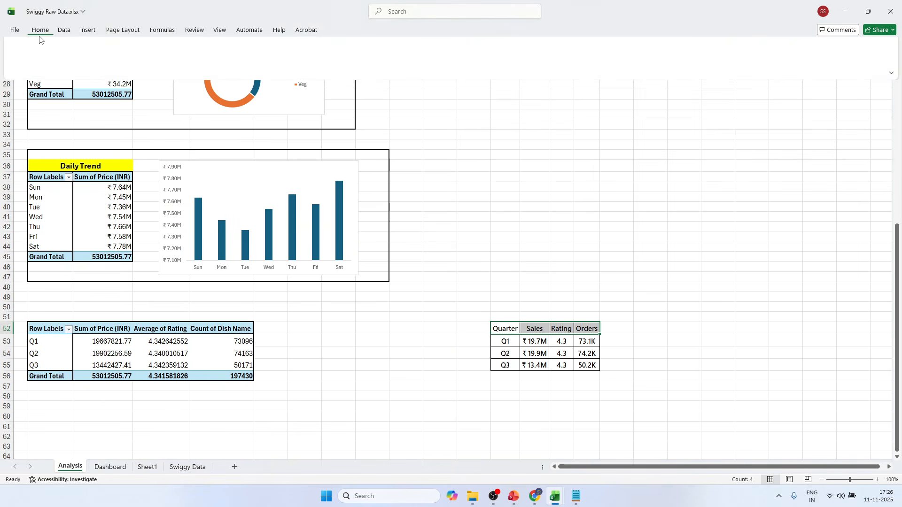
left_click(170, 63)
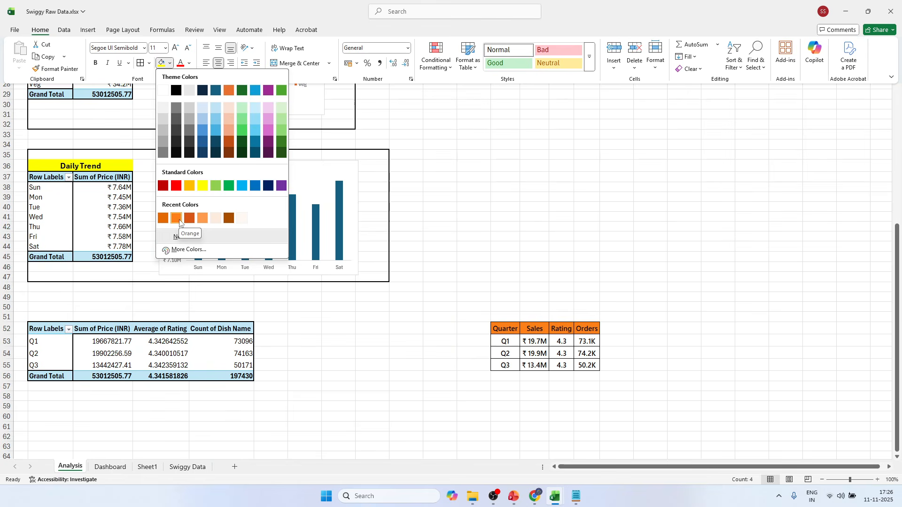
left_click(206, 224)
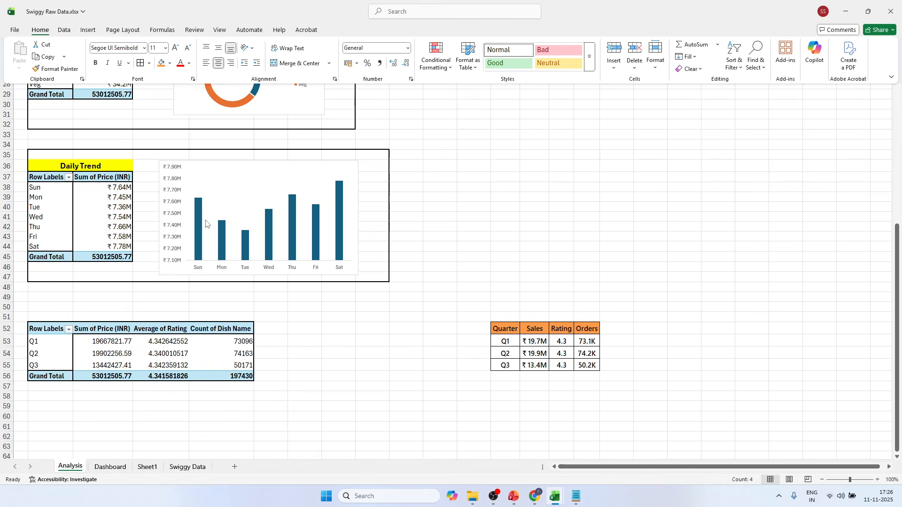
left_click(591, 353)
left_click(671, 329)
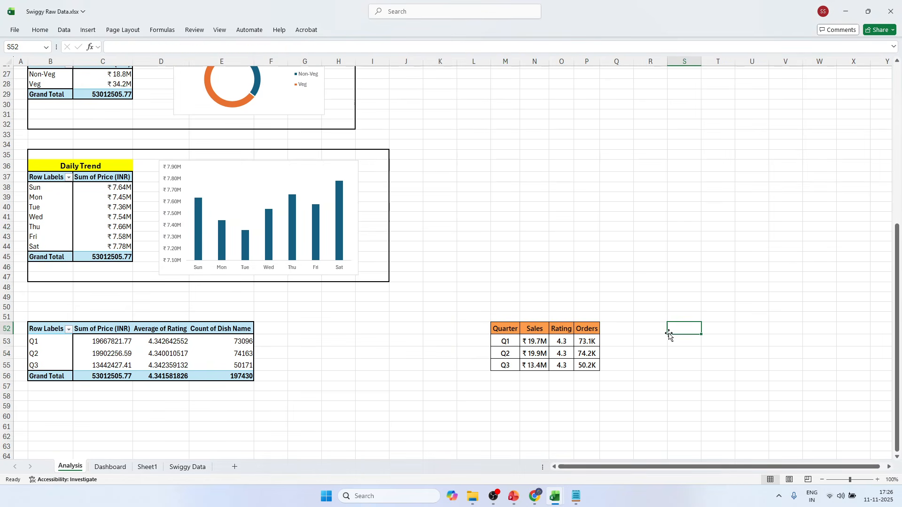
Apply a green-yellow-red color scale to the values in N53:P55, with green for the highest values.
left_click_drag(535, 341, 587, 364)
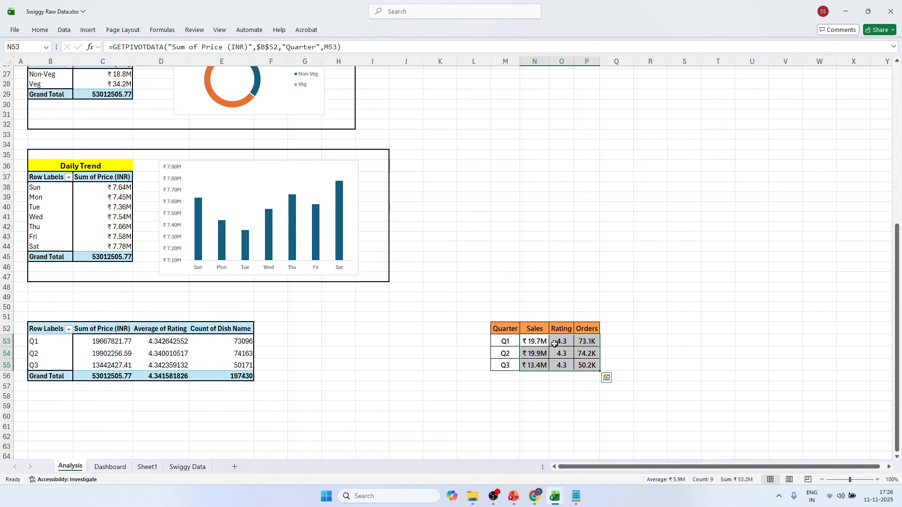
left_click(40, 30)
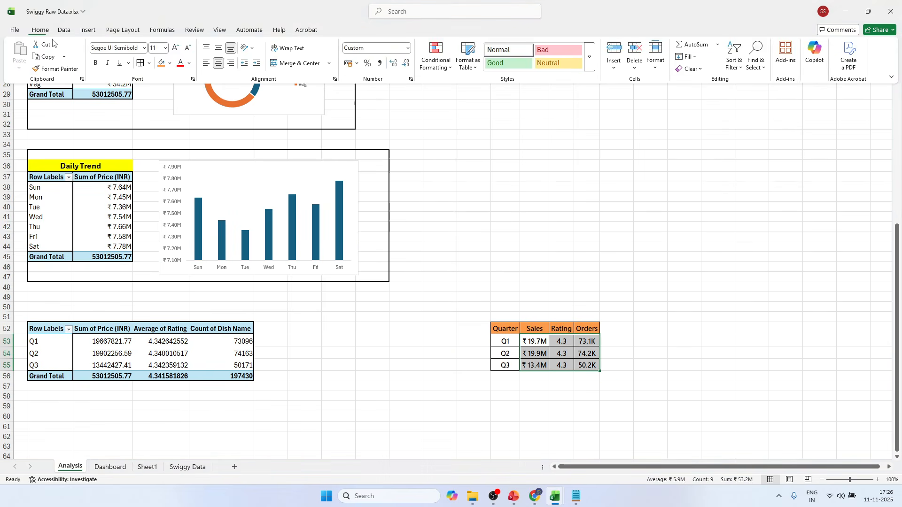
left_click(446, 64)
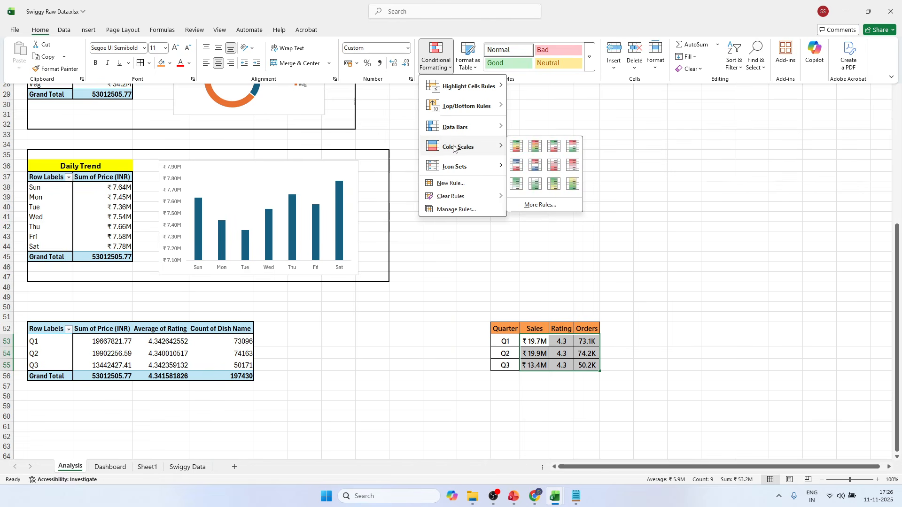
mouse_move(454, 136)
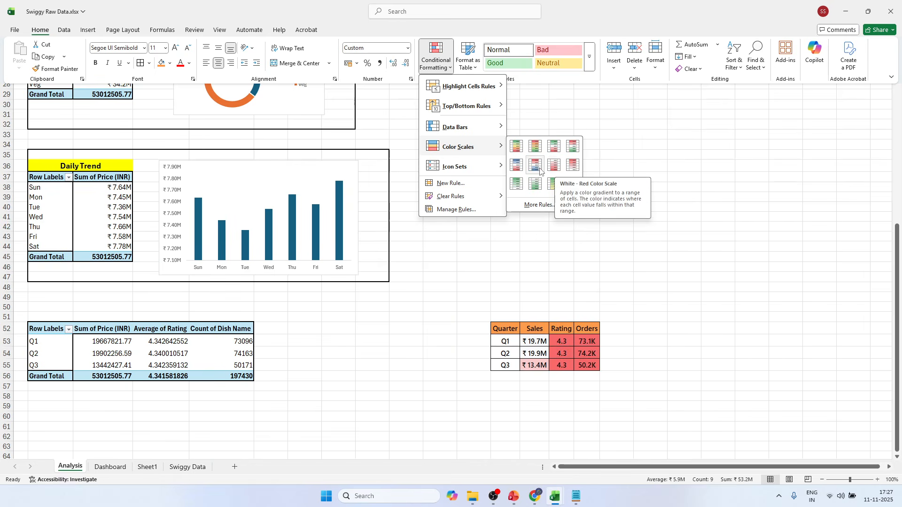
left_click(531, 152)
left_click(612, 226)
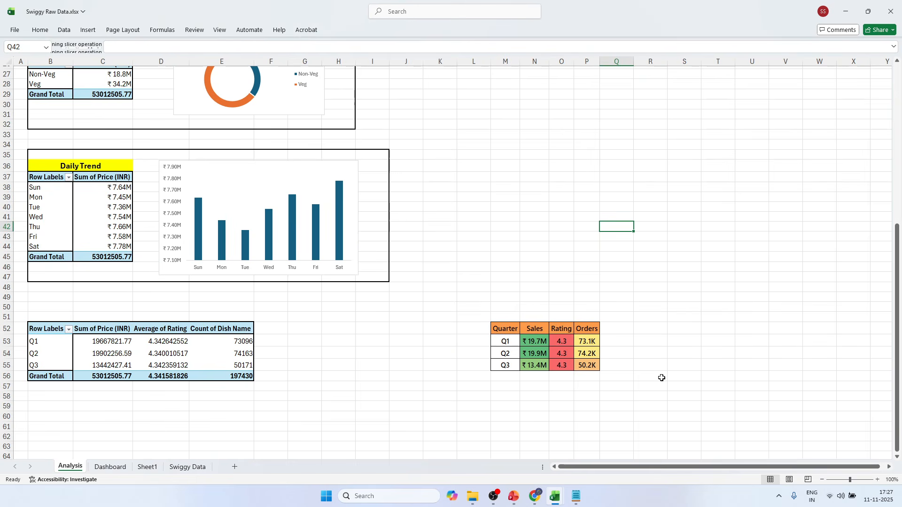
Copy the quarterly summary table M52:P55 and paste it as a linked picture at B9 on the Dashboard sheet.
left_click_drag(504, 327, 584, 367)
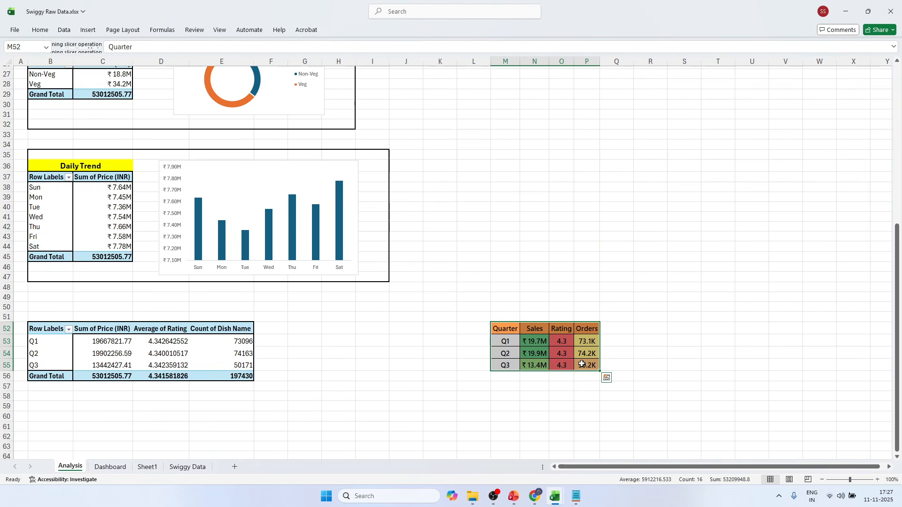
key("ctrl+c")
left_click(117, 471)
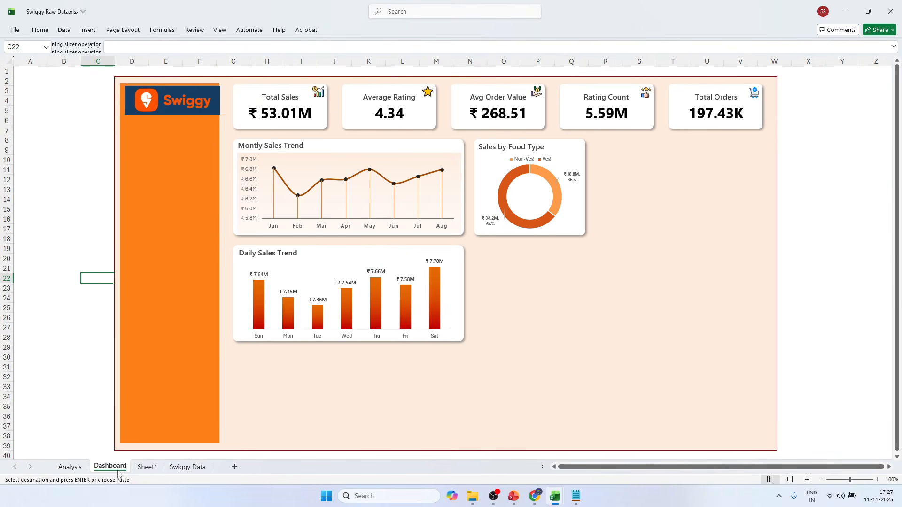
left_click(52, 187)
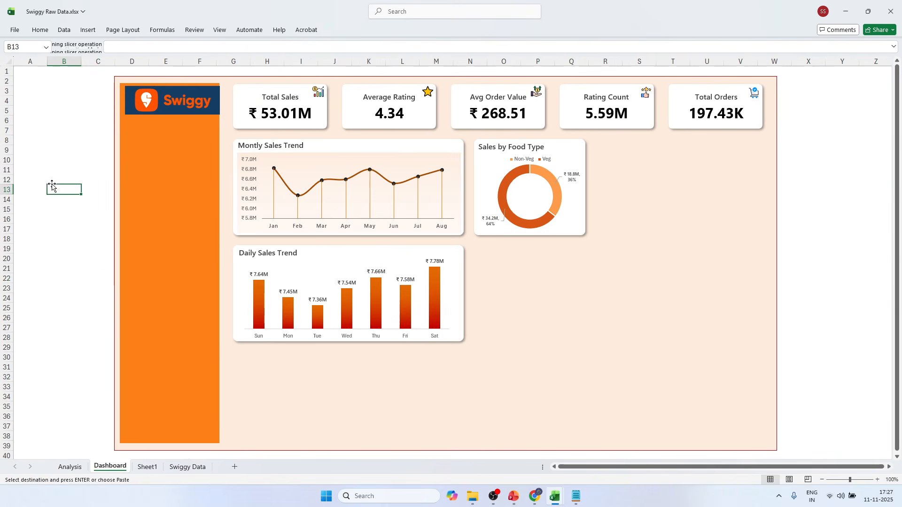
left_click(46, 159)
left_click(53, 160)
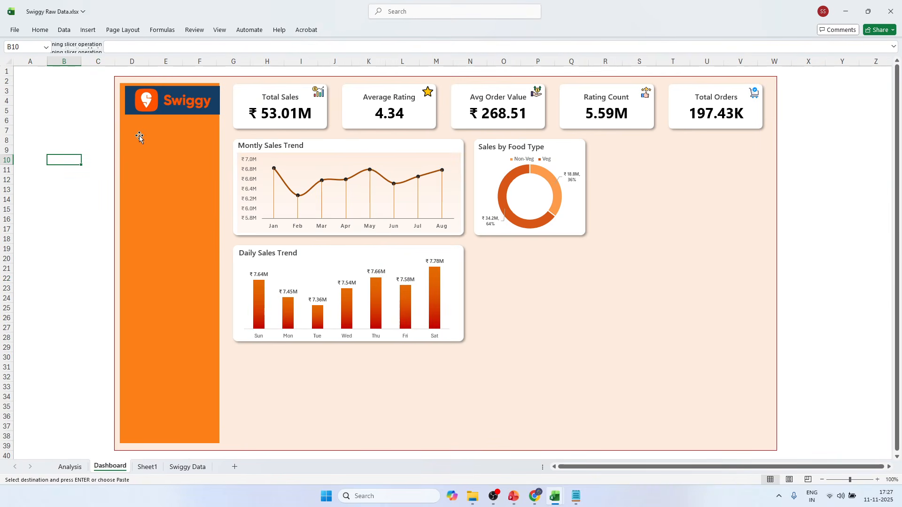
left_click(44, 148)
left_click(56, 148)
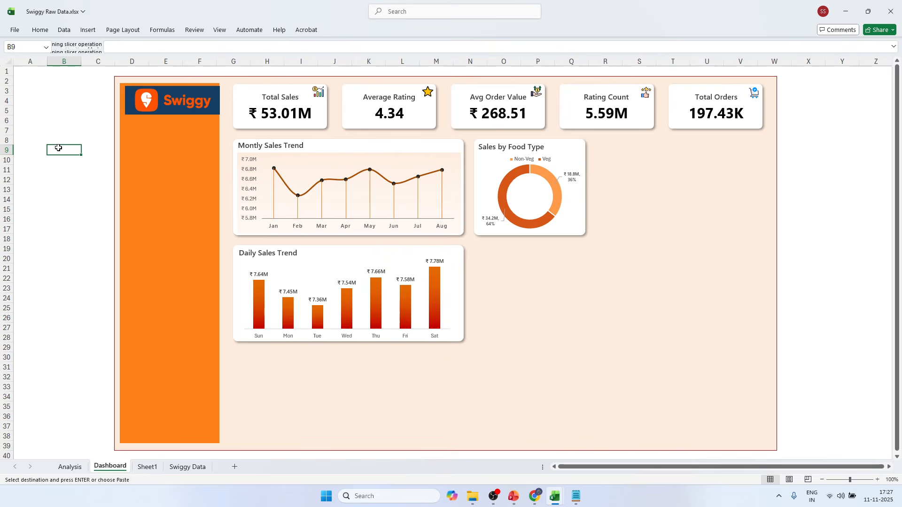
right_click(59, 148)
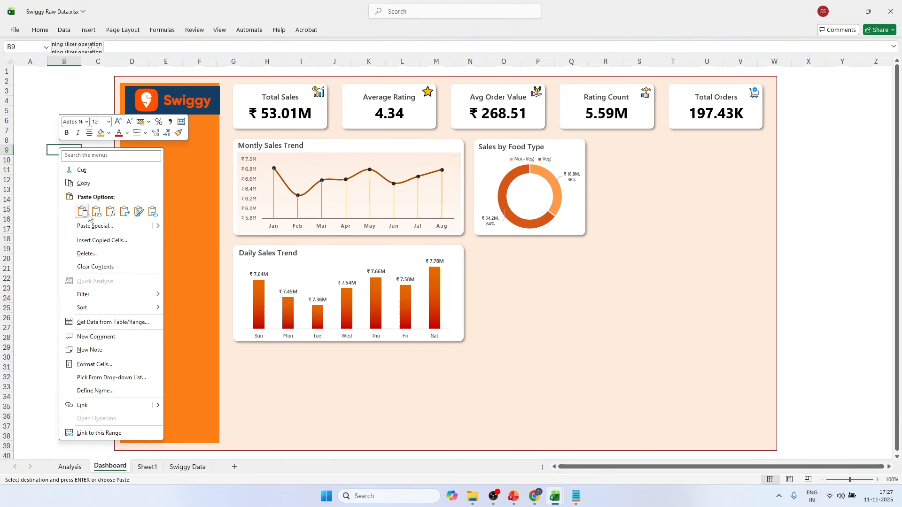
mouse_move(156, 230)
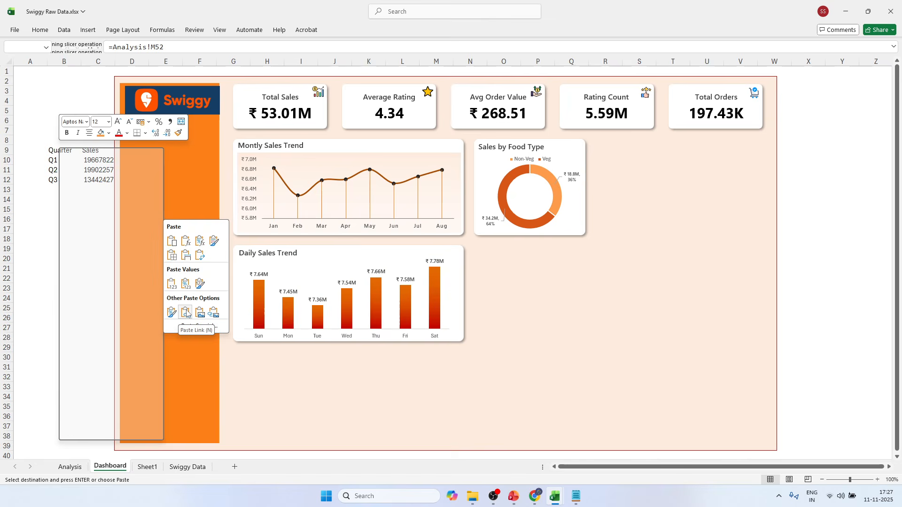
left_click(211, 315)
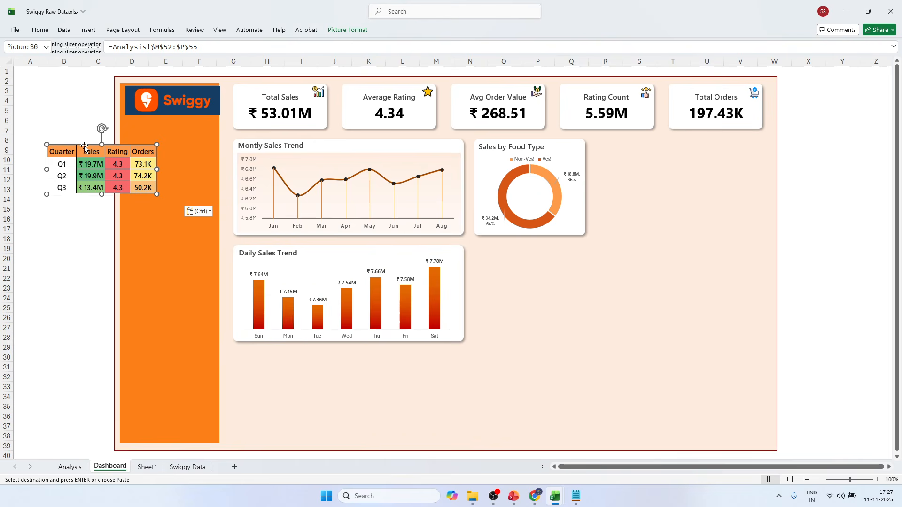
Move the linked table picture into the empty area below the Sales by Food Type chart and delete it.
left_click_drag(140, 162, 599, 280)
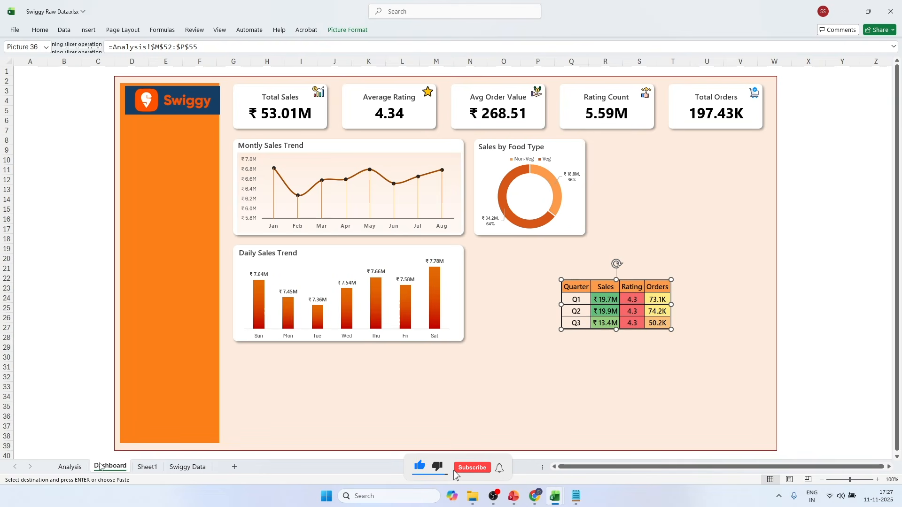
double_click(603, 289)
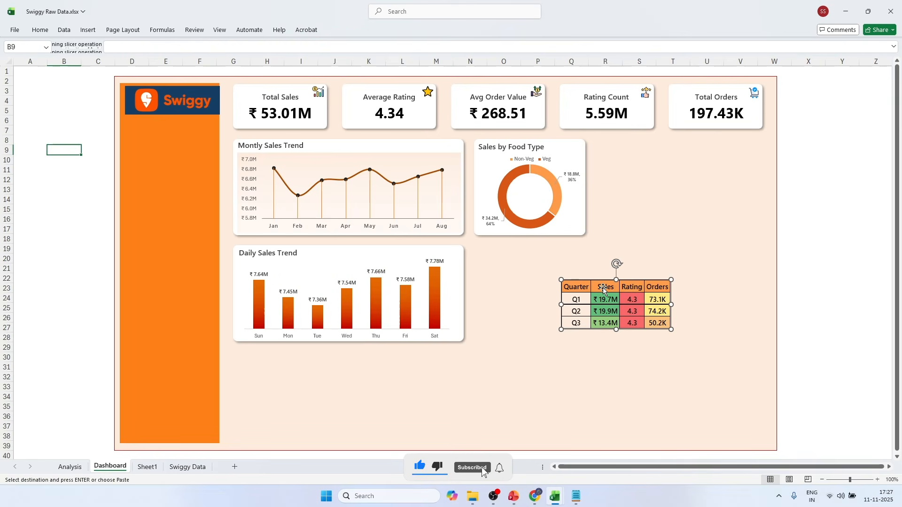
Remove all borders from the quarterly summary table M52:P55 on the Analysis sheet.
left_click(70, 467)
left_click(690, 314)
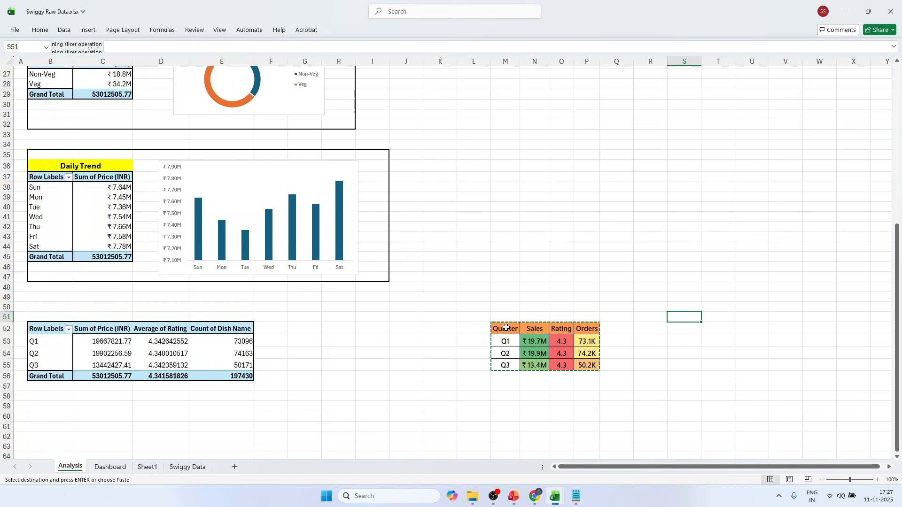
left_click_drag(505, 329, 582, 367)
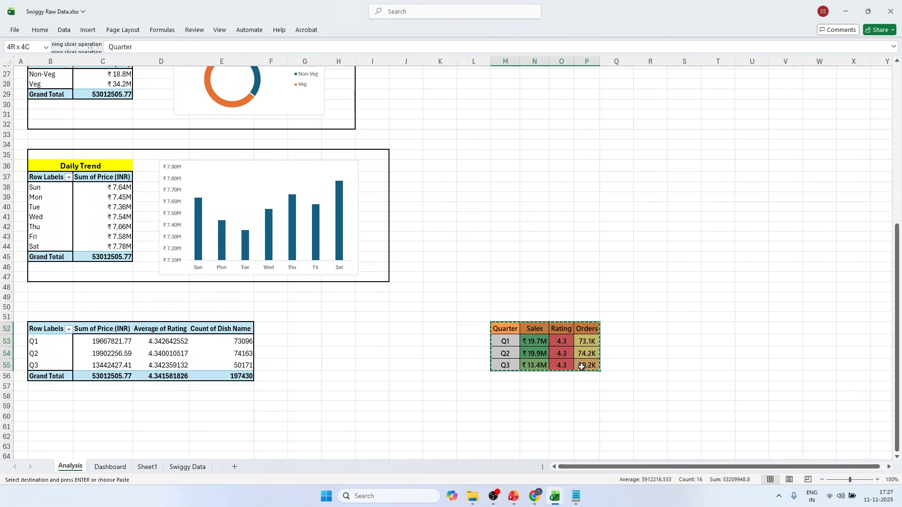
left_click(40, 30)
left_click(149, 63)
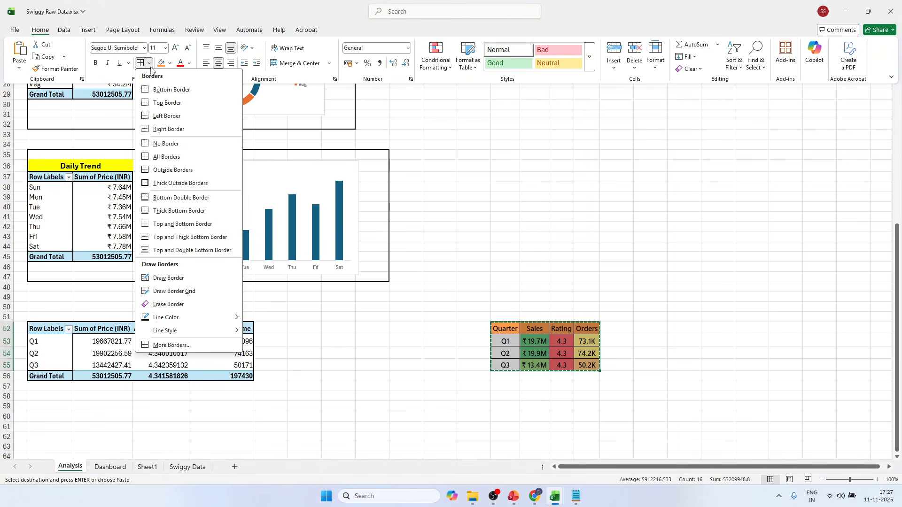
left_click(158, 143)
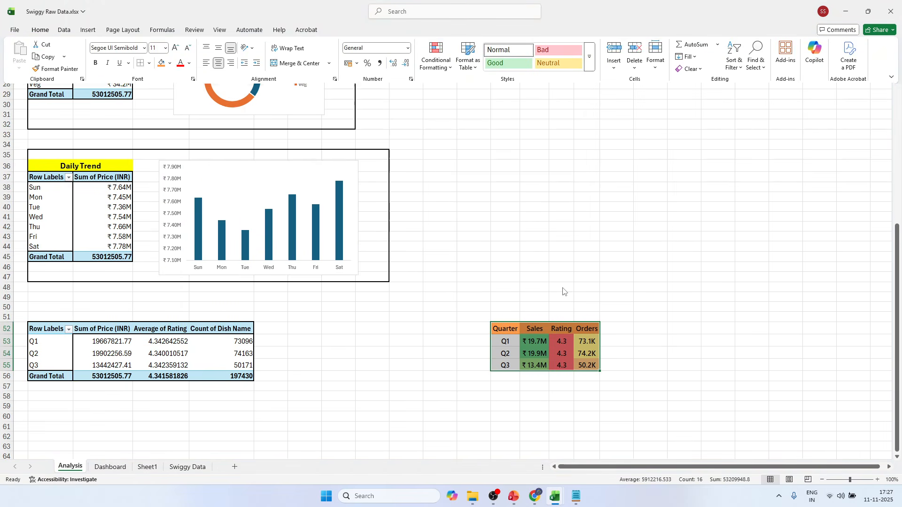
left_click(553, 258)
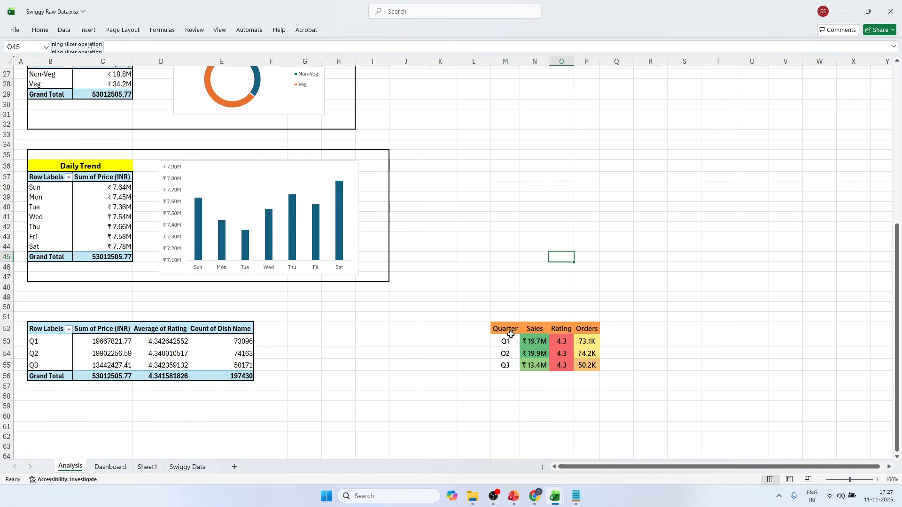
Copy the quarterly table M52:P55, paste it as a linked picture at B14 on the Dashboard, and move it beside the Sales by Food Type chart.
left_click_drag(510, 335, 581, 365)
key("ctrl+c")
left_click(188, 467)
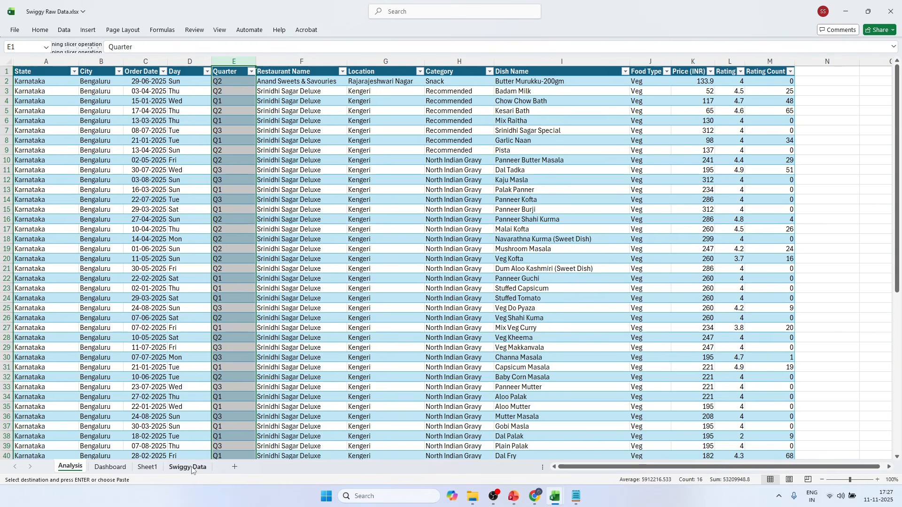
left_click(110, 466)
left_click(41, 219)
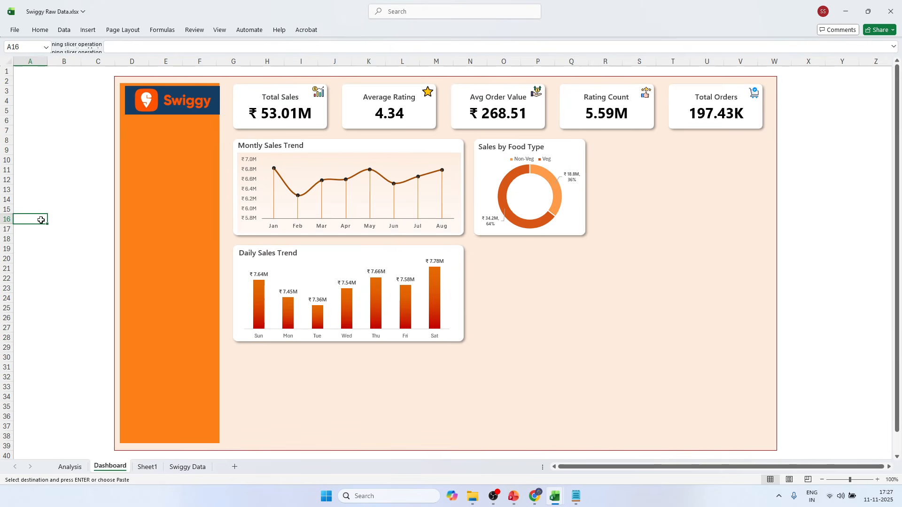
left_click(58, 198)
key("ctrl+v")
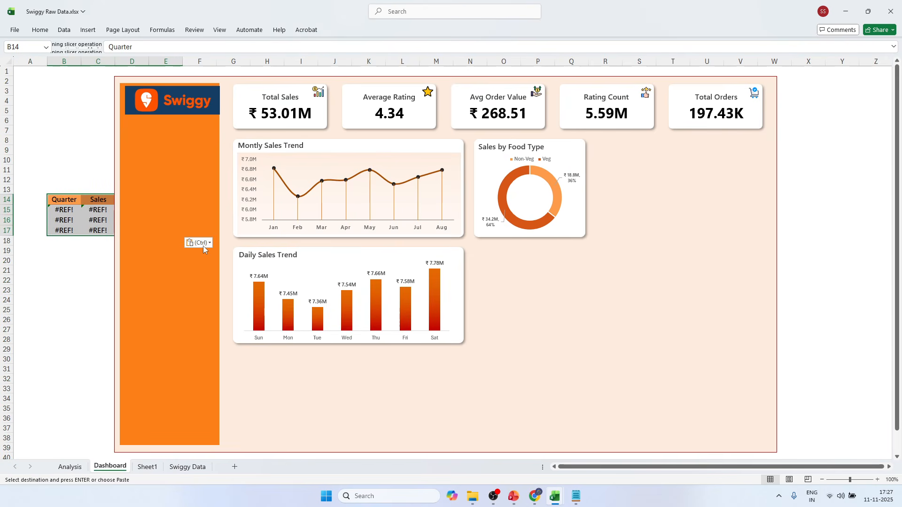
left_click(208, 243)
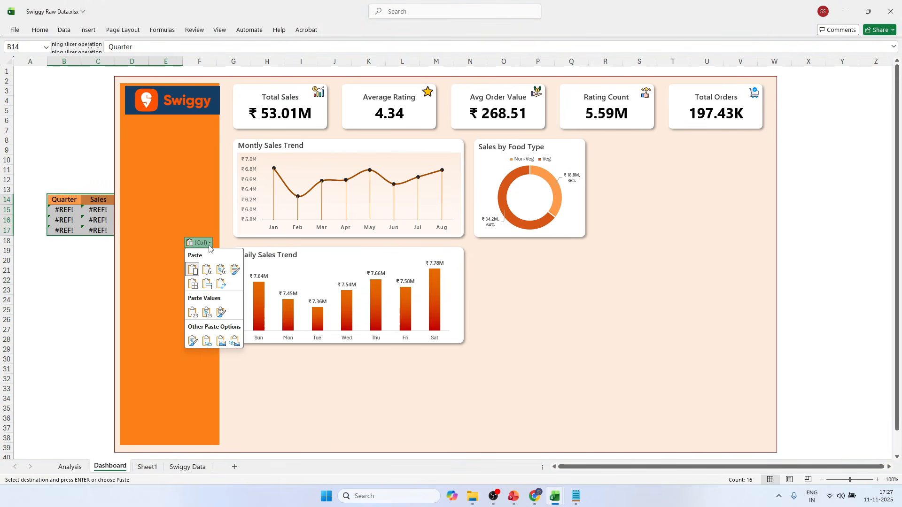
left_click(235, 341)
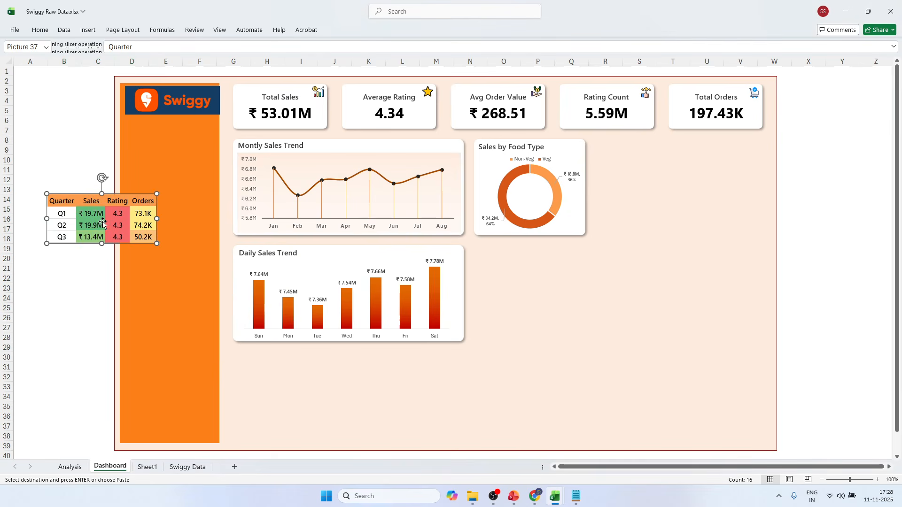
left_click_drag(85, 193, 637, 200)
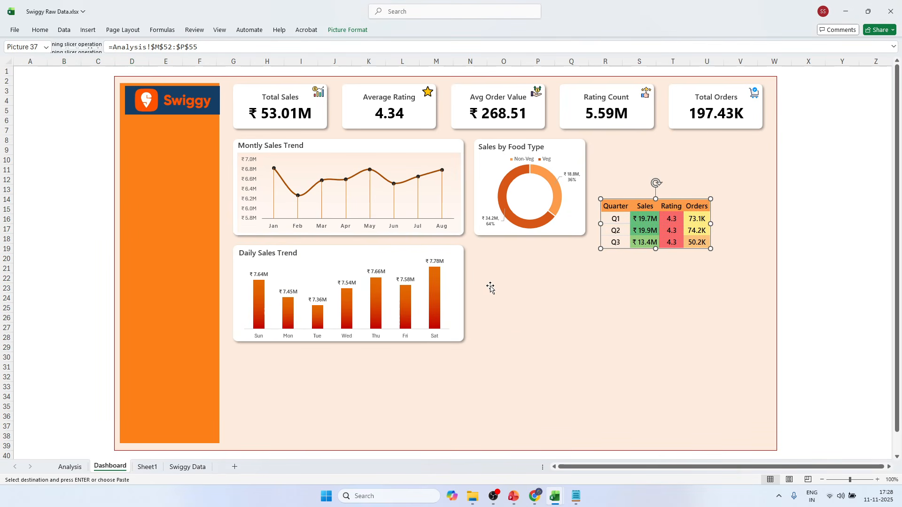
Duplicate the white rounded card behind the Sales by Food Type chart and align the copy directly below it.
left_click(485, 237)
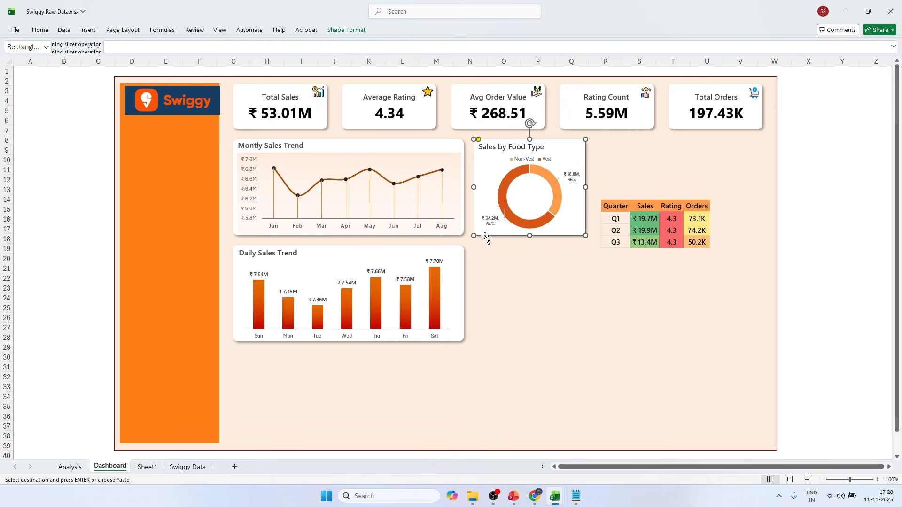
key("ctrl+v")
left_click_drag(537, 215, 531, 313)
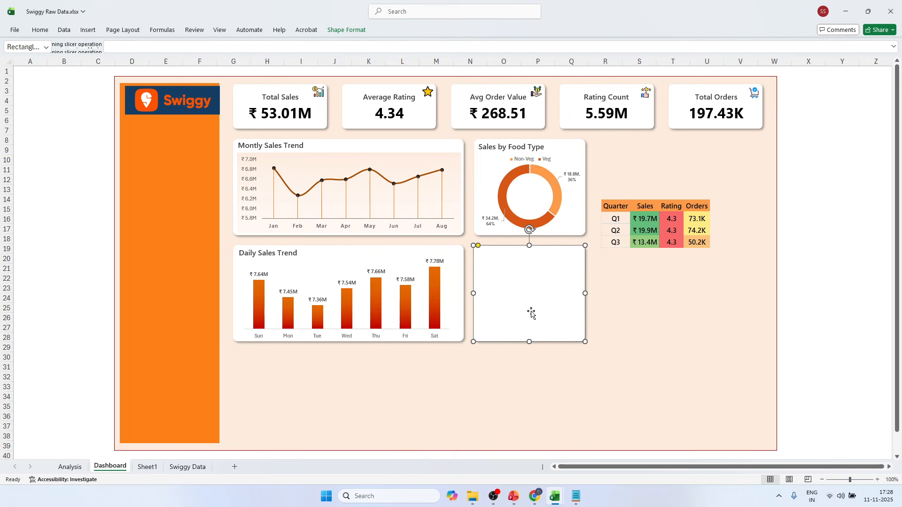
key("Down")
key("Right")
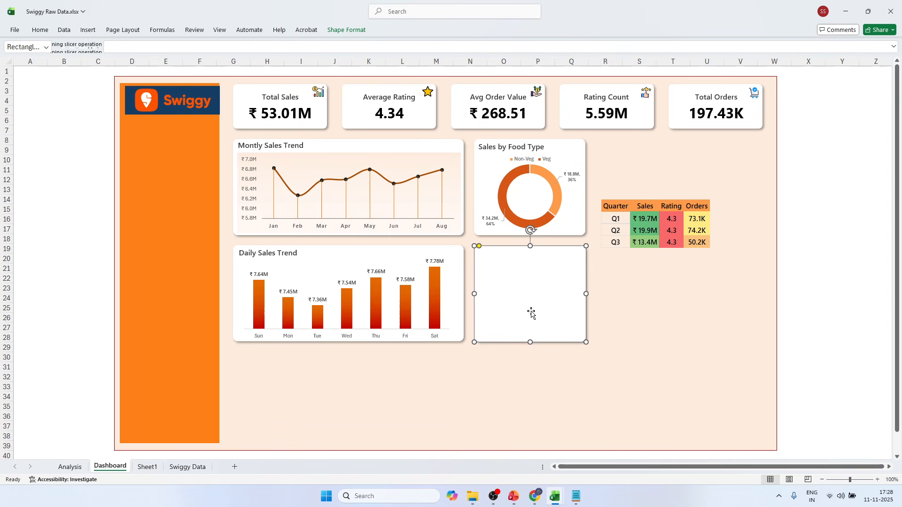
left_click(853, 240)
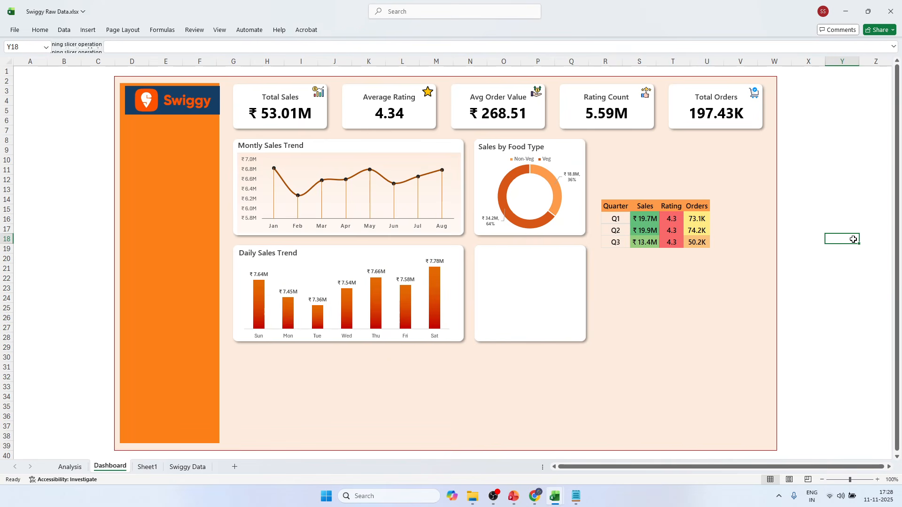
Bring the linked quarterly table picture in front of the new white card and position it within the card's width.
left_click_drag(647, 228, 573, 290)
left_click(844, 283)
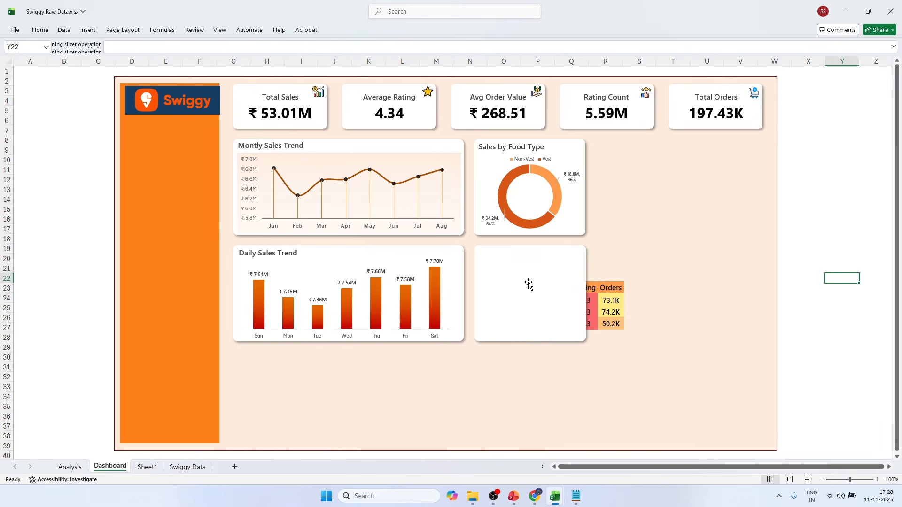
left_click(606, 284)
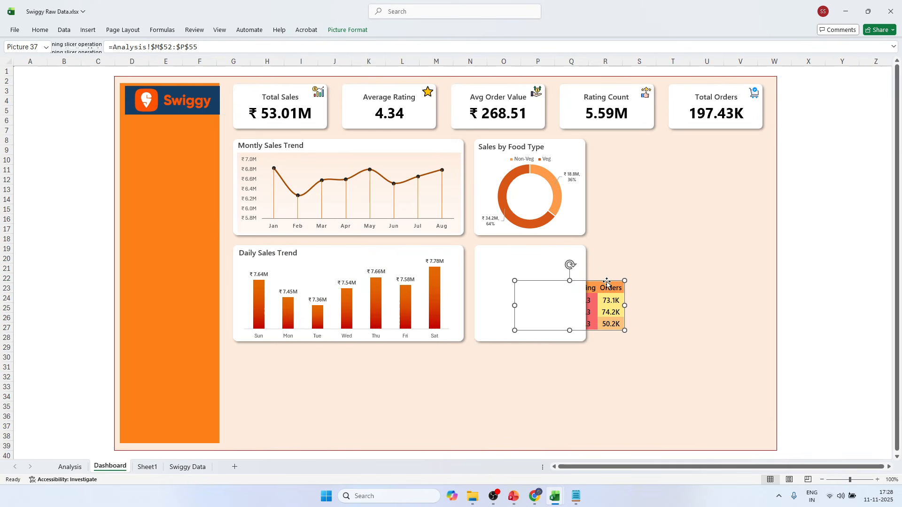
left_click(347, 30)
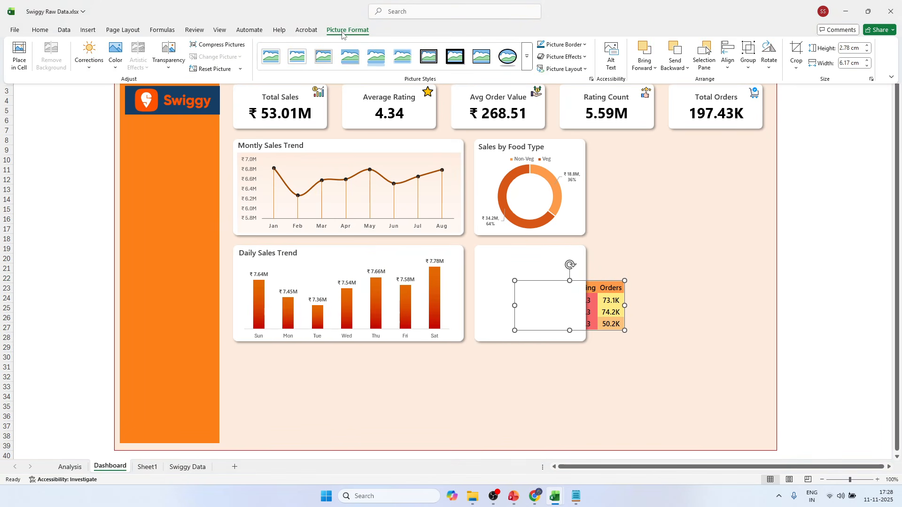
left_click(642, 52)
left_click(816, 217)
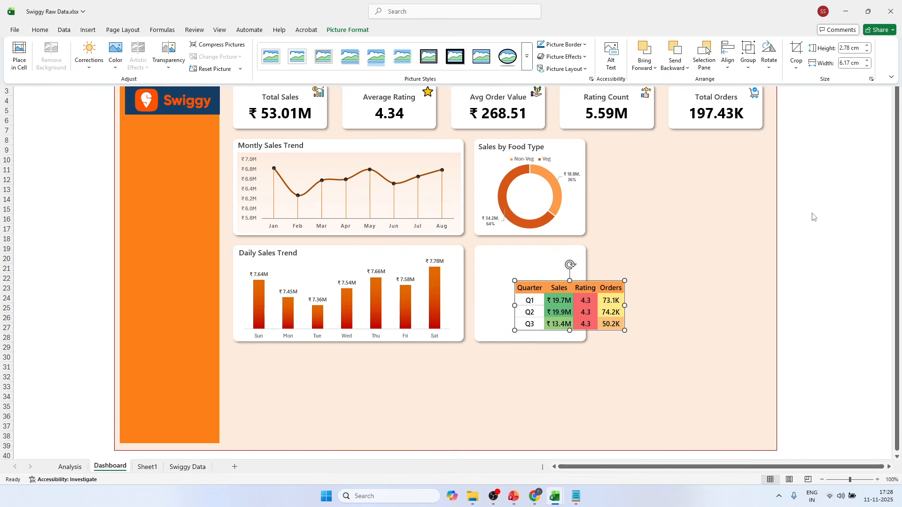
left_click_drag(591, 282, 552, 280)
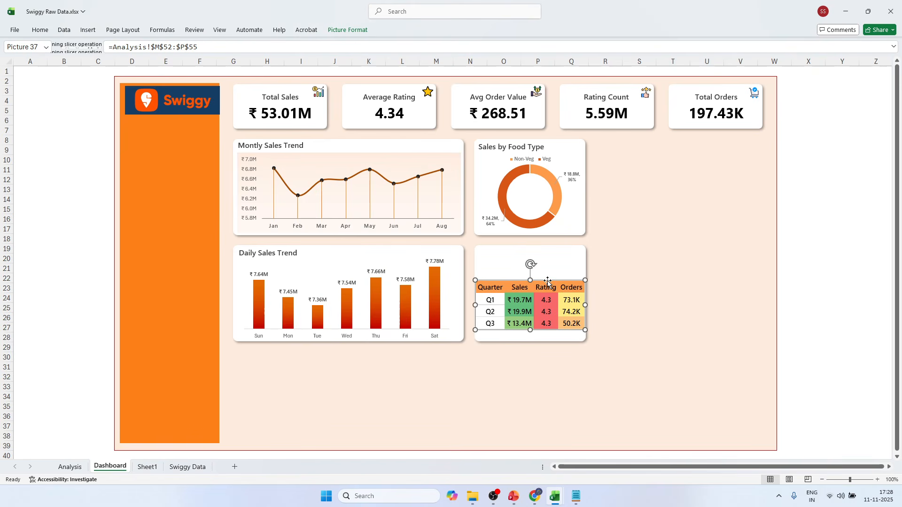
Slightly narrow the columns of the quarterly summary table M52:P55 on the Analysis sheet.
left_click(71, 467)
left_click(540, 407)
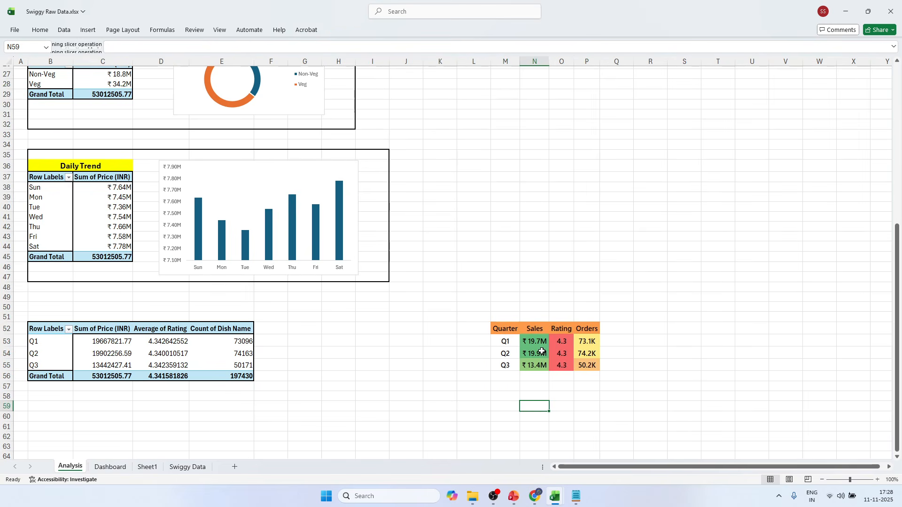
left_click_drag(520, 62, 518, 63)
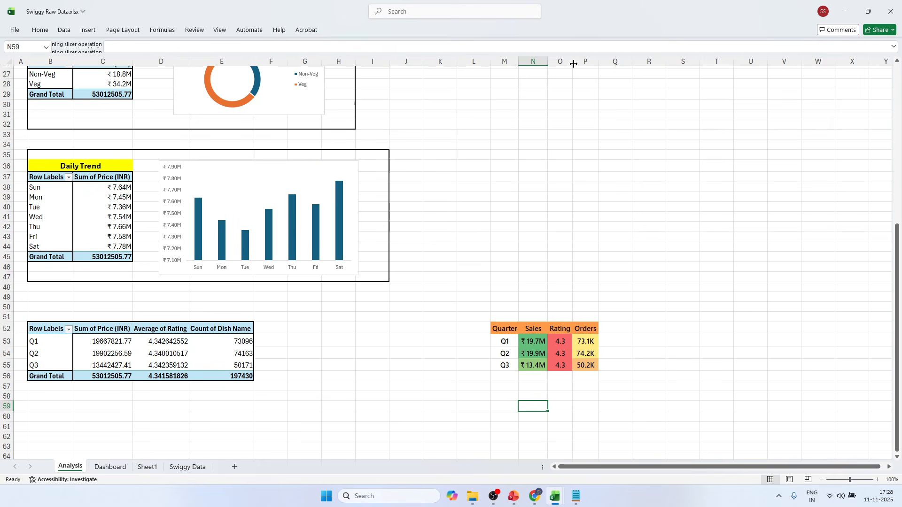
left_click_drag(573, 62, 597, 60)
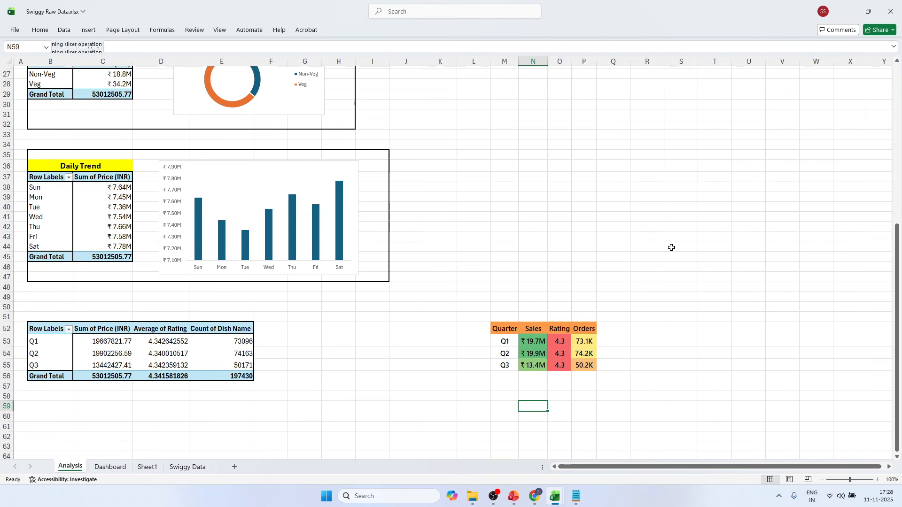
left_click(670, 248)
Set the height of rows 52 to 55 on the Analysis sheet to 23.
left_click_drag(8, 328, 14, 367)
right_click(37, 362)
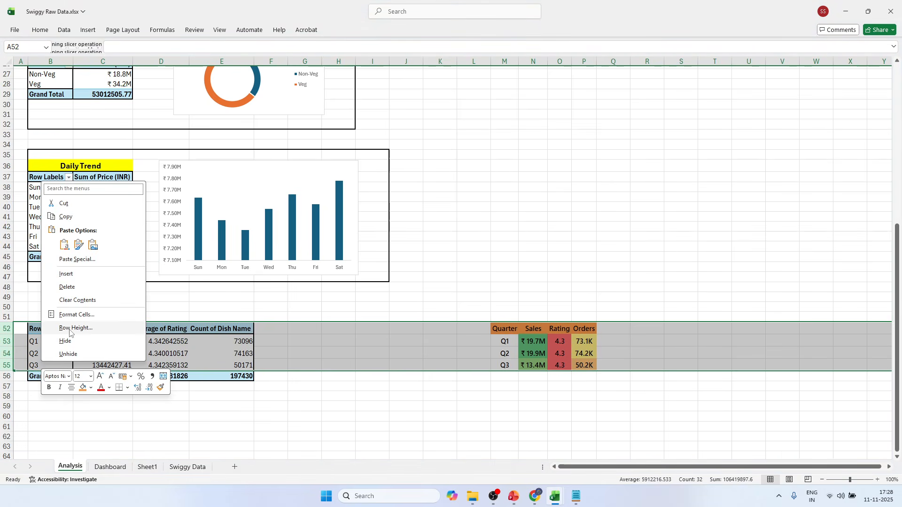
left_click(72, 324)
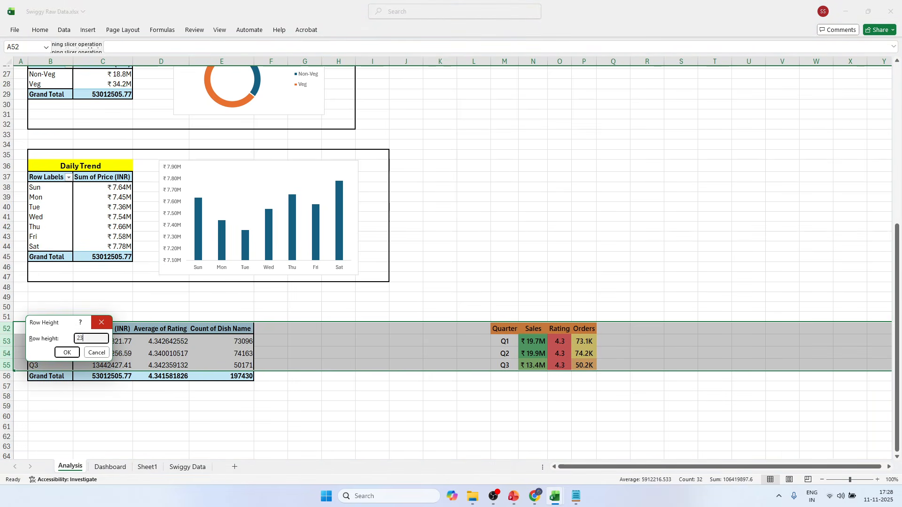
type("23")
key("Return")
left_click(579, 307)
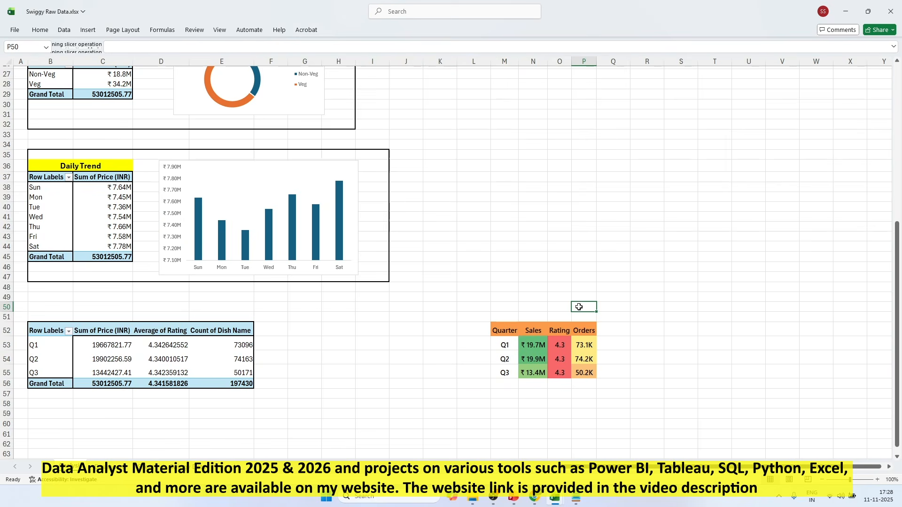
Replace the old table picture on the Dashboard with a fresh linked picture of Analysis M52:P55, pasted at B16.
left_click_drag(509, 331, 586, 371)
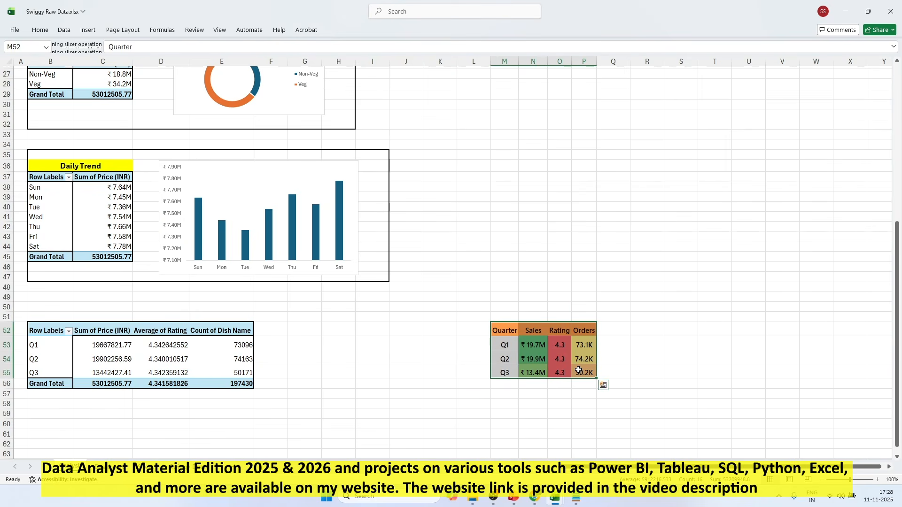
key("ctrl+c")
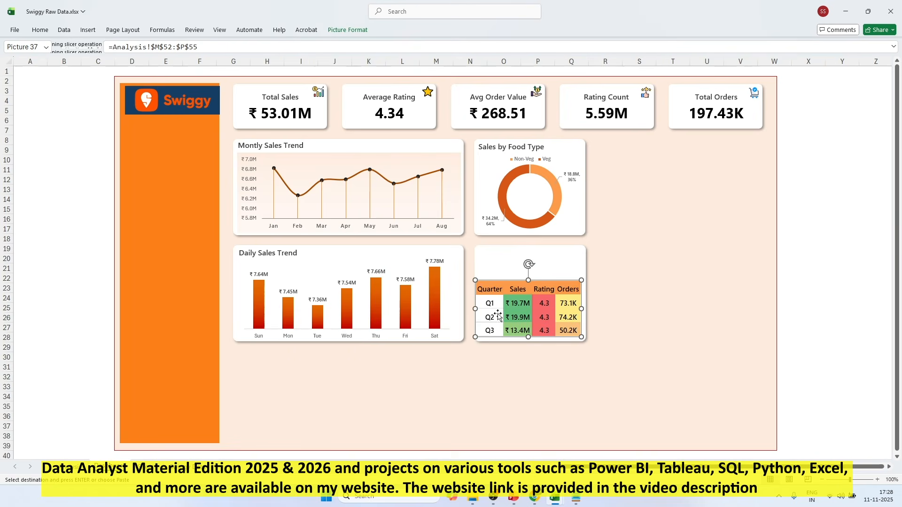
key("Delete")
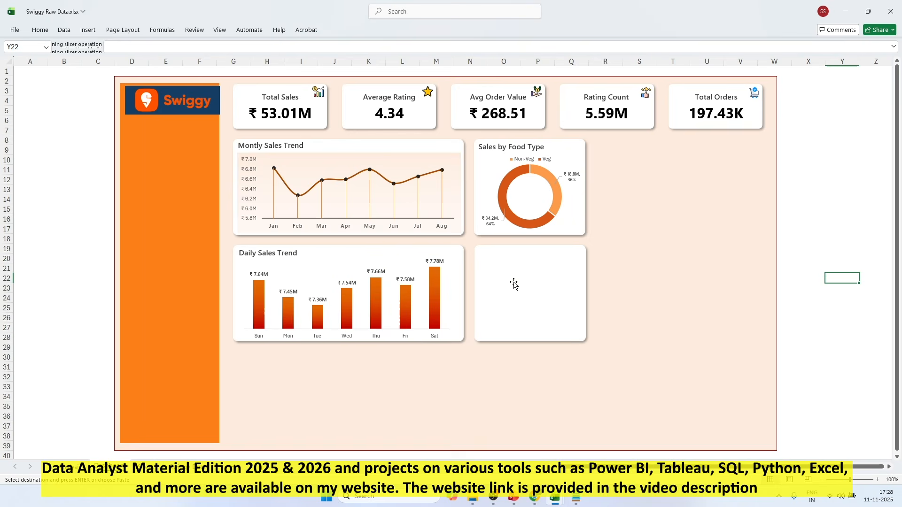
left_click(80, 222)
key("ctrl+v")
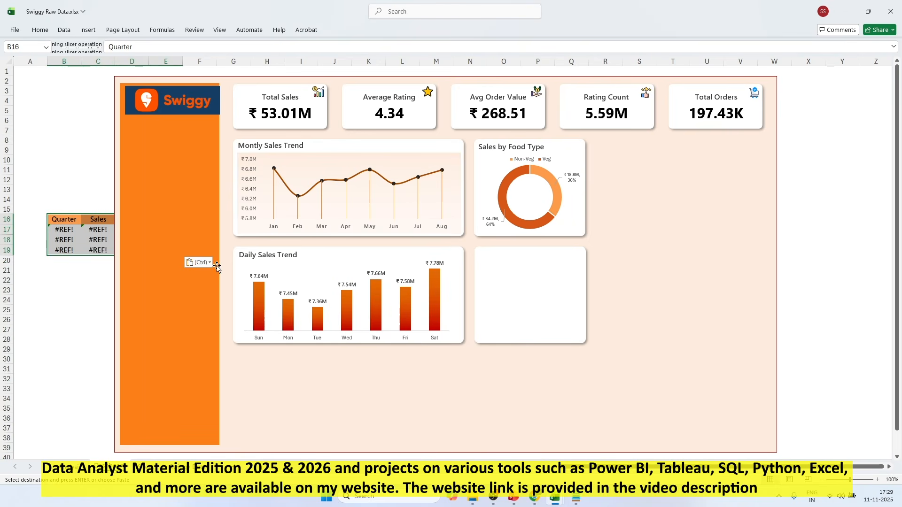
left_click(211, 263)
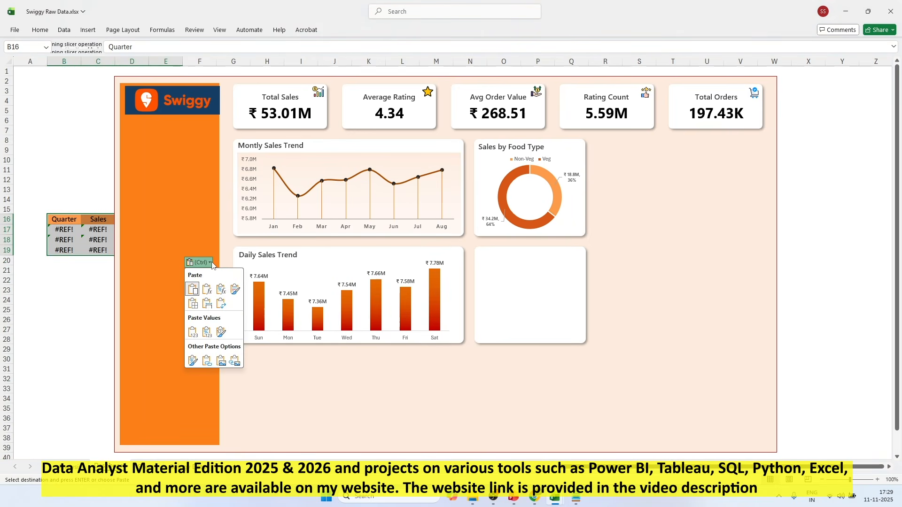
left_click(234, 361)
Move the new linked table picture into the lower part of the white card beneath Sales by Food Type and fine-tune its position.
left_click_drag(73, 215, 502, 280)
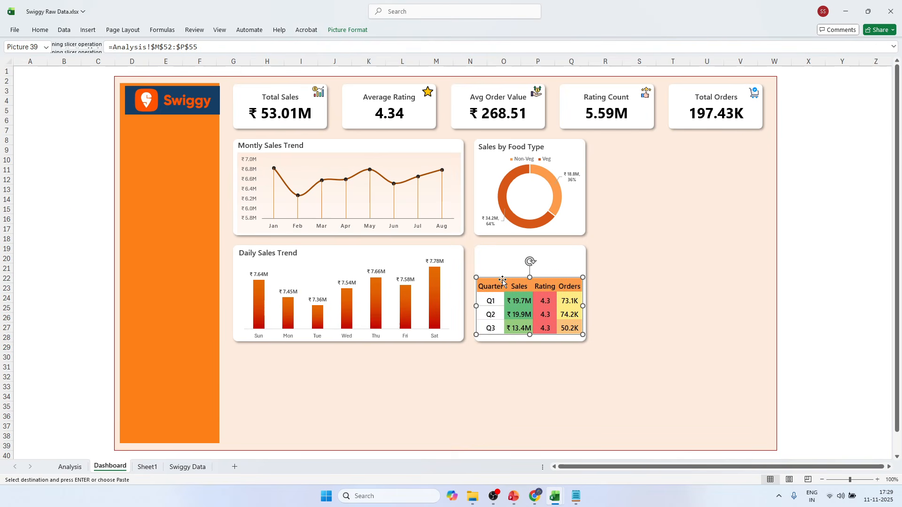
key("Right")
key("Down")
key("Down")
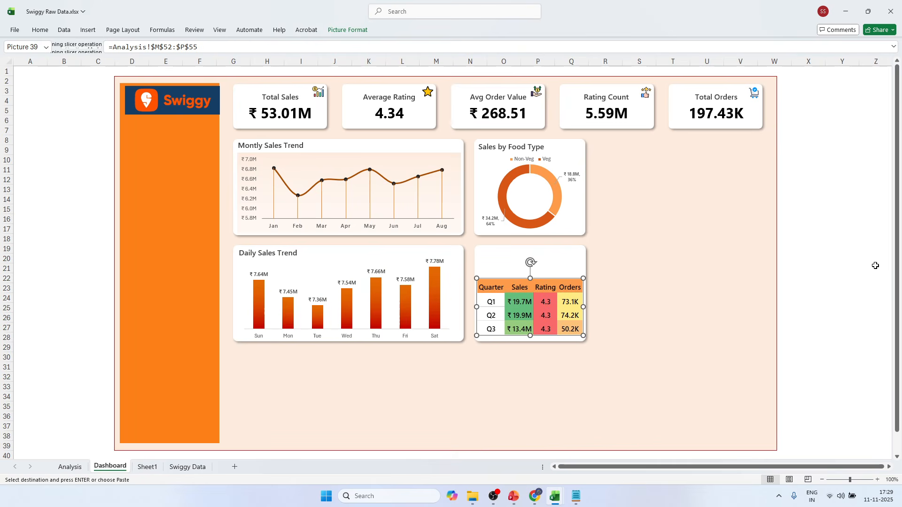
left_click(870, 257)
Duplicate the Daily Sales Trend title text box and place the copy above the quarterly table picture in its card.
left_click(268, 253)
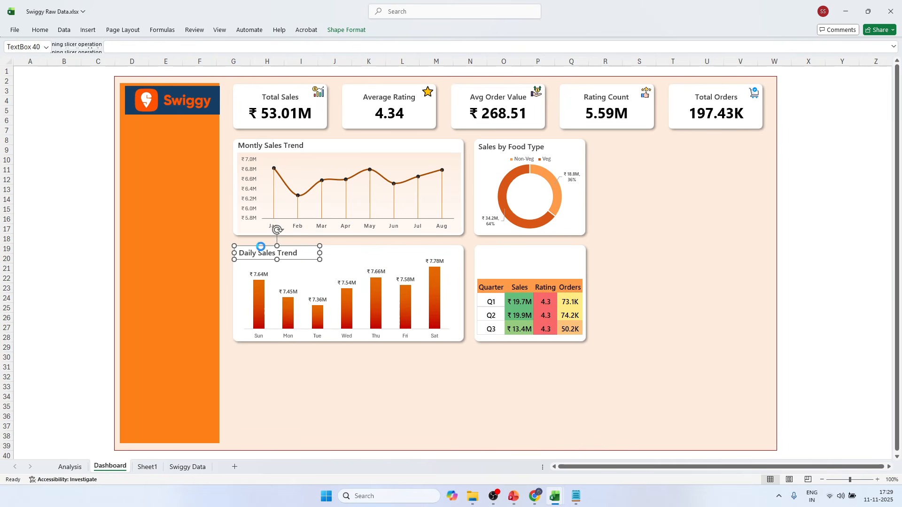
left_click_drag(263, 251, 510, 245)
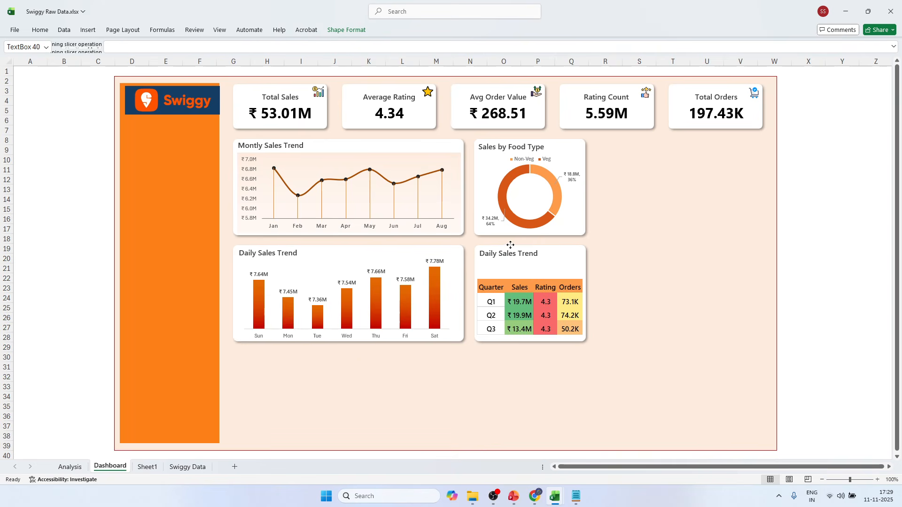
Switch to Swiggy Sales Dashboard.xlsx and copy the title text above the quarterly table on its Swiggy Sales Analysis sheet.
key("alt+Tab")
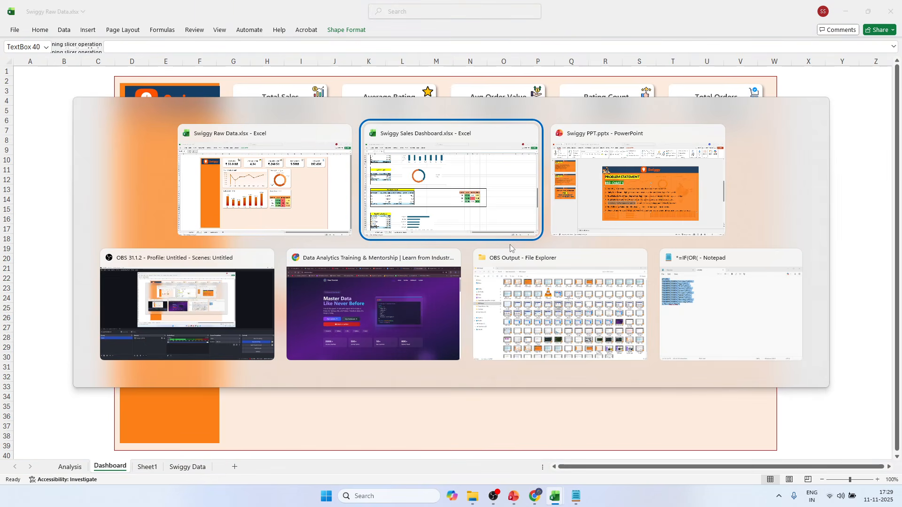
key("alt+Tab")
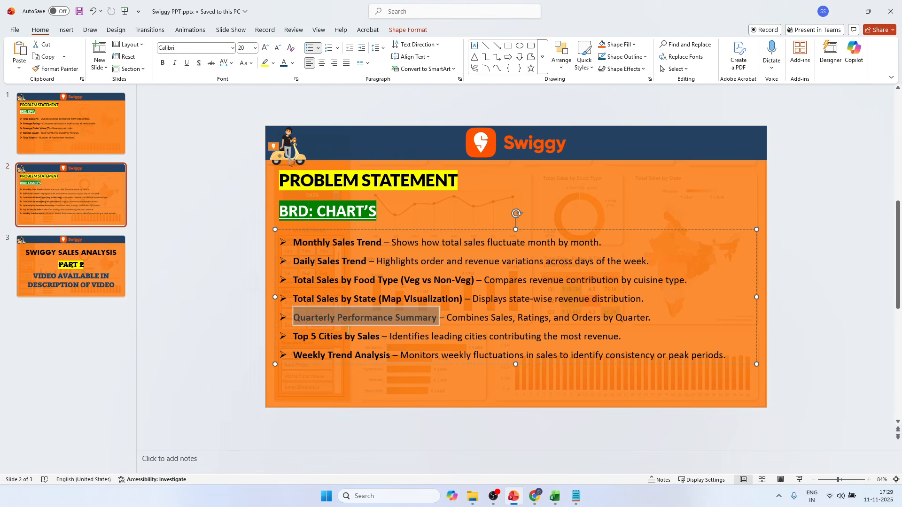
key("alt+Tab")
key("alt+Tab")
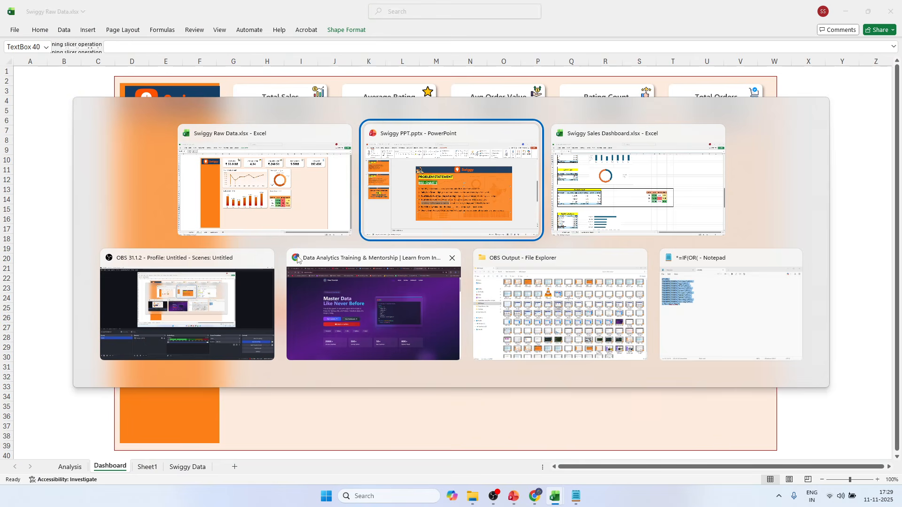
left_click(295, 210)
key("alt+Tab")
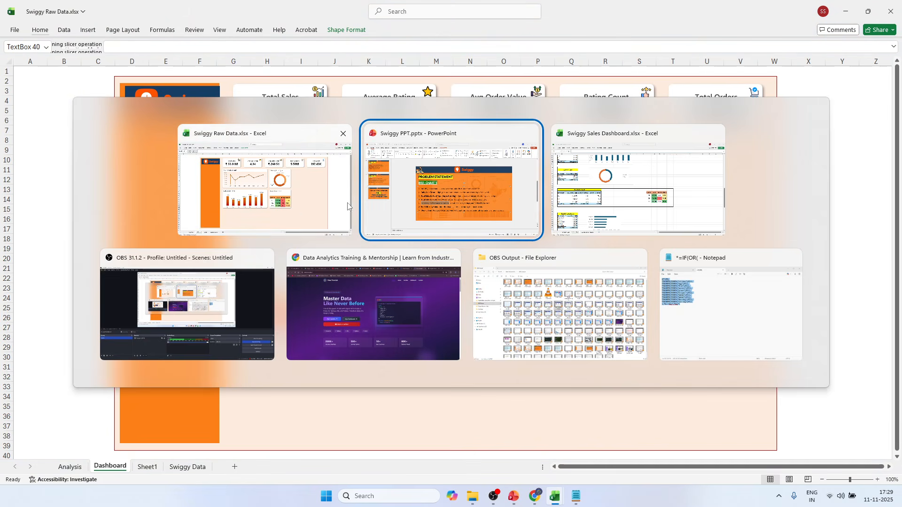
left_click(629, 209)
left_click(77, 467)
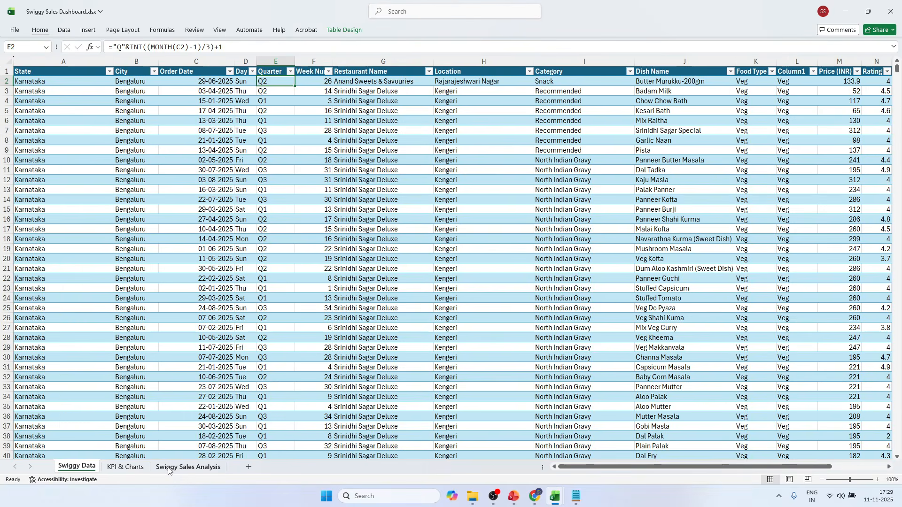
left_click(188, 466)
left_click(525, 263)
left_click_drag(525, 264, 487, 256)
In Swiggy Raw Data.xlsx, replace the title above the quarterly table with "Total Sales, Rating & Total Orders by State" and enlarge its text box.
key("alt+Tab")
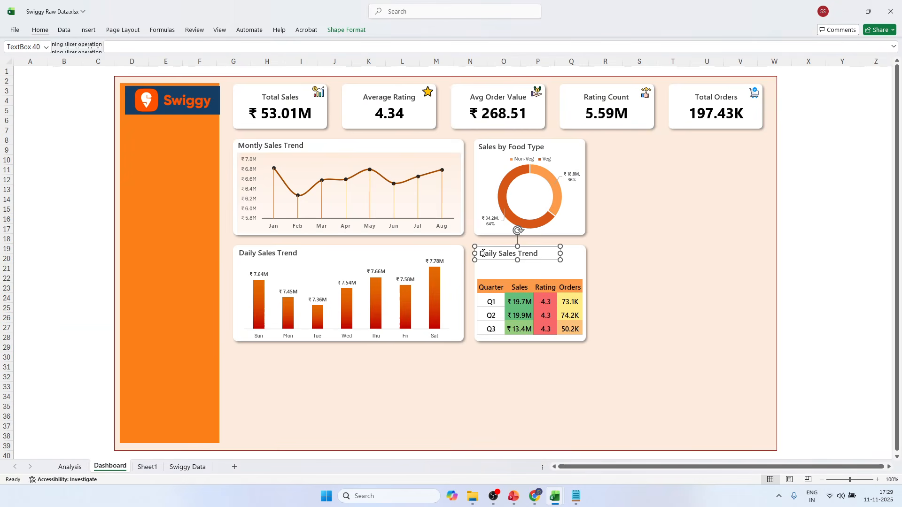
triple_click(515, 254)
key("ctrl+v")
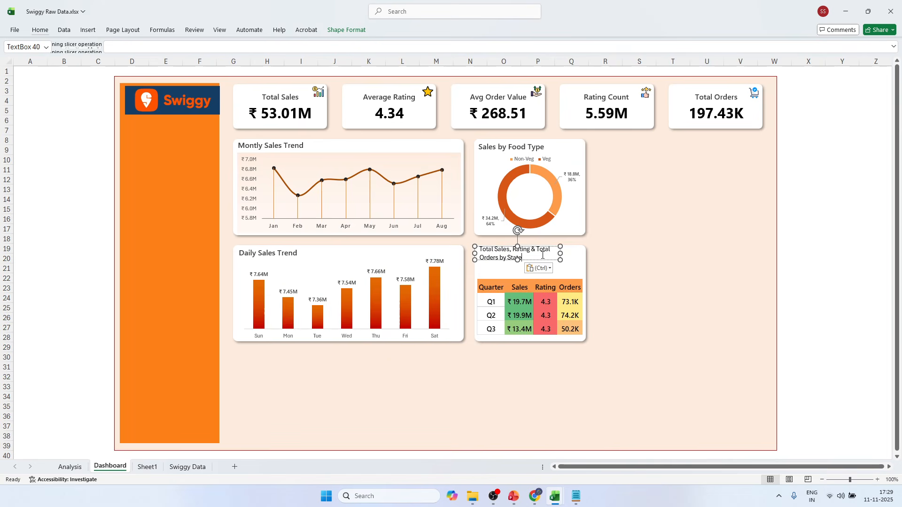
left_click(570, 267)
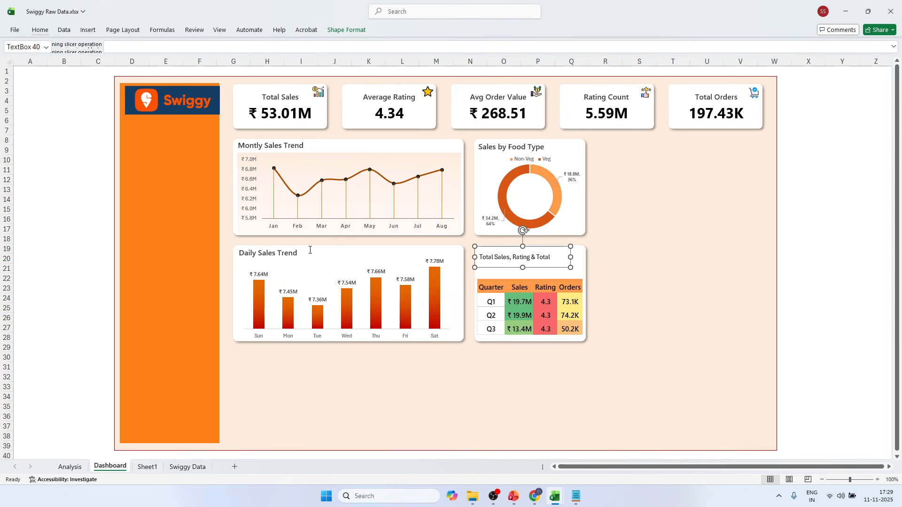
Apply the Daily Sales Trend title's formatting to the quarterly table title with Format Painter.
left_click(262, 253)
left_click(235, 247)
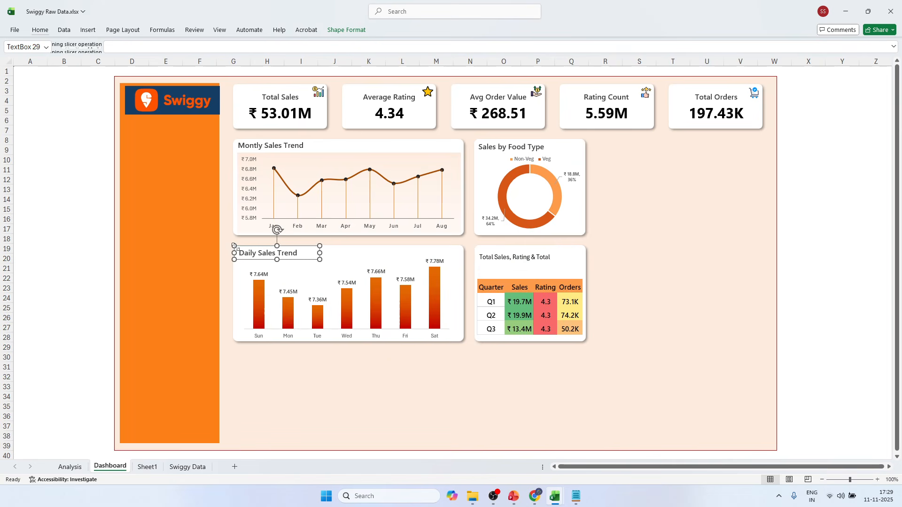
left_click(40, 29)
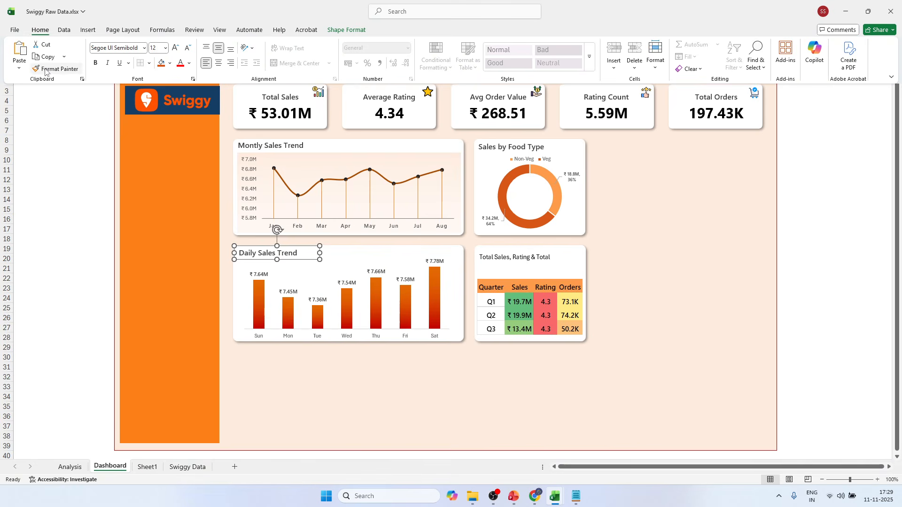
left_click(56, 68)
left_click(511, 255)
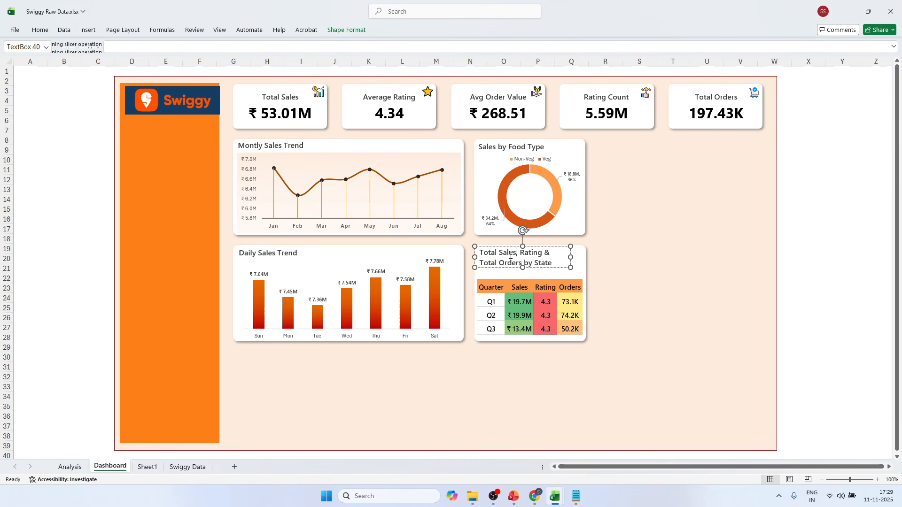
Widen and heighten the quarterly table title box to fit both lines, and nudge it up toward the card's upper edge.
left_click_drag(570, 257, 582, 256)
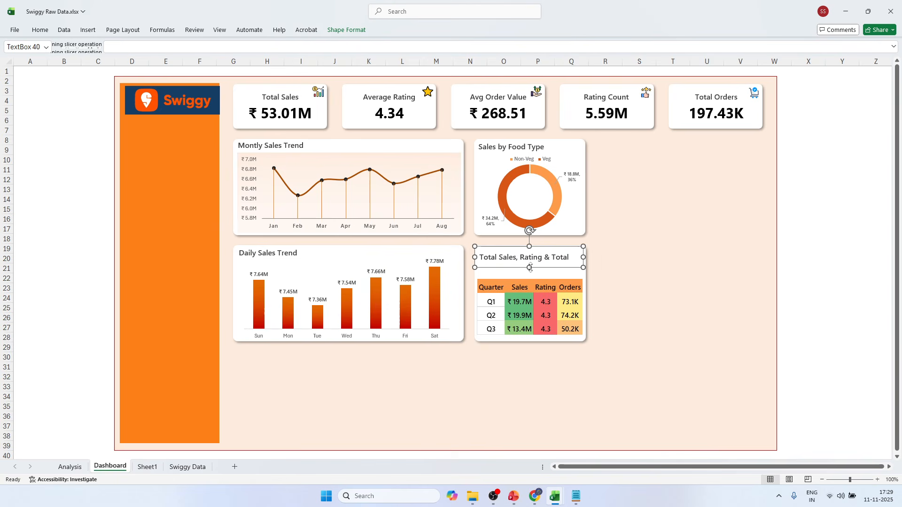
left_click_drag(529, 267, 530, 275)
left_click(839, 221)
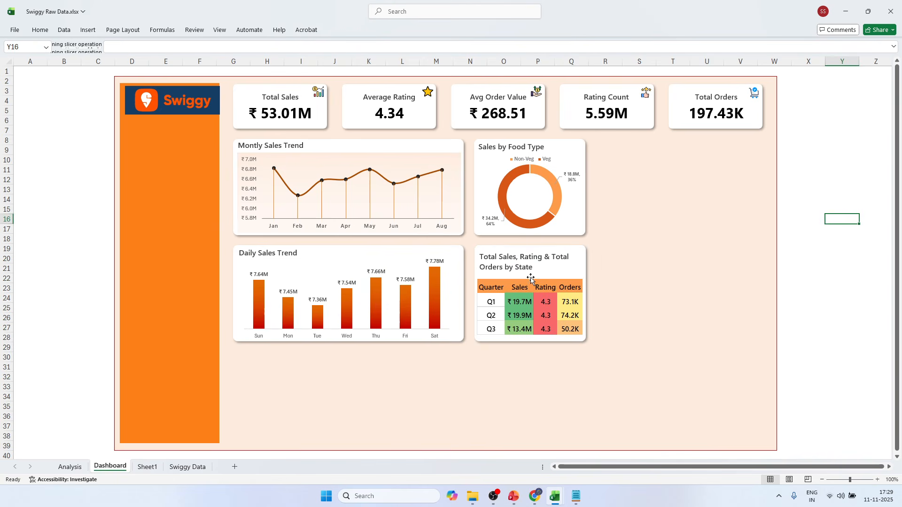
left_click(522, 267)
left_click_drag(529, 276, 531, 272)
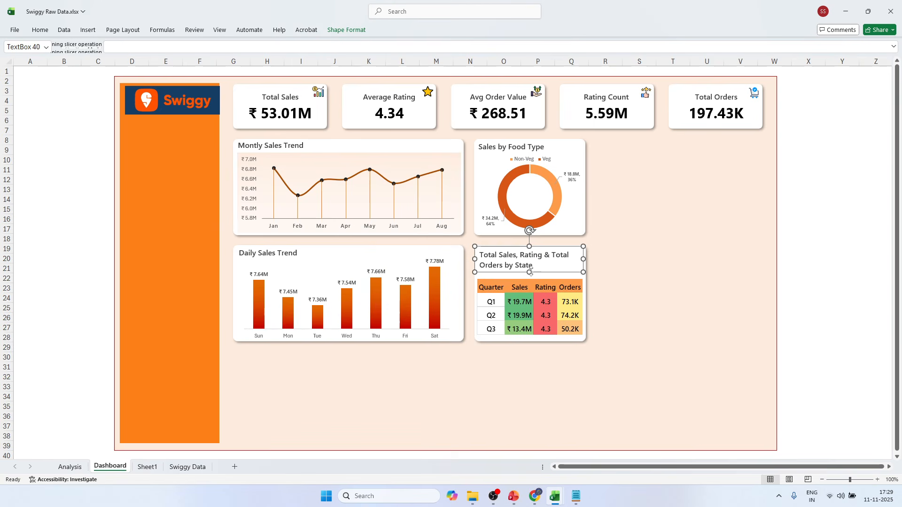
key("Up")
key("Up")
key("Up")
key("Up")
key("Up")
key("Up")
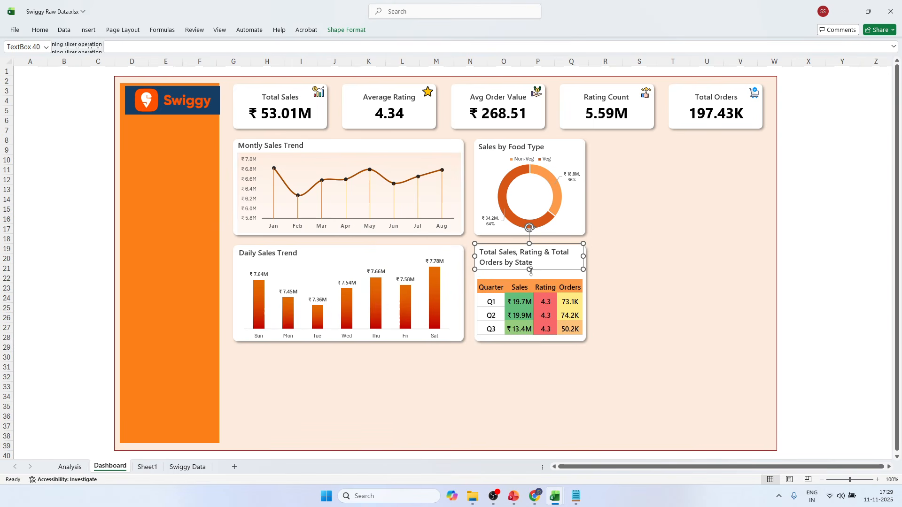
Nudge the linked quarterly table picture slightly upward within its card.
left_click(516, 281)
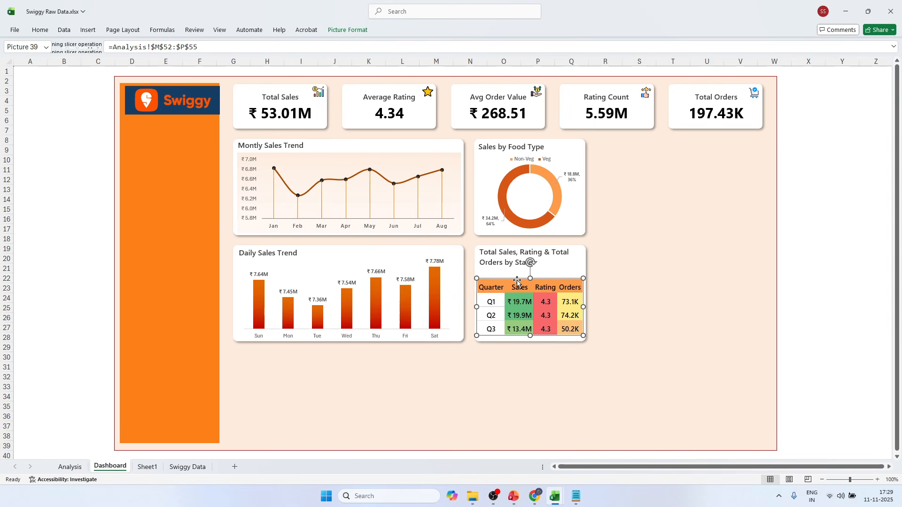
key("Up")
key("Up")
key("Up")
key("Up")
left_click(842, 200)
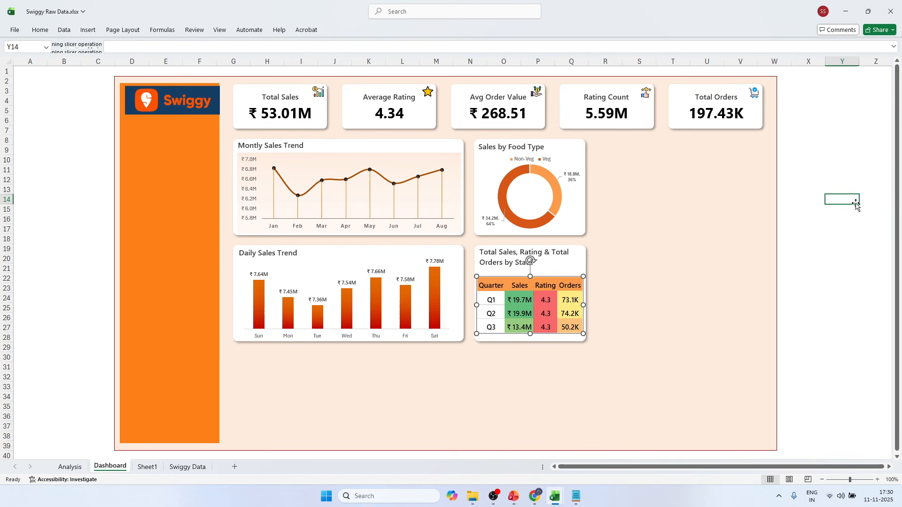
Compare with the reference dashboard and increase the height of rows 52 to 55 on the Analysis sheet.
key("alt+Tab")
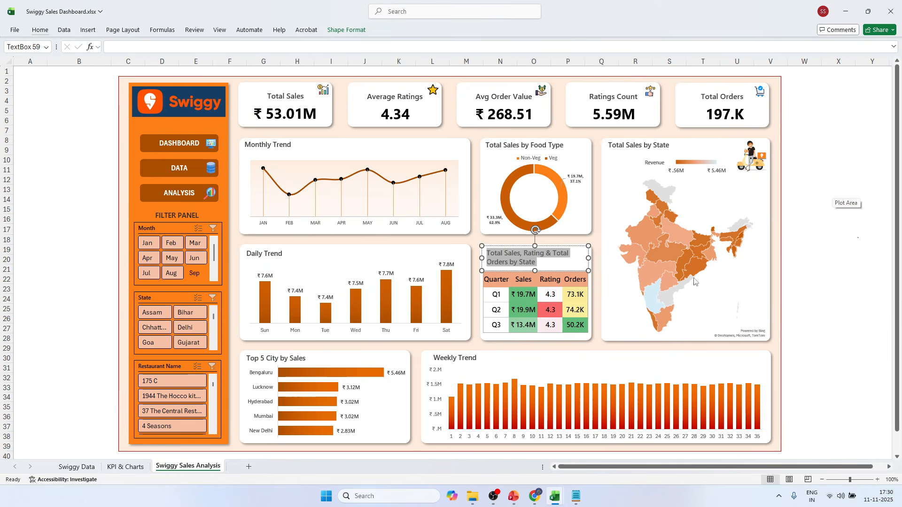
key("alt+Tab")
left_click(70, 467)
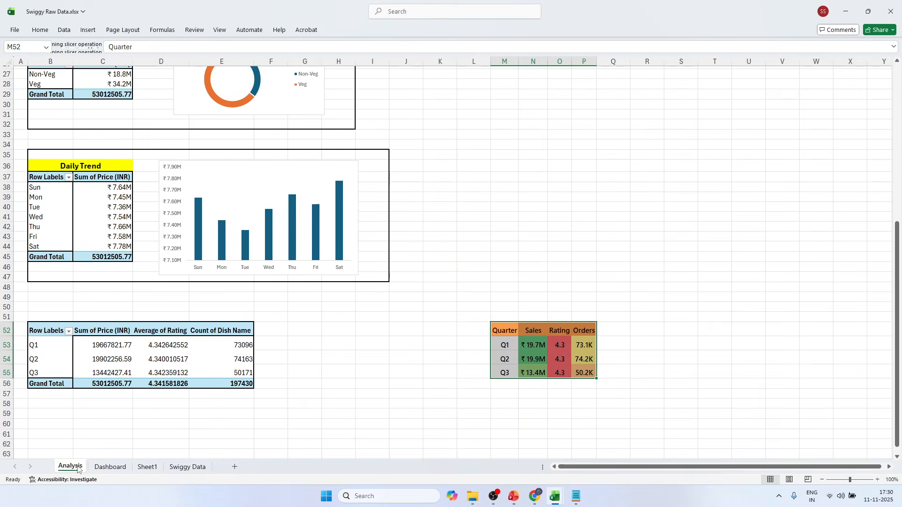
left_click_drag(14, 345, 13, 374)
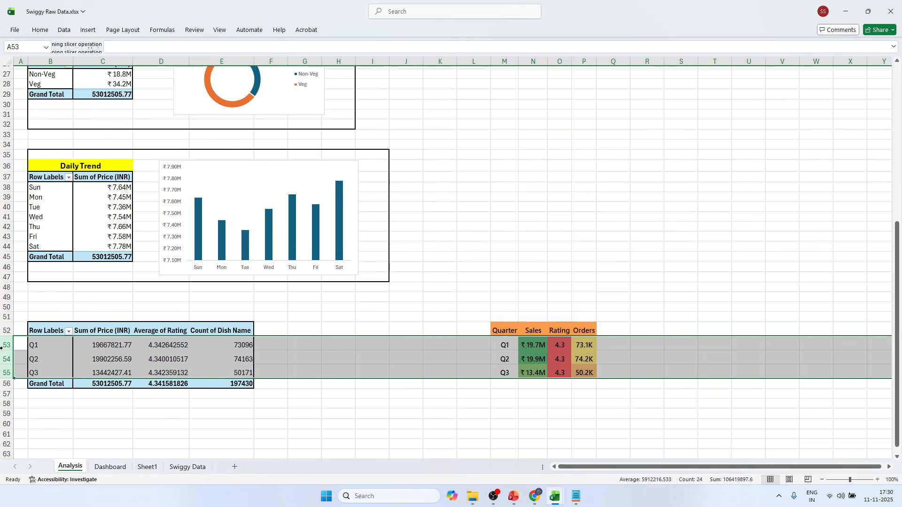
left_click_drag(13, 331, 13, 374)
right_click(77, 359)
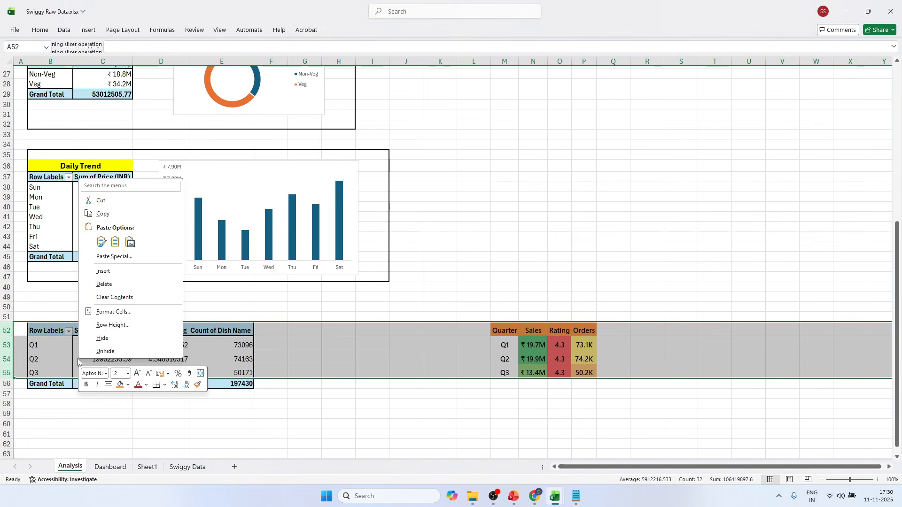
left_click(117, 324)
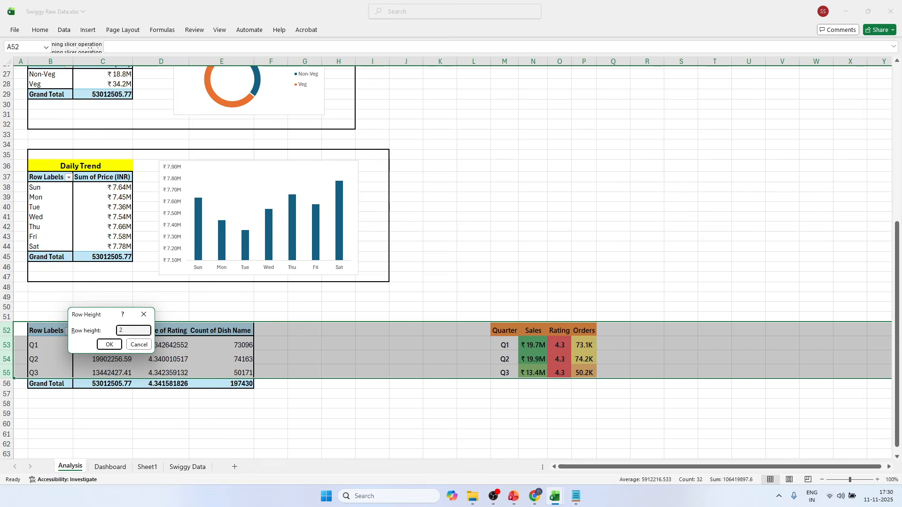
key("Return")
Middle-align the quarterly table cells M52:P55 vertically on the Analysis sheet.
left_click(565, 268)
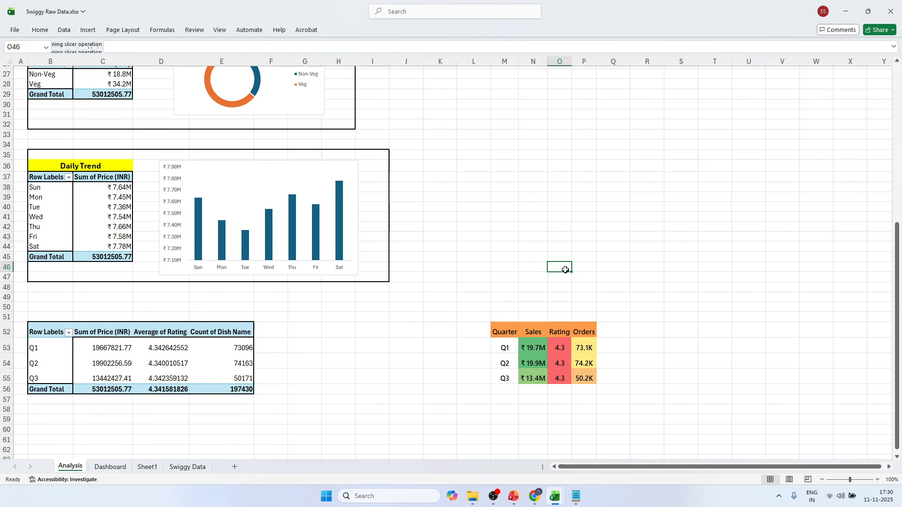
left_click_drag(508, 332, 586, 376)
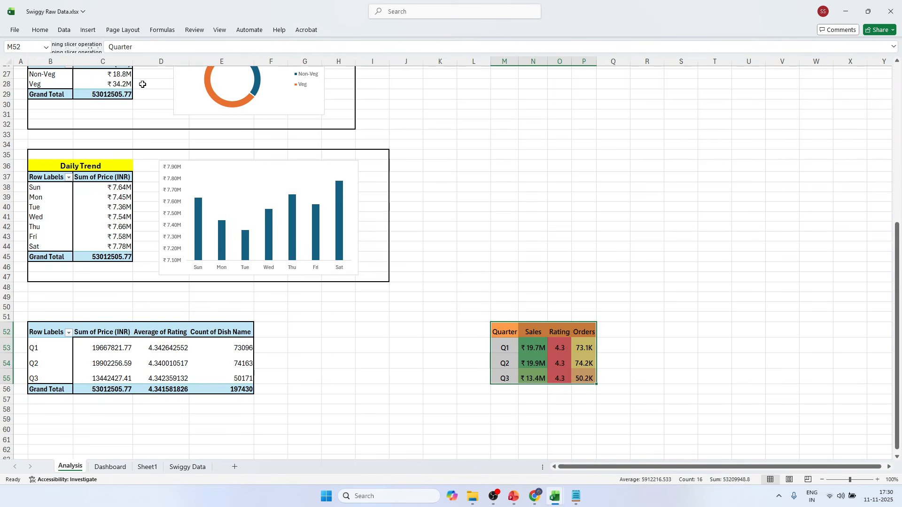
left_click(48, 30)
left_click(219, 52)
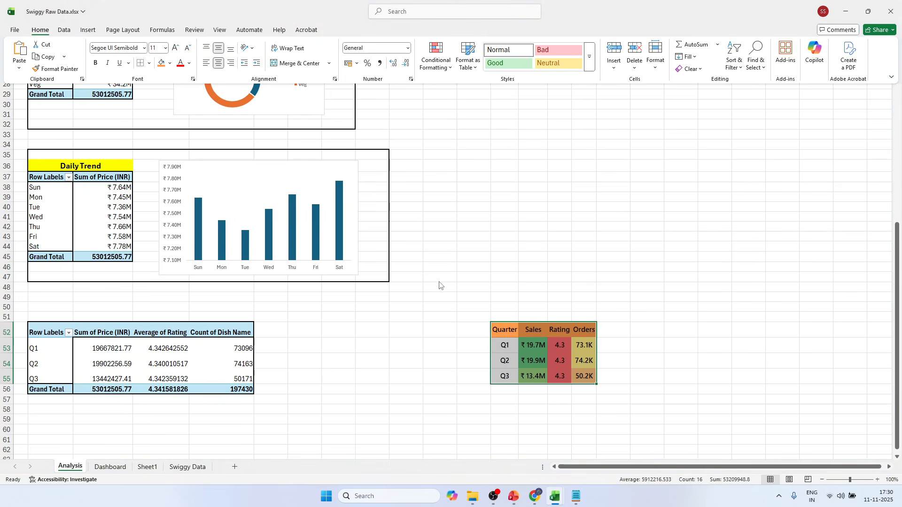
Replace the quarterly table picture on the Dashboard with a new linked picture of Analysis M52:P55, pasted at B18.
key("ctrl+c")
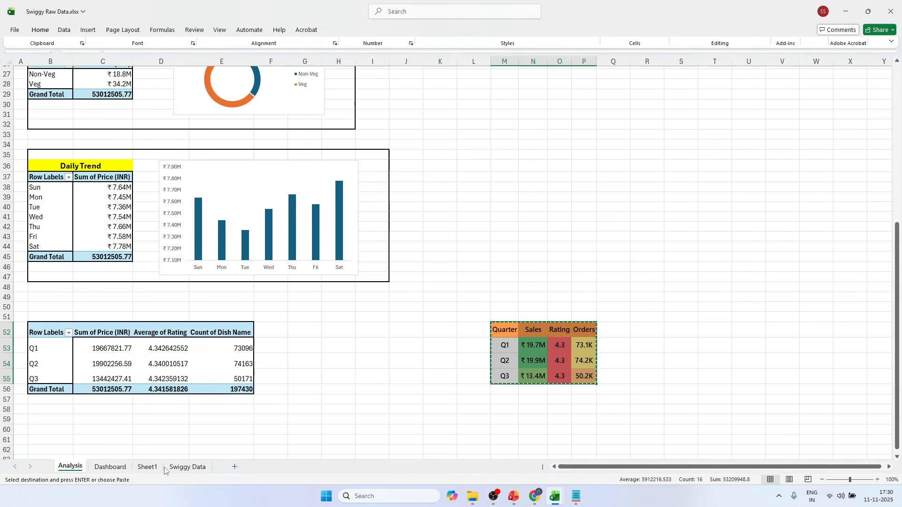
left_click(110, 467)
left_click(525, 284)
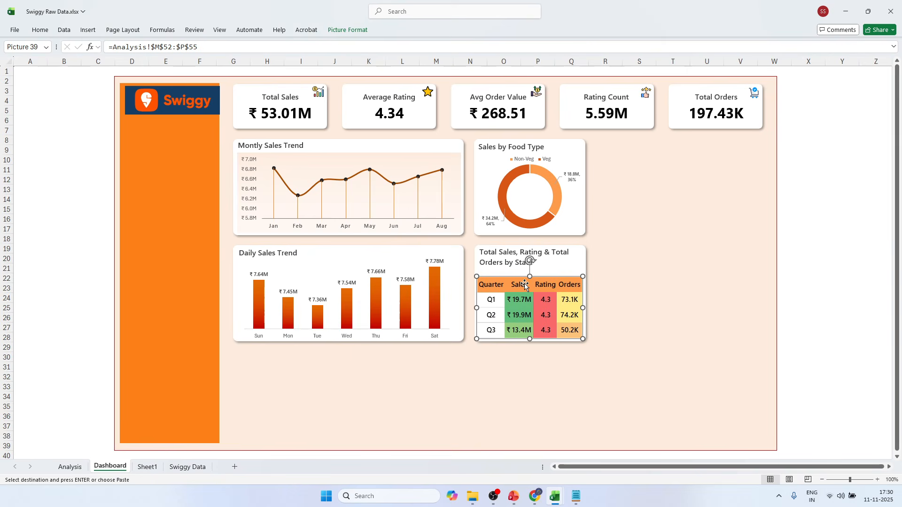
key("Delete")
left_click(53, 239)
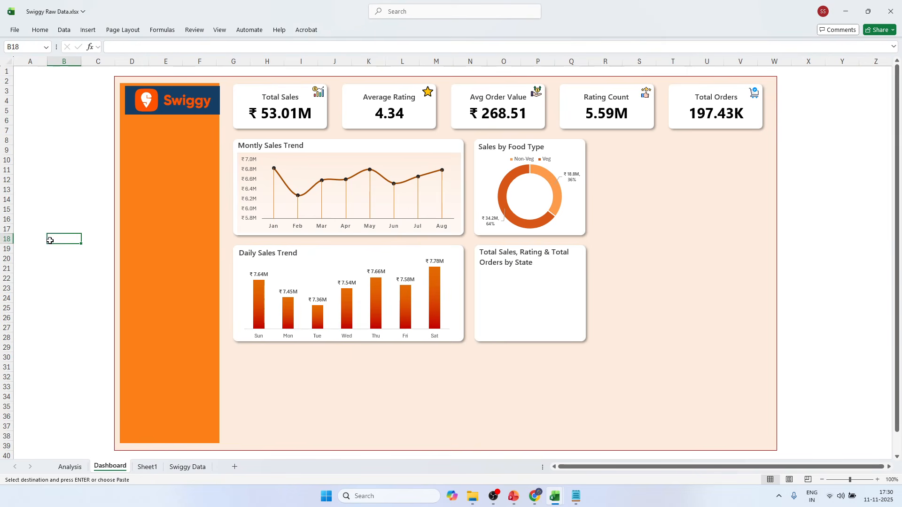
key("ctrl+v")
left_click(199, 282)
left_click(235, 380)
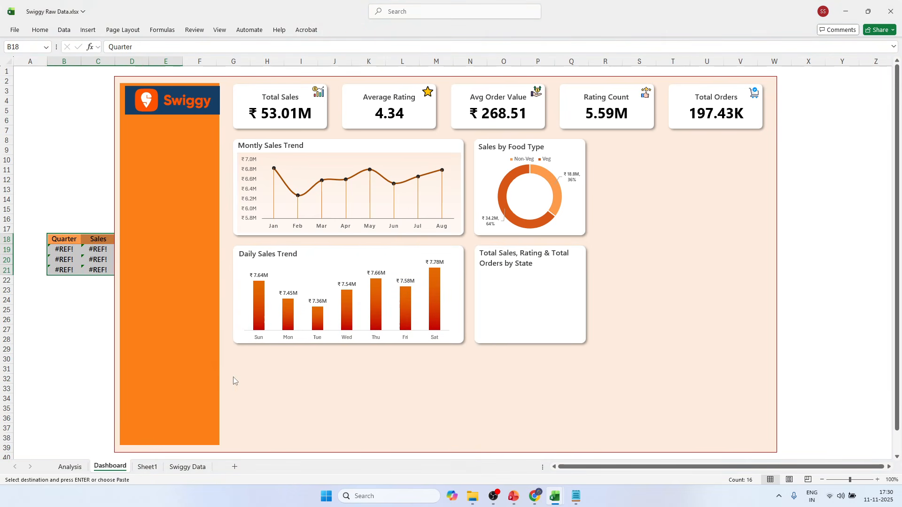
Move the new linked table picture into the white card directly beneath the Total Sales, Rating & Total Orders by State title.
left_click_drag(85, 233, 515, 276)
left_click_drag(793, 249, 796, 244)
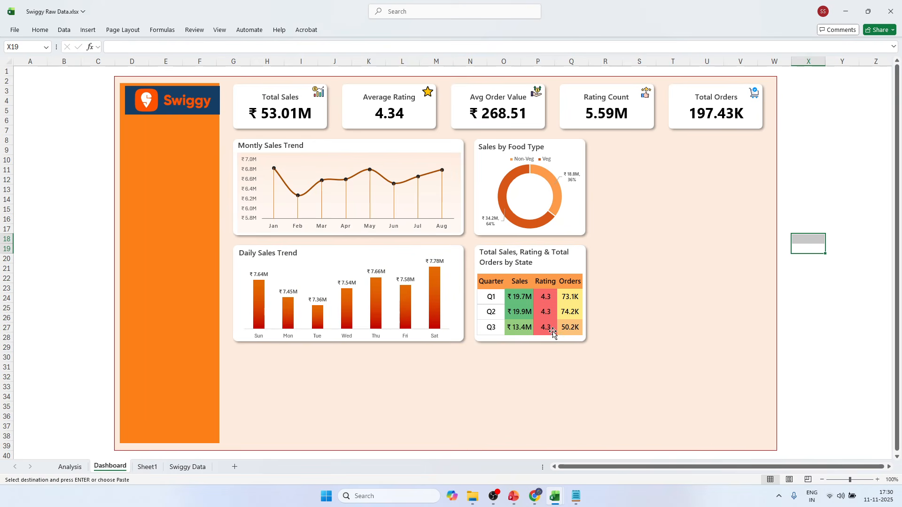
left_click(811, 280)
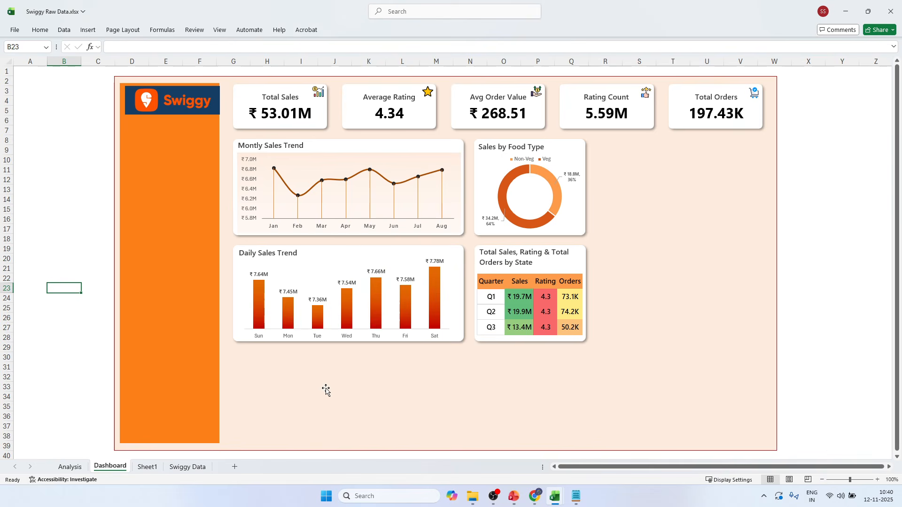
Switch to Swiggy PPT.pptx and review the Total Sales by State (Map Visualization) requirement on the BRD charts slide.
left_click(515, 497)
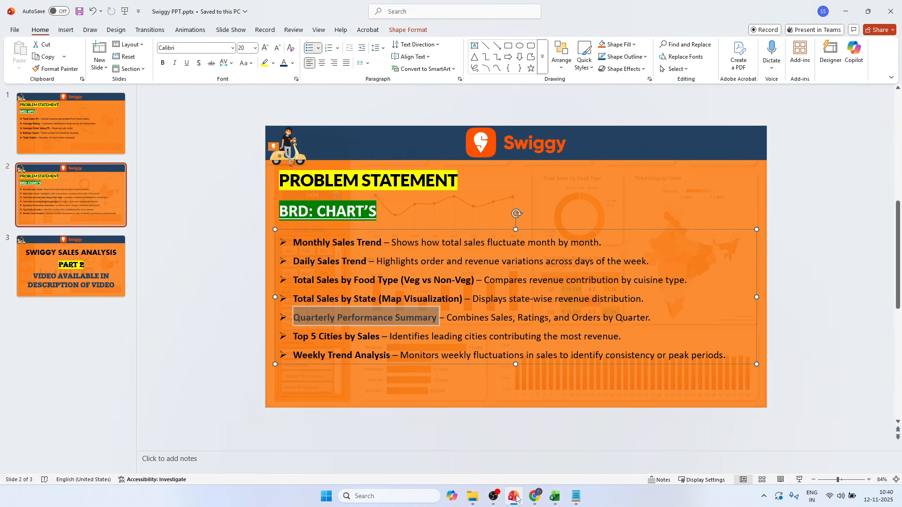
left_click(245, 325)
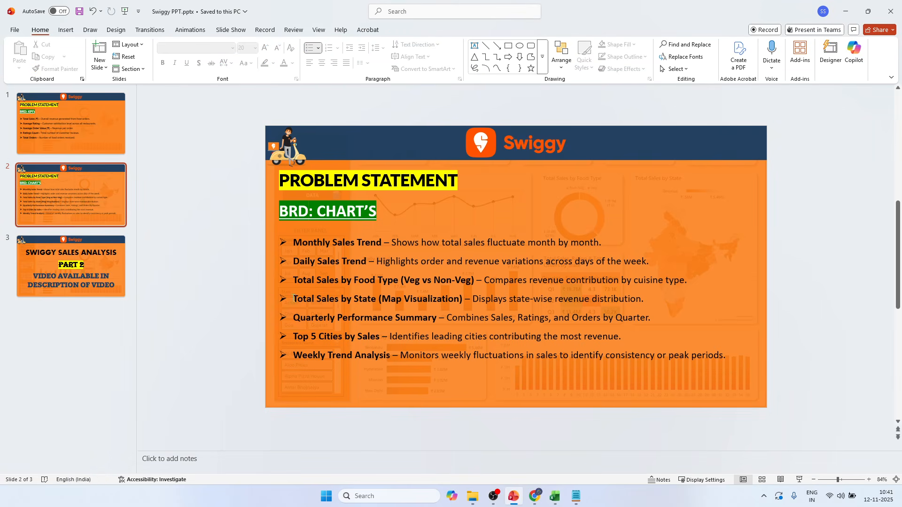
left_click_drag(293, 299, 459, 300)
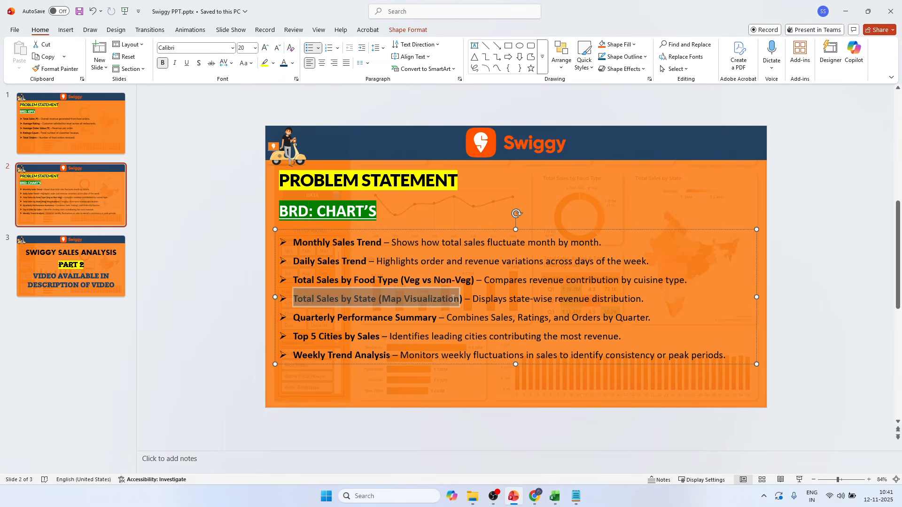
left_click(237, 277)
mouse_move(554, 496)
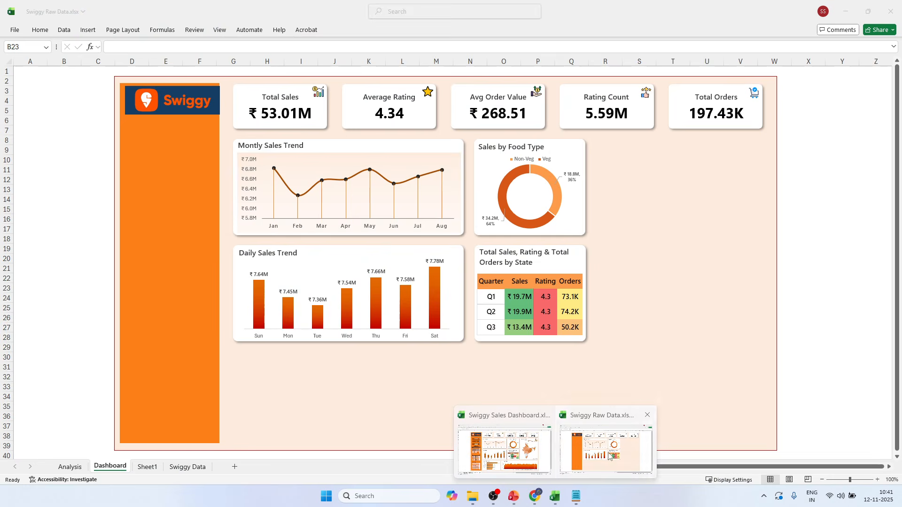
Switch to Swiggy Raw Data.xlsx and, on the Analysis sheet, fill B51:E51 above the quarterly pivot table yellow, merged and centered.
left_click(608, 441)
left_click(80, 445)
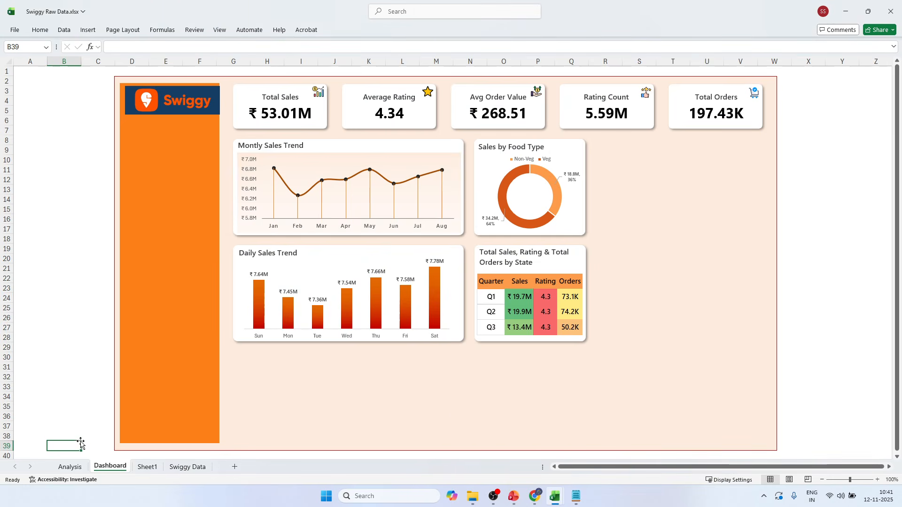
left_click(70, 467)
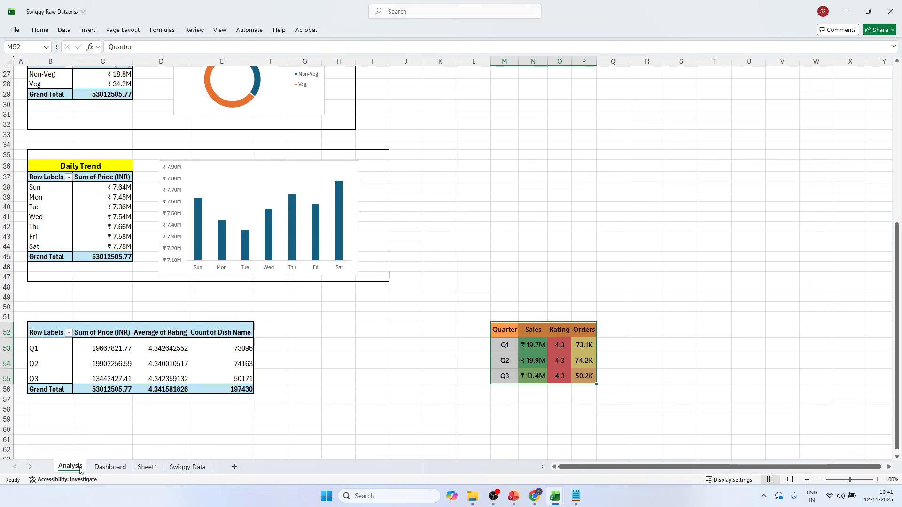
scroll(284, 394, "down", 2)
left_click_drag(36, 259, 218, 257)
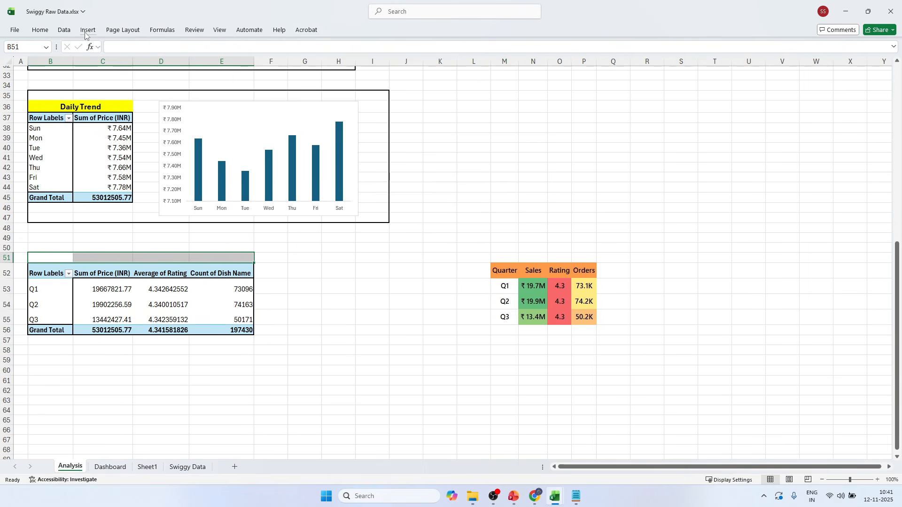
left_click(40, 30)
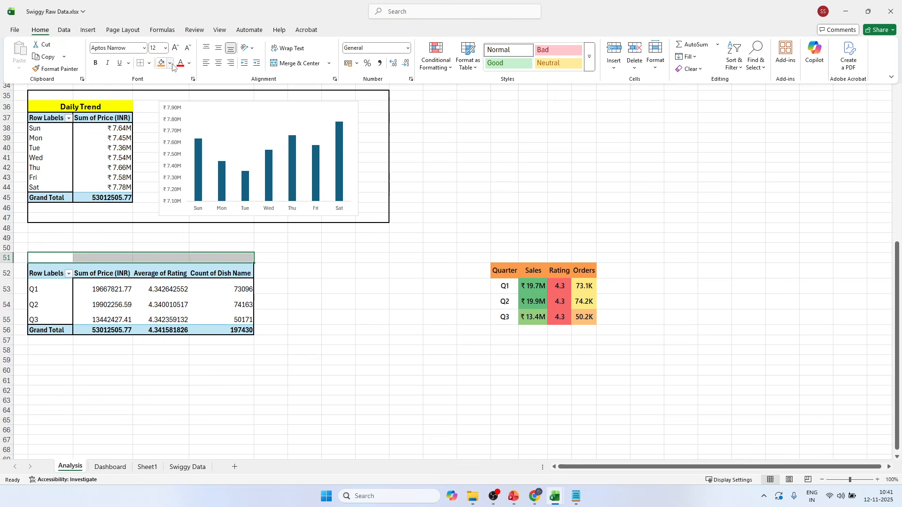
left_click(169, 63)
left_click(189, 183)
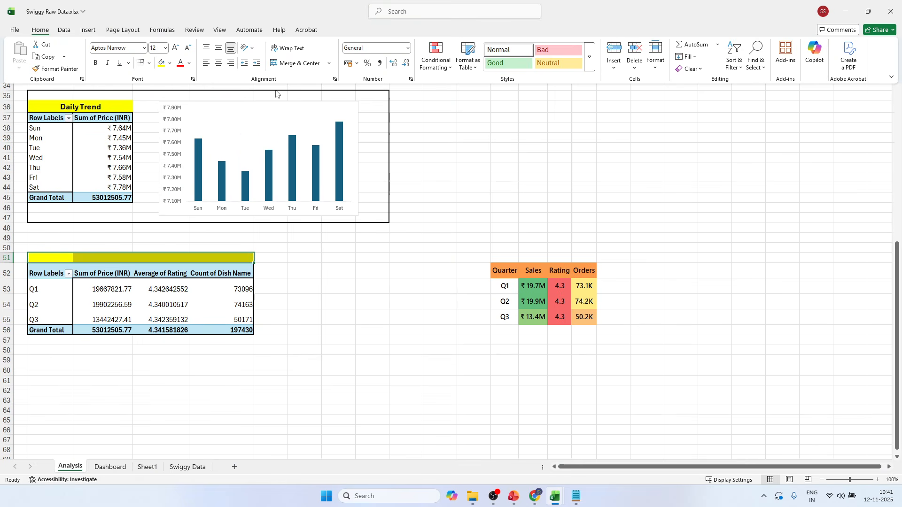
left_click(301, 61)
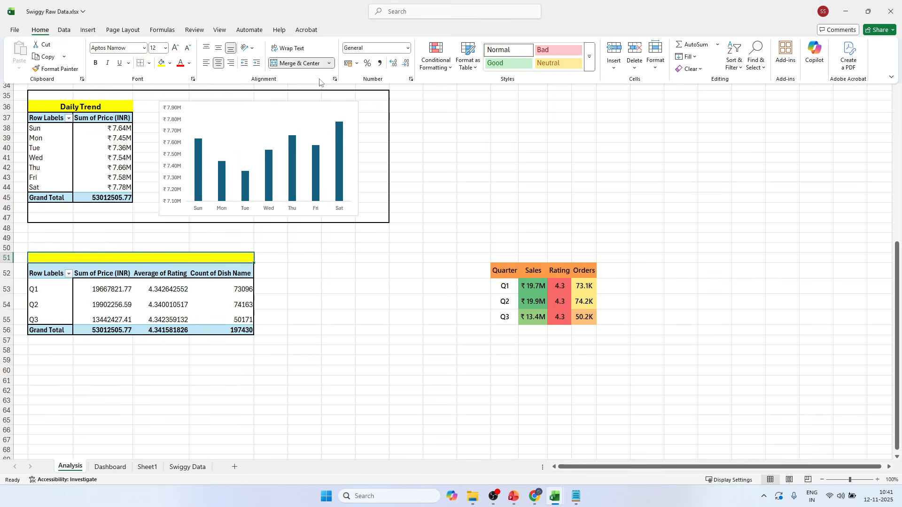
Enter the heading "Qaurterly Analysis" in the merged yellow cell above the quarterly pivot table.
left_click(142, 258)
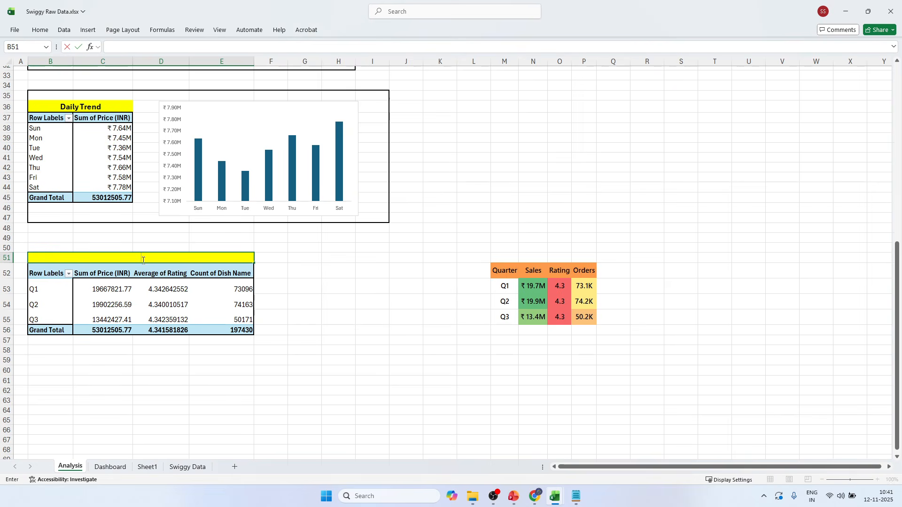
type("terly Analysis")
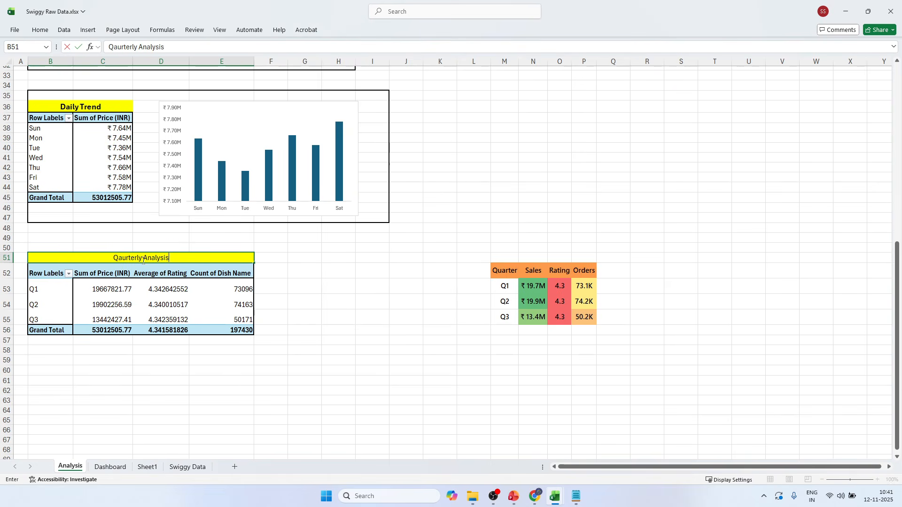
left_click(393, 253)
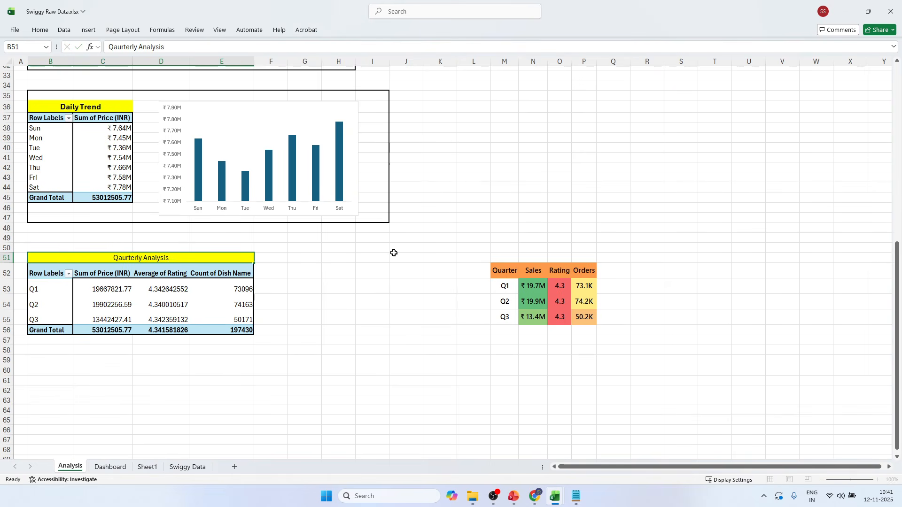
Make the quarterly heading in B51 bold and one font size larger, matching the Daily Trend heading.
left_click(172, 254)
left_click(65, 110)
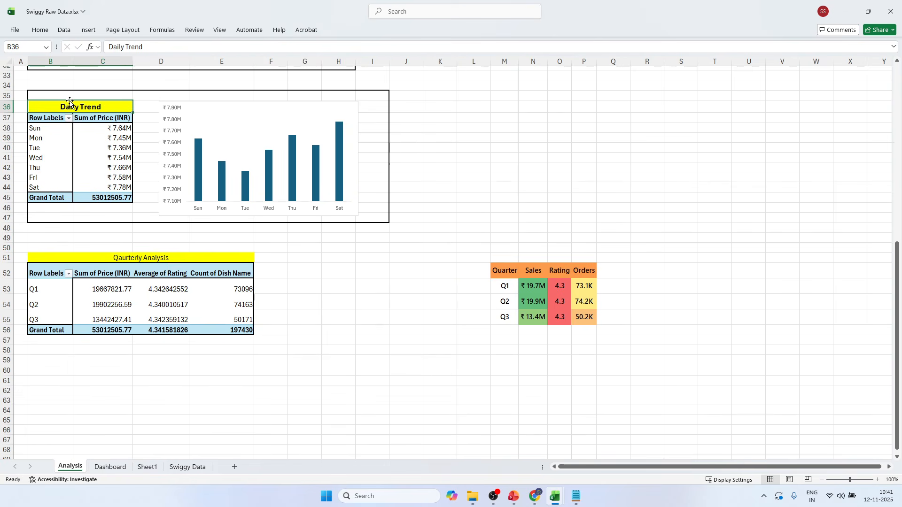
left_click(114, 257)
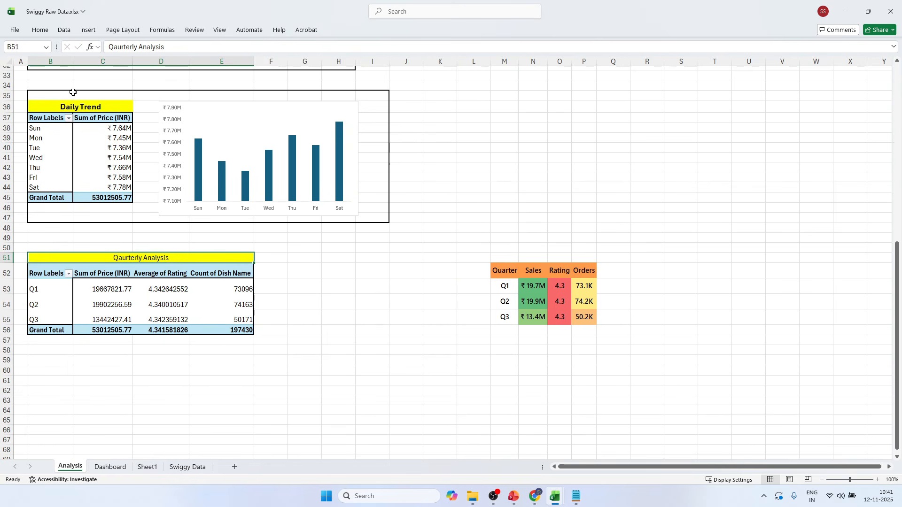
left_click(40, 30)
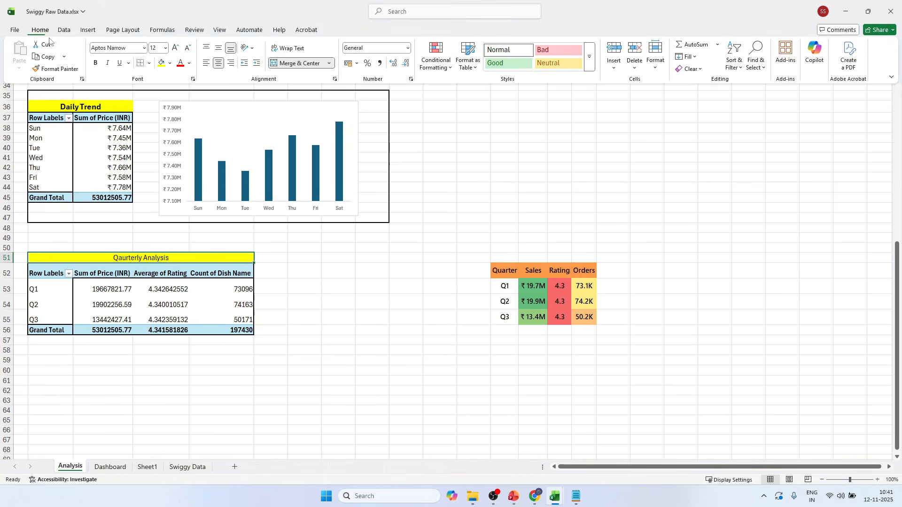
left_click(176, 48)
left_click(94, 63)
left_click(79, 256)
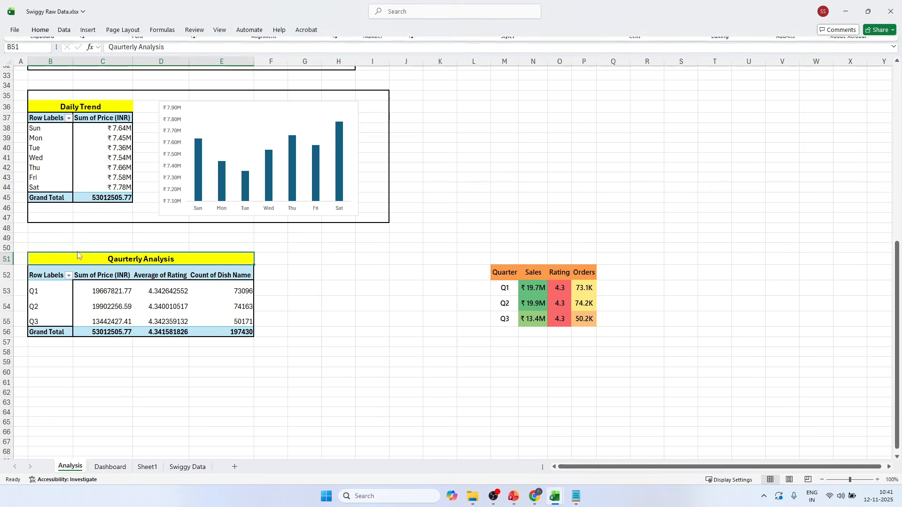
Put a thick outside border around B50:Q56, enclosing the quarterly pivot table and its formatted summary table.
left_click(36, 250)
left_click_drag(31, 249, 613, 334)
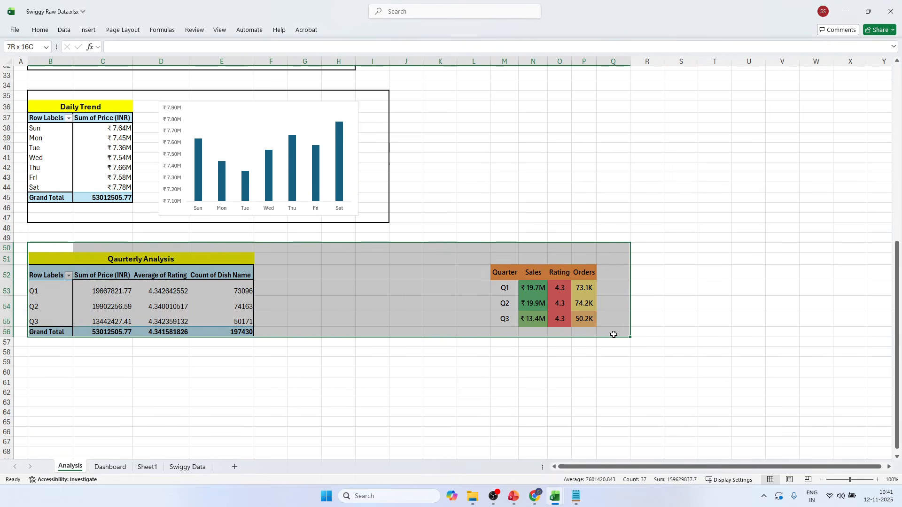
left_click(40, 30)
left_click(149, 63)
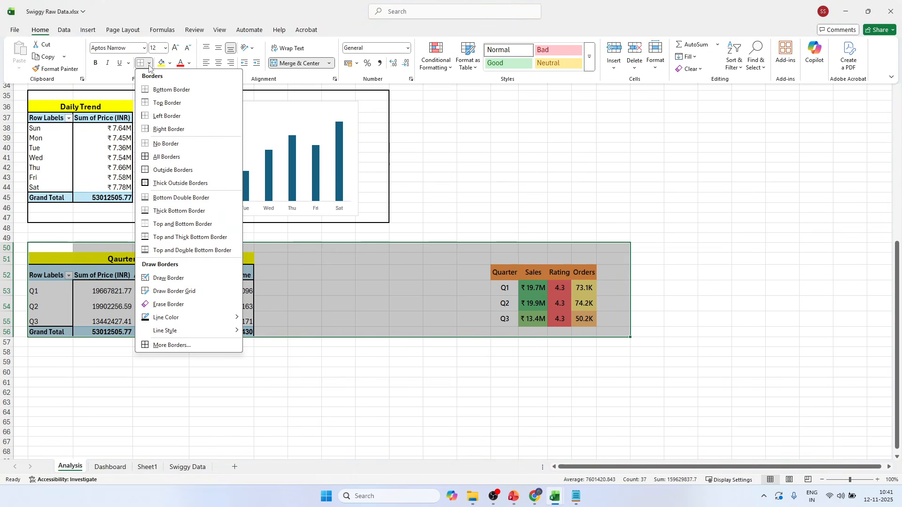
left_click(155, 188)
left_click(159, 333)
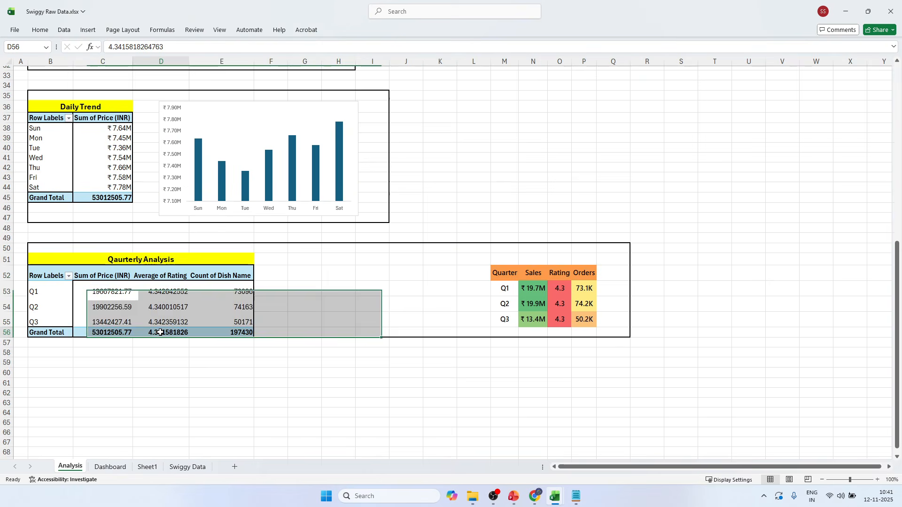
Copy the quarterly pivot table B52:E56 and paste the duplicate at B62 on the Analysis sheet.
left_click_drag(43, 276, 221, 330)
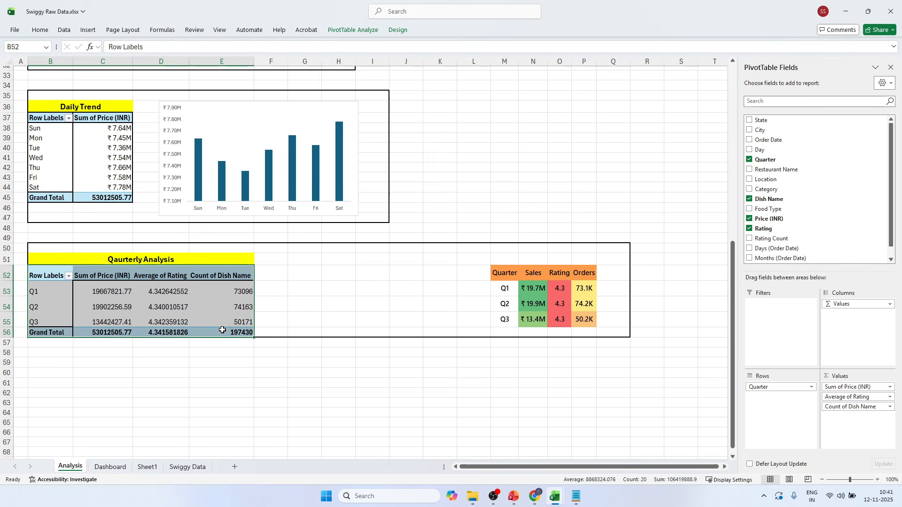
key("ctrl+c")
scroll(220, 328, "down", 6)
left_click(44, 216)
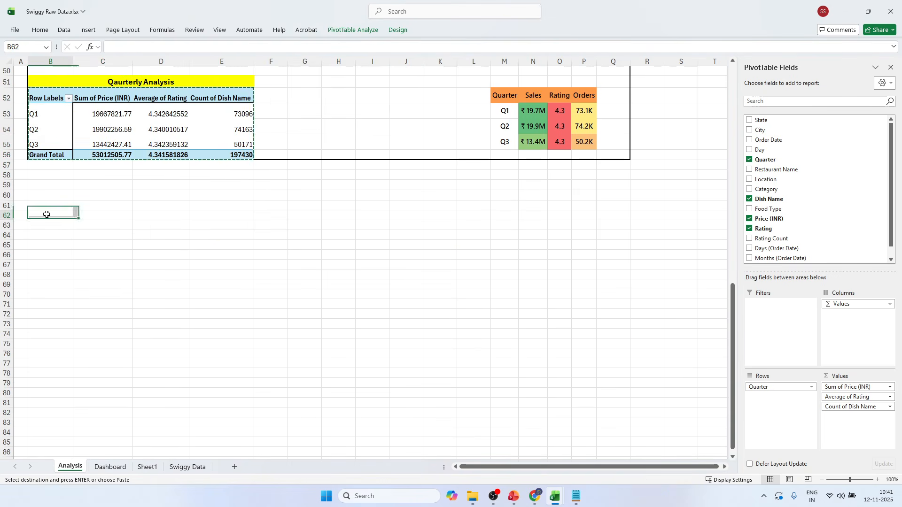
key("ctrl+v")
left_click(128, 237)
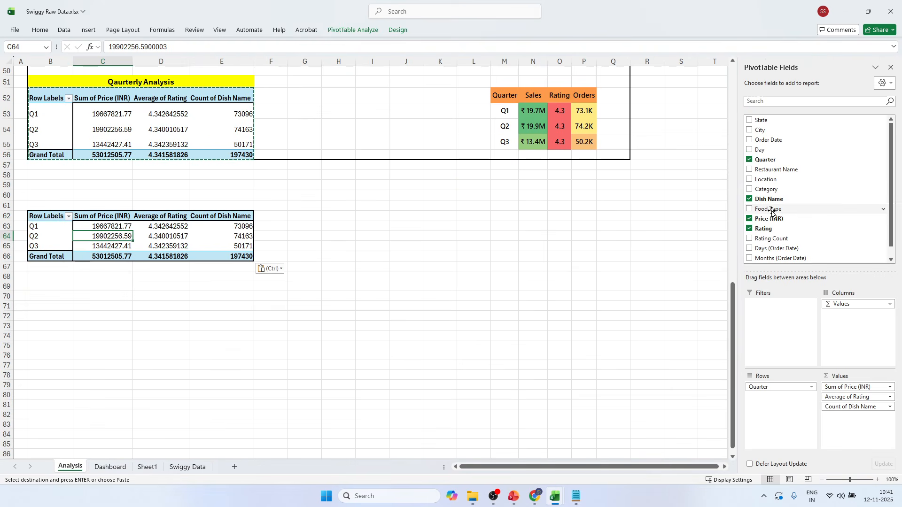
Remove Quarter, Dish Name and Rating from the duplicated pivot table and add State as rows beside Sum of Price (INR).
left_click(749, 160)
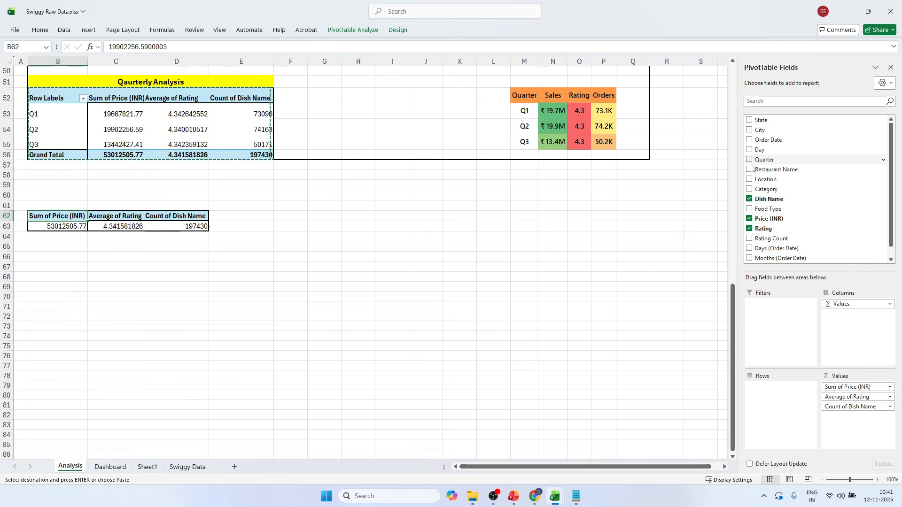
left_click(750, 199)
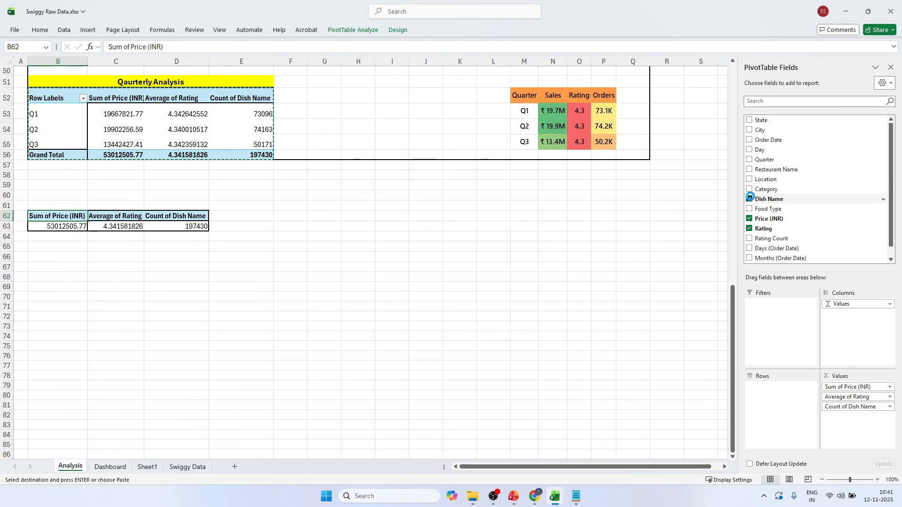
left_click(749, 228)
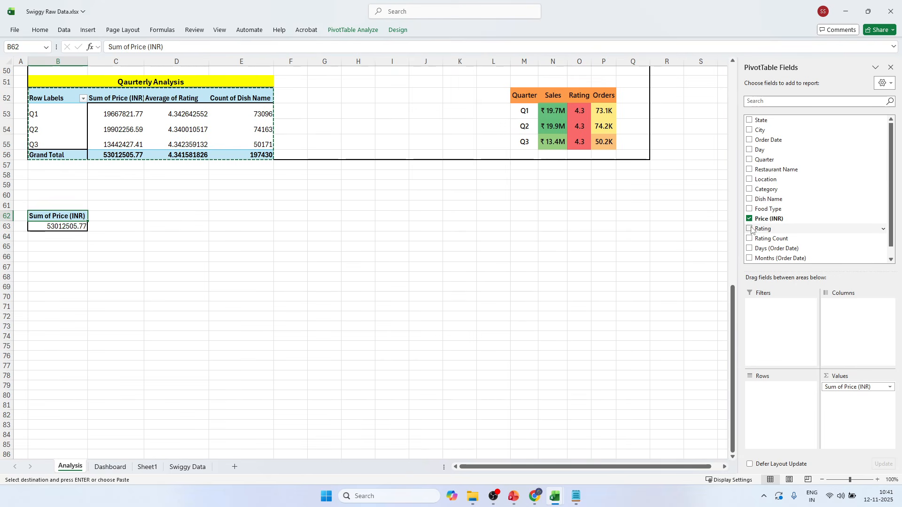
left_click(749, 120)
scroll(224, 291, "down", 4)
left_click(226, 295)
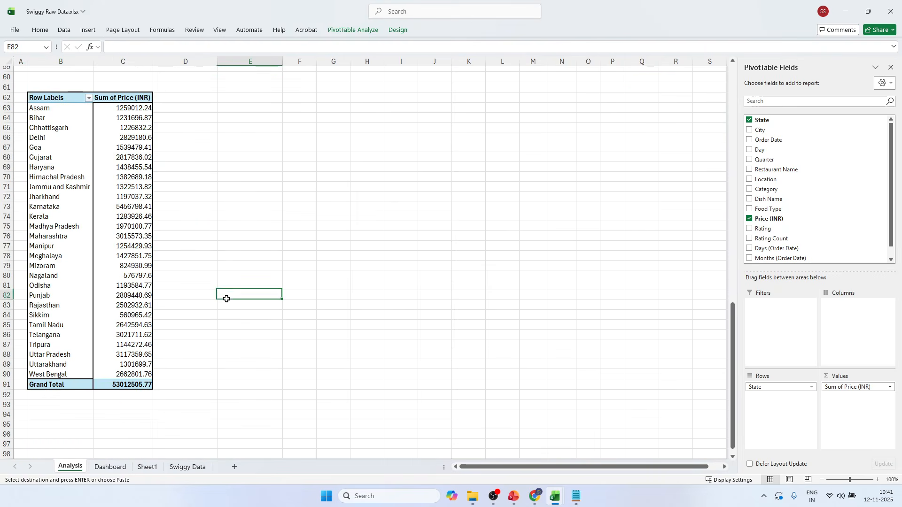
scroll(227, 297, "up", 1)
key("Escape")
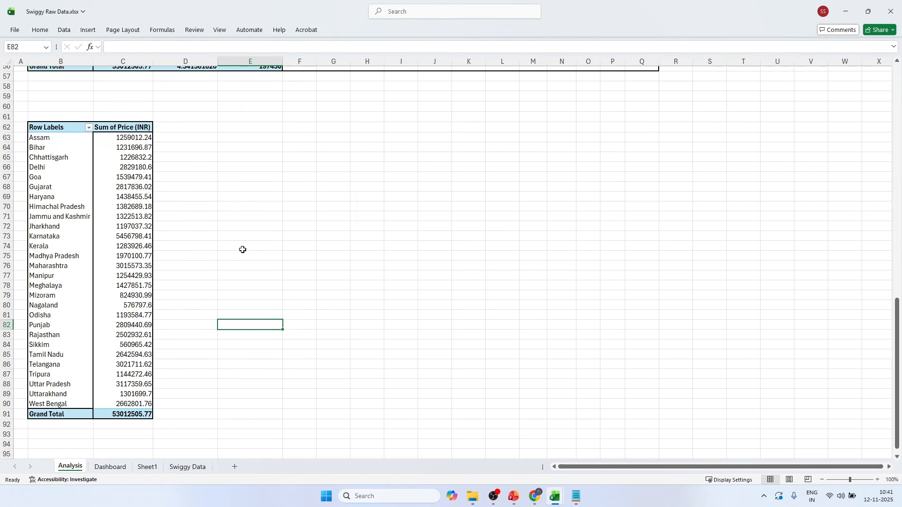
left_click(78, 205)
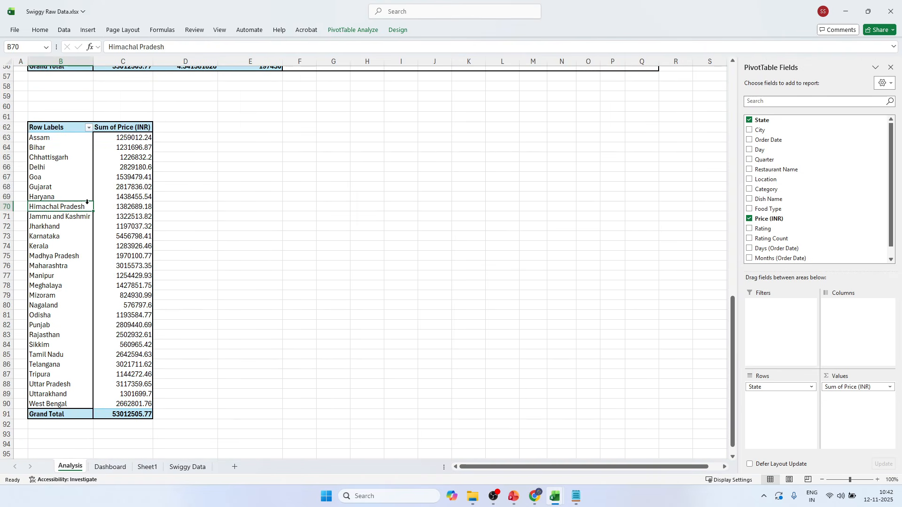
left_click(74, 295)
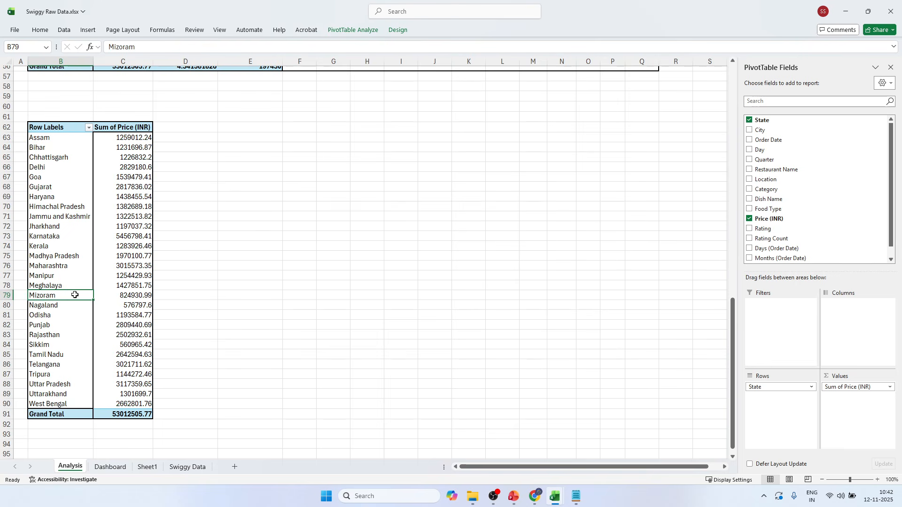
left_click_drag(133, 136, 117, 265)
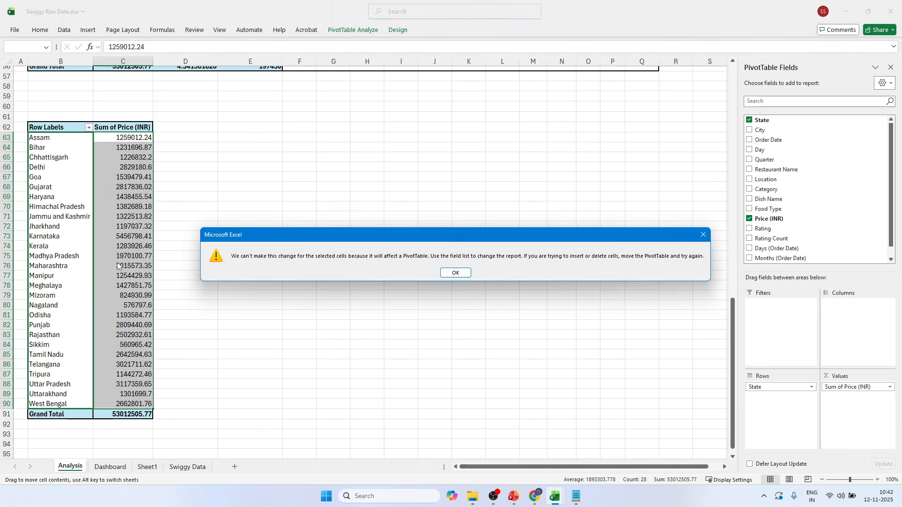
left_click(467, 271)
left_click(353, 30)
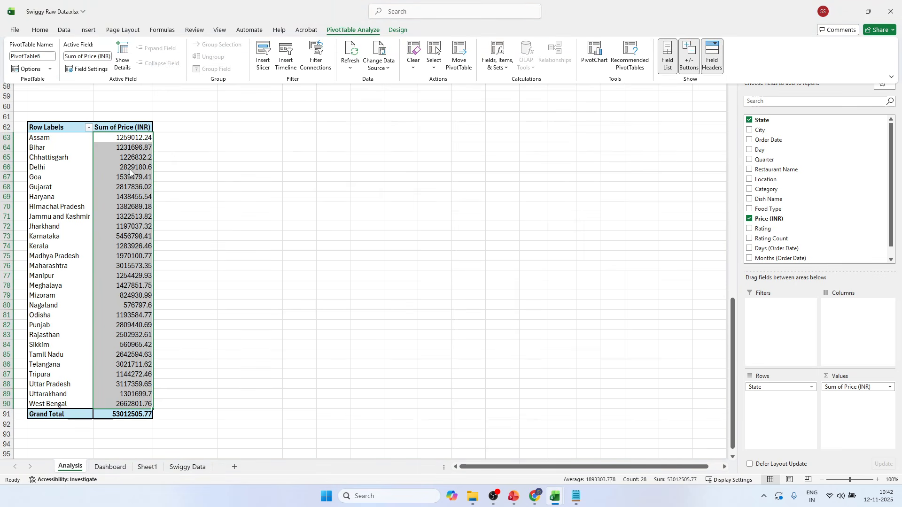
left_click(600, 57)
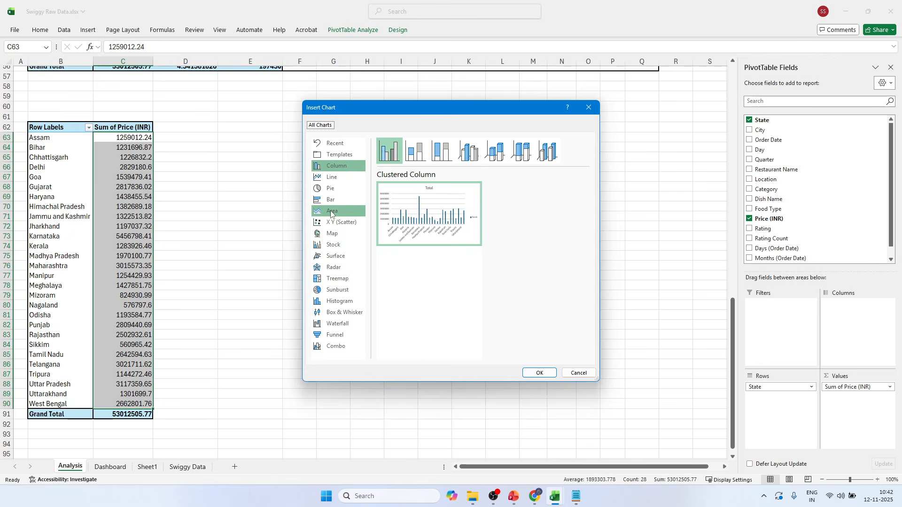
left_click(589, 108)
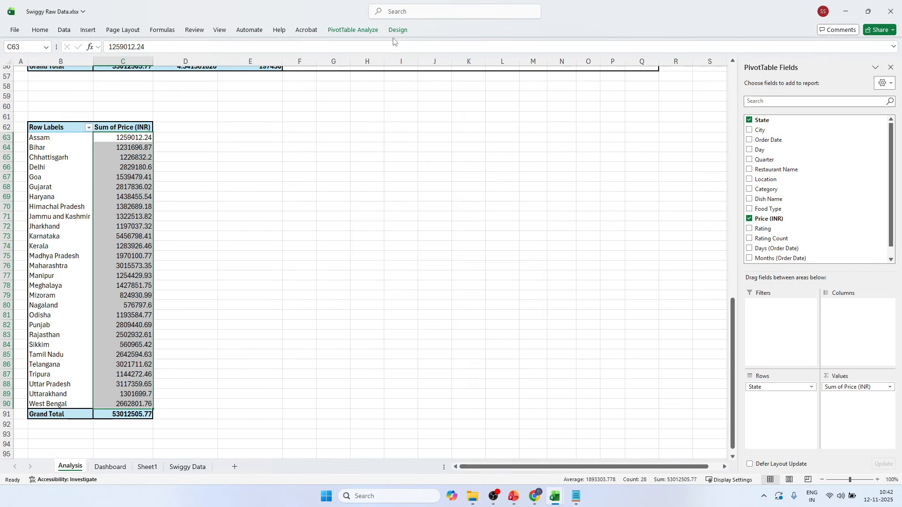
Try to insert a Filled Map chart directly from the state pivot table's sales values C63:C90.
left_click(357, 29)
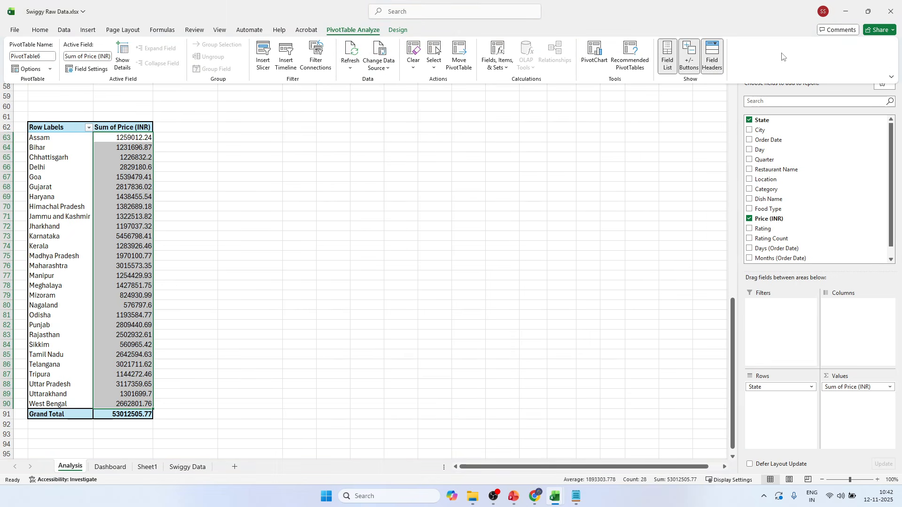
left_click(88, 29)
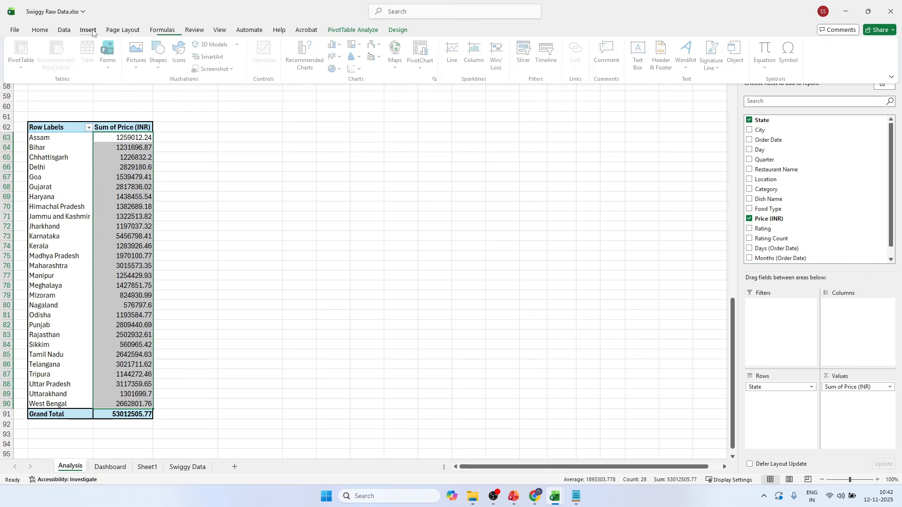
left_click(397, 56)
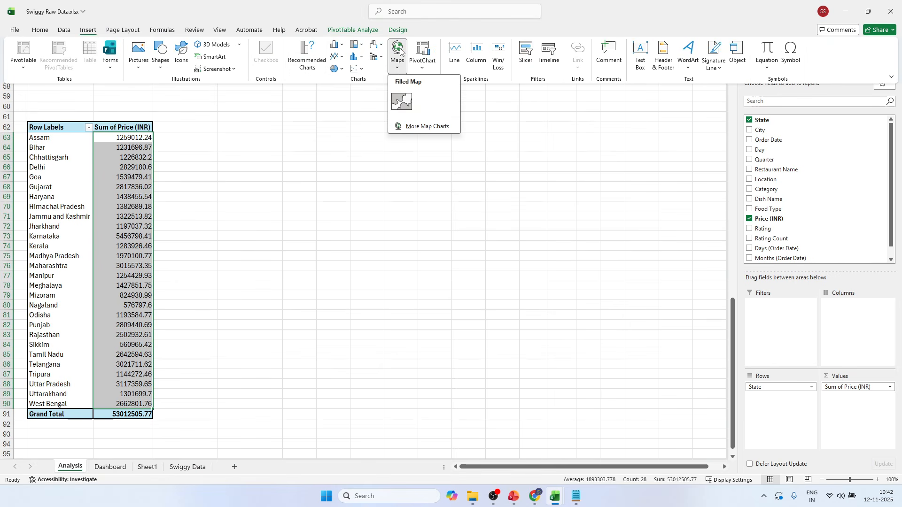
left_click(400, 113)
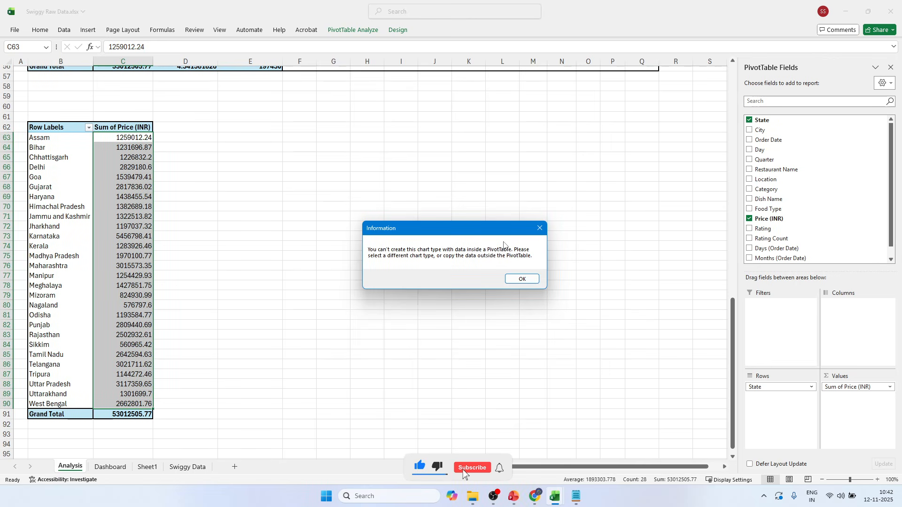
left_click(539, 228)
left_click(248, 250)
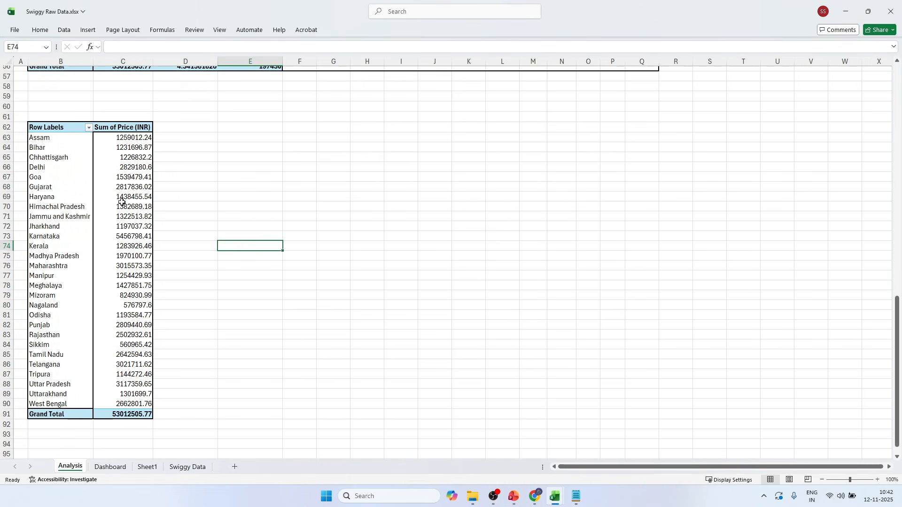
left_click(121, 201)
left_click(81, 198)
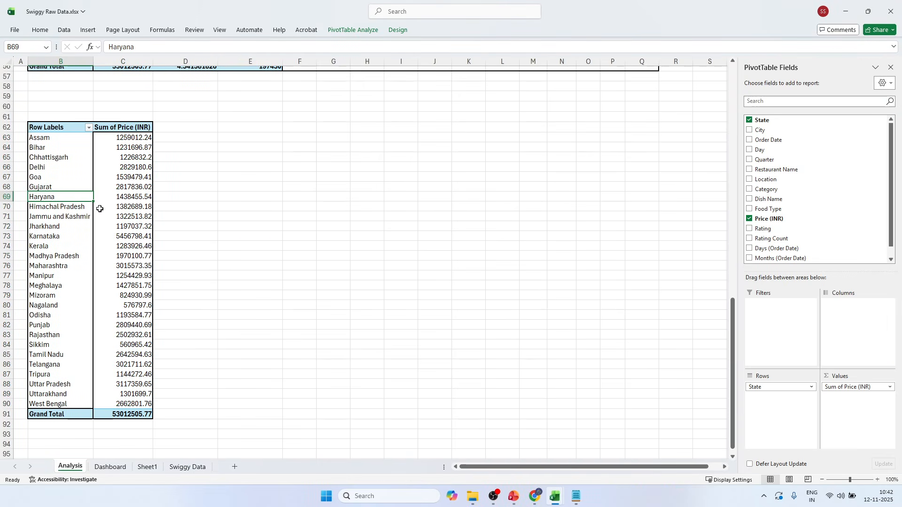
mouse_move(99, 208)
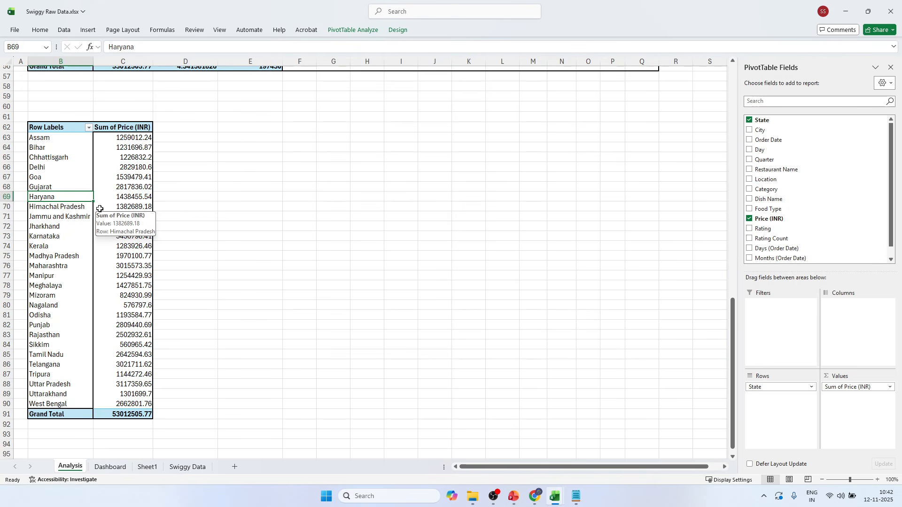
left_click(111, 166)
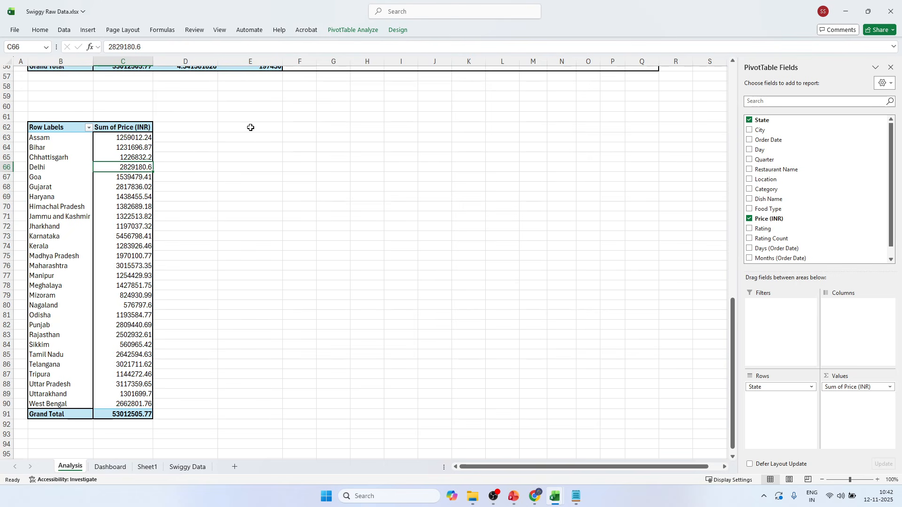
Enter the headers "Sate" in E62 and "Sales" in F62 beside the state pivot table.
left_click(250, 127)
scroll(337, 159, "up", 4)
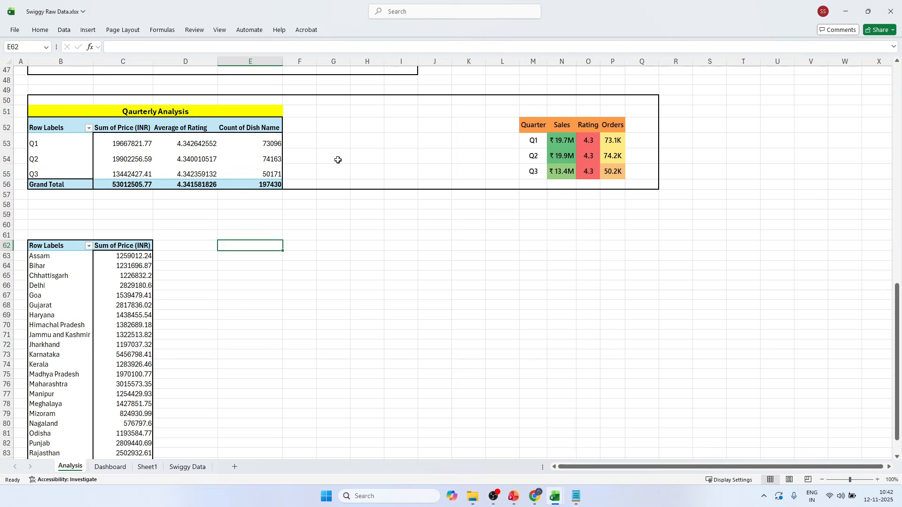
scroll(244, 257, "down", 3)
scroll(243, 257, "down", 2)
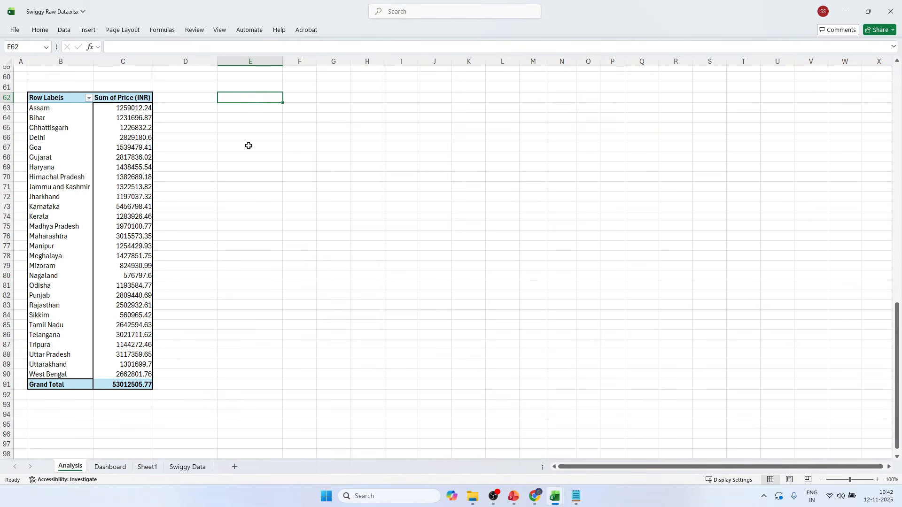
type("Sate")
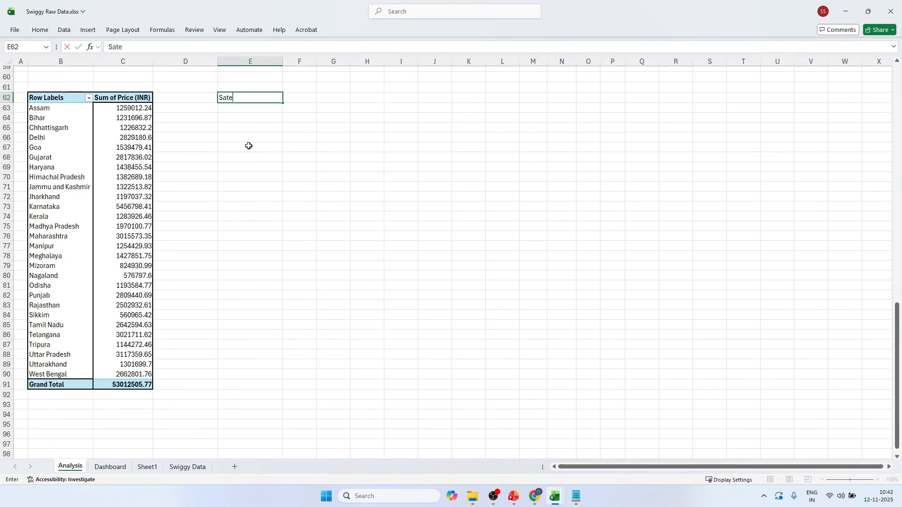
key("Tab")
type("Sa")
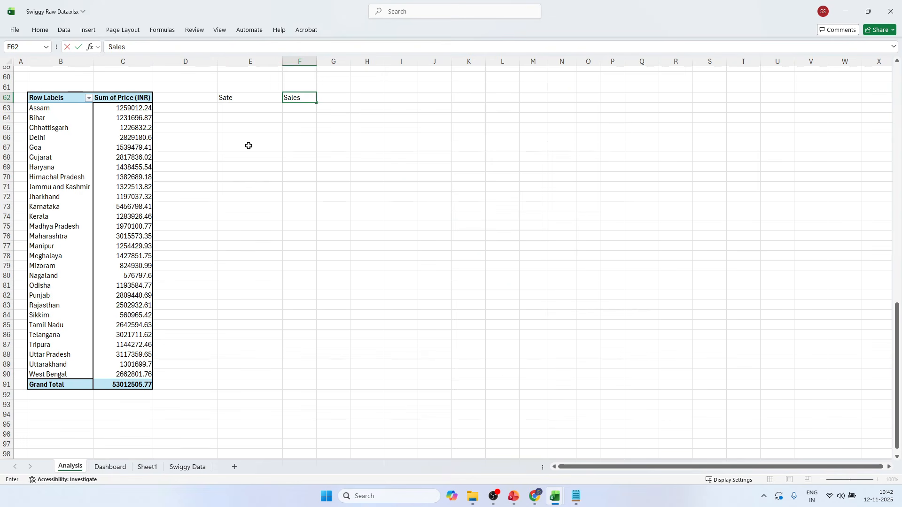
type("les")
left_click(249, 147)
Link E63 to the first state name with =B63 and fill the formula down to E90.
left_click(253, 106)
left_click(60, 109)
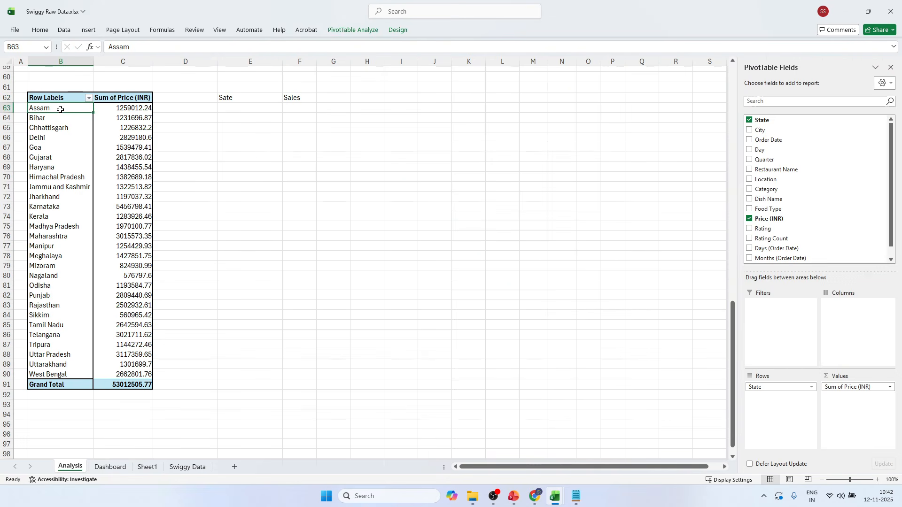
left_click(253, 108)
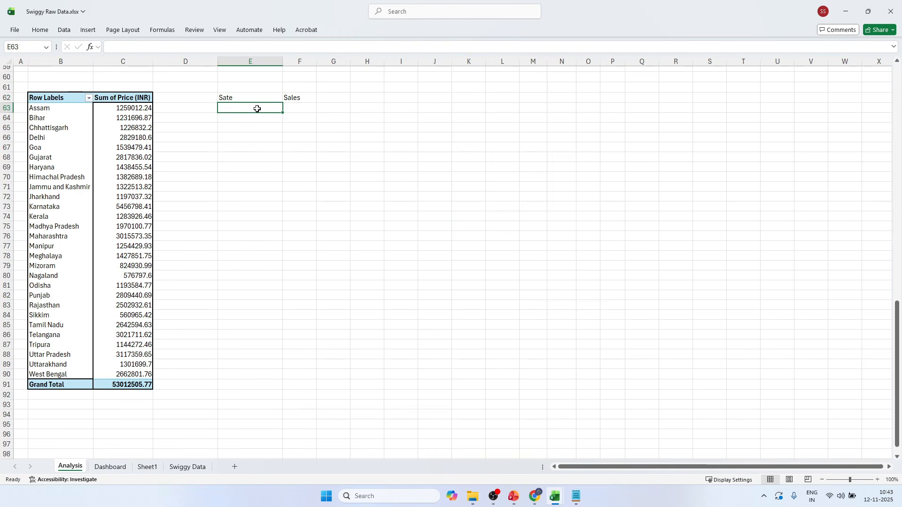
type("=")
left_click(56, 110)
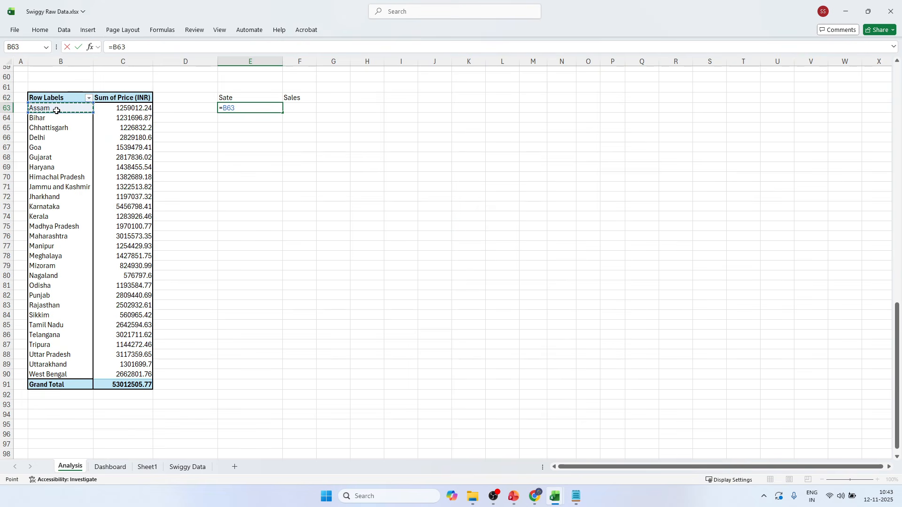
key("Return")
left_click(267, 109)
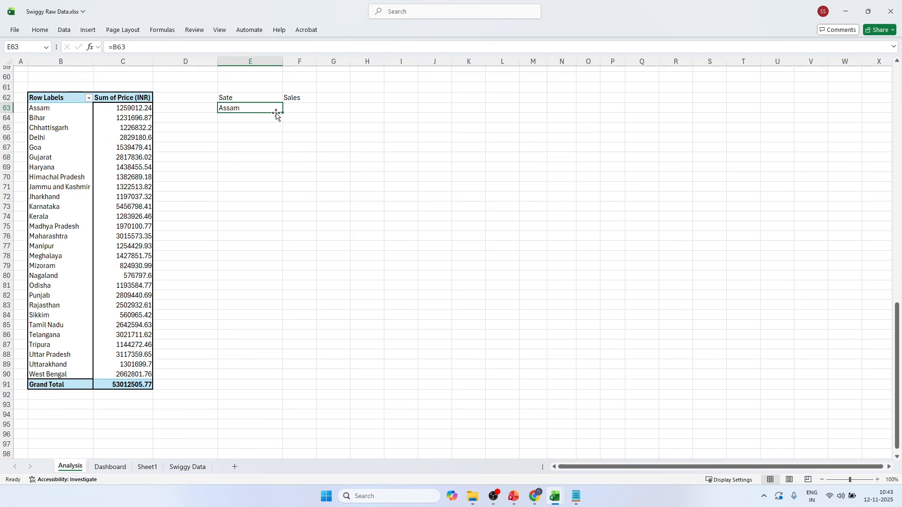
left_click_drag(282, 112, 282, 385)
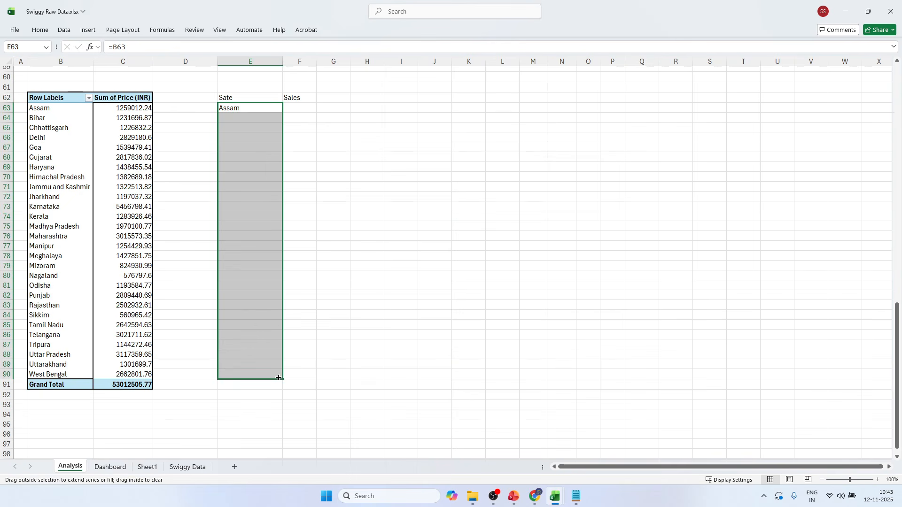
Enter a GETPIVOTDATA formula in F63 that retrieves Assam's sales from the pivot value in C63.
left_click(298, 107)
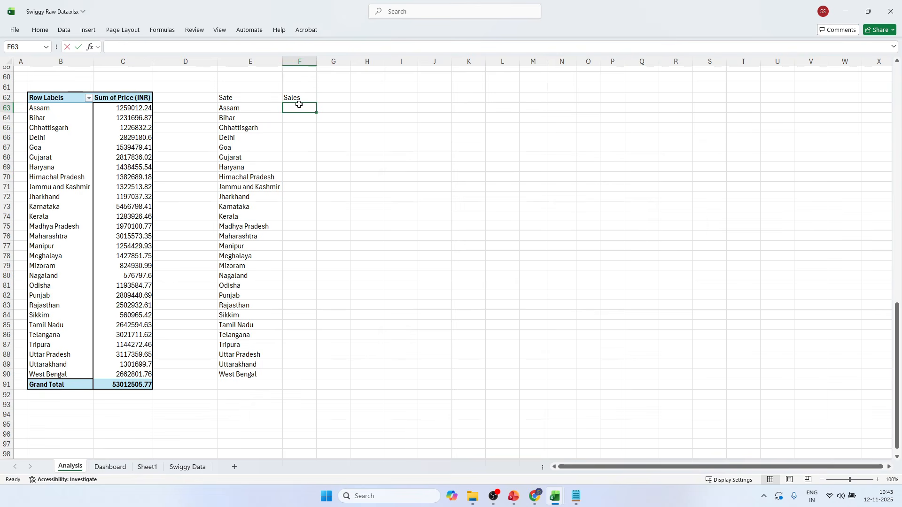
type("=")
left_click(120, 109)
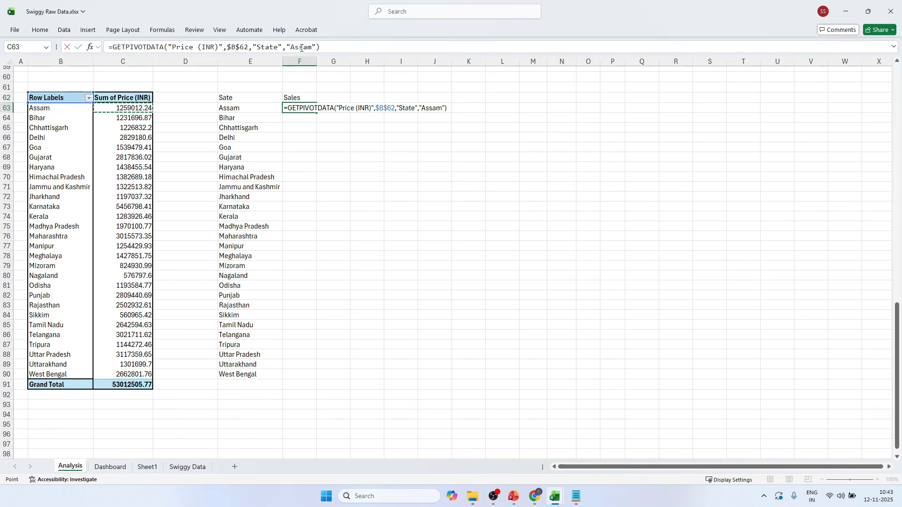
key("Return")
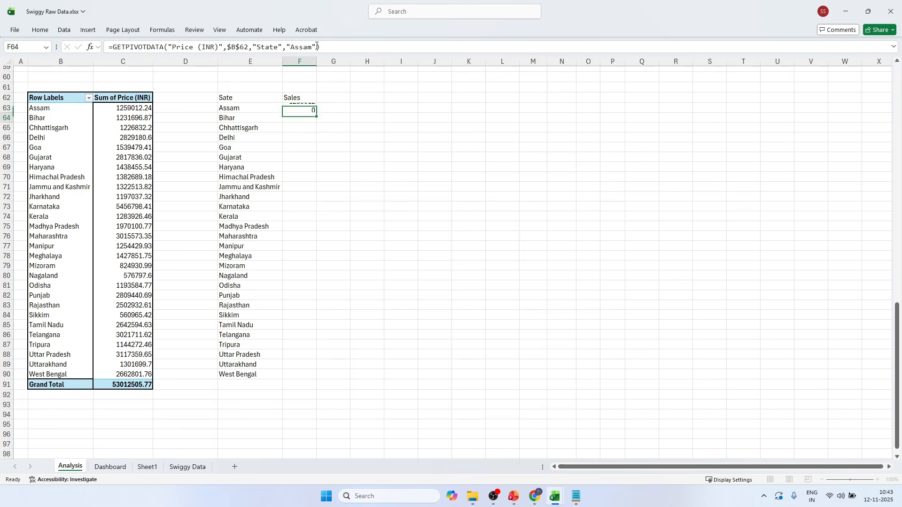
Try filling the GETPIVOTDATA formula with the fixed "Assam" item down from F63 to F90.
left_click(310, 106)
left_click_drag(316, 113, 313, 378)
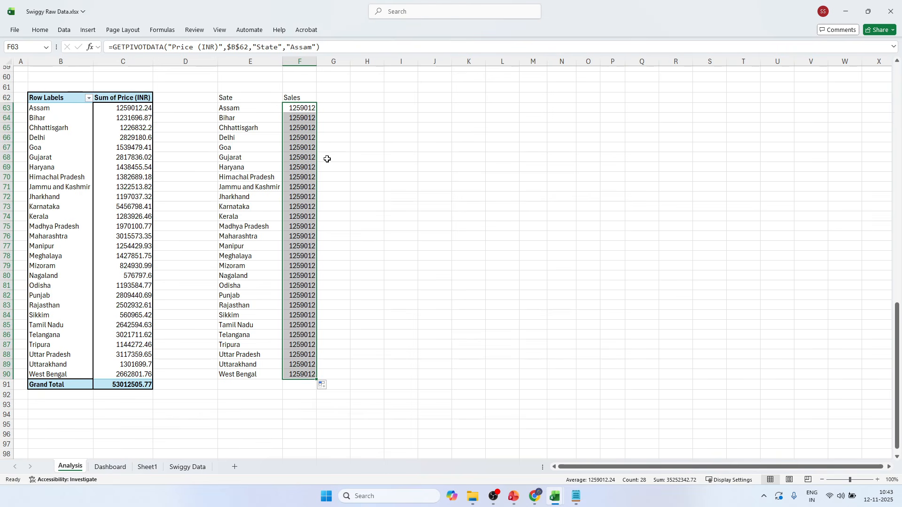
left_click(300, 137)
left_click(300, 168)
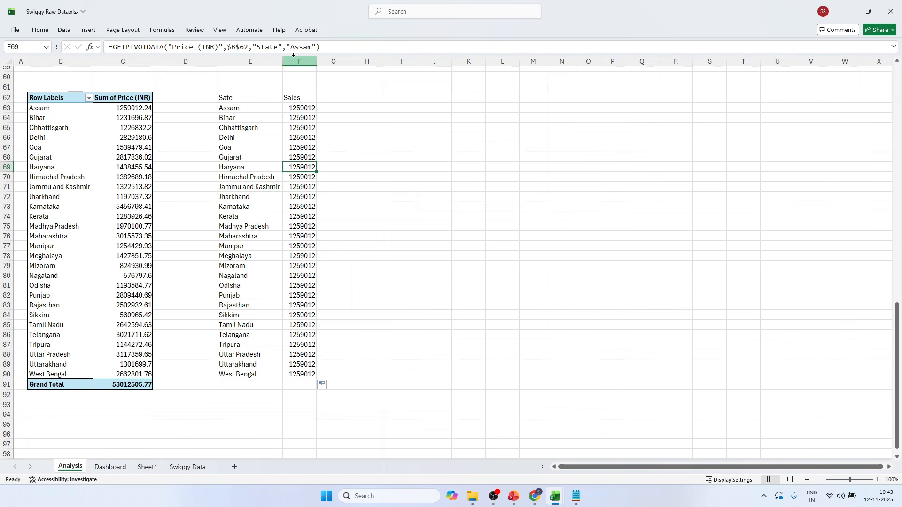
Replace the fixed "Assam" item in F63's GETPIVOTDATA formula with the reference E63 and fill it down to F90.
left_click(300, 109)
left_click_drag(287, 46, 313, 47)
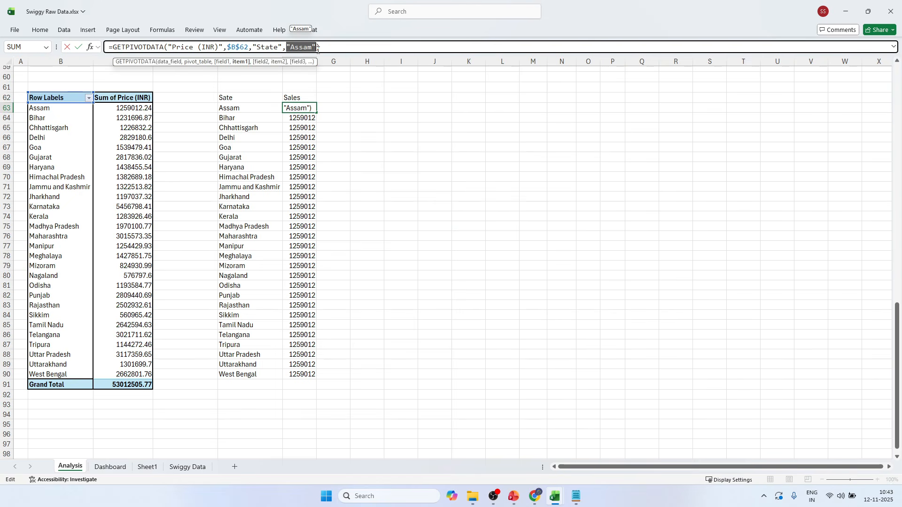
key("BackSpace")
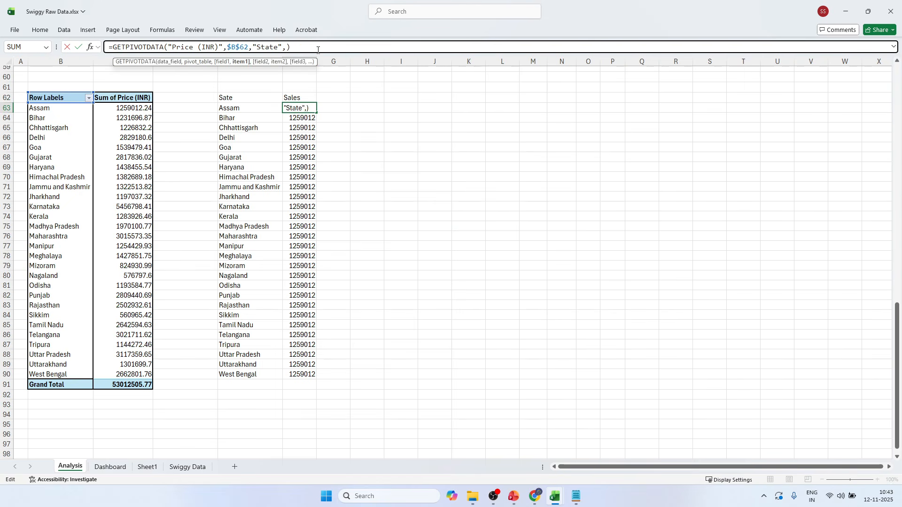
left_click(249, 108)
key("Return")
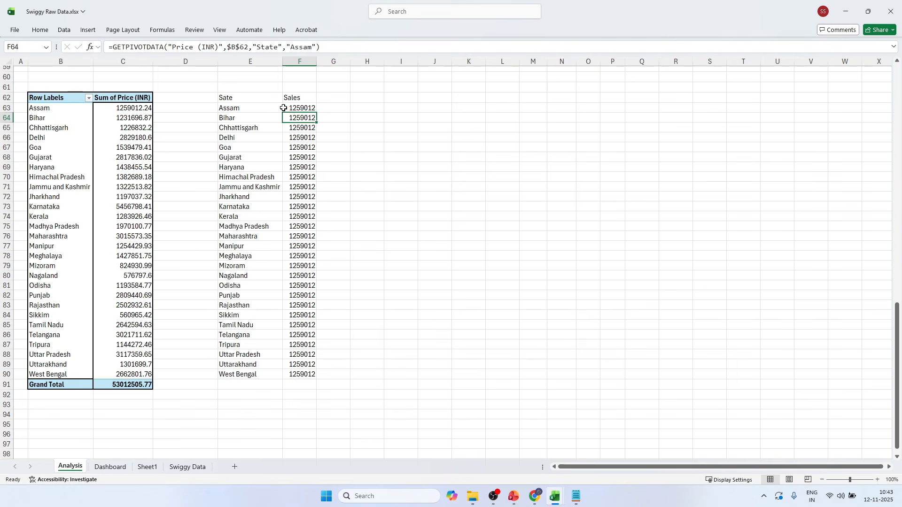
key("Up")
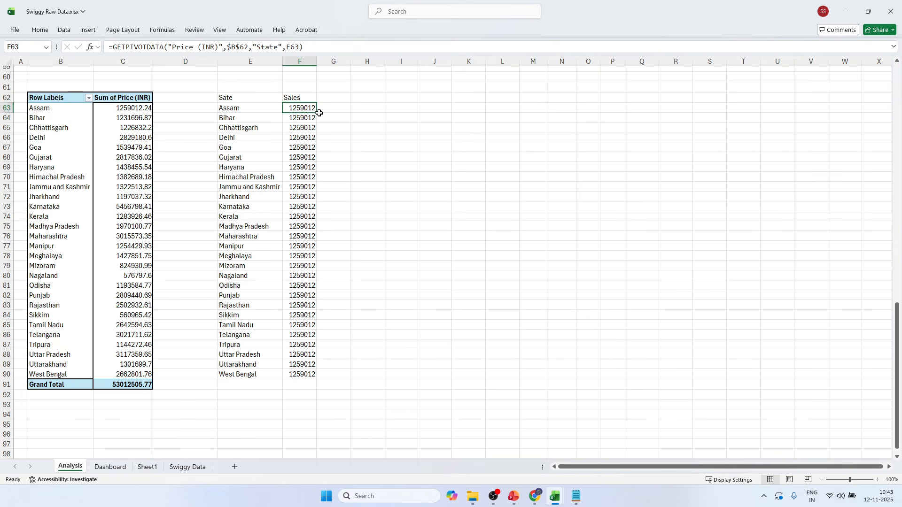
double_click(319, 113)
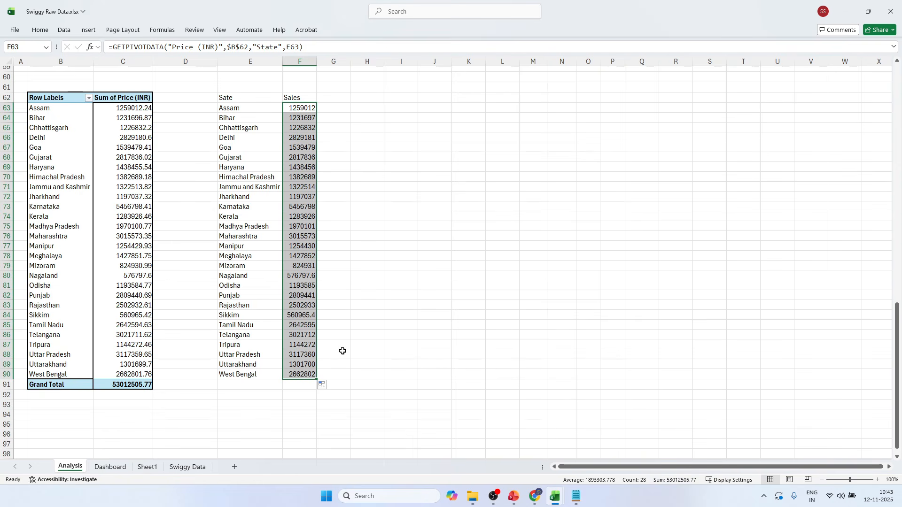
left_click(373, 304)
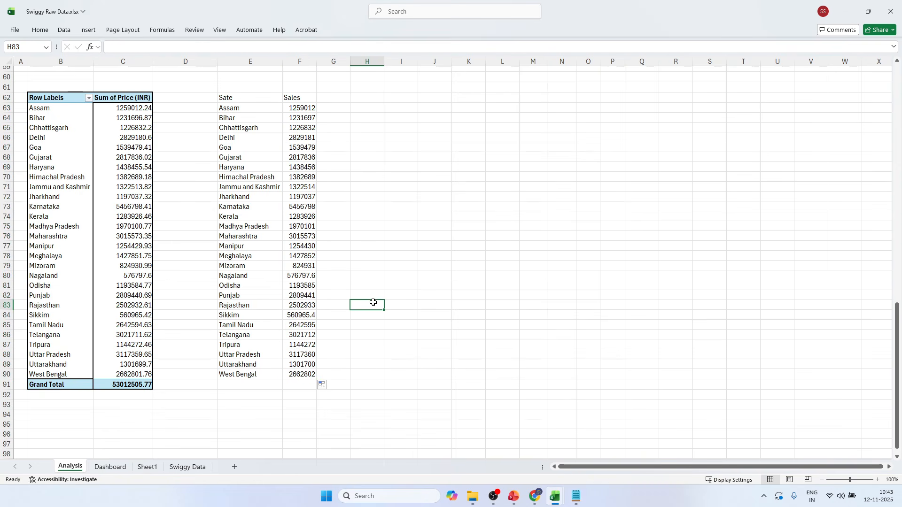
Apply the custom number format ₹ 0.0,,"M" to the sales values in F63:F90.
left_click_drag(293, 109, 294, 372)
key("ctrl+1")
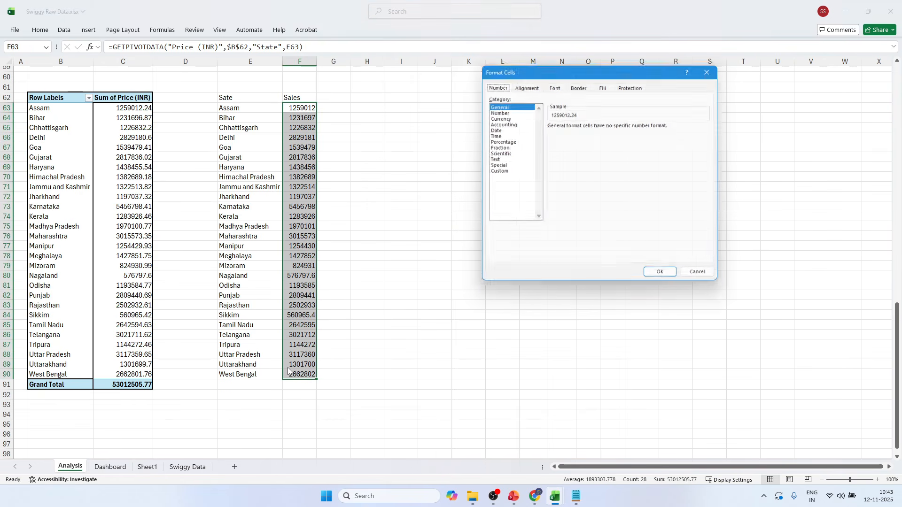
left_click(496, 172)
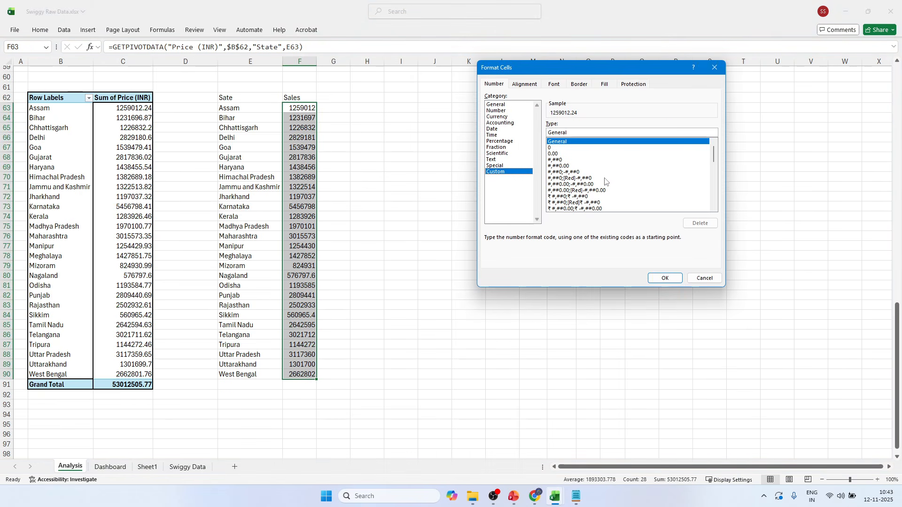
left_click_drag(715, 155, 715, 195)
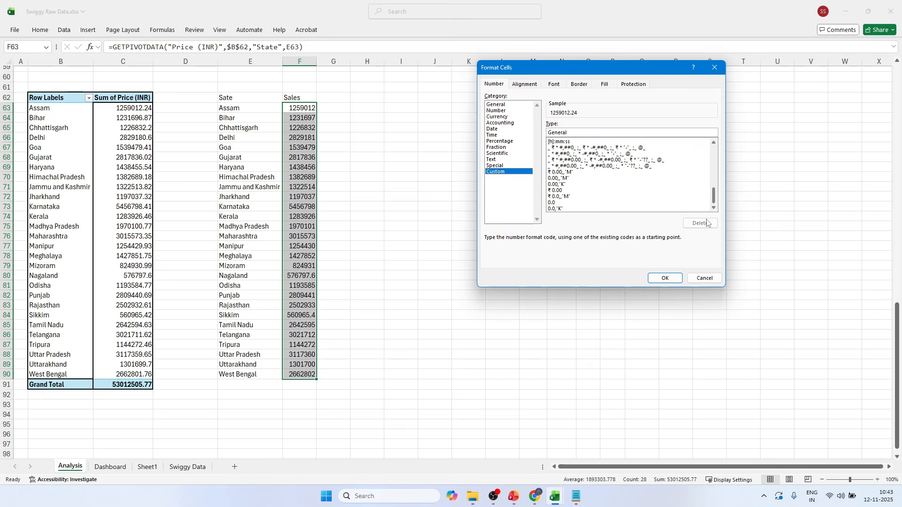
left_click(557, 197)
left_click(664, 278)
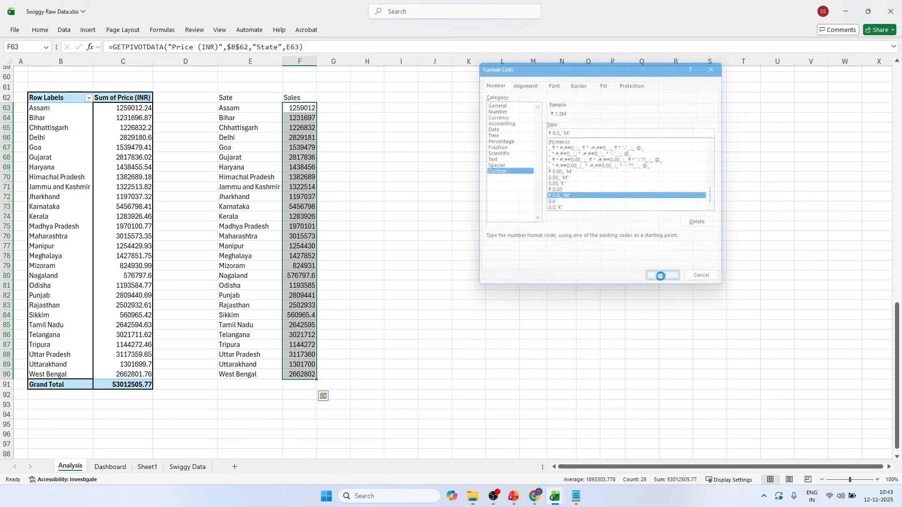
left_click(290, 226)
Insert a Filled Map chart from the state and sales range E62:F90.
left_click_drag(238, 97, 315, 373)
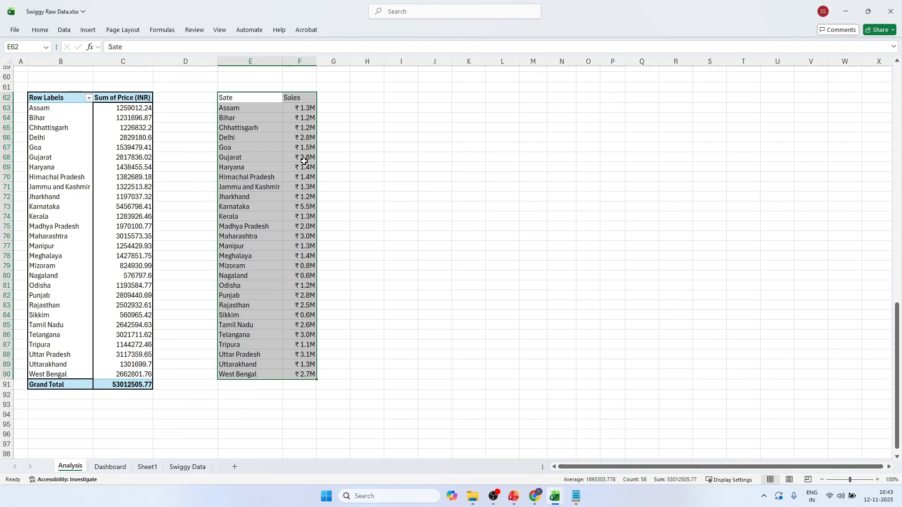
left_click(88, 30)
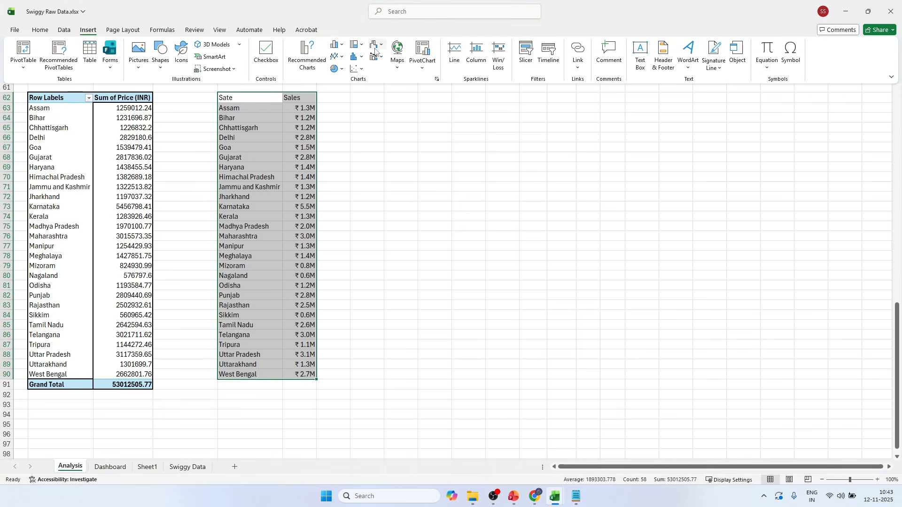
left_click(397, 53)
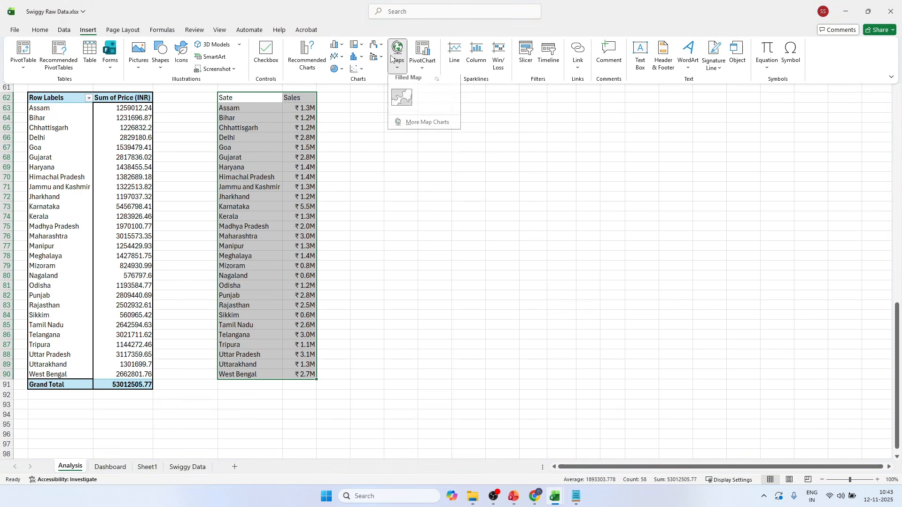
left_click(401, 99)
Place the map chart beside the Sales column and make it taller and narrower, covering about H66:N86.
left_click_drag(428, 197, 449, 140)
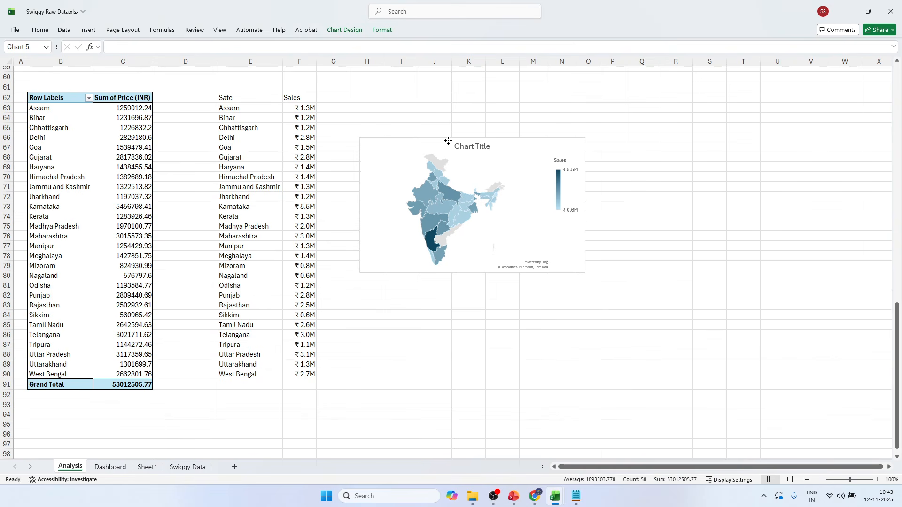
left_click_drag(472, 273, 470, 340)
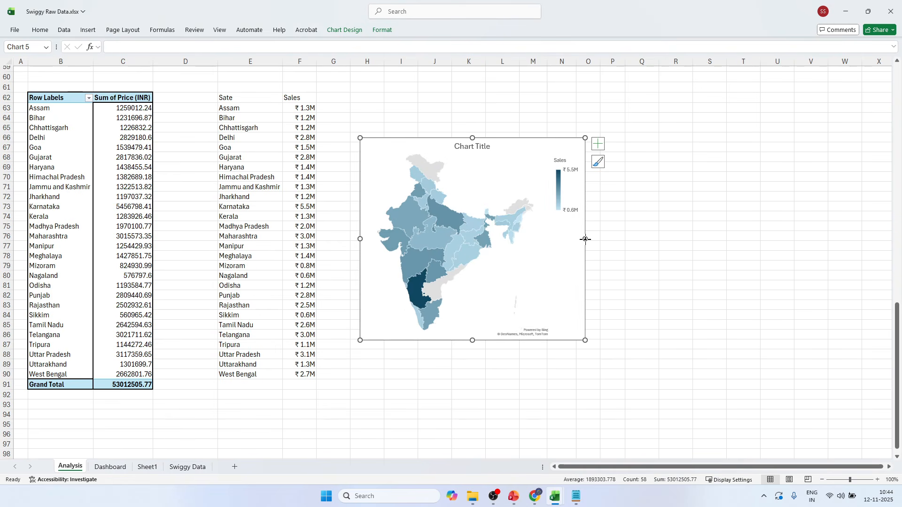
left_click_drag(585, 239, 560, 239)
left_click(586, 214)
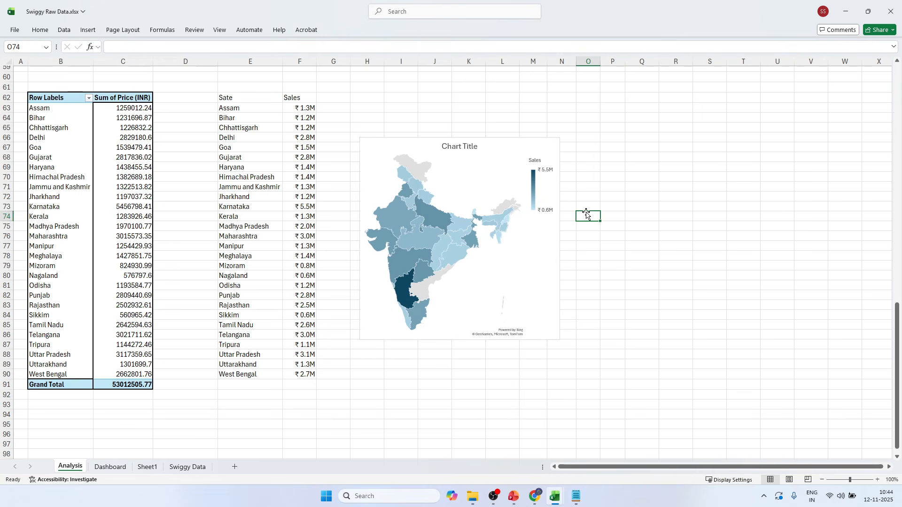
left_click(528, 142)
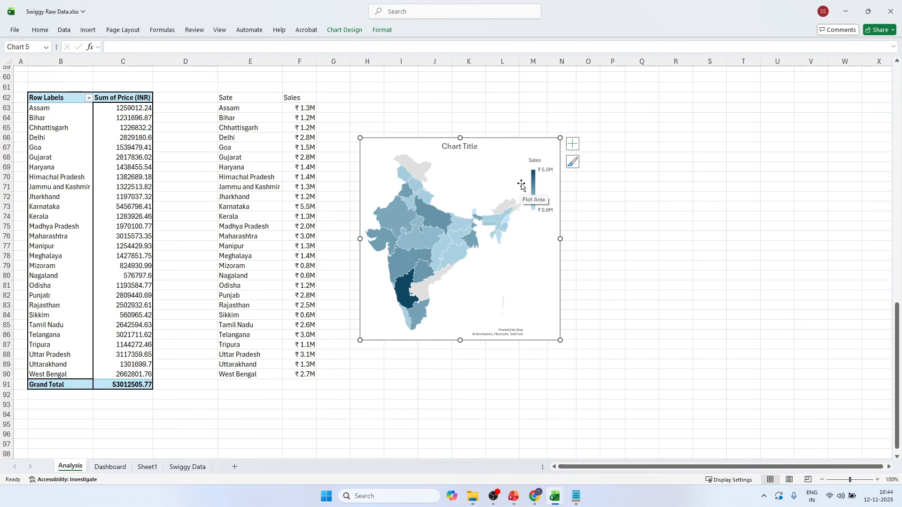
Delete the map chart's title, paste a copy of the chart onto the Dashboard sheet and move it up into the dashboard area.
left_click(469, 148)
key("Delete")
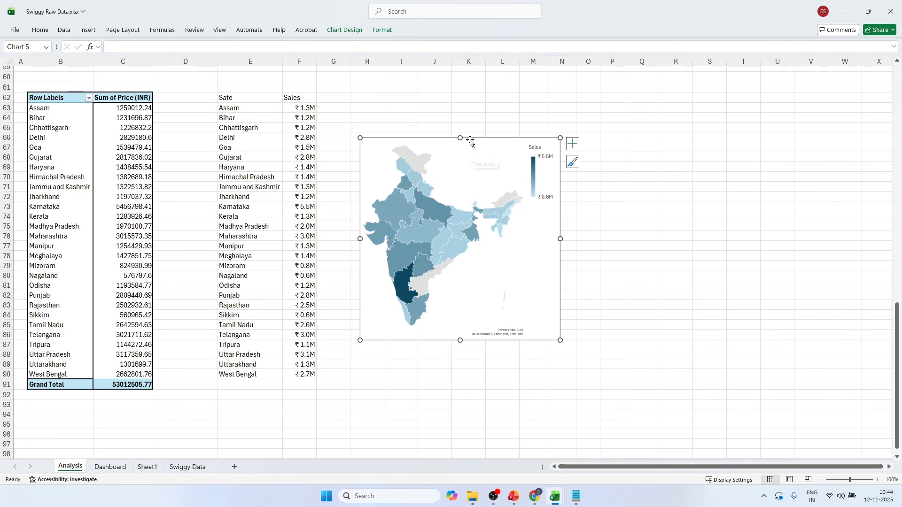
left_click(121, 469)
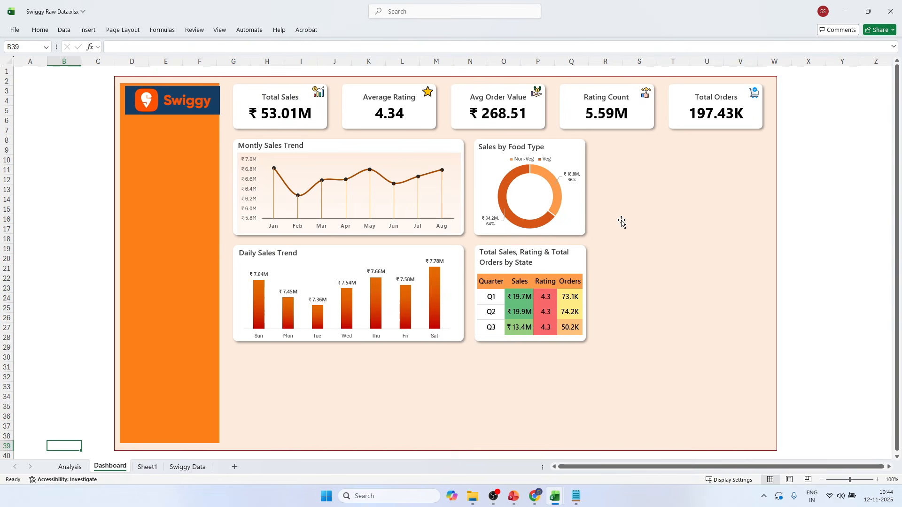
key("ctrl+v")
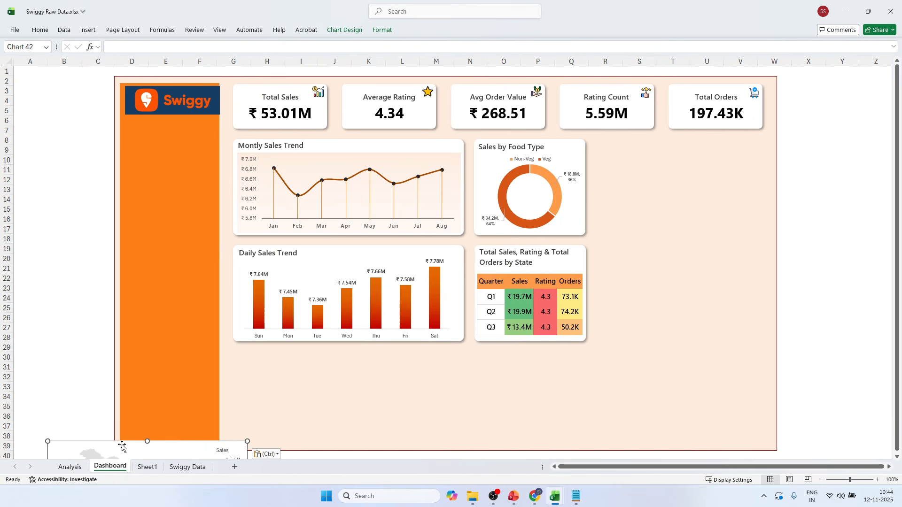
left_click_drag(123, 442, 186, 151)
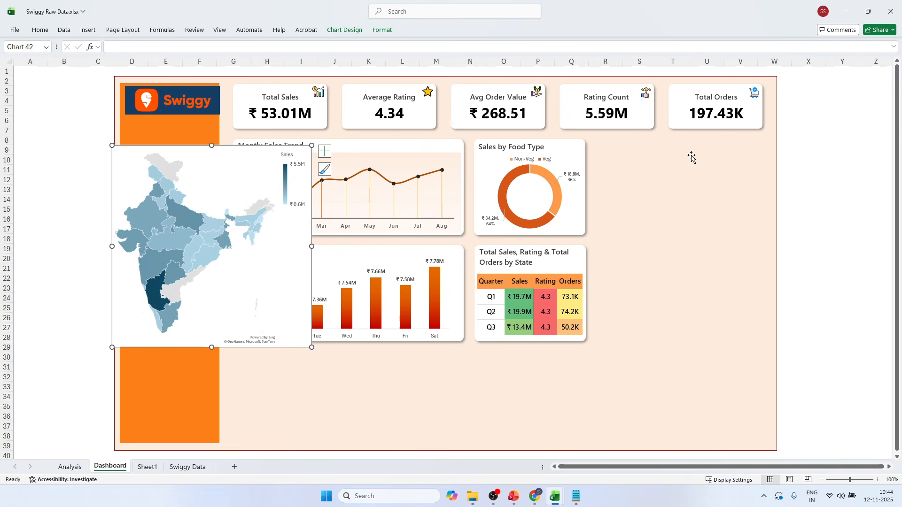
Duplicate the Sales by Food Type background card beside it and enlarge the copy to cover about R8:V28.
left_click(586, 176)
left_click_drag(587, 178, 662, 170)
left_click_drag(706, 189, 762, 187)
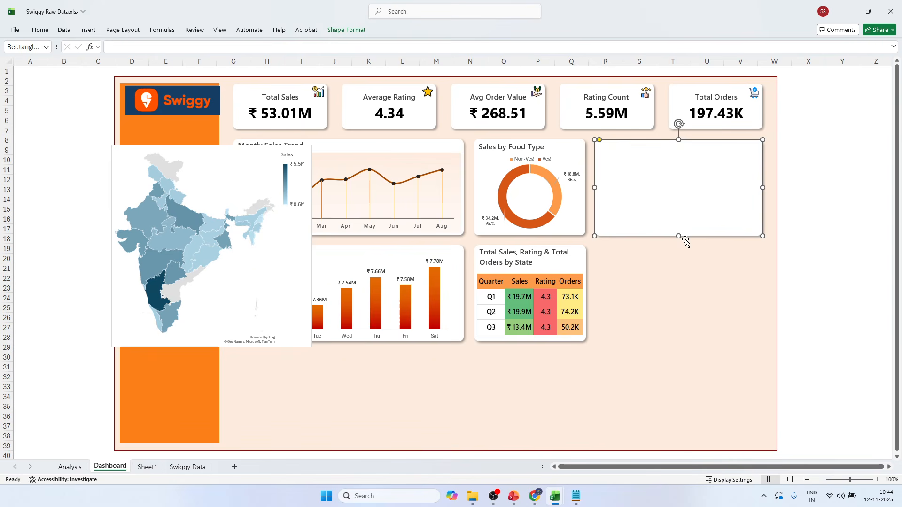
left_click_drag(684, 238, 684, 343)
left_click(868, 219)
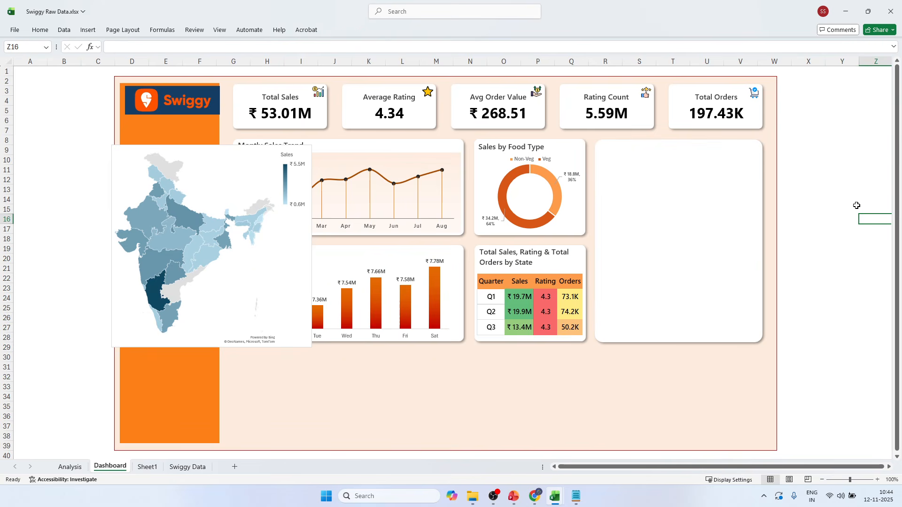
Reduce the new card's corner rounding and pull its left edge slightly inward.
left_click(666, 170)
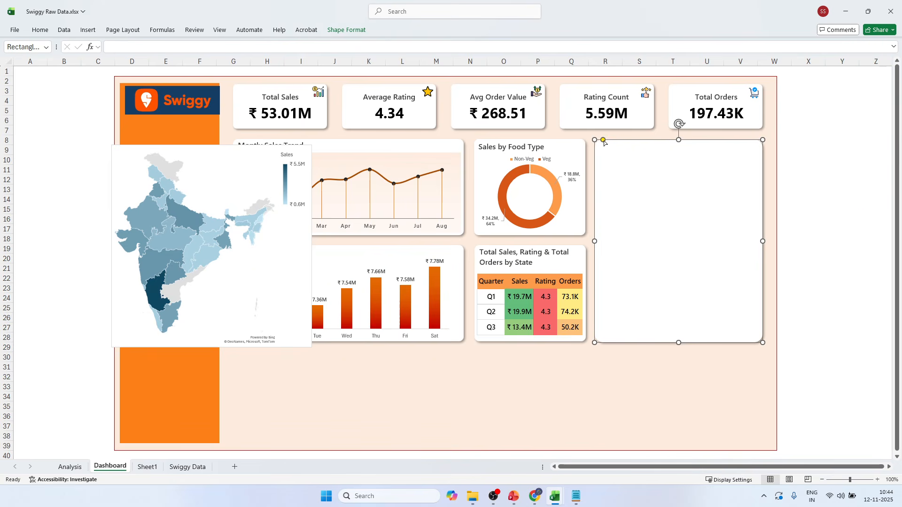
left_click_drag(602, 139, 601, 142)
left_click(840, 144)
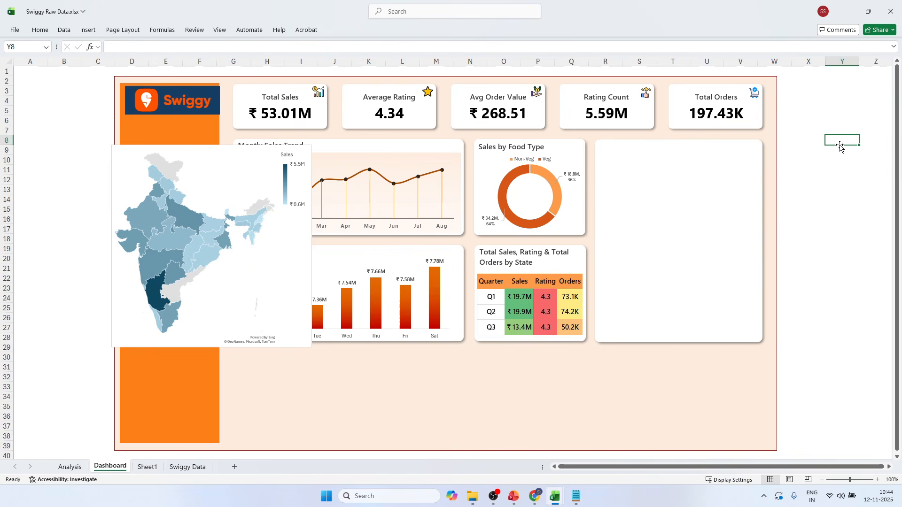
left_click(253, 155)
left_click(625, 222)
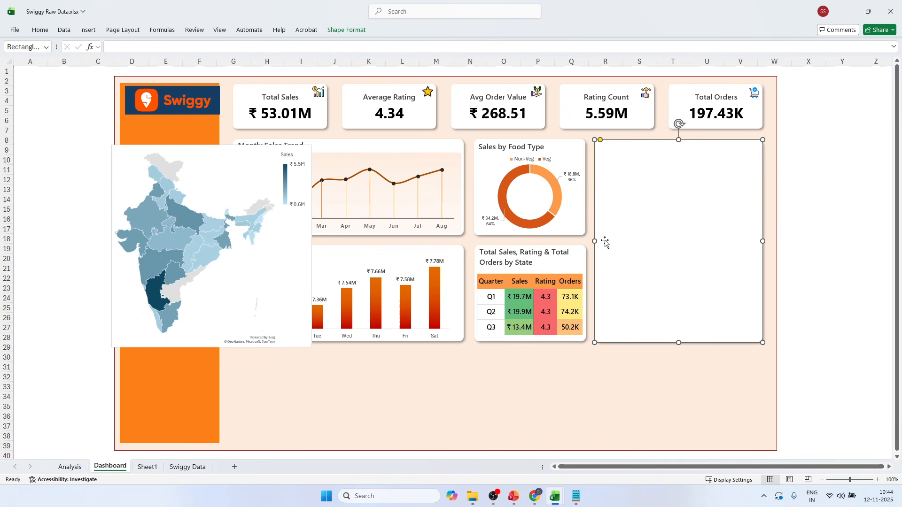
left_click_drag(596, 242, 595, 241)
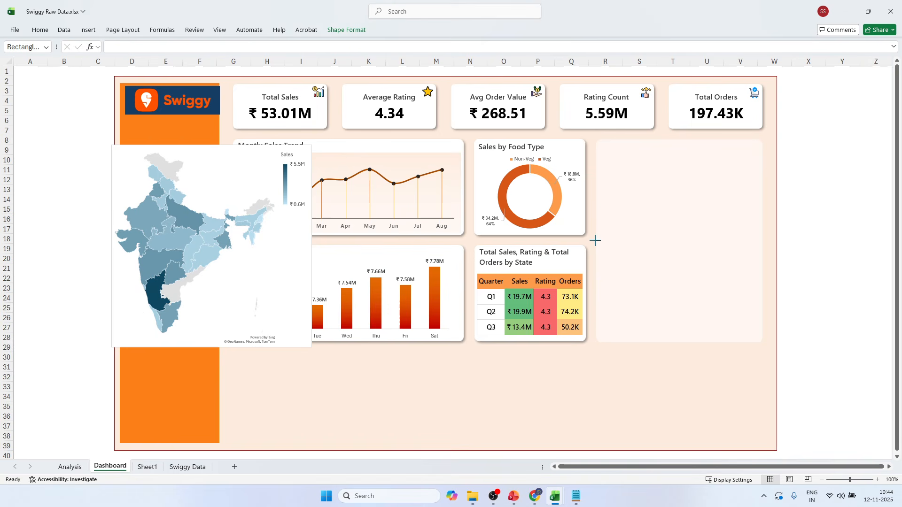
left_click_drag(595, 241, 594, 241)
left_click(881, 183)
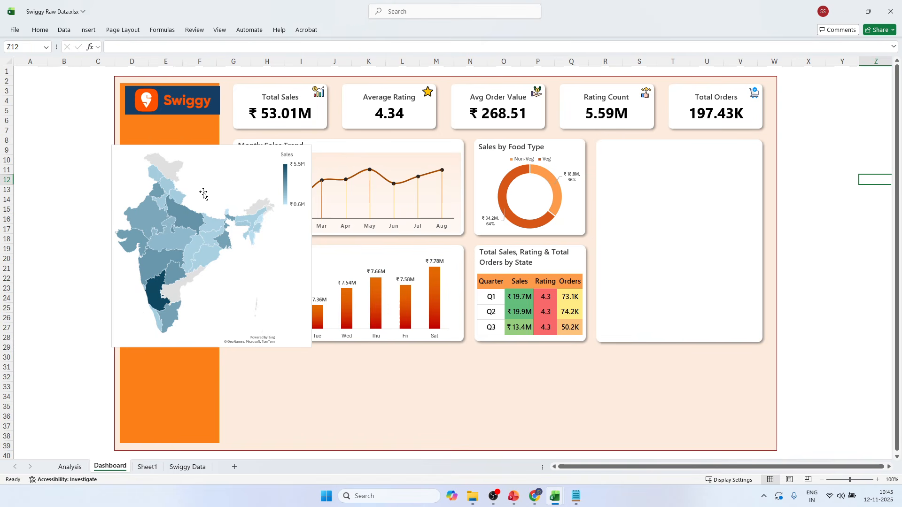
Move the map chart over the new empty card and bring it in front of the card.
left_click(209, 170)
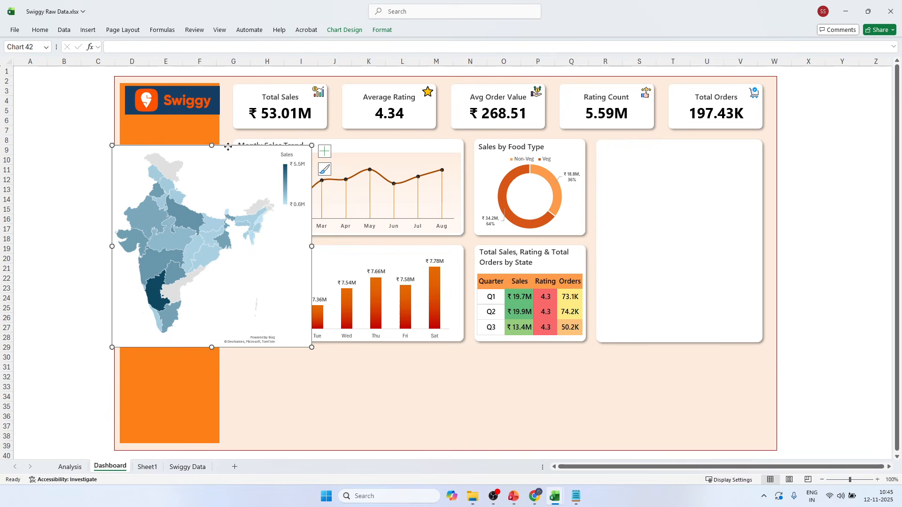
left_click_drag(228, 147, 666, 157)
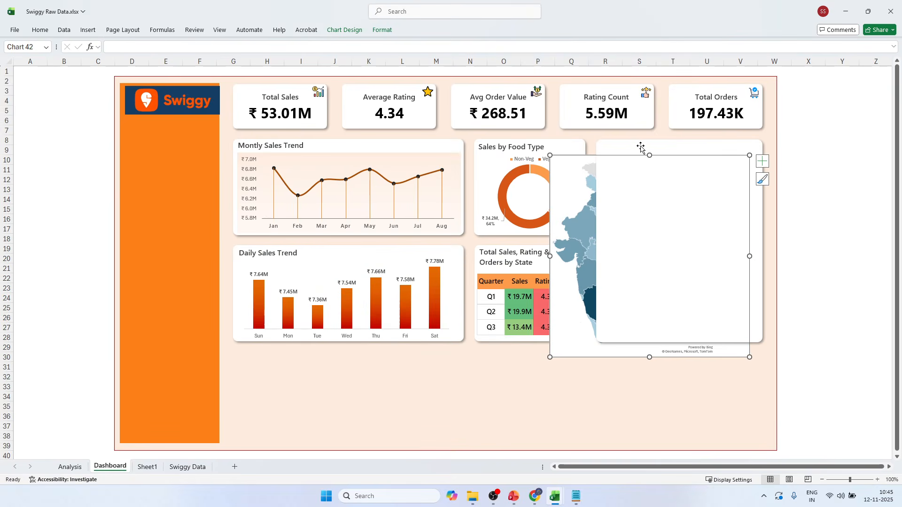
left_click(382, 29)
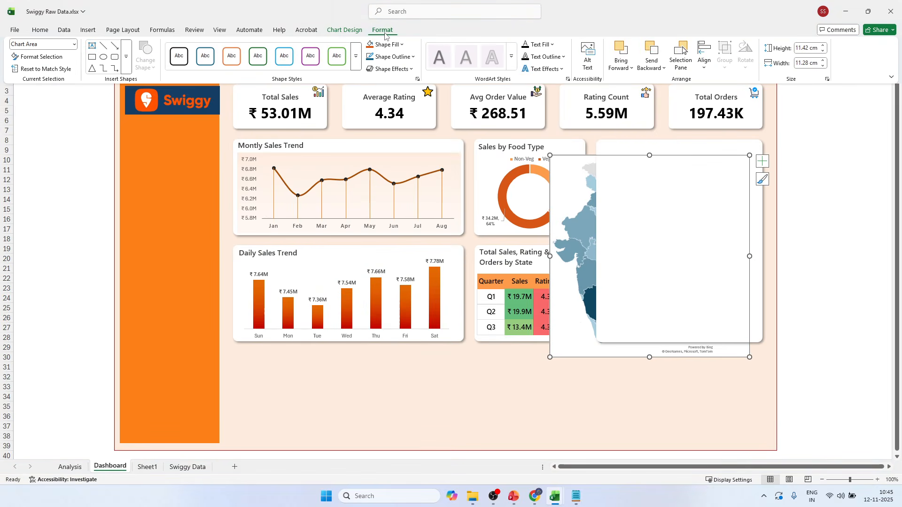
left_click(620, 50)
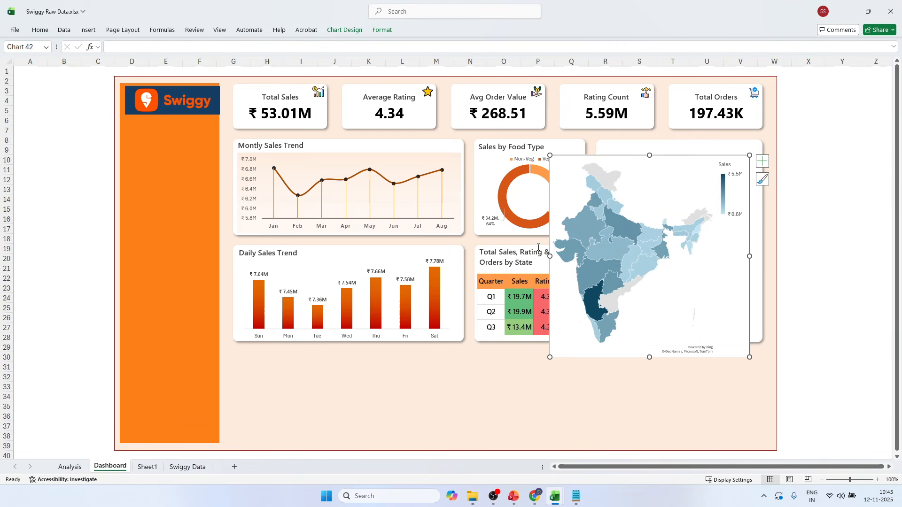
Resize the map chart on all four sides to fit inside the card, covering about R9:V27.
left_click_drag(550, 260, 602, 260)
left_click_drag(750, 256, 761, 256)
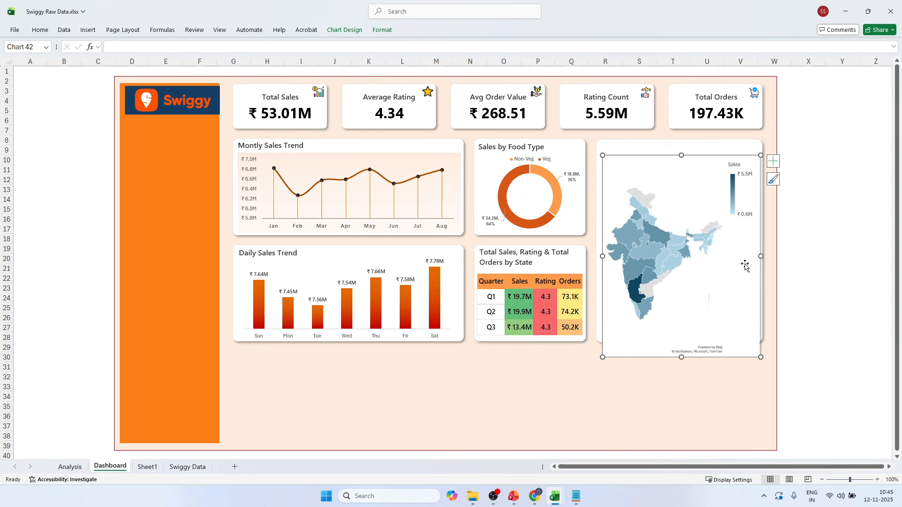
left_click_drag(681, 355, 682, 338)
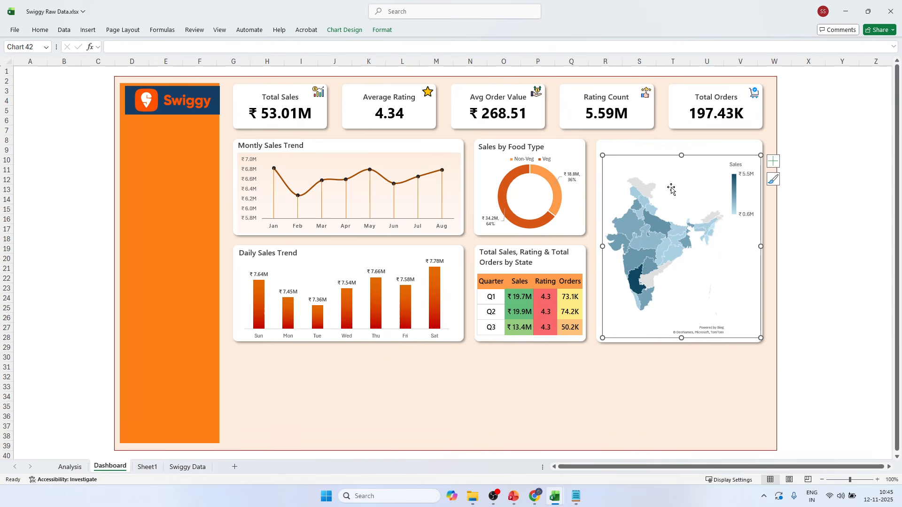
left_click_drag(680, 155, 681, 148)
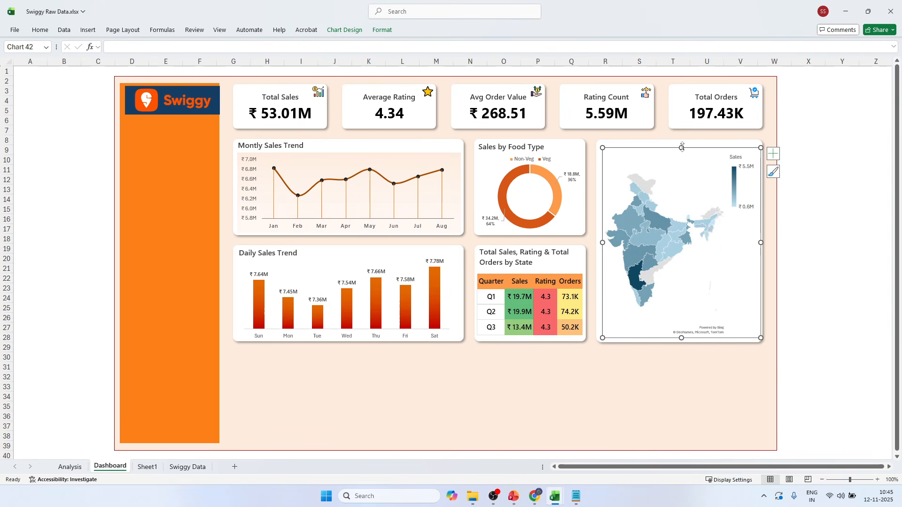
left_click(791, 147)
left_click(705, 258)
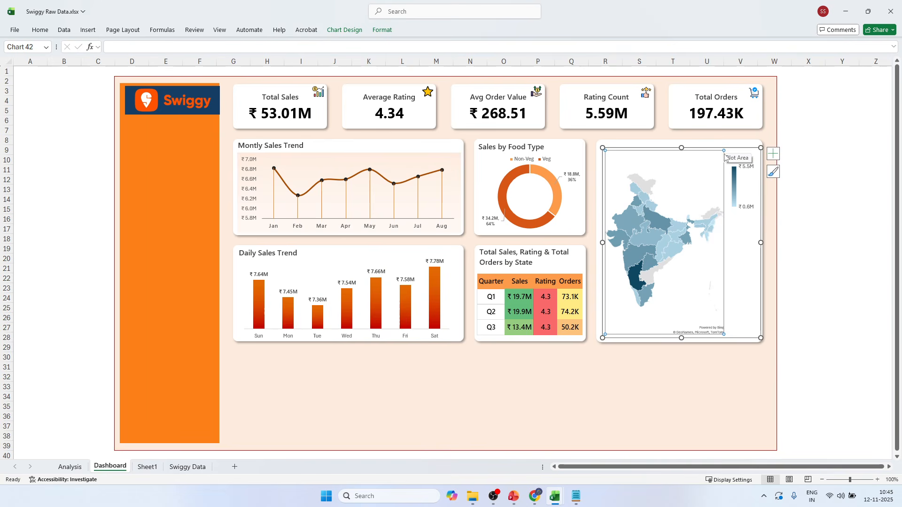
left_click(808, 187)
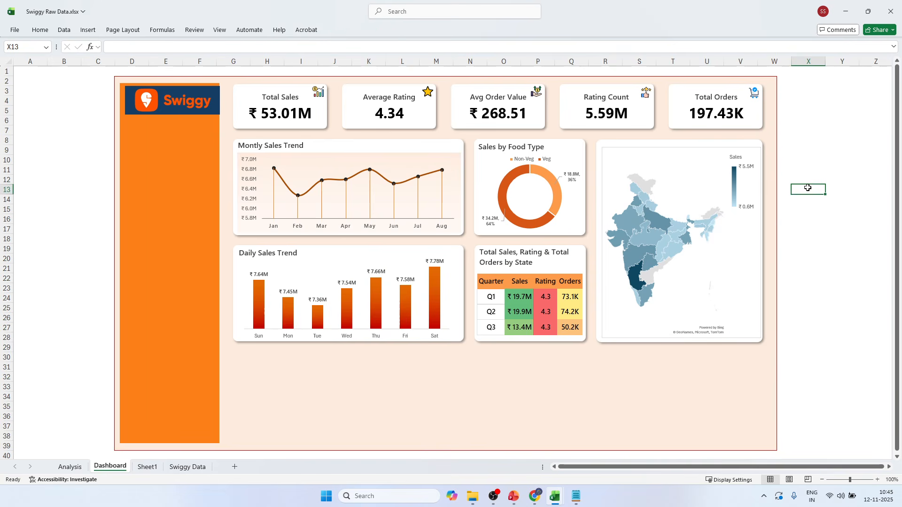
Place the map chart's legend at the top of the chart.
left_click(748, 181)
left_click(703, 178)
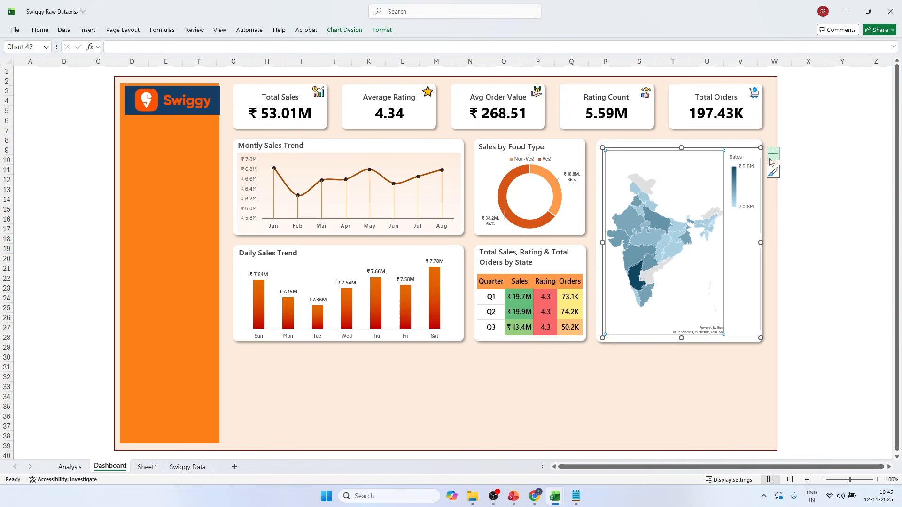
left_click(773, 153)
left_click(848, 184)
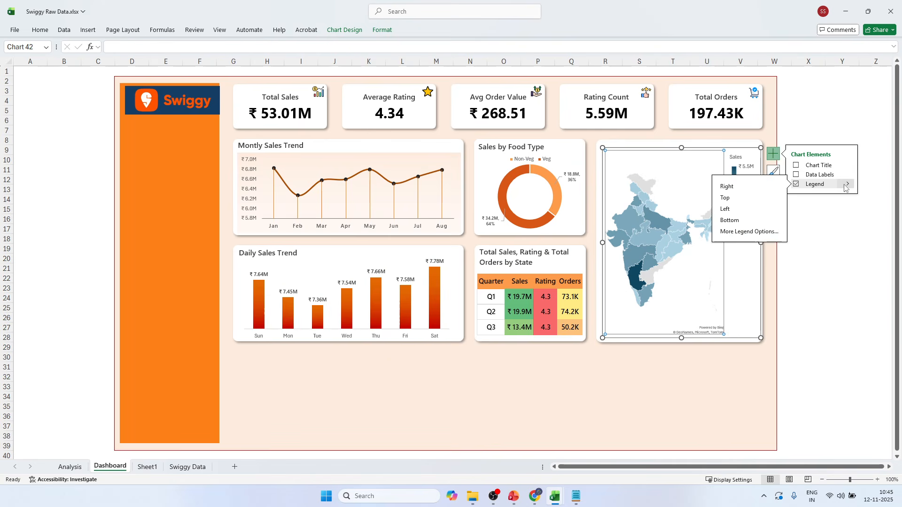
left_click(741, 196)
left_click(807, 228)
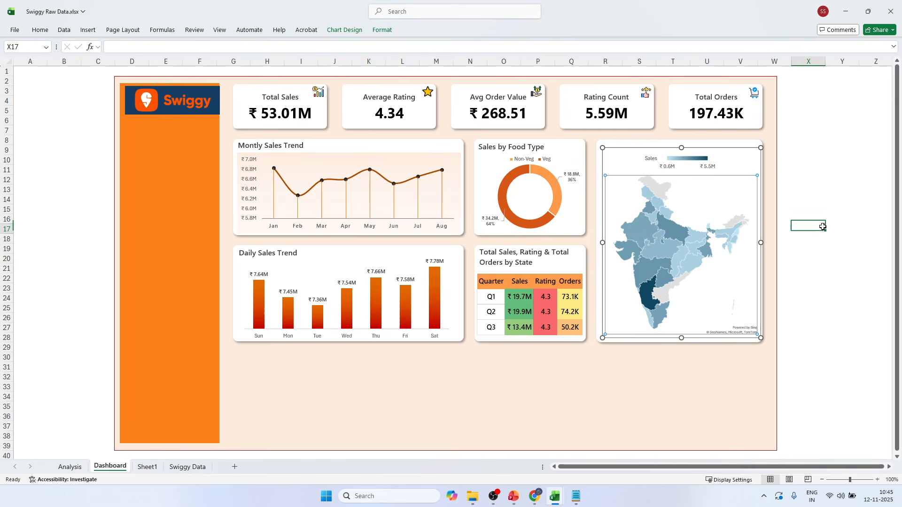
Nudge the map chart slightly left and down within its card.
left_click(752, 175)
left_click(612, 150)
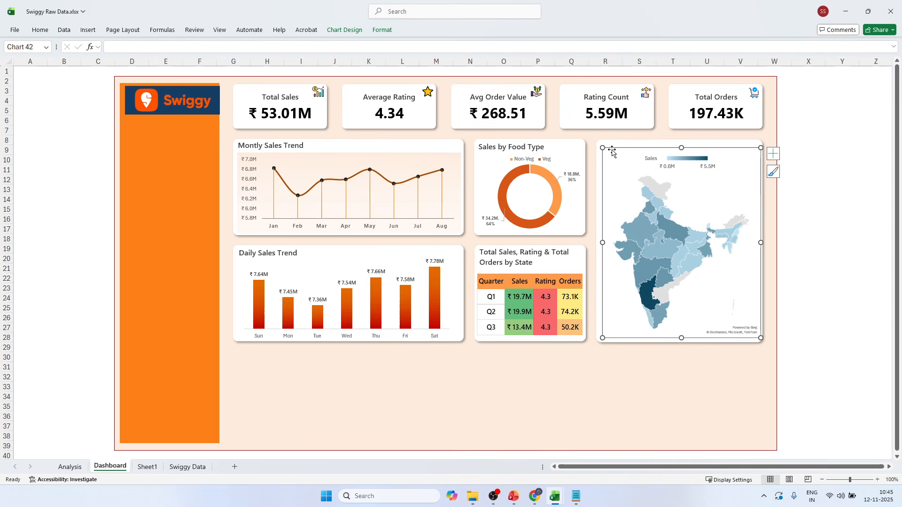
key("Left")
key("Left")
key("Left")
key("Left")
key("Left")
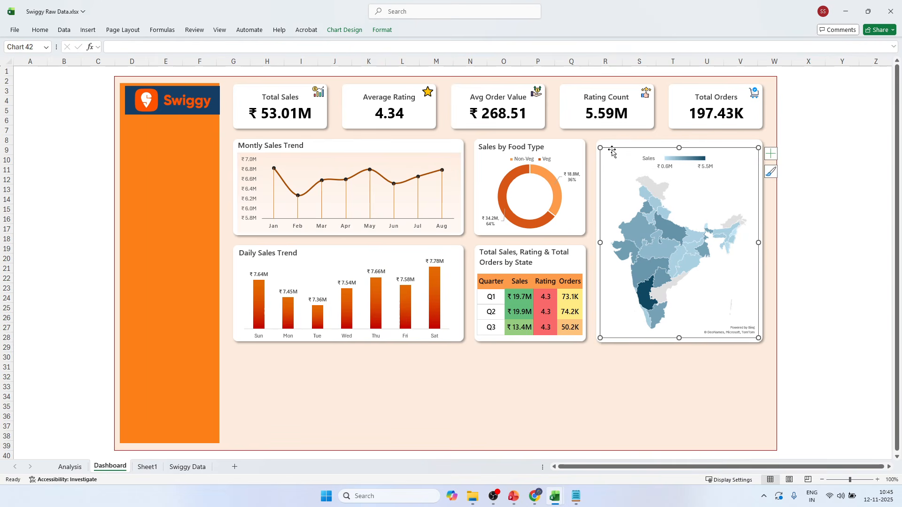
key("Down")
key("Down")
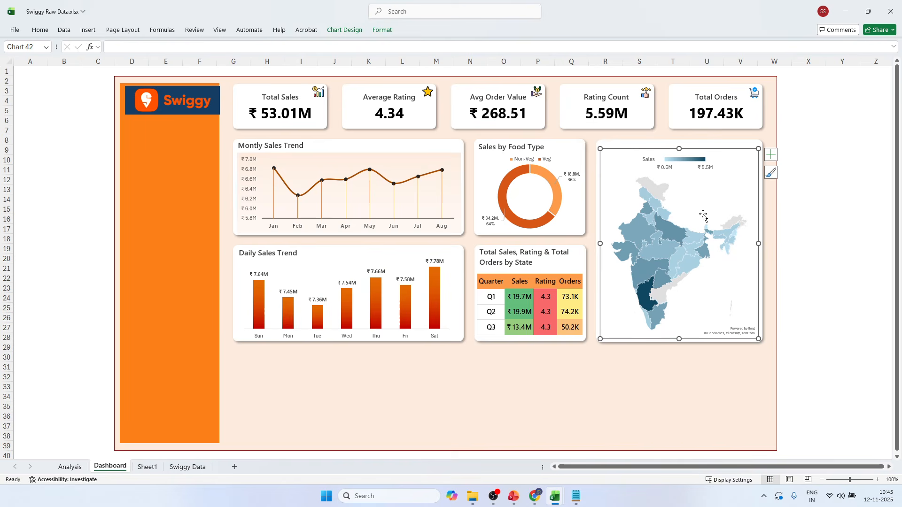
Set the map's chart area to no fill and no border line.
right_click(713, 189)
left_click(753, 276)
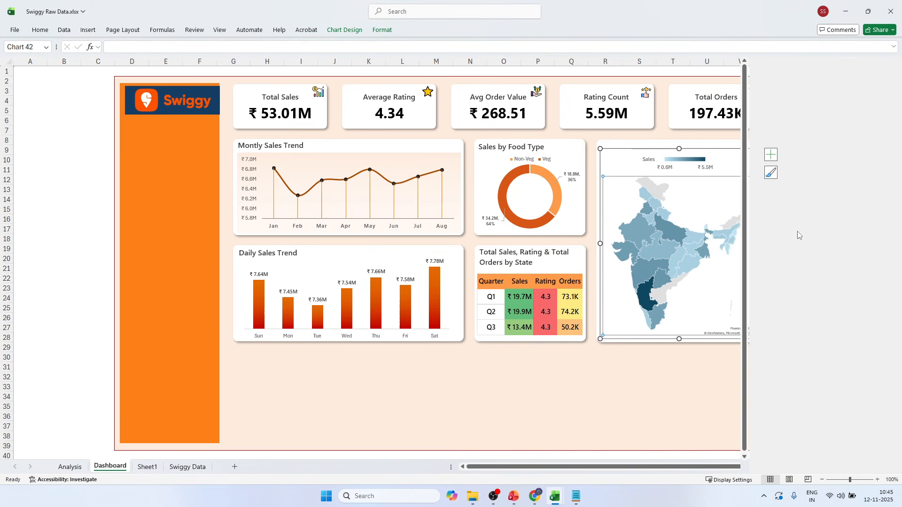
left_click(762, 85)
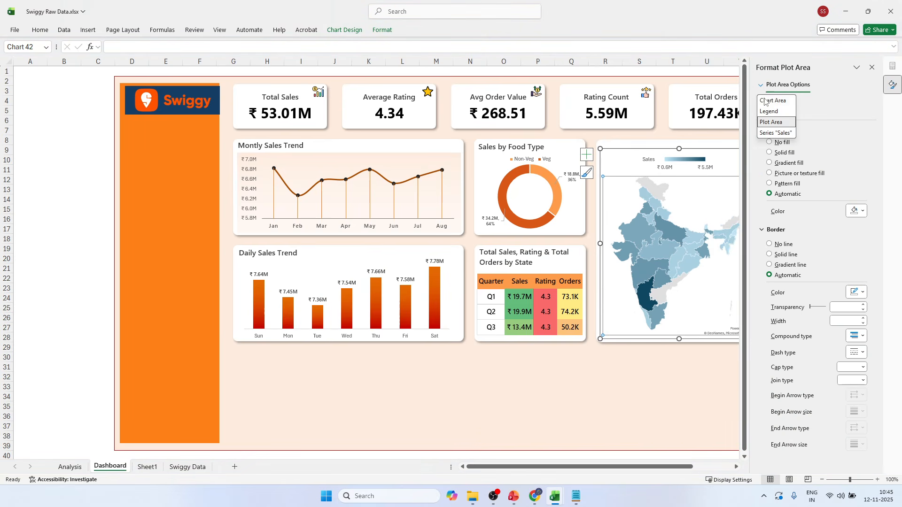
left_click(773, 99)
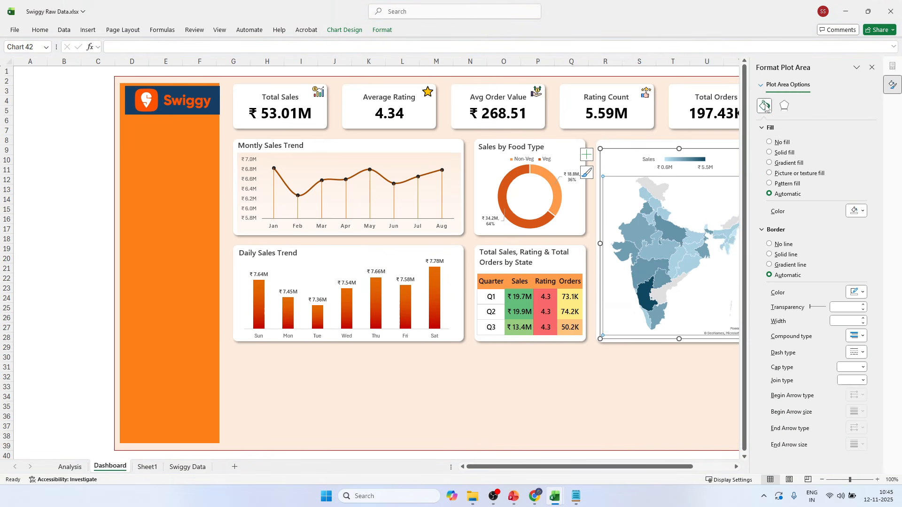
left_click(777, 143)
left_click(792, 225)
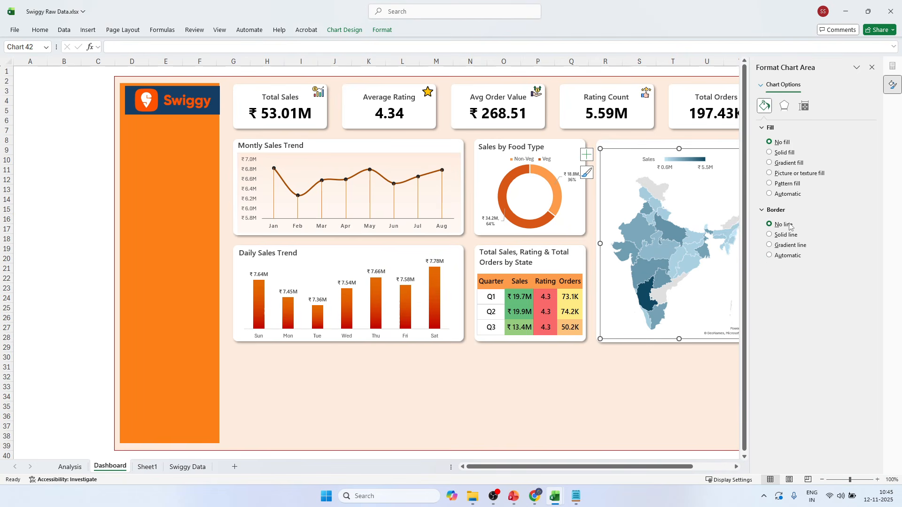
Change the map's Sales series color scale to Diverging (3-color).
left_click(684, 162)
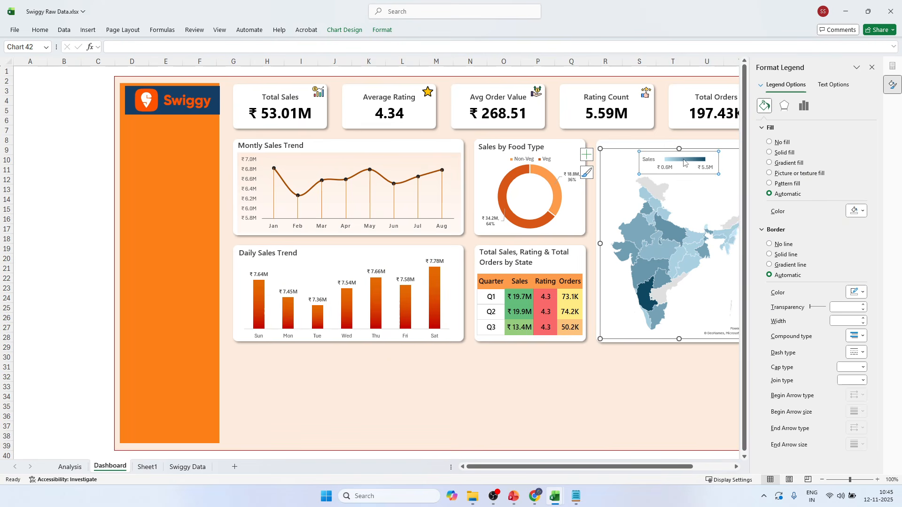
left_click(785, 84)
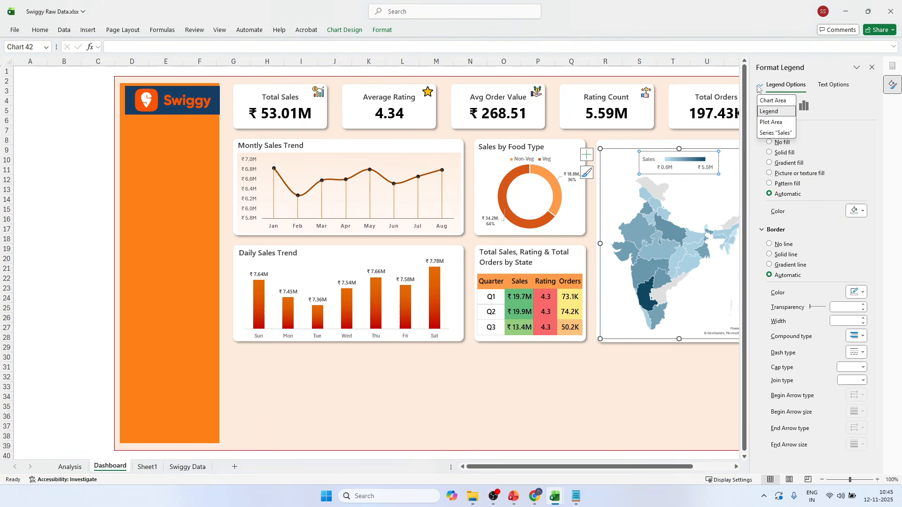
left_click(763, 136)
left_click(803, 106)
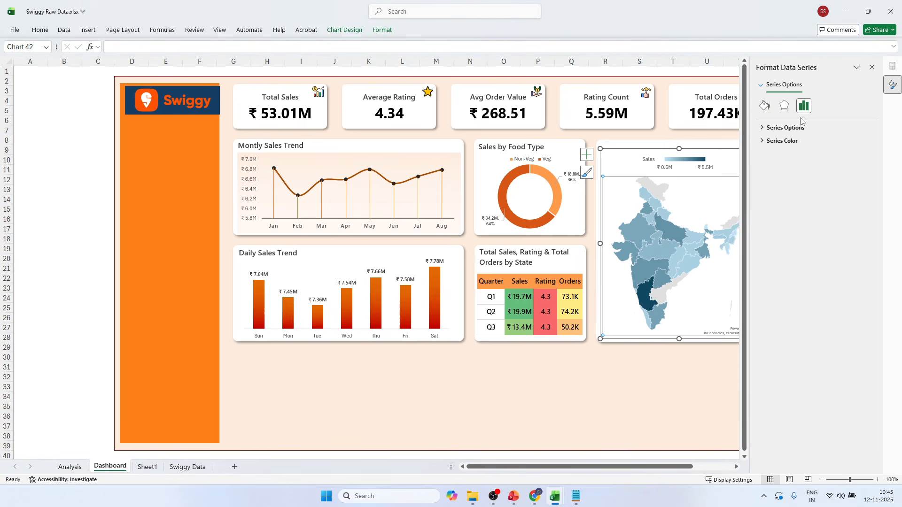
left_click(783, 142)
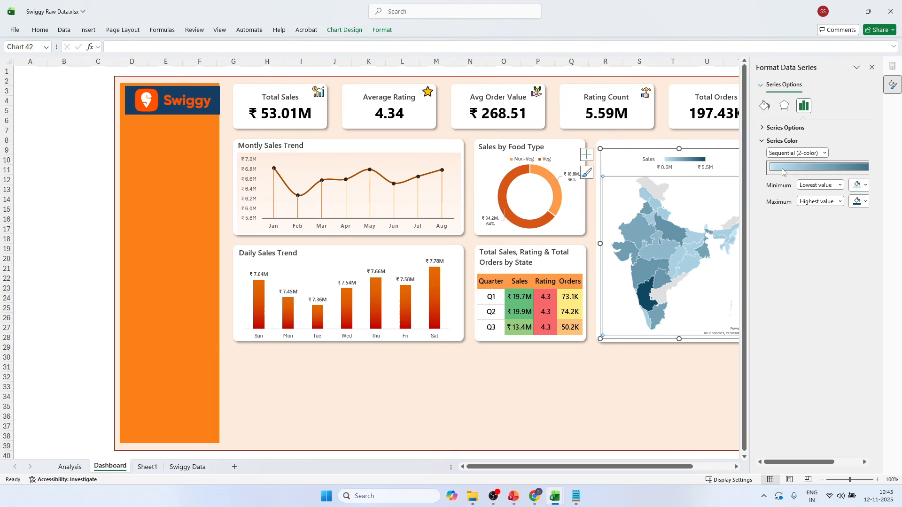
left_click(814, 157)
left_click(814, 171)
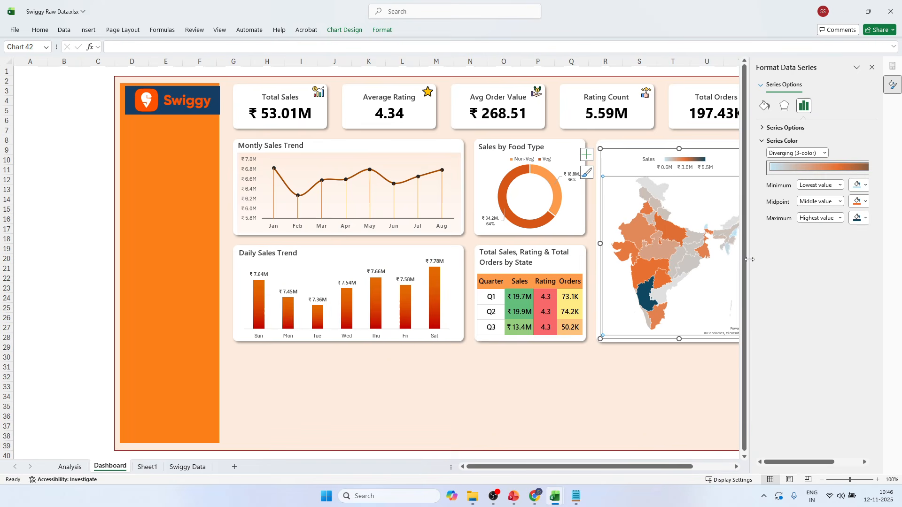
Set the maximum color of the map's Sales color scale to the dark orange-brown among the recent colors.
left_click_drag(749, 259, 708, 254)
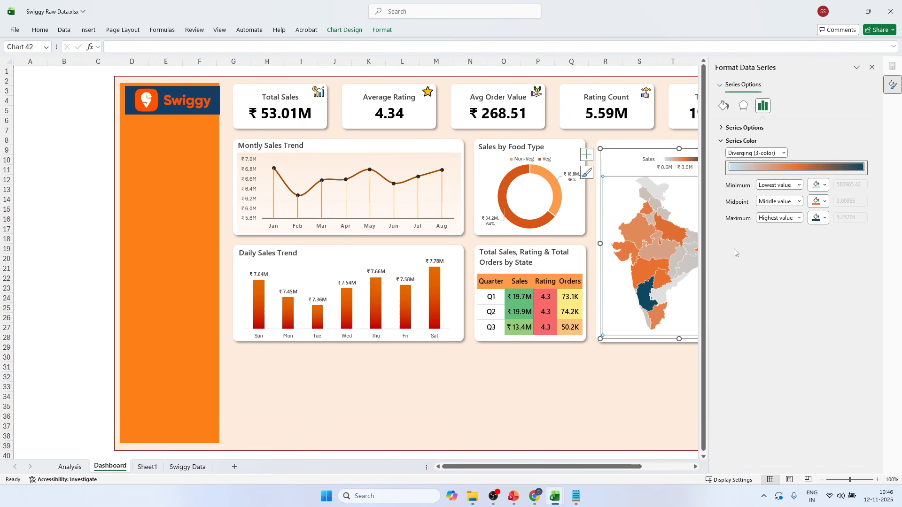
left_click(826, 218)
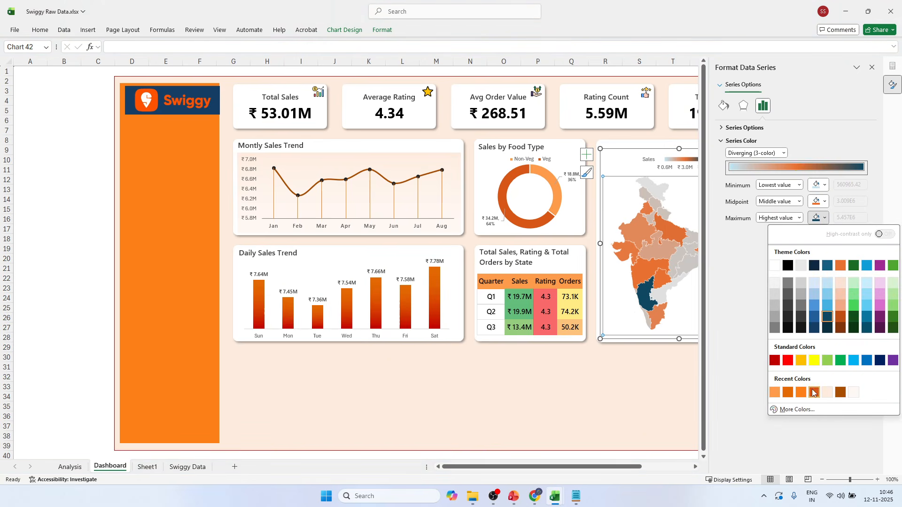
left_click(812, 390)
left_click(818, 217)
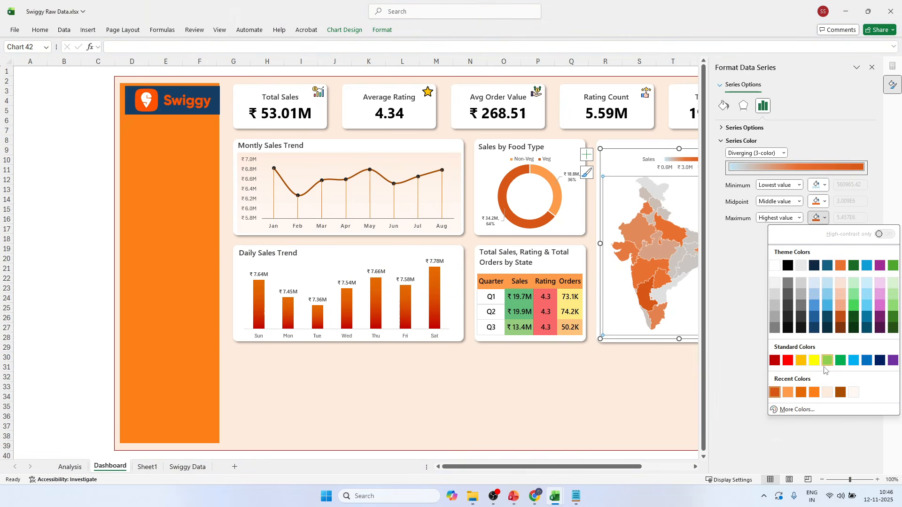
left_click(840, 389)
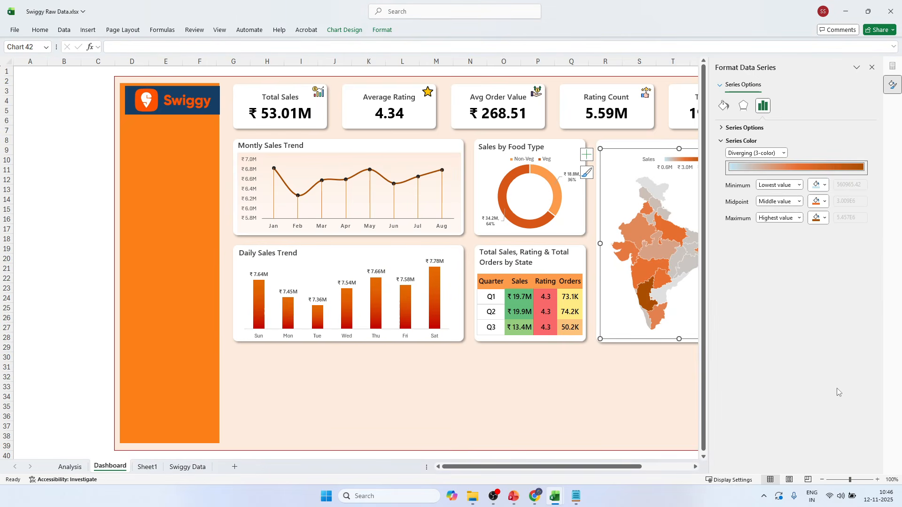
Set the minimum color of the map's Sales color scale to a light blue theme tint and close the series formatting.
left_click(820, 206)
left_click(821, 202)
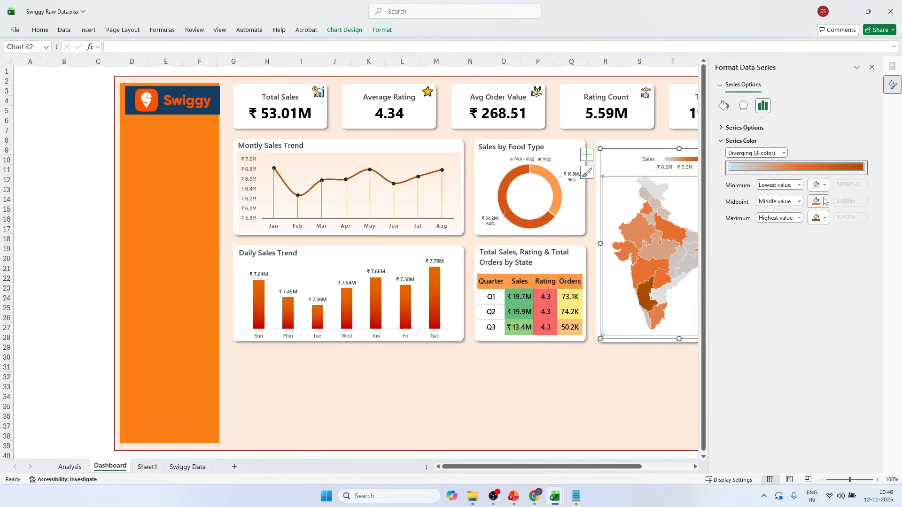
left_click(818, 185)
left_click(827, 262)
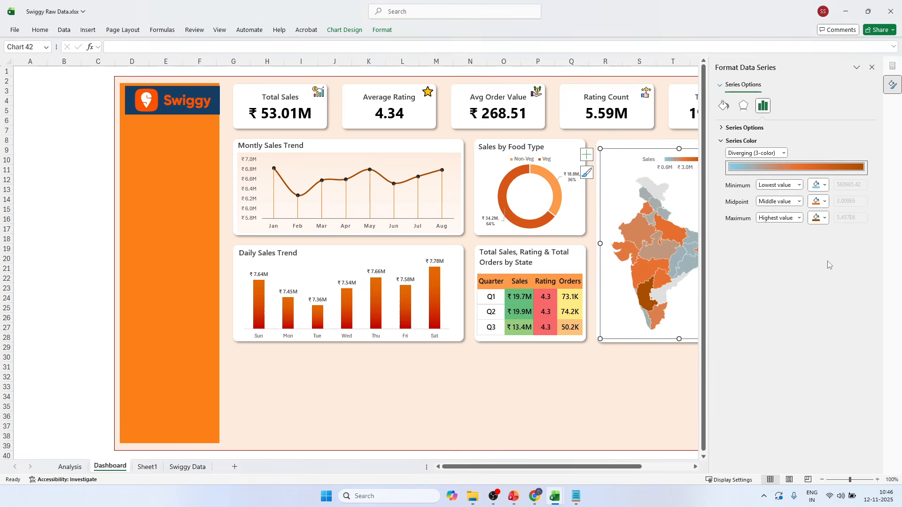
left_click(872, 67)
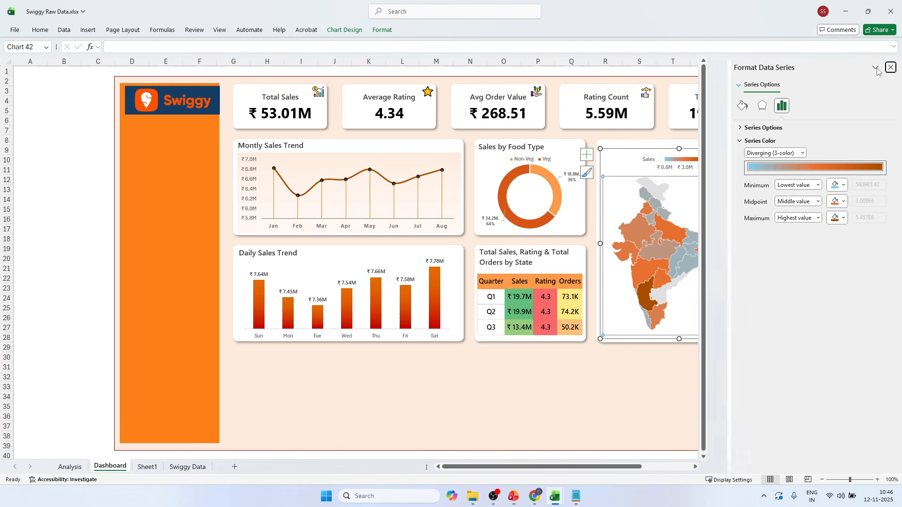
left_click(601, 397)
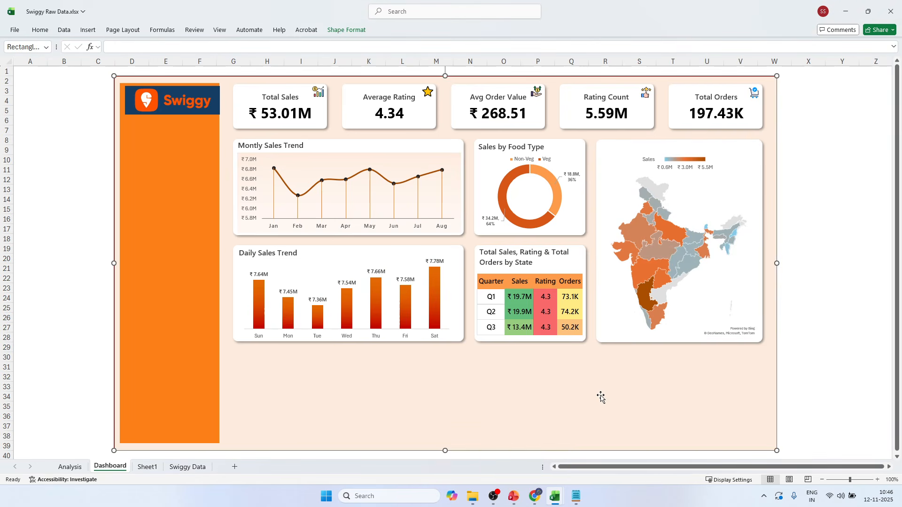
left_click(822, 232)
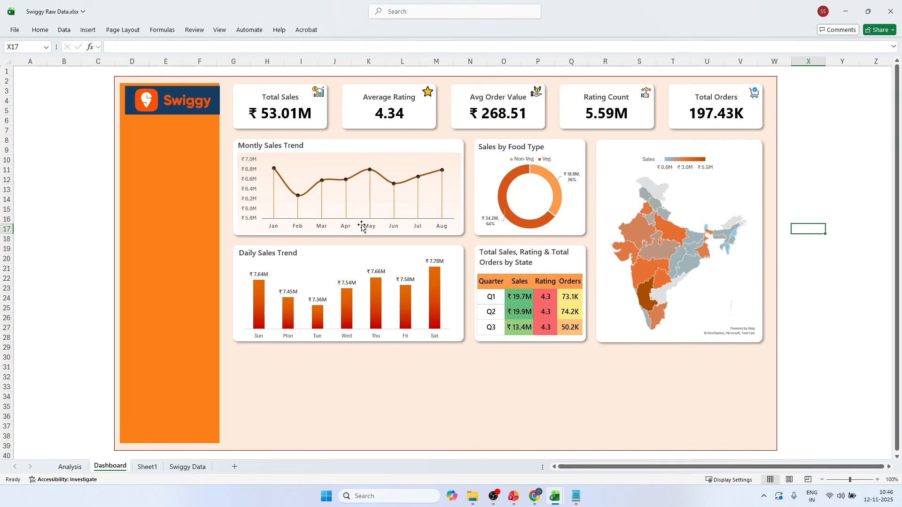
Nudge the orange sidebar rectangle slightly to the right and deselect it.
left_click(182, 217)
key("Right")
key("Right")
key("Right")
key("Right")
key("Right")
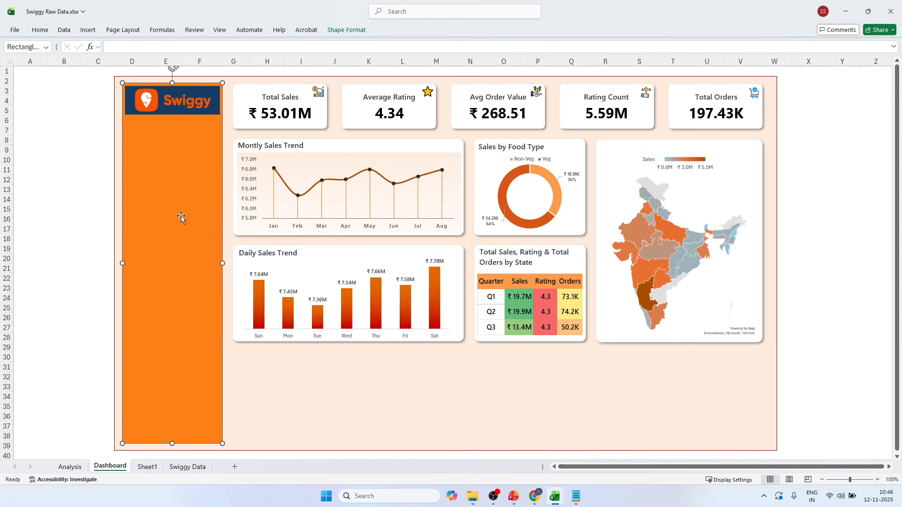
left_click(798, 160)
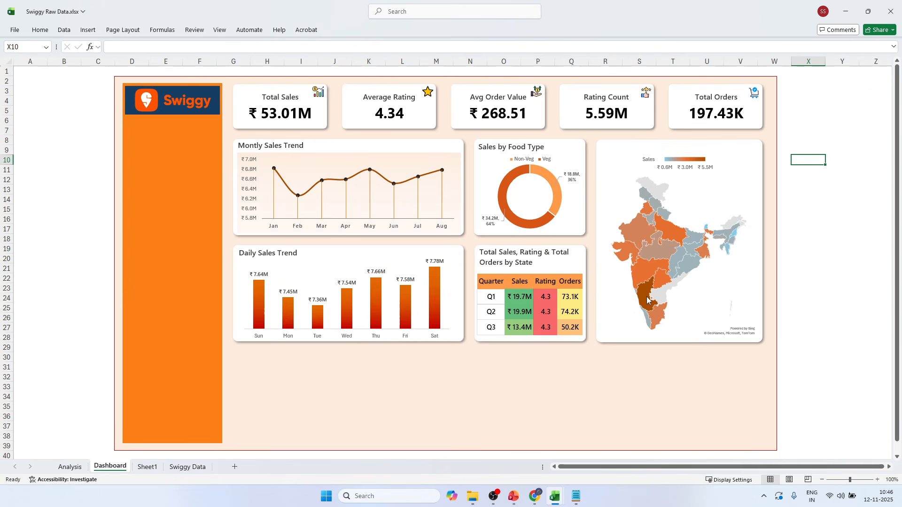
Examine the sales values of individual states on the dashboard's India map.
mouse_move(647, 299)
mouse_move(670, 228)
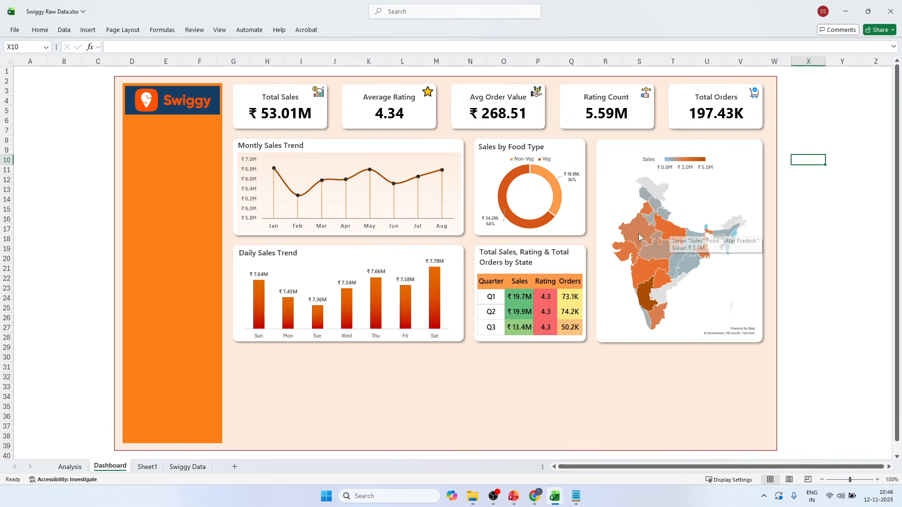
mouse_move(642, 272)
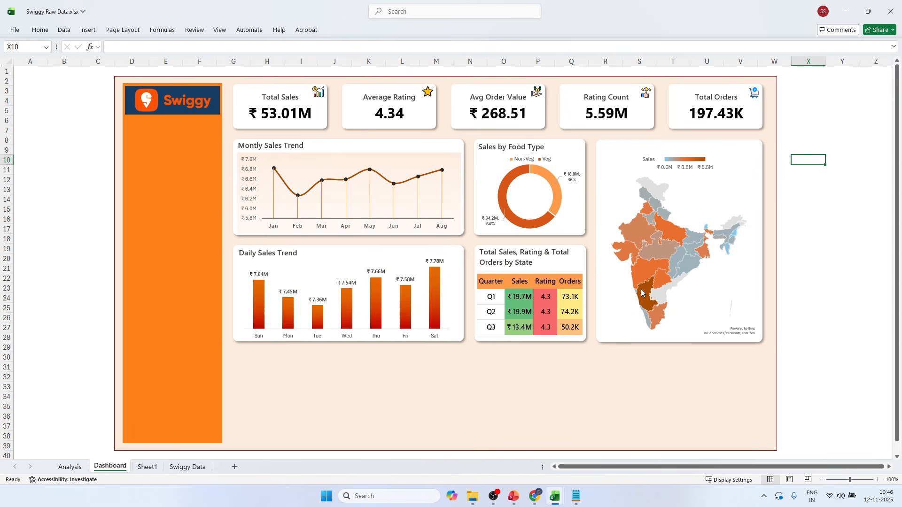
mouse_move(661, 193)
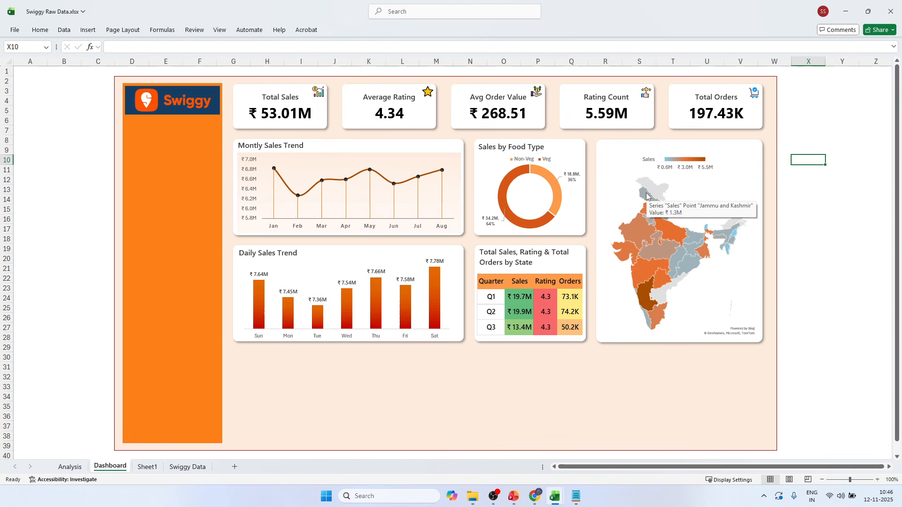
mouse_move(735, 238)
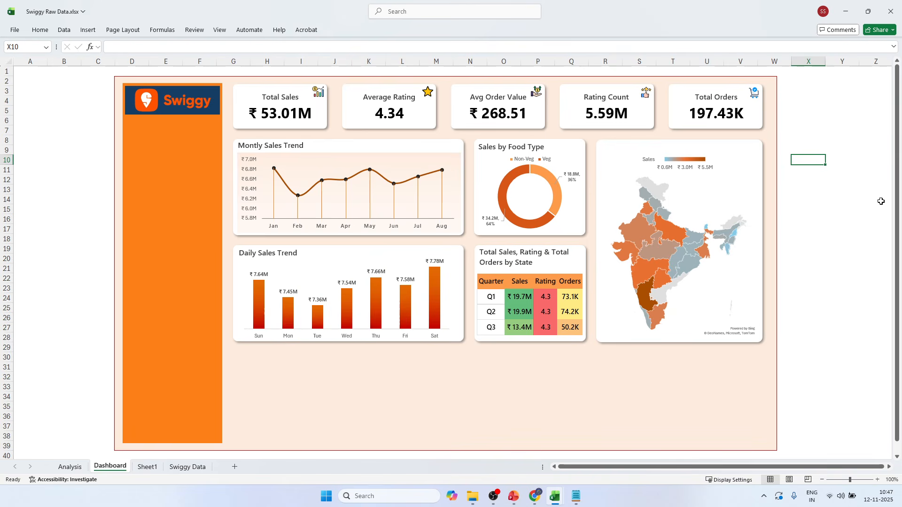
Duplicate the Sales by Food Type title onto the map card, change it to "Sales by State", and dismiss the notification.
left_click(520, 147)
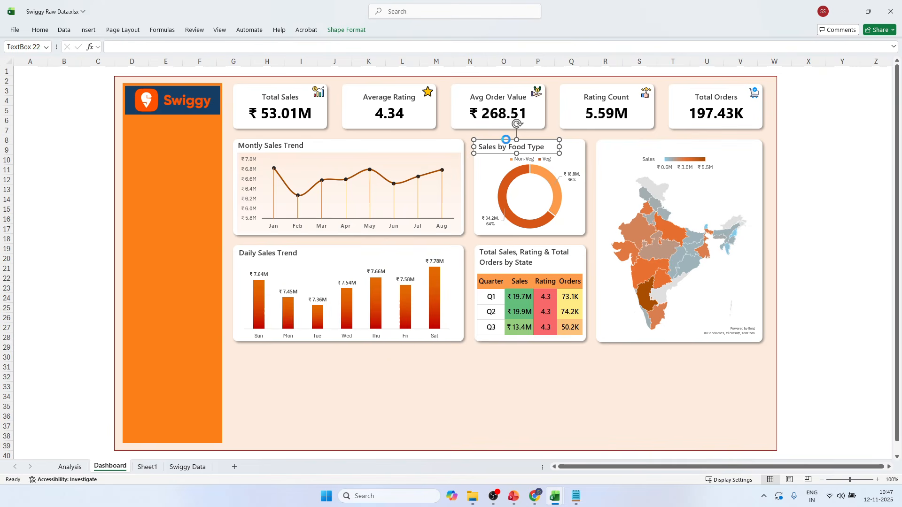
key("ctrl+v")
left_click_drag(508, 149, 668, 149)
type("S")
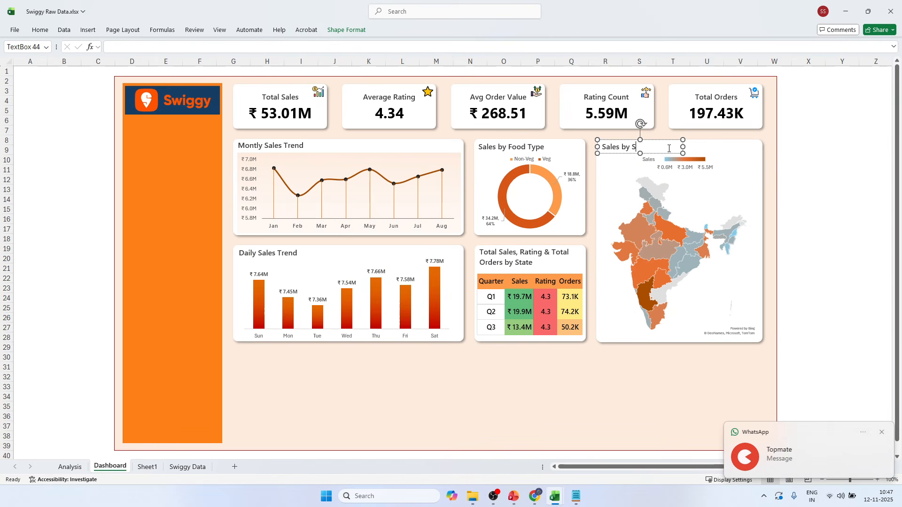
type("tate")
left_click(821, 158)
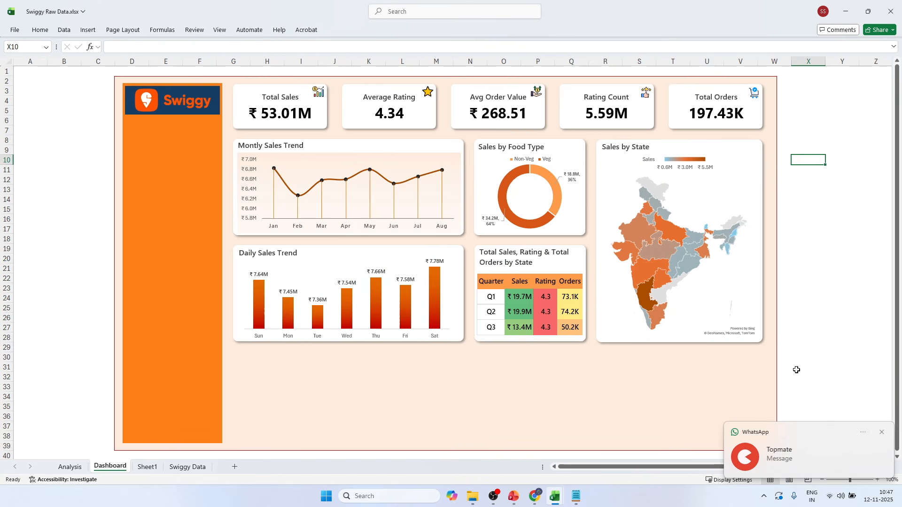
left_click(882, 432)
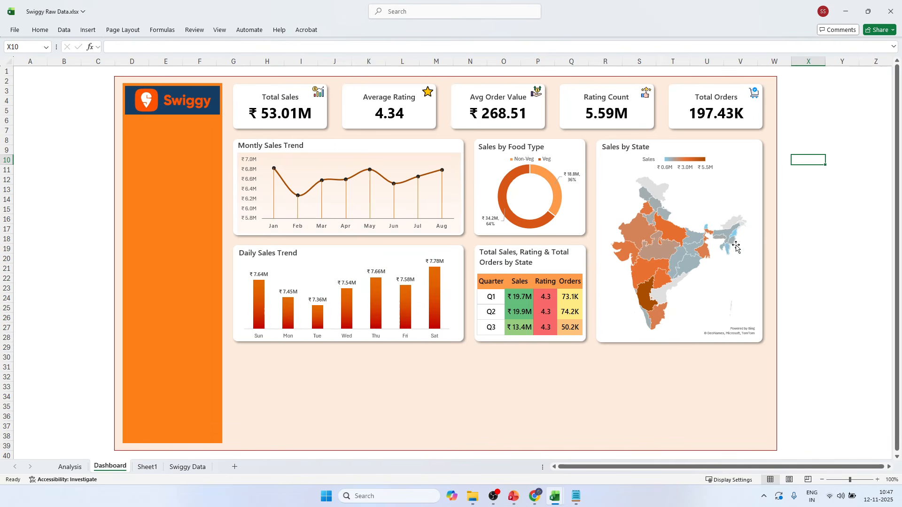
Check the next chart requirement on the BRD charts slide in PowerPoint, then return to the Excel workbook.
left_click(514, 496)
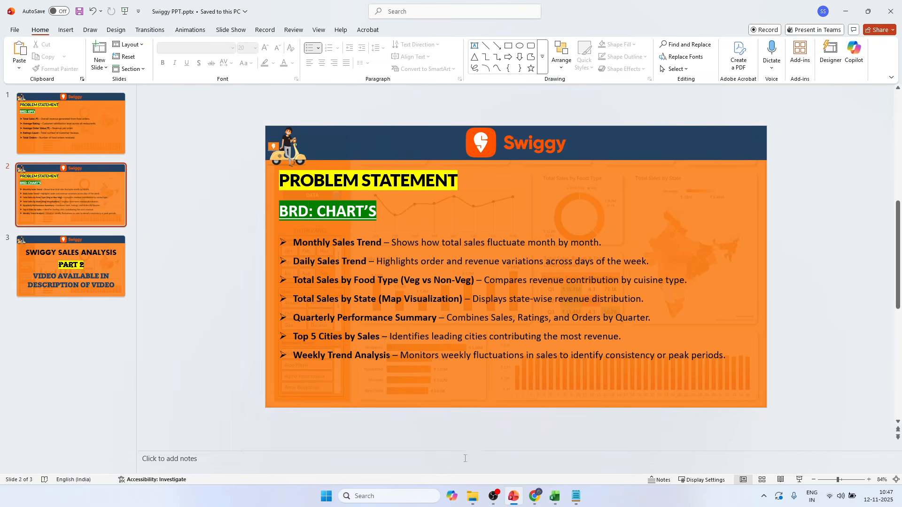
double_click(339, 337)
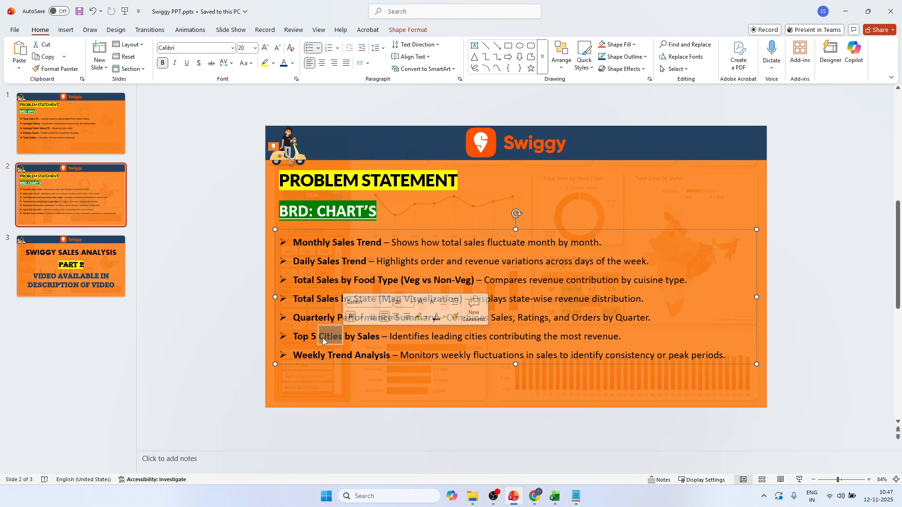
key("alt+Tab")
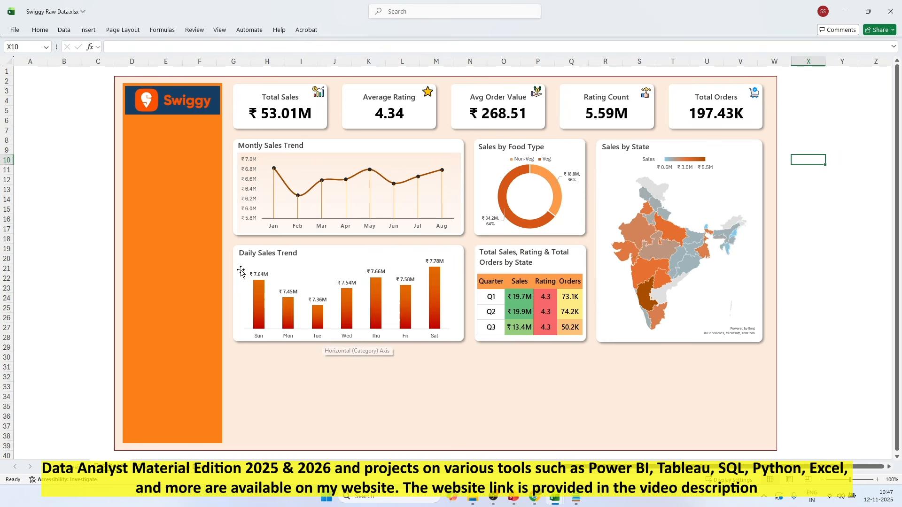
On the Analysis sheet, format B61:C61 above the state pivot table with yellow fill, bold, 14-point text, merged and centered.
left_click(75, 469)
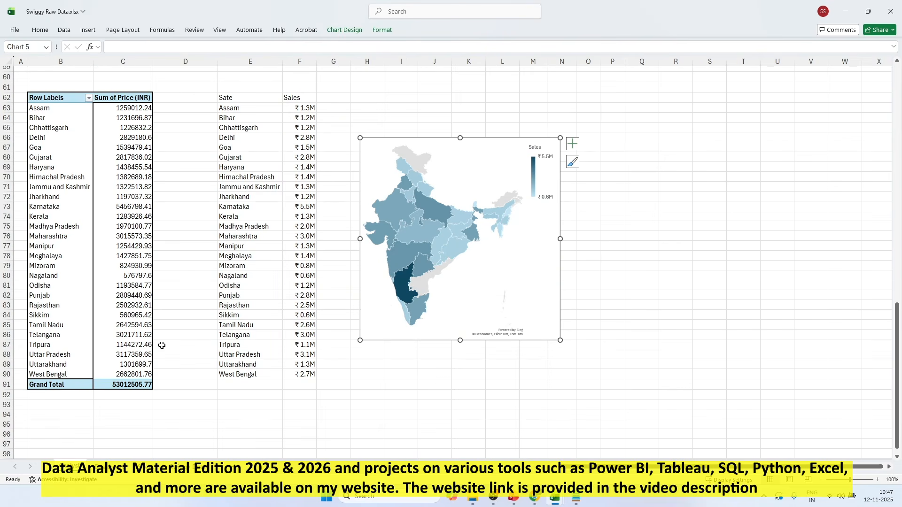
left_click(163, 335)
left_click(52, 88)
left_click_drag(53, 89, 123, 88)
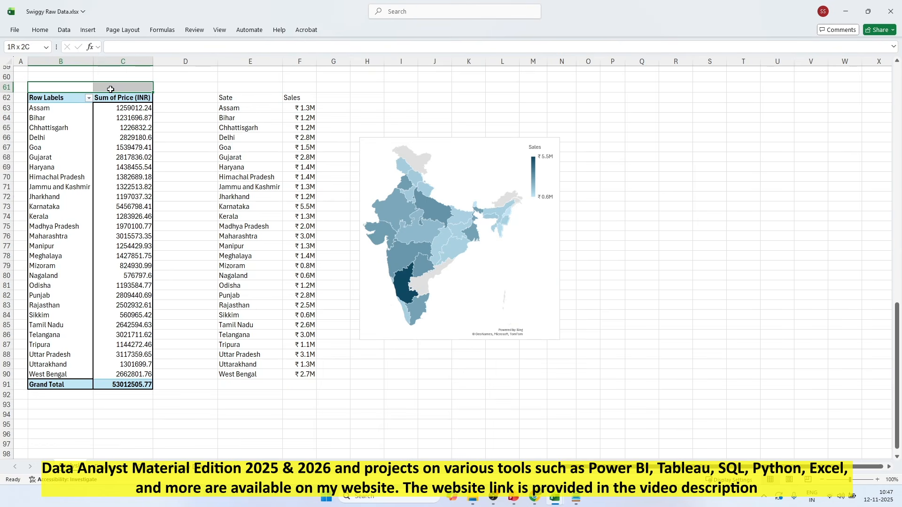
left_click(40, 30)
left_click(161, 64)
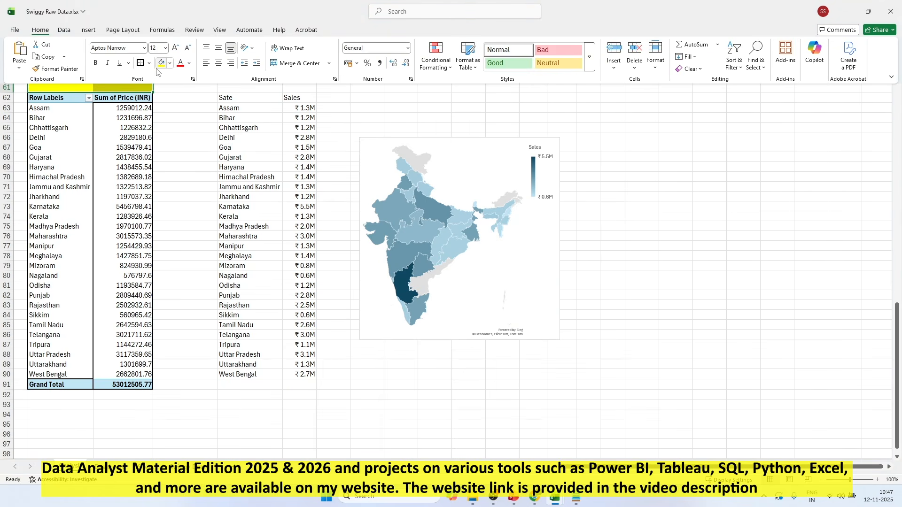
left_click(96, 63)
left_click(175, 48)
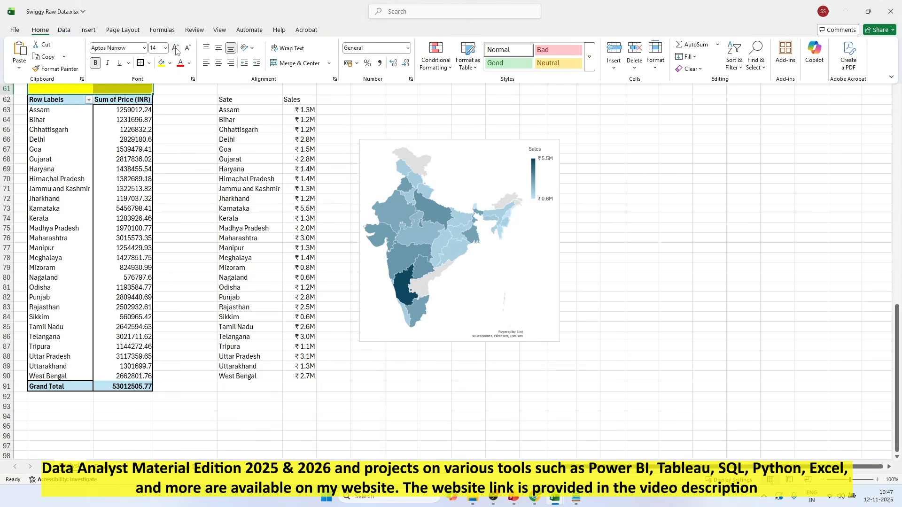
left_click(299, 63)
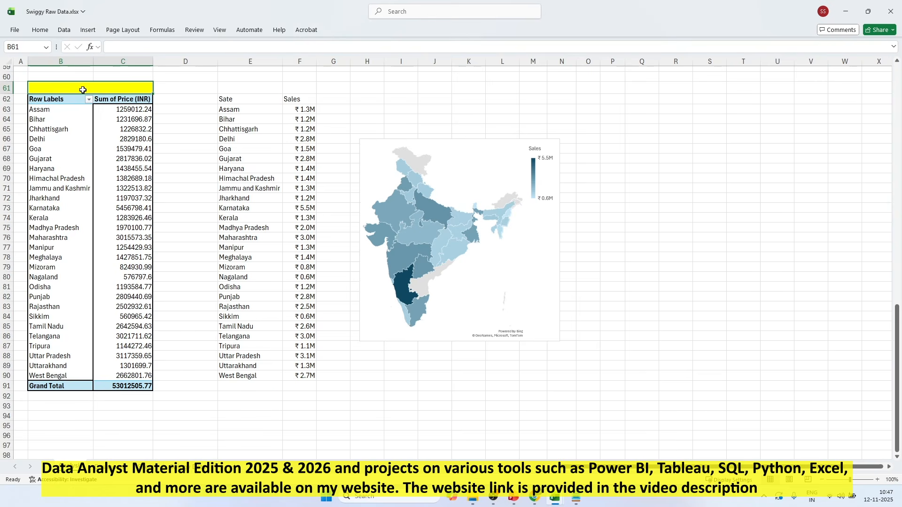
Enter the heading "State Analysis" in the merged yellow cell above the state pivot table.
double_click(103, 88)
type("Stat")
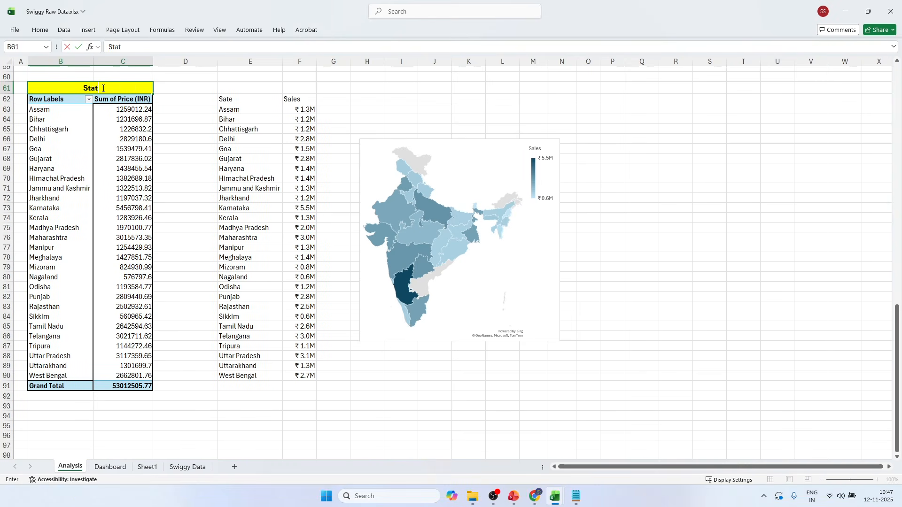
type("e Analysis")
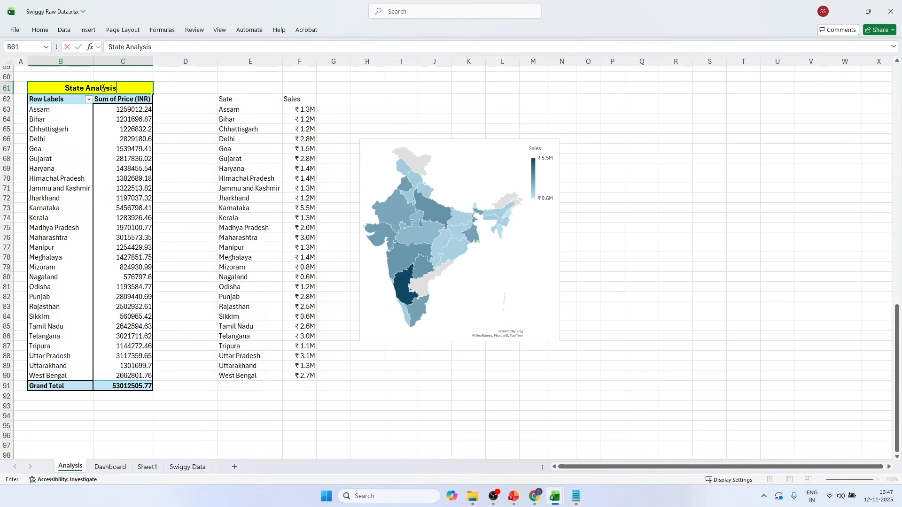
left_click(196, 118)
Add an outside border around the state analysis block, B61:N92, and collapse the ribbon.
left_click_drag(61, 87, 573, 395)
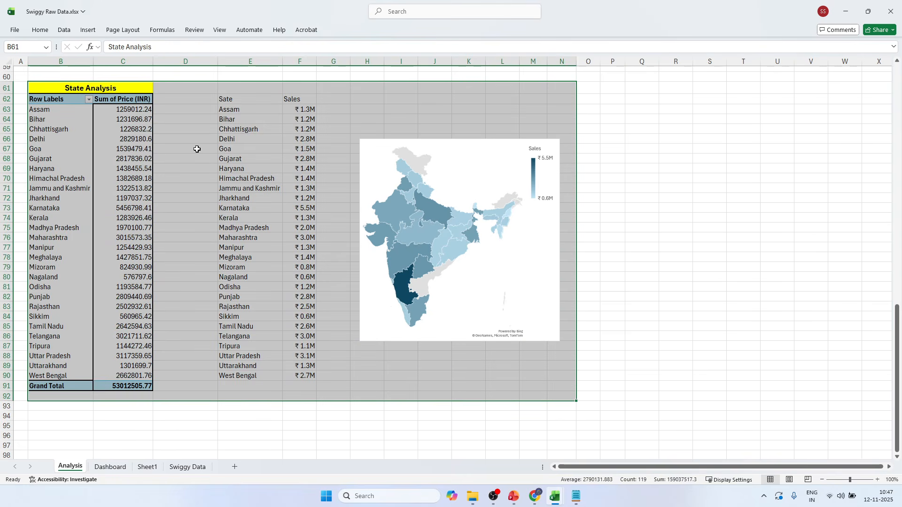
left_click(38, 29)
left_click(144, 63)
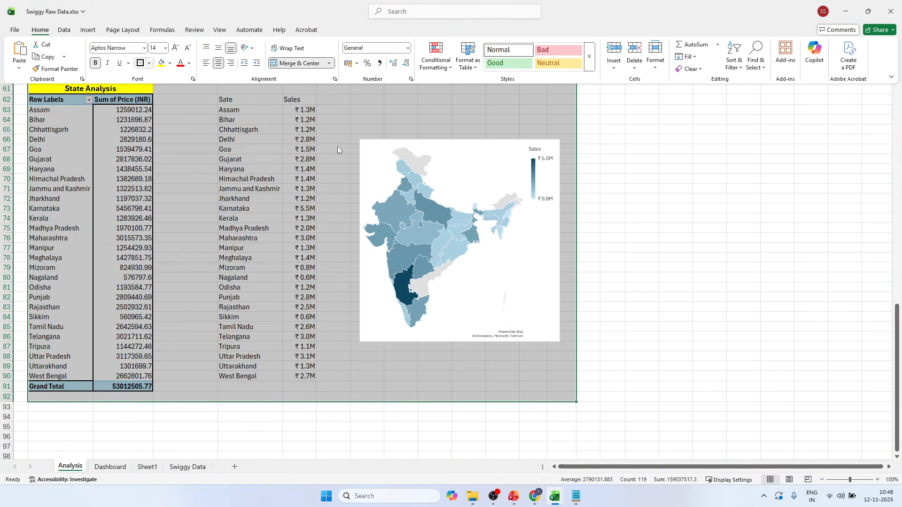
key("ctrl+F1")
left_click(705, 218)
Copy the Daily Trend pivot table and paste it at B97 below the State Analysis block.
scroll(676, 224, "up", 6)
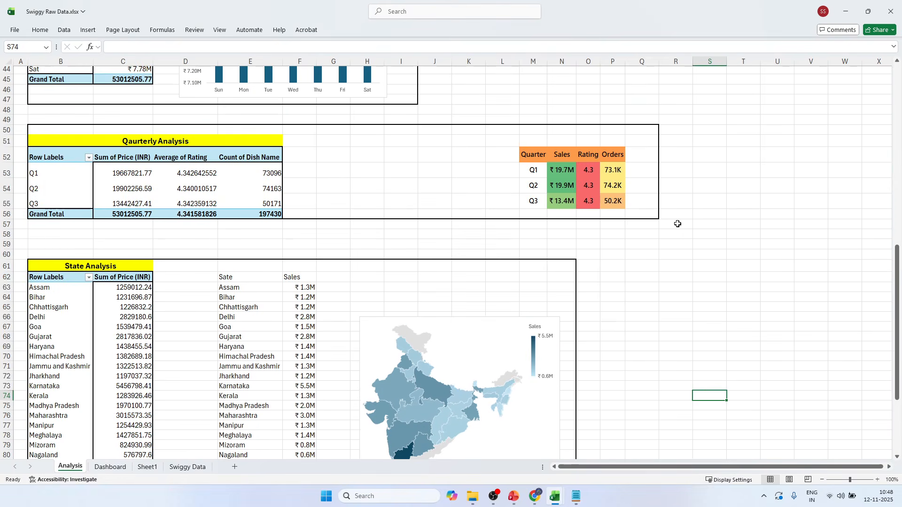
scroll(676, 224, "down", 17)
scroll(81, 137, "up", 2)
scroll(82, 137, "up", 15)
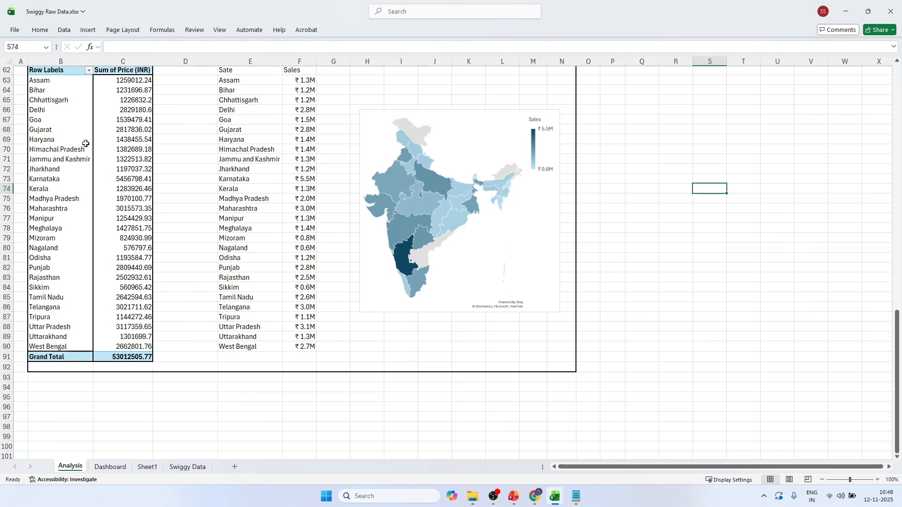
left_click_drag(51, 187, 249, 234)
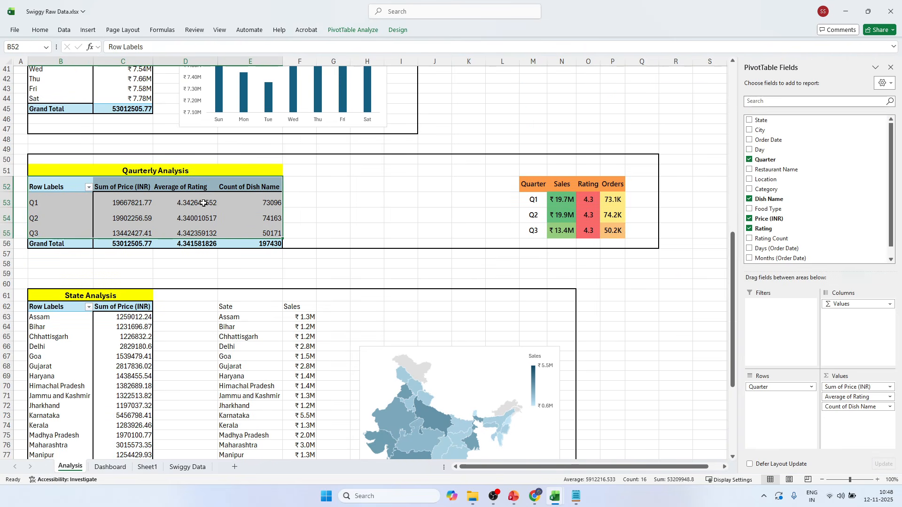
scroll(249, 233, "up", 2)
left_click_drag(47, 89, 128, 167)
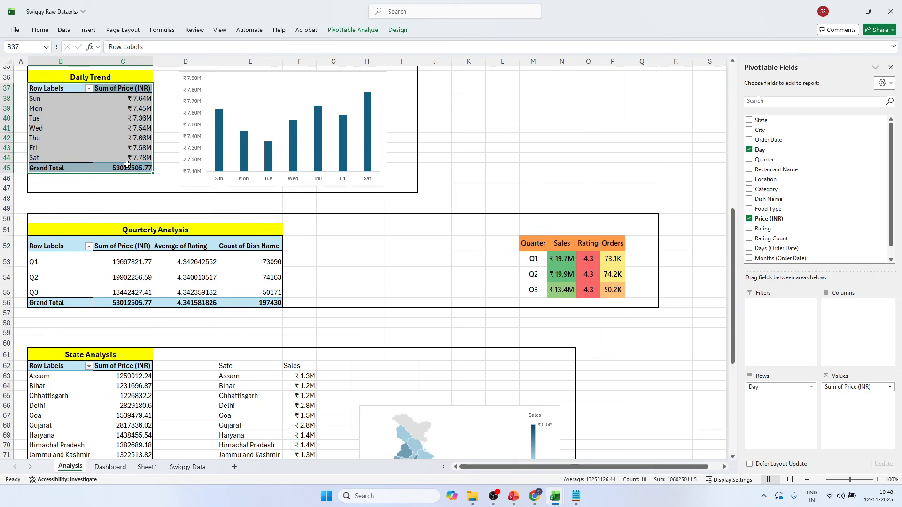
key("ctrl+c")
scroll(120, 176, "down", 20)
scroll(49, 119, "up", 2)
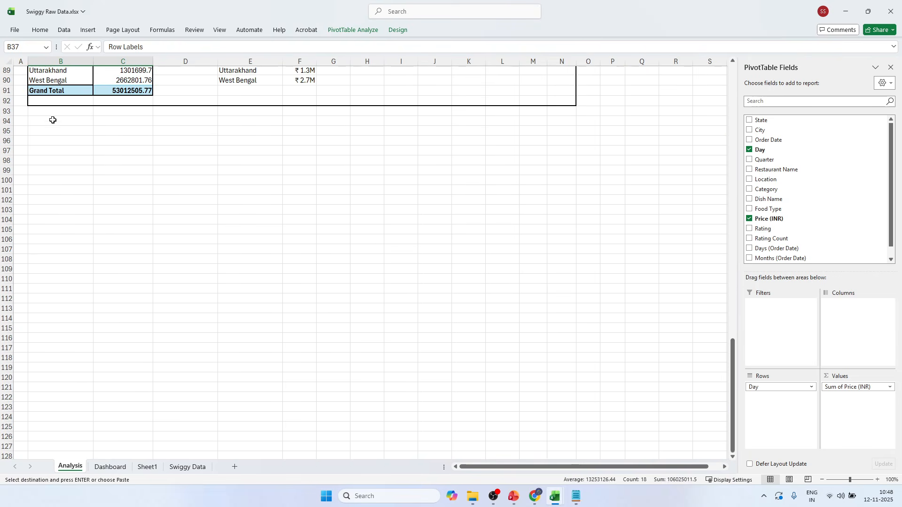
left_click(59, 152)
key("ctrl+v")
Replace the Day field with City in the rows of the pasted pivot table.
left_click(110, 177)
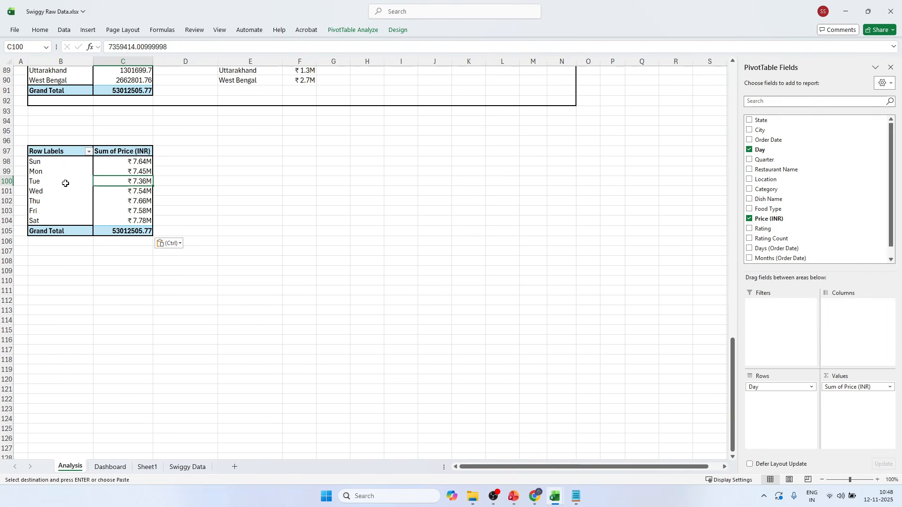
left_click(66, 184)
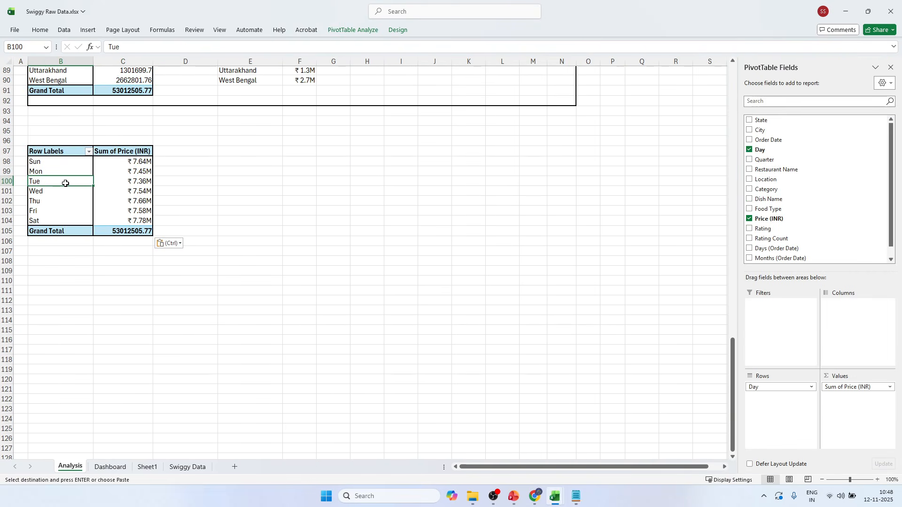
left_click(750, 149)
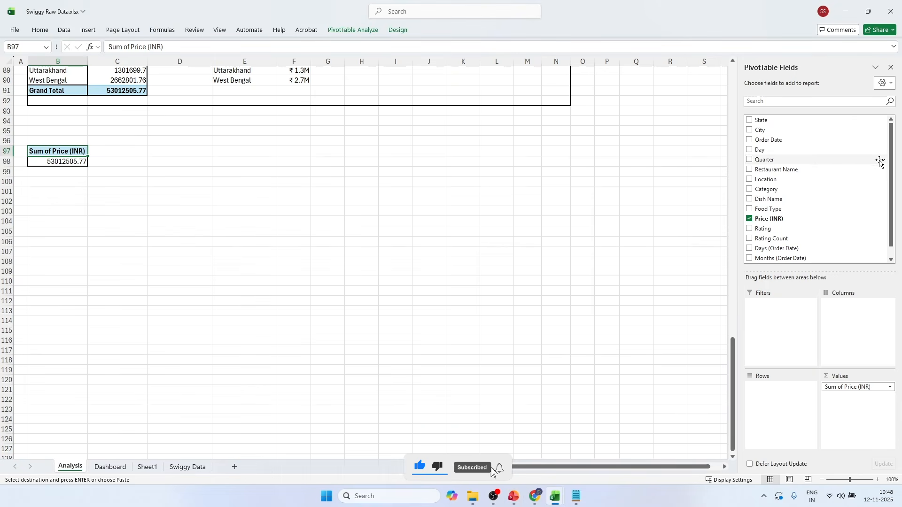
left_click(749, 130)
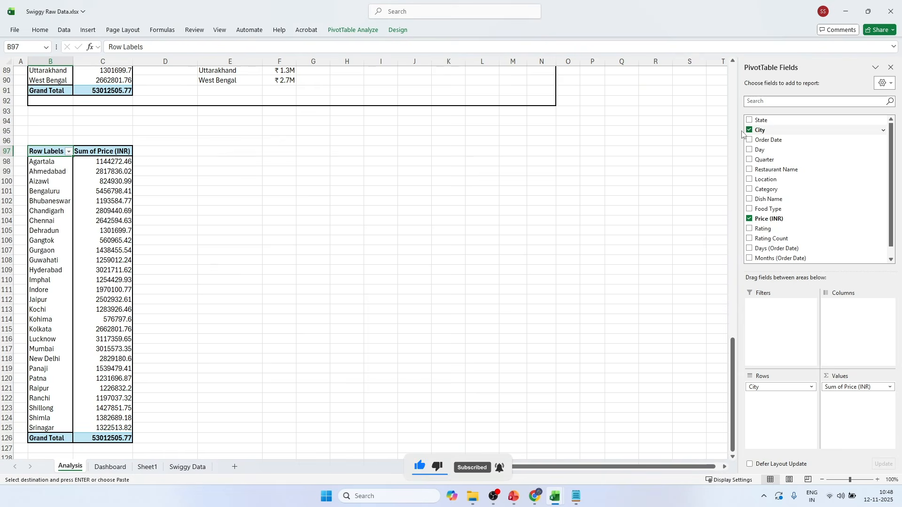
Filter the city pivot table to the top 5 items by Sum of Price (INR).
left_click(66, 249)
left_click(112, 258)
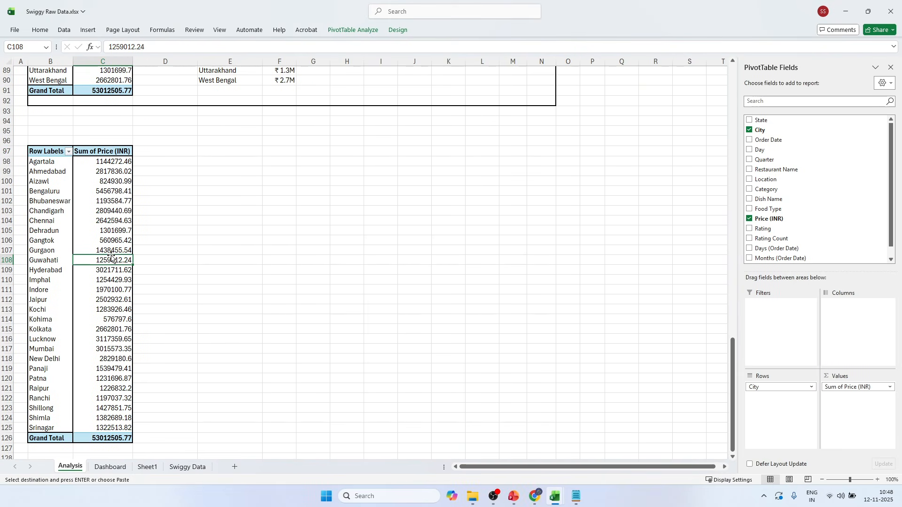
left_click(112, 224)
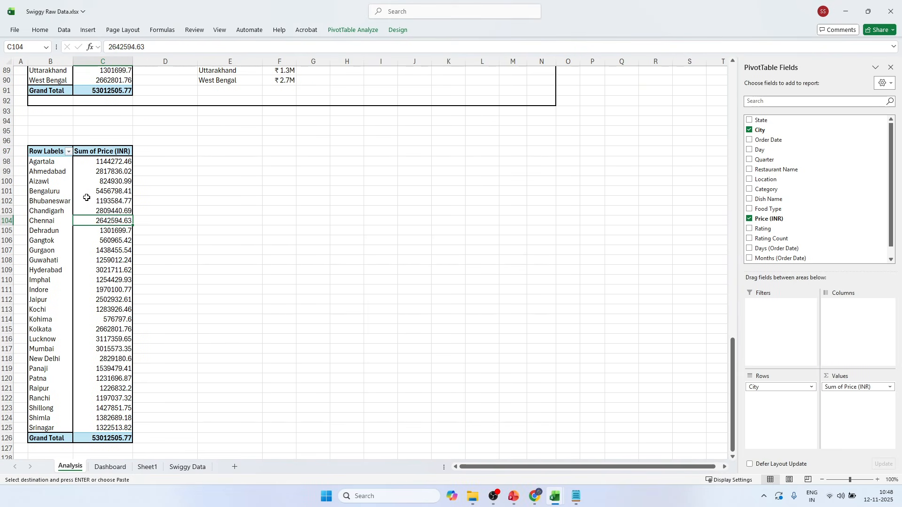
left_click(68, 152)
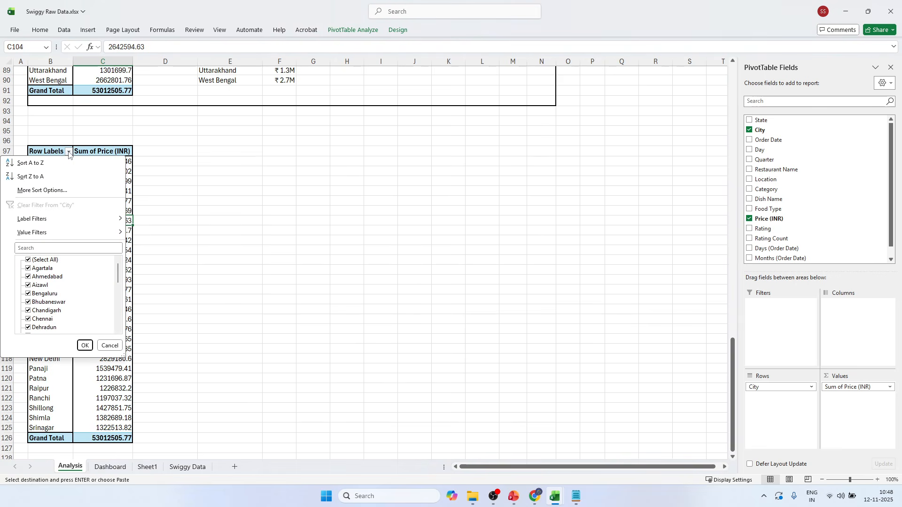
mouse_move(55, 237)
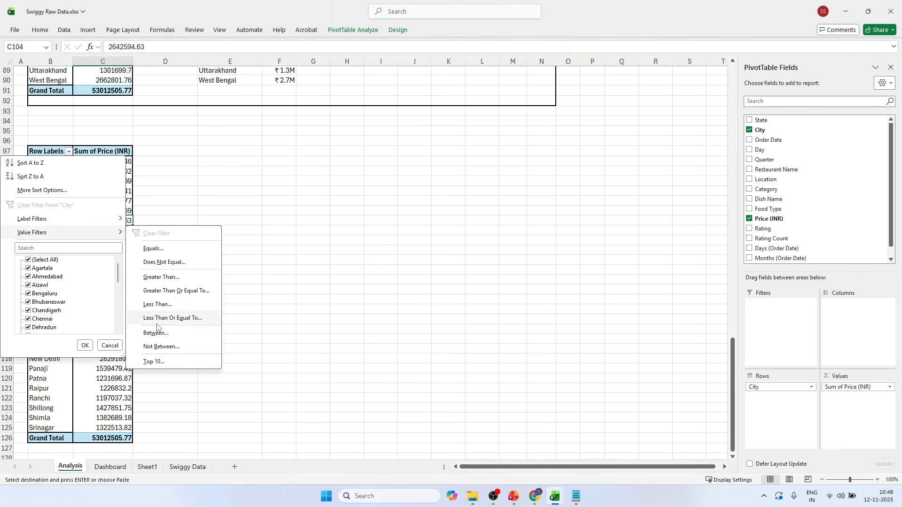
left_click(157, 361)
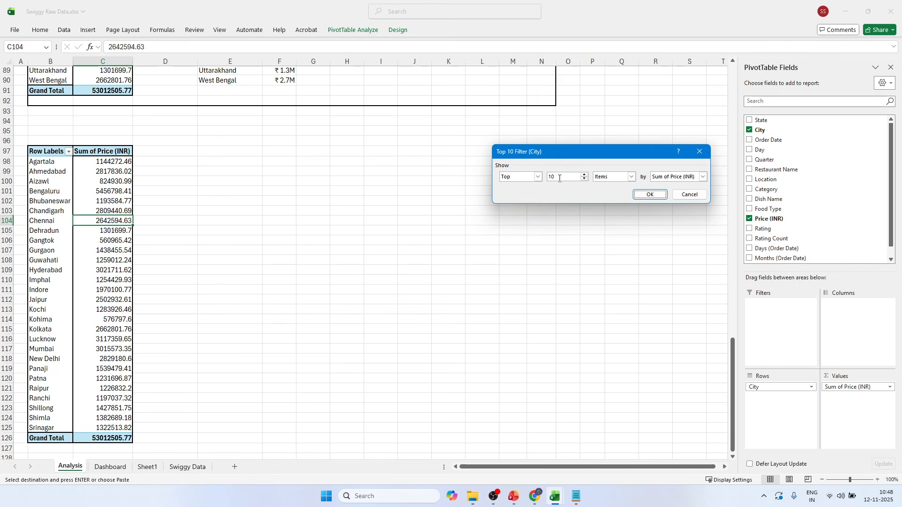
left_click_drag(560, 178, 548, 176)
left_click(703, 178)
left_click(703, 178)
left_click(646, 199)
left_click(147, 233)
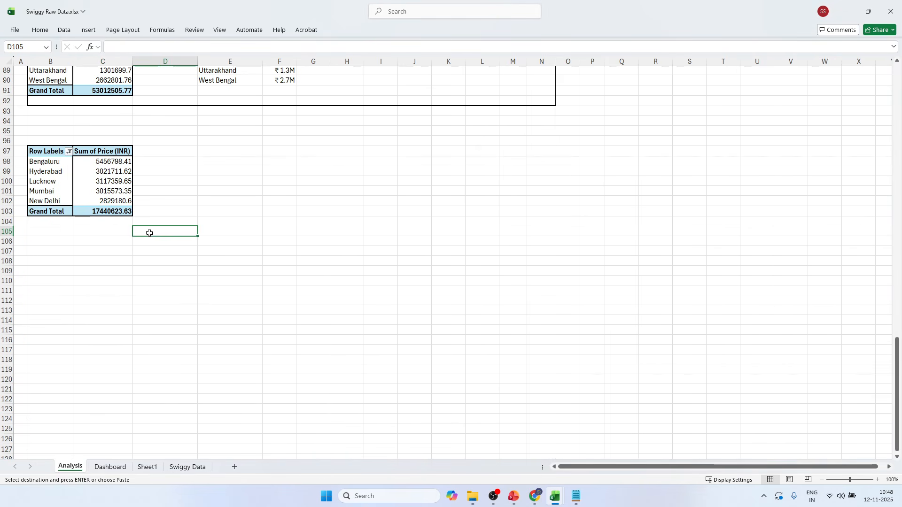
Insert a clustered bar PivotChart from the top 5 cities pivot table.
left_click_drag(104, 162, 109, 196)
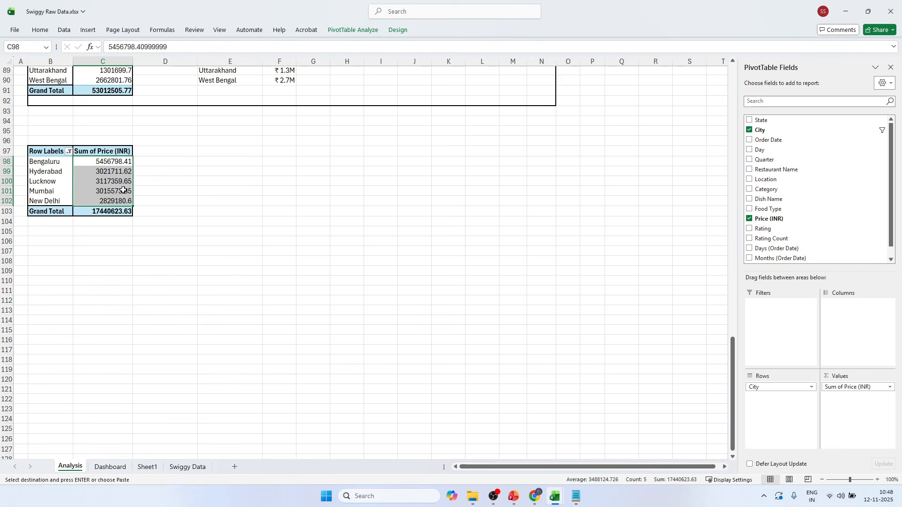
left_click(123, 190)
left_click(352, 30)
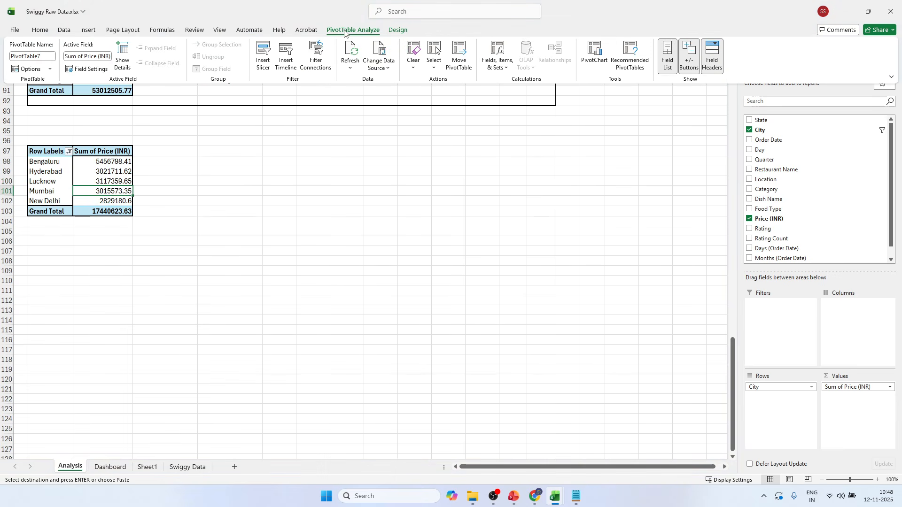
left_click(601, 64)
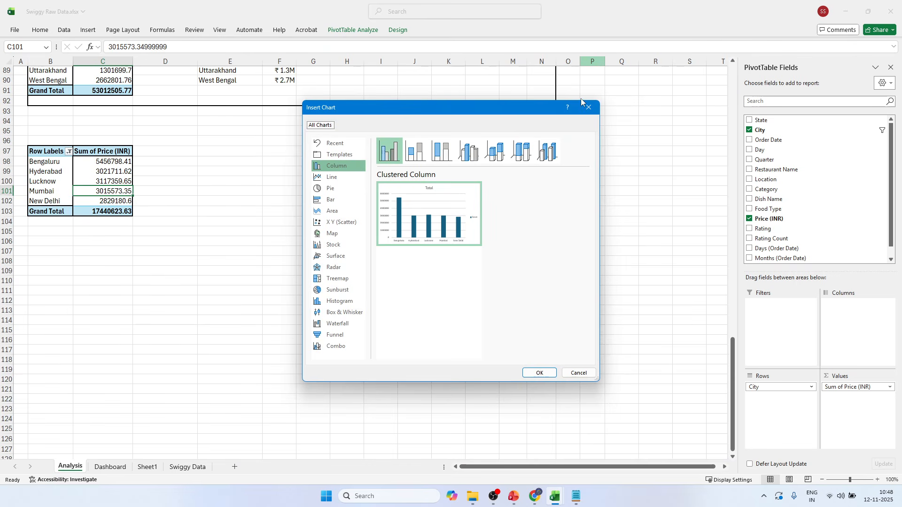
left_click(331, 200)
left_click(549, 372)
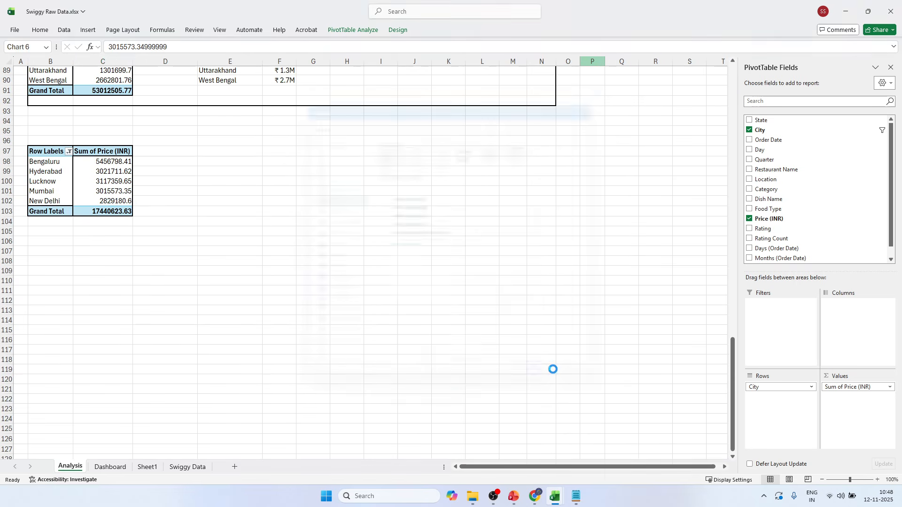
Hide all field buttons on the city bar chart and remove its value axis, gridlines, legend and title.
right_click(295, 204)
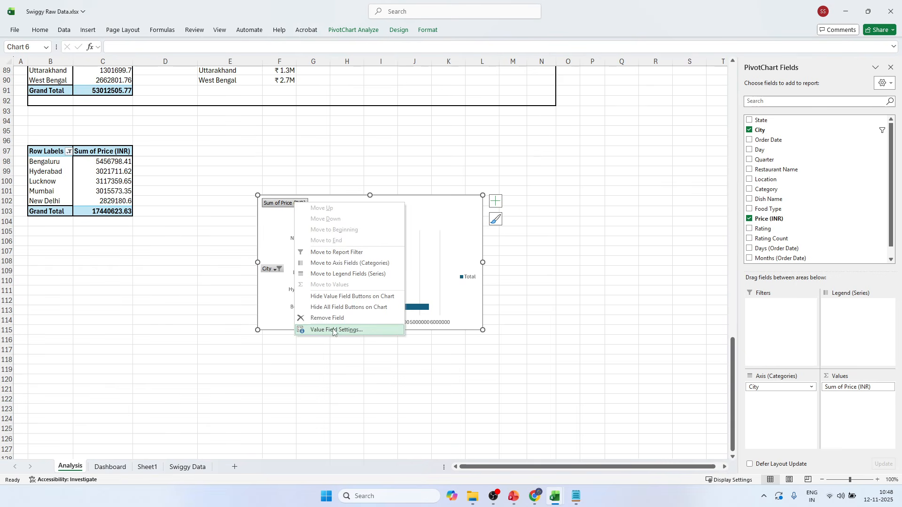
left_click(331, 310)
left_click(334, 324)
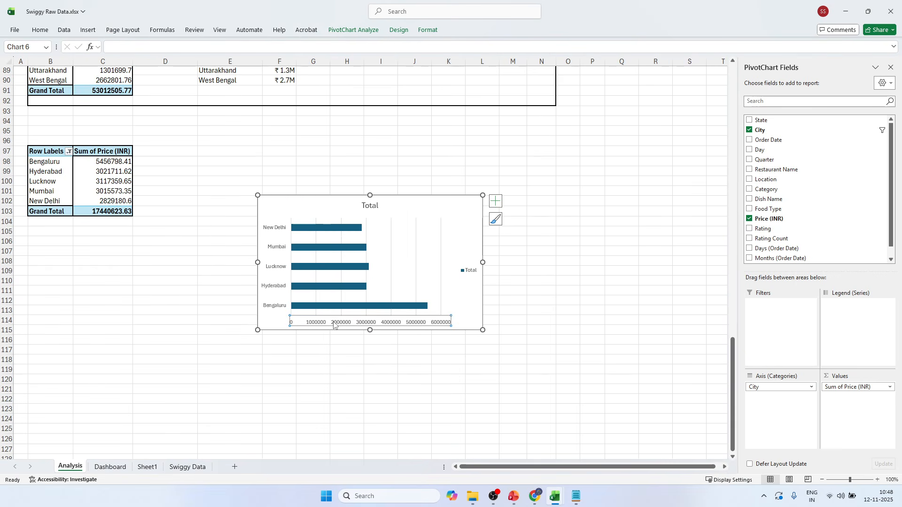
key("Delete")
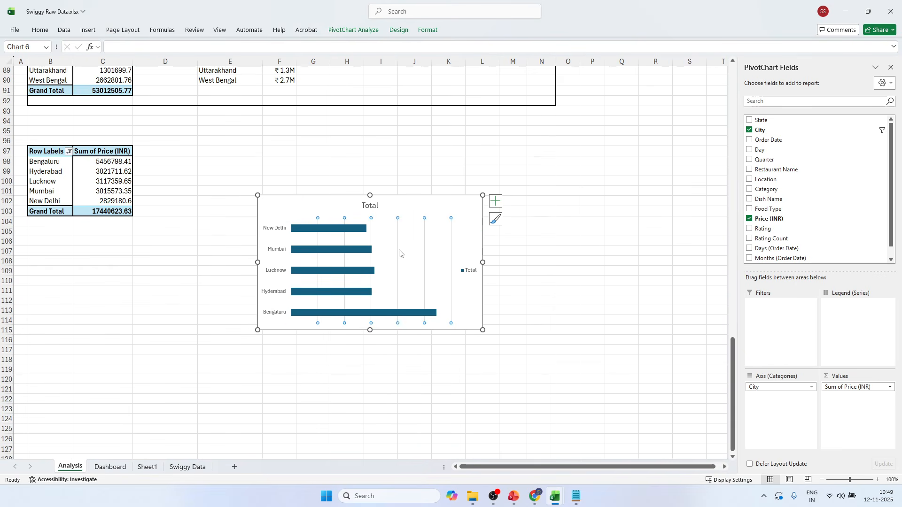
key("Delete")
left_click(468, 270)
key("Delete")
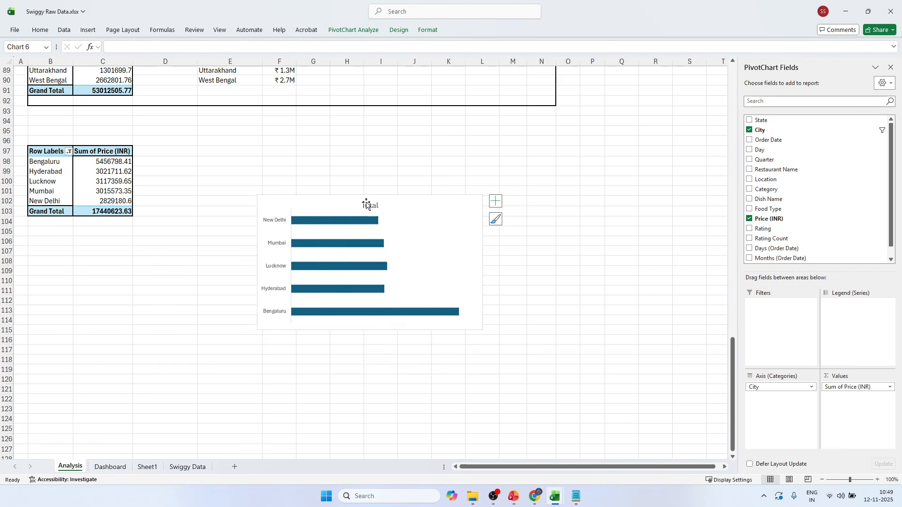
left_click(367, 205)
key("Delete")
Shrink the bar chart and place it beside the city pivot table, and sort the pivot's sales from smallest to largest.
left_click_drag(481, 196, 298, 142)
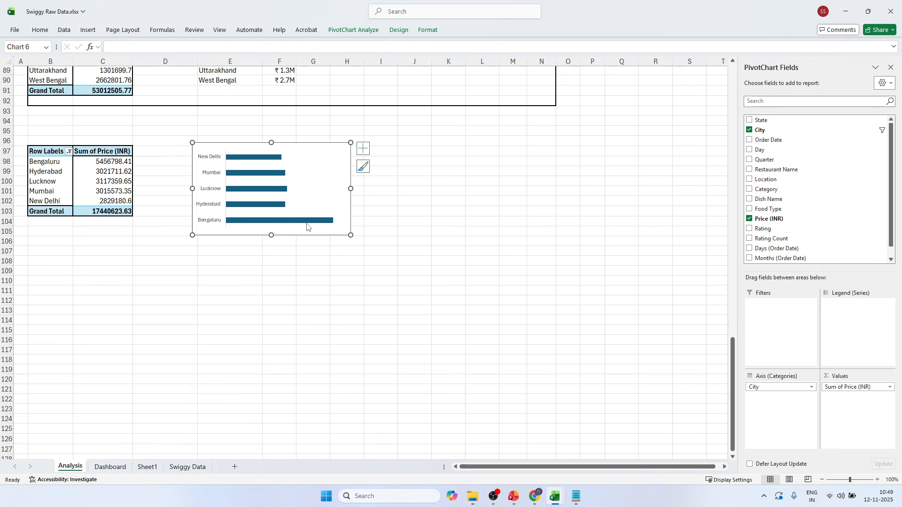
right_click(110, 175)
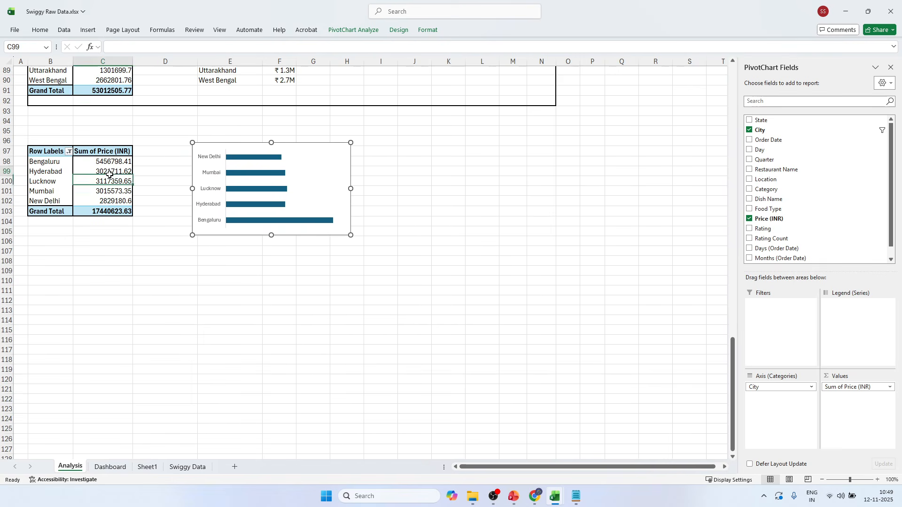
mouse_move(160, 269)
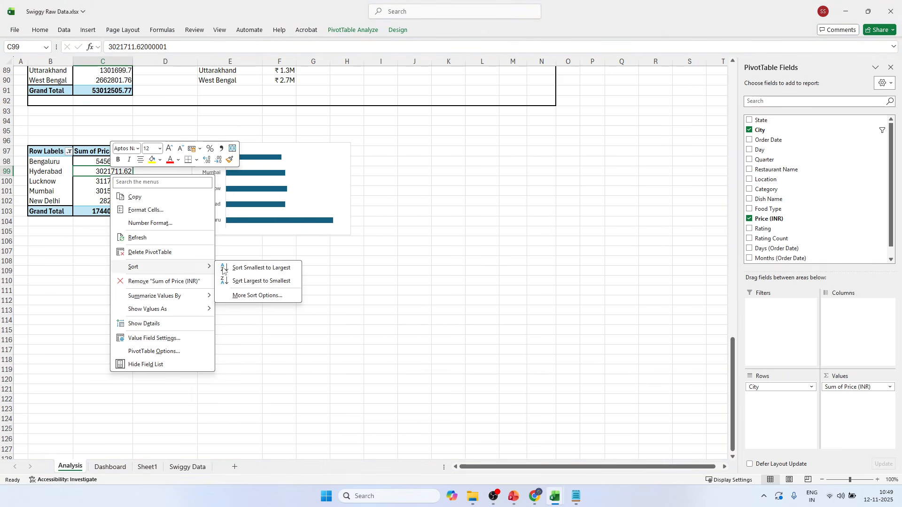
left_click(254, 267)
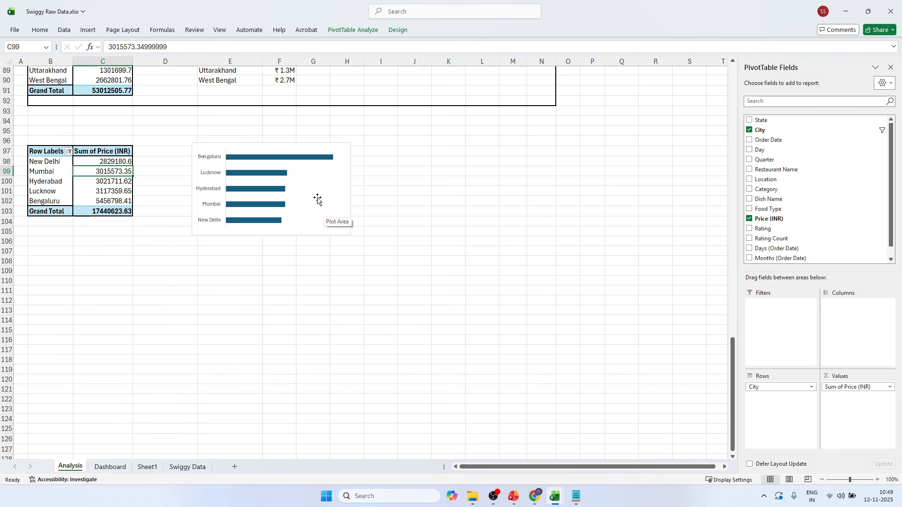
Copy the city bar chart to the Dashboard sheet, close the field list, and place the chart over the orange sidebar.
left_click(350, 185)
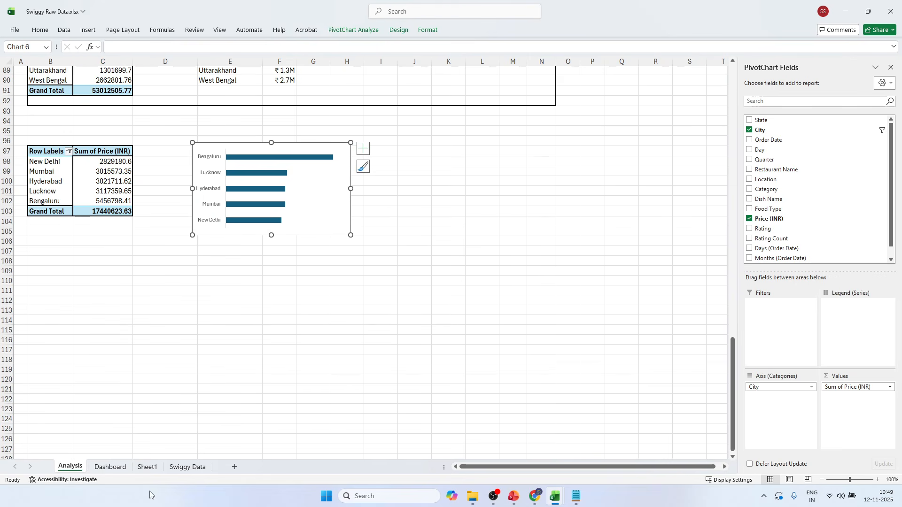
left_click(187, 467)
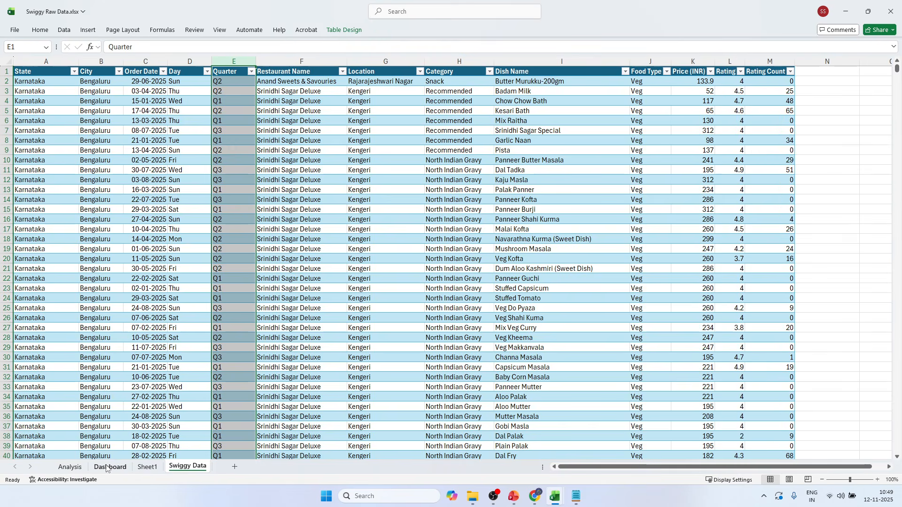
left_click(110, 466)
key("ctrl+v")
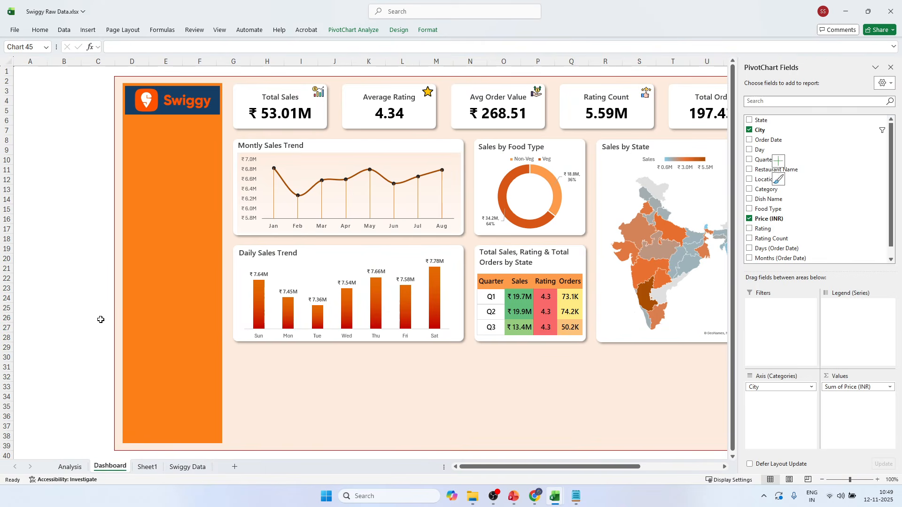
left_click(891, 68)
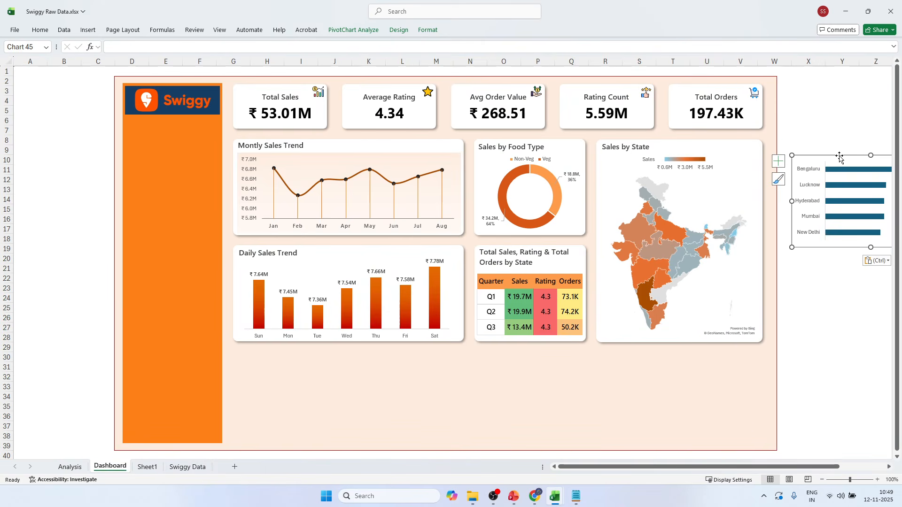
left_click_drag(840, 159, 172, 181)
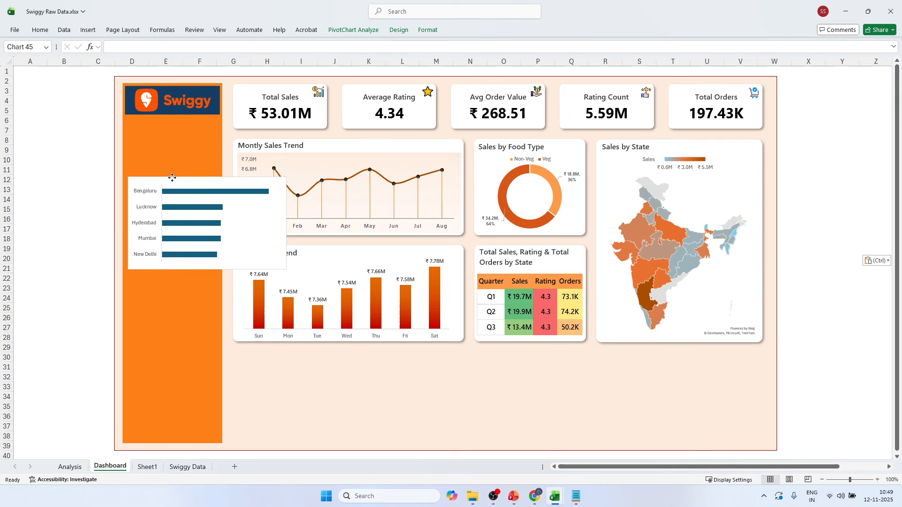
Duplicate the white Daily Sales Trend card, place the copy directly below it, and reduce its height slightly and its width to about three quarters.
left_click(346, 245)
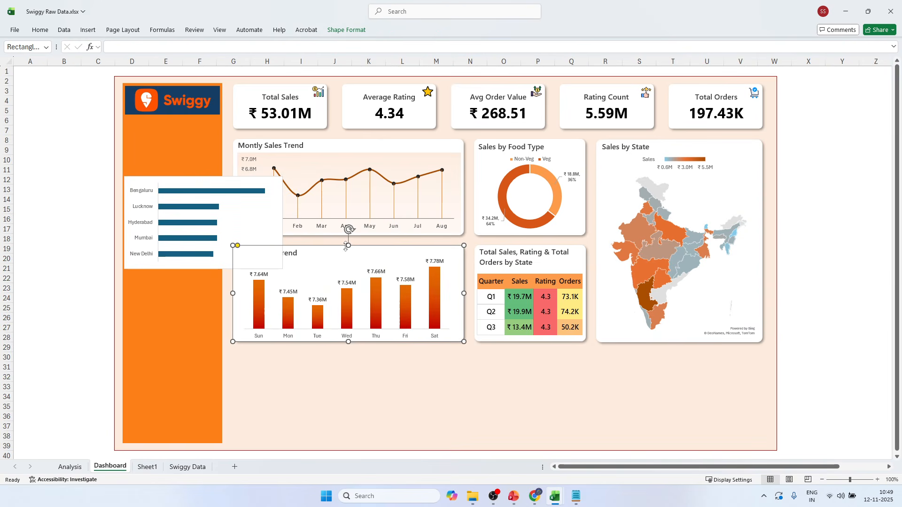
key("ctrl+d")
left_click_drag(366, 257, 358, 352)
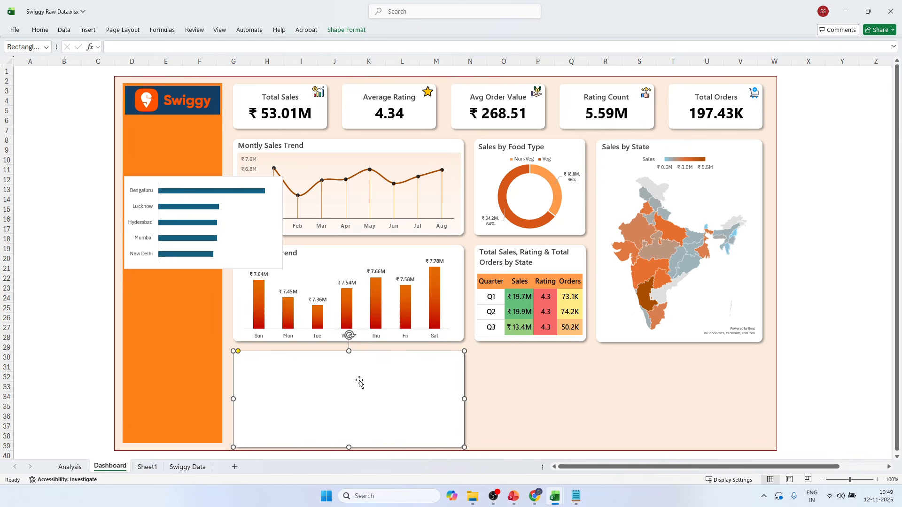
left_click_drag(350, 444, 350, 443)
left_click_drag(462, 398, 402, 393)
Move the city bar chart onto the blank card below Daily Sales Trend, bring it in front, and resize it to fit.
left_click_drag(165, 176, 293, 319)
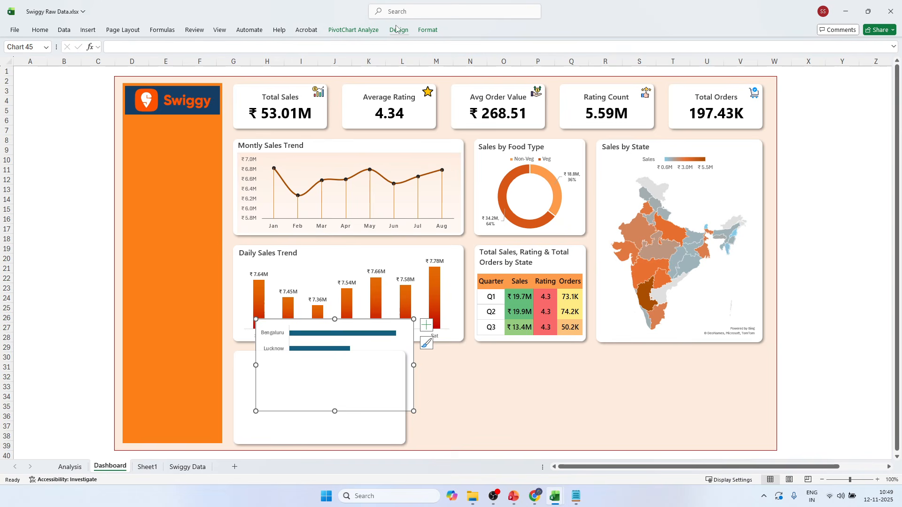
left_click(427, 29)
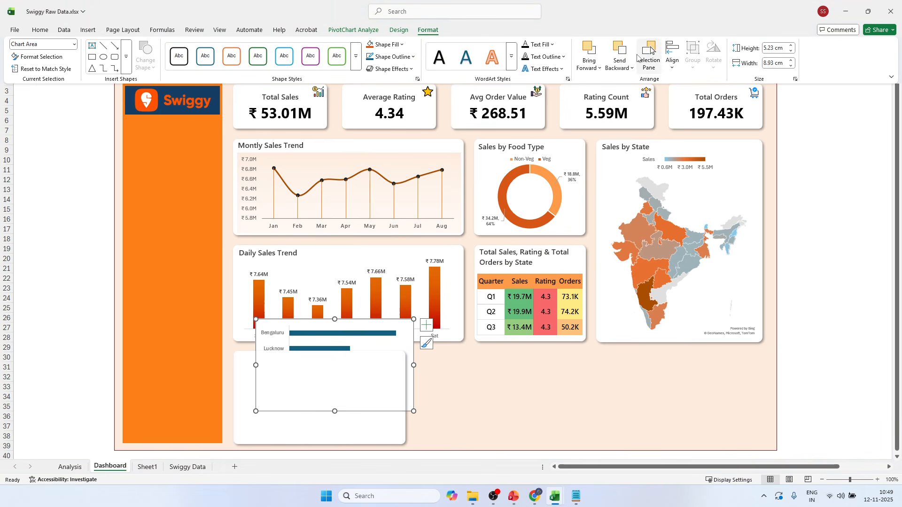
left_click(589, 49)
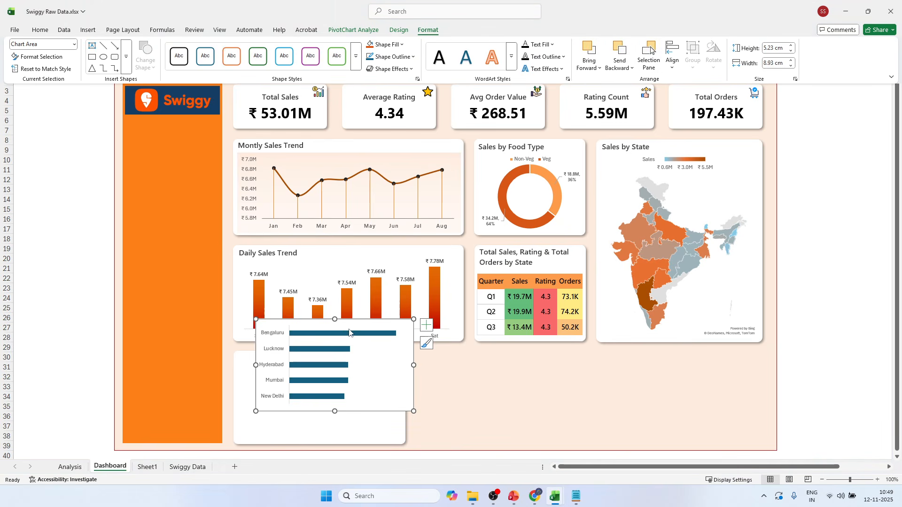
left_click_drag(342, 324, 318, 364)
left_click(317, 364)
left_click_drag(395, 403, 400, 403)
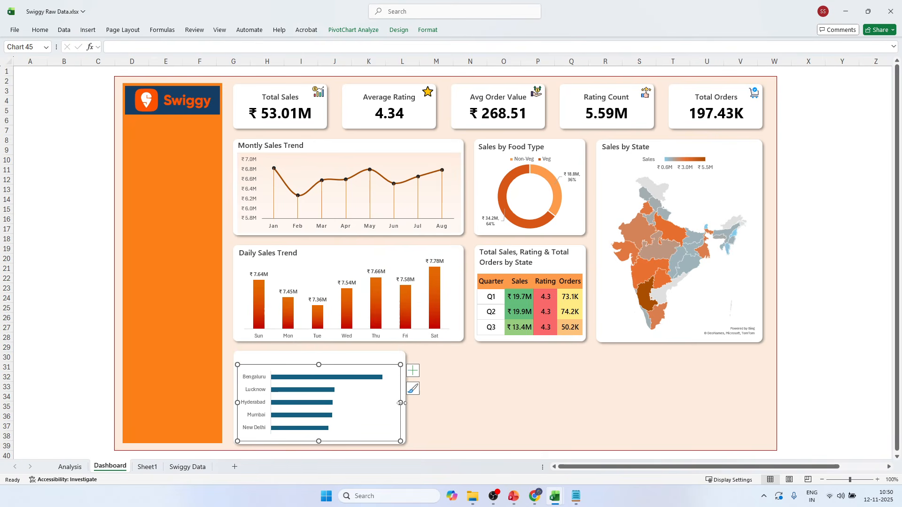
Add data labels to the city bar chart and dismiss the notification that pops up.
left_click(413, 371)
left_click(435, 410)
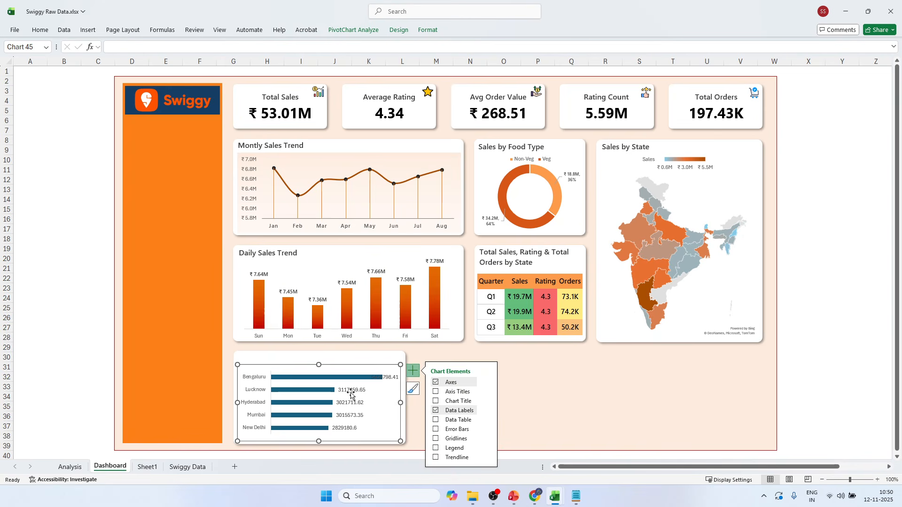
left_click(56, 346)
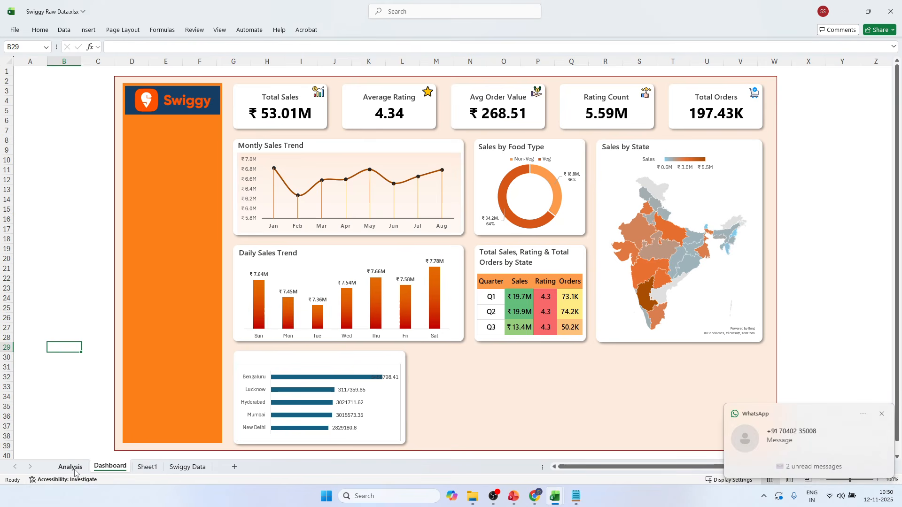
left_click(881, 414)
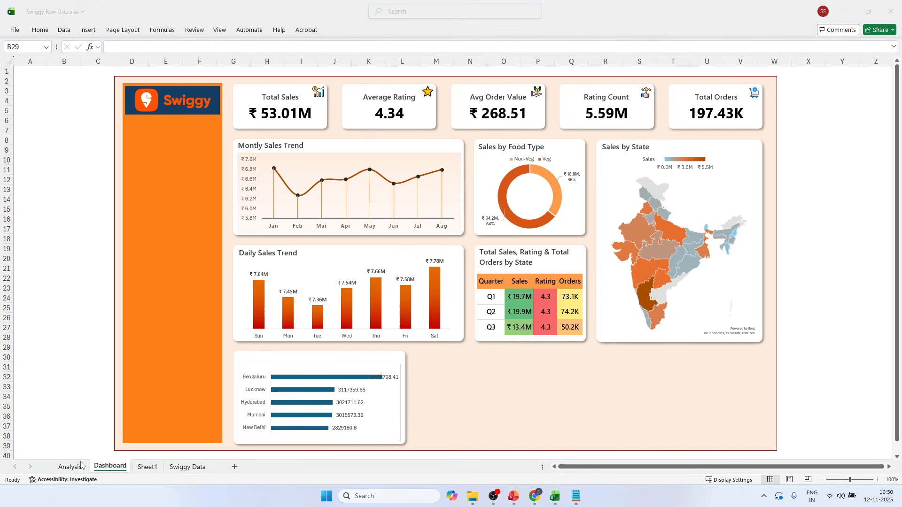
Format the five city sales values in the Analysis sheet's pivot table with the custom number format ₹ 0.00,,"M".
left_click(70, 466)
left_click_drag(118, 162, 117, 199)
key("ctrl+1")
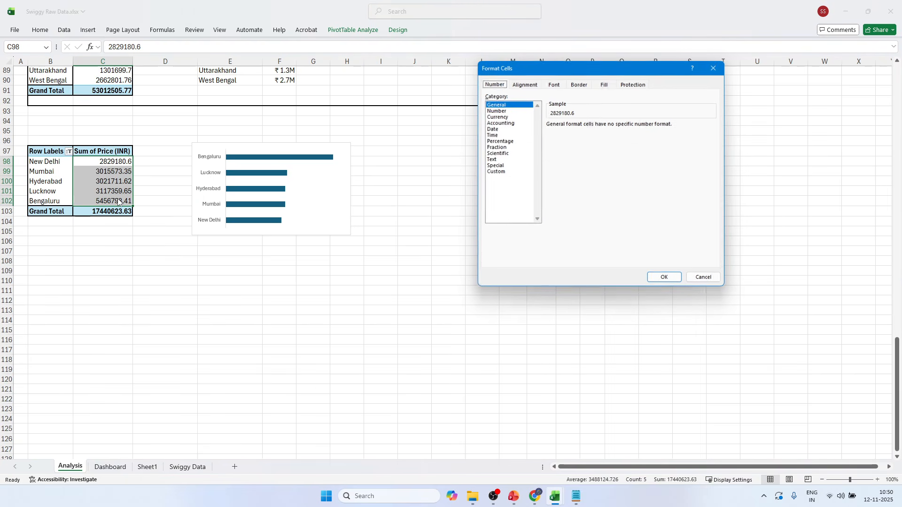
left_click(506, 172)
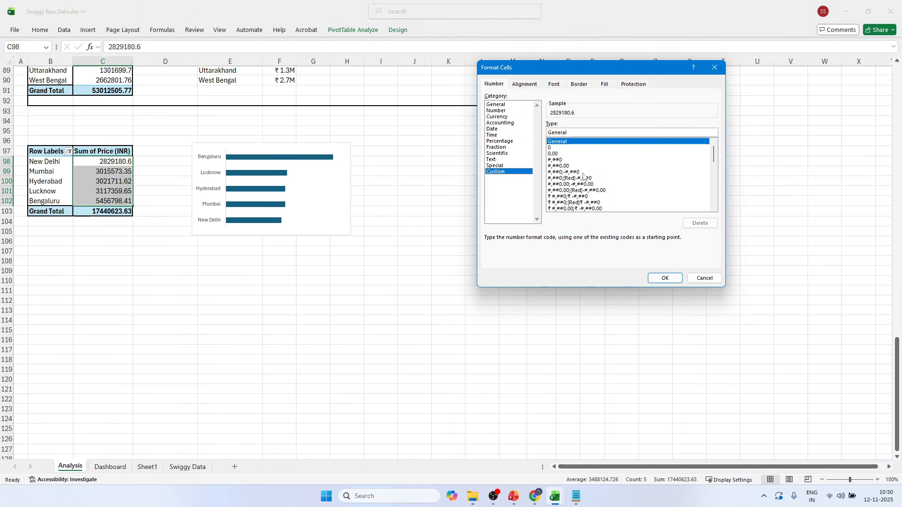
left_click_drag(713, 156, 715, 217)
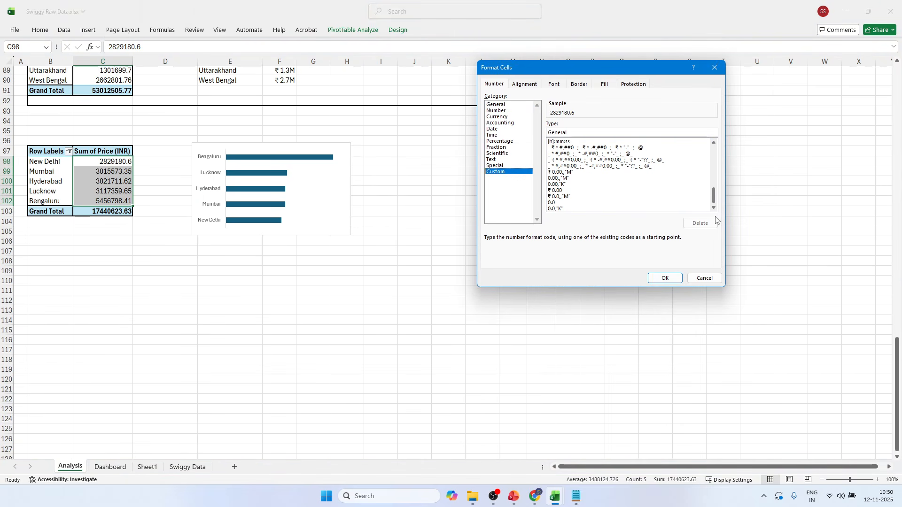
left_click(559, 172)
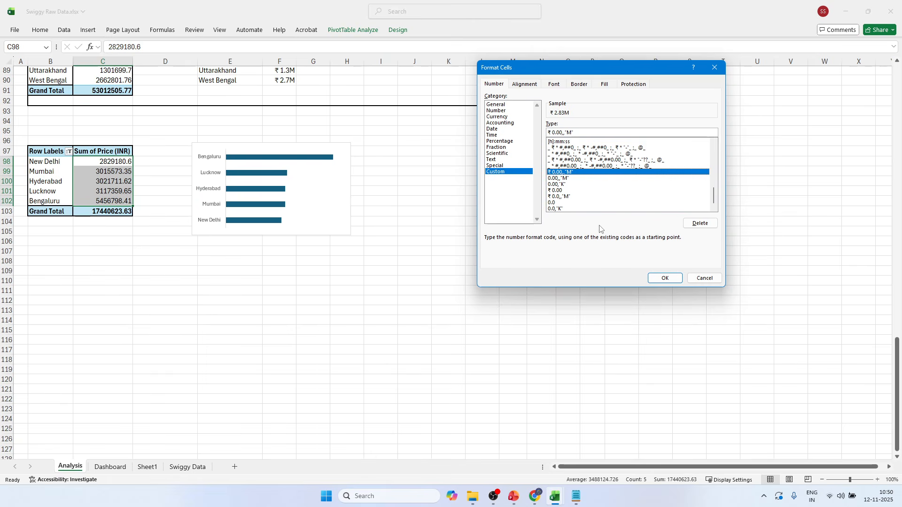
left_click(665, 278)
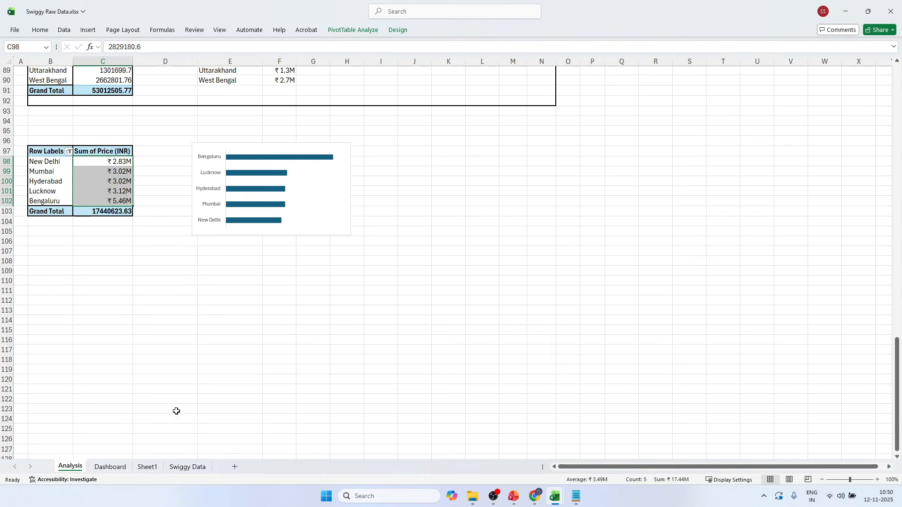
On the Dashboard sheet, widen the city bar chart slightly and set its chart area to no fill and no border line.
left_click(113, 466)
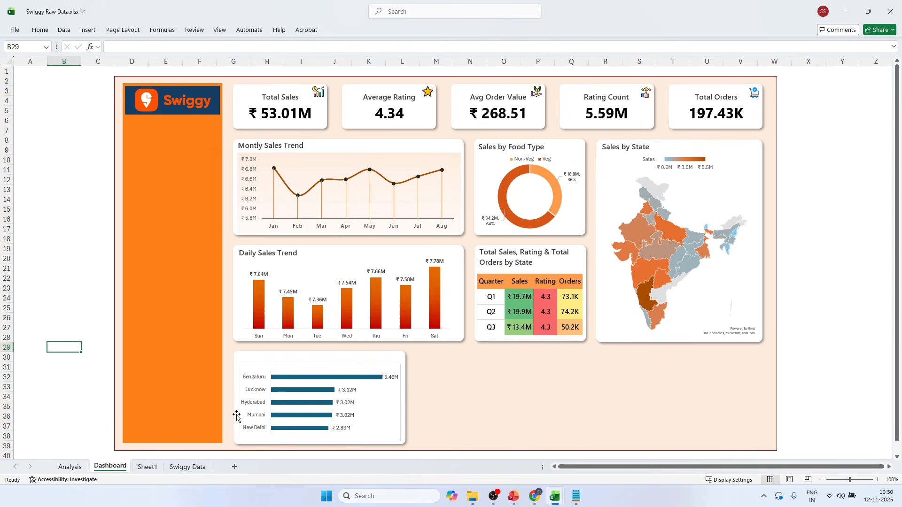
left_click(400, 398)
left_click_drag(400, 399, 404, 401)
left_click_drag(400, 367, 399, 367)
right_click(312, 371)
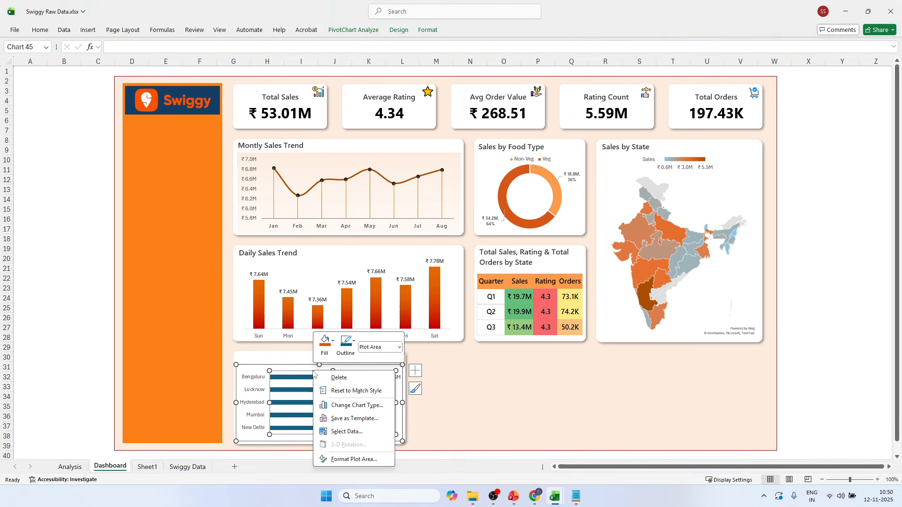
left_click(350, 458)
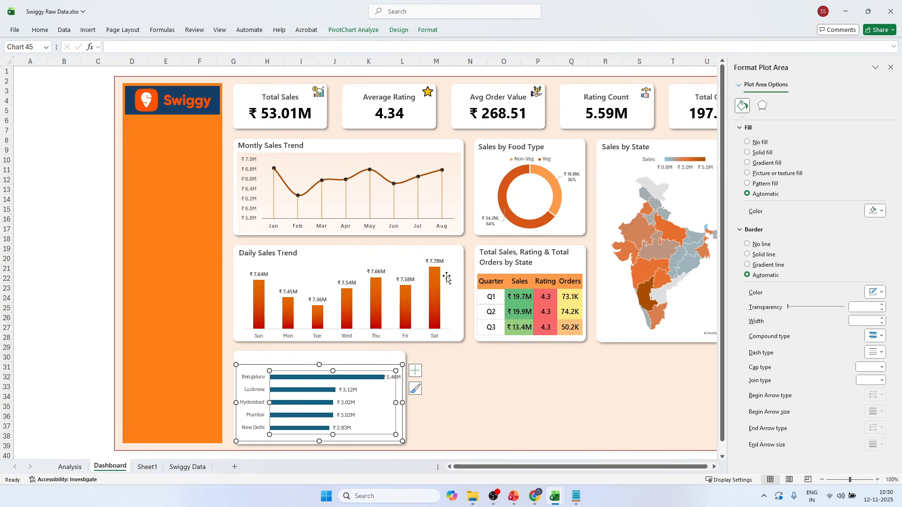
left_click(757, 85)
left_click(757, 100)
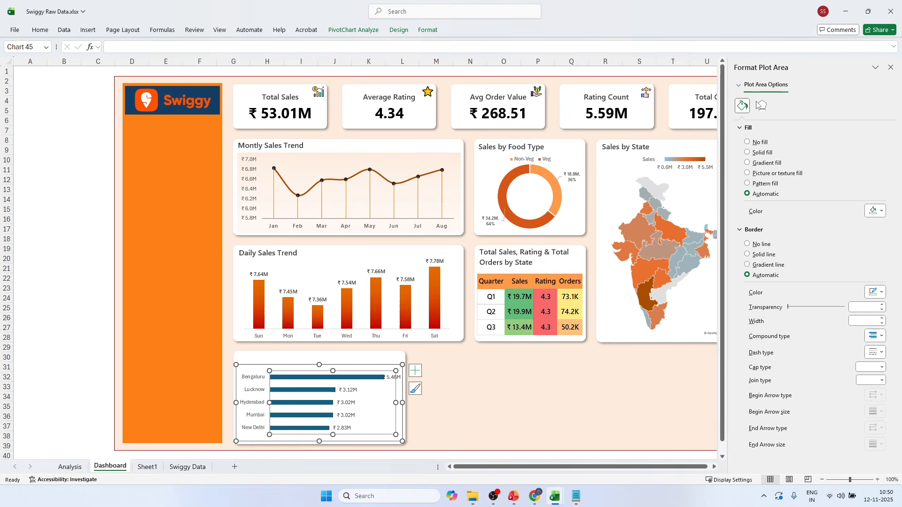
left_click(759, 227)
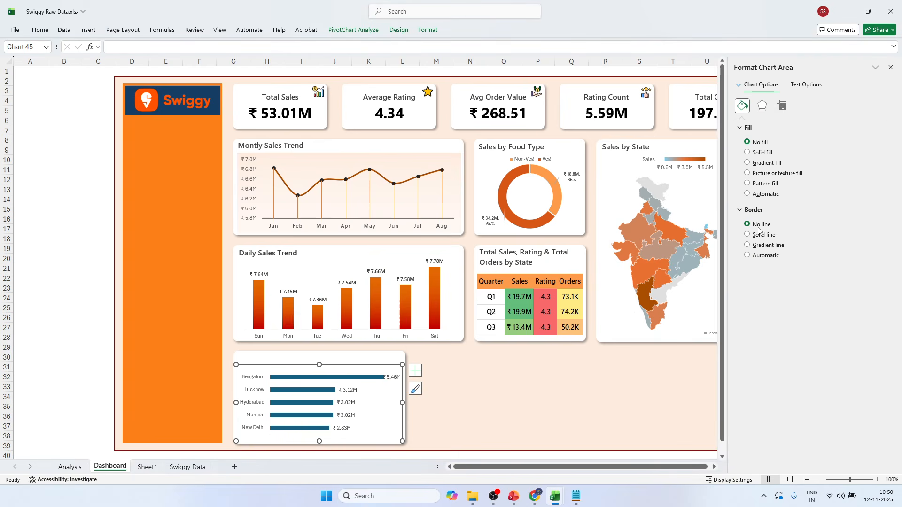
Remove the border line from the bars of the city chart.
left_click(340, 381)
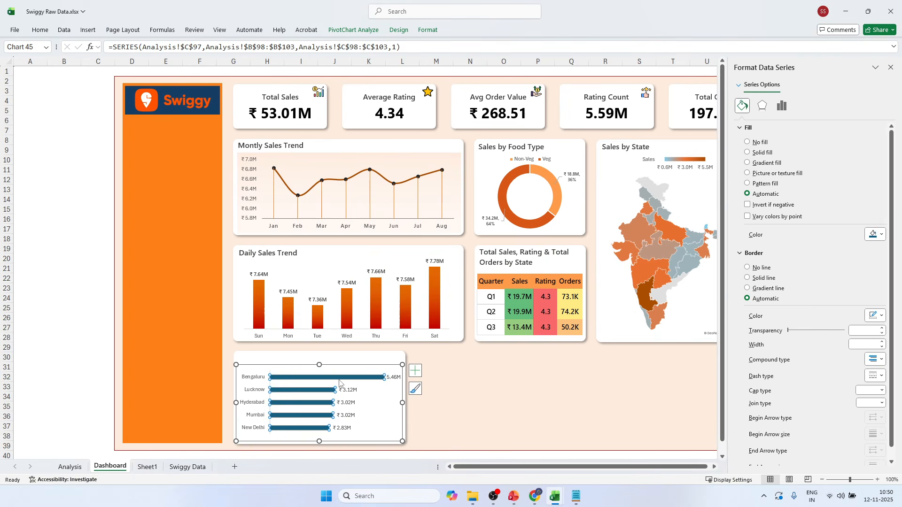
left_click(781, 106)
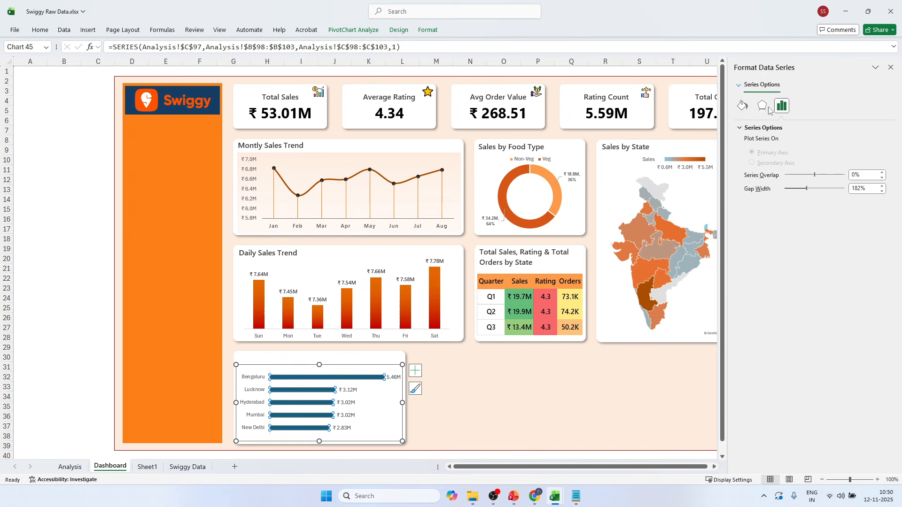
left_click(746, 108)
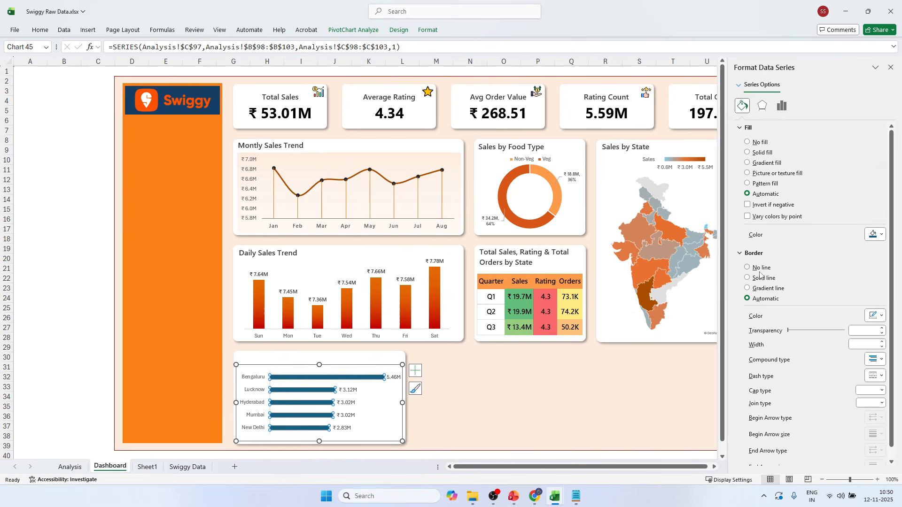
left_click(762, 288)
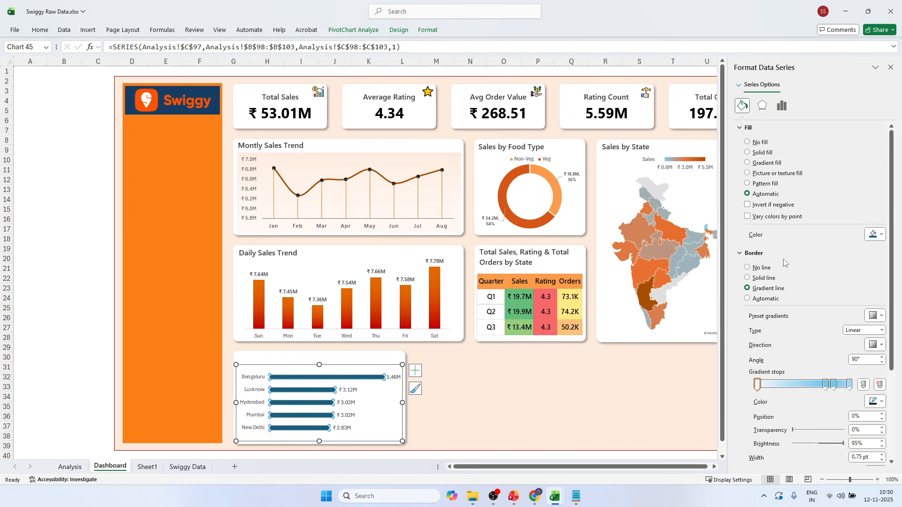
left_click(757, 267)
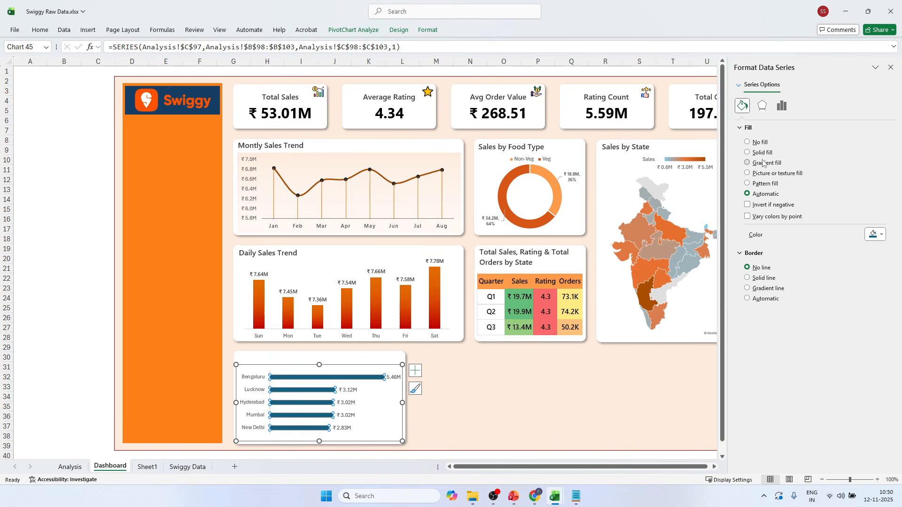
Give the city bars a gradient fill and delete its two middle gradient stops.
left_click(763, 163)
left_click(826, 305)
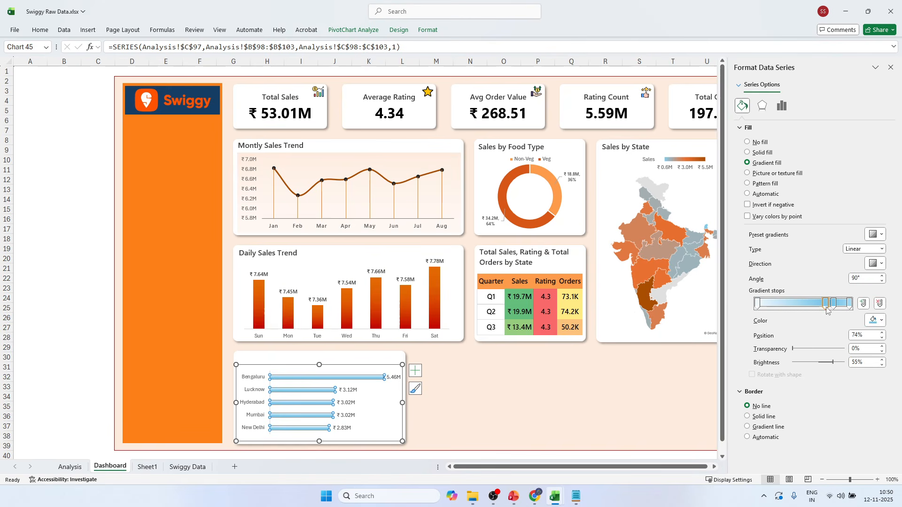
key("Delete")
left_click(832, 306)
key("Delete")
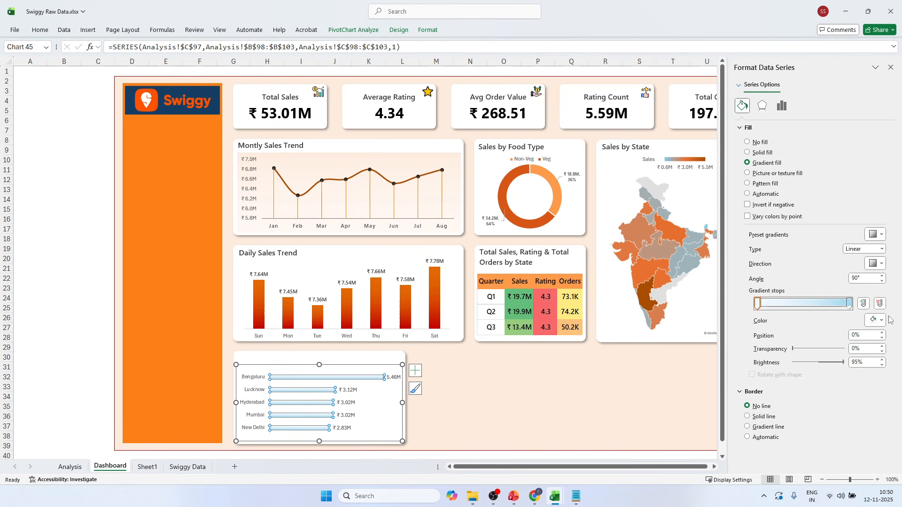
Colour the first gradient stop of the city bars dark orange-brown and the last stop bright orange from the recent colours.
left_click(880, 320)
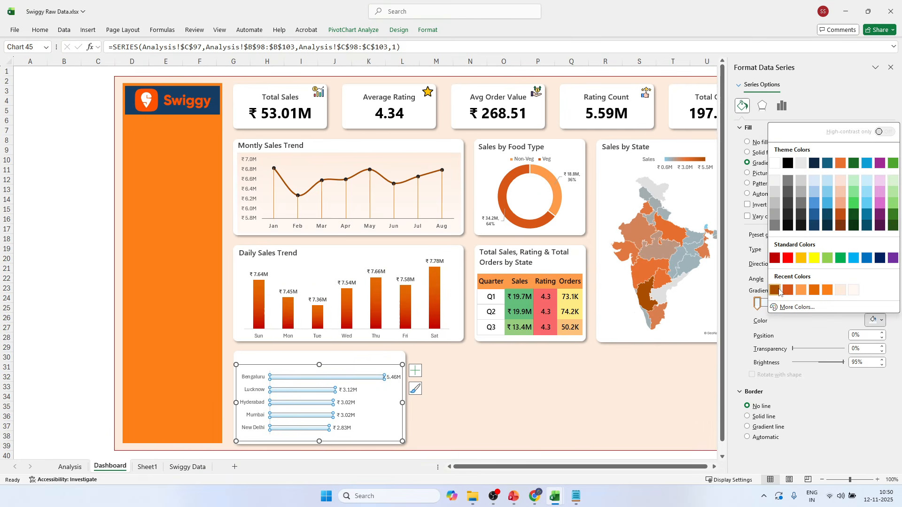
left_click(775, 290)
left_click(849, 303)
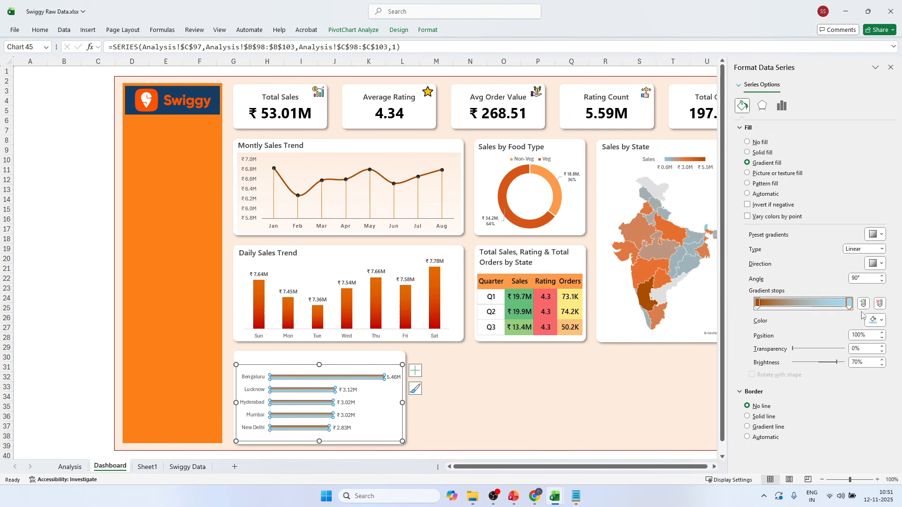
left_click(882, 320)
left_click(827, 291)
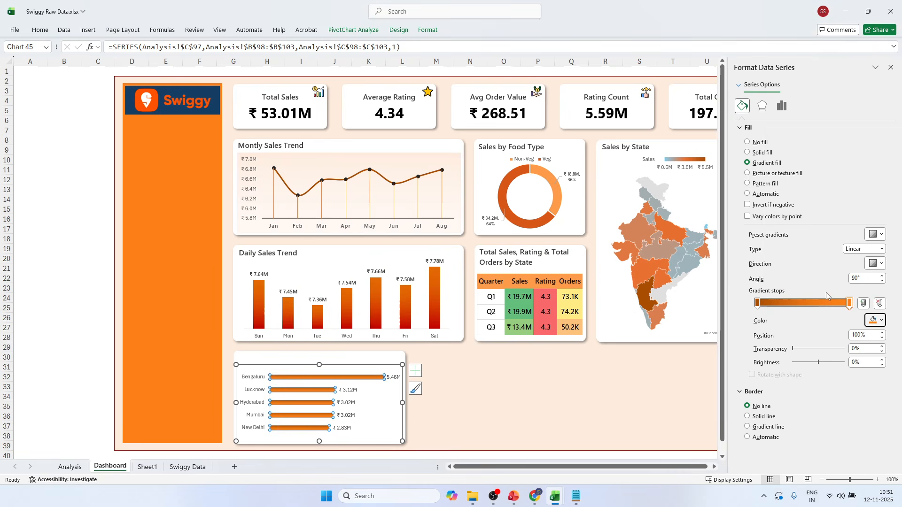
Set the bars' gradient angle to 0° and darken the last gradient stop to the custom colour #EF6E03.
left_click(856, 278)
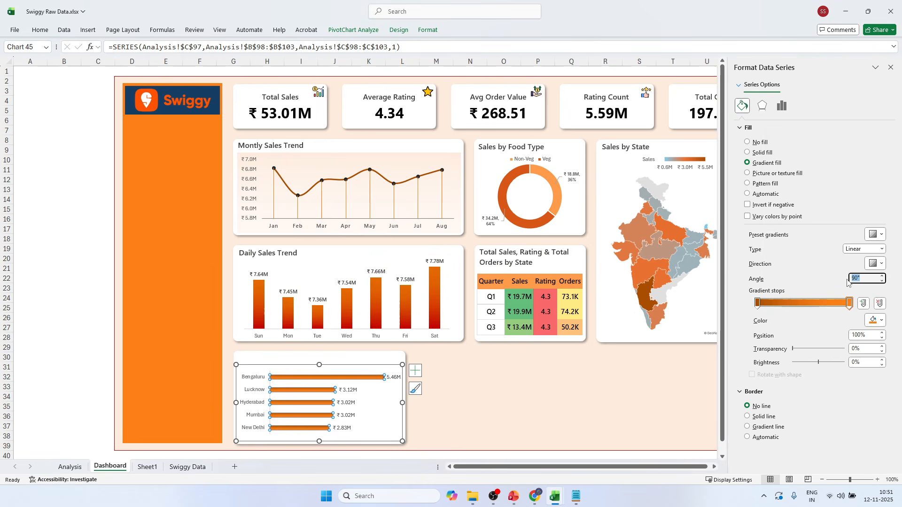
type("0")
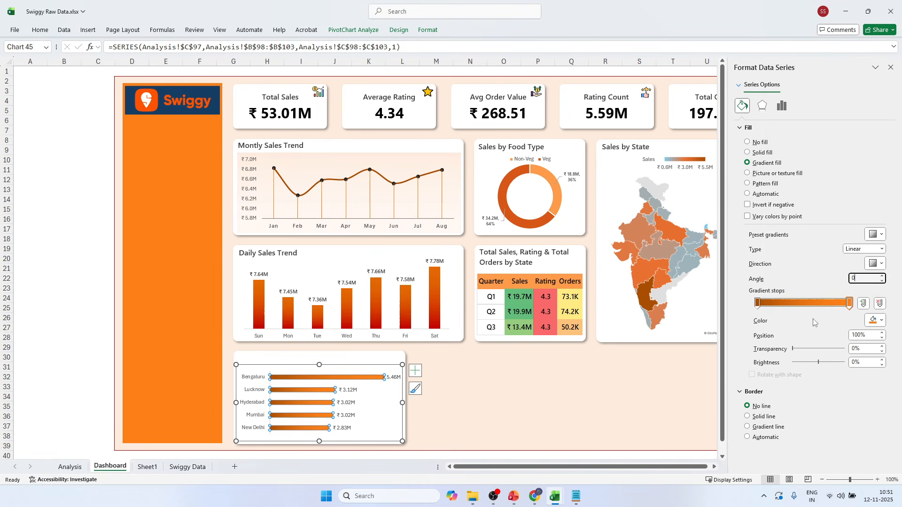
left_click(850, 303)
left_click(872, 320)
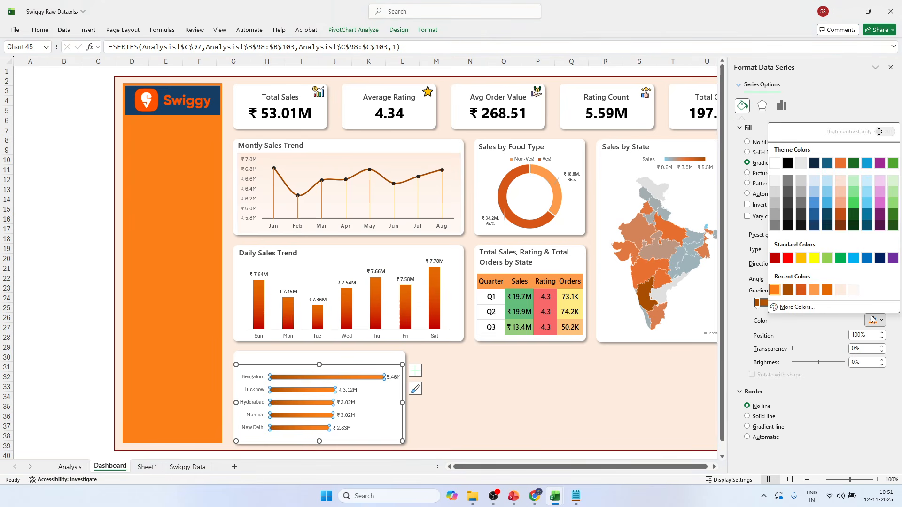
left_click(797, 307)
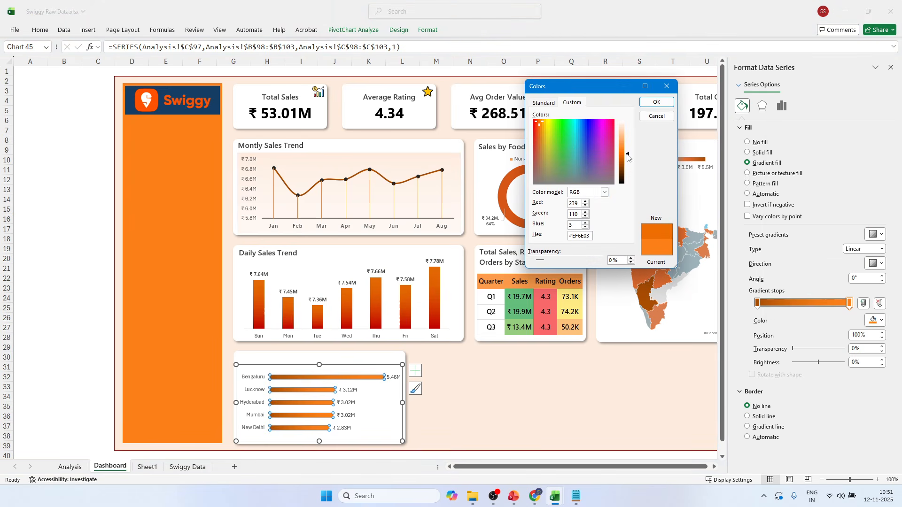
left_click(659, 103)
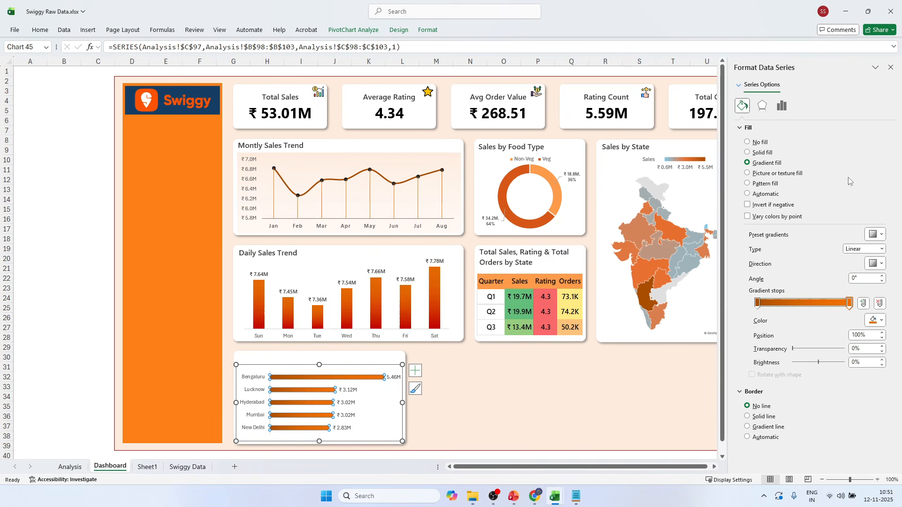
Thicken the city bars by reducing the series gap width to 60%.
left_click(782, 106)
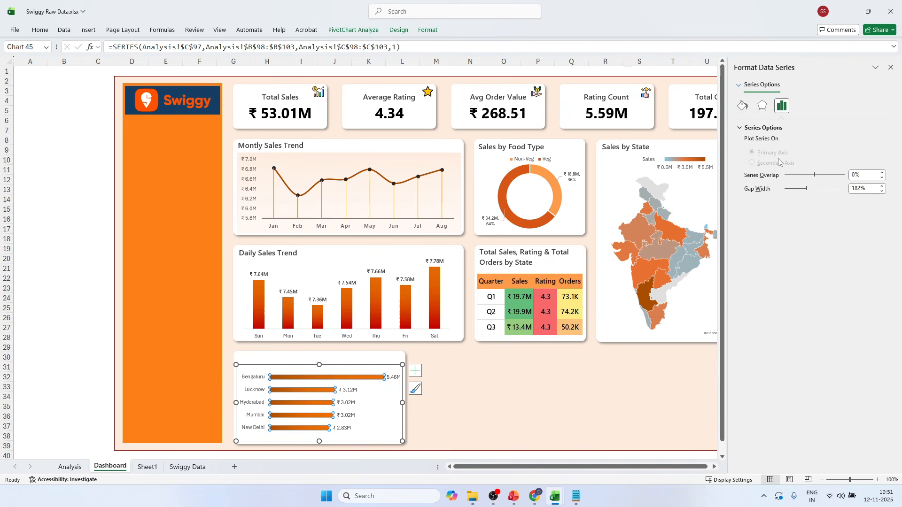
left_click_drag(802, 190, 799, 190)
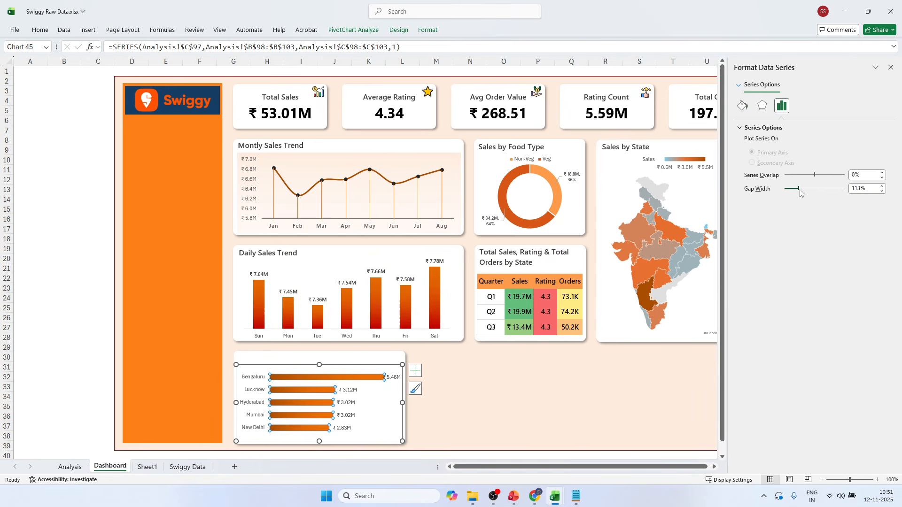
left_click(882, 191)
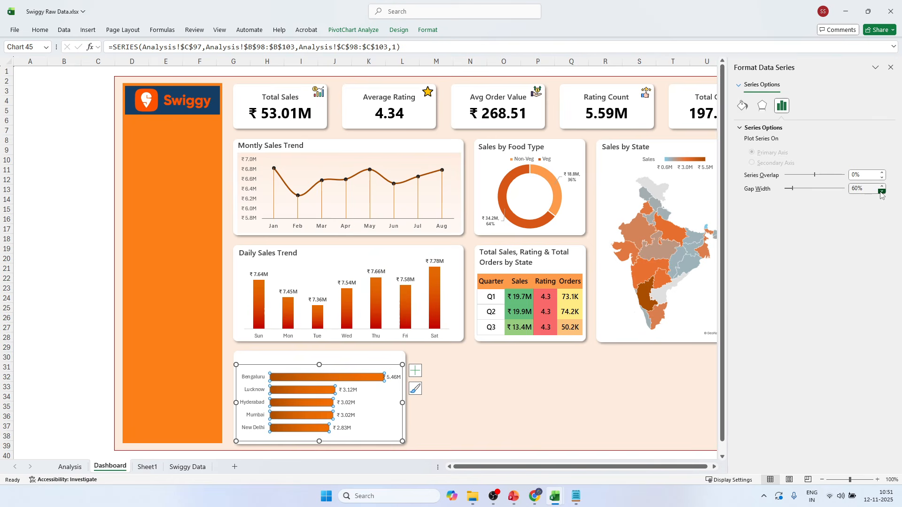
Set the city bar chart's data labels to the Segoe UI Semibold font and reduce their font size.
left_click(499, 396)
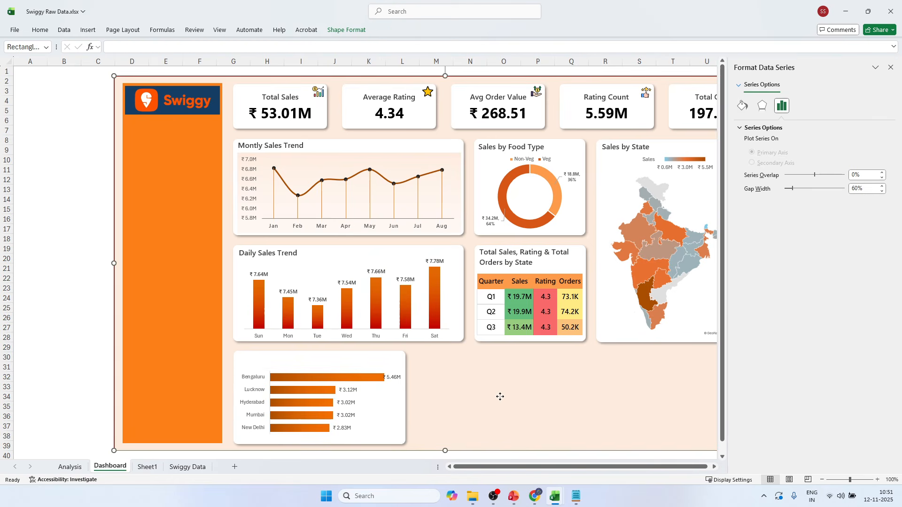
left_click(394, 378)
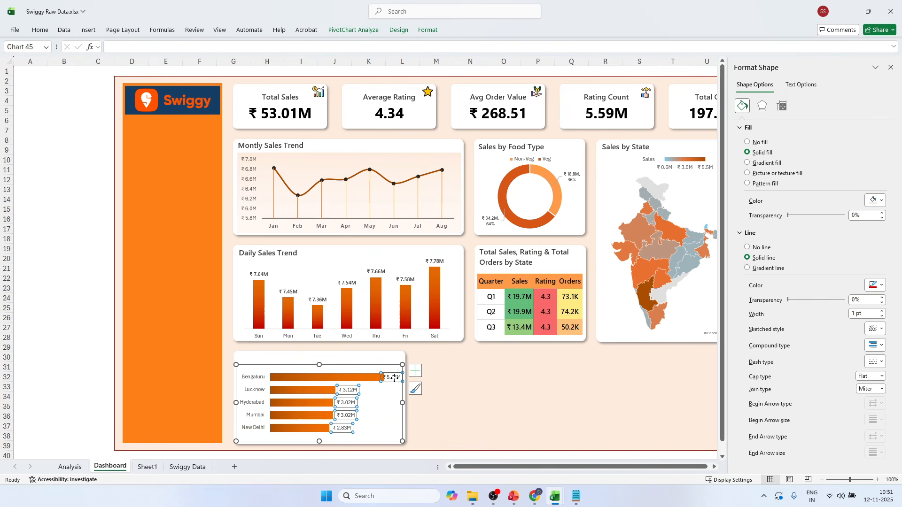
left_click(40, 30)
left_click(144, 48)
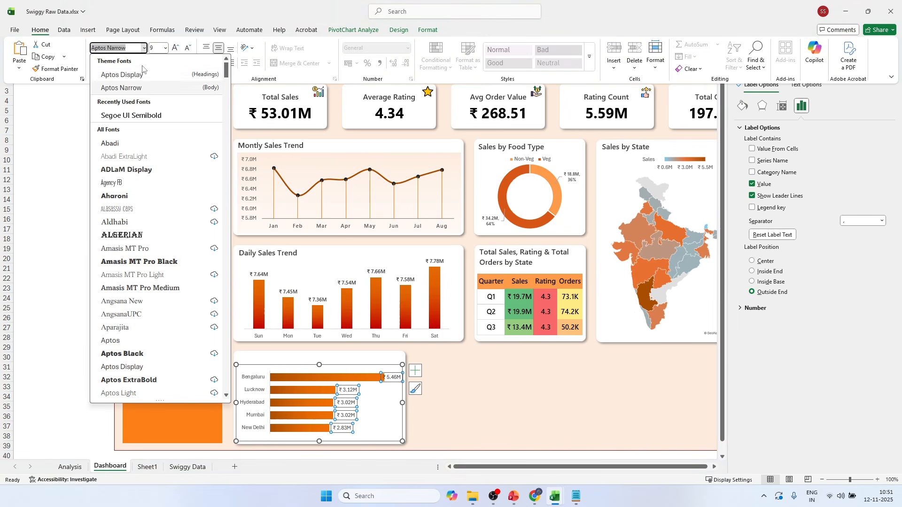
left_click(123, 116)
left_click(190, 49)
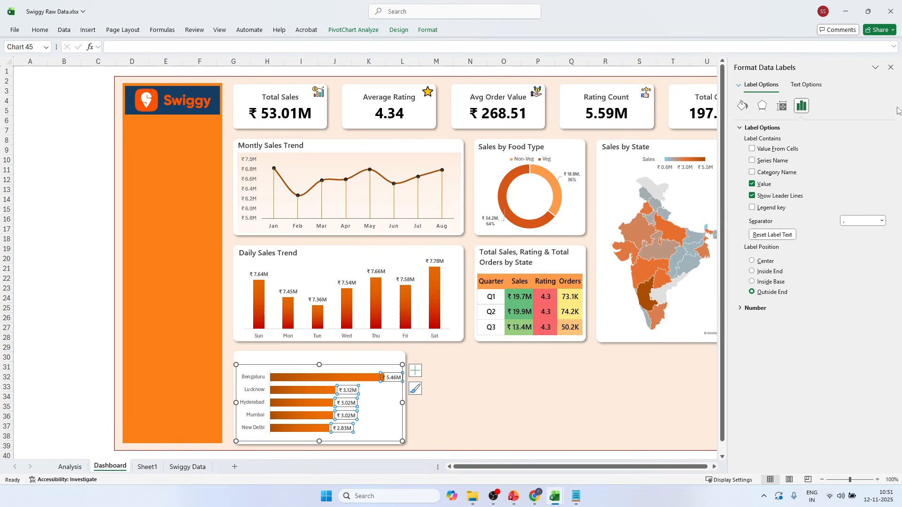
left_click(890, 67)
left_click(841, 140)
Stretch the city bar chart's plot area downward and upward to fill the chart's full height.
left_click(277, 385)
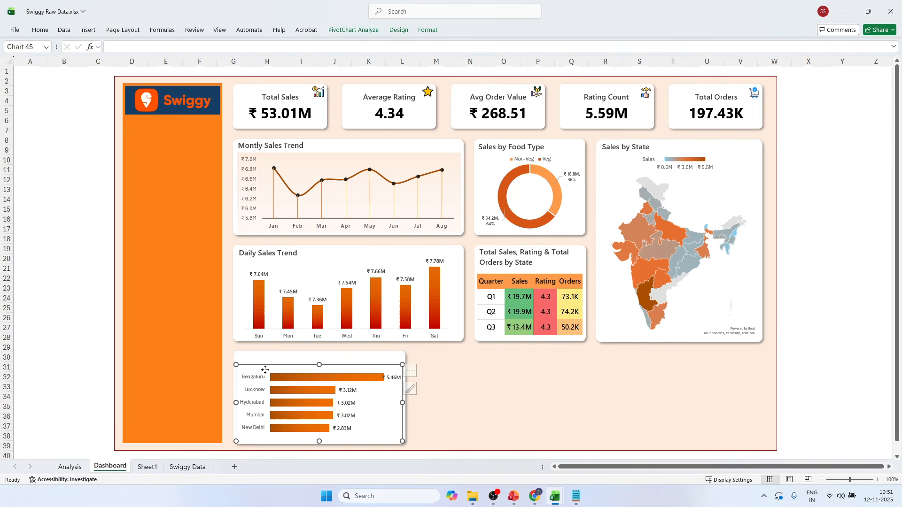
left_click(320, 434)
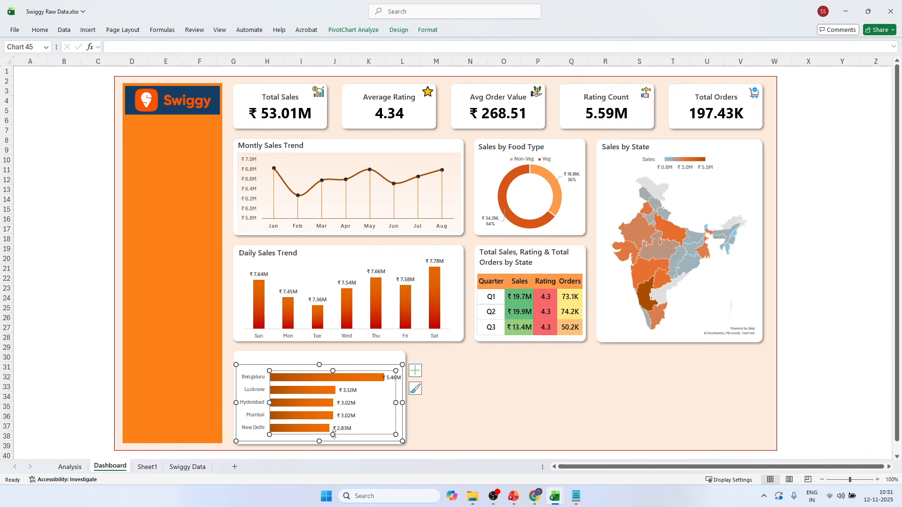
left_click_drag(334, 434, 333, 441)
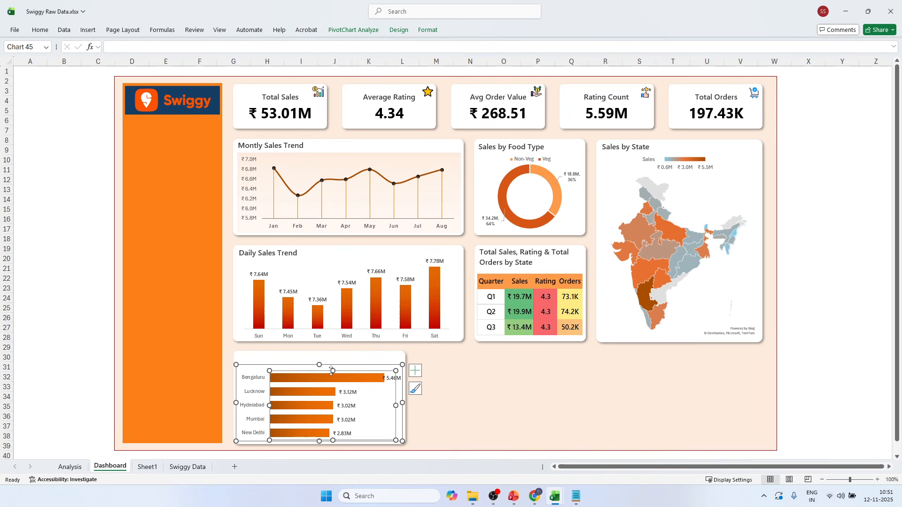
left_click_drag(332, 371, 332, 365)
left_click(87, 318)
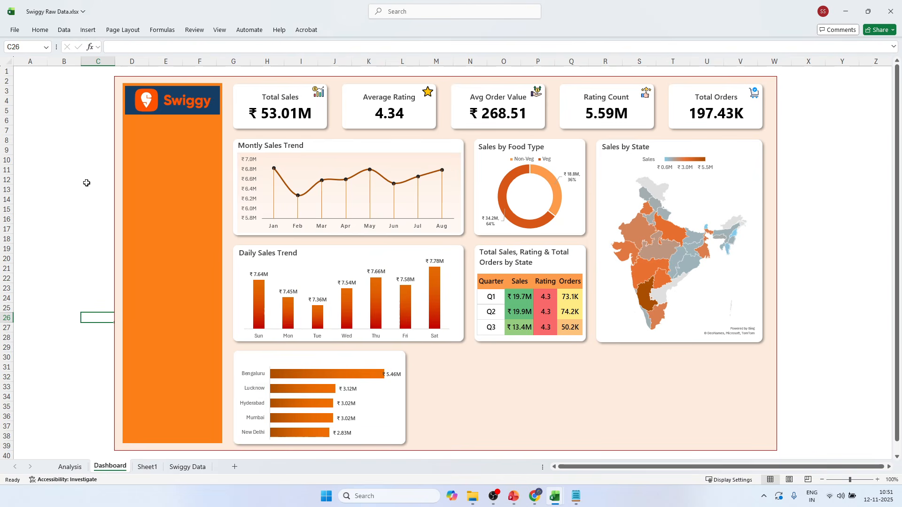
left_click(74, 262)
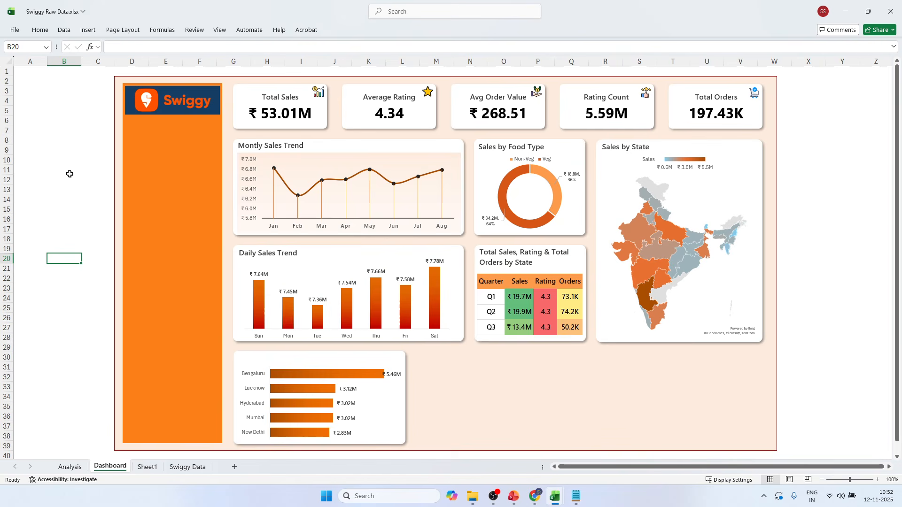
Duplicate the Daily Sales Trend title text box and place the copy above the city bars on their card.
left_click(253, 256)
left_click(243, 253)
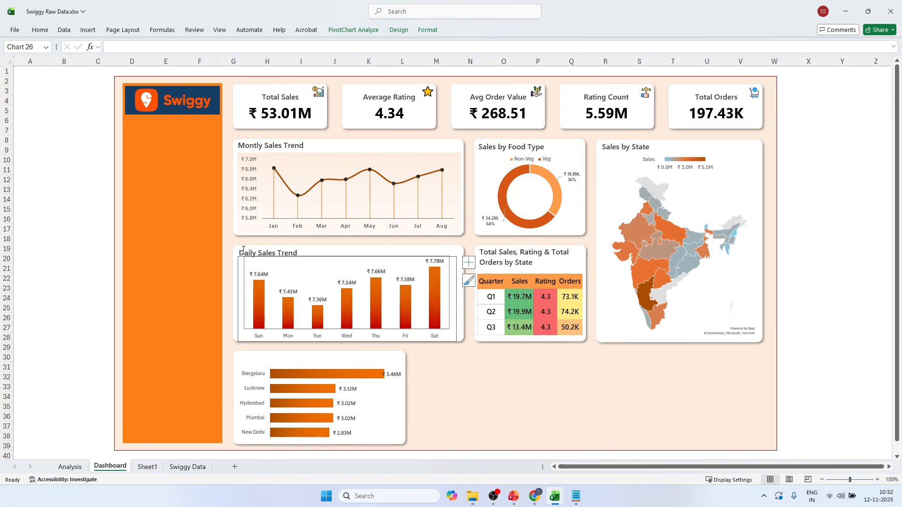
left_click(243, 250)
left_click(255, 247)
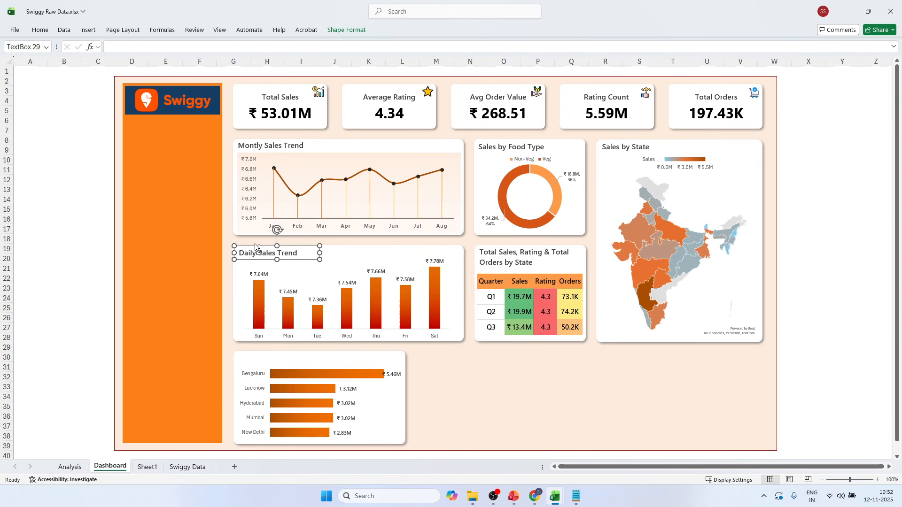
key("ctrl+c")
key("ctrl+v")
left_click_drag(258, 263, 245, 366)
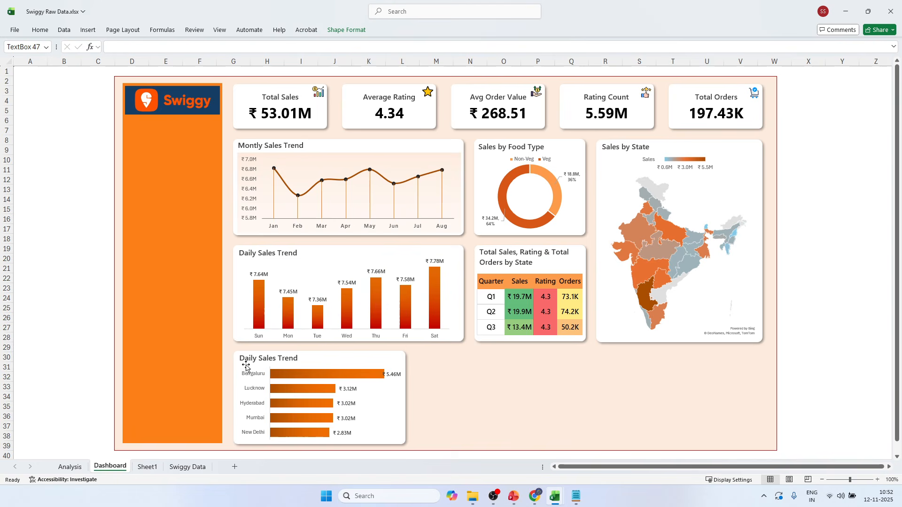
Change the copied title above the city bars to "Top 5 Cities by Sales" and save the workbook.
triple_click(247, 359)
left_click(247, 358)
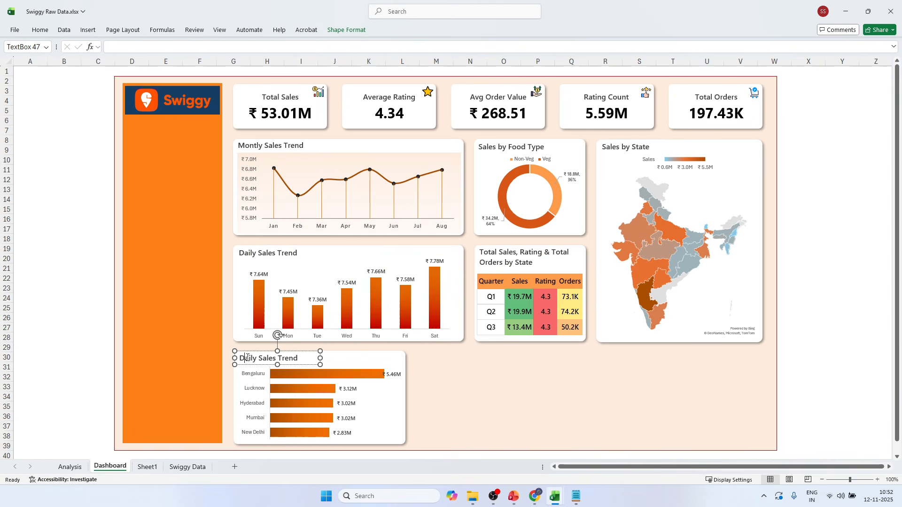
triple_click(247, 358)
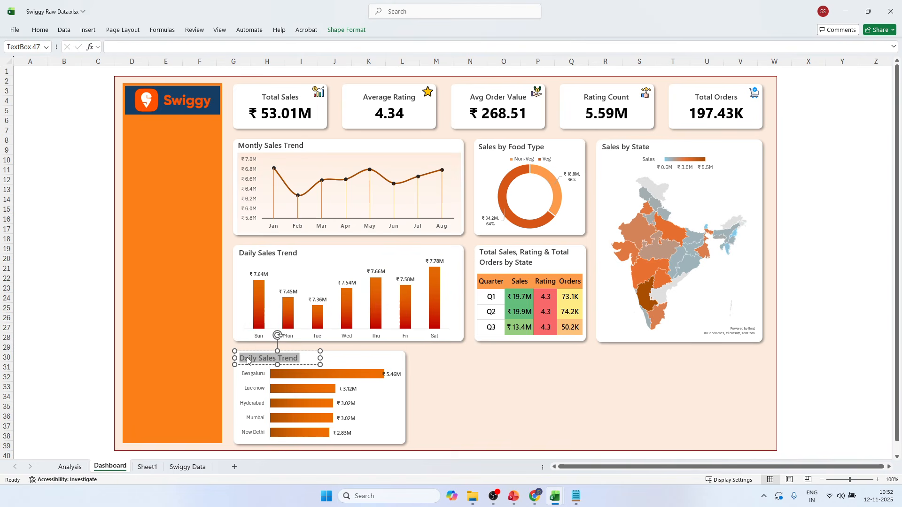
type("Top 5 Cities by Sales")
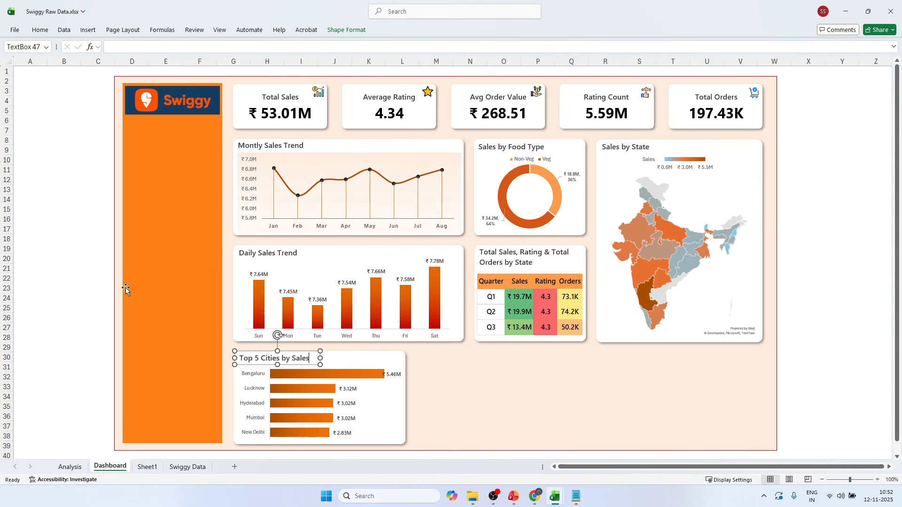
left_click(105, 268)
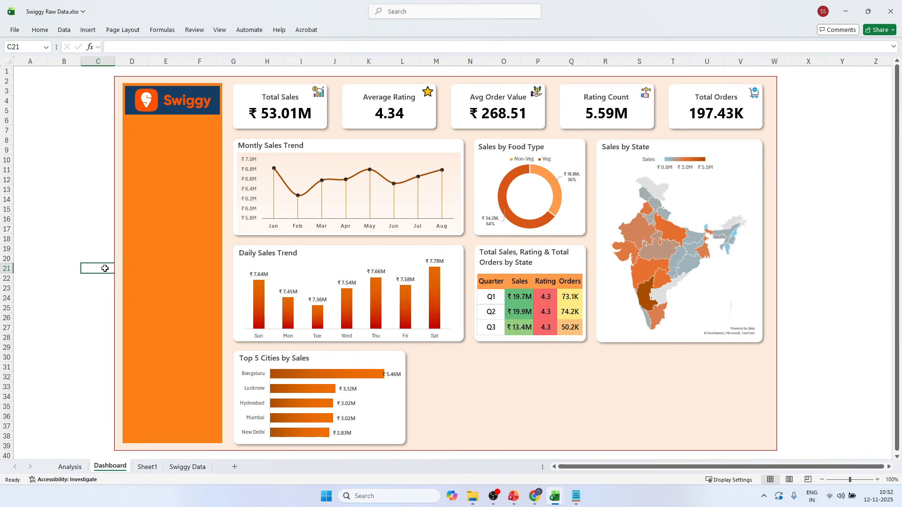
key("ctrl+s")
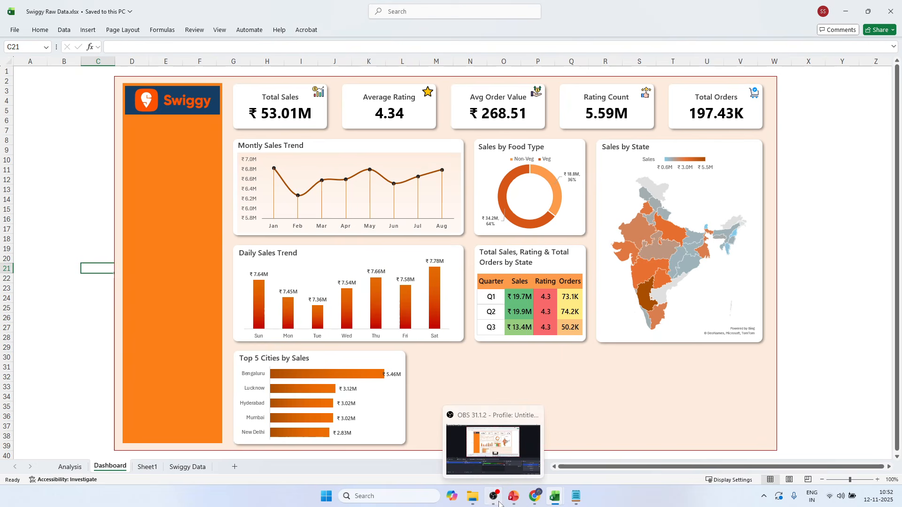
Check the Weekly Trend Analysis requirement on the PowerPoint slide, and return to Excel to view the city pivot table on the Analysis sheet.
left_click(513, 496)
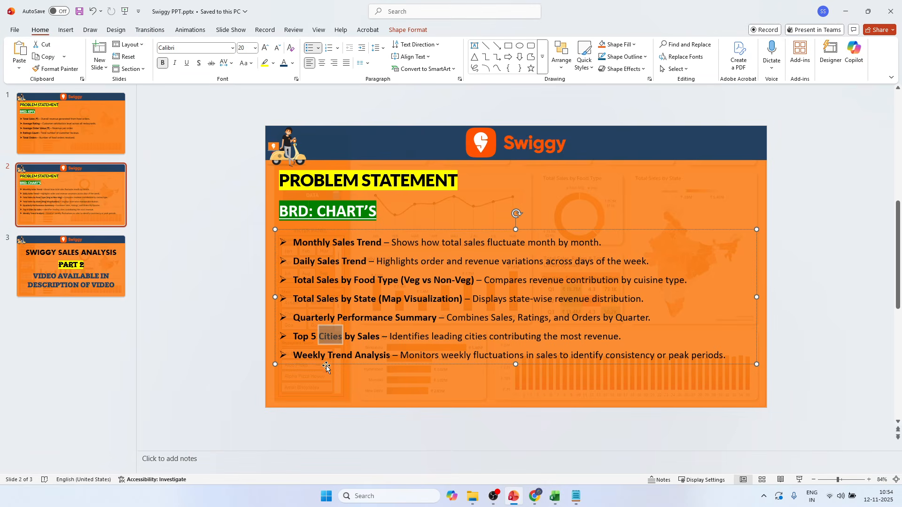
left_click(294, 355)
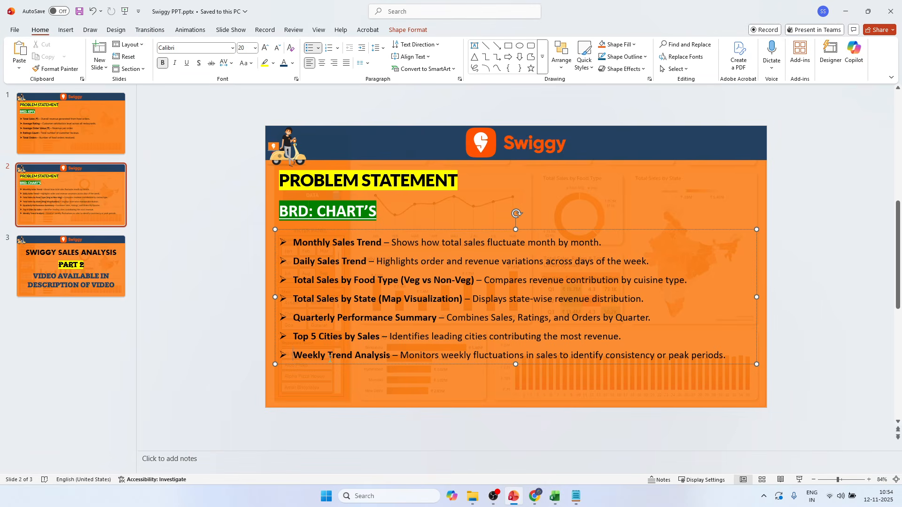
key("alt+Tab")
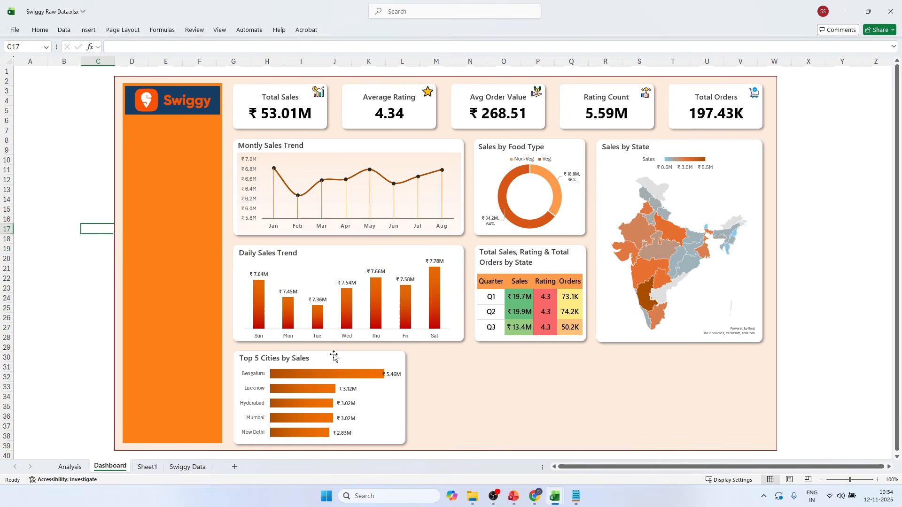
left_click(70, 466)
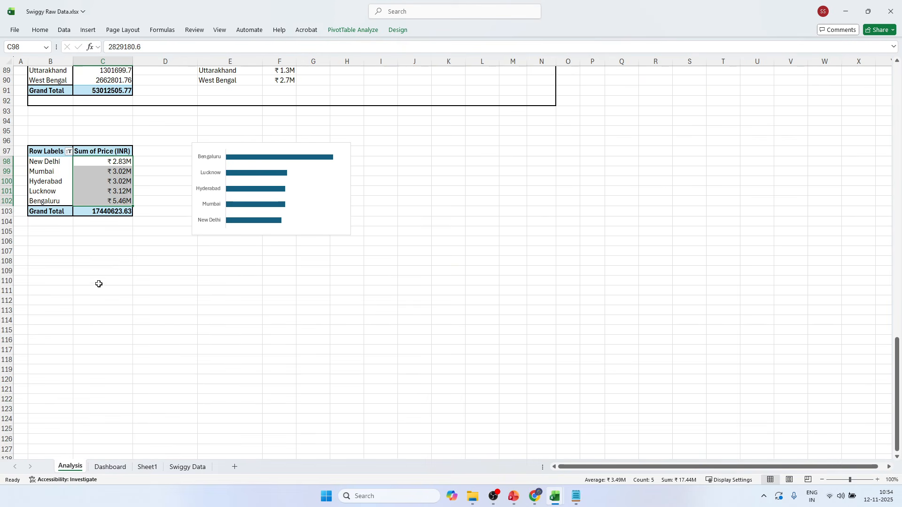
left_click(42, 153)
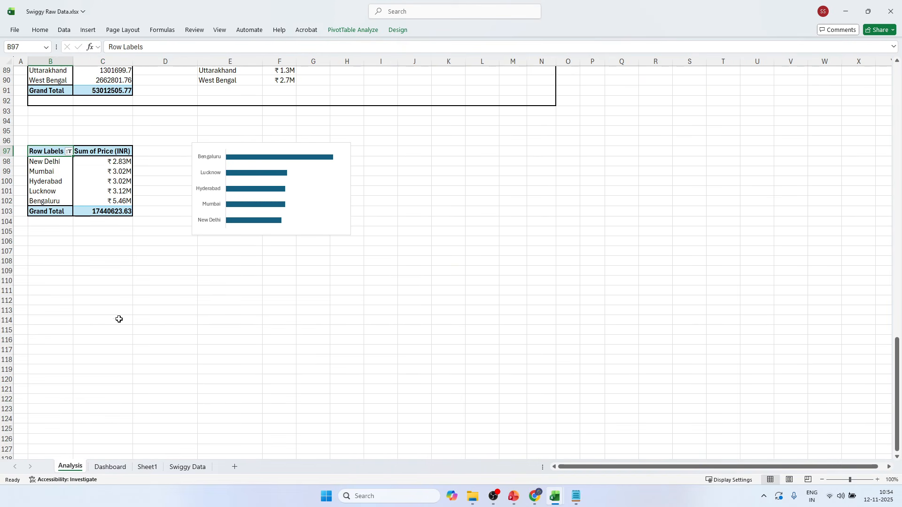
Insert a column before Restaurant Name in the Swiggy Data sheet's table and enter the header Week.
left_click(178, 467)
left_click(309, 92)
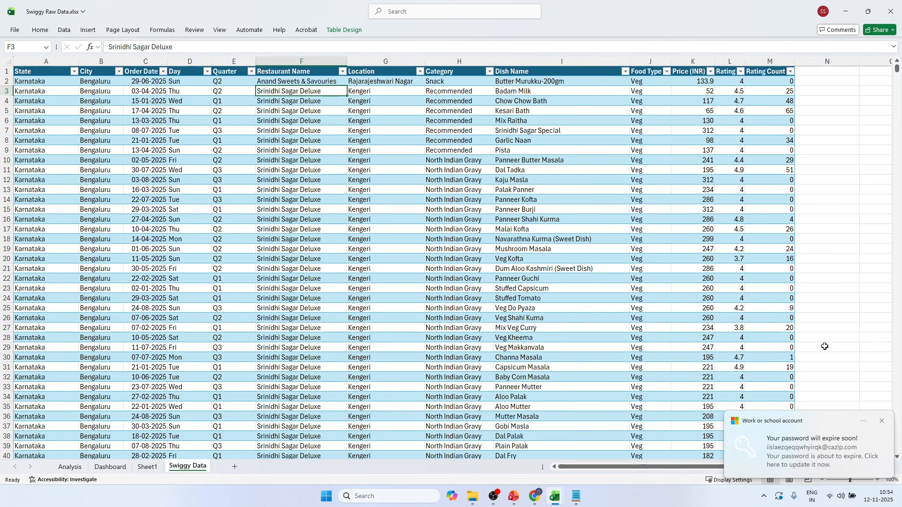
left_click(881, 421)
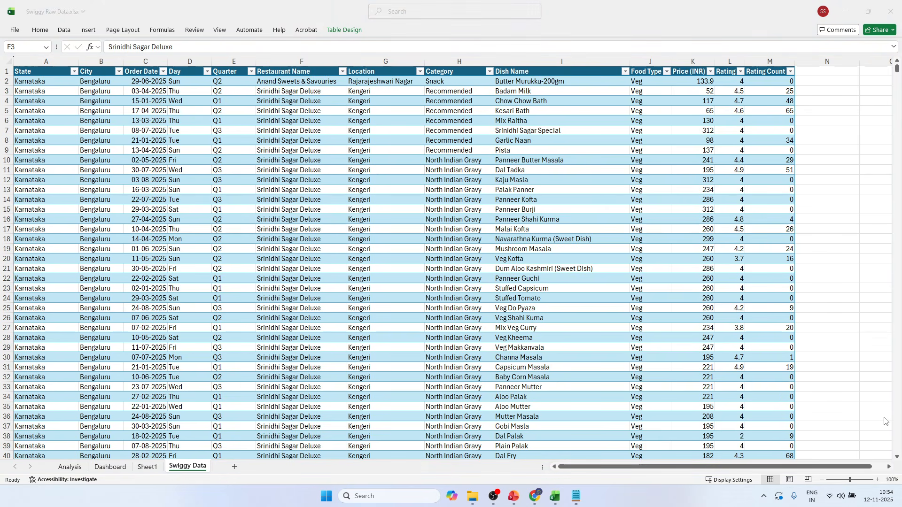
left_click(281, 70)
right_click(282, 68)
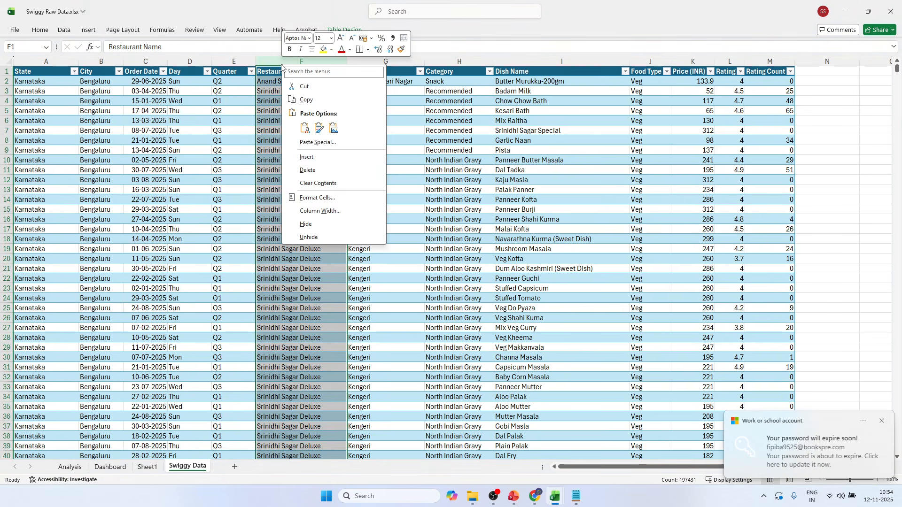
left_click(311, 159)
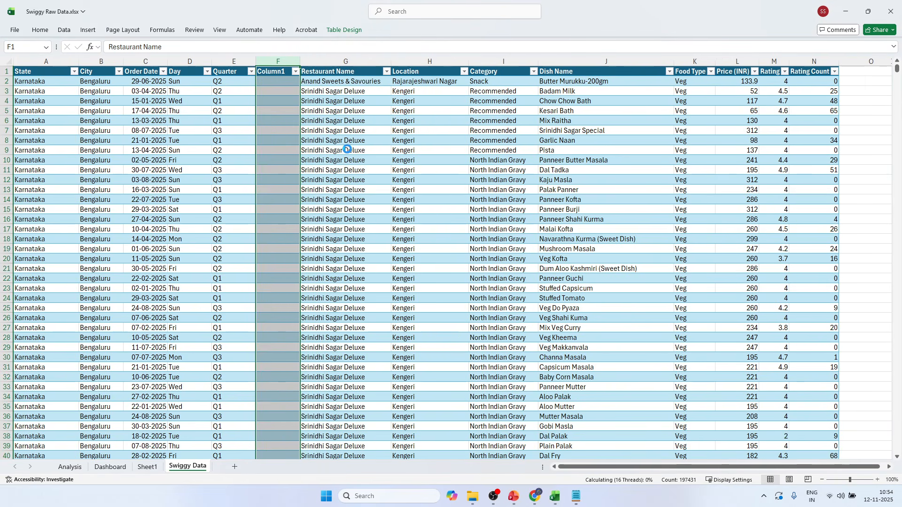
left_click(276, 72)
type("We")
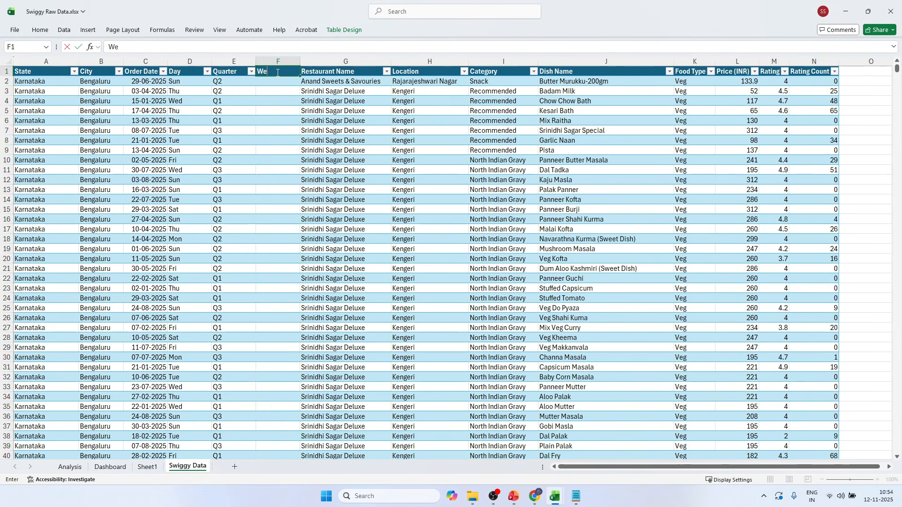
type("ek")
Fill the Week column with the formula =WEEKNUM([@[Order Date]]).
left_click(291, 80)
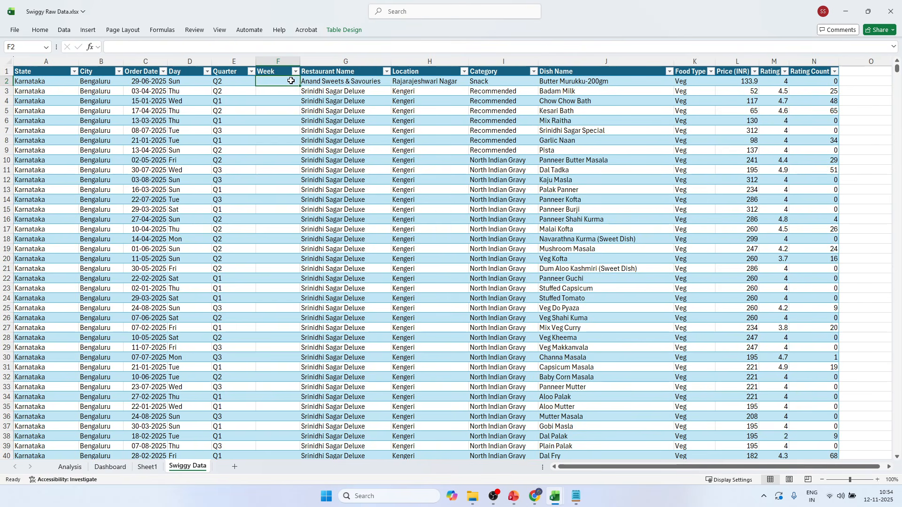
type("=wee")
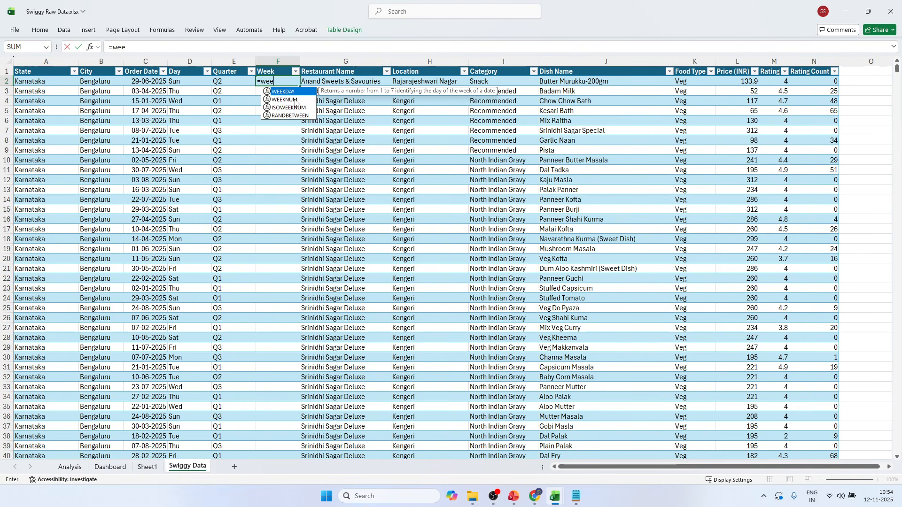
left_click(296, 100)
double_click(295, 100)
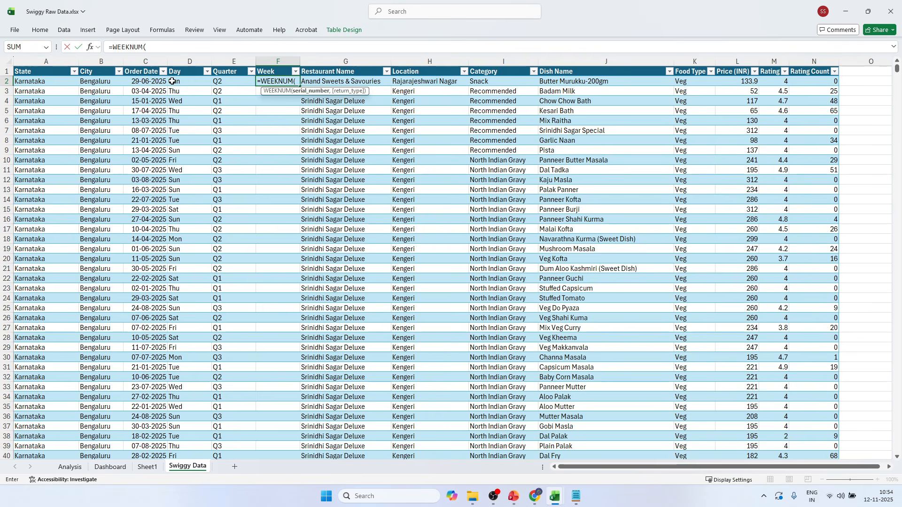
left_click(141, 82)
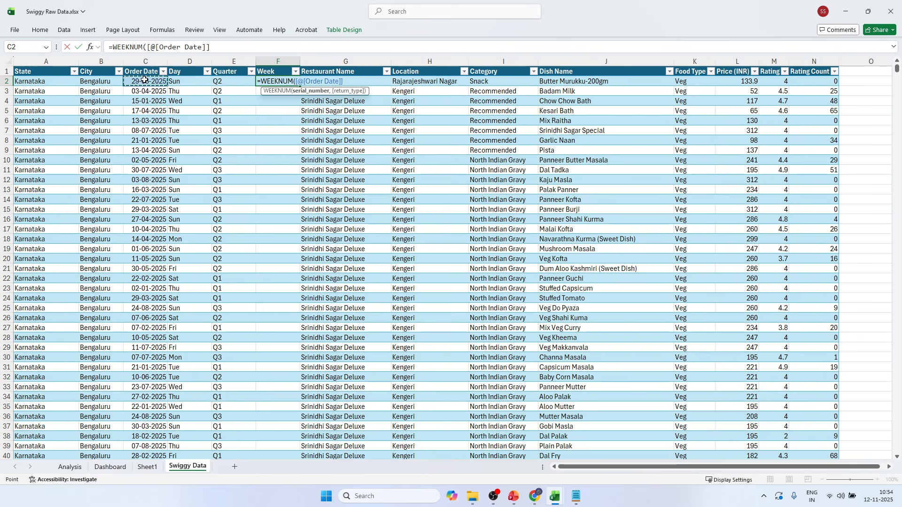
key("Return")
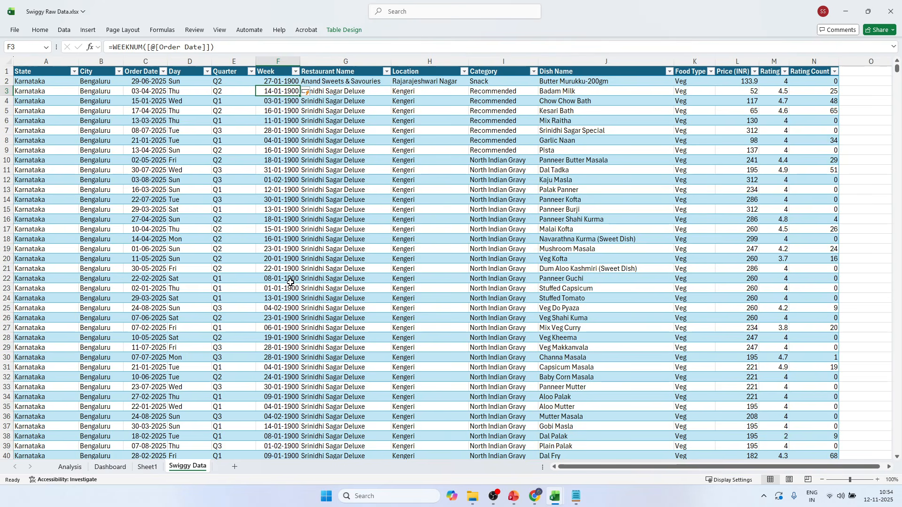
Format the first cell of the Week column as a Number with 0 decimal places.
left_click(277, 84)
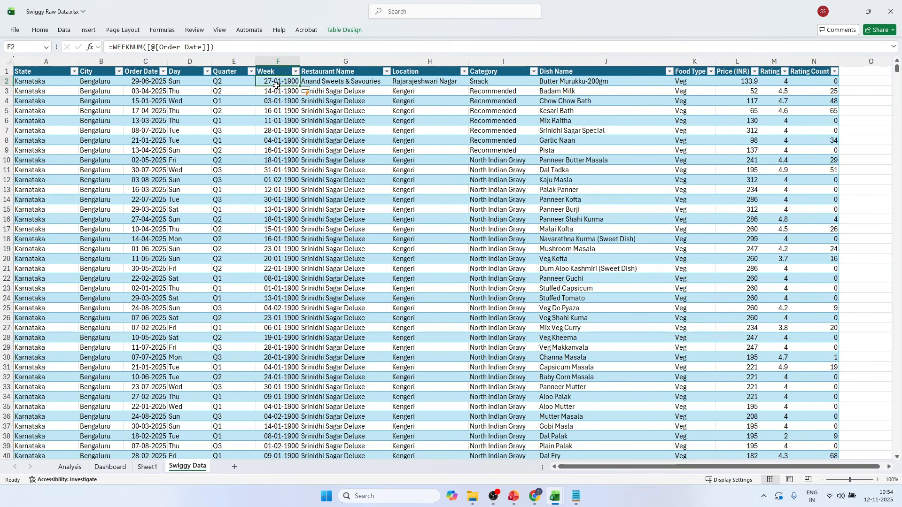
left_click(279, 138)
left_click(276, 85)
left_click_drag(277, 82, 278, 193)
left_click(277, 83)
key("ctrl+1")
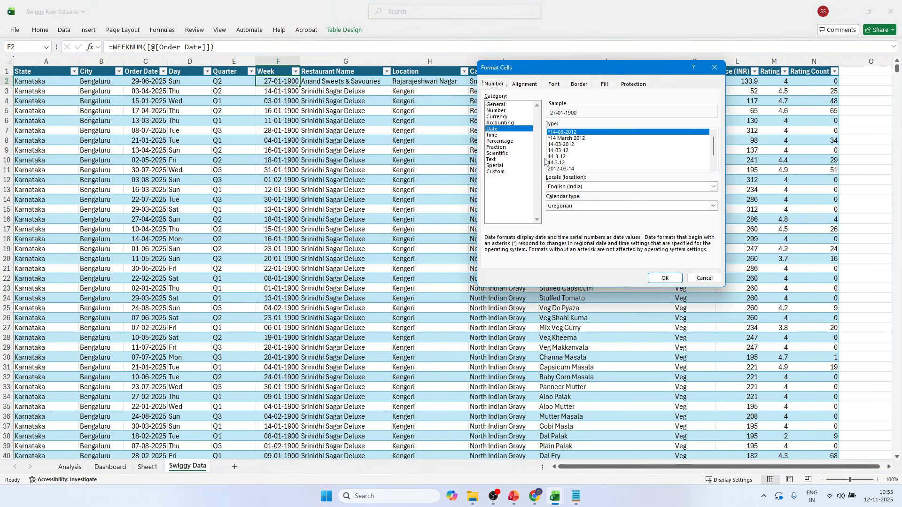
left_click(503, 173)
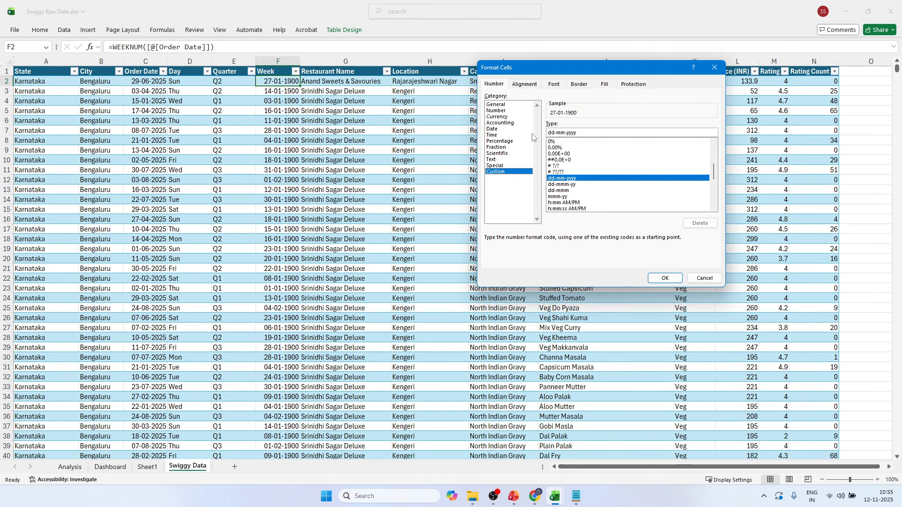
left_click(496, 111)
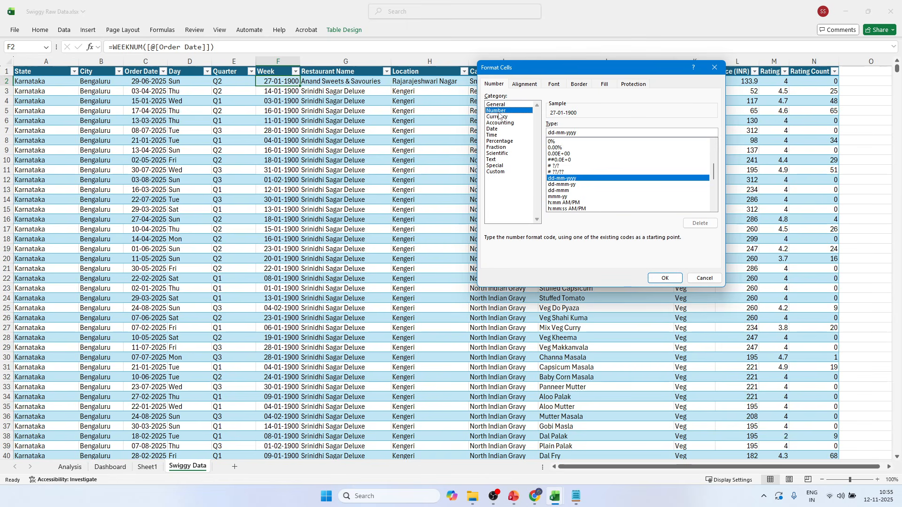
left_click(610, 127)
left_click(609, 126)
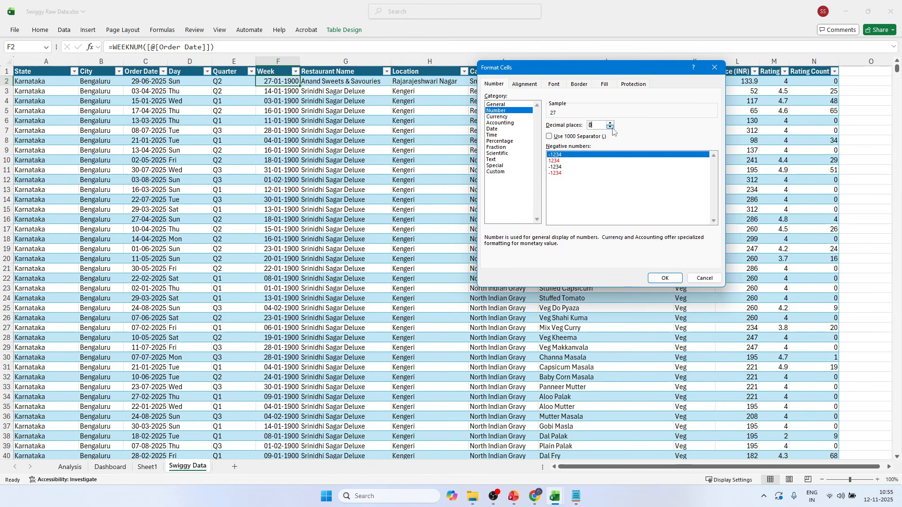
left_click(674, 279)
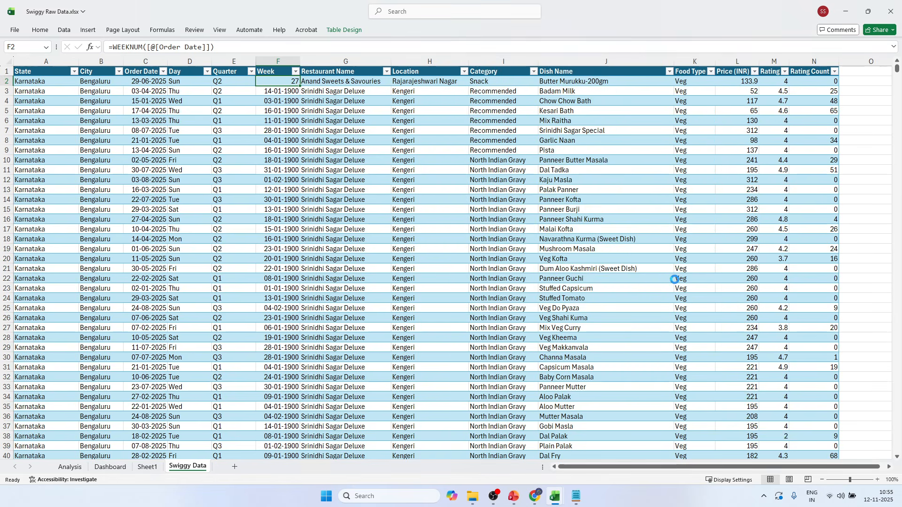
Fill the first Week cell's formula and number format down the entire table column.
double_click(297, 84)
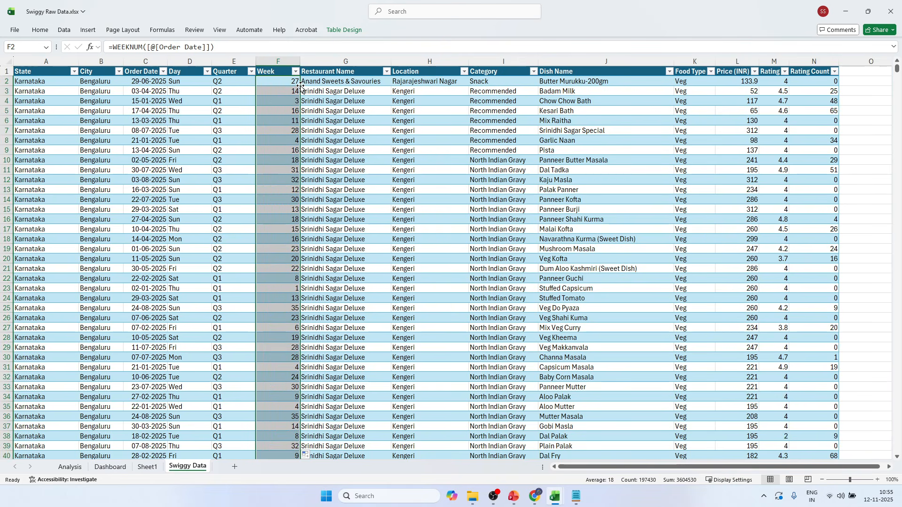
left_click(282, 112)
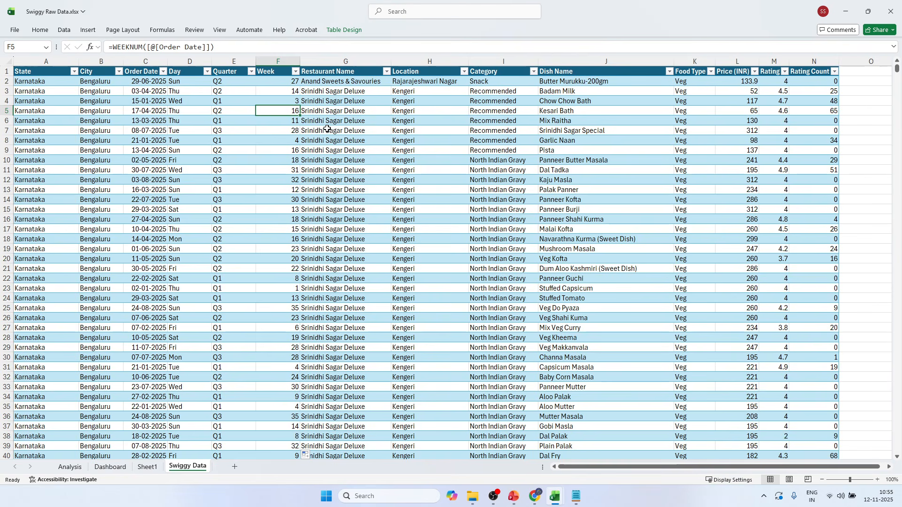
scroll(288, 287, "down", 6)
scroll(288, 288, "up", 6)
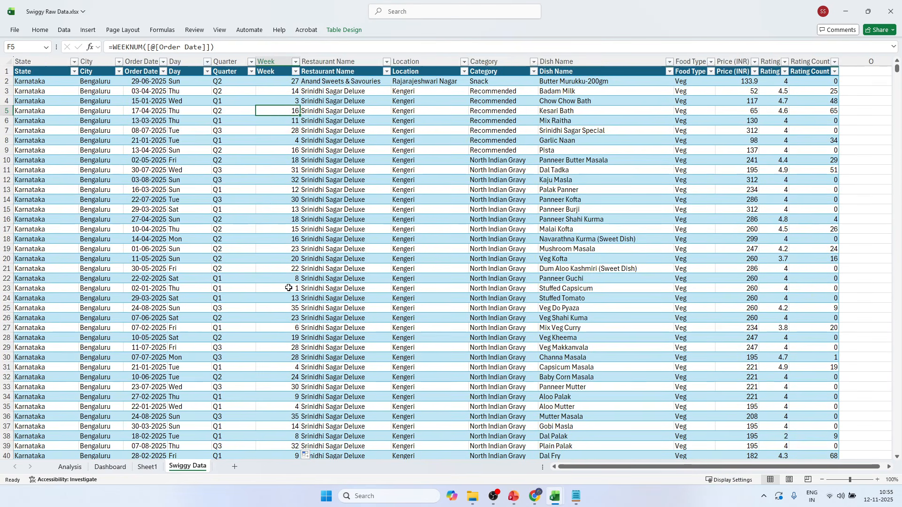
left_click(350, 108)
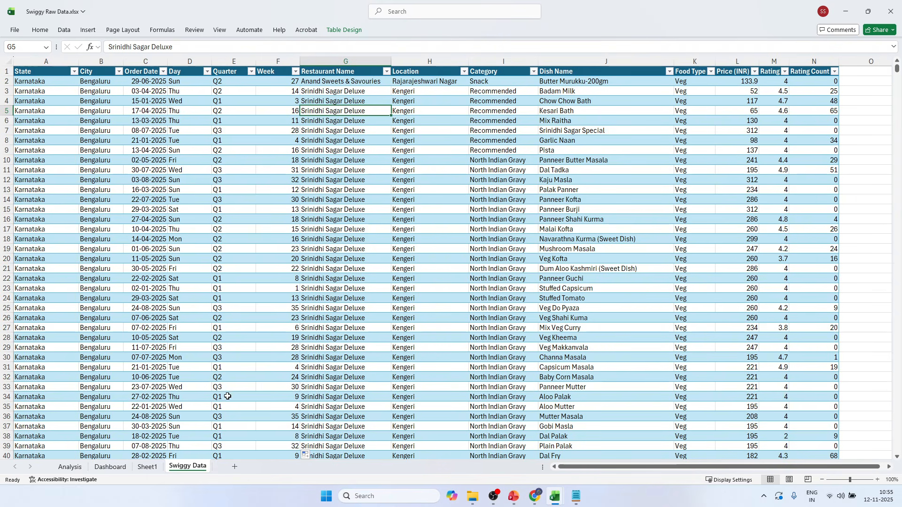
On the Analysis sheet, fill B96:C96 above the city pivot table yellow, merge and center it, and enlarge its font.
left_click(77, 470)
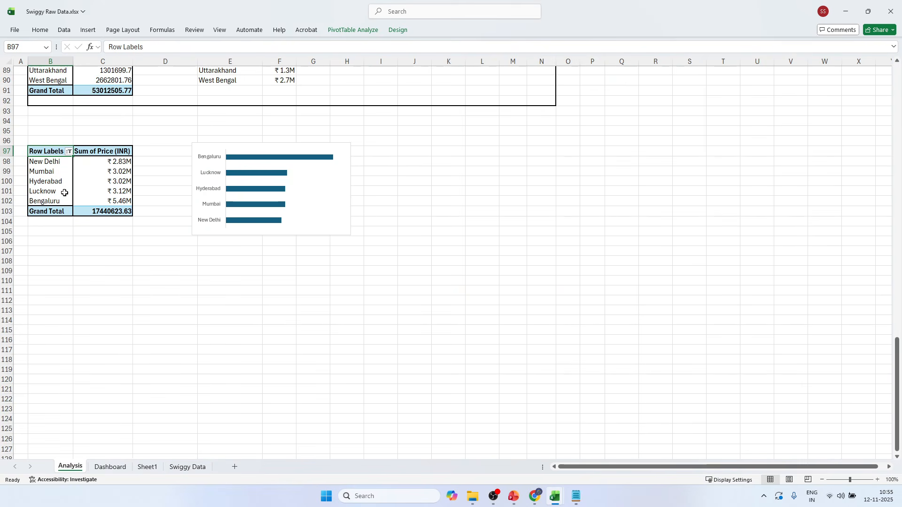
left_click_drag(45, 141, 104, 143)
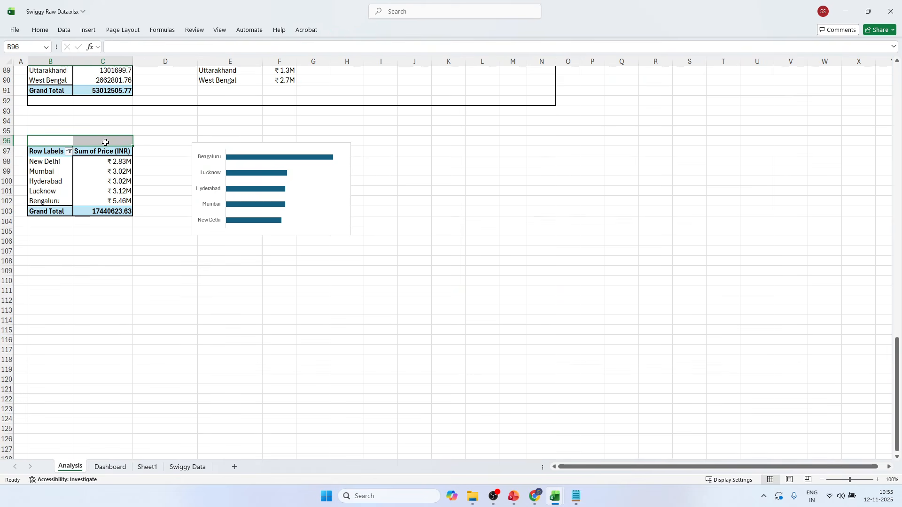
left_click(41, 31)
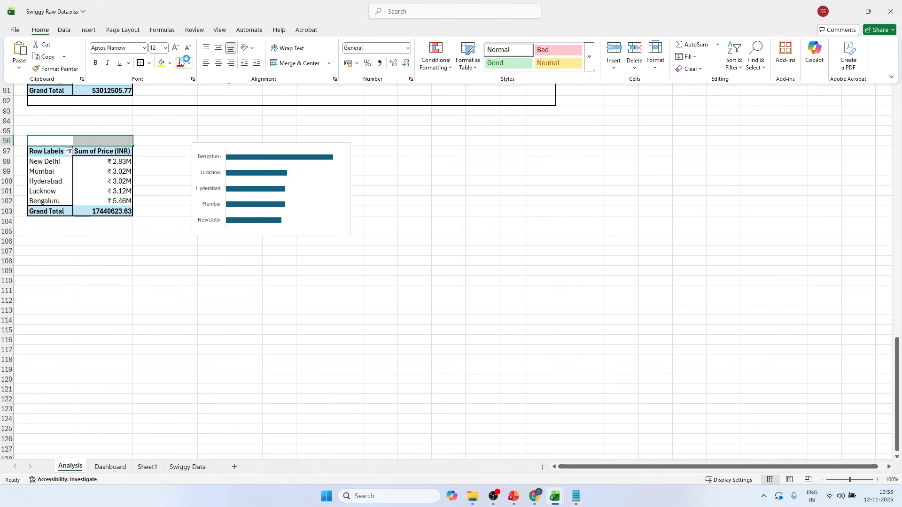
left_click(163, 63)
left_click(298, 63)
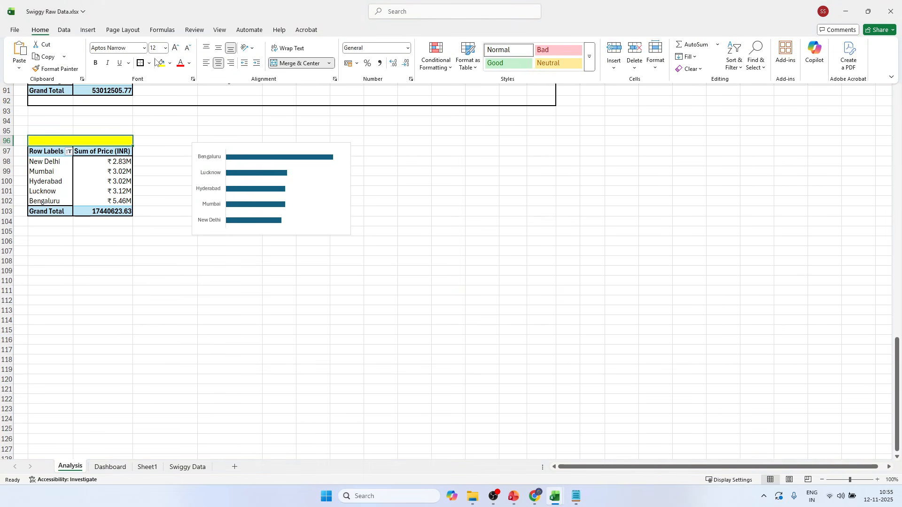
left_click(175, 49)
Add an outside border around B95:H106, enclosing the city pivot table and its bar chart.
left_click_drag(37, 130, 348, 241)
left_click(64, 30)
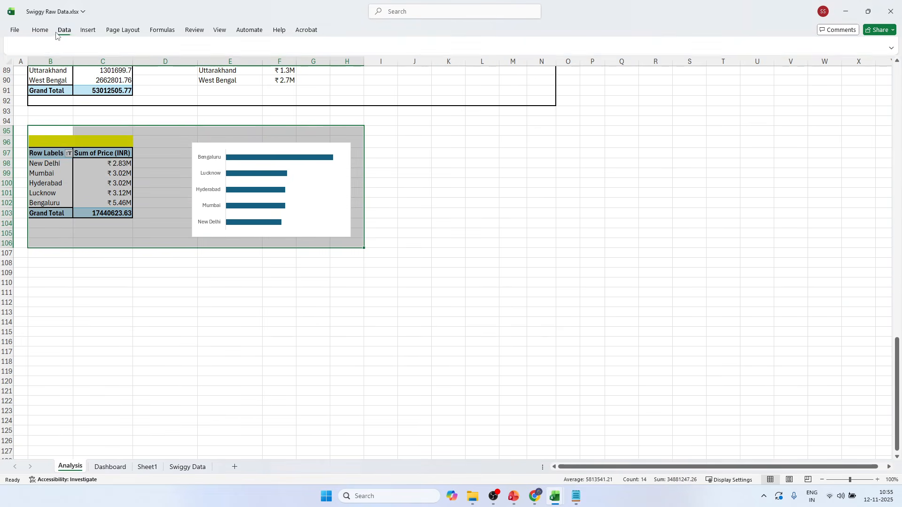
left_click(45, 33)
left_click(140, 63)
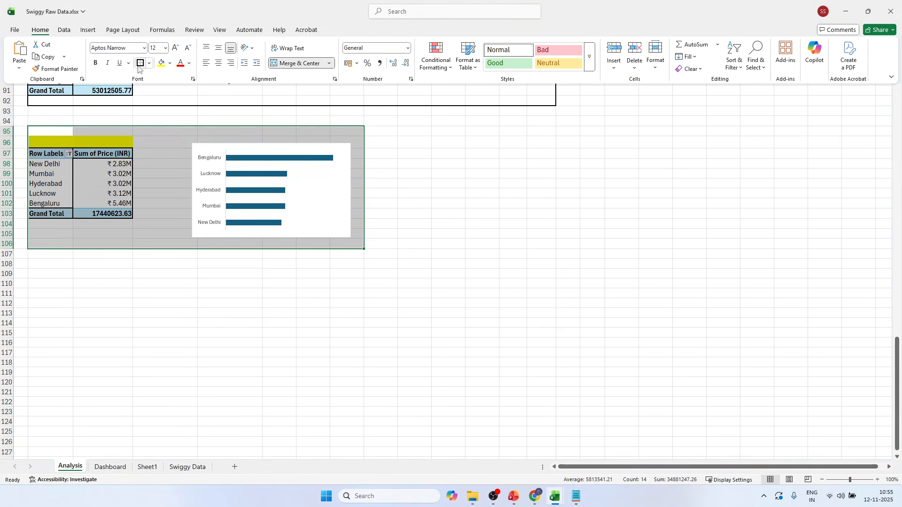
Enter the bold title "Top 5 Cities by sale" in the merged yellow cell above the city pivot table.
left_click(54, 140)
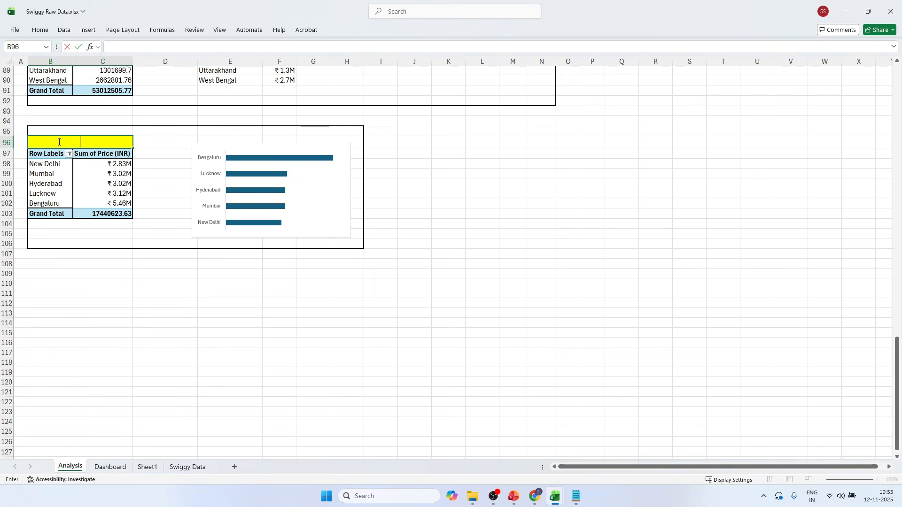
type("Top")
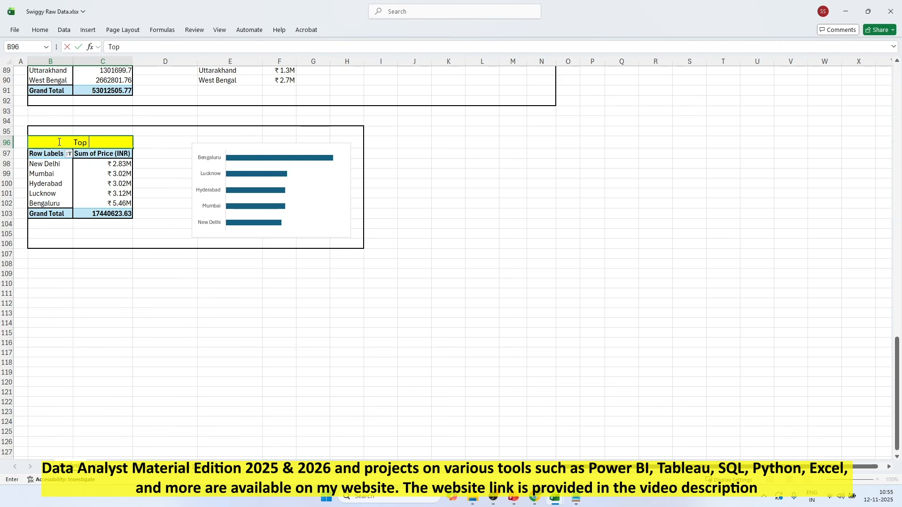
type(" 5 Cities by sale")
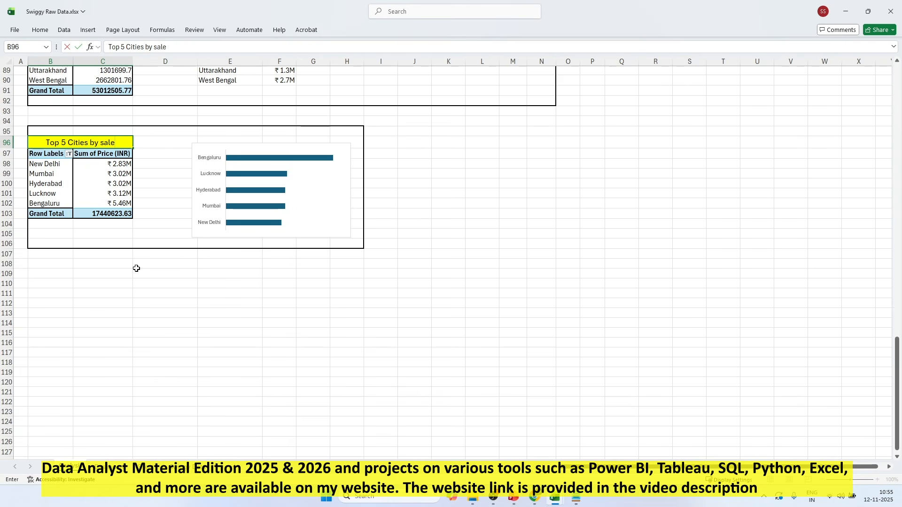
left_click(135, 266)
left_click(74, 141)
key("ctrl+b")
left_click(123, 262)
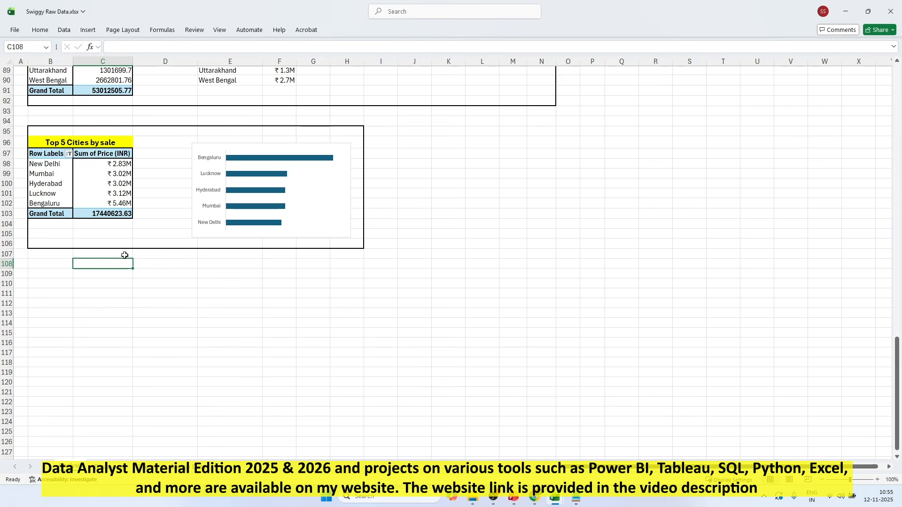
Copy the day-wise sales pivot table from B37 and paste it at B111 below the city section.
left_click(125, 292)
scroll(95, 233, "down", 2)
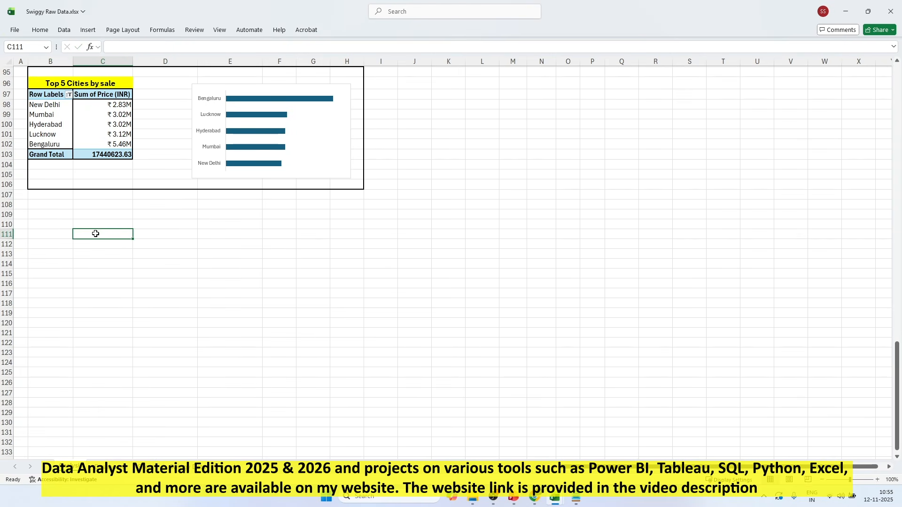
left_click(50, 95)
scroll(116, 150, "up", 14)
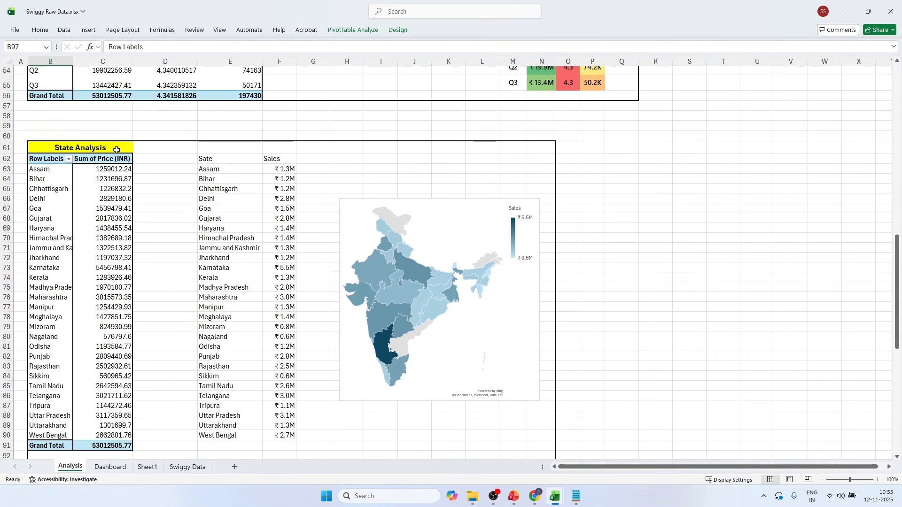
scroll(117, 149, "up", 8)
left_click_drag(42, 146, 117, 230)
key("ctrl+c")
scroll(116, 230, "down", 20)
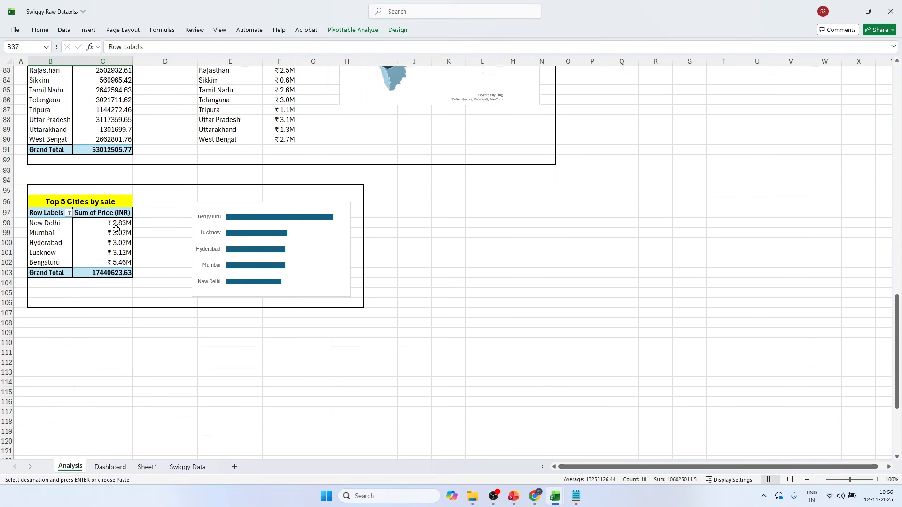
left_click(61, 267)
key("ctrl+v")
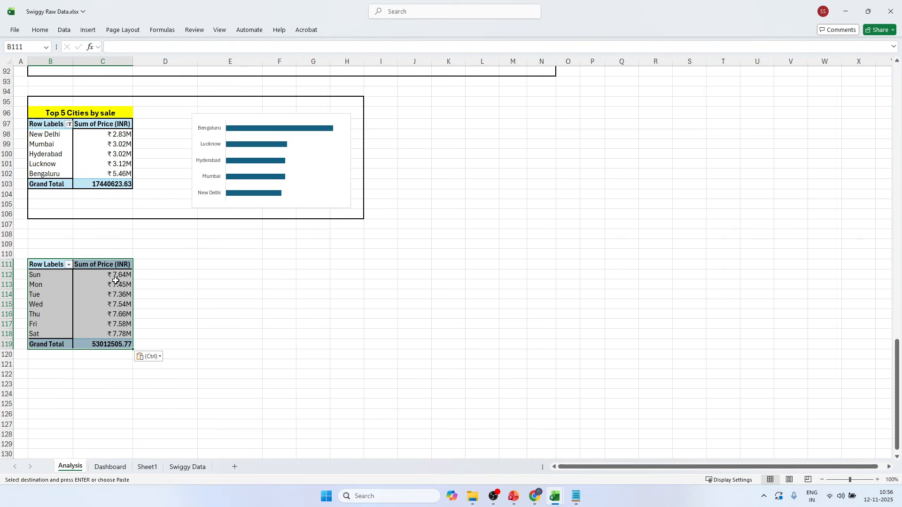
Show the field list for the pasted pivot table and remove the Day field from it.
left_click(100, 295)
left_click(62, 287)
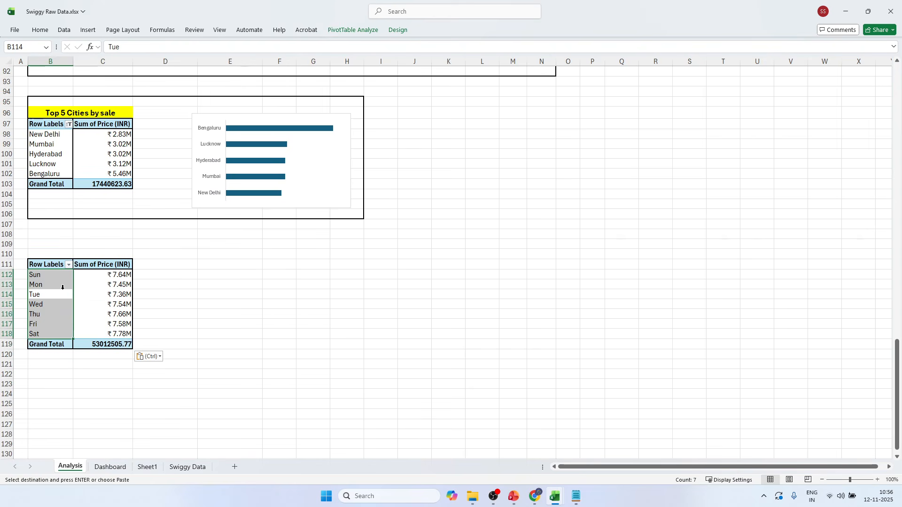
left_click(88, 307)
left_click(353, 29)
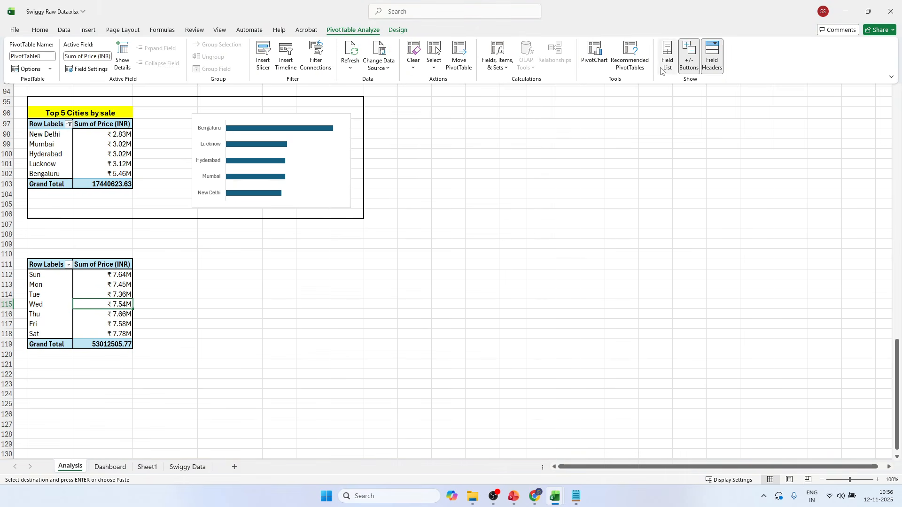
left_click(662, 68)
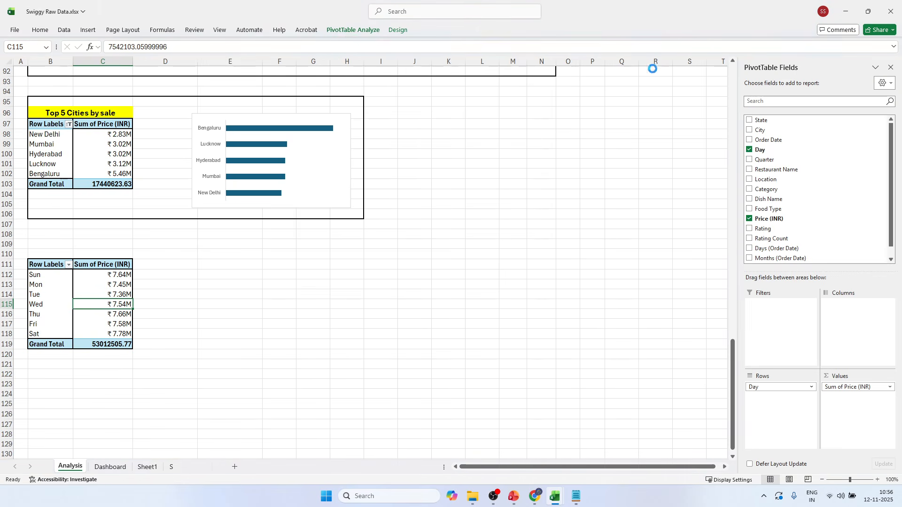
left_click(749, 149)
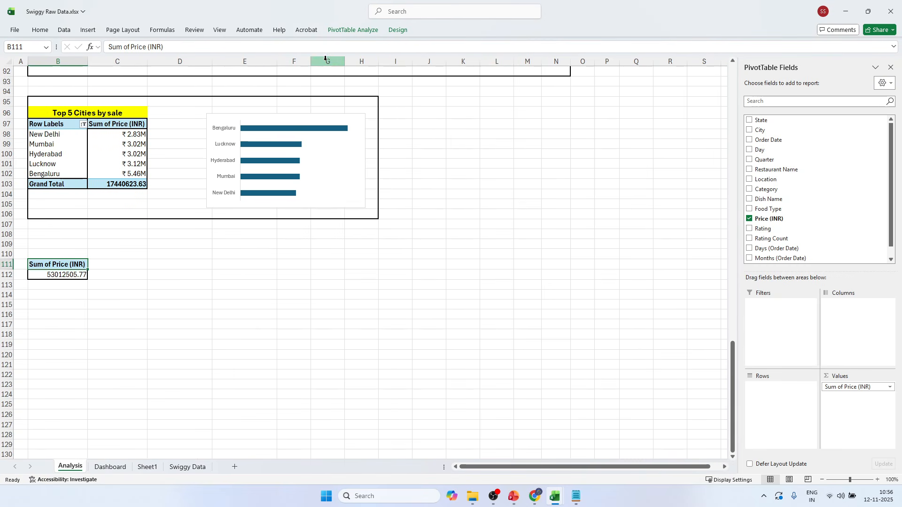
Refresh the pasted pivot table, add the Week field to Rows, and review the weekly sales rows.
left_click(353, 33)
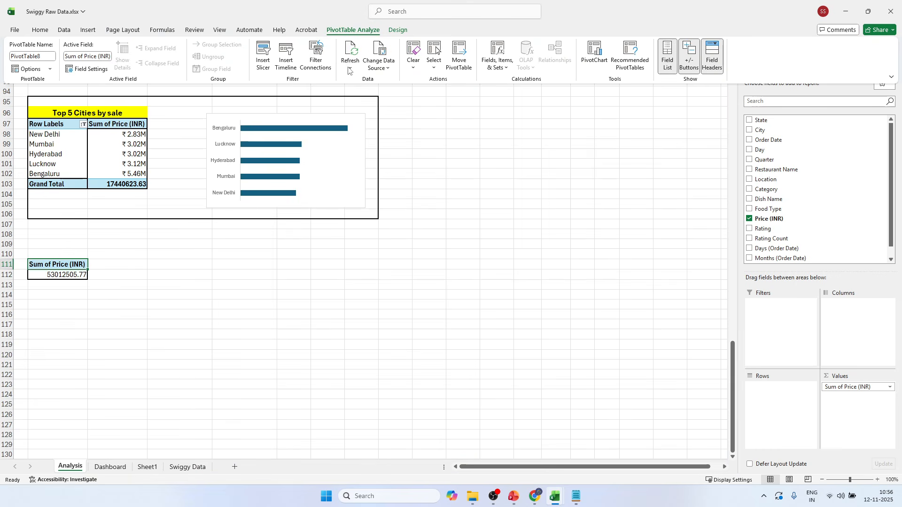
left_click(351, 53)
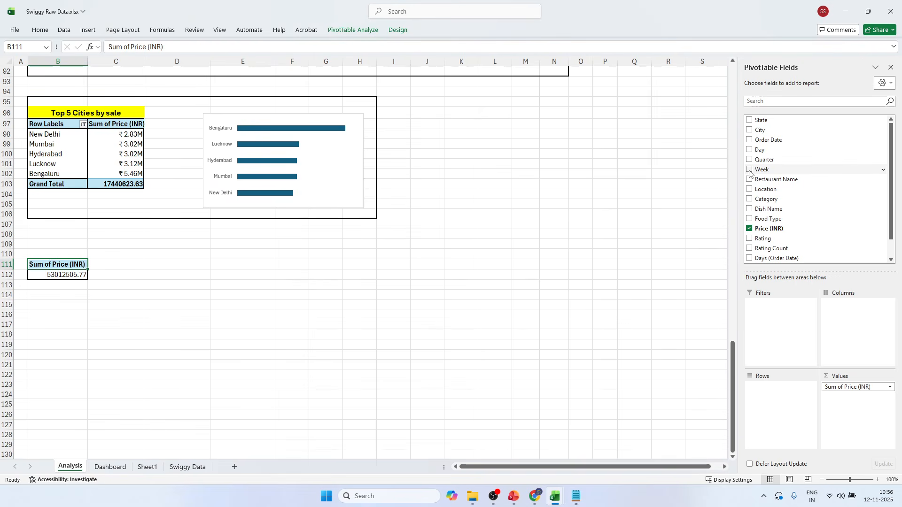
left_click(749, 169)
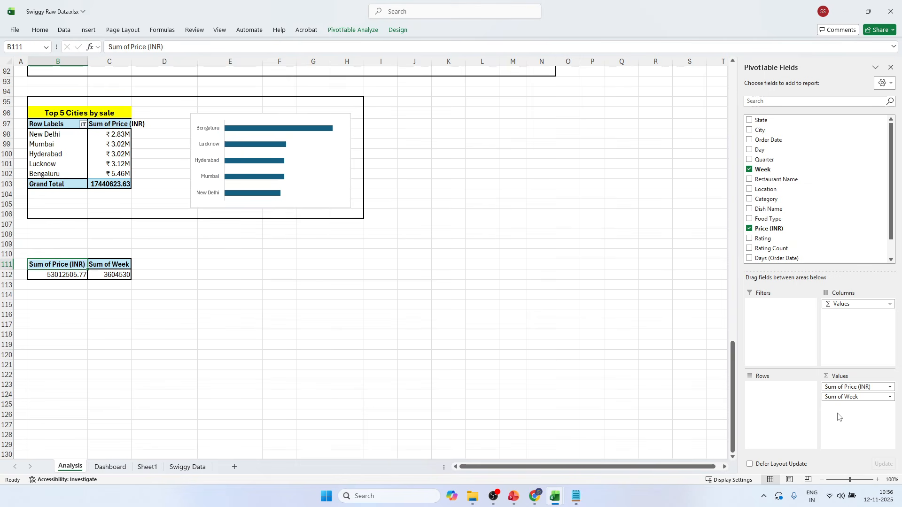
left_click_drag(852, 396, 783, 407)
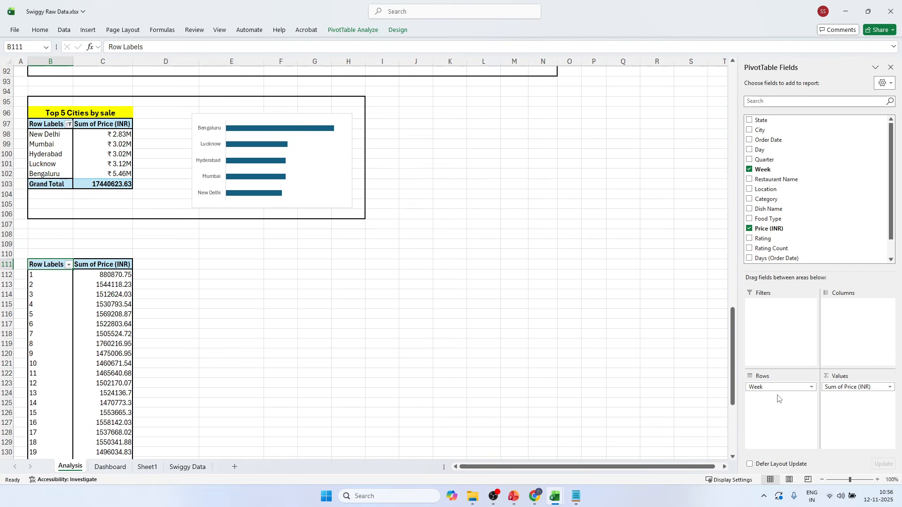
scroll(103, 399, "down", 10)
scroll(126, 371, "up", 6)
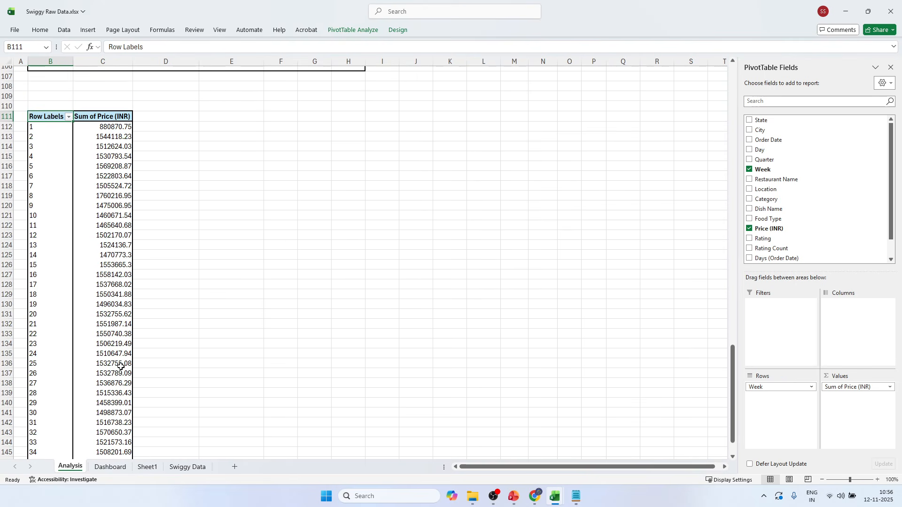
scroll(121, 366, "down", 2)
scroll(96, 198, "up", 3)
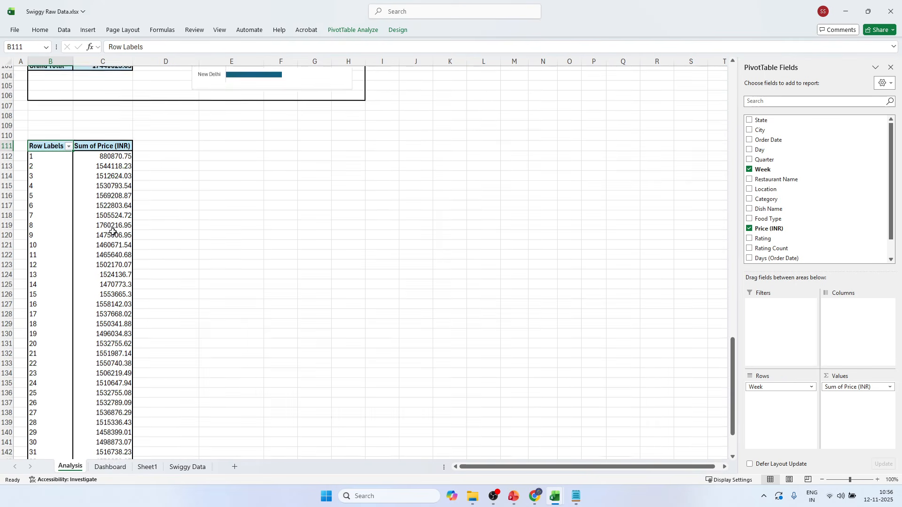
scroll(113, 230, "down", 3)
scroll(113, 230, "up", 1)
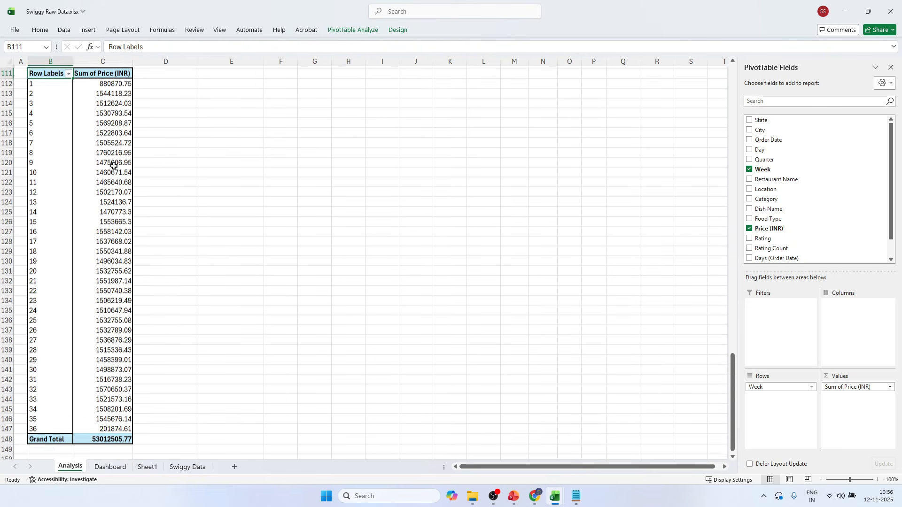
Format the weekly sales values in C112:C147 with the custom number format ₹ 0.00,,"M".
left_click_drag(114, 97, 112, 442)
key("ctrl+1")
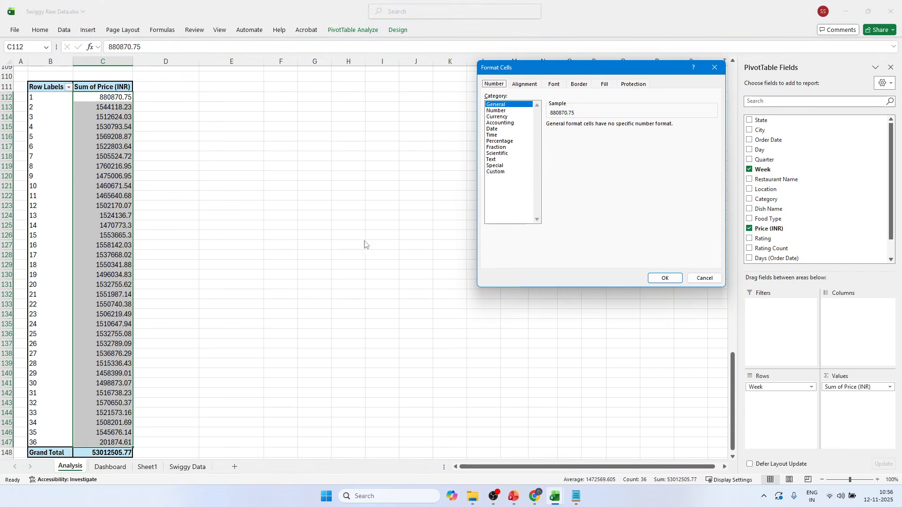
left_click(501, 172)
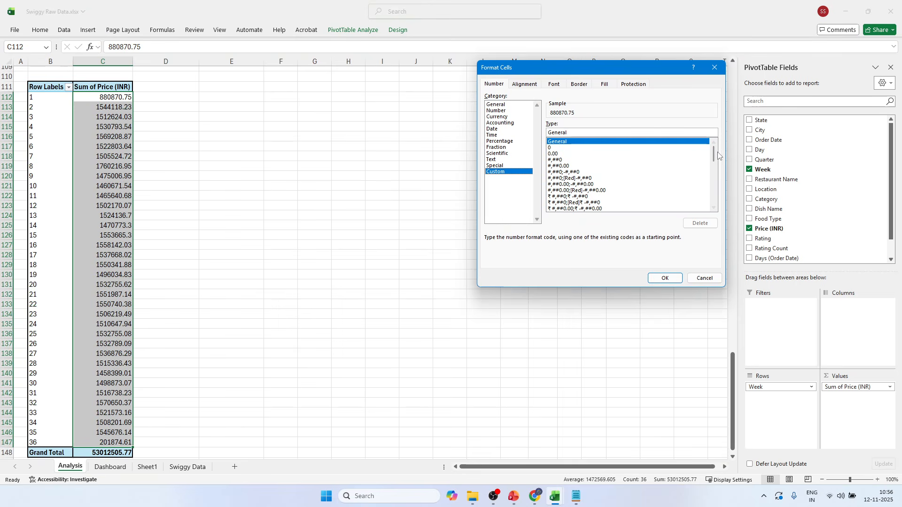
left_click_drag(714, 150, 716, 203)
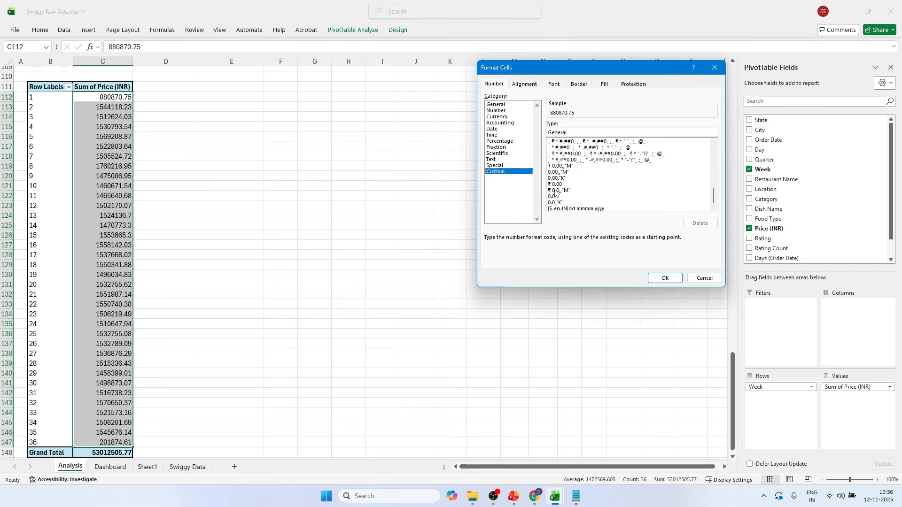
left_click(560, 166)
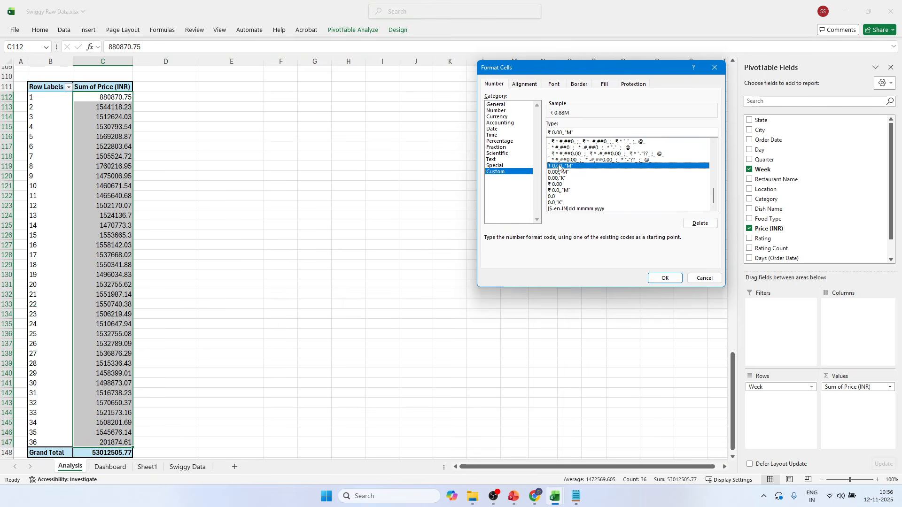
left_click(672, 277)
left_click(230, 216)
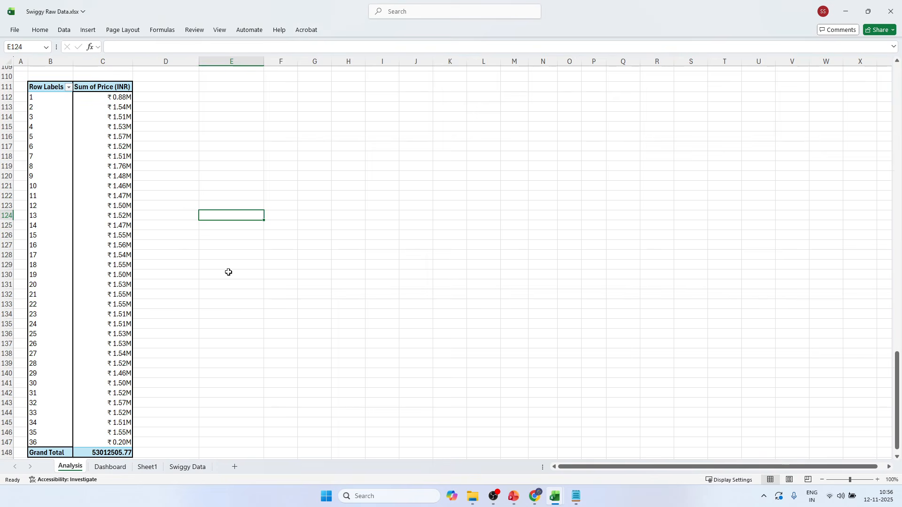
Insert a clustered column PivotChart from the weekly sales pivot table and widen it beside the table.
left_click(113, 216)
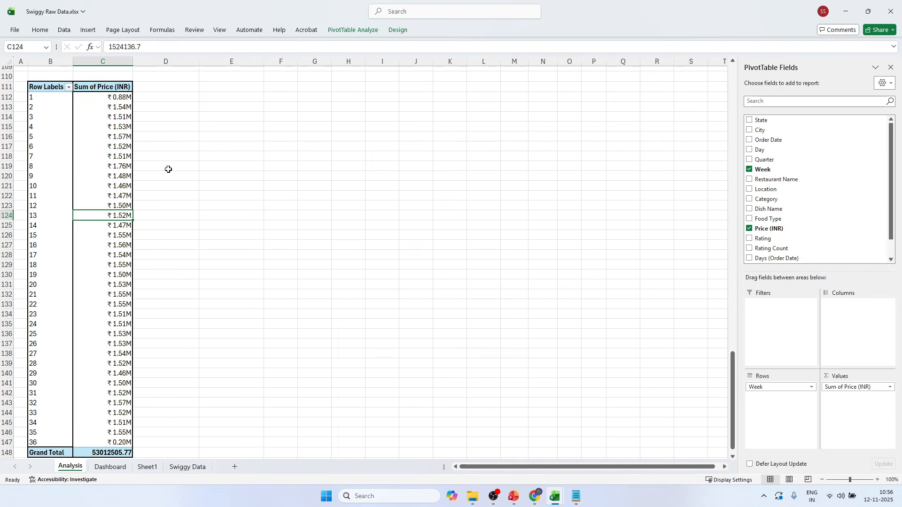
left_click(365, 31)
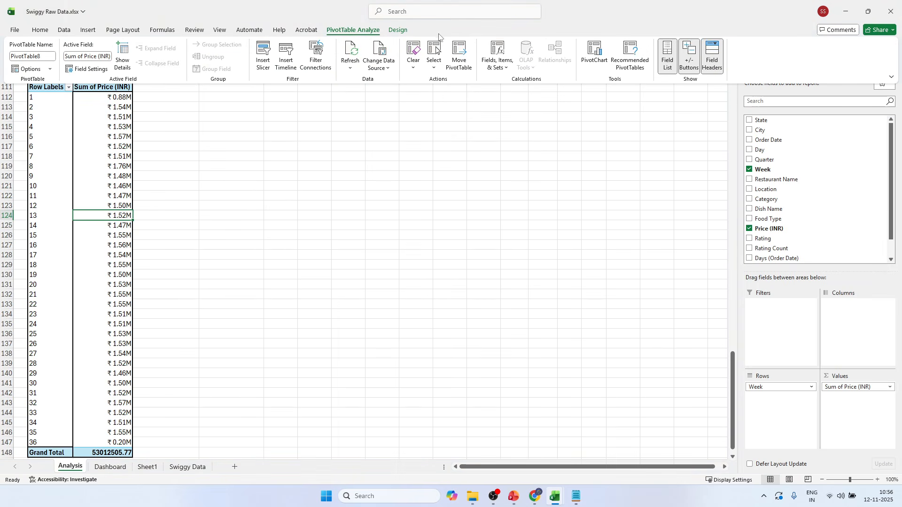
left_click(605, 62)
mouse_move(446, 219)
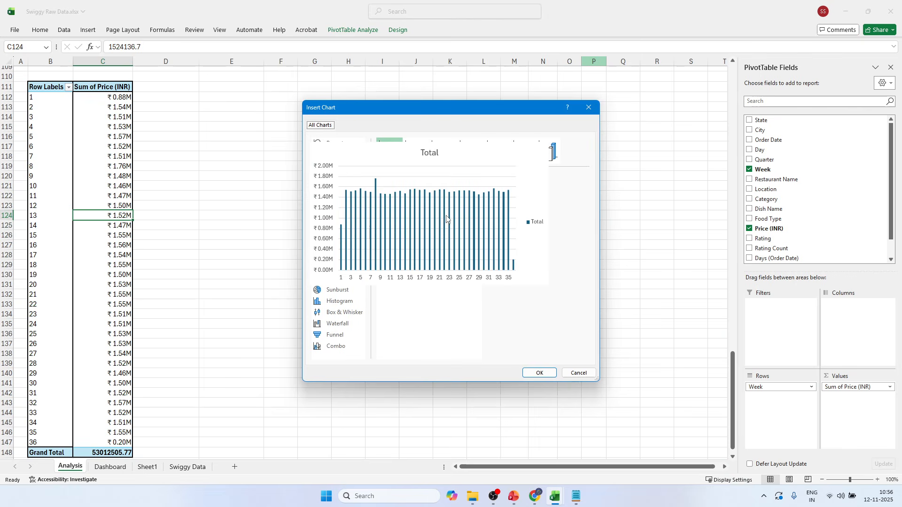
left_click(539, 373)
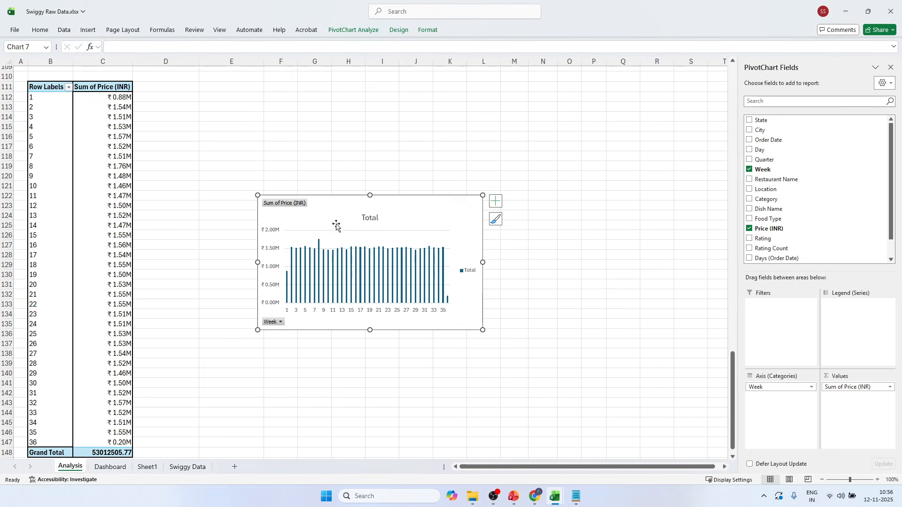
left_click_drag(370, 195, 370, 250)
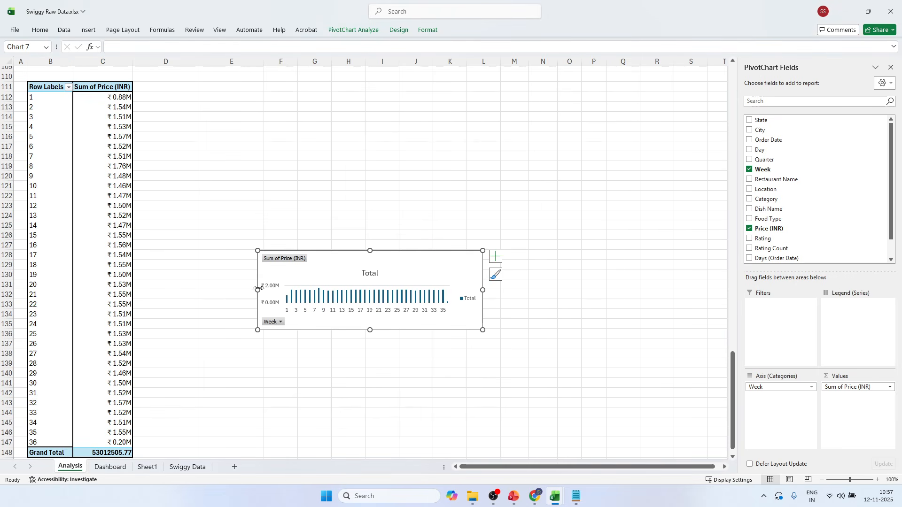
left_click_drag(257, 290, 203, 288)
left_click_drag(343, 250, 343, 199)
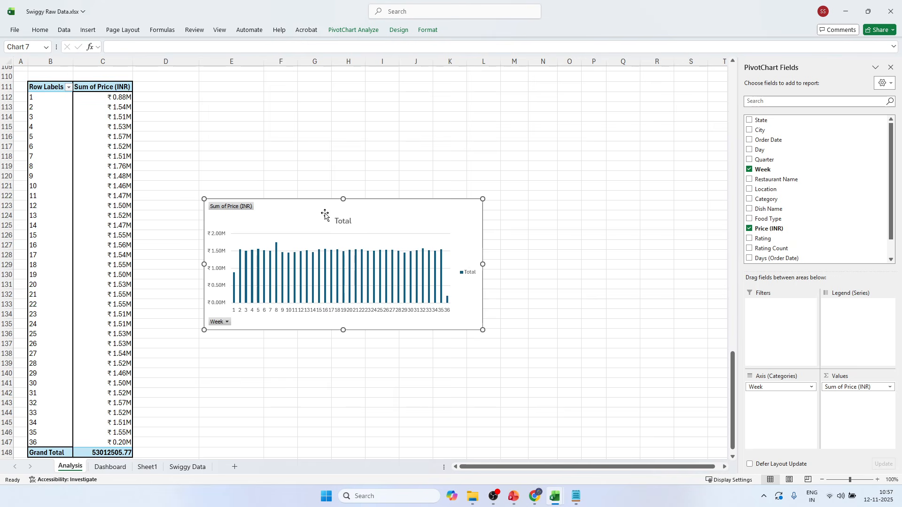
Hide all field buttons on the weekly chart and delete its legend, gridlines and title.
right_click(237, 209)
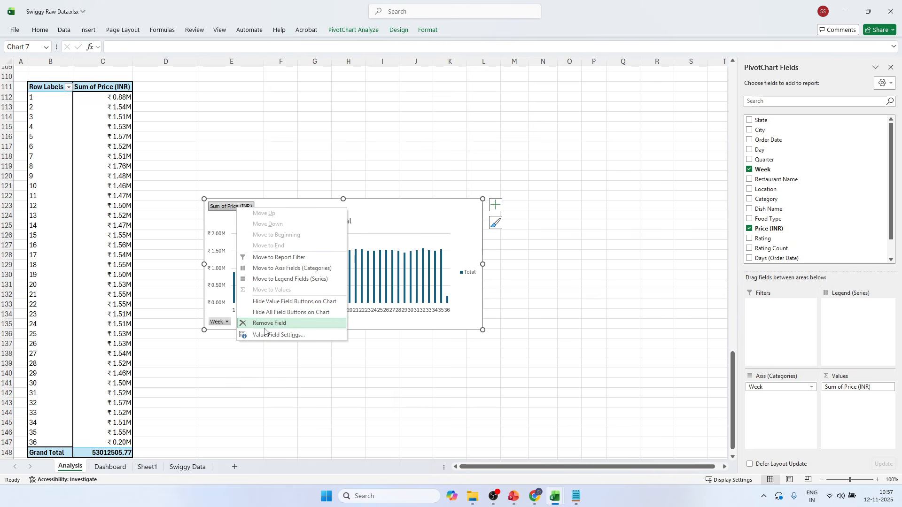
left_click(270, 312)
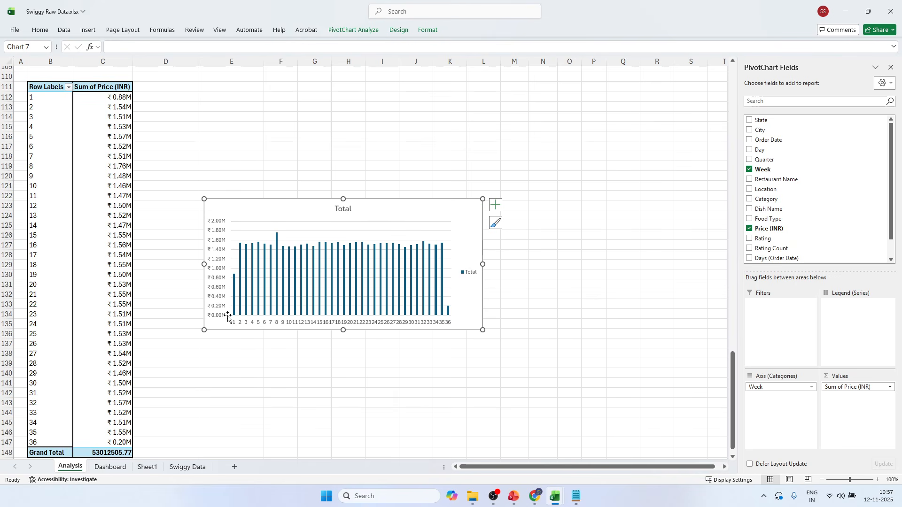
left_click(471, 274)
key("Delete")
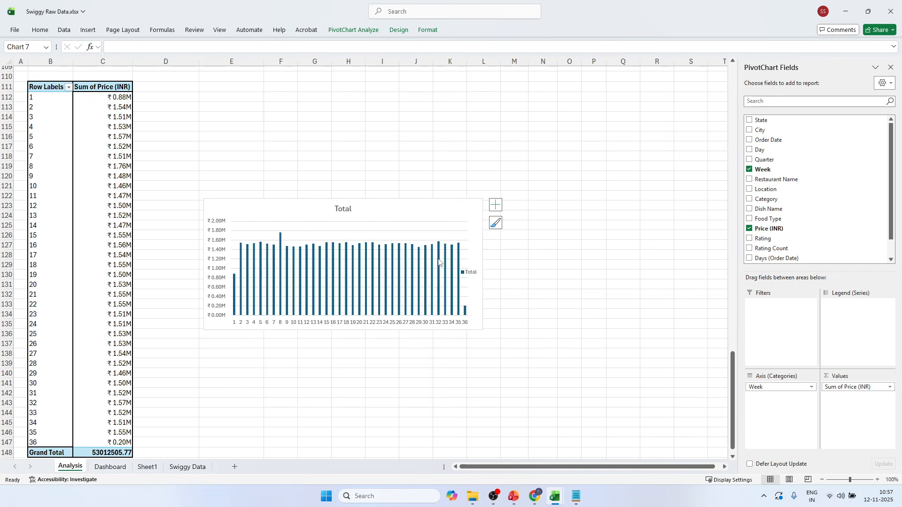
left_click(358, 232)
left_click(358, 231)
key("Delete")
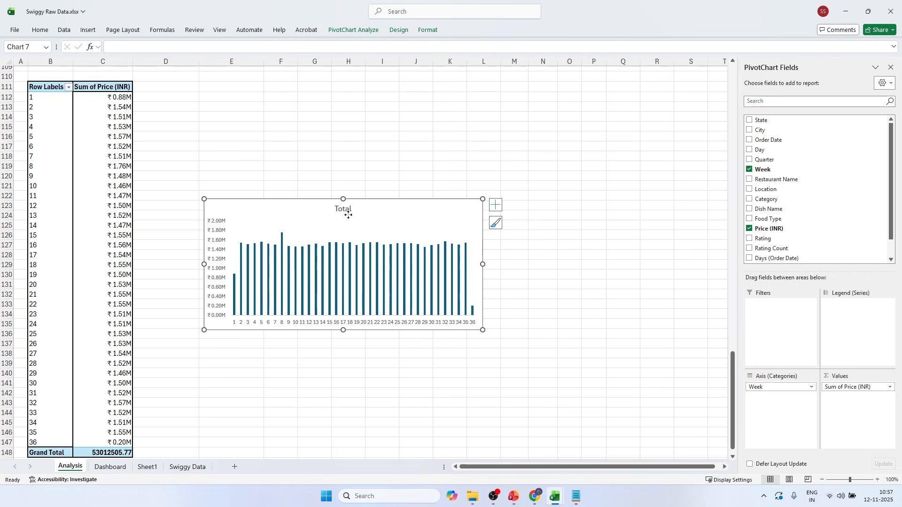
left_click(344, 208)
key("Delete")
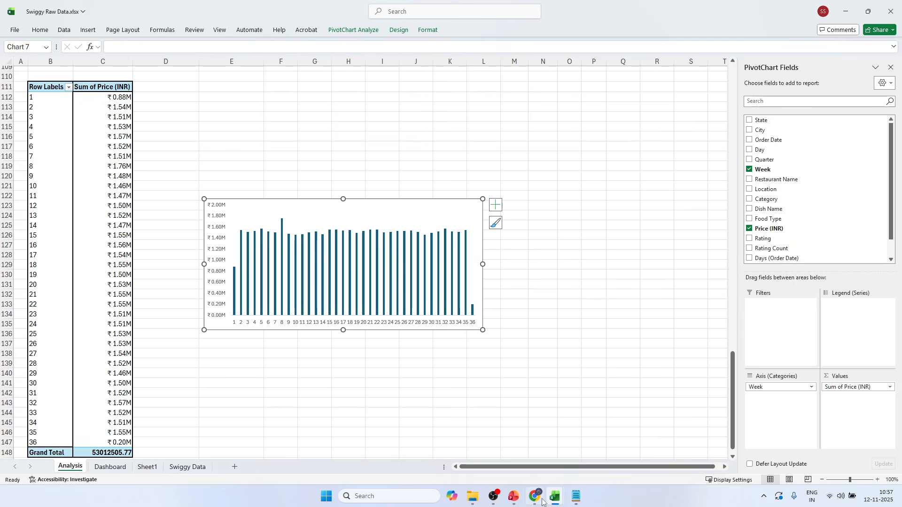
Copy the weekly sales chart to the Dashboard sheet, move it up over the orange sidebar and close the field list.
left_click(110, 467)
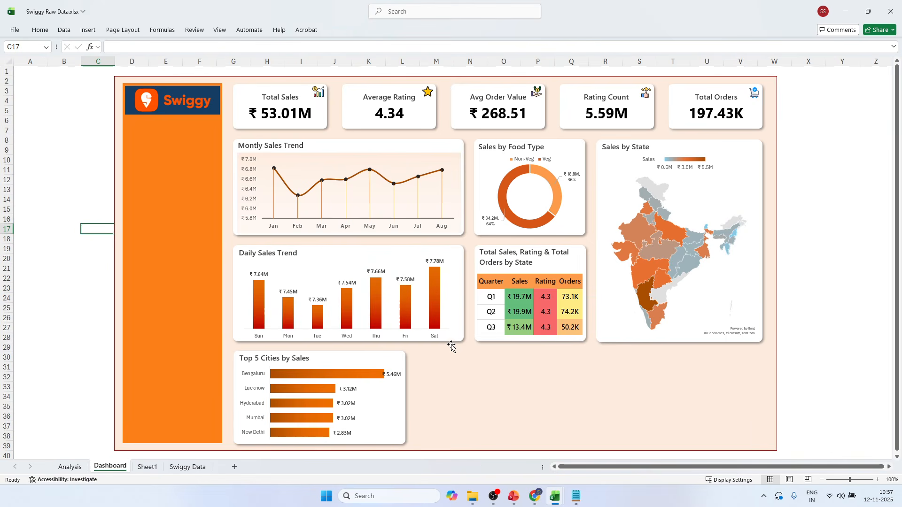
left_click(96, 261)
key("ctrl+v")
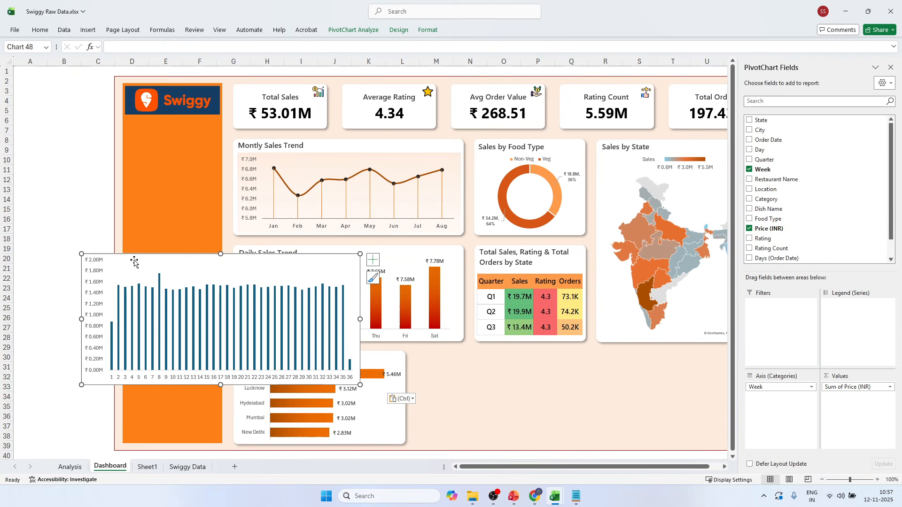
left_click_drag(133, 259, 115, 156)
left_click(890, 67)
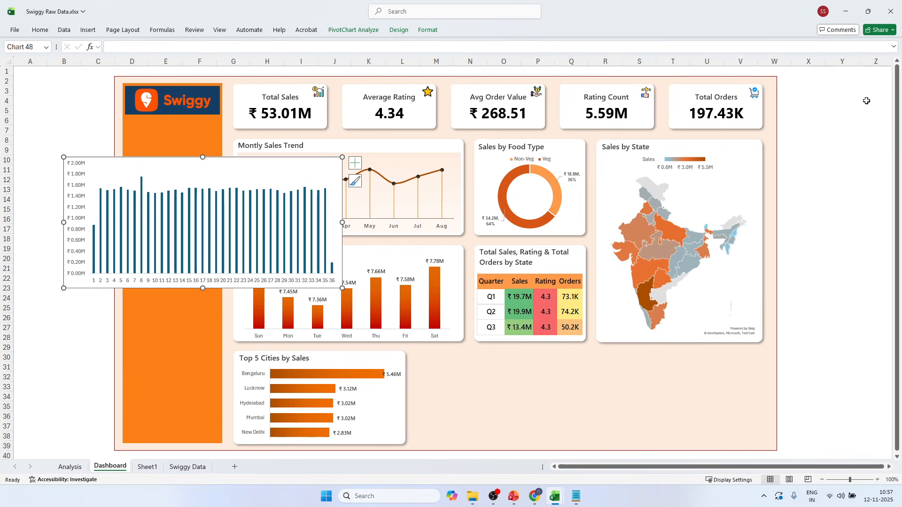
Duplicate the Top 5 Cities card background beside the original and widen it to the Sales by State card's outer edge.
left_click(345, 353)
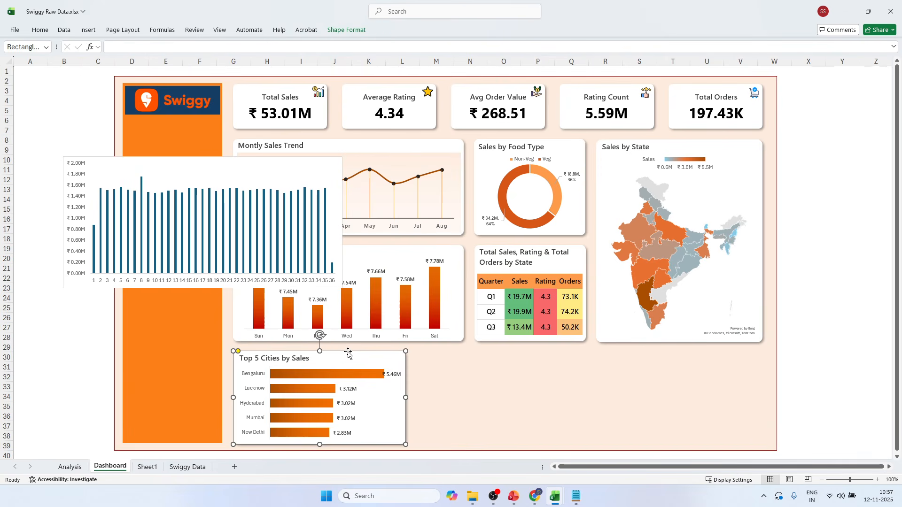
left_click_drag(349, 350, 531, 353)
key("Right")
key("Right")
key("Right")
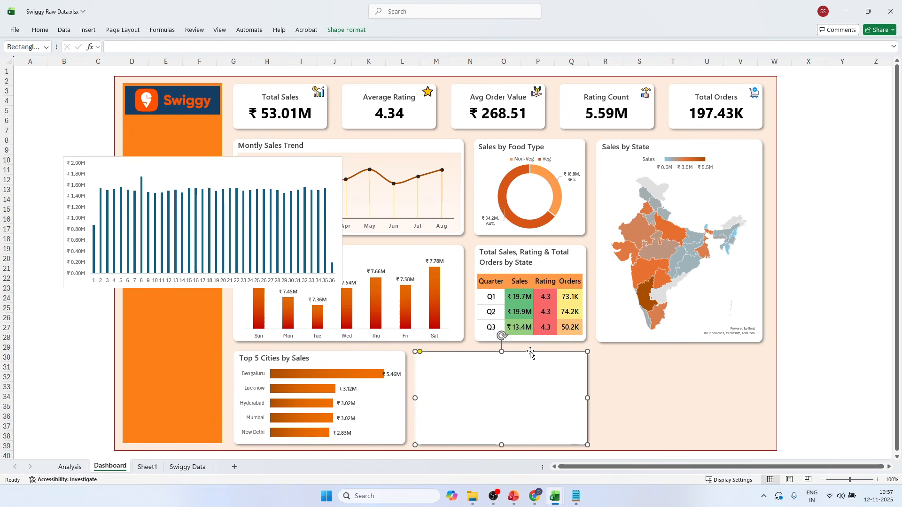
key("Up")
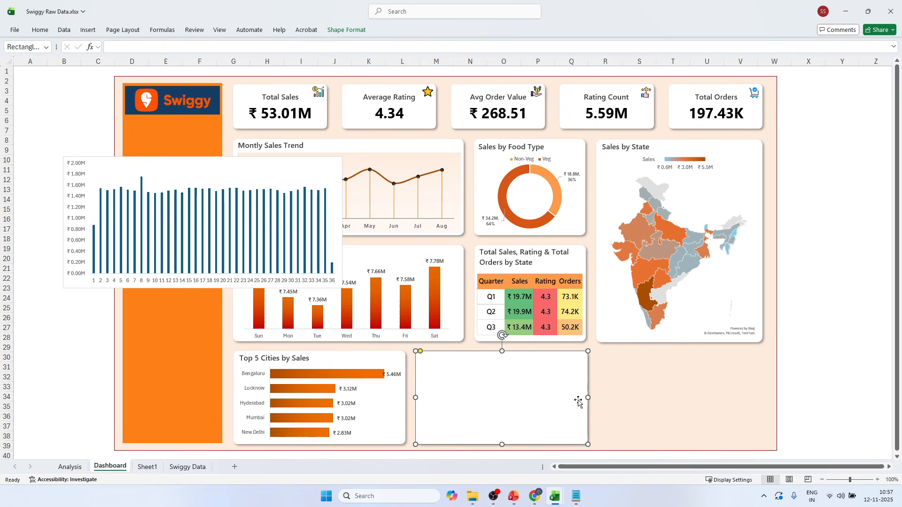
left_click_drag(586, 397, 764, 397)
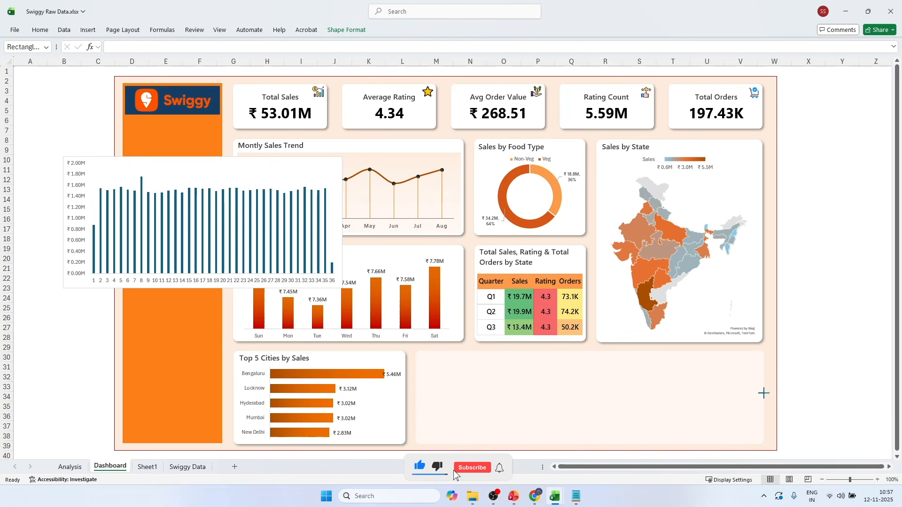
left_click(828, 277)
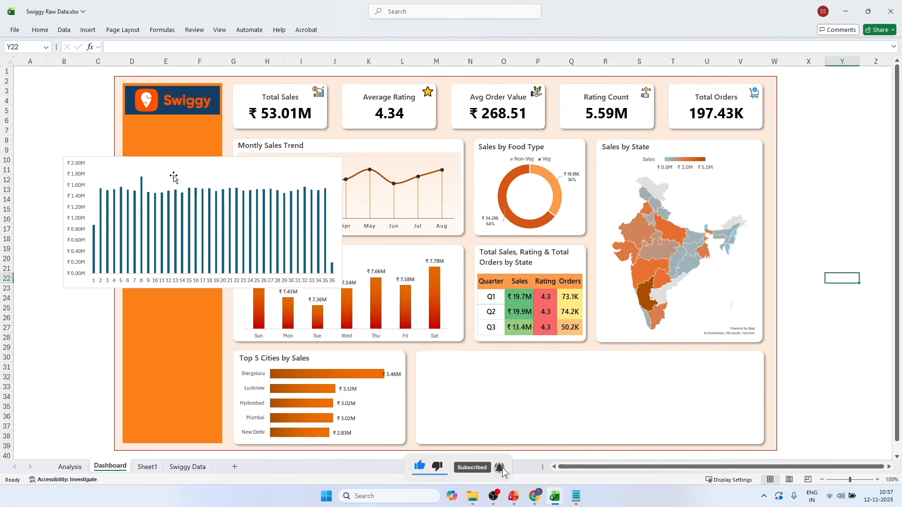
Move the weekly sales chart onto the new wide card and bring it in front of the card.
left_click(218, 164)
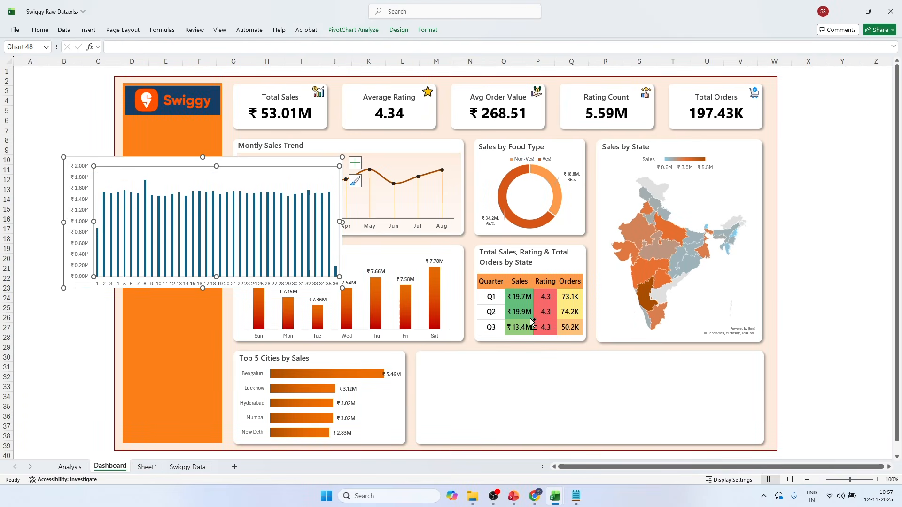
left_click_drag(188, 181, 557, 345)
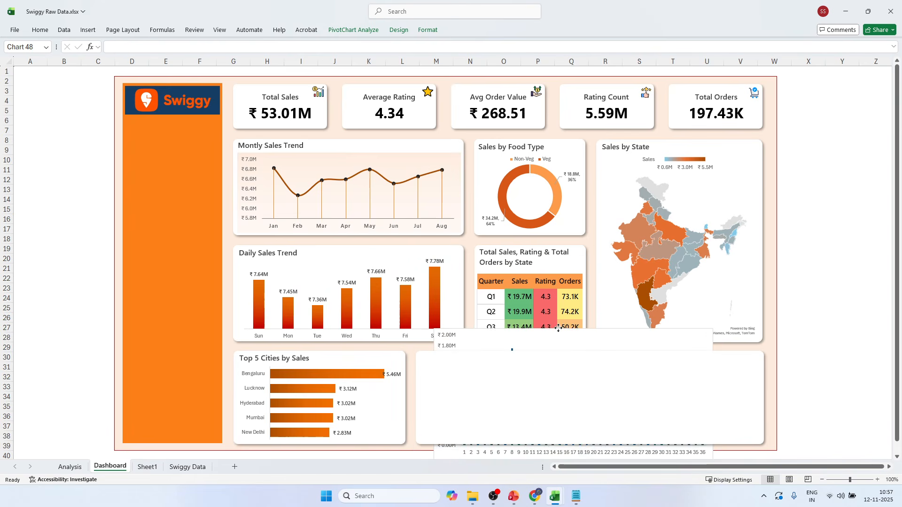
left_click(427, 30)
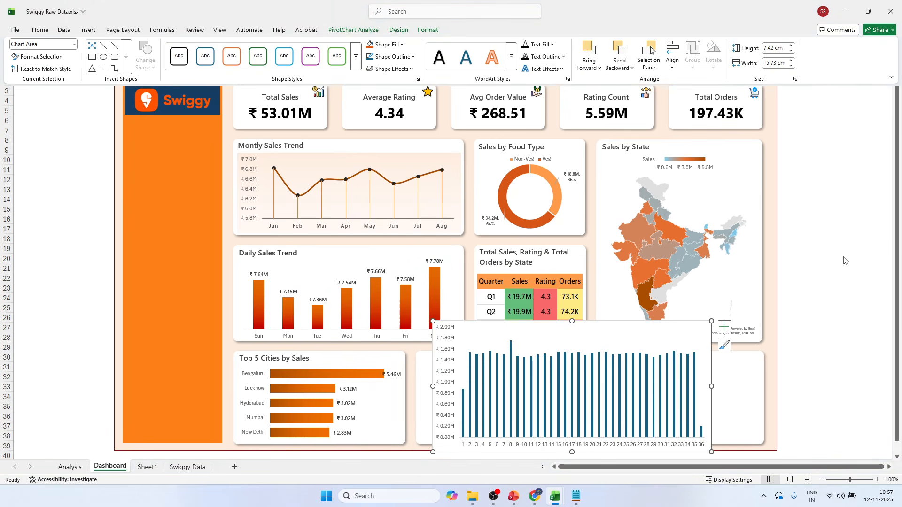
Resize the weekly sales chart to fit inside the wide card, leaving space above it for a title.
left_click(699, 397)
left_click_drag(712, 386, 760, 386)
left_click_drag(432, 386, 420, 386)
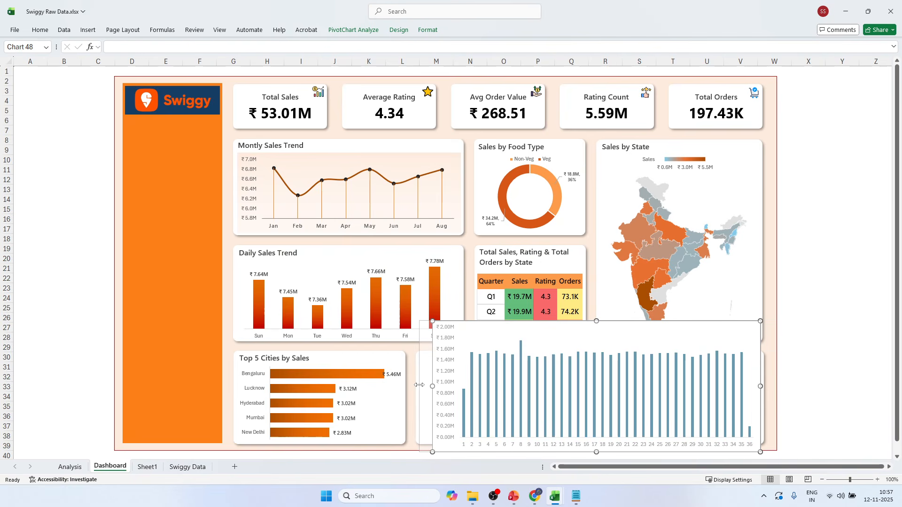
left_click_drag(590, 321, 588, 363)
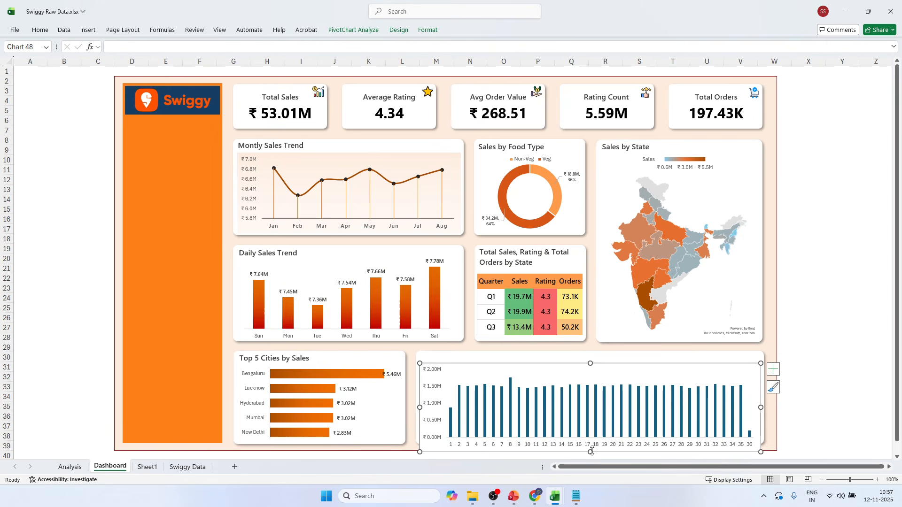
left_click_drag(591, 452, 591, 444)
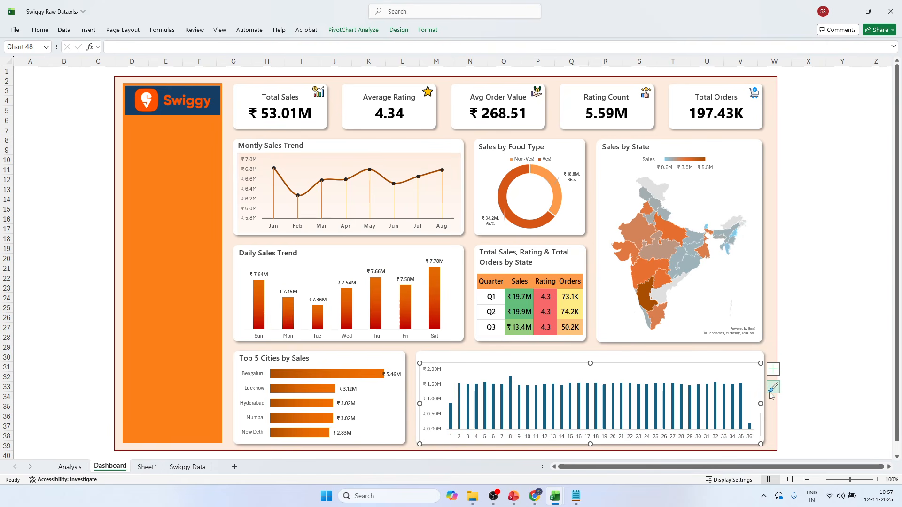
Set the weekly sales chart area to no fill and no border line.
right_click(762, 394)
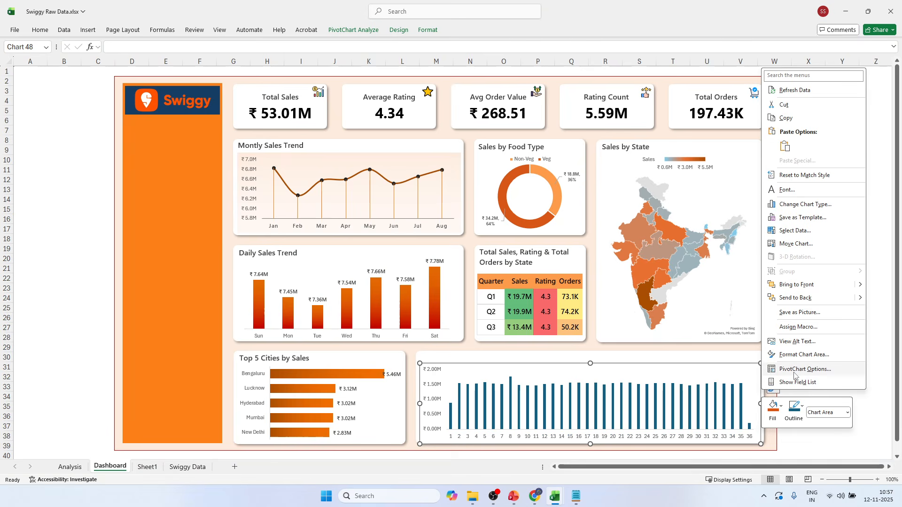
left_click(795, 369)
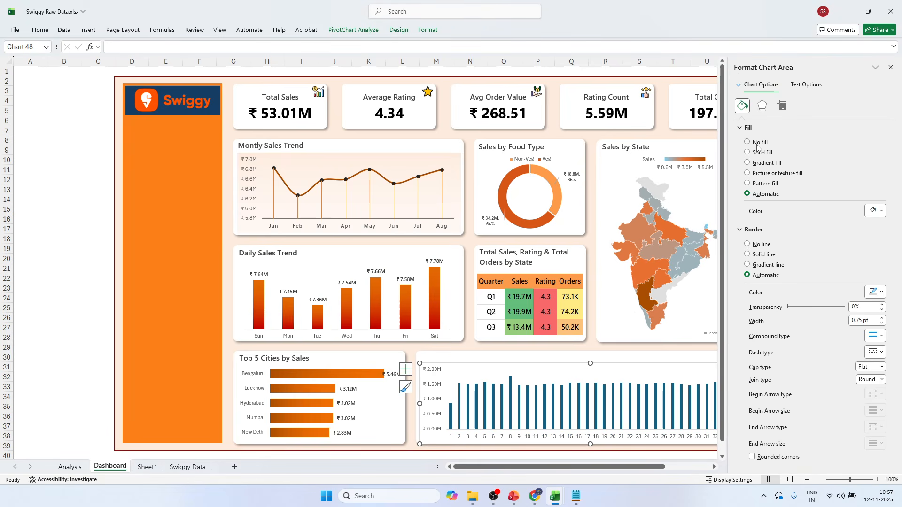
left_click(747, 142)
left_click(758, 225)
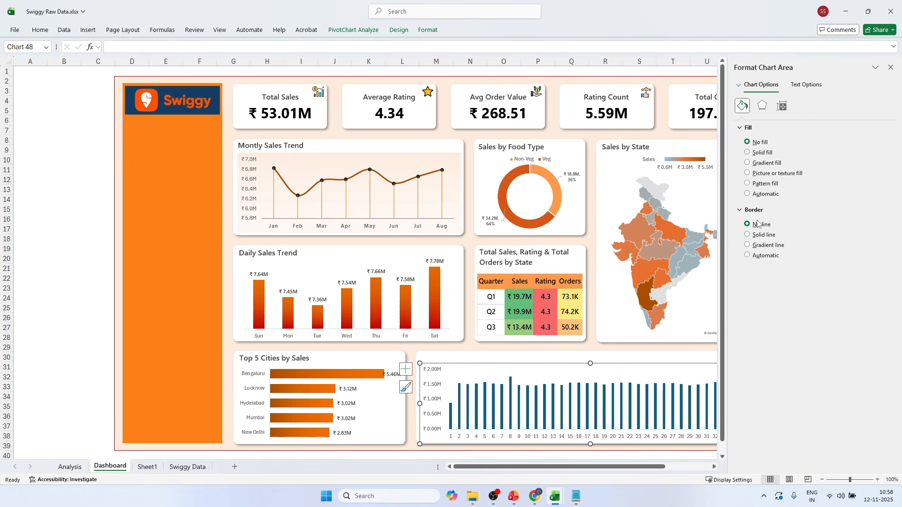
Reduce the gap width between the columns of the weekly sales chart to about 73%.
left_click(452, 420)
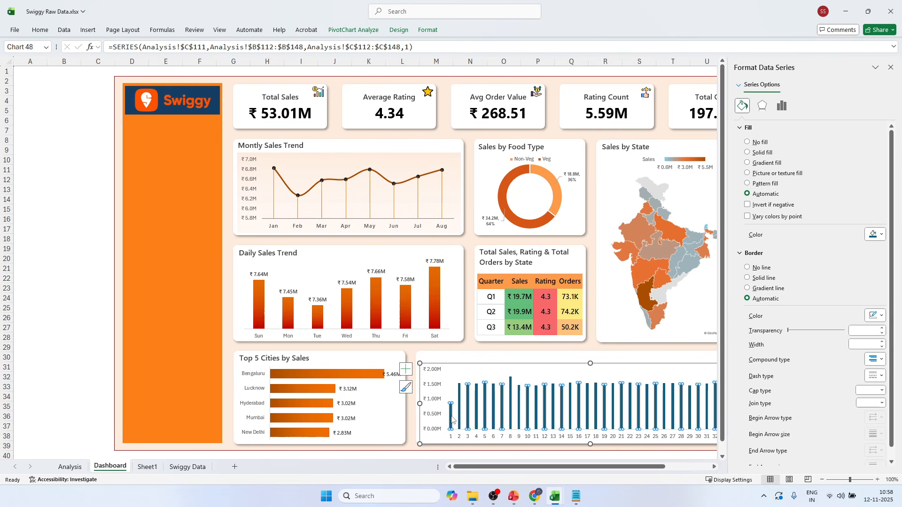
left_click(781, 106)
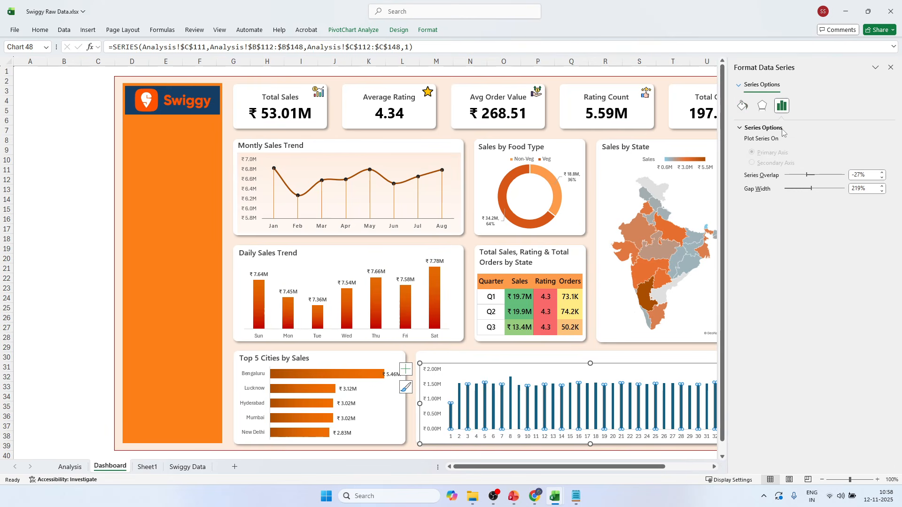
left_click_drag(798, 190, 795, 190)
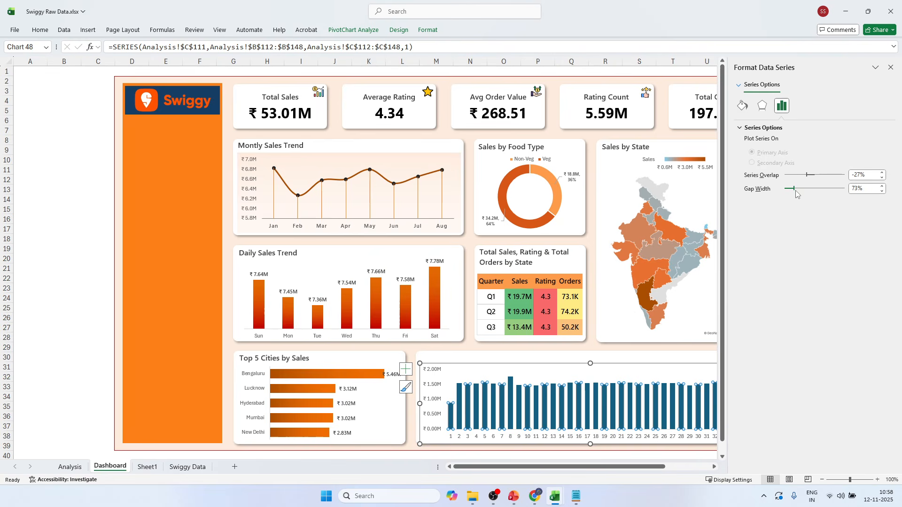
left_click(881, 192)
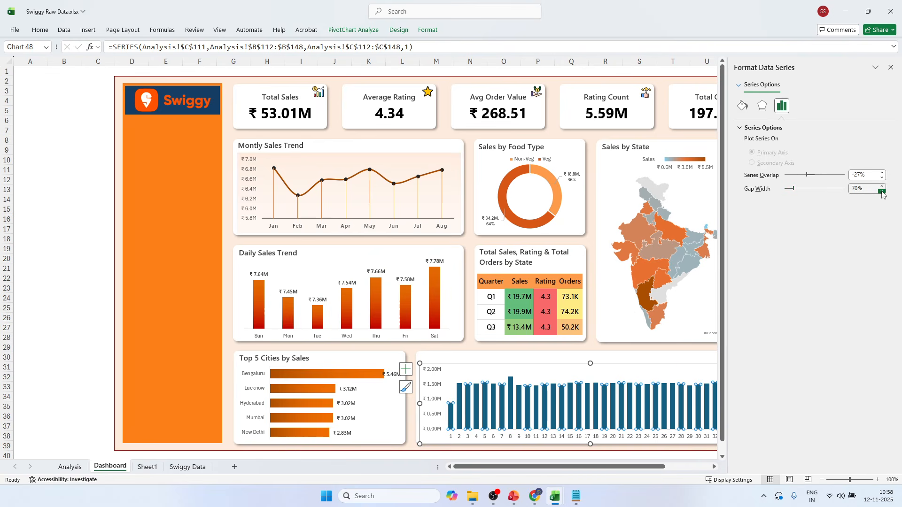
Fill the weekly sales columns with the orange linear gradient and set its angle to 270°.
left_click(742, 105)
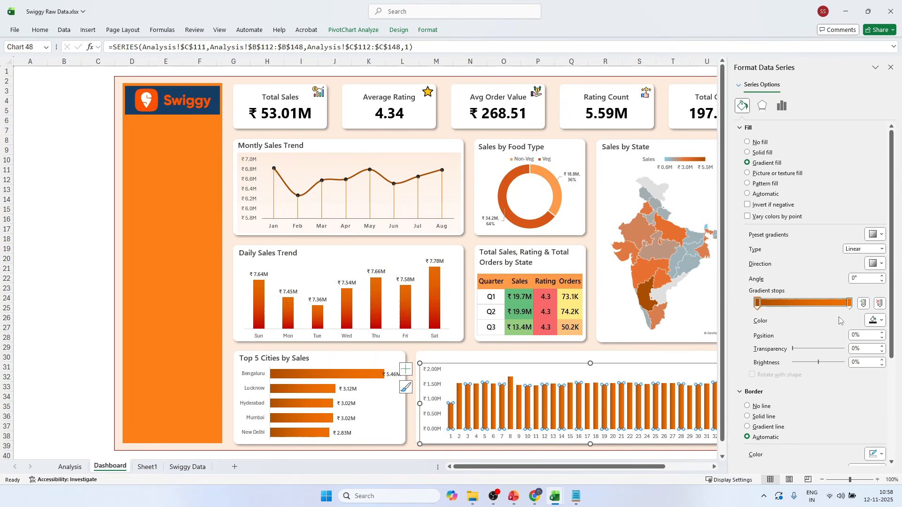
left_click(852, 279)
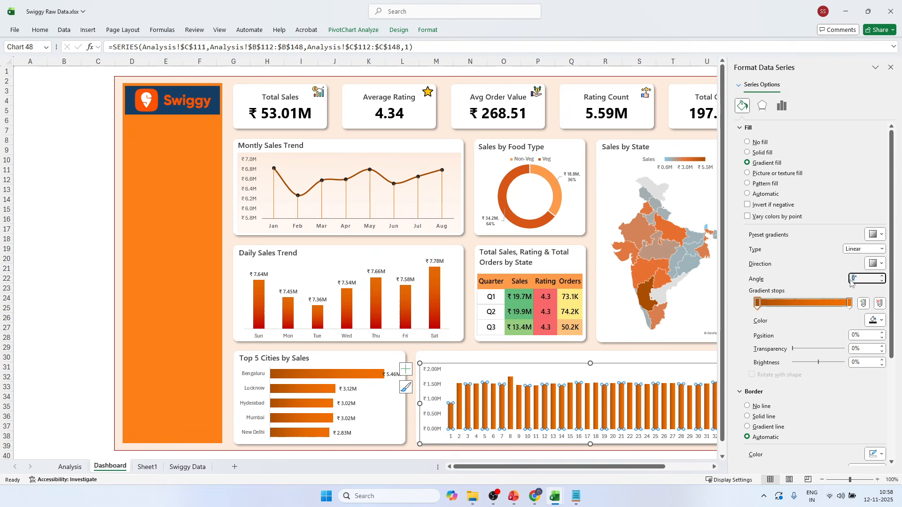
type("90")
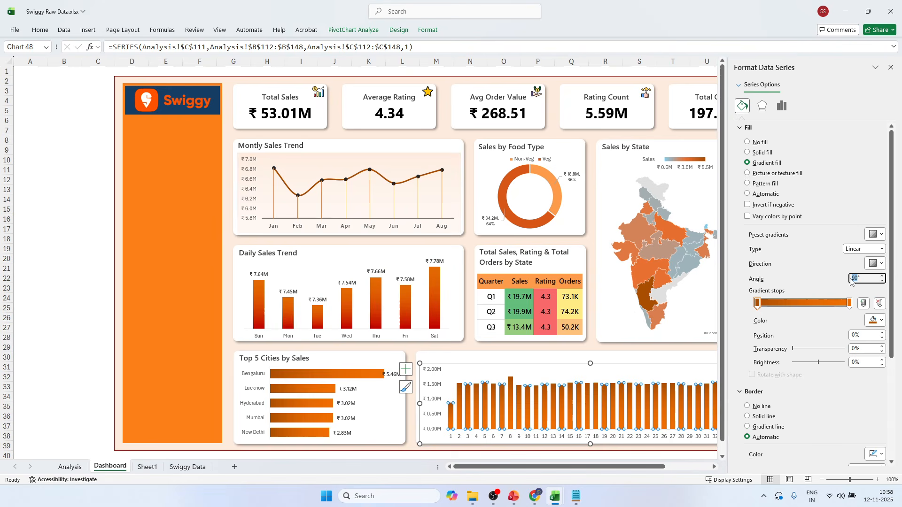
type("270")
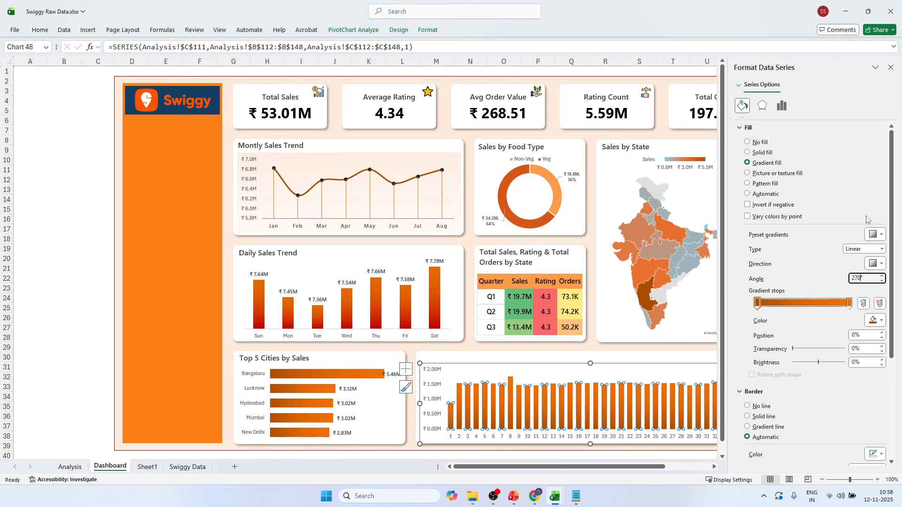
left_click(891, 67)
left_click(817, 198)
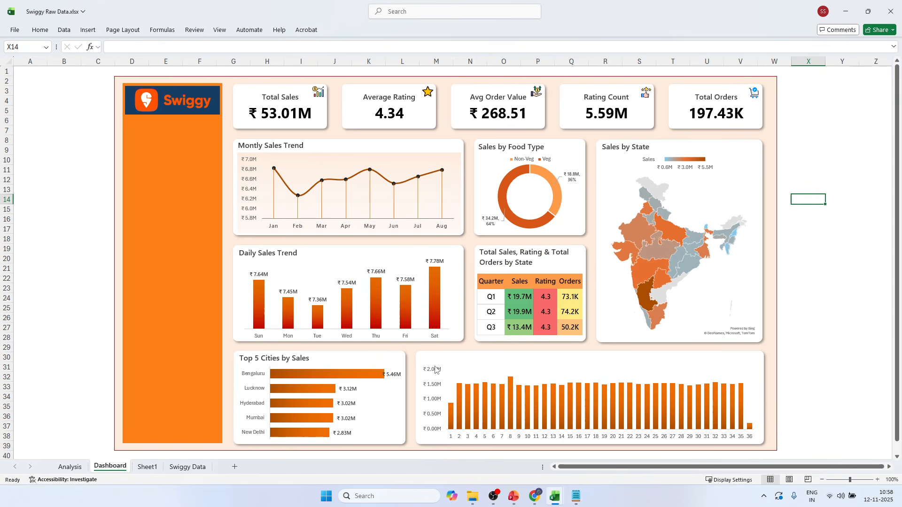
Duplicate the "Top 5 Cities by Sales" title text box and place the copy above the weekly sales chart in its card.
left_click(299, 357)
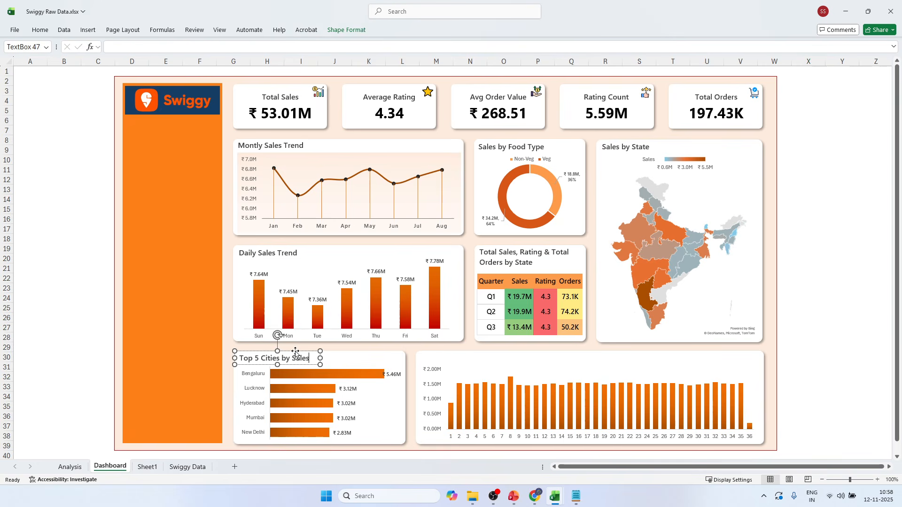
left_click(295, 353)
key("ctrl+d")
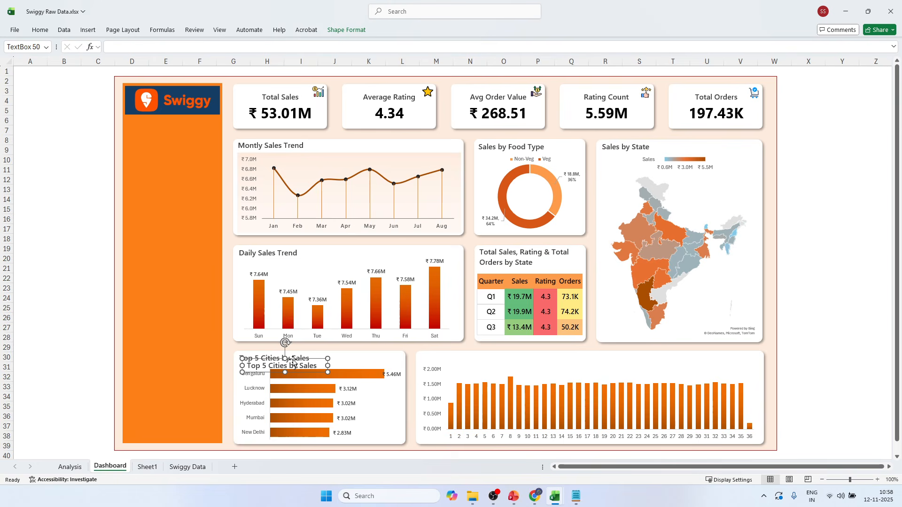
left_click_drag(293, 362, 469, 351)
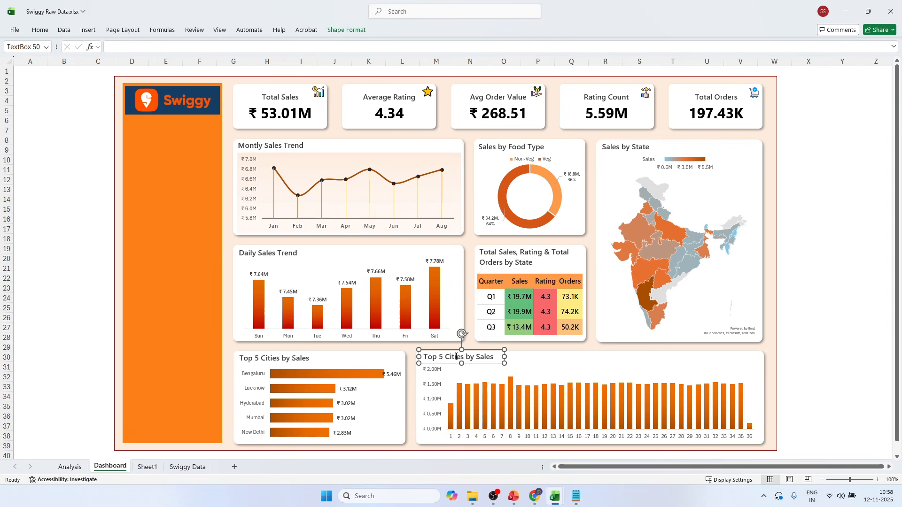
Change the copied title to "Weekly Sales Trend" and shift it slightly down to line up with the neighbouring card's title.
triple_click(456, 357)
type("Weekly Sales Trend")
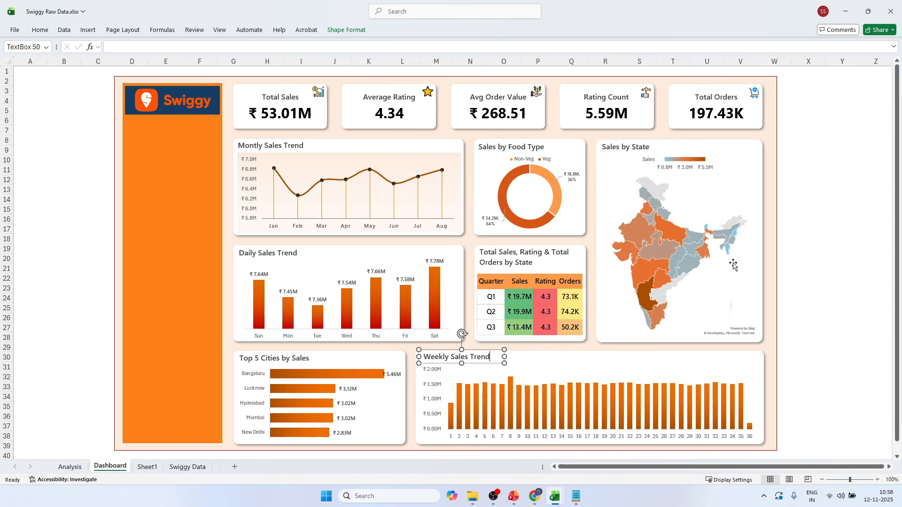
left_click(770, 252)
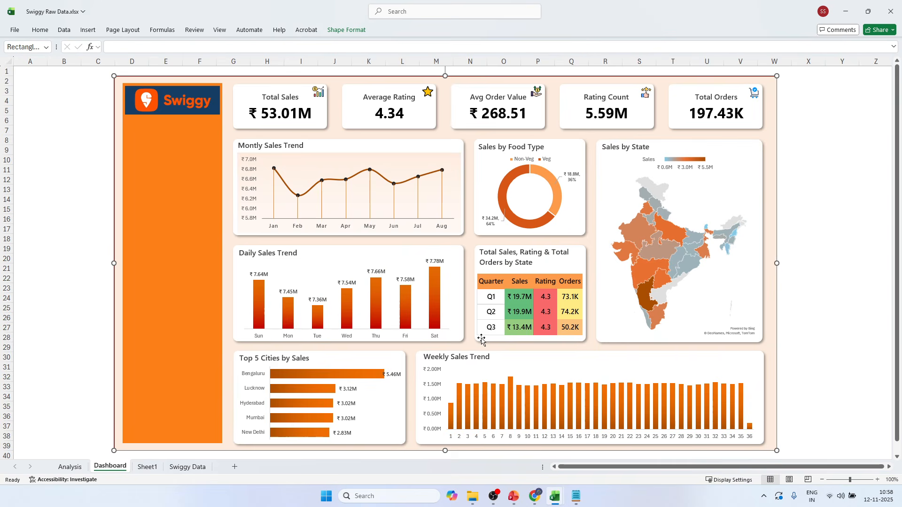
left_click(462, 361)
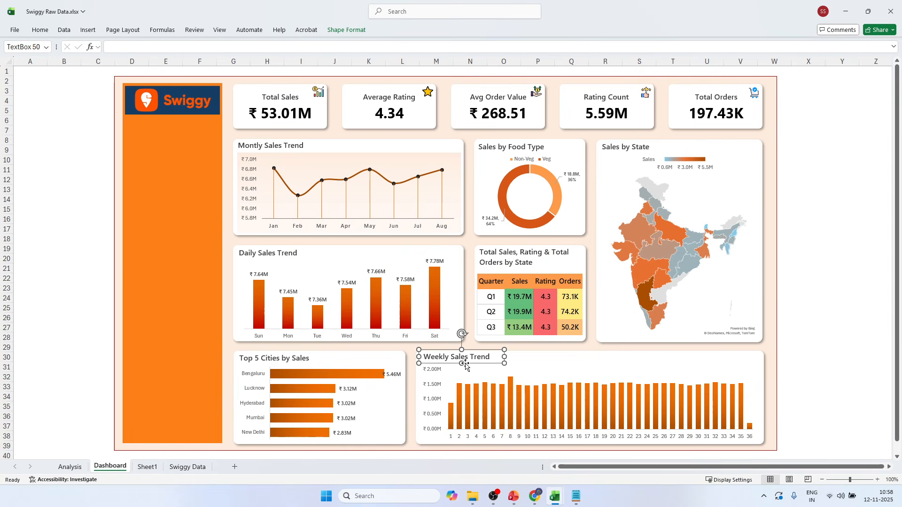
left_click_drag(464, 365, 465, 366)
left_click(829, 219)
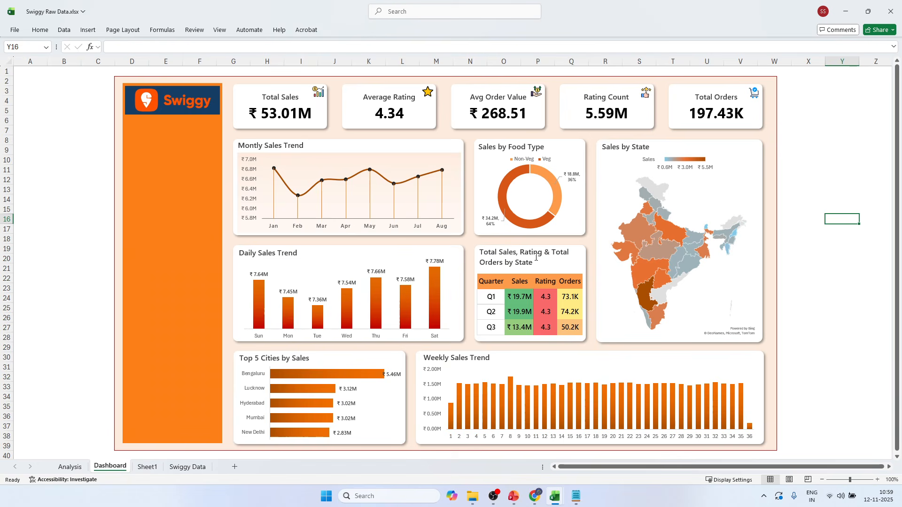
left_click(790, 159)
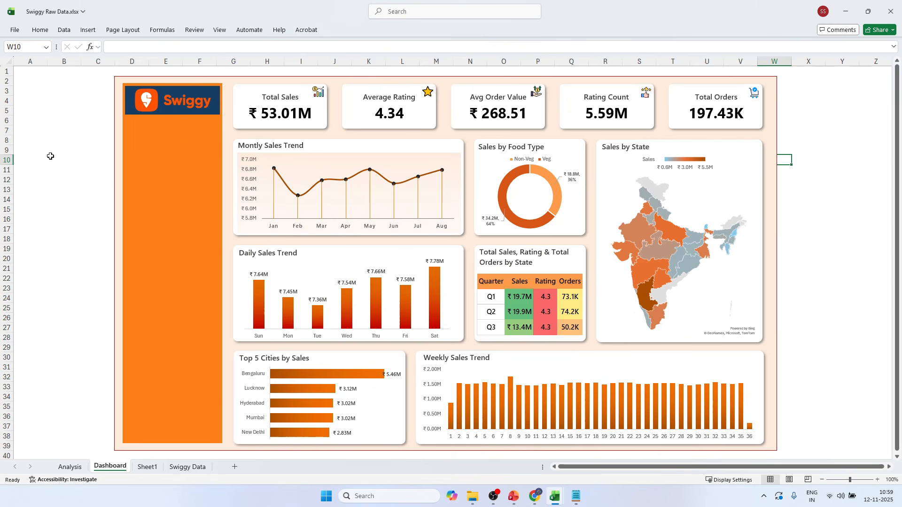
left_click(88, 30)
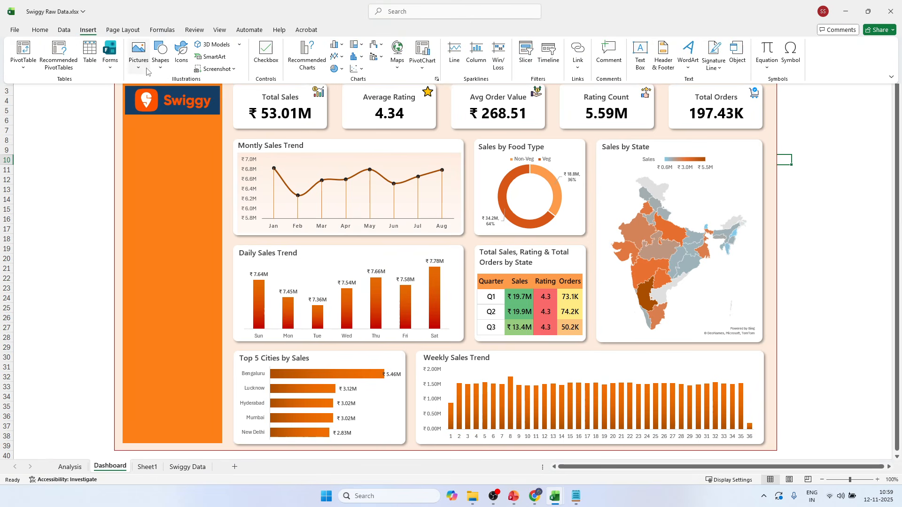
left_click(140, 63)
mouse_move(164, 94)
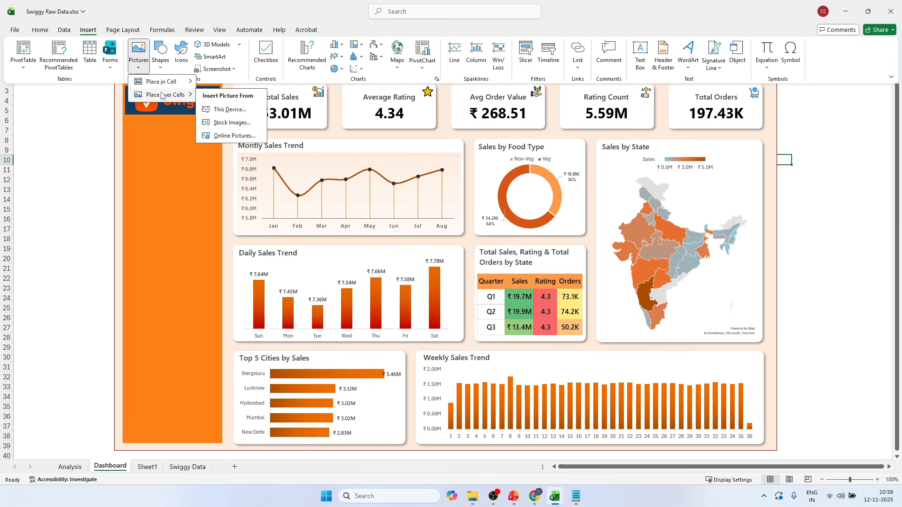
left_click(226, 109)
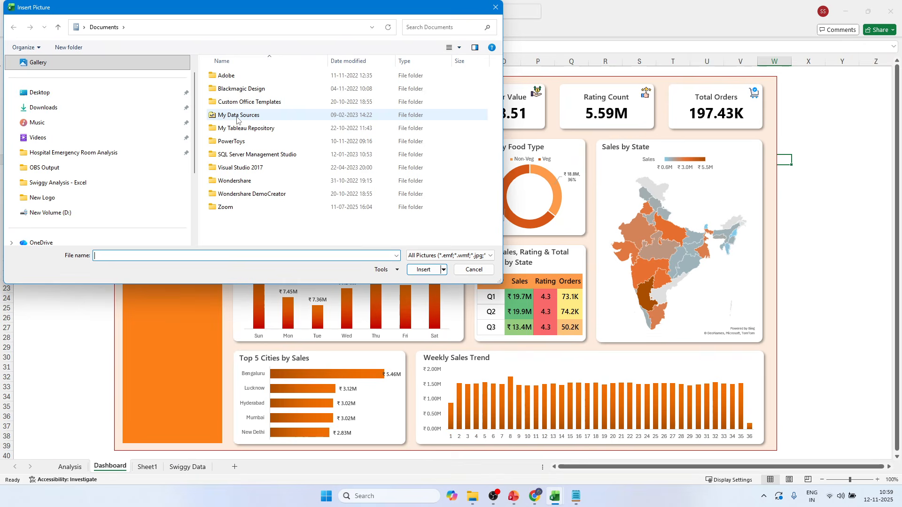
left_click(85, 111)
scroll(317, 104, "down", 5)
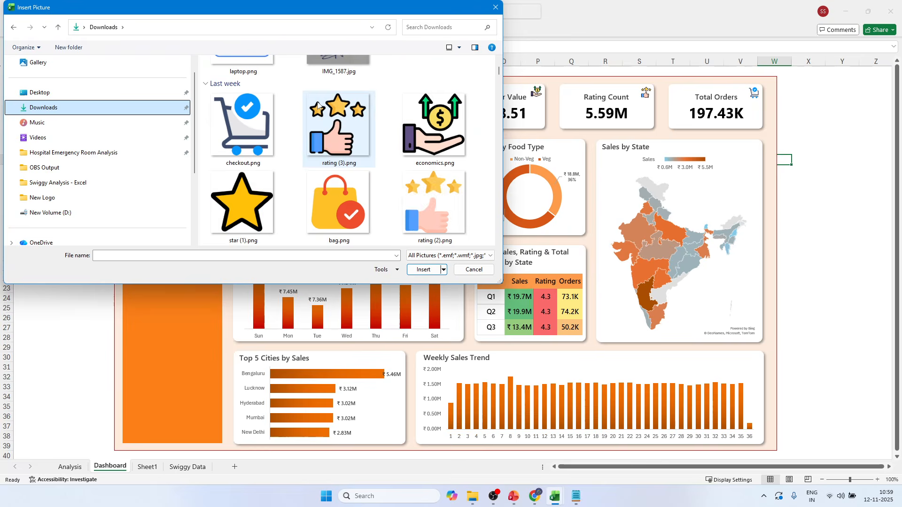
scroll(318, 104, "up", 5)
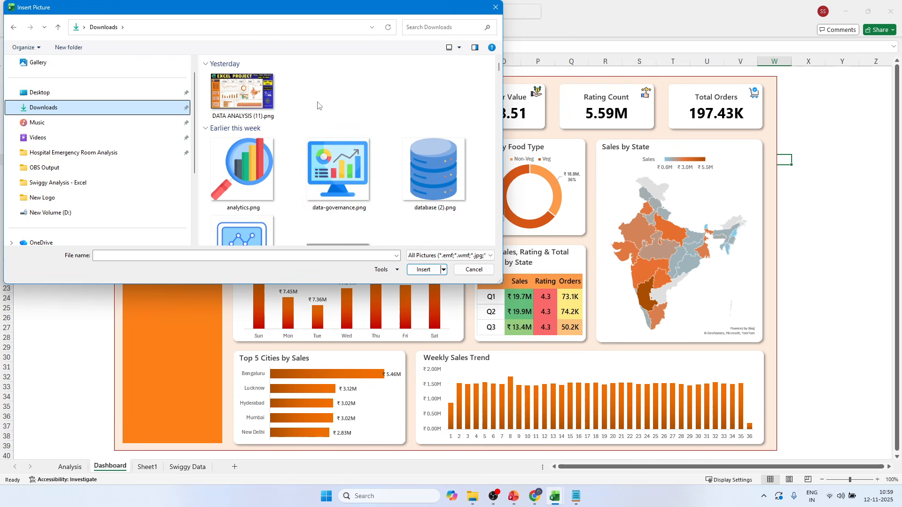
scroll(317, 104, "down", 4)
scroll(317, 104, "down", 5)
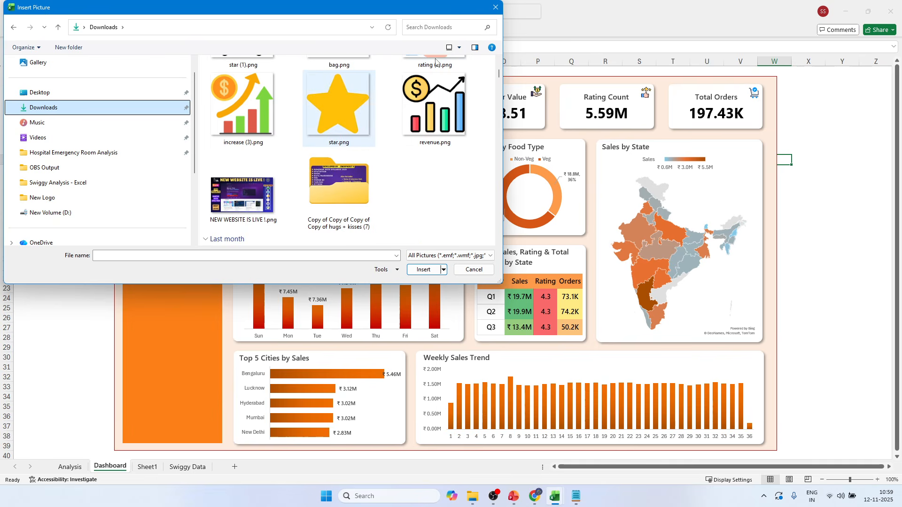
left_click(495, 7)
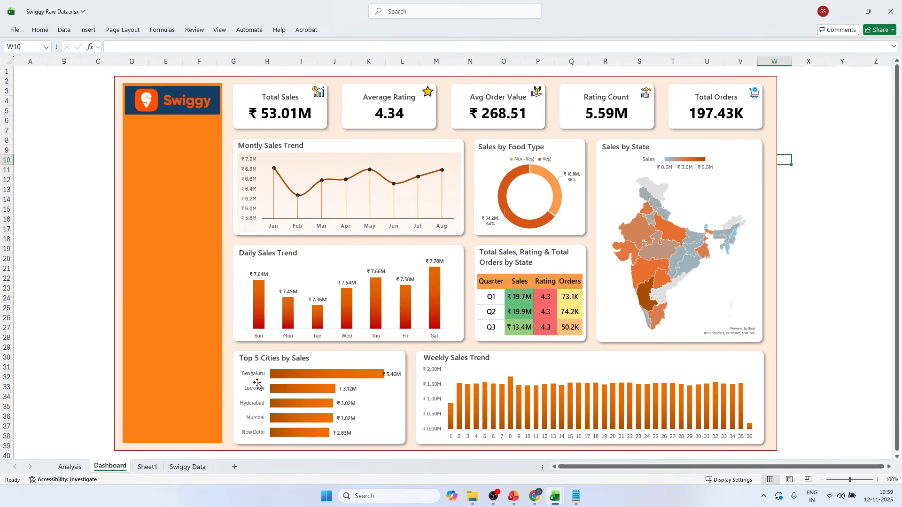
Switch to the Swiggy Sales Dashboard.xlsx workbook and copy the delivery rider picture from its Total Sales by State card.
key("alt+Tab")
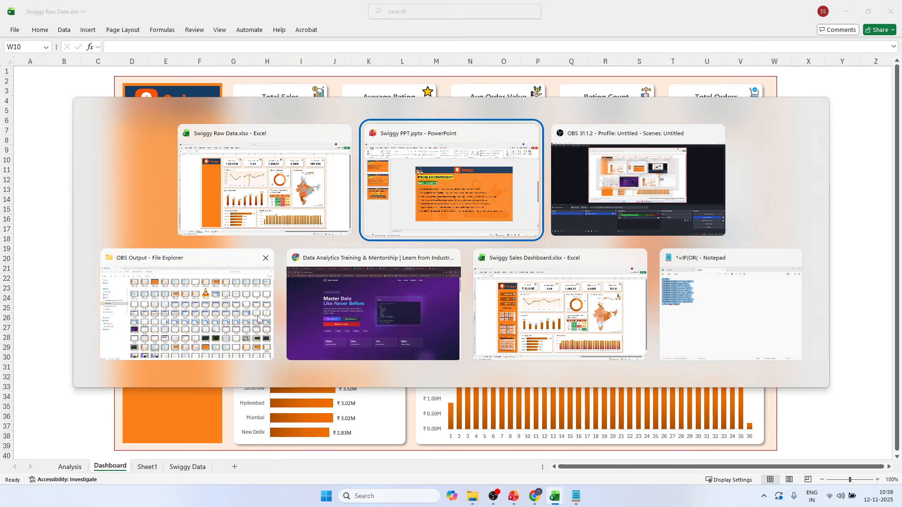
left_click(535, 280)
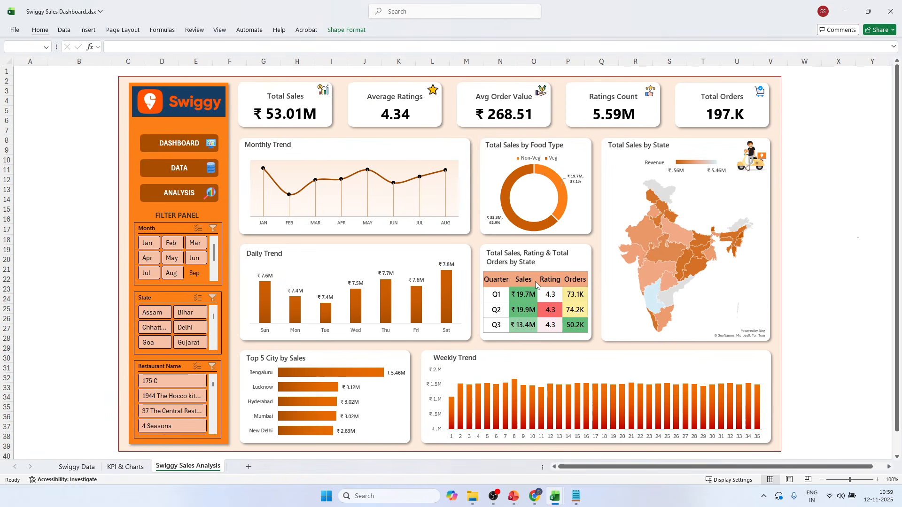
left_click(755, 161)
key("ctrl+c")
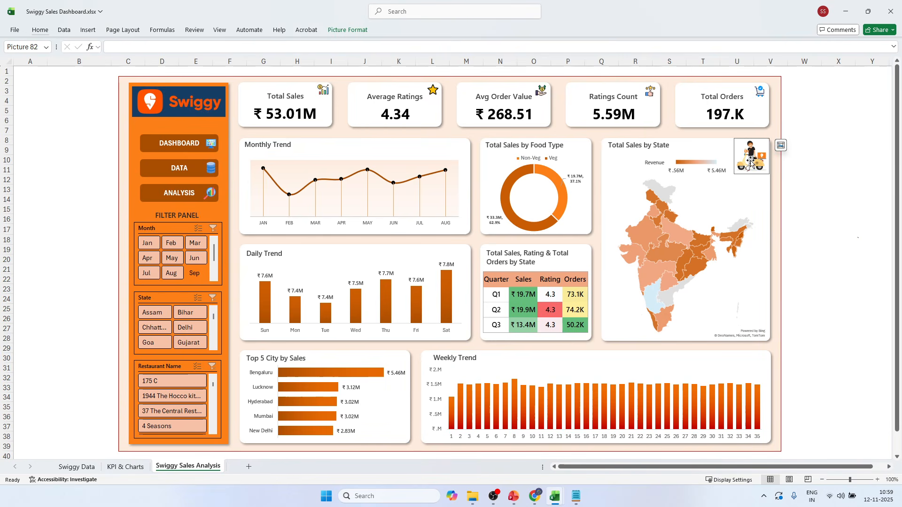
Return to Swiggy Raw Data.xlsx, paste the delivery rider picture and place it in the upper-right corner of the Sales by State card.
key("alt+Tab")
key("ctrl+v")
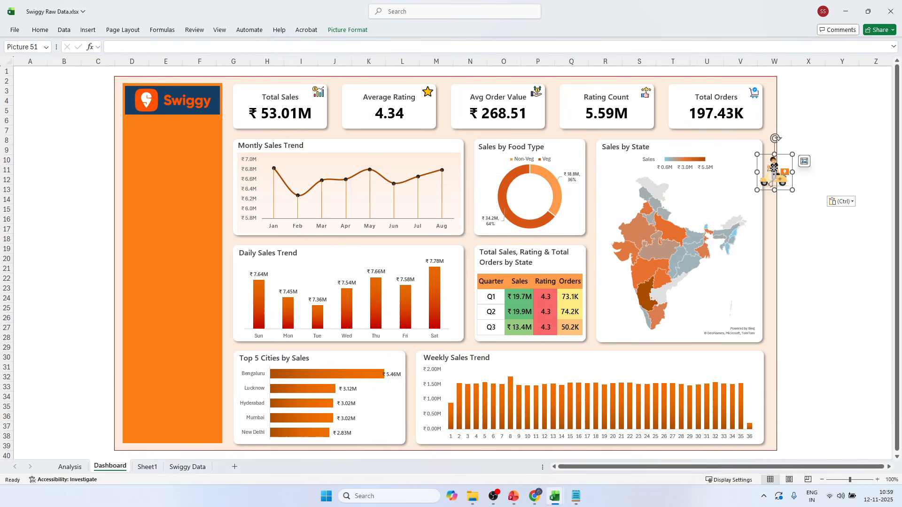
left_click_drag(771, 166, 744, 154)
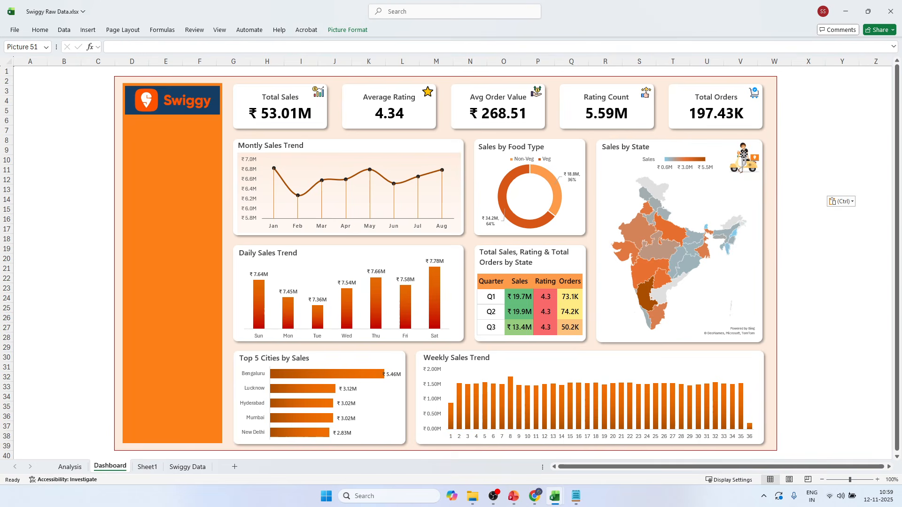
left_click(836, 123)
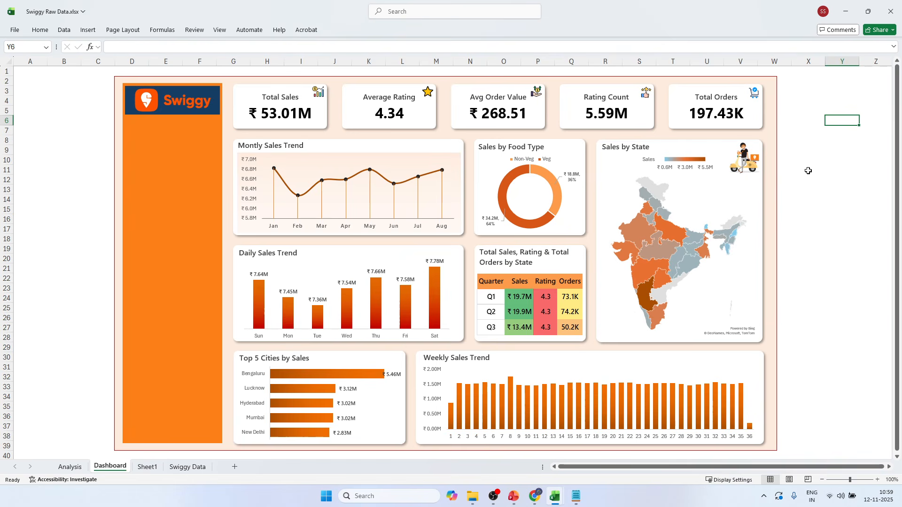
left_click(751, 165)
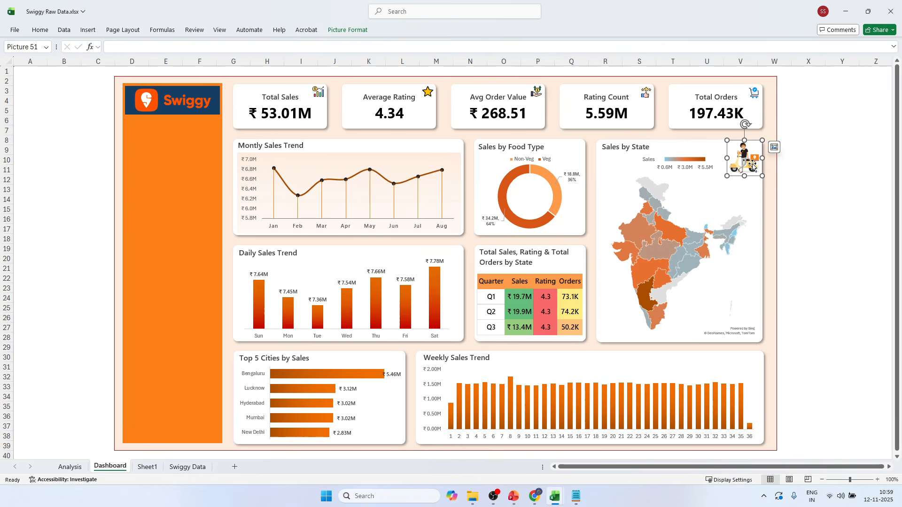
left_click(838, 166)
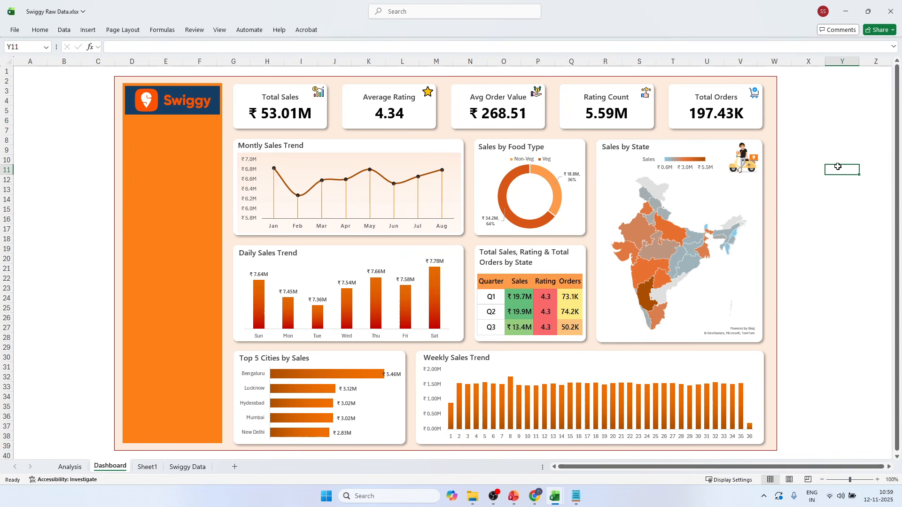
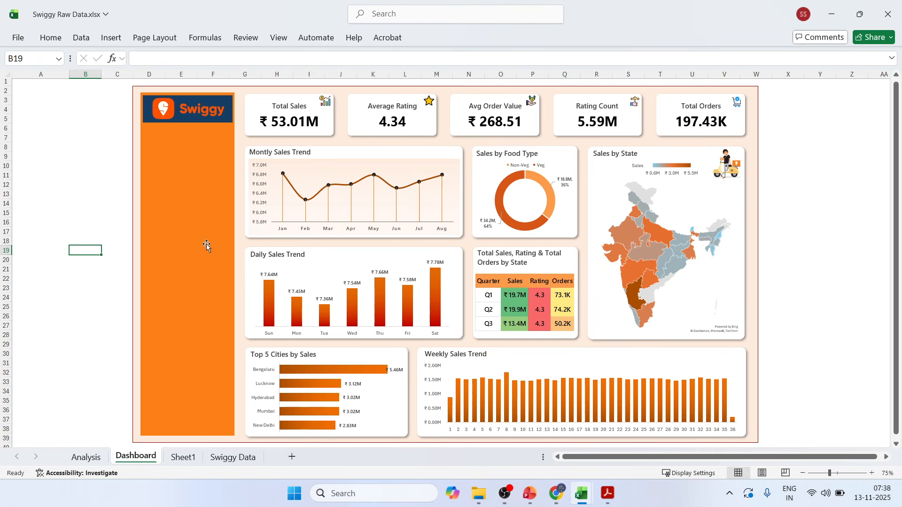
Delete the State slicer from the Analysis sheet.
left_click(86, 457)
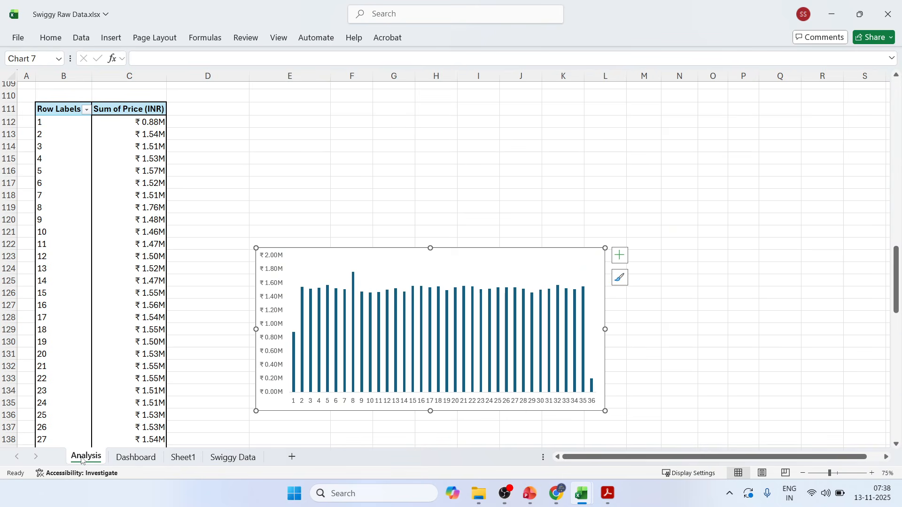
left_click(209, 282)
scroll(209, 281, "up", 14)
scroll(209, 282, "up", 20)
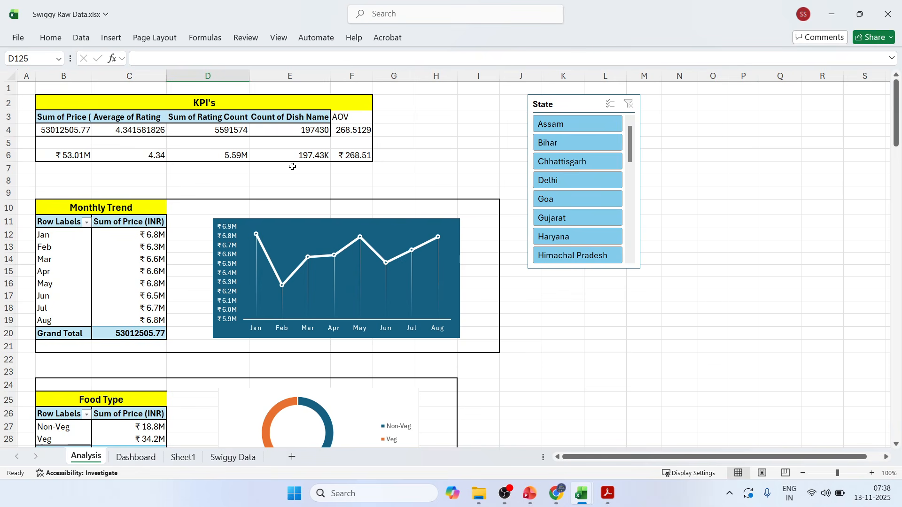
left_click(551, 100)
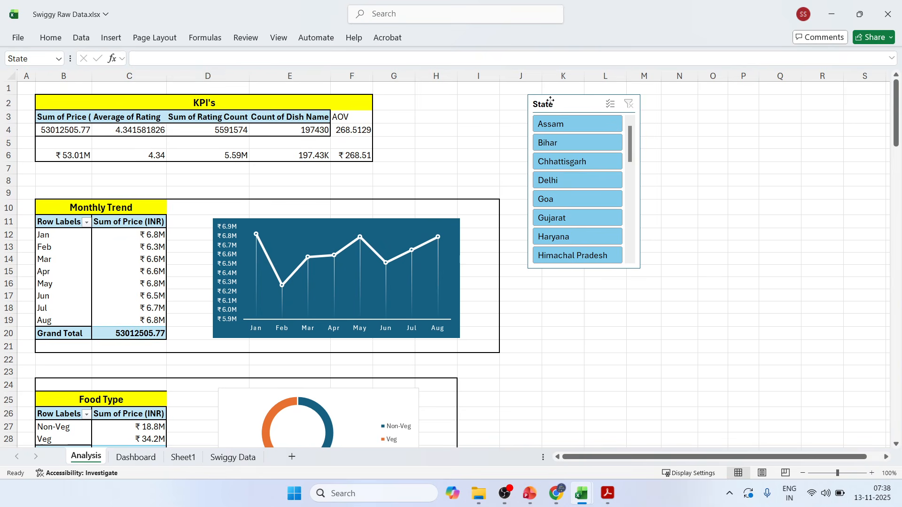
left_click_drag(551, 100, 581, 118)
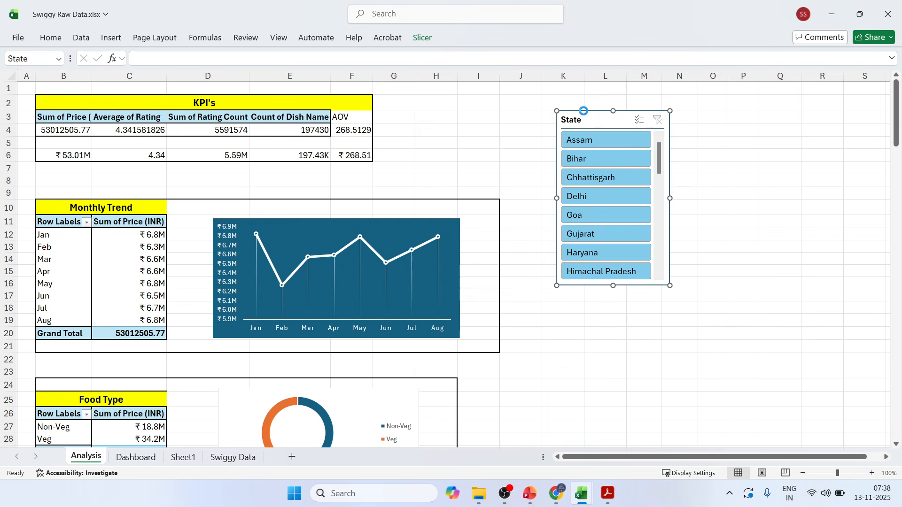
key("Delete")
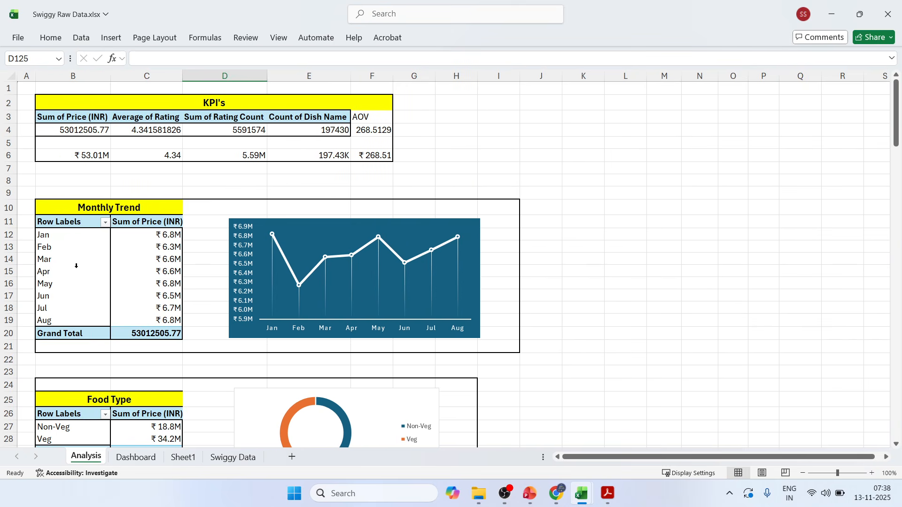
Insert a slicer for Months (Order Date) from the Monthly Trend pivot table.
left_click(76, 266)
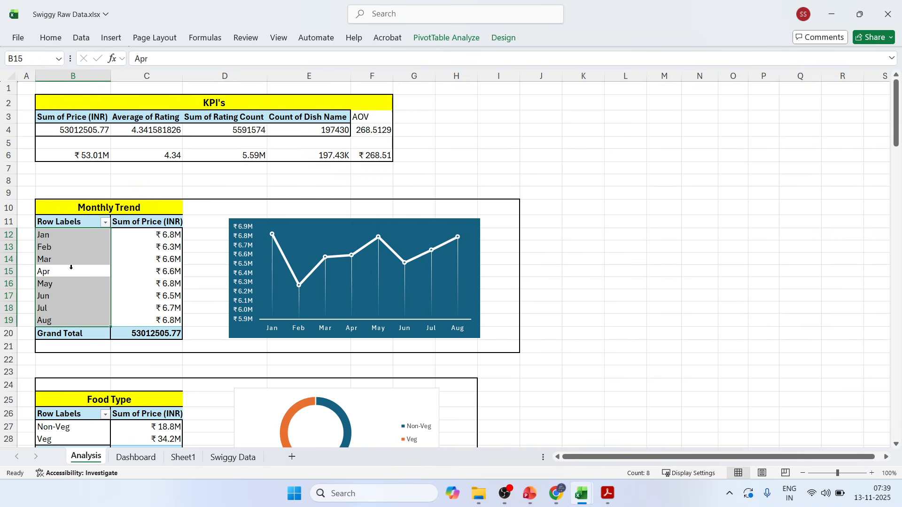
left_click(70, 266)
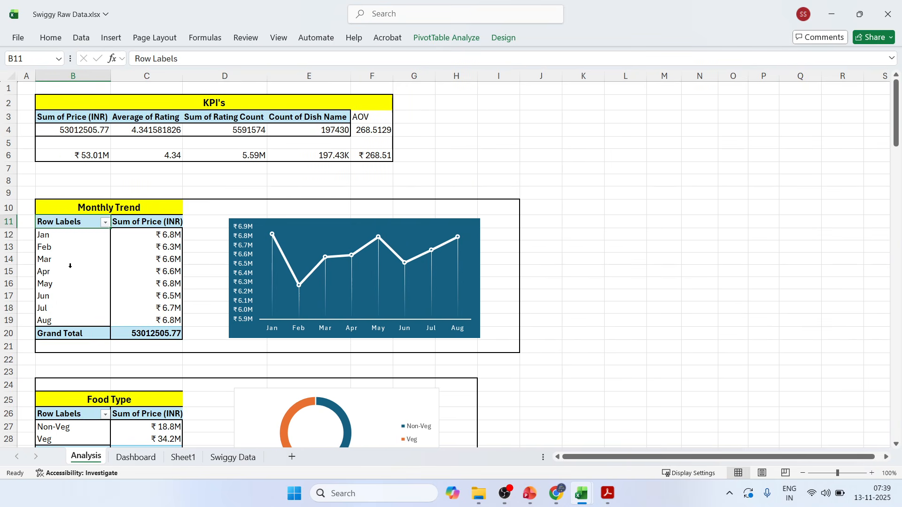
left_click(441, 39)
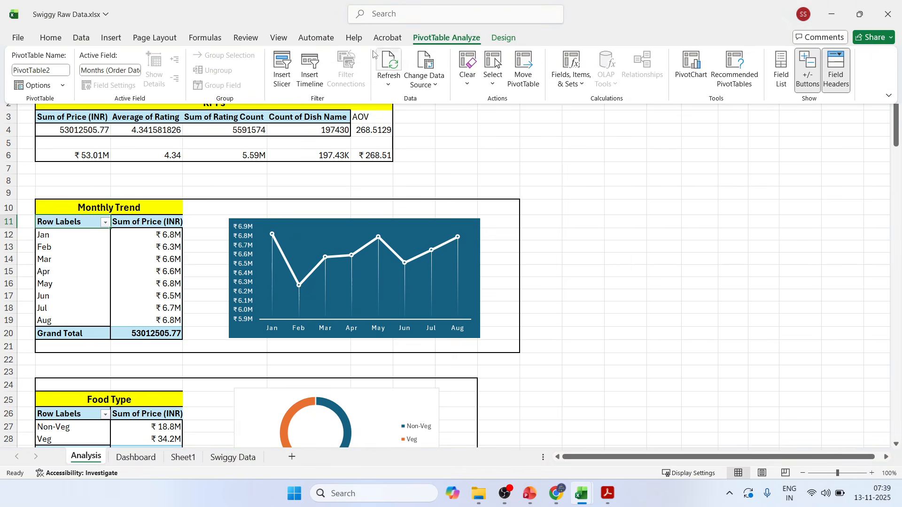
left_click(281, 78)
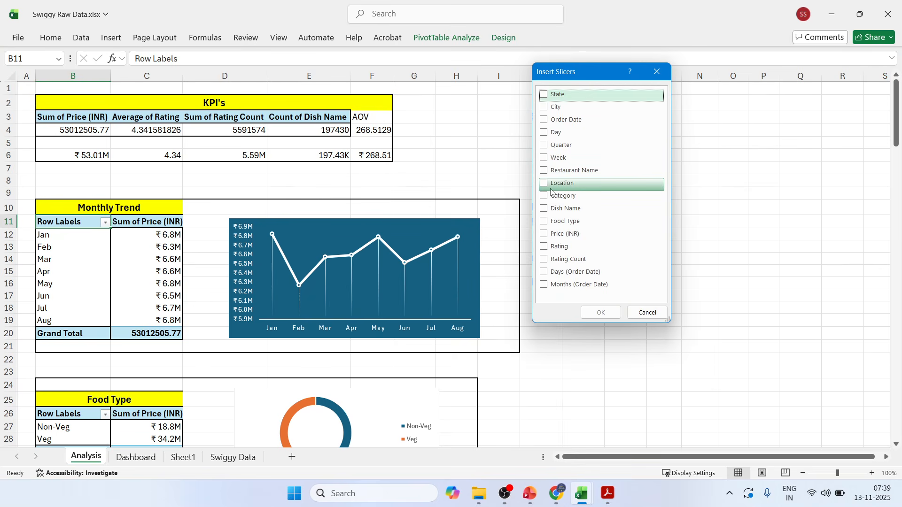
left_click(544, 285)
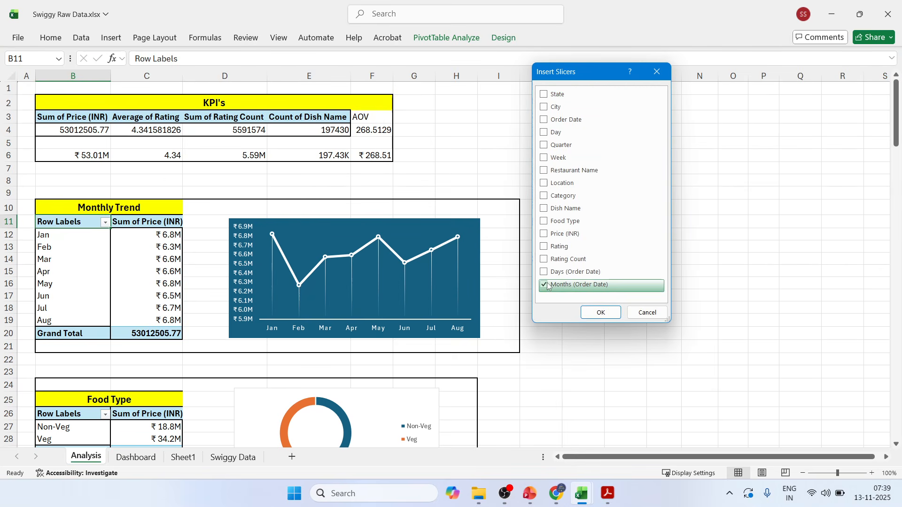
left_click(601, 312)
Move the Months (Order Date) slicer to the Dashboard sheet and position it in the orange sidebar below the Swiggy logo.
left_click(420, 199)
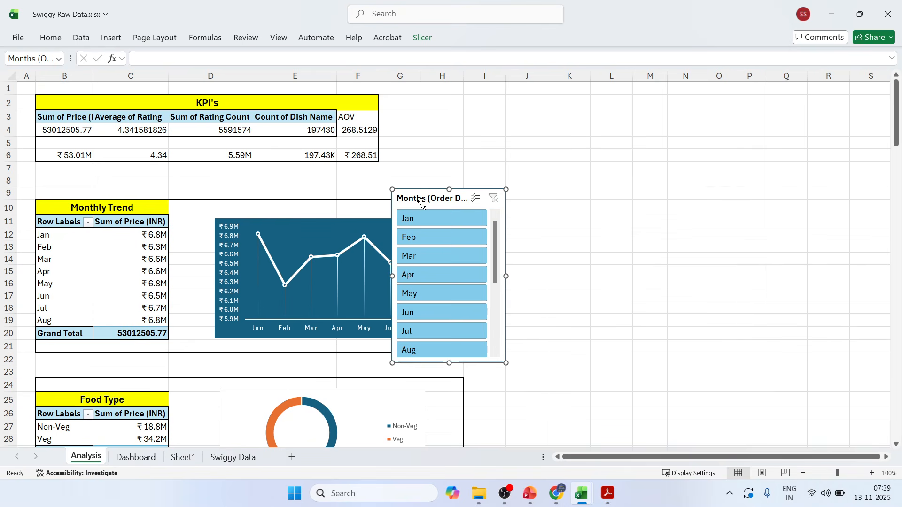
left_click_drag(421, 199, 557, 145)
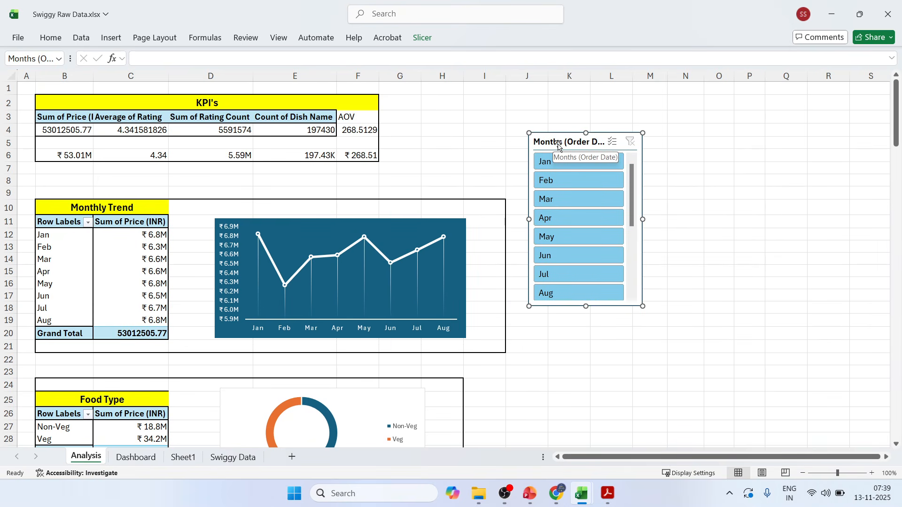
left_click(136, 458)
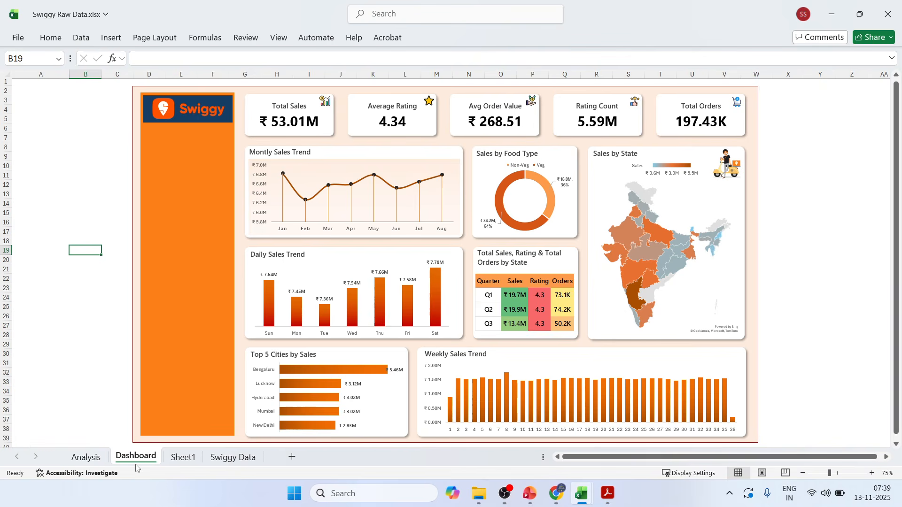
left_click(191, 294)
key("ctrl+v")
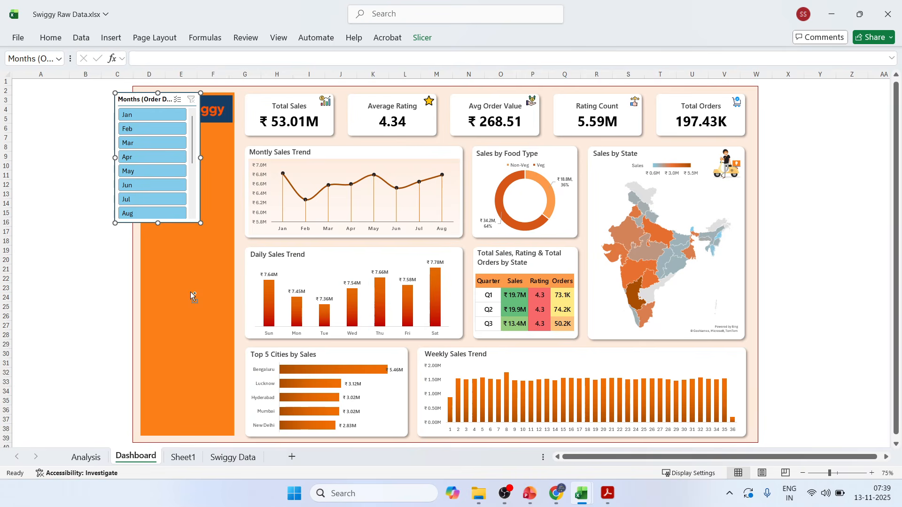
left_click_drag(132, 96, 161, 220)
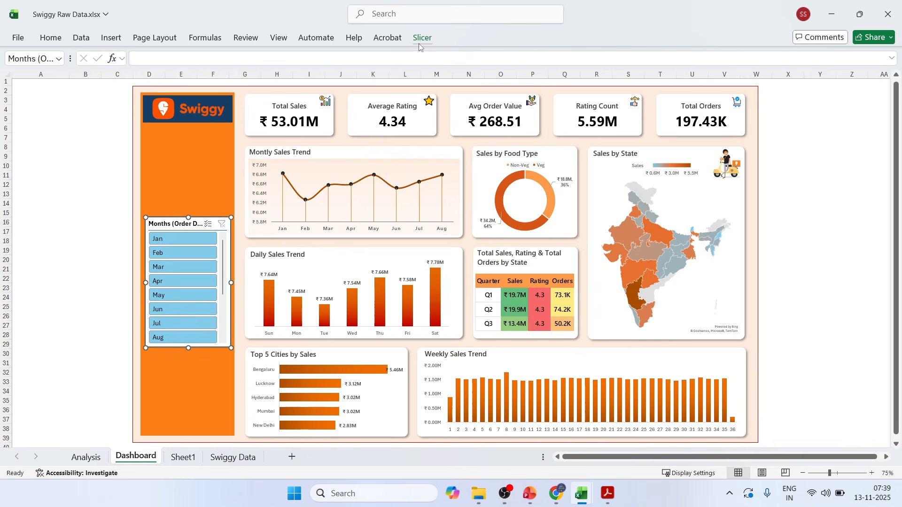
Arrange the months slicer's buttons in 3 columns and reduce the slicer's height to about 3.7 cm.
left_click(420, 39)
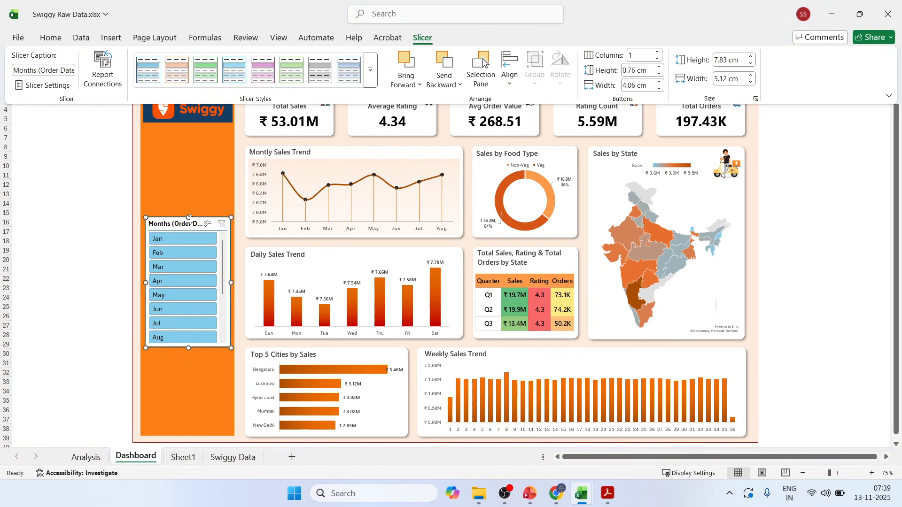
left_click(658, 52)
left_click(657, 52)
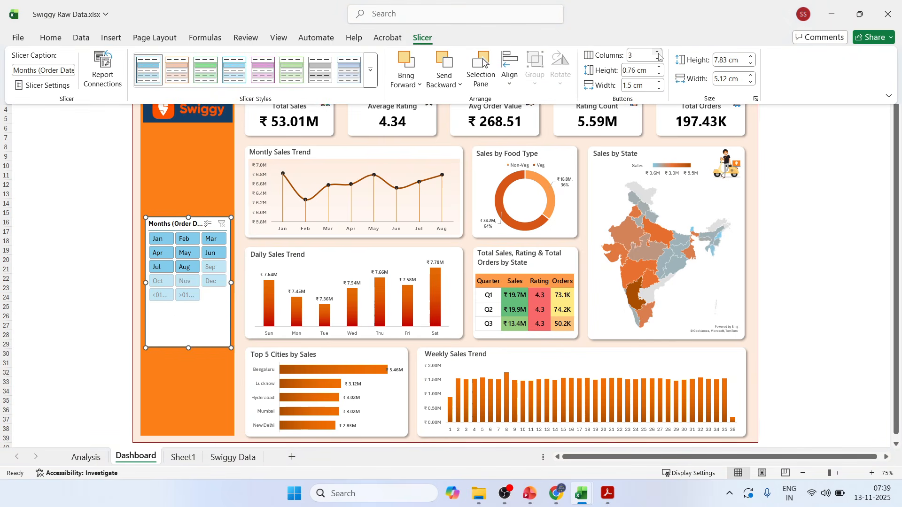
left_click(189, 349)
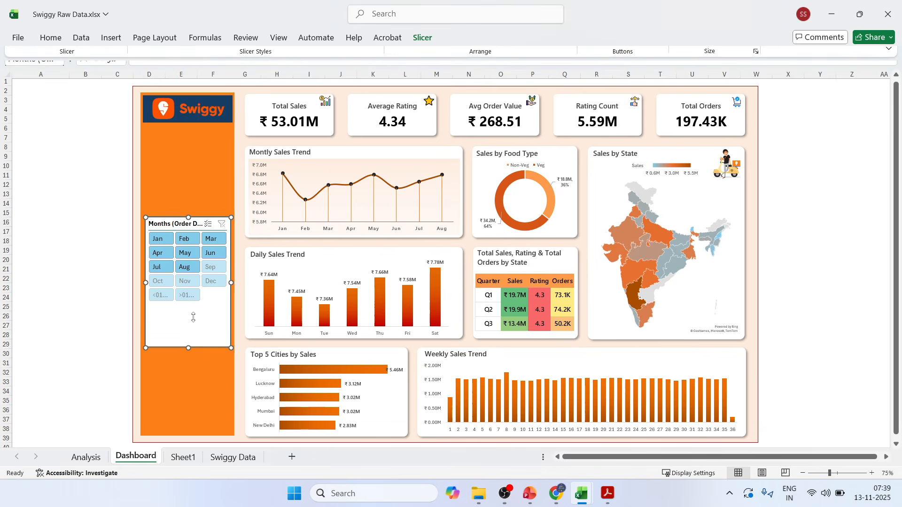
left_click(105, 297)
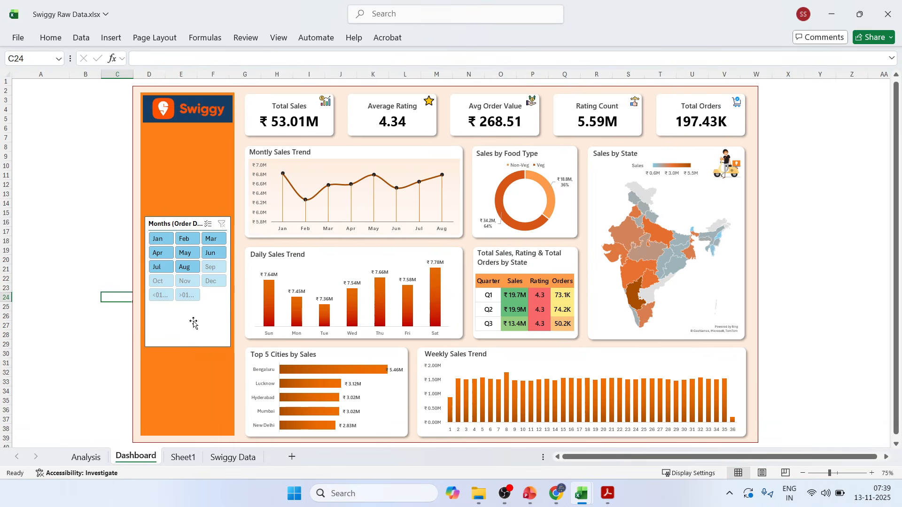
left_click(186, 334)
left_click_drag(188, 348, 187, 279)
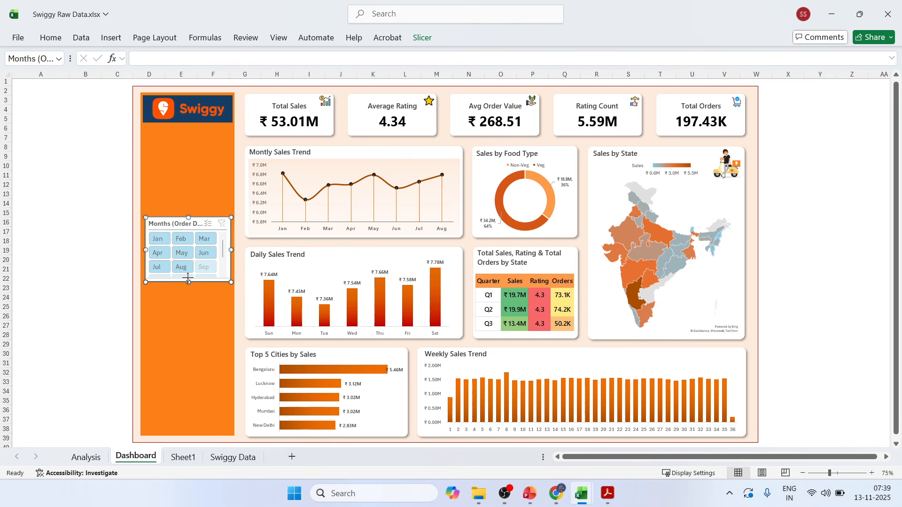
left_click(41, 258)
Nudge the months slicer slightly down and to the left within the orange sidebar.
left_click(163, 223)
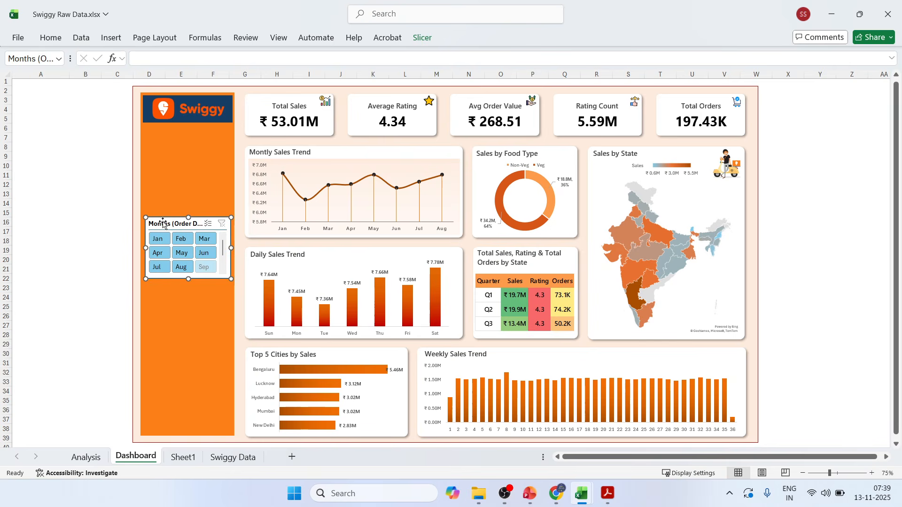
key("Down")
key("Down")
key("Down")
key("Down")
key("Down")
key("Down")
key("Down")
key("Down")
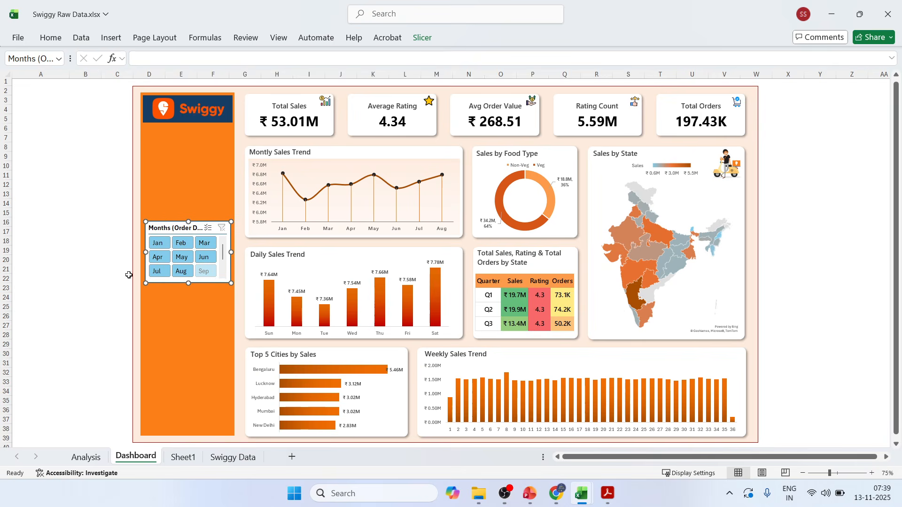
key("Left")
key("Left")
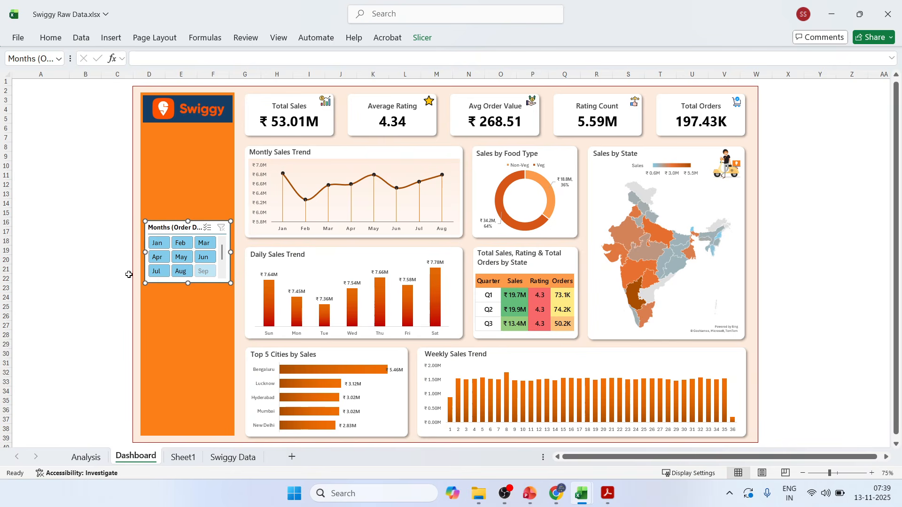
left_click(422, 37)
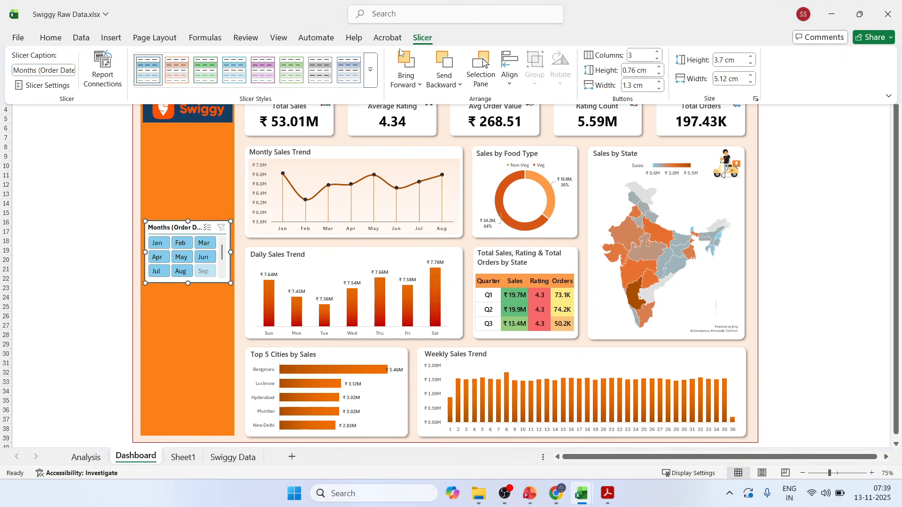
left_click(371, 76)
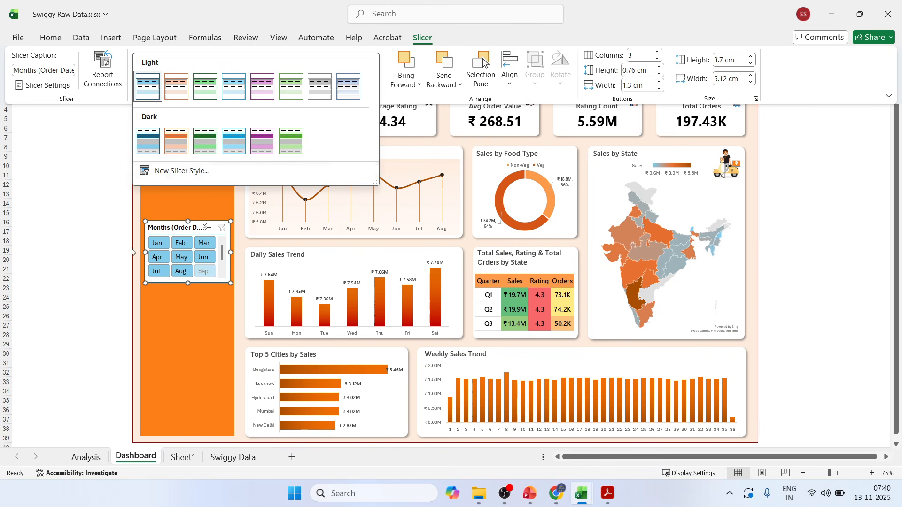
left_click(88, 275)
left_click(88, 275)
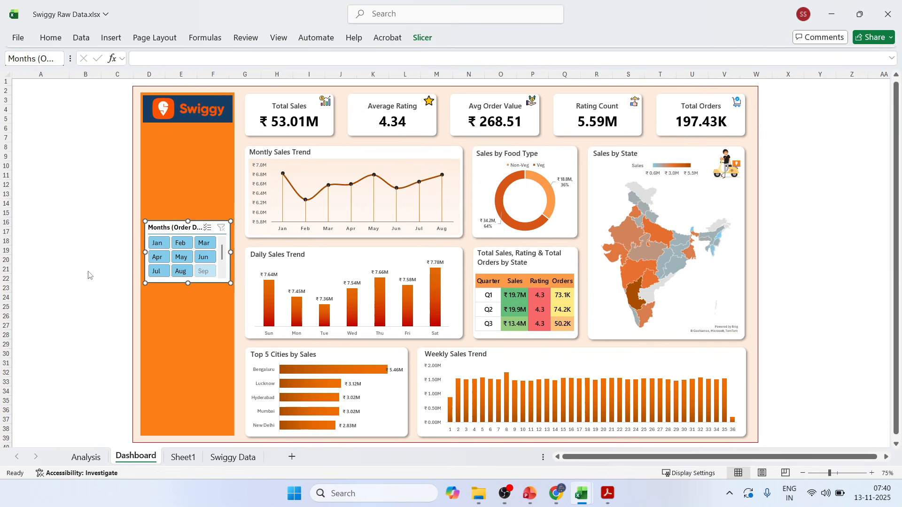
Copy the hex code of the orange sidebar rectangle's fill colour.
left_click(171, 186)
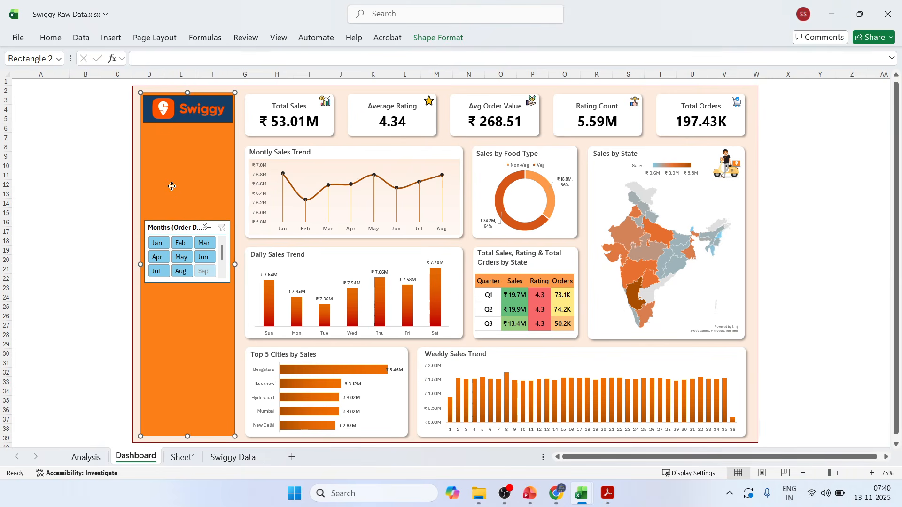
right_click(172, 186)
key("Escape")
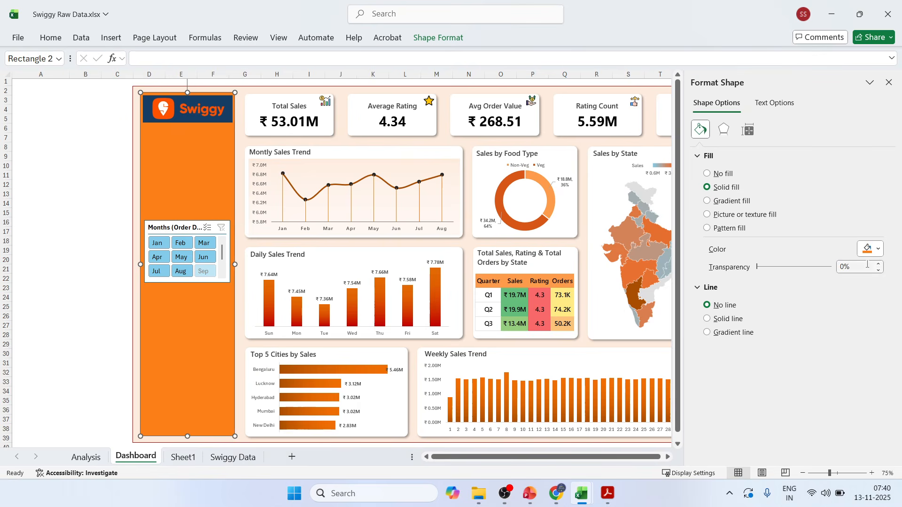
left_click(877, 249)
left_click(770, 234)
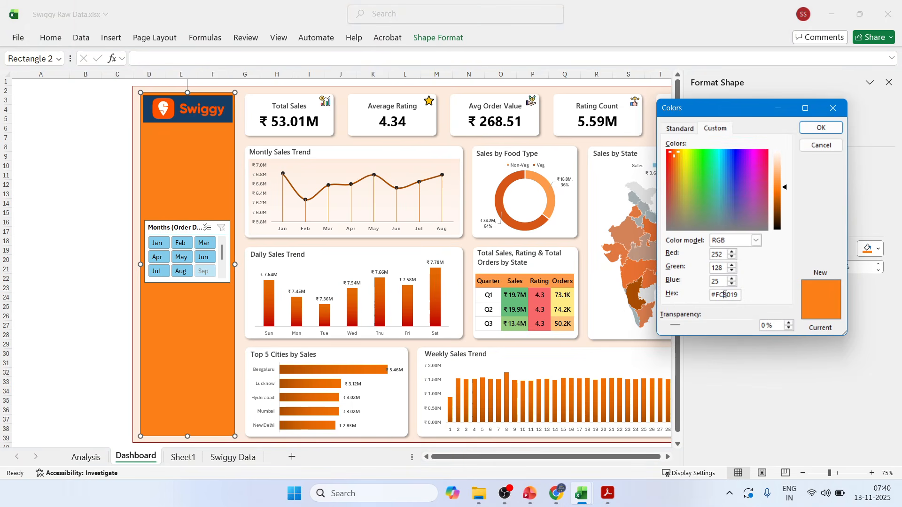
double_click(724, 295)
left_click(821, 128)
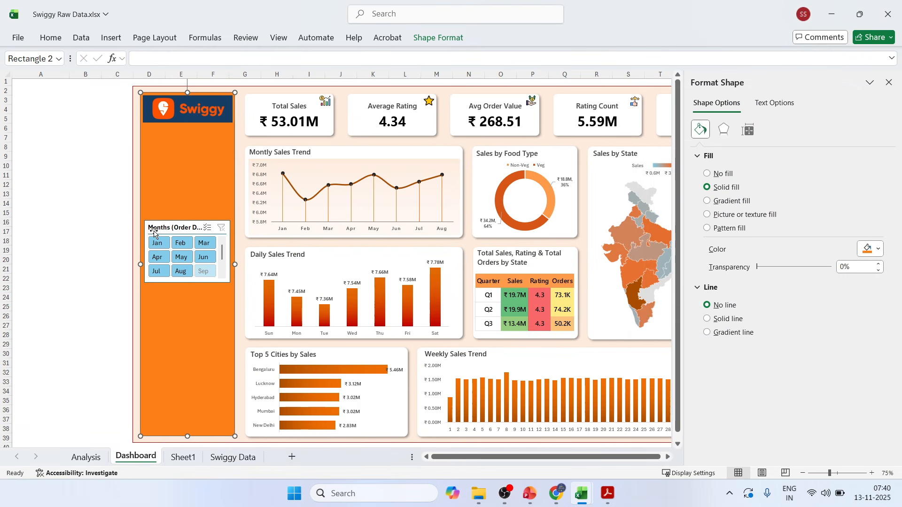
left_click(438, 39)
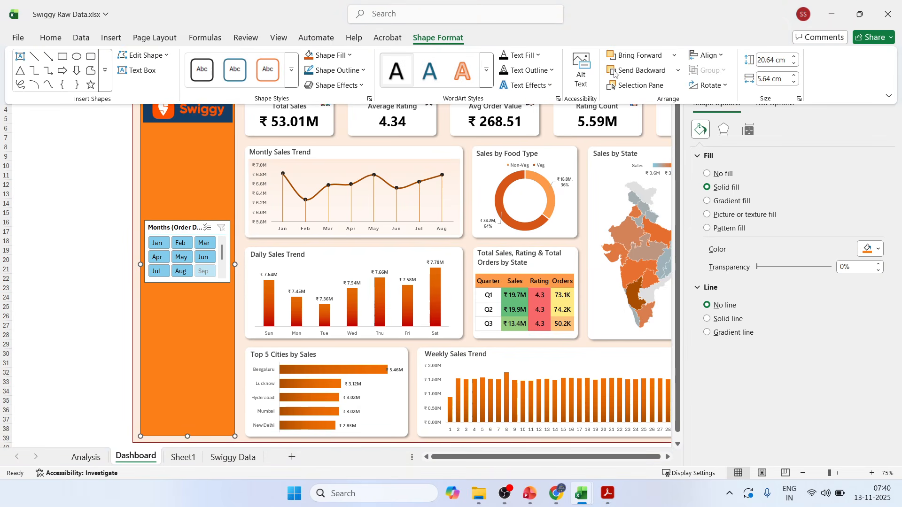
Start a new custom slicer style for the months slicer in the orange sidebar.
left_click(178, 228)
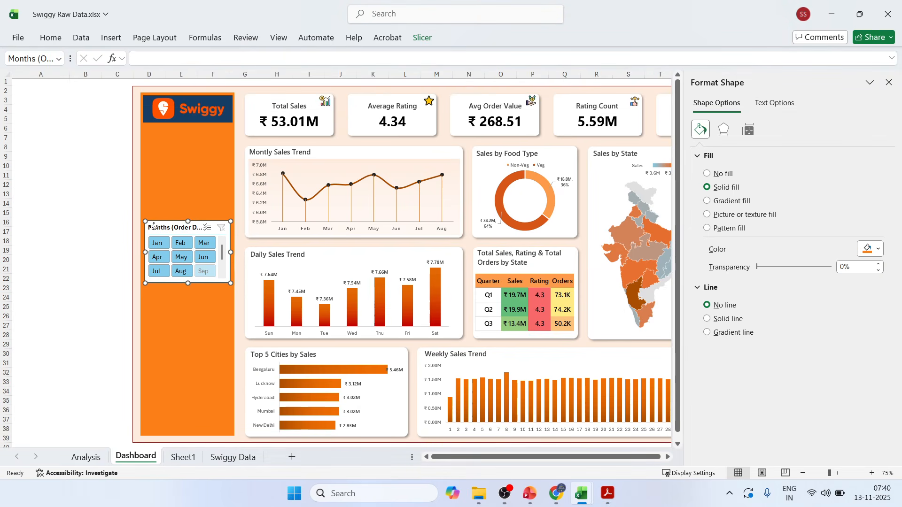
left_click(420, 39)
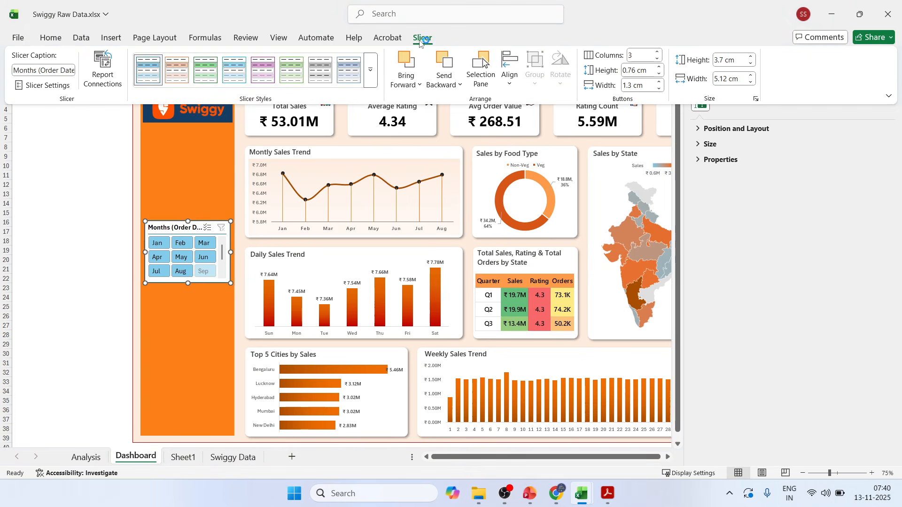
left_click(371, 69)
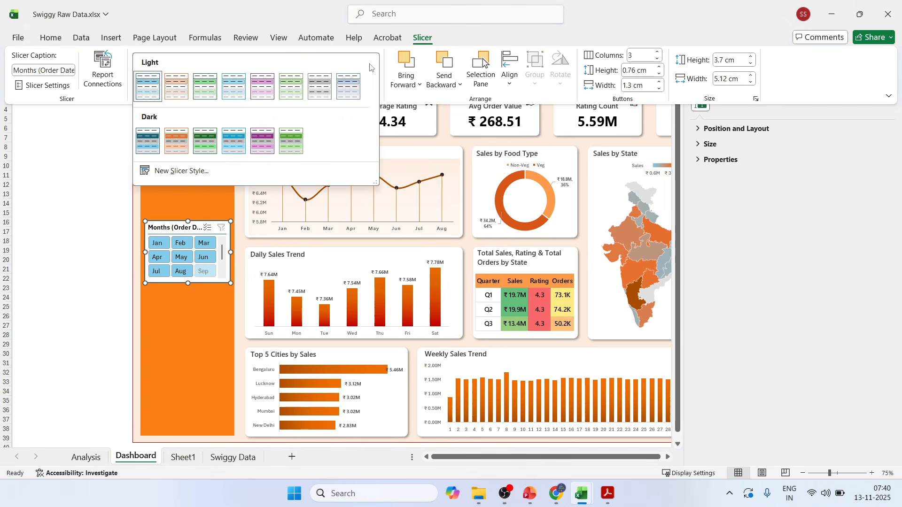
left_click(179, 172)
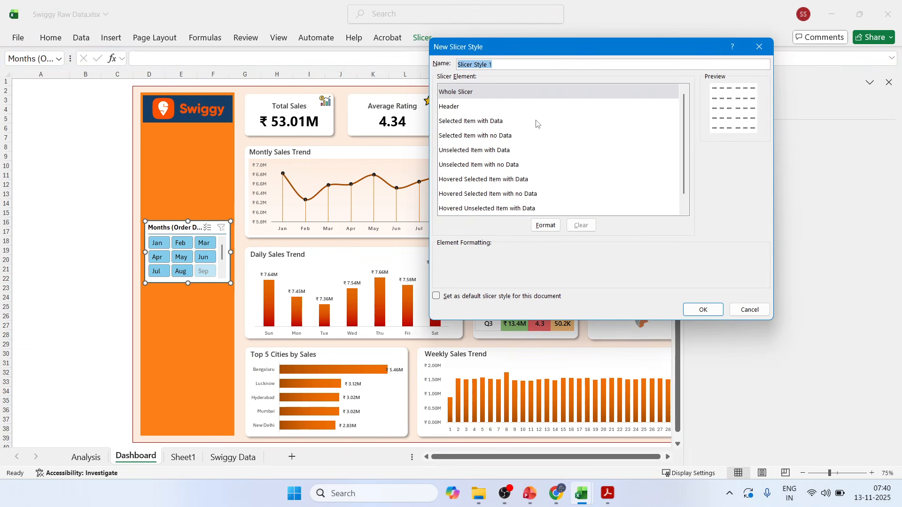
Set the new style's Whole Slicer background fill to the custom orange from the copied hex code.
left_click(453, 93)
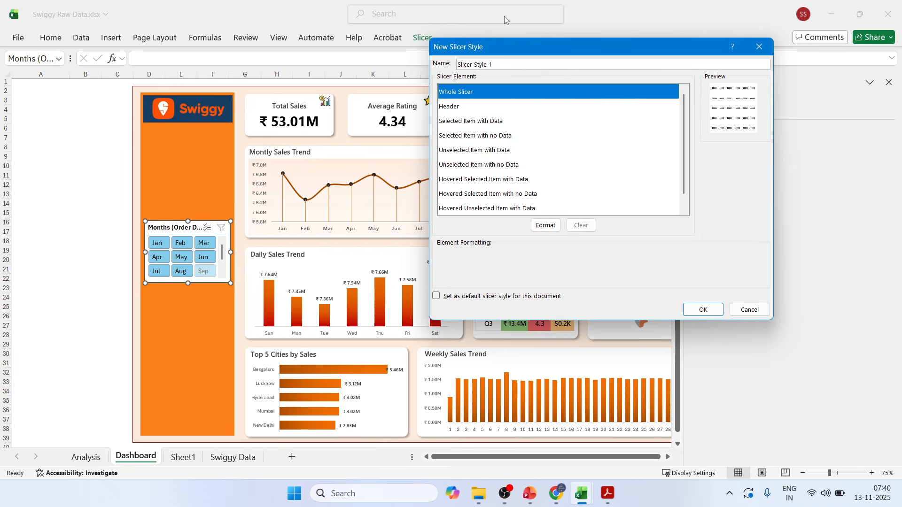
left_click(546, 225)
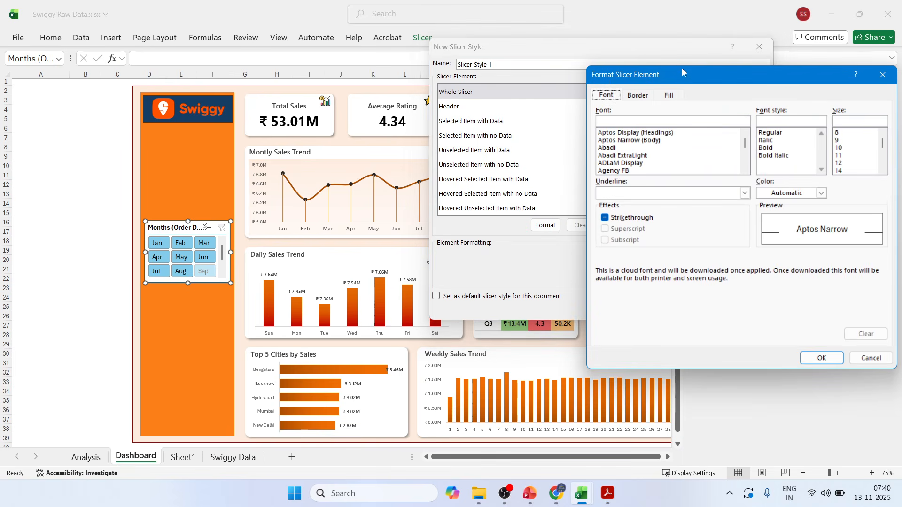
left_click_drag(682, 72, 581, 23)
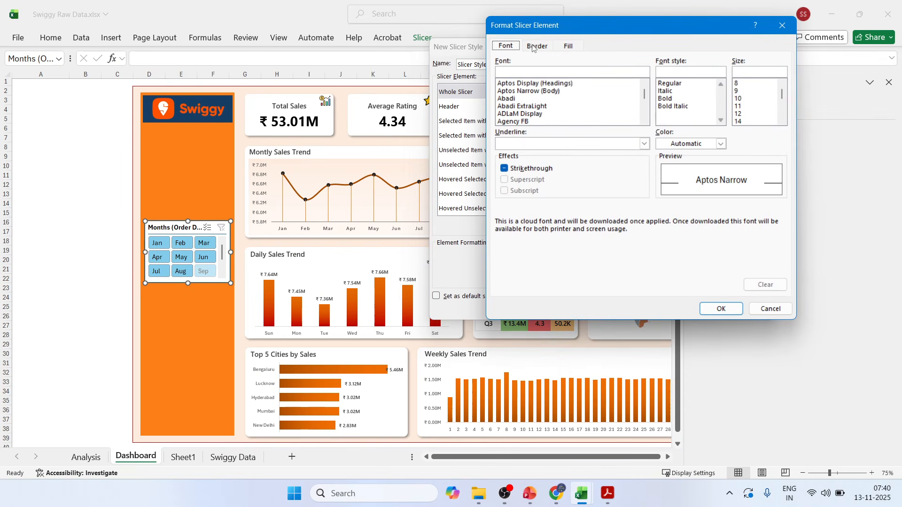
left_click(569, 47)
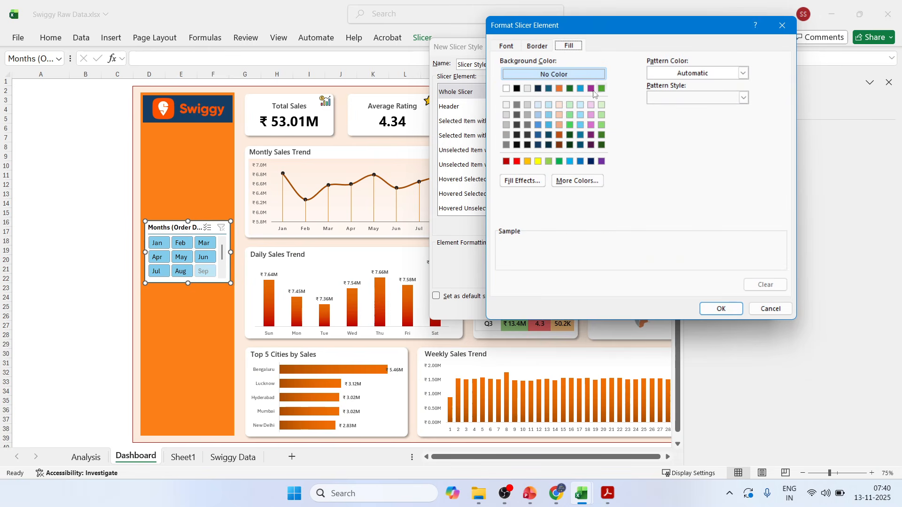
left_click(577, 181)
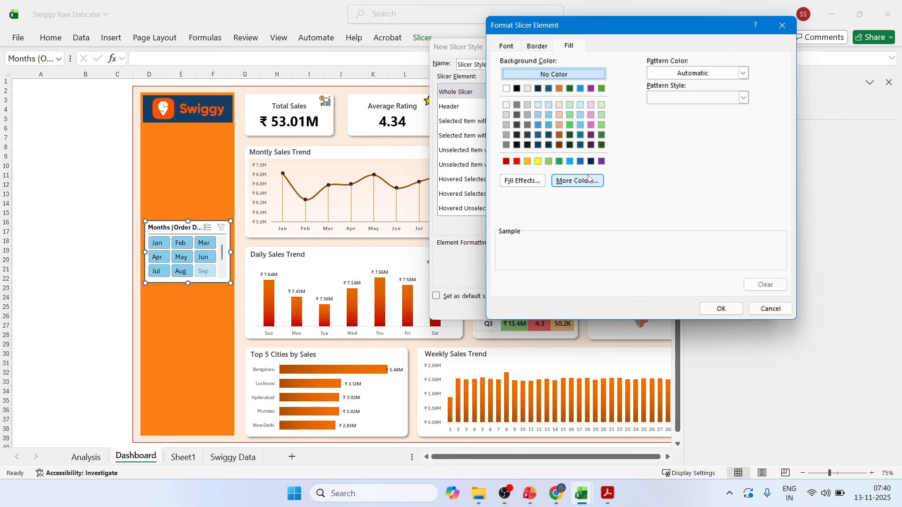
left_click(705, 146)
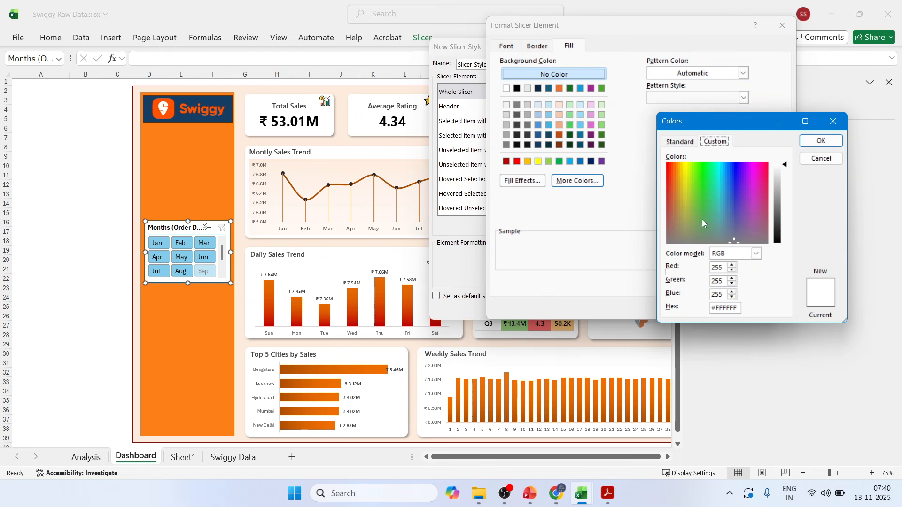
double_click(723, 308)
type("#FC8019")
left_click(820, 141)
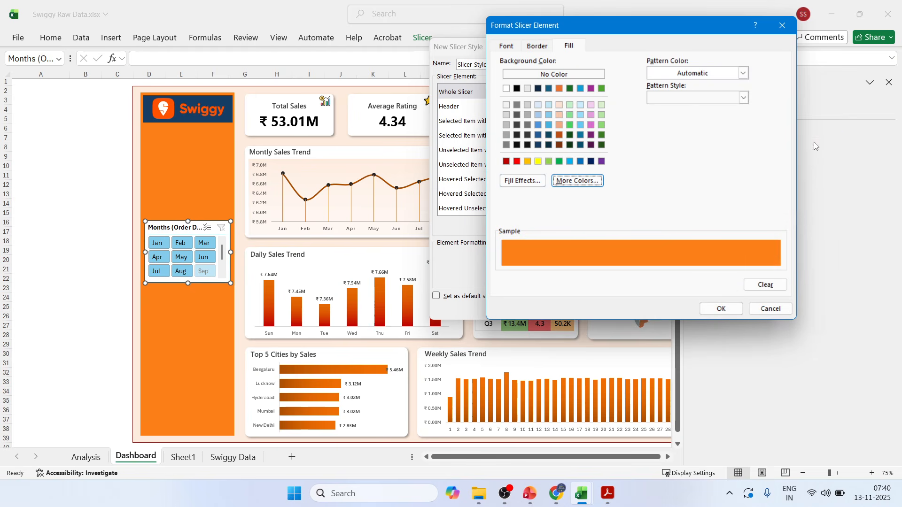
left_click(712, 308)
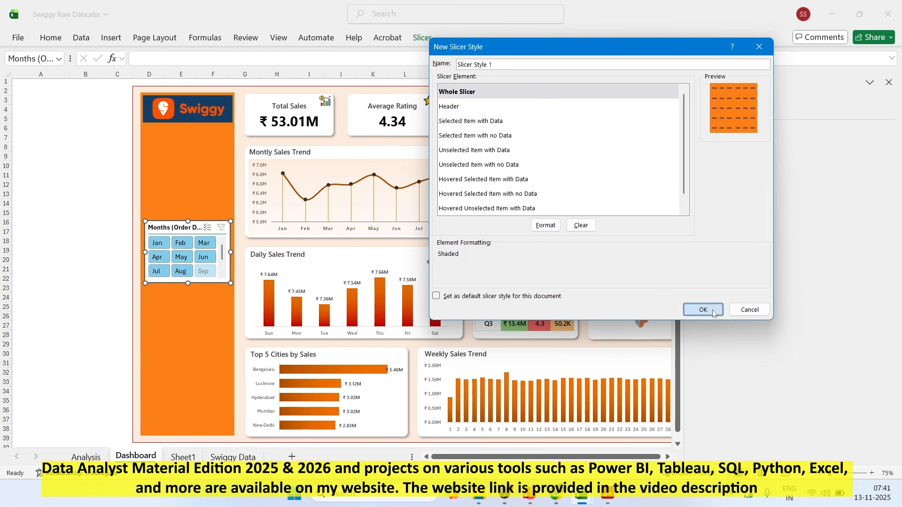
Save the new orange slicer style and apply it to the months slicer.
left_click(702, 309)
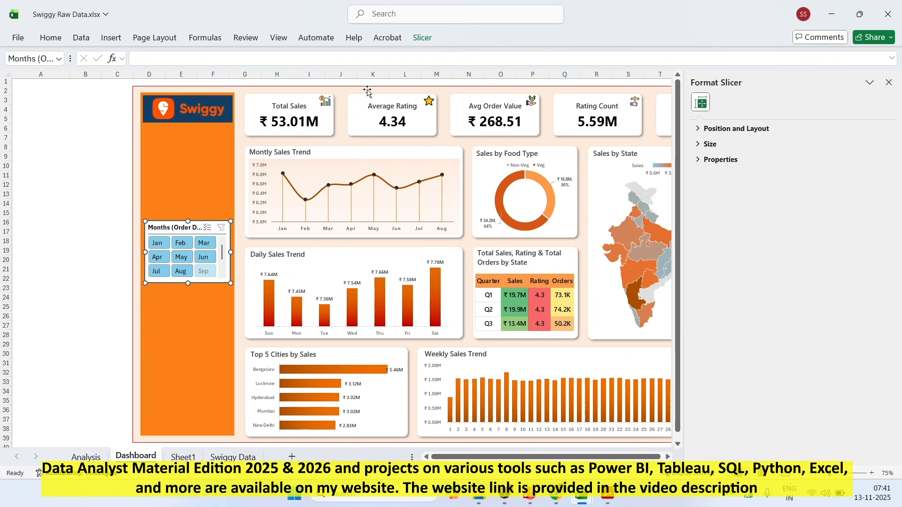
left_click(422, 39)
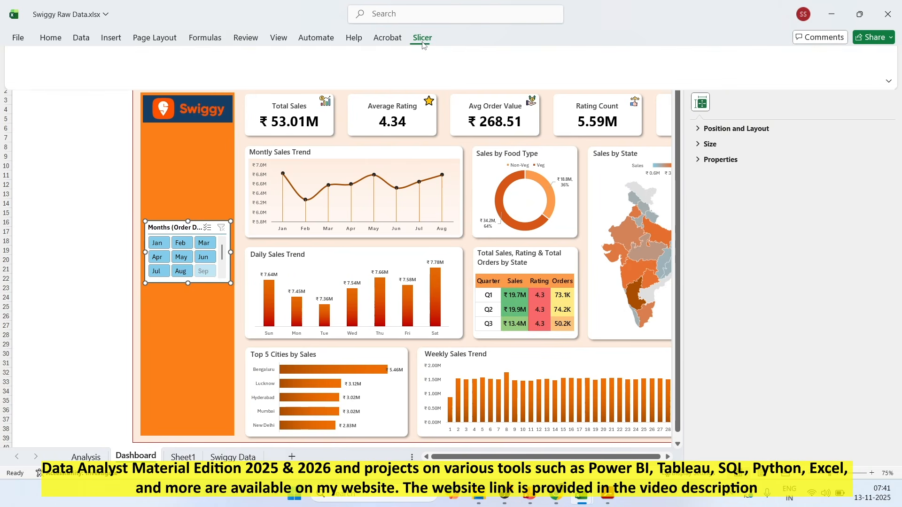
left_click(141, 83)
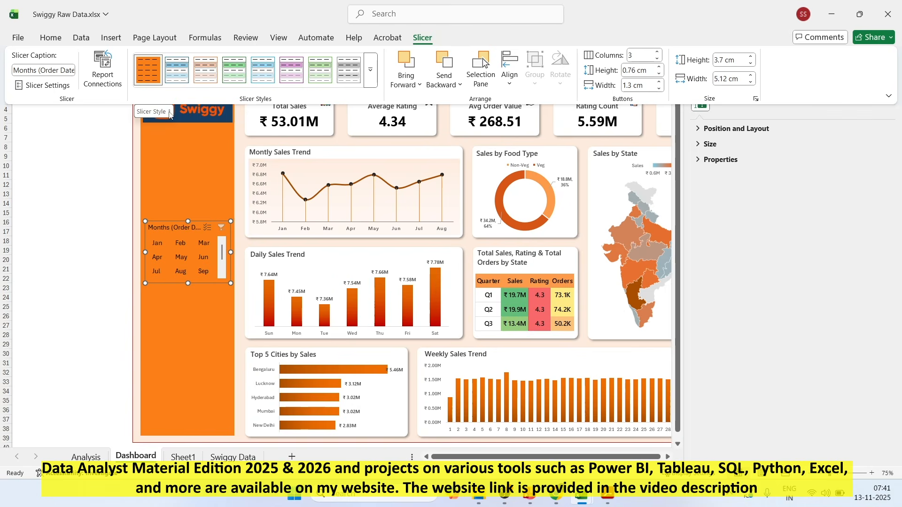
Modify the custom orange slicer style so its Header font is Calibri, bold, size 9.
right_click(149, 72)
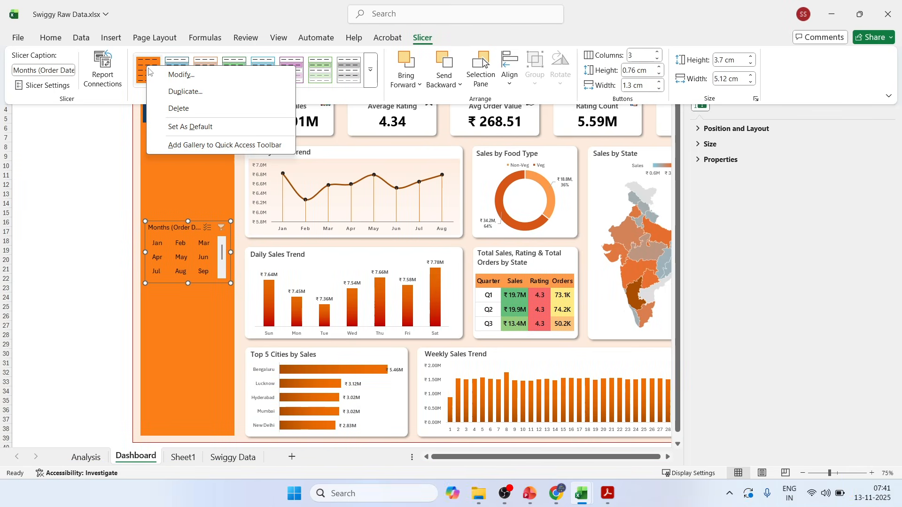
left_click(181, 75)
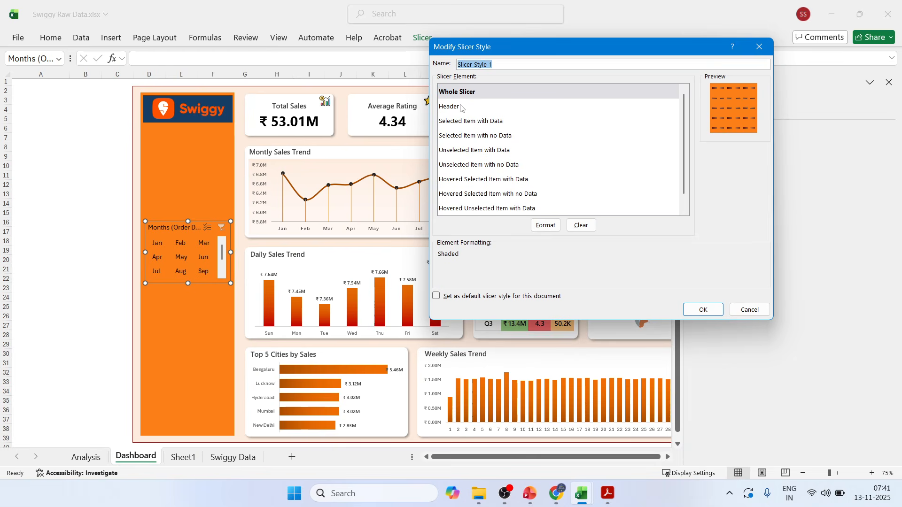
left_click(461, 108)
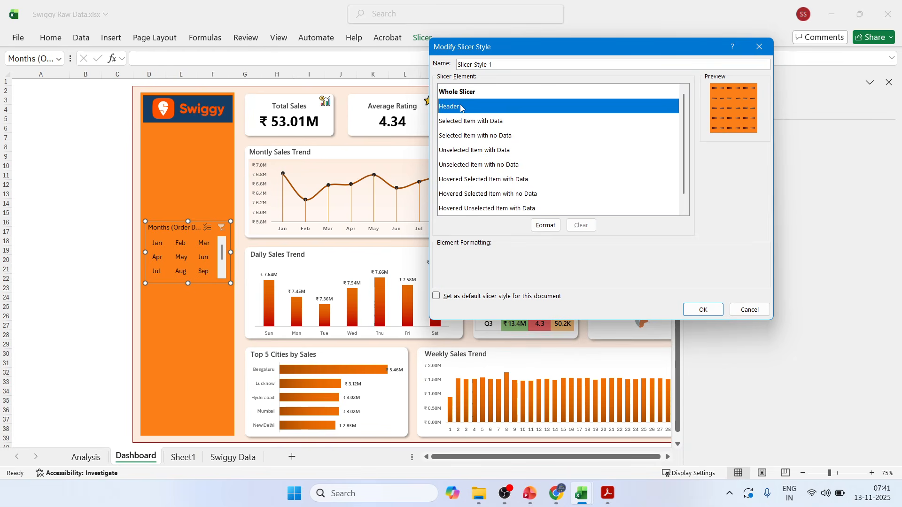
left_click(543, 226)
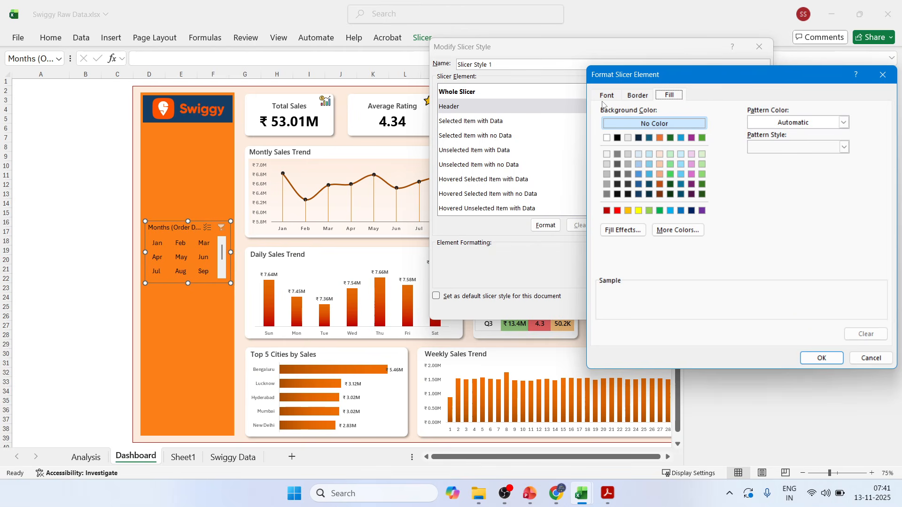
left_click(605, 95)
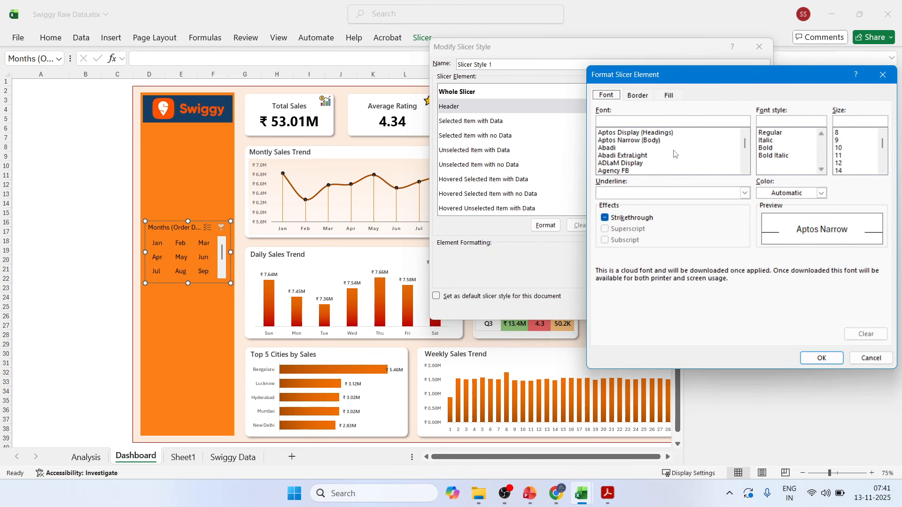
scroll(674, 154, "down", 12)
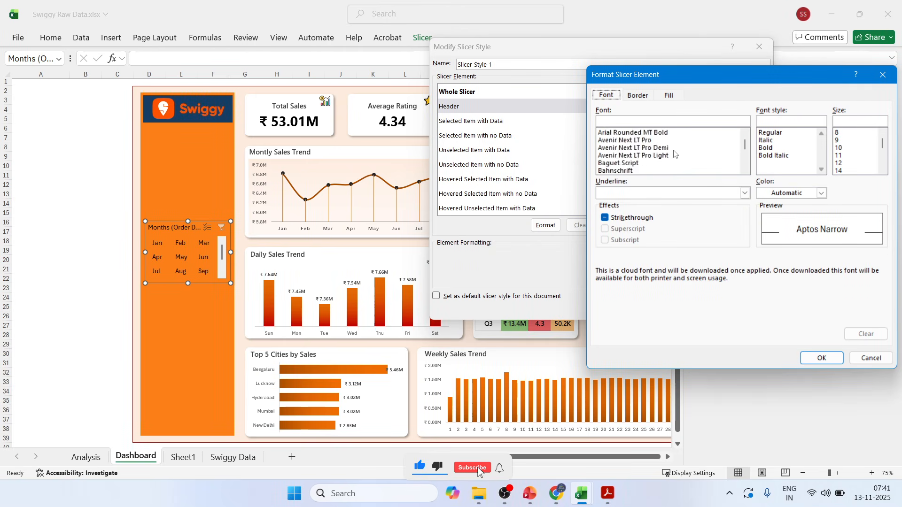
scroll(674, 153, "down", 6)
scroll(674, 153, "up", 2)
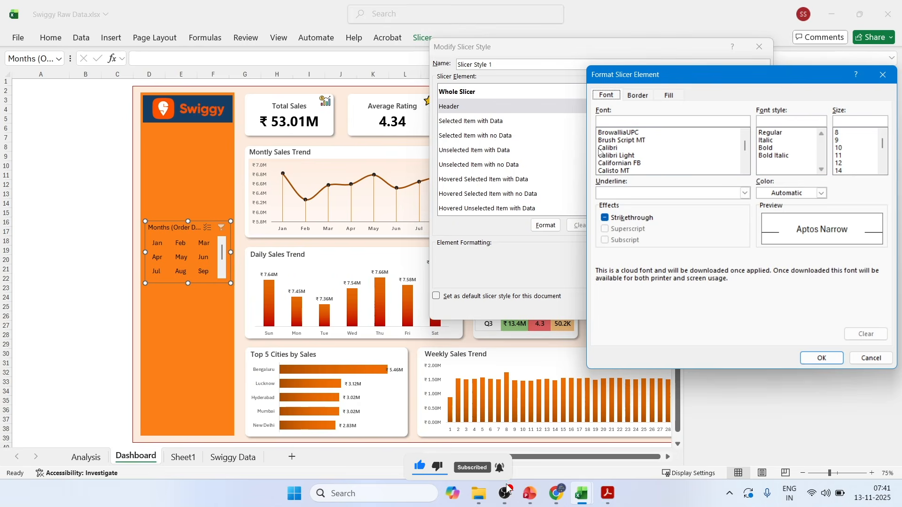
left_click(613, 149)
left_click(838, 141)
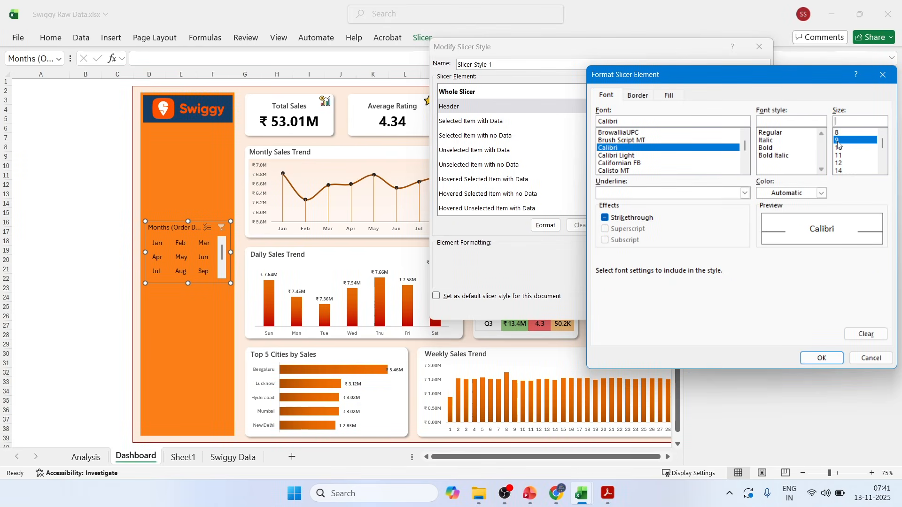
left_click(782, 148)
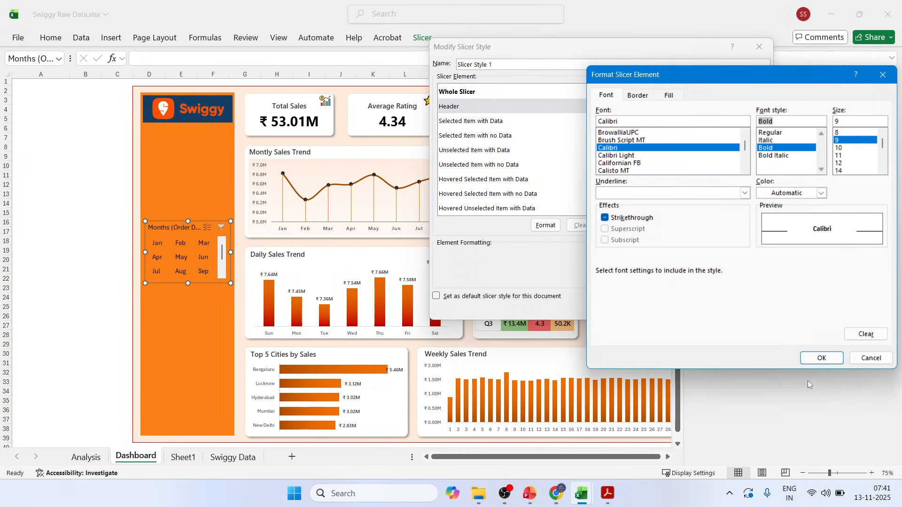
left_click(810, 359)
left_click(720, 313)
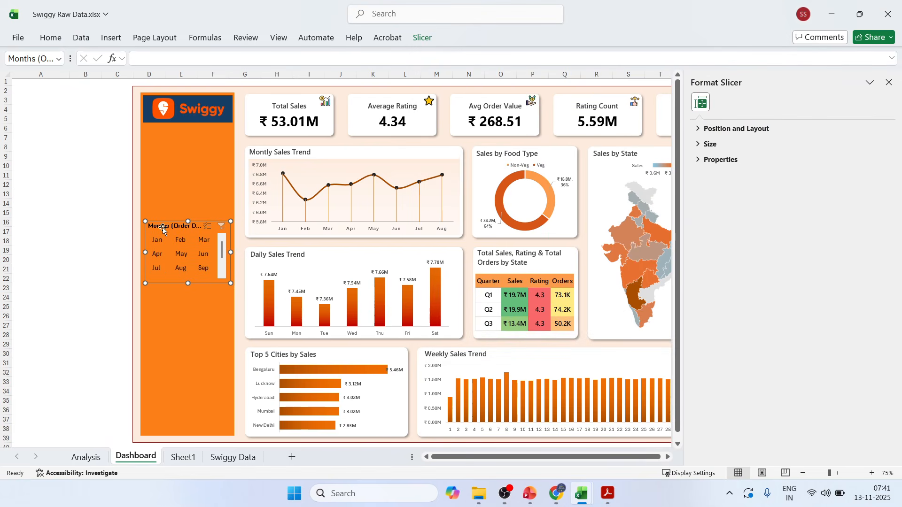
Set the Header font size in the custom orange slicer style to 12.
left_click(422, 37)
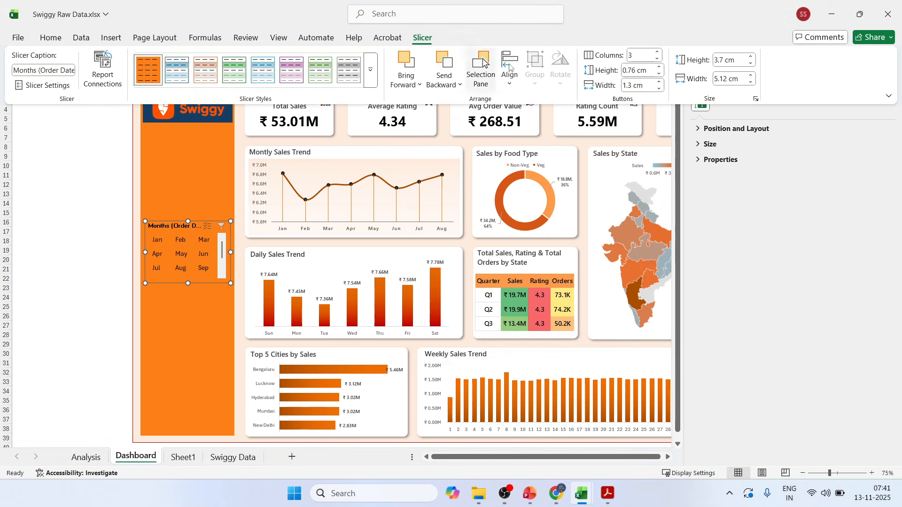
right_click(151, 73)
left_click(187, 92)
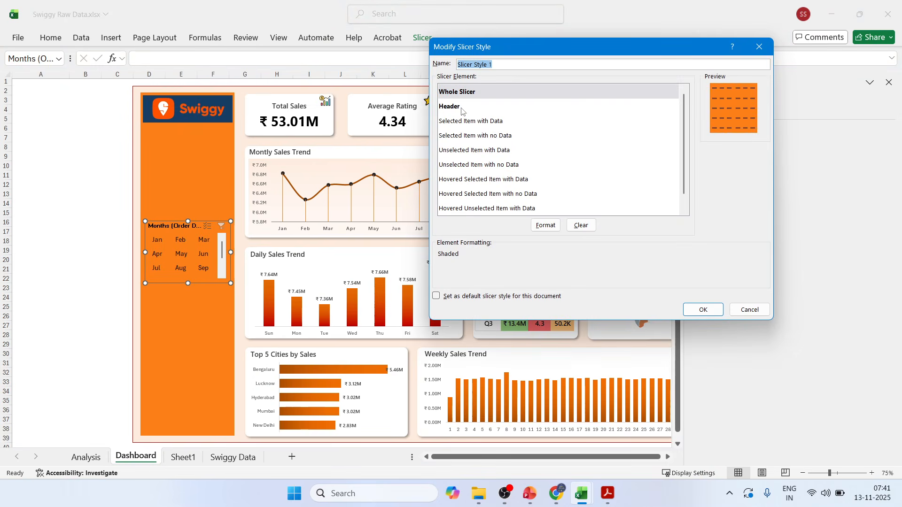
left_click(462, 108)
left_click(545, 225)
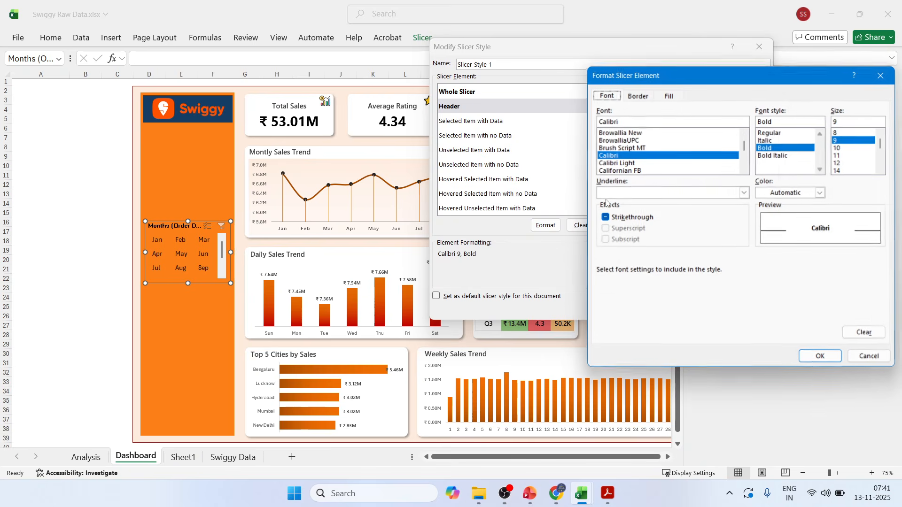
left_click(840, 163)
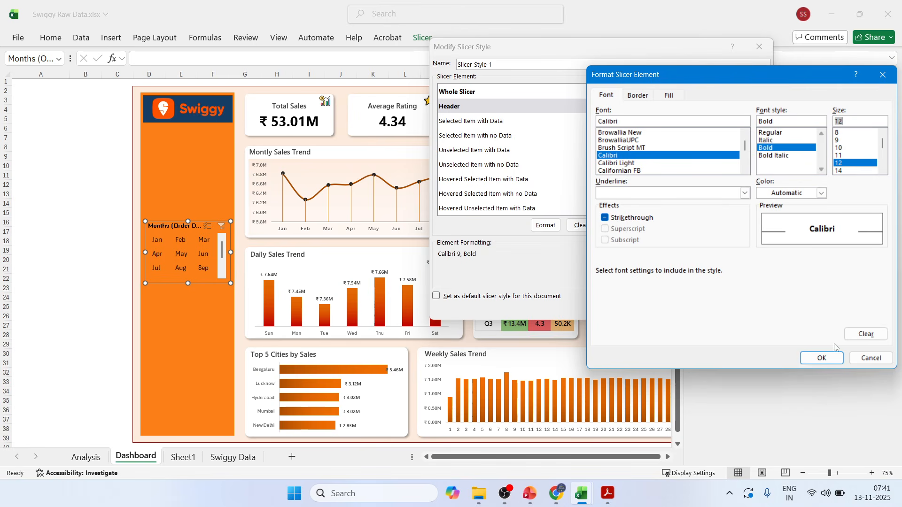
left_click(822, 358)
left_click(705, 310)
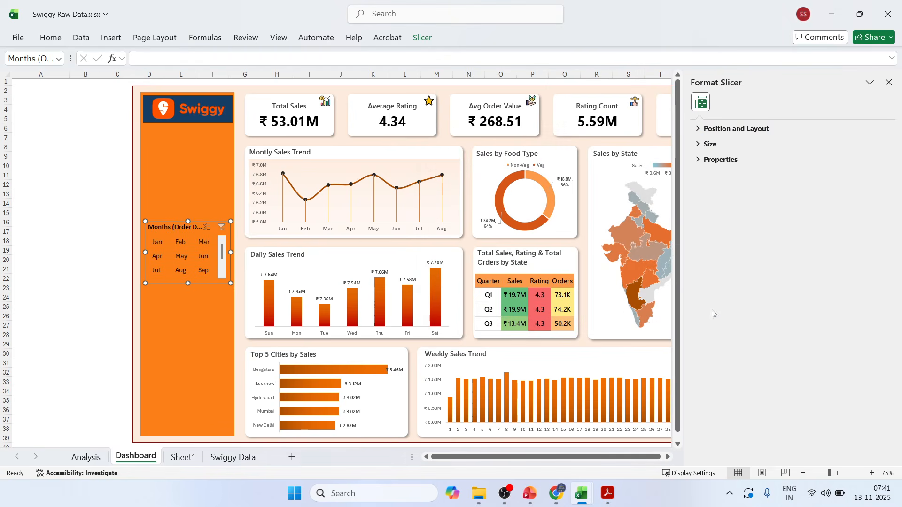
Modify the custom orange slicer style to give its Selected Item with Data element an outline border.
left_click(422, 38)
right_click(153, 82)
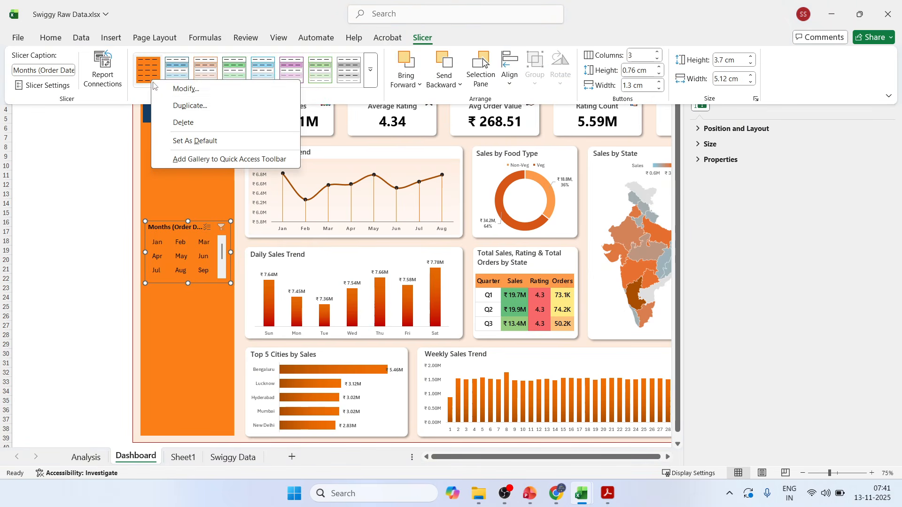
left_click(167, 93)
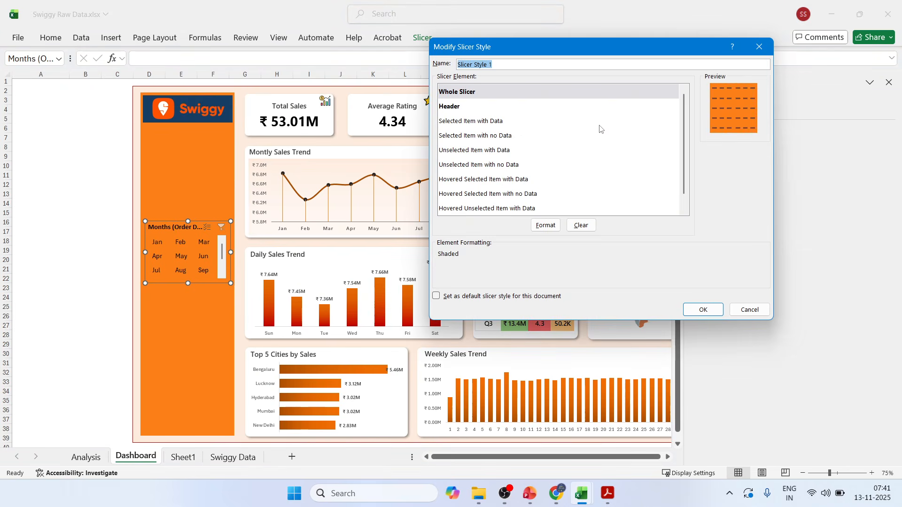
left_click(481, 122)
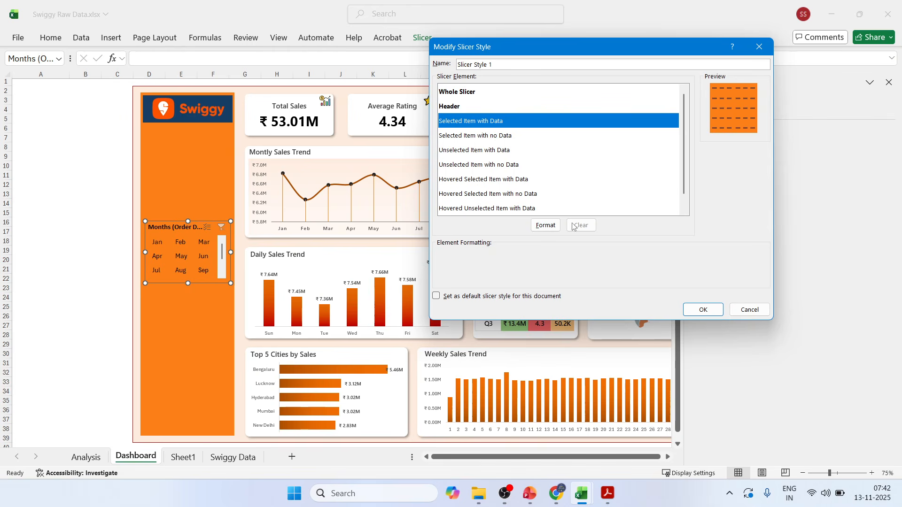
left_click(545, 225)
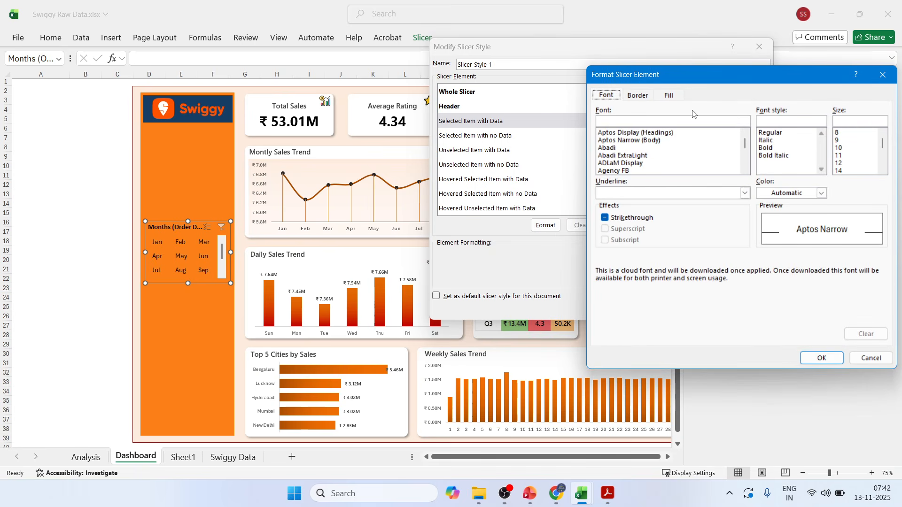
left_click(638, 95)
left_click_drag(694, 74, 621, 48)
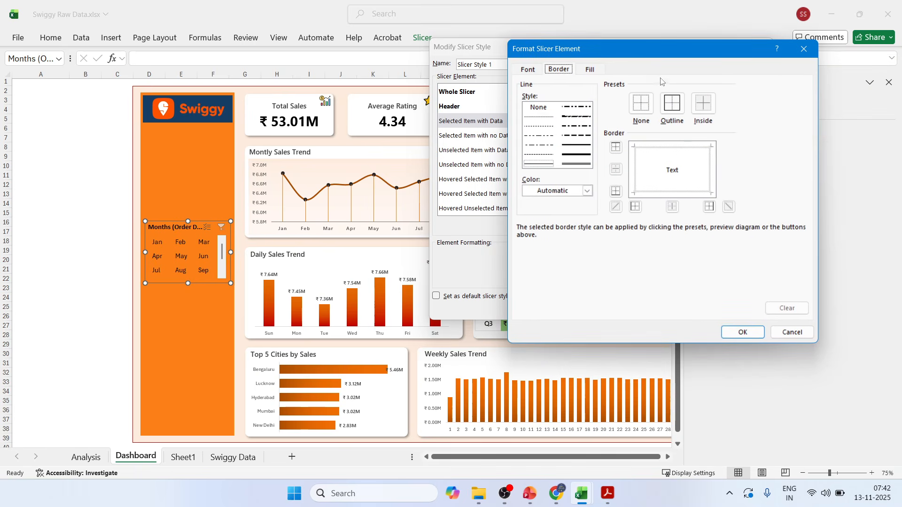
left_click(670, 106)
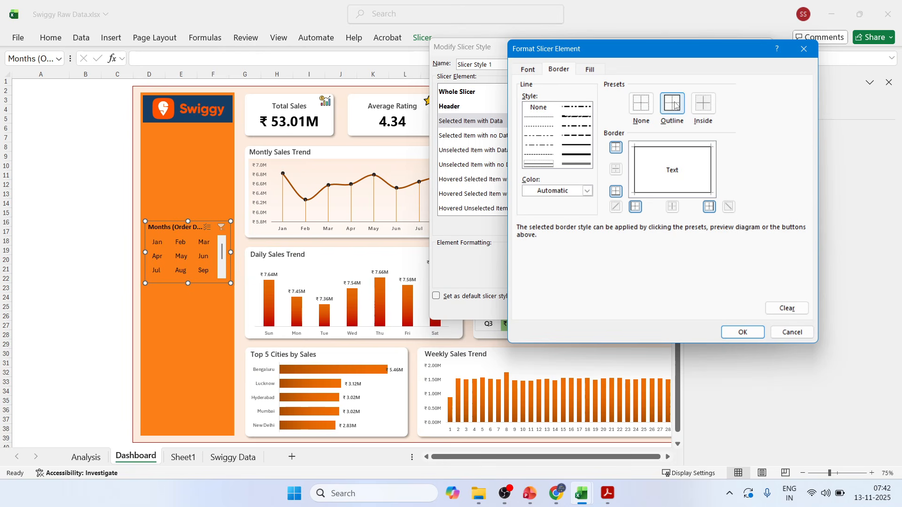
Choose a dark grey line colour for the Selected Item with Data border, save the style and check the months slicer's items.
left_click(587, 191)
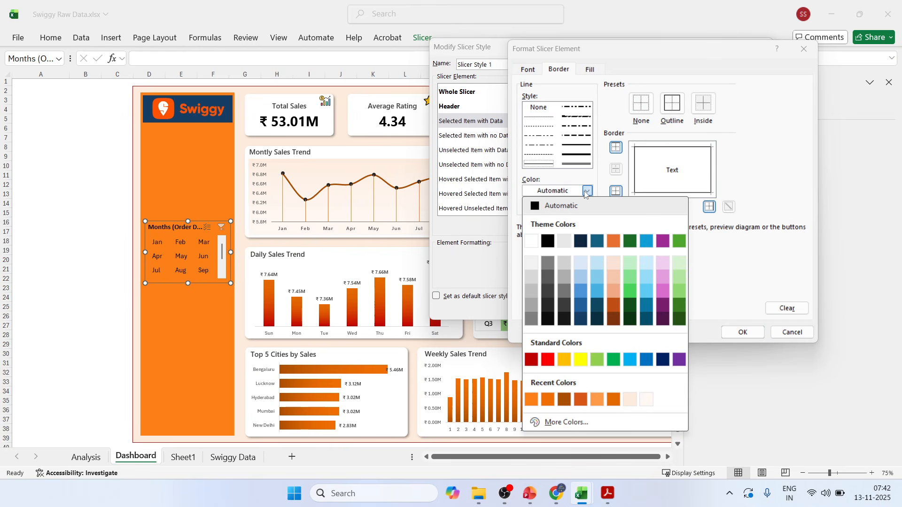
left_click(547, 289)
left_click(746, 333)
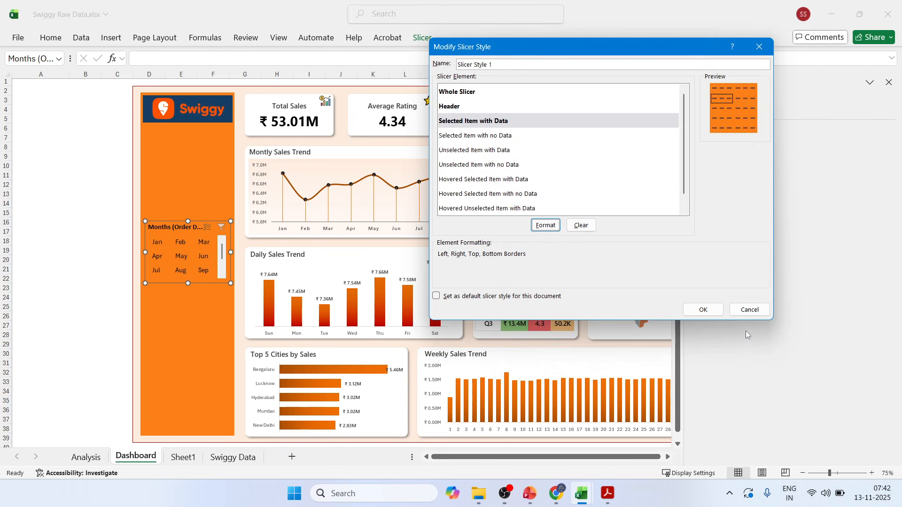
left_click(703, 310)
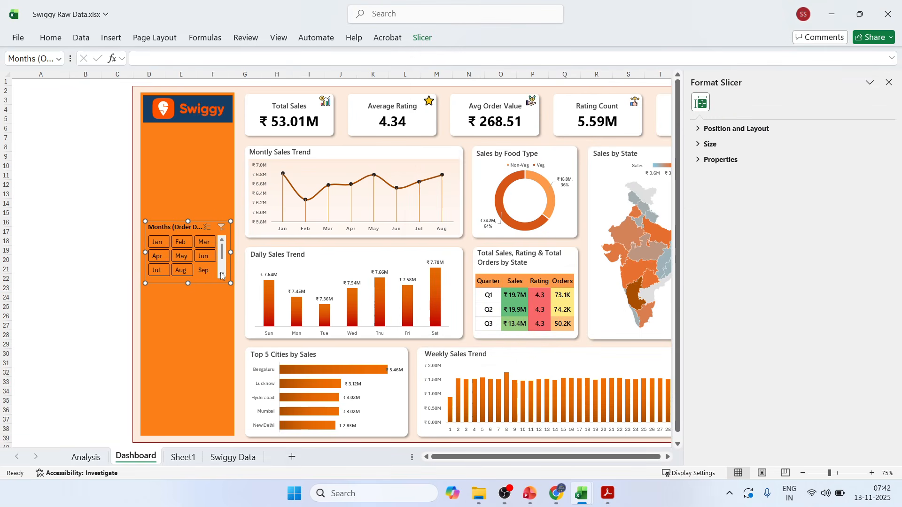
scroll(200, 260, "down", 2)
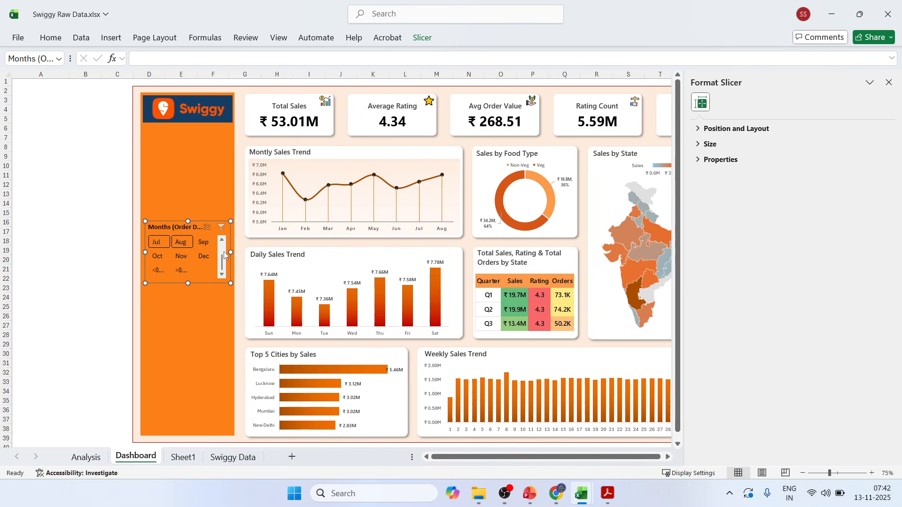
left_click_drag(223, 251, 222, 245)
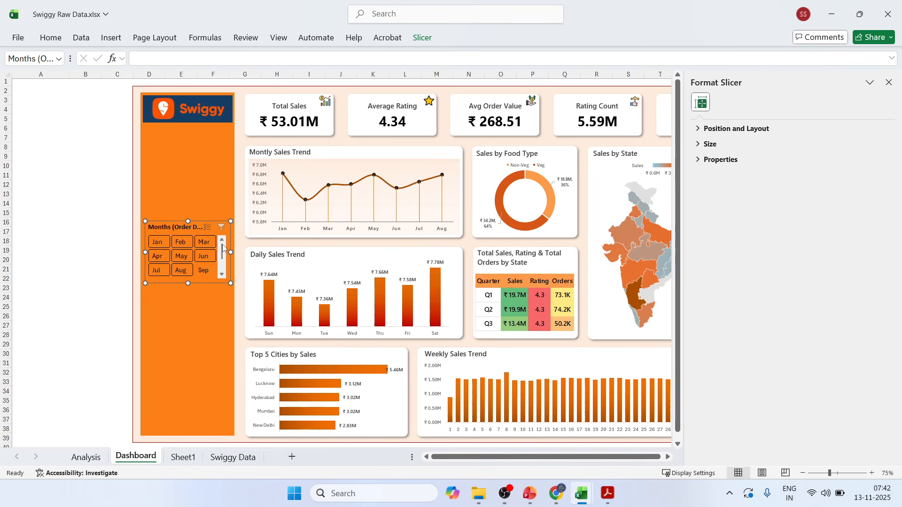
Add an outline border to the custom style's Whole Slicer element, choosing a dark grey line colour, and close the formatting pane.
left_click(420, 41)
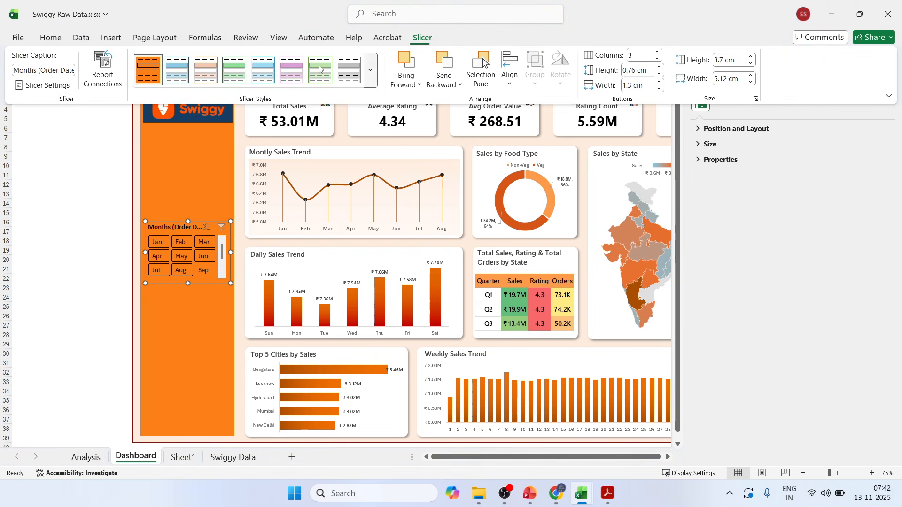
right_click(151, 86)
left_click(184, 89)
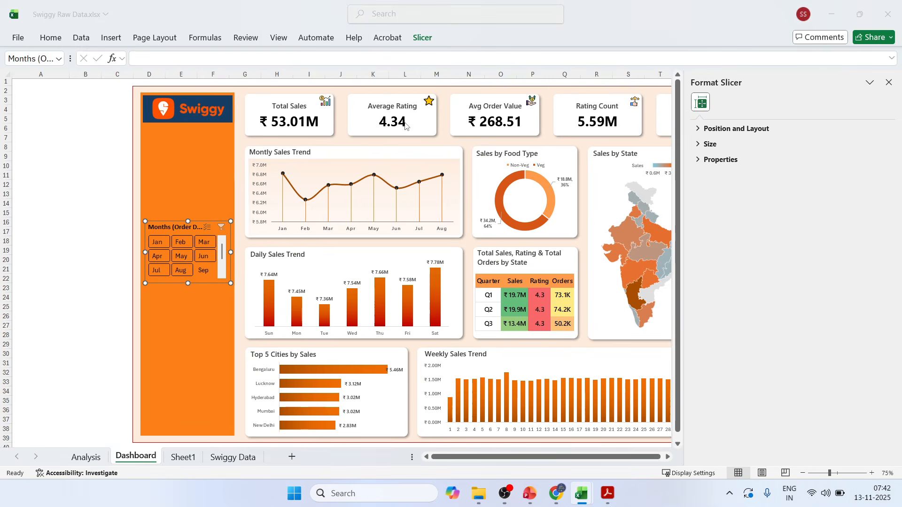
left_click(455, 92)
left_click(550, 225)
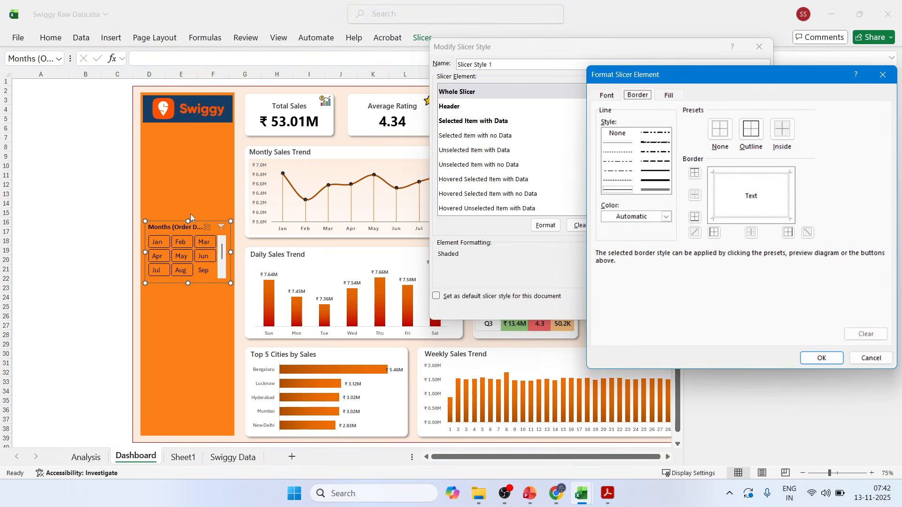
left_click(751, 129)
left_click(666, 216)
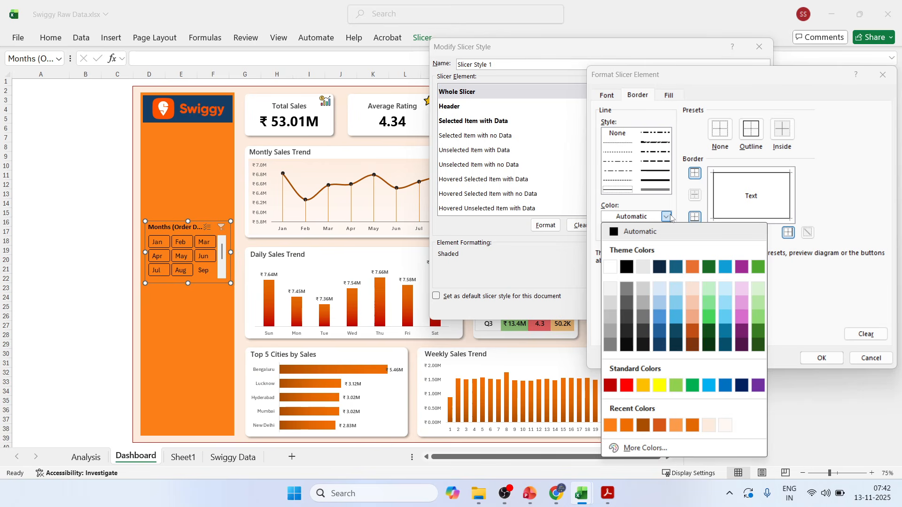
left_click(643, 326)
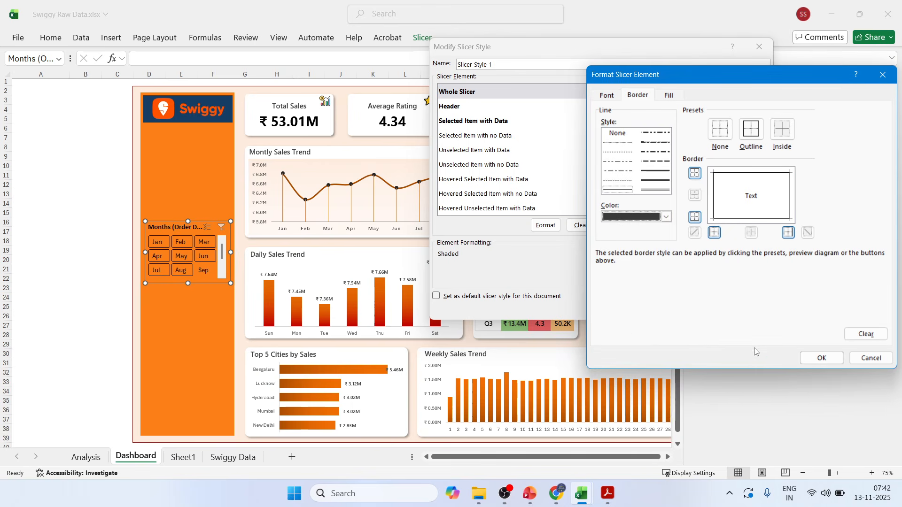
left_click(817, 357)
left_click(703, 310)
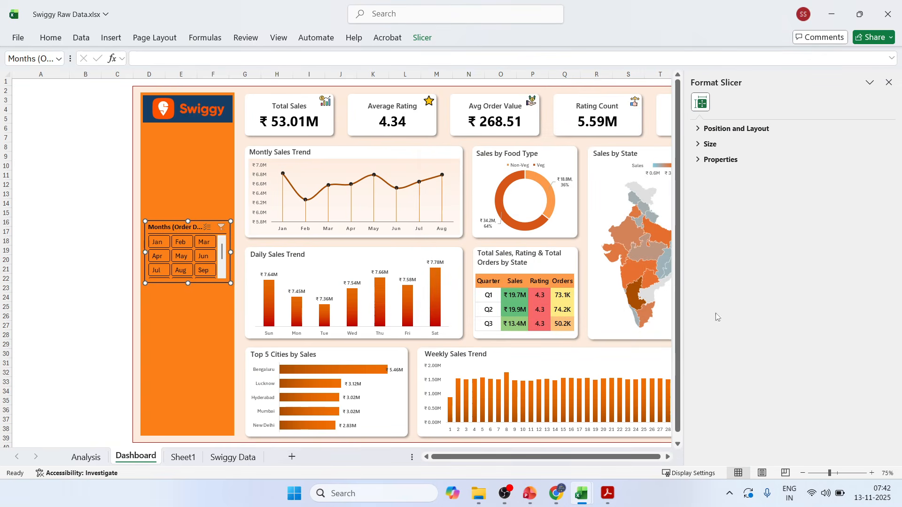
left_click(98, 214)
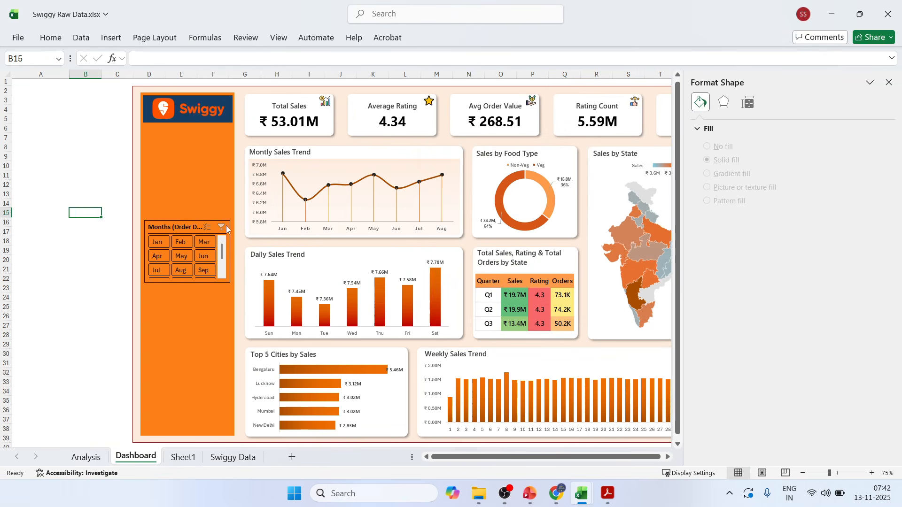
left_click(888, 82)
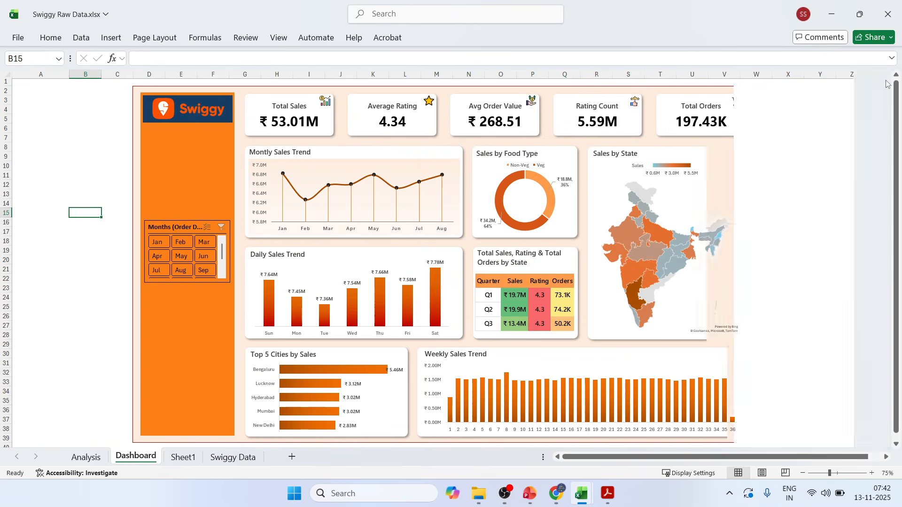
Set the custom slicer style's Selected Item with Data background fill to light orange (#F7CCB7) and save the style.
left_click(165, 219)
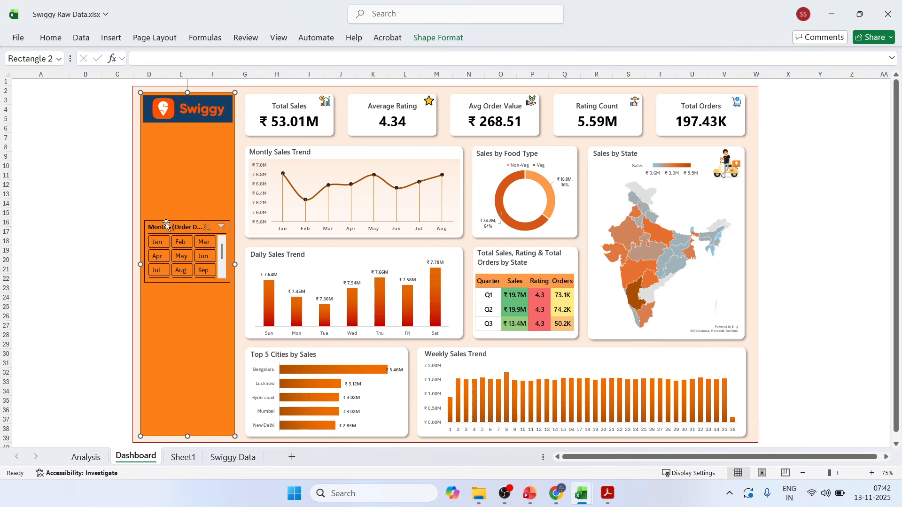
left_click(165, 223)
left_click(422, 37)
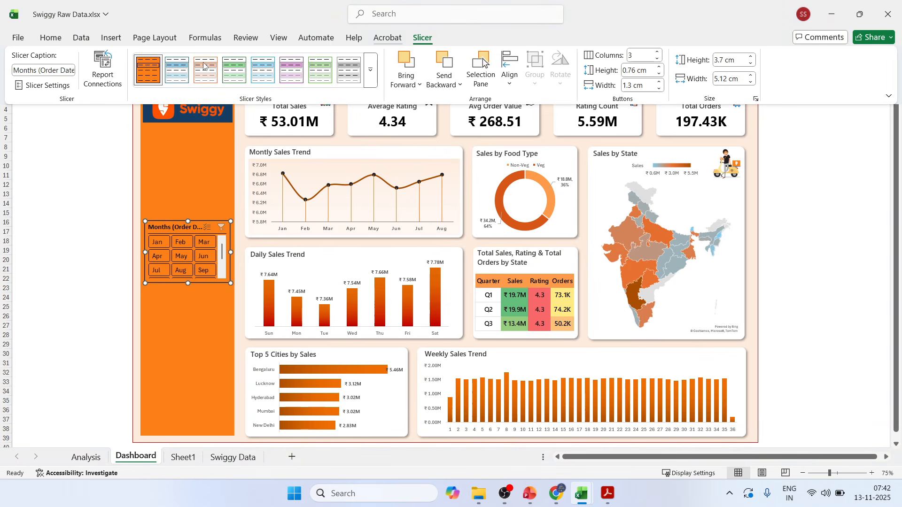
right_click(149, 84)
left_click(175, 100)
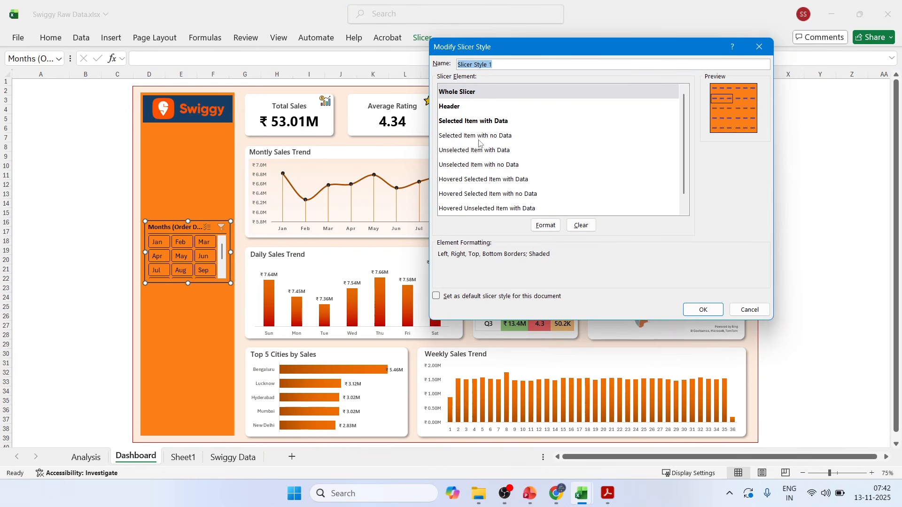
left_click(494, 136)
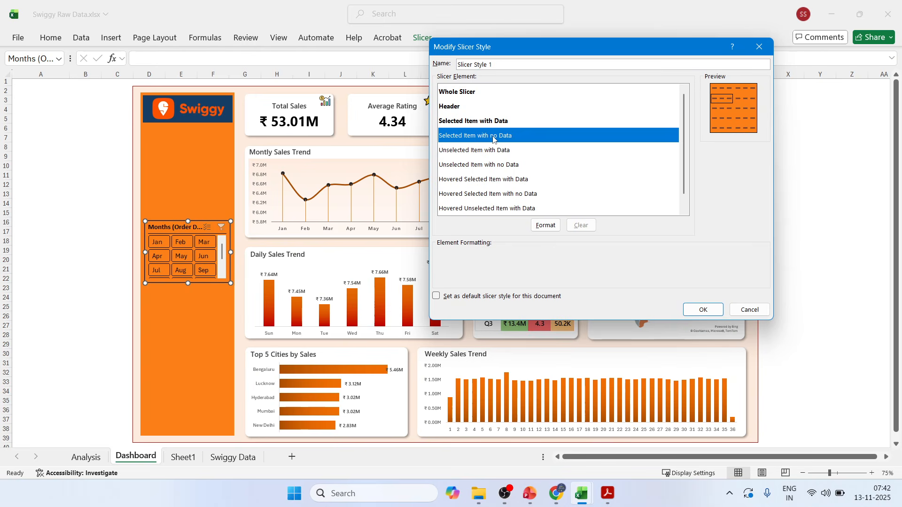
left_click(489, 122)
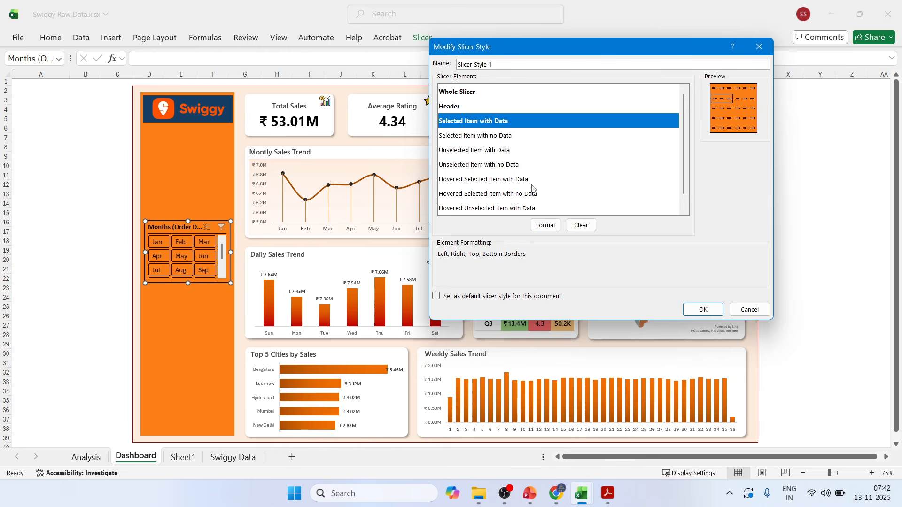
left_click(545, 225)
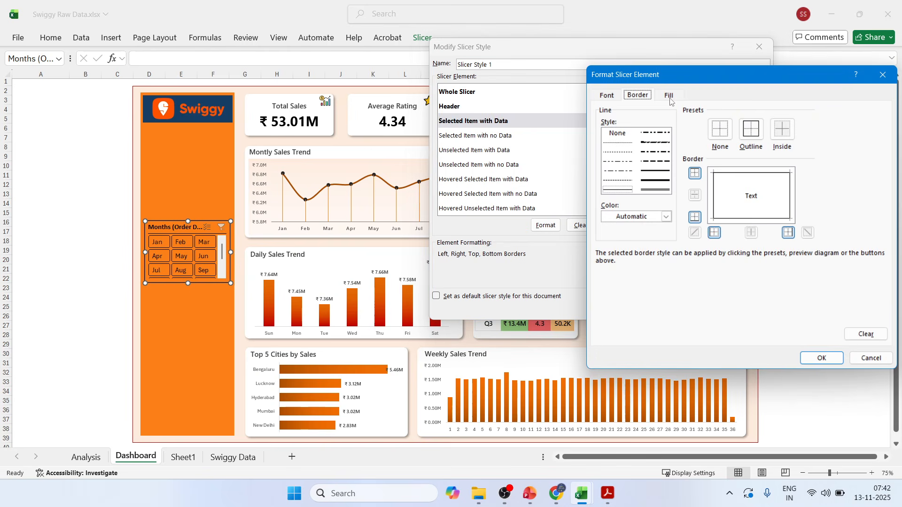
left_click(669, 97)
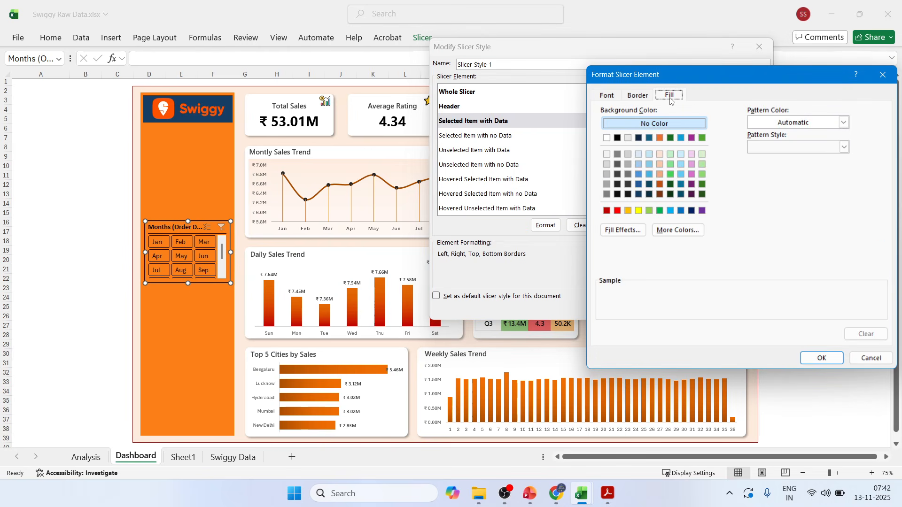
left_click(660, 138)
left_click(678, 229)
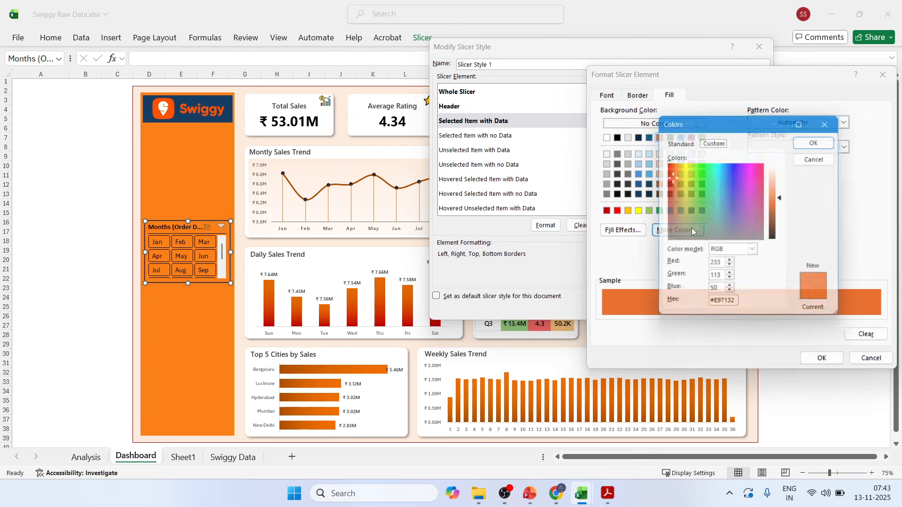
left_click_drag(784, 202, 784, 177)
left_click(835, 140)
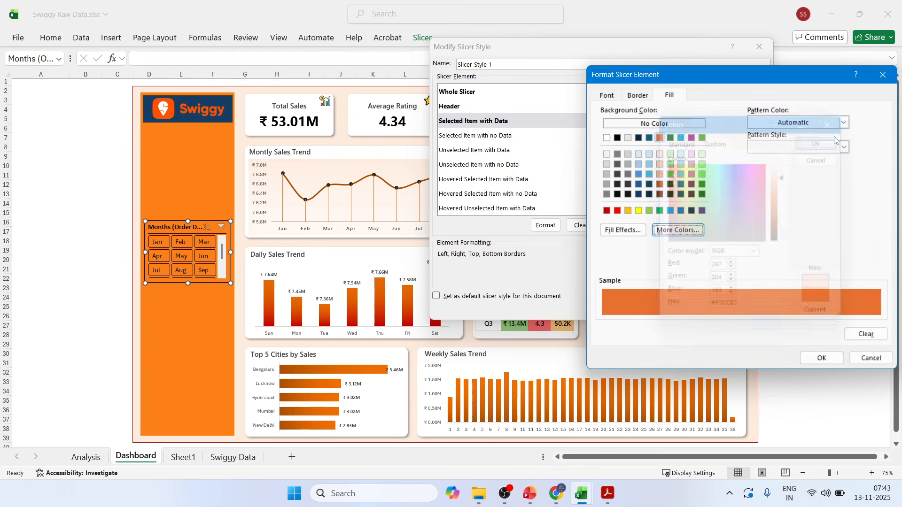
left_click(822, 360)
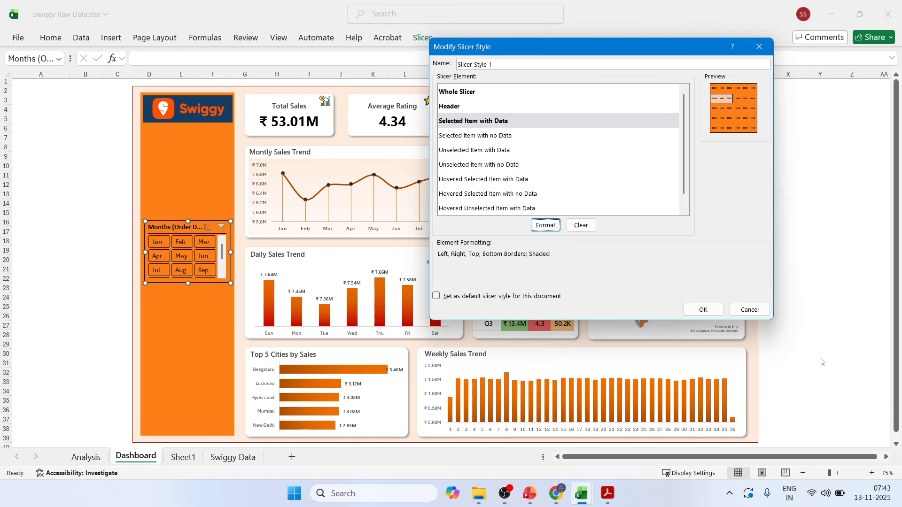
left_click(703, 310)
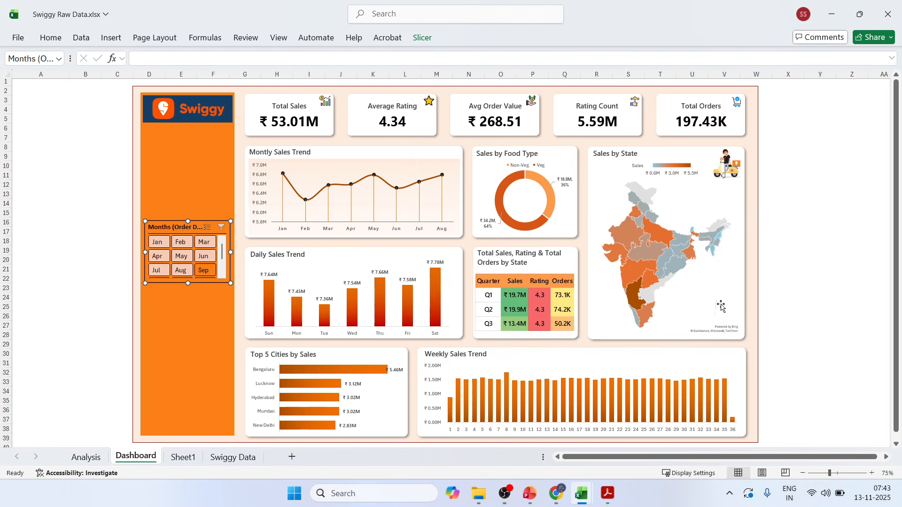
Test the months slicer by filtering to Jan and May, and clear its filter again.
left_click(120, 212)
left_click(158, 242)
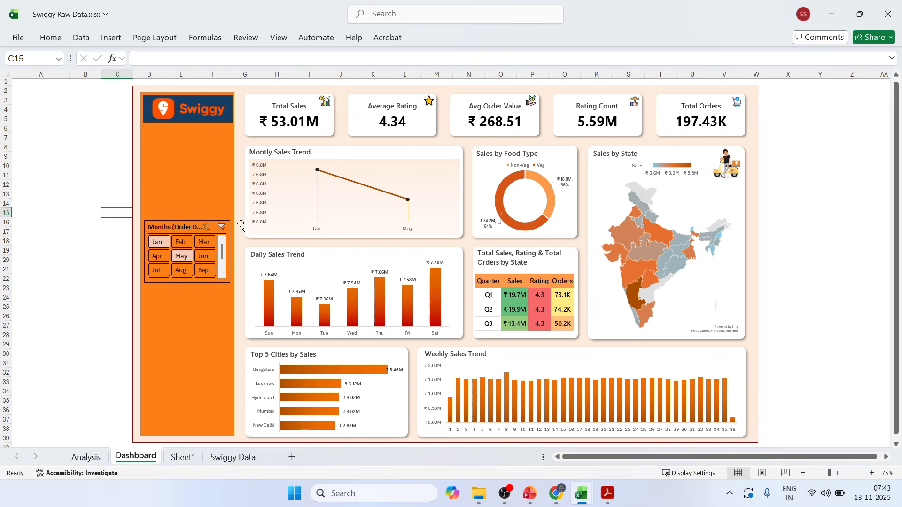
left_click(221, 227)
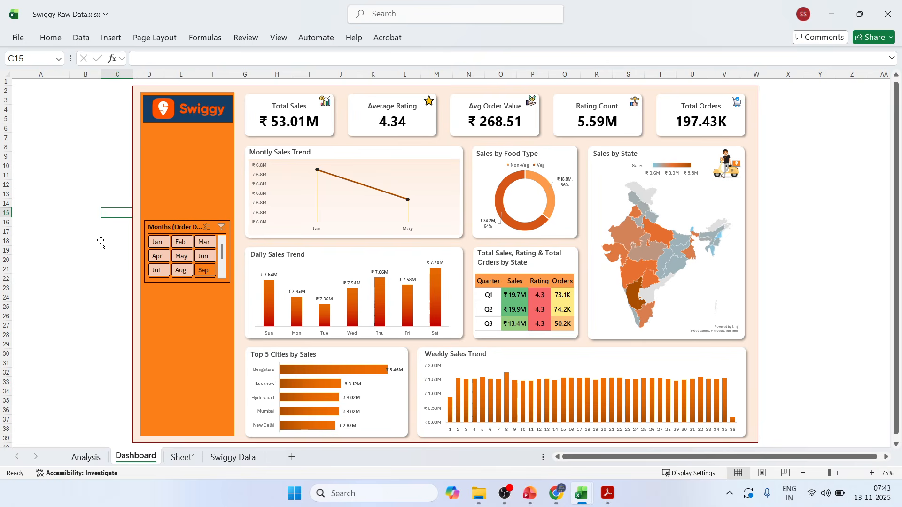
left_click(71, 249)
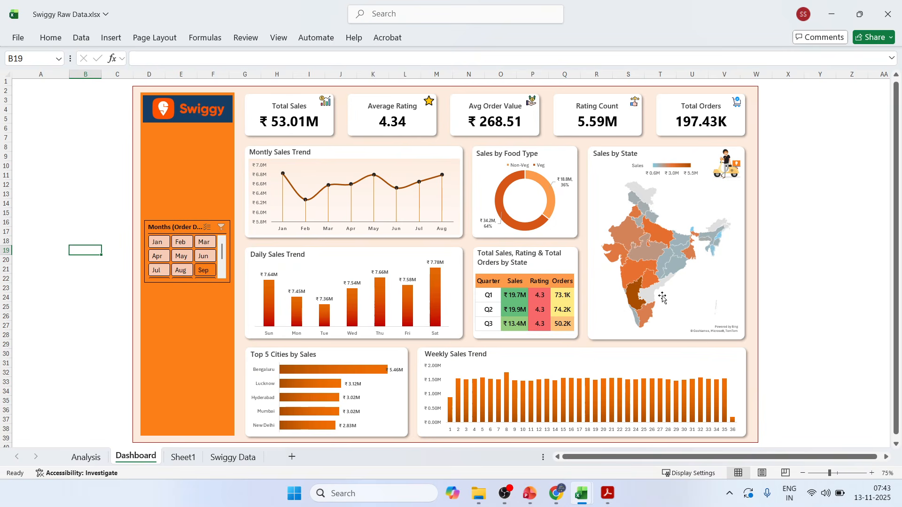
Connect the months slicer to PivotTable1 through PivotTable8 on the Analysis sheet and PivotTable1 on Sheet1.
right_click(179, 227)
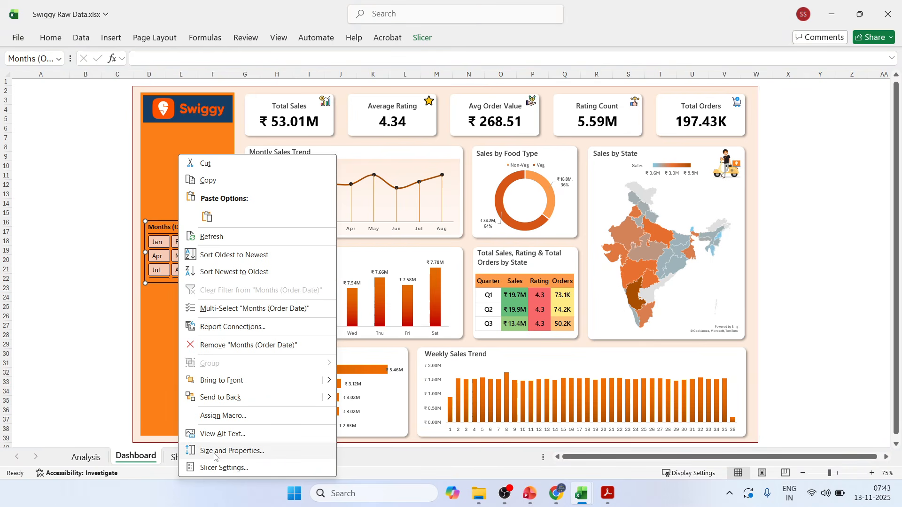
left_click(215, 333)
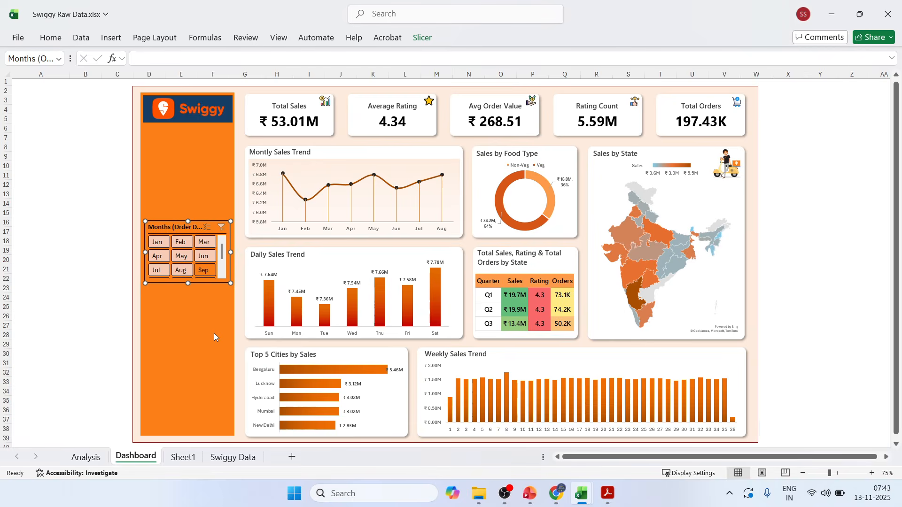
left_click_drag(210, 297, 399, 83)
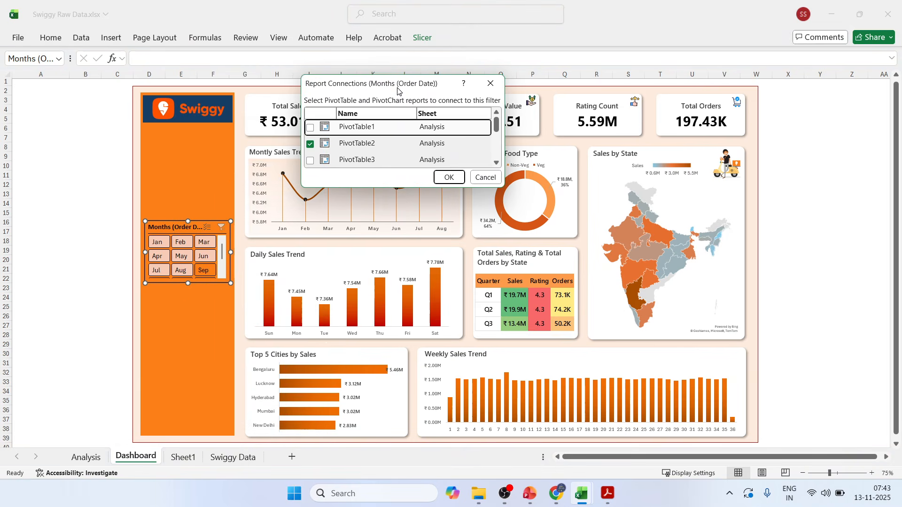
left_click_drag(505, 187, 644, 385)
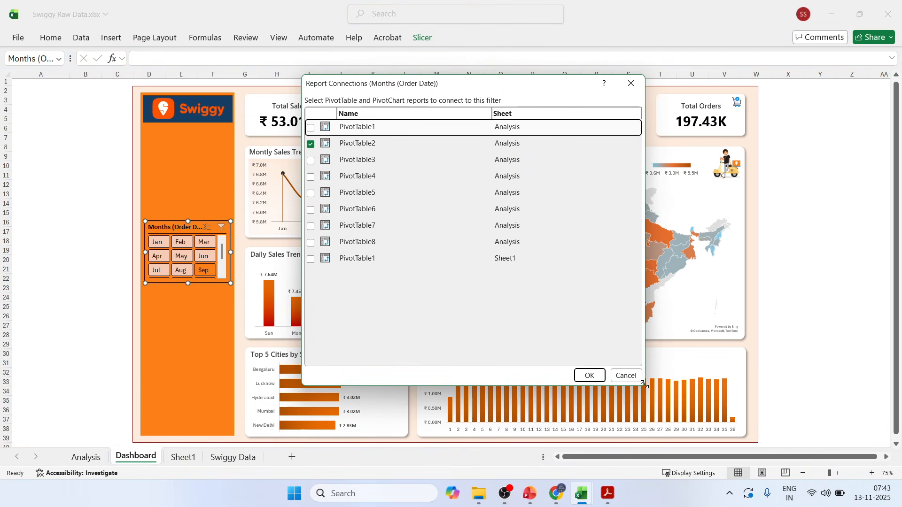
left_click(312, 129)
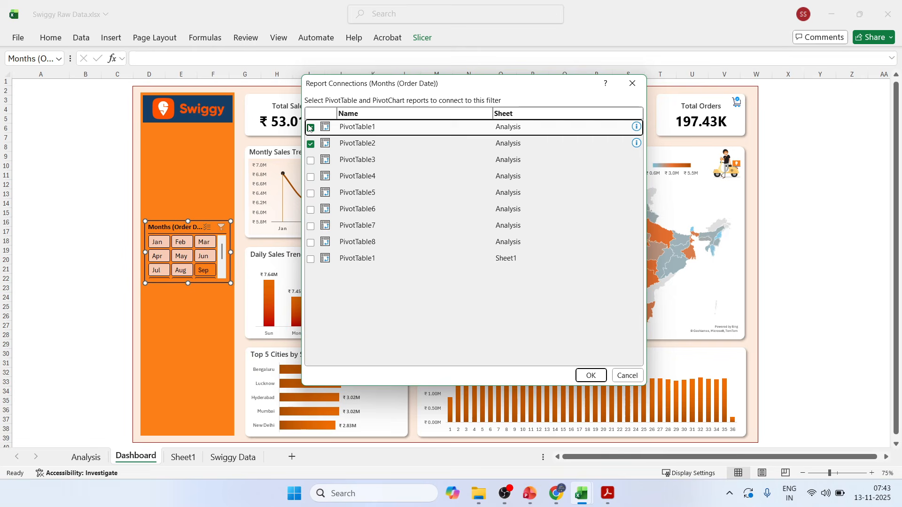
left_click(310, 160)
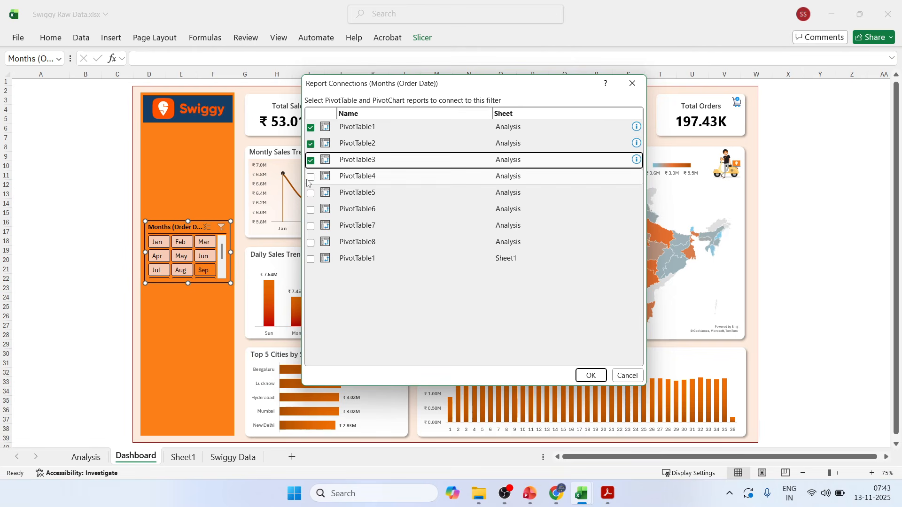
left_click(311, 177)
left_click(310, 194)
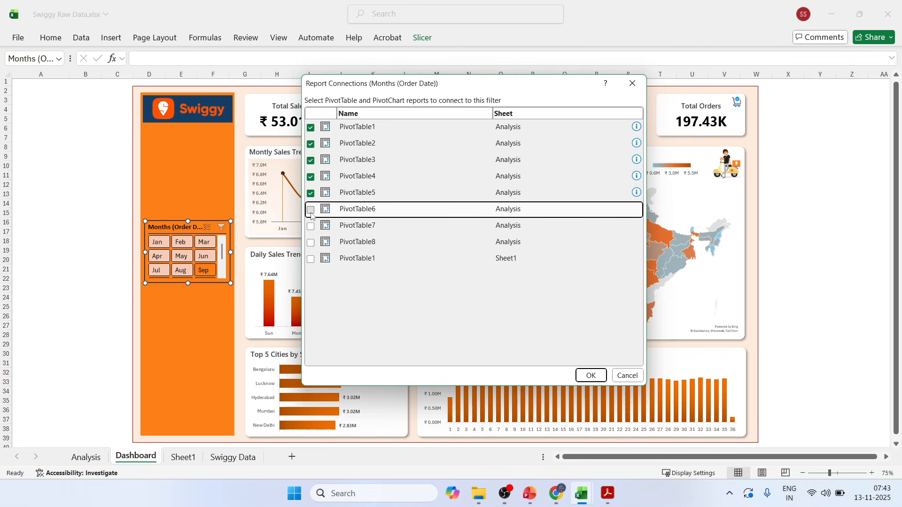
left_click(311, 210)
left_click(310, 227)
left_click(310, 242)
left_click(310, 260)
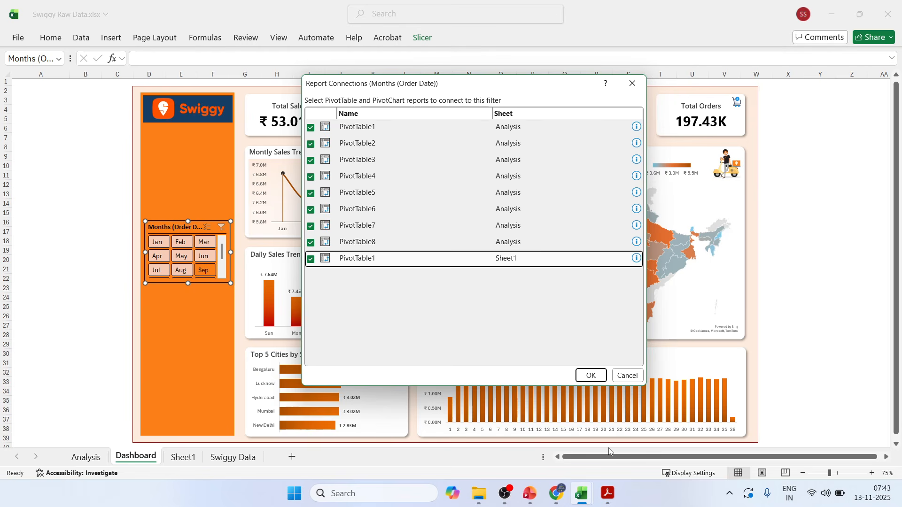
left_click(588, 375)
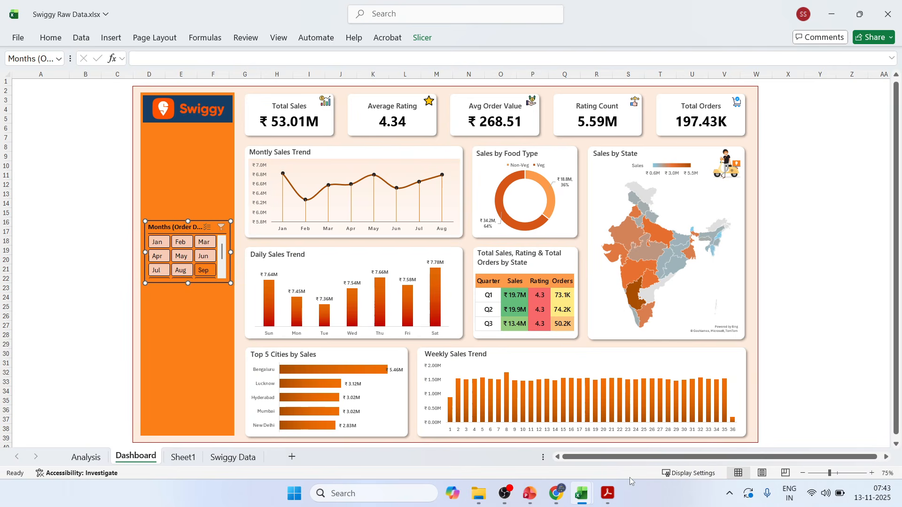
Test the connected months slicer by filtering the dashboard to Jan, May and Jul, and clear its filter again.
left_click(158, 243)
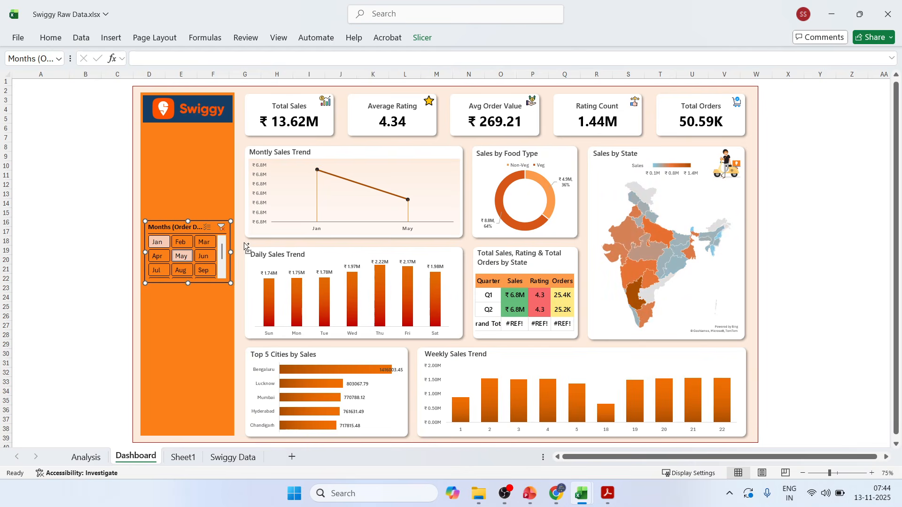
left_click(182, 256)
left_click(164, 275)
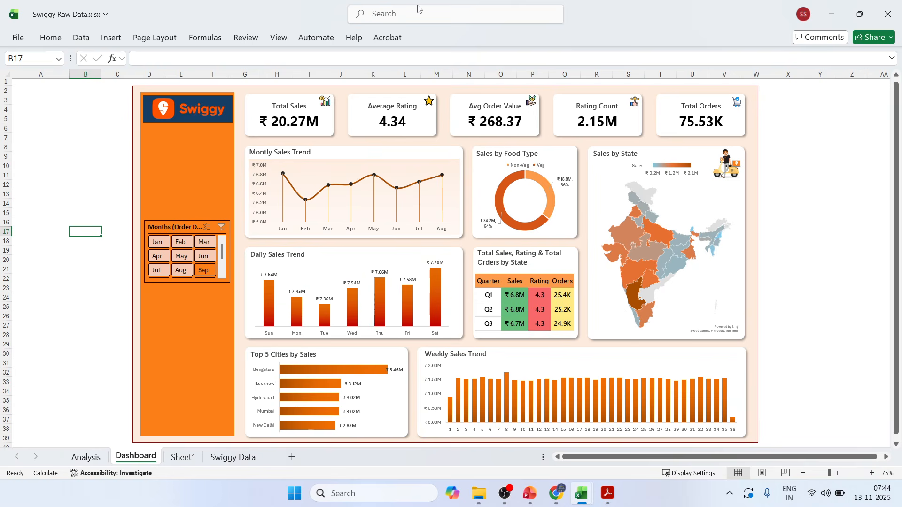
Apply an outline with line style None to Selected Item with no Data in Slicer Style 1 and save the style.
left_click(175, 231)
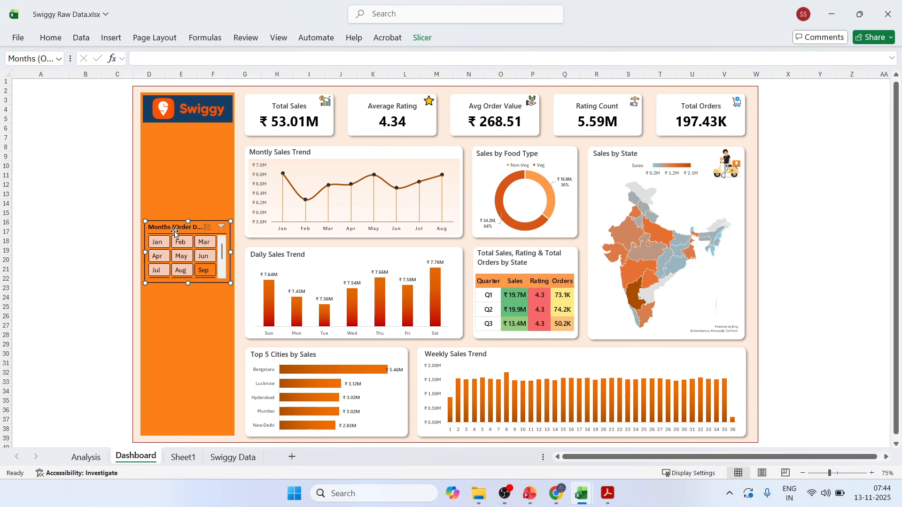
left_click(421, 38)
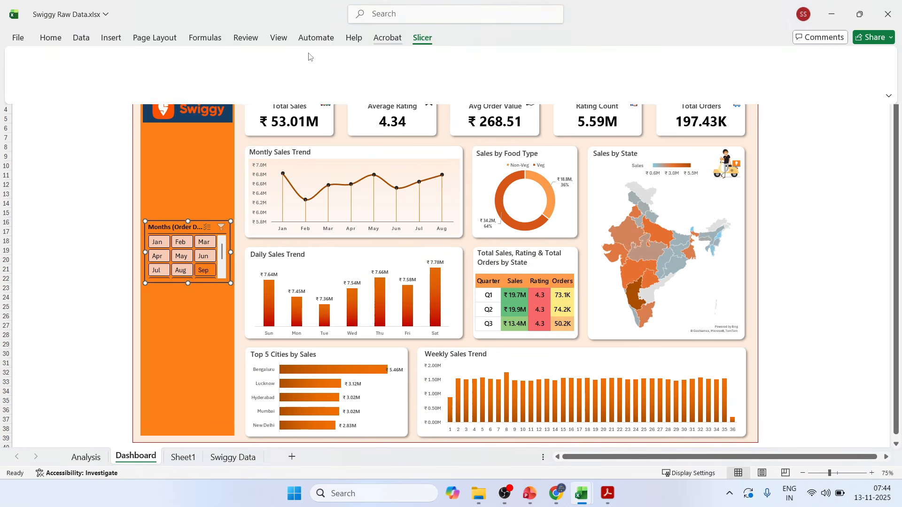
right_click(147, 71)
left_click(178, 73)
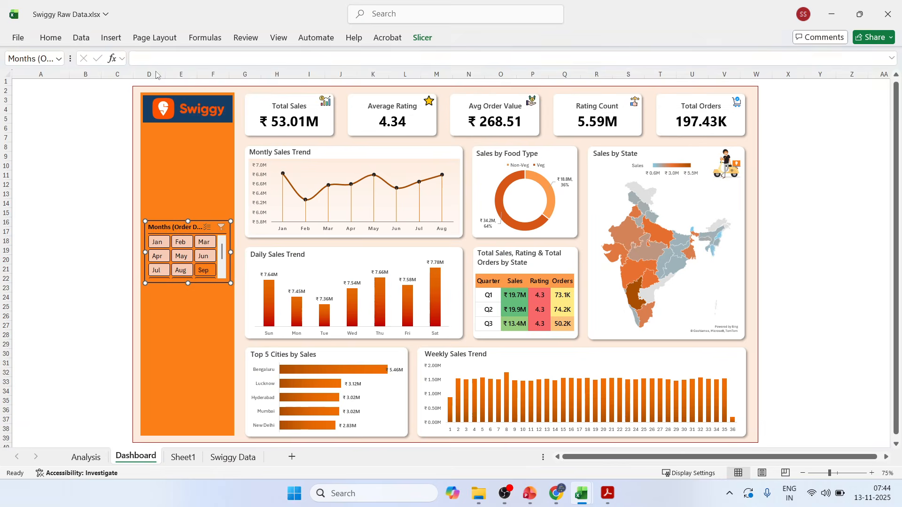
left_click(478, 138)
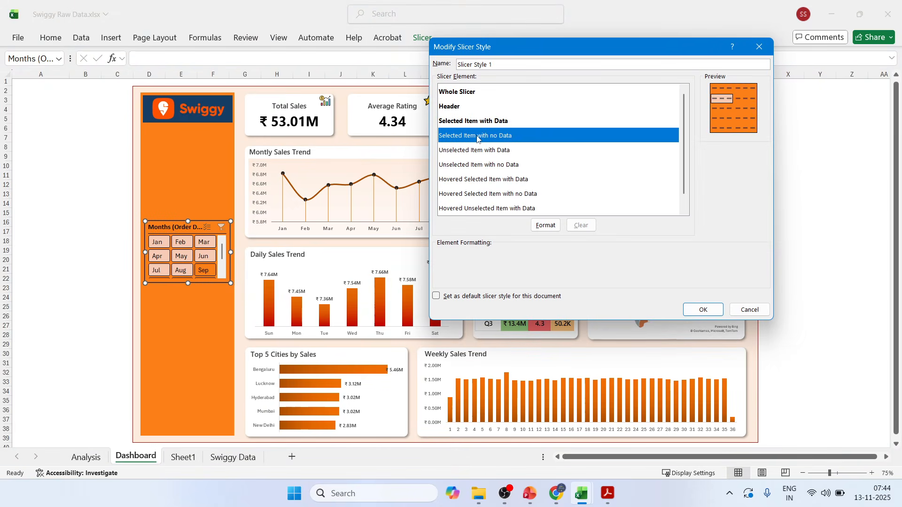
left_click(538, 228)
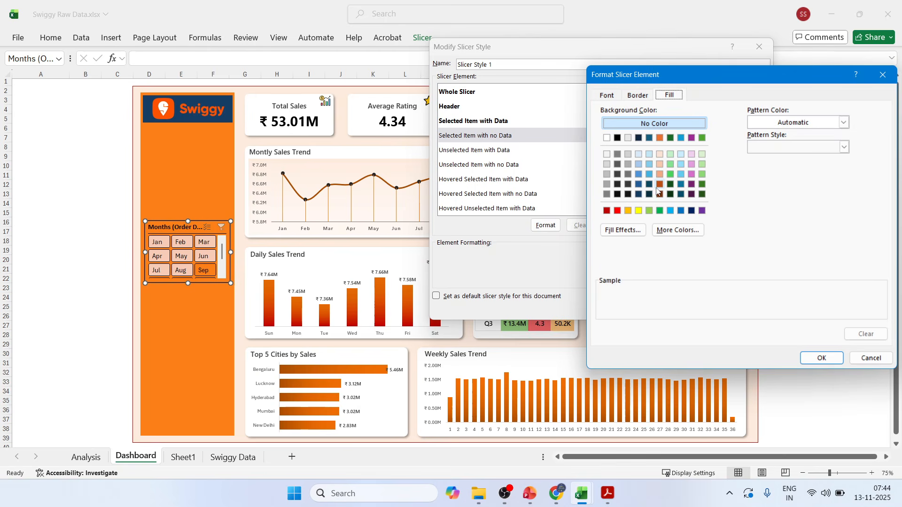
left_click(639, 96)
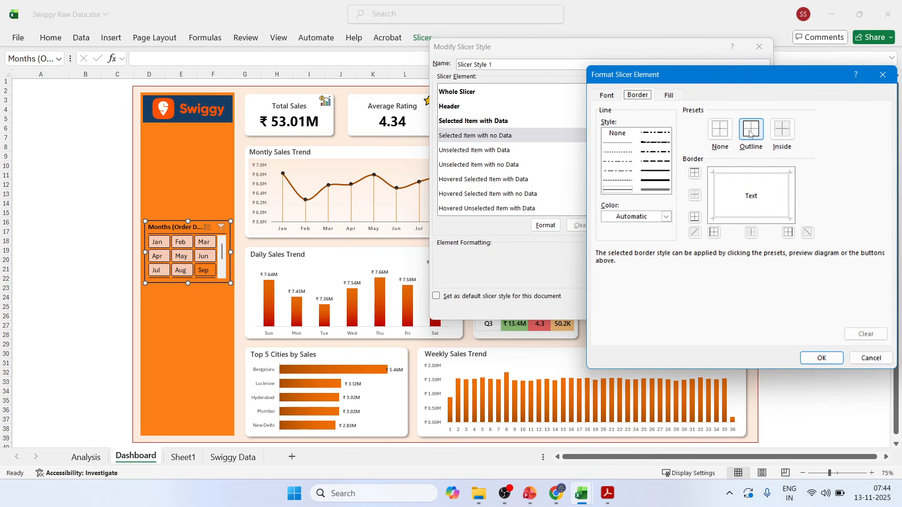
left_click(641, 217)
left_click(641, 217)
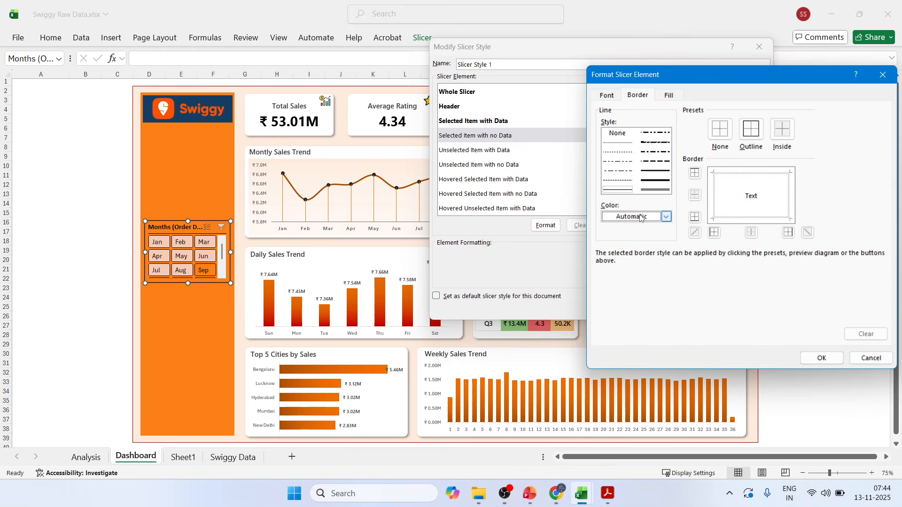
left_click(641, 217)
left_click(641, 217)
left_click(618, 134)
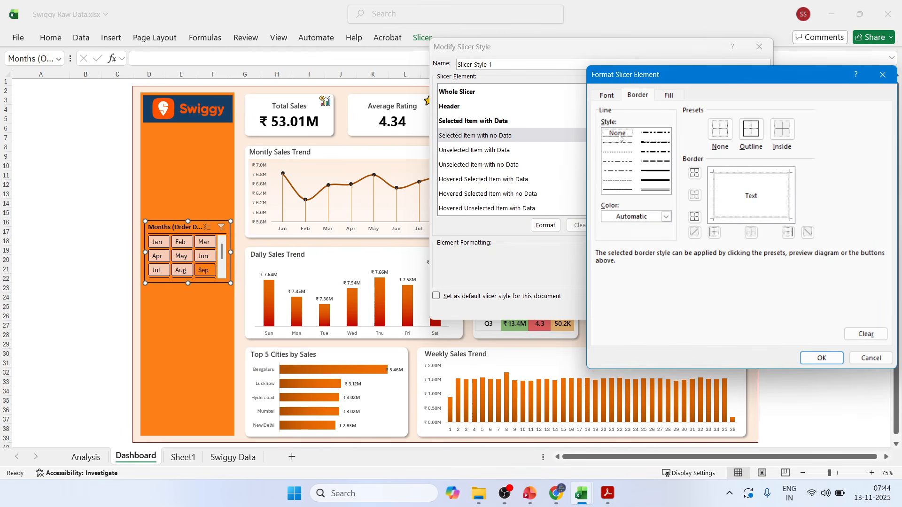
left_click(753, 137)
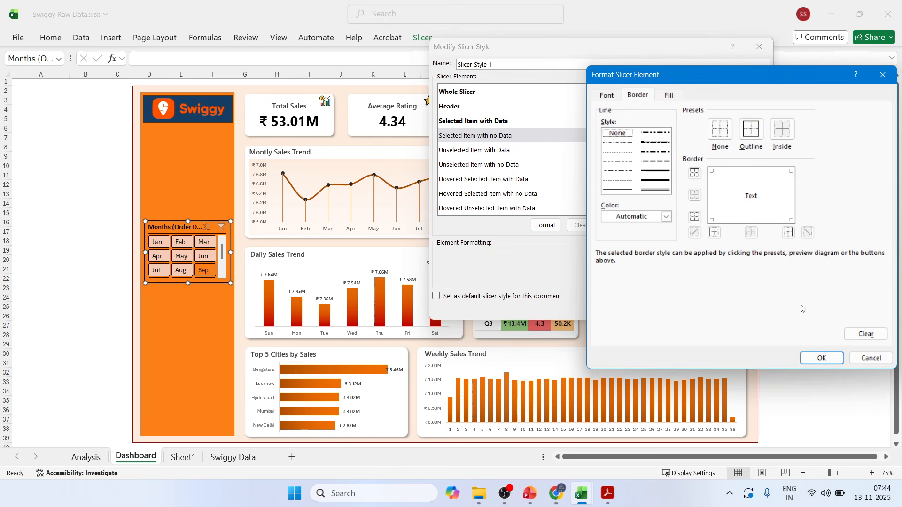
left_click(822, 358)
left_click(700, 309)
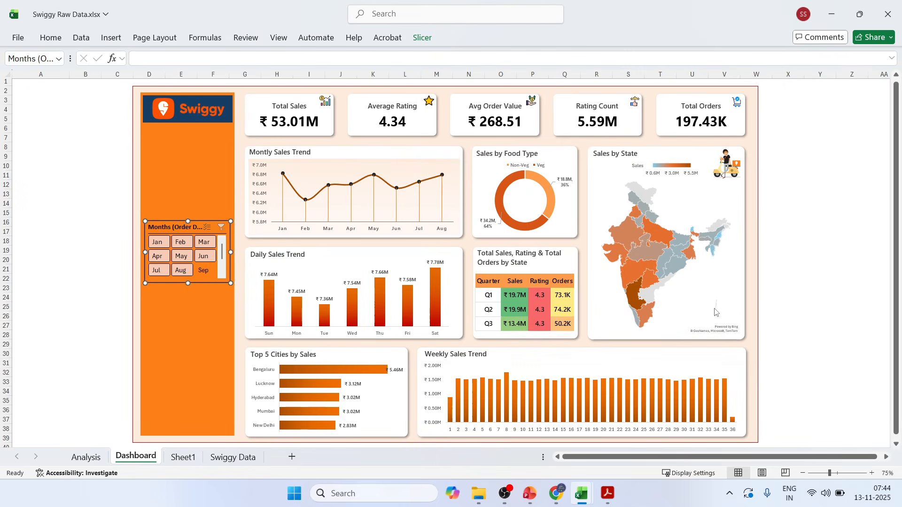
left_click(84, 259)
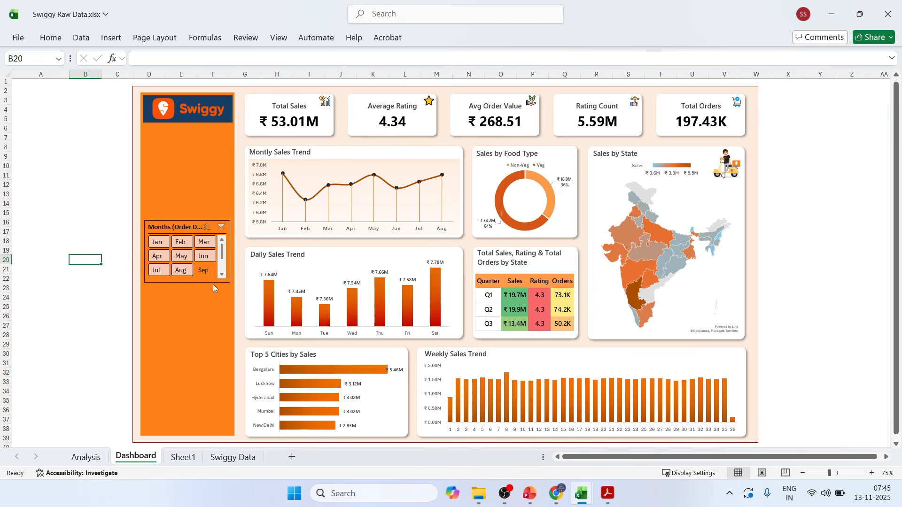
Change the months slicer's name to Month in its slicer settings.
right_click(163, 228)
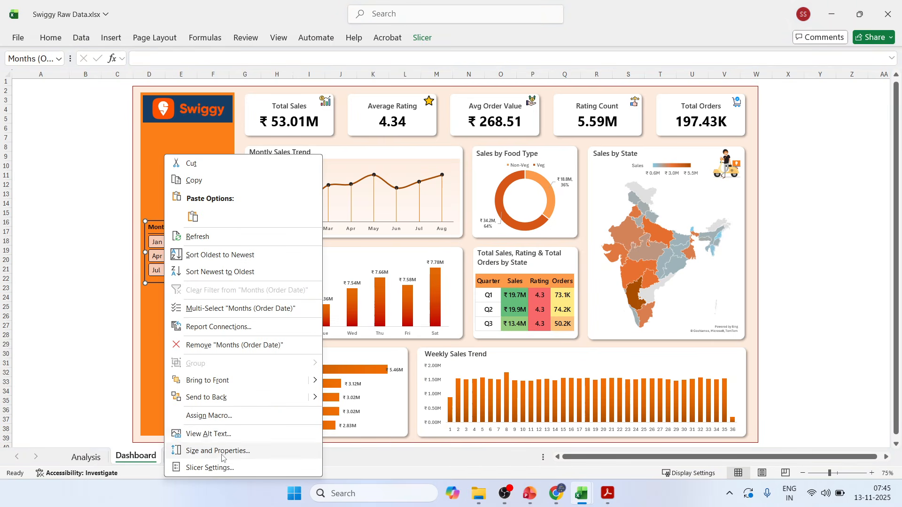
left_click(223, 468)
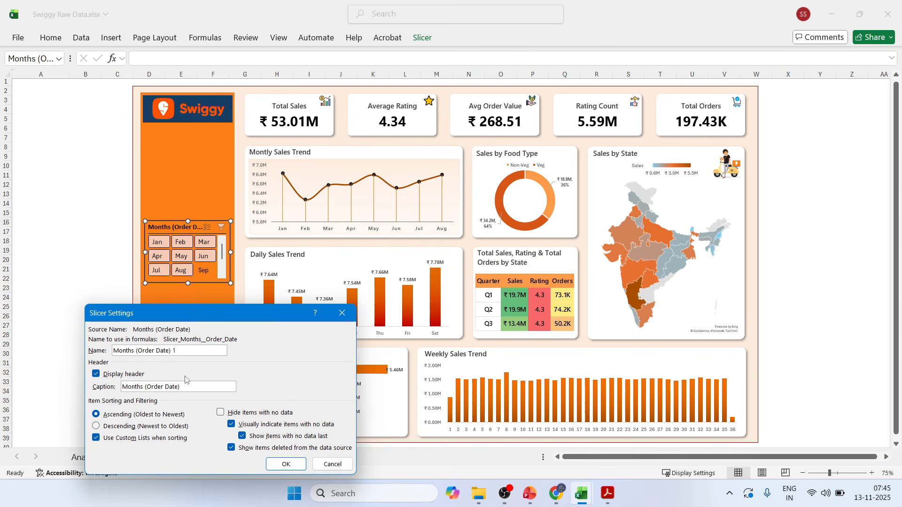
left_click_drag(139, 350, 182, 345)
key("BackSpace")
key("BackSpace")
left_click(286, 464)
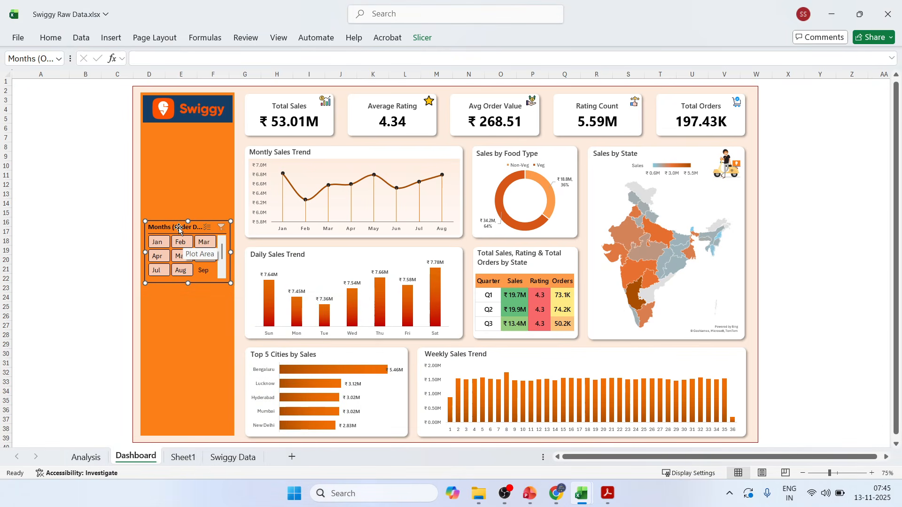
left_click(55, 183)
Set the months slicer's header caption to Month.
right_click(156, 229)
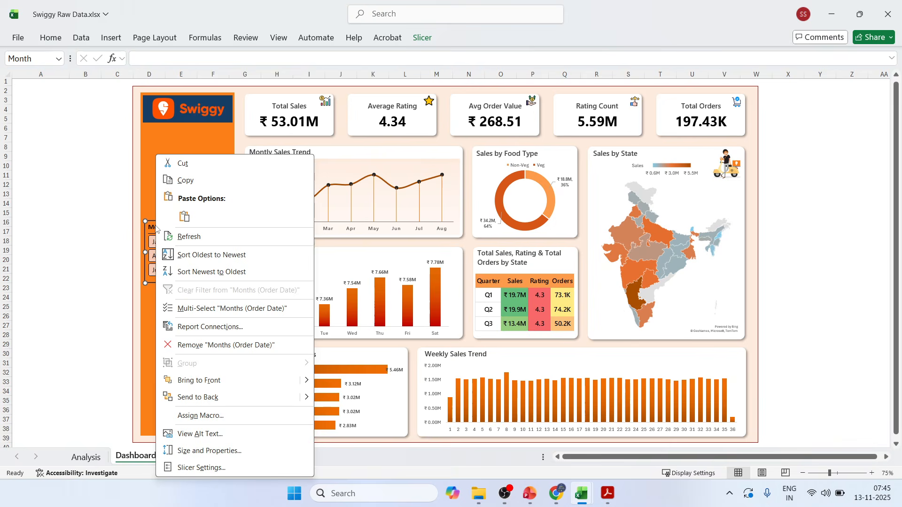
left_click(213, 467)
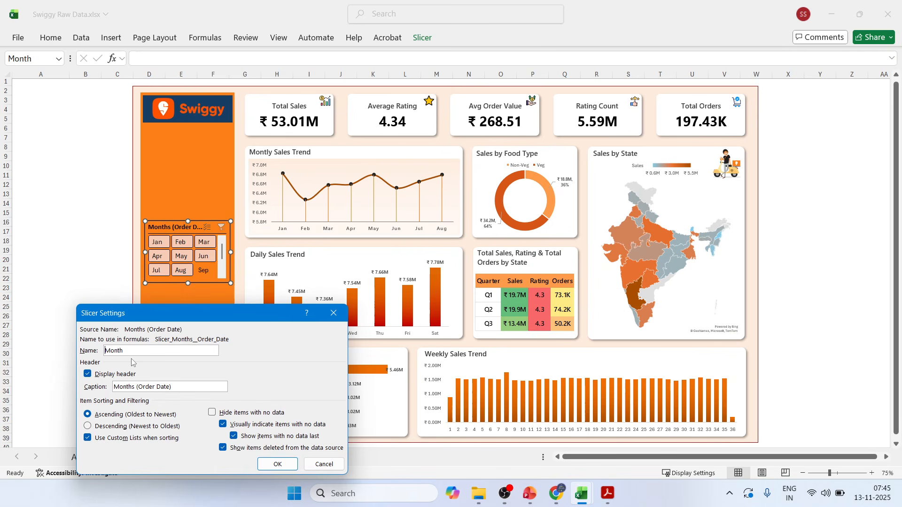
left_click_drag(136, 386, 191, 387)
key("BackSpace")
left_click(275, 464)
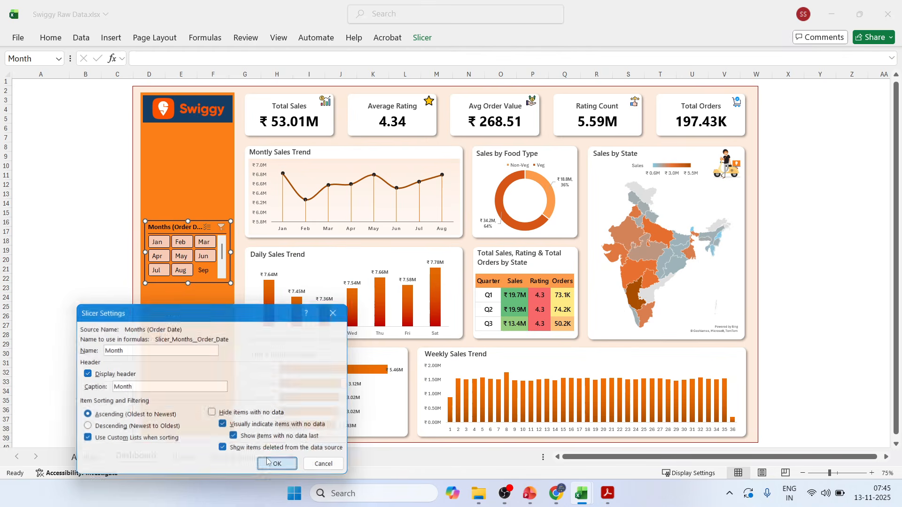
left_click(84, 217)
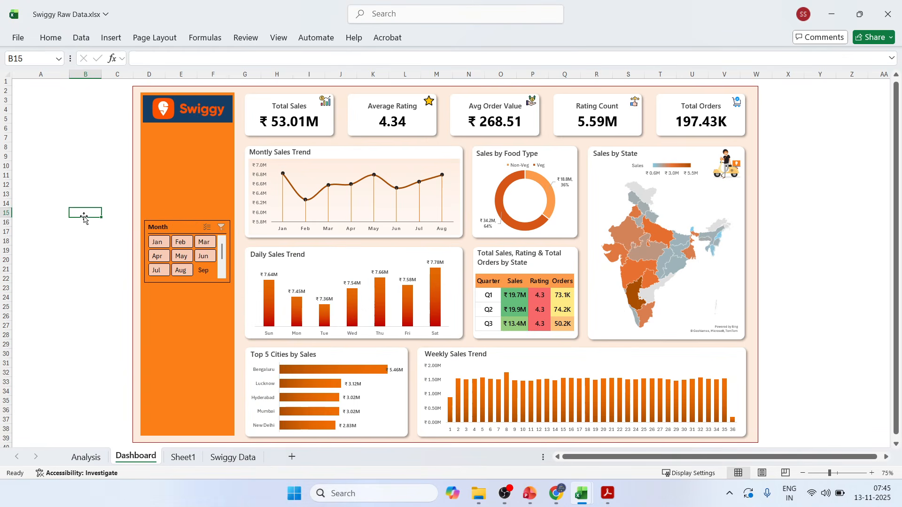
Insert Restaurant Name and Category slicers from the Monthly Trend pivot table on the Analysis sheet.
left_click(96, 455)
left_click(142, 232)
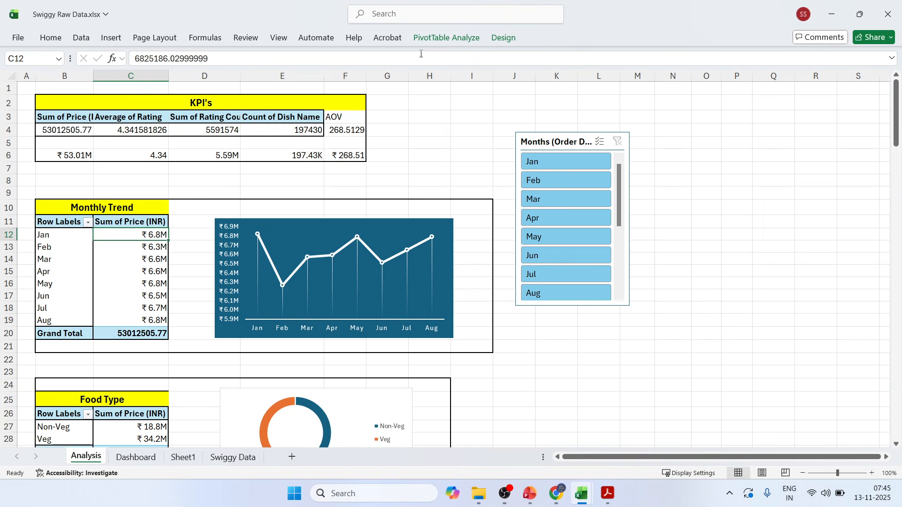
left_click(444, 40)
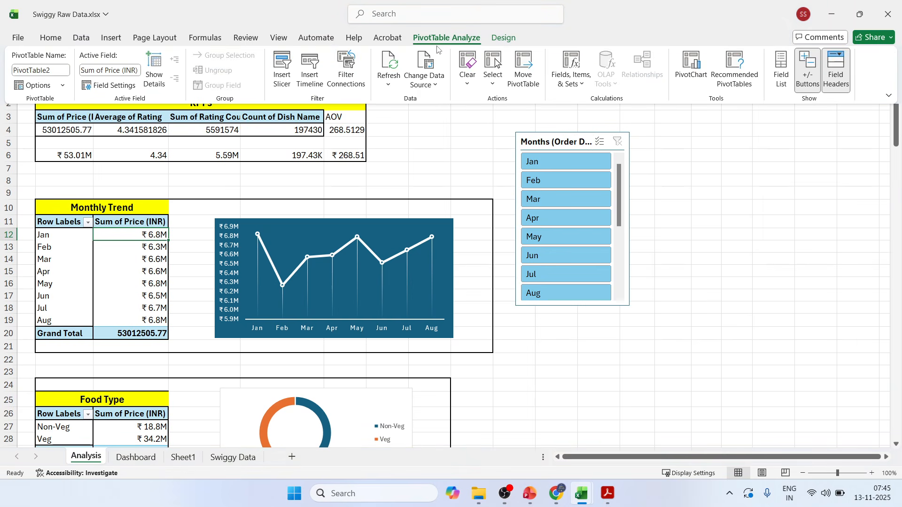
left_click(282, 71)
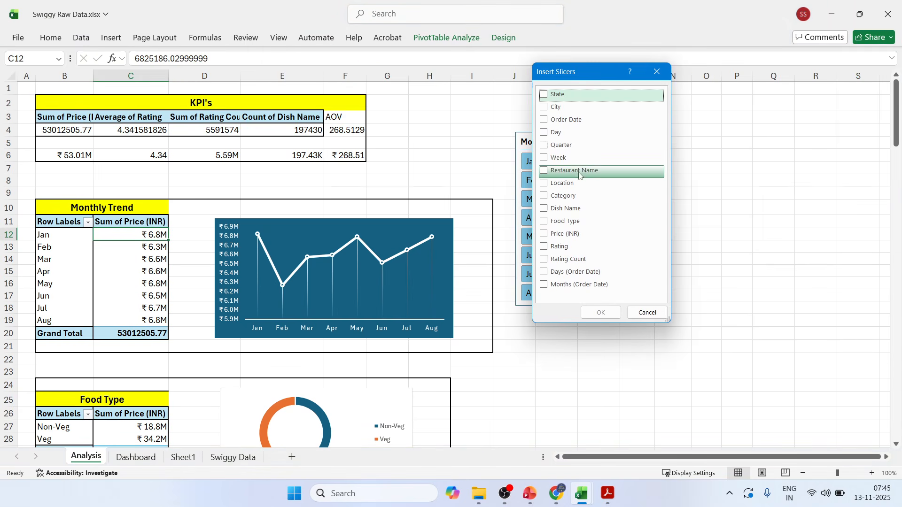
left_click(544, 171)
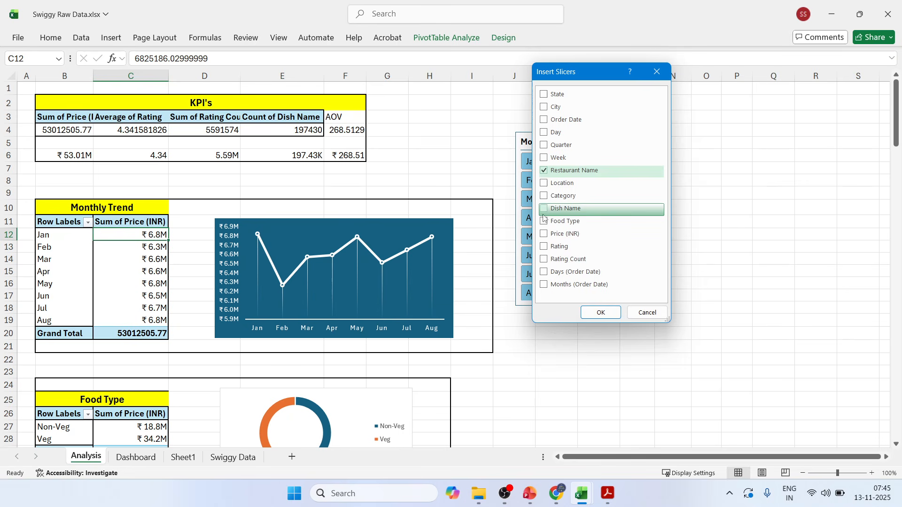
left_click(545, 195)
left_click(597, 313)
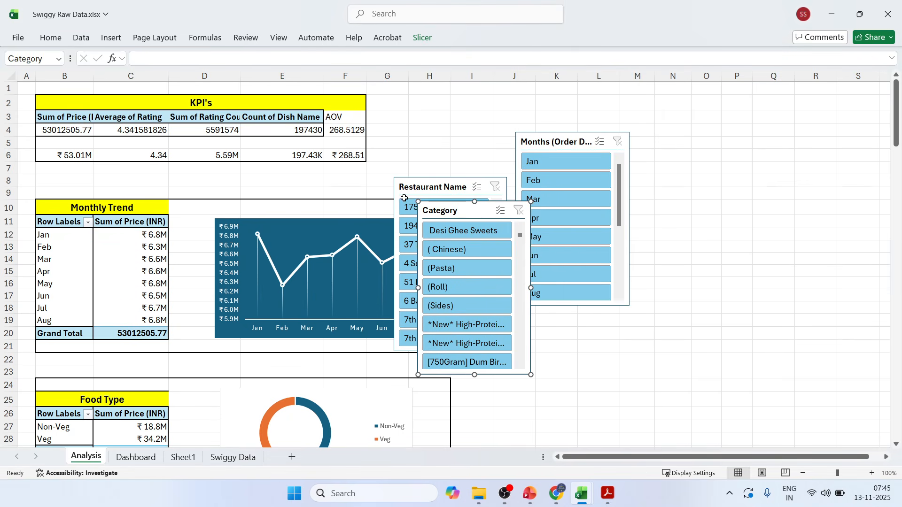
Copy the Restaurant Name and Category slicers from the Analysis sheet and paste them onto the Dashboard sheet.
left_click(404, 197)
left_click(433, 209, "ctrl")
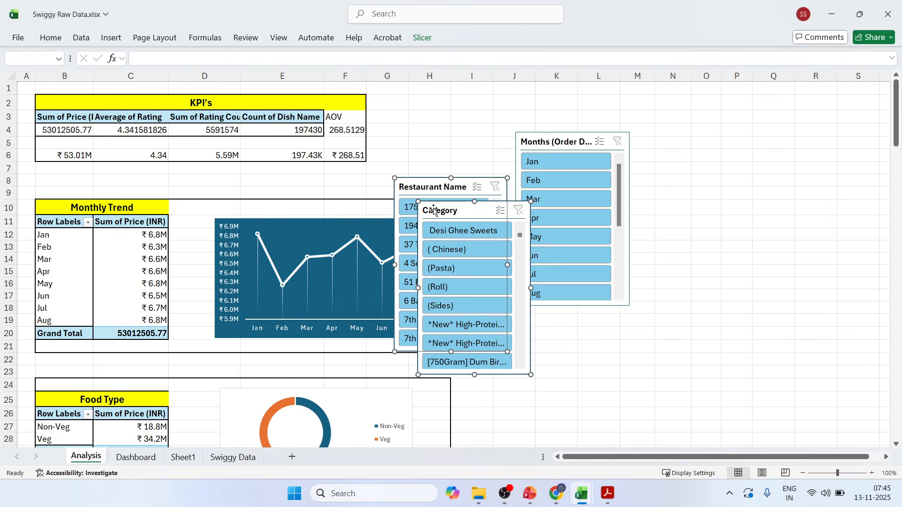
left_click(135, 457)
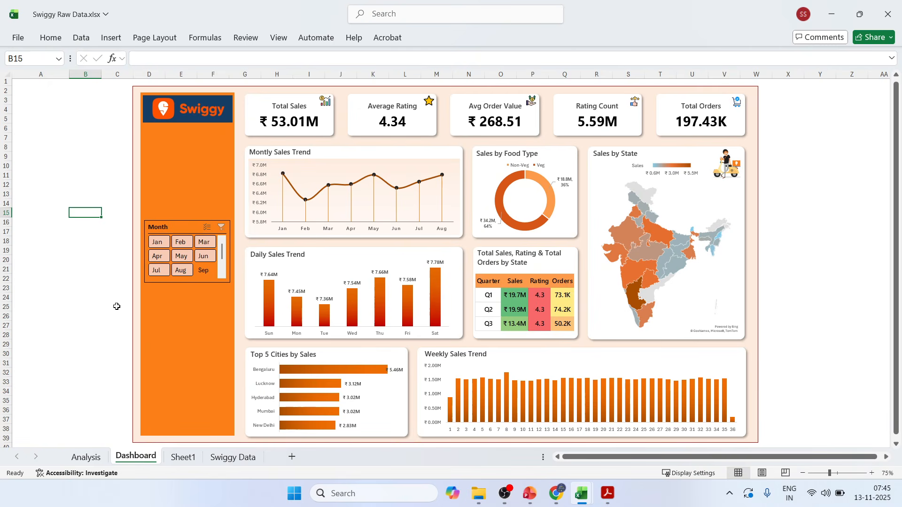
left_click(96, 298)
key("ctrl+v")
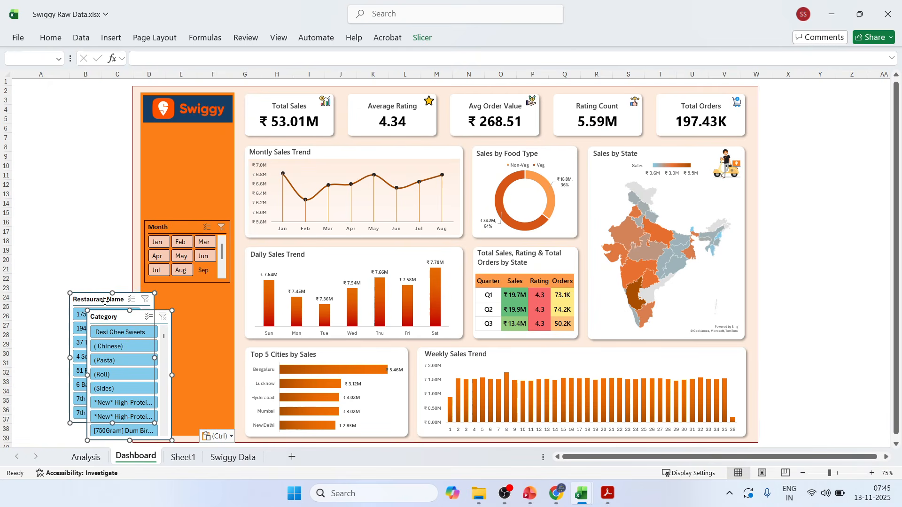
Place the Category slicer below the Month slicer in the orange sidebar and shorten it to about 4.33 cm high.
left_click_drag(104, 301, 170, 298)
left_click(819, 147)
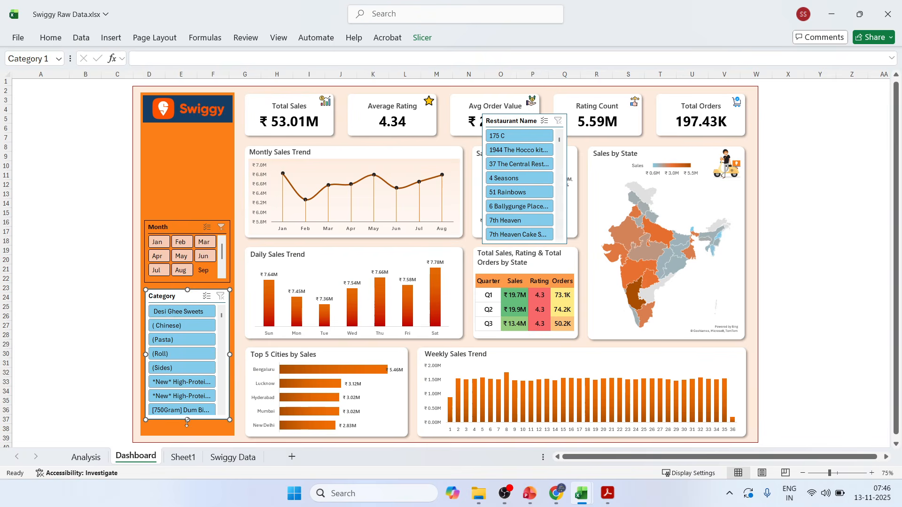
left_click_drag(188, 419, 190, 361)
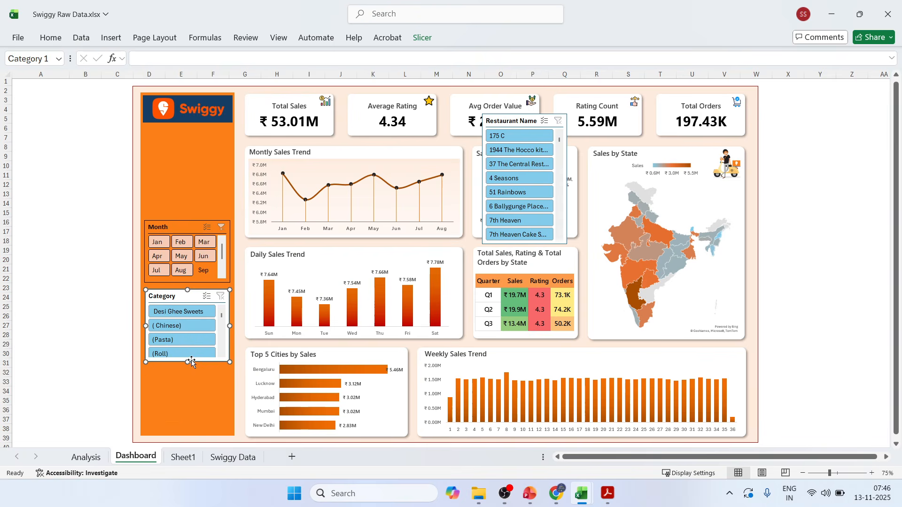
Arrange the Category slicer's buttons in 2 columns and apply the custom orange slicer style to it.
left_click(422, 37)
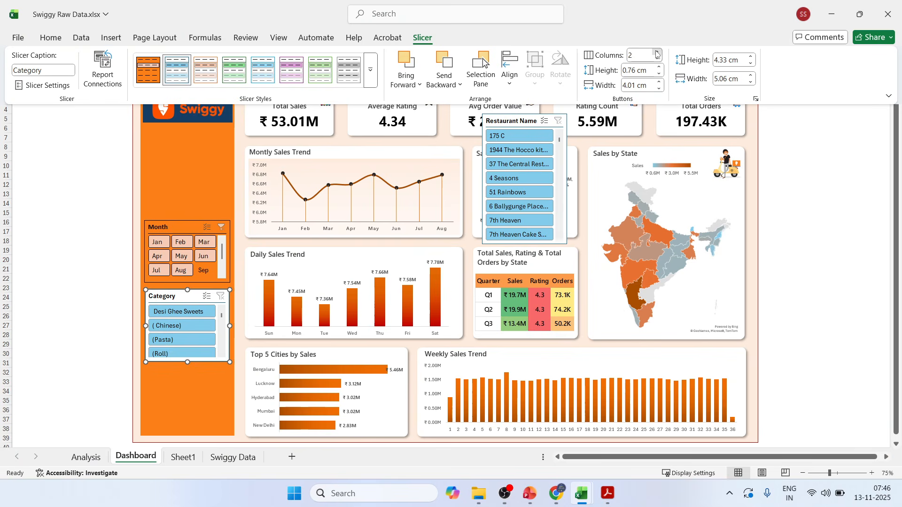
left_click(48, 267)
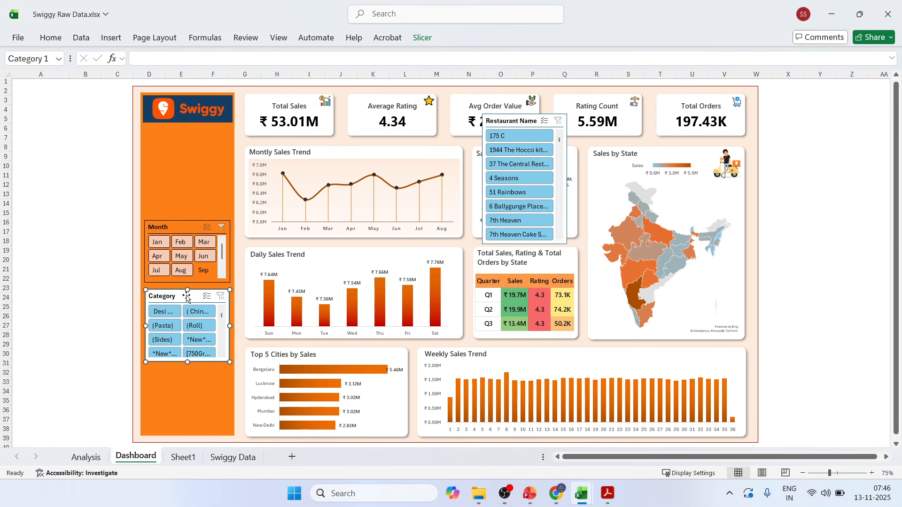
left_click(425, 38)
left_click(148, 71)
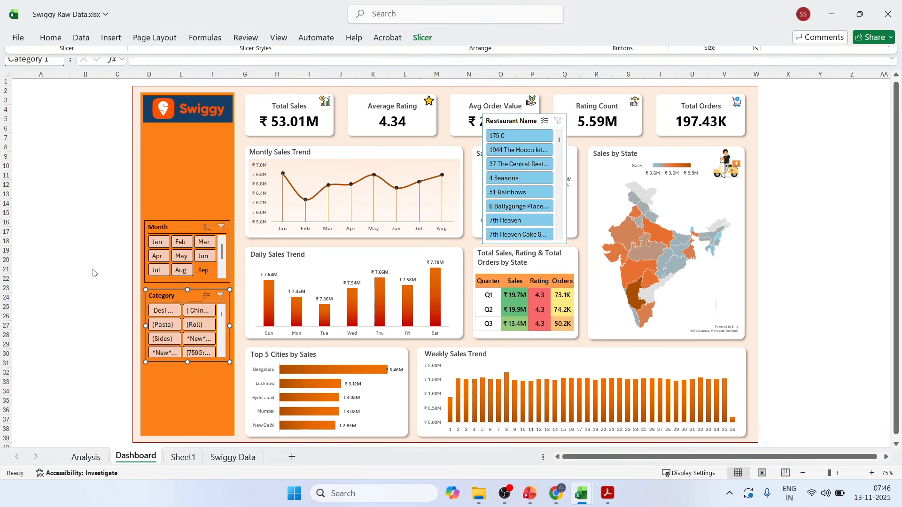
Fit the Restaurant Name slicer below Category in the sidebar, about 3.99 cm high, and apply the custom orange slicer style.
left_click_drag(510, 129, 191, 369)
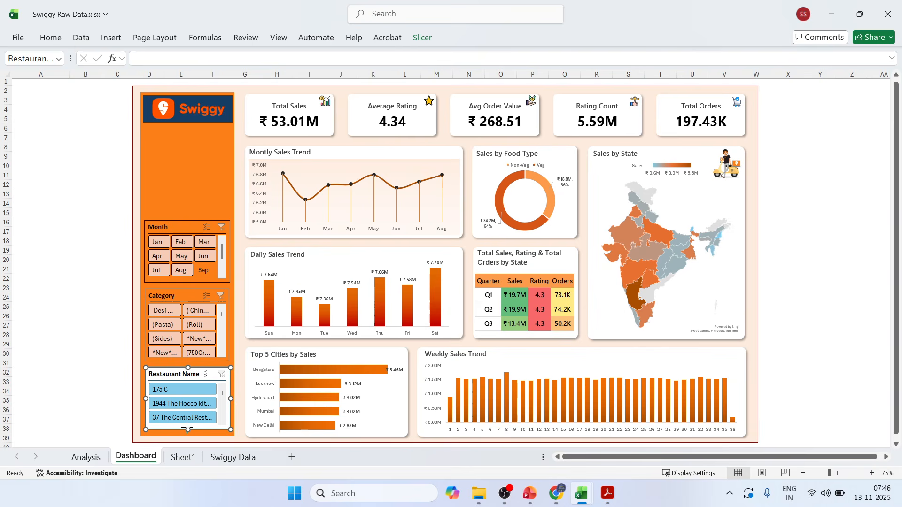
left_click_drag(187, 429, 188, 434)
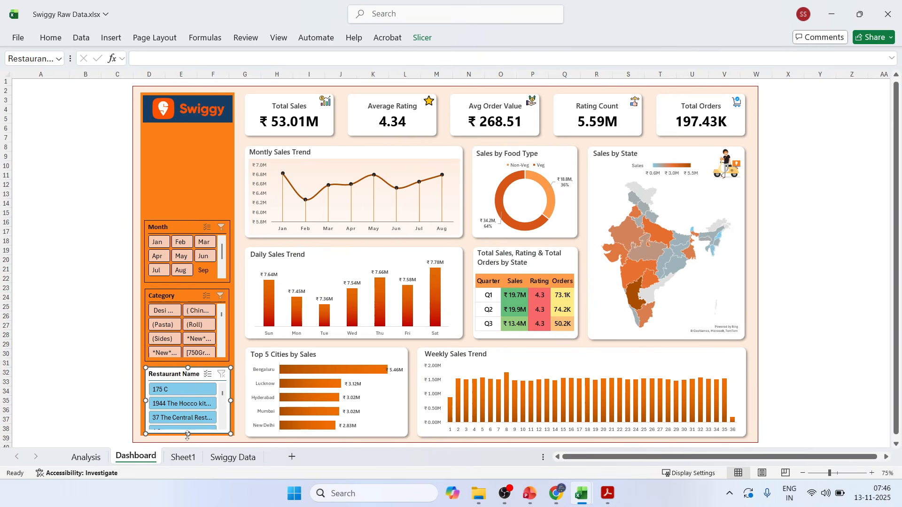
left_click(417, 46)
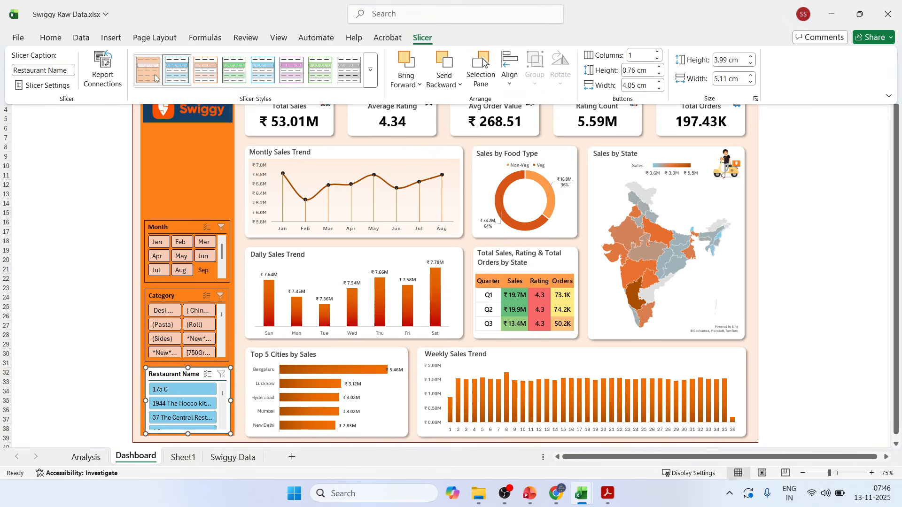
left_click(60, 263)
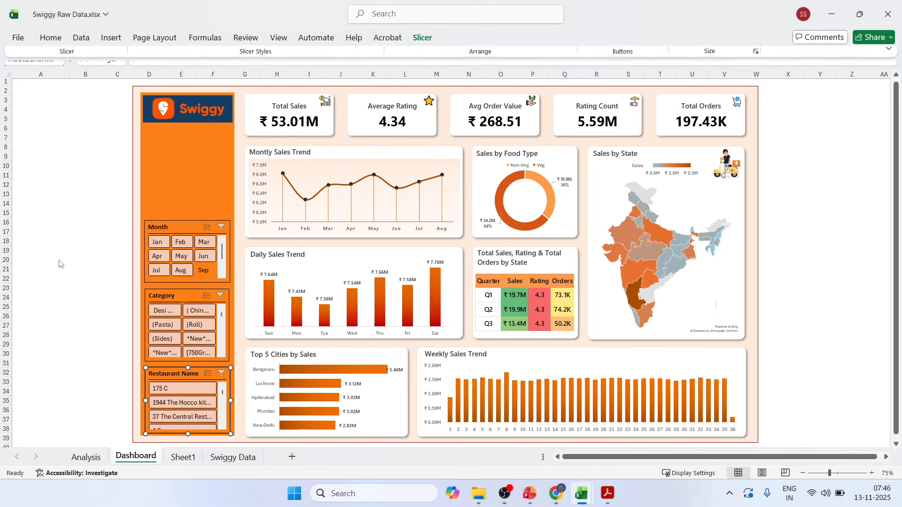
Connect the Category slicer to PivotTable1 through PivotTable8 on Analysis and to PivotTable1 on Sheet1.
left_click(170, 298)
right_click(170, 298)
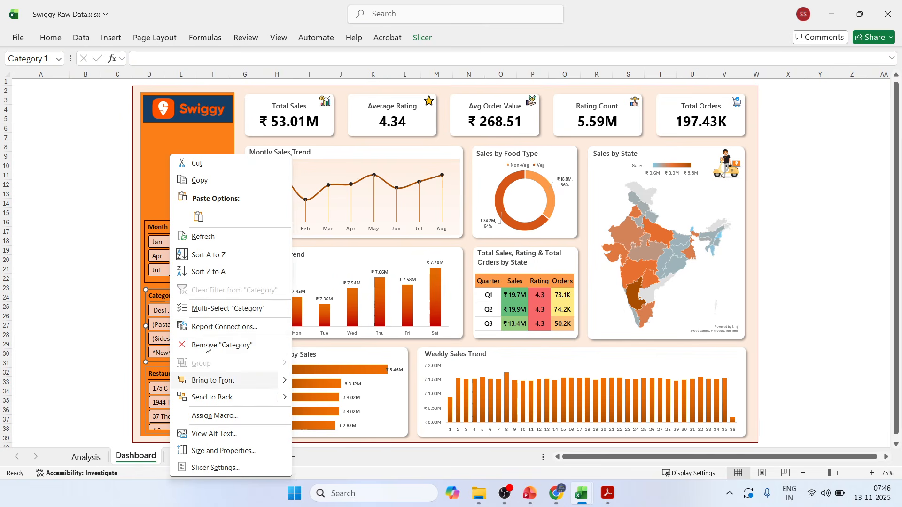
left_click(207, 326)
left_click_drag(205, 293, 318, 121)
left_click_drag(418, 227, 497, 315)
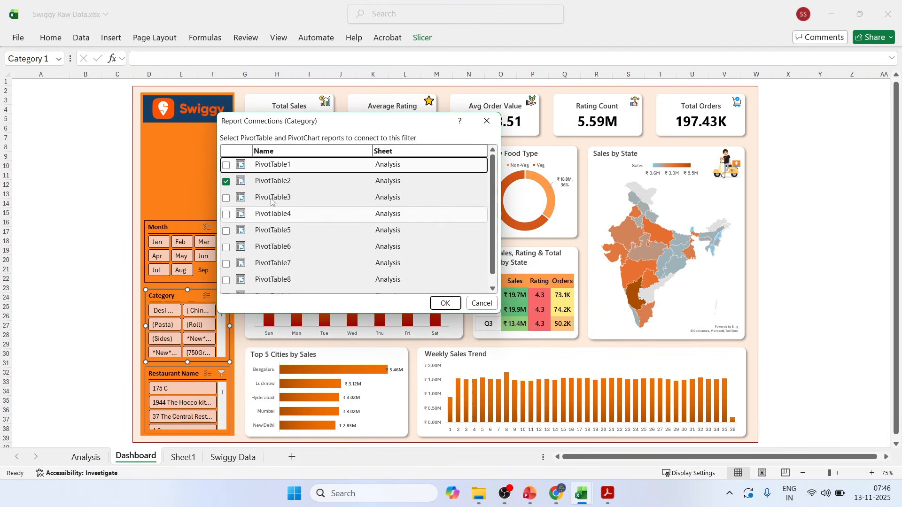
left_click(226, 165)
left_click(226, 198)
left_click(225, 214)
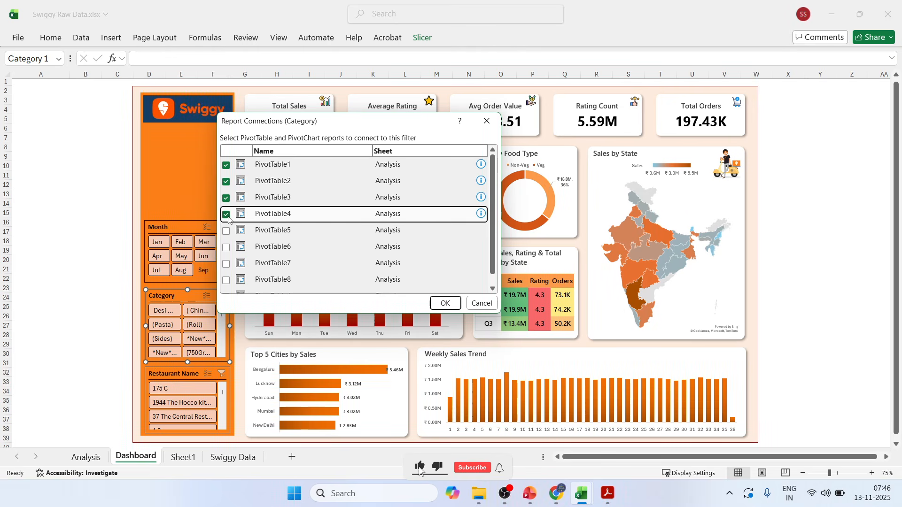
left_click(226, 230)
left_click(226, 247)
left_click(226, 263)
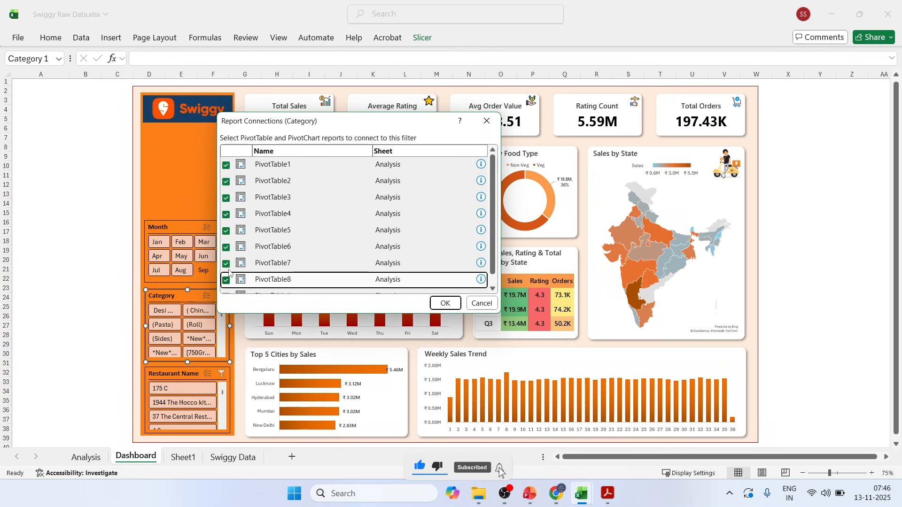
left_click(226, 280)
left_click(225, 286)
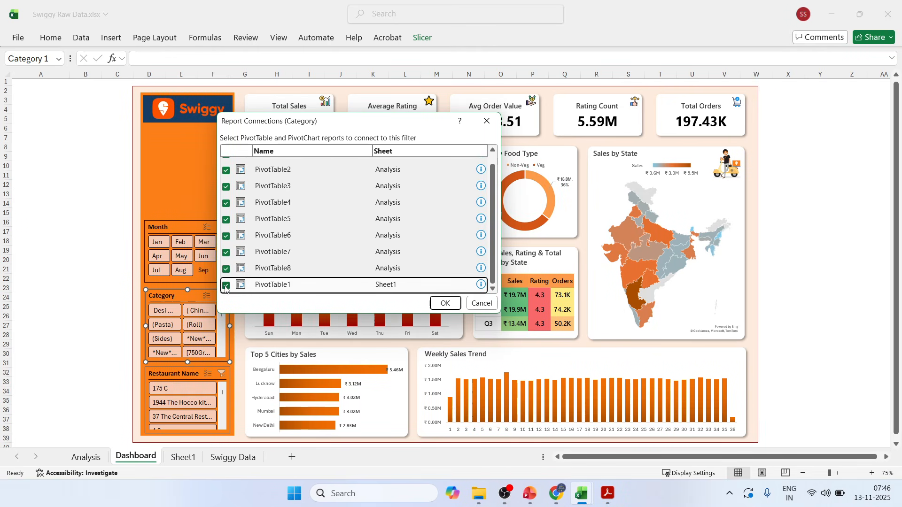
left_click(444, 303)
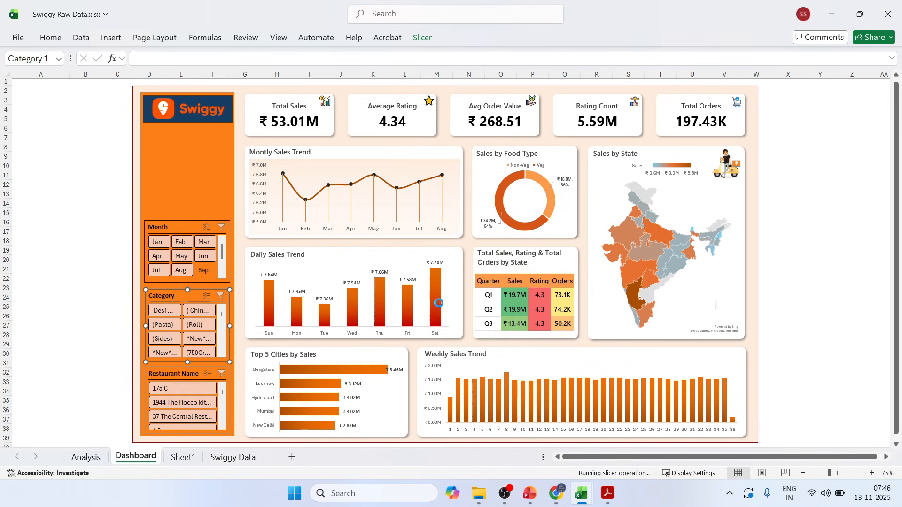
right_click(174, 374)
left_click(209, 369)
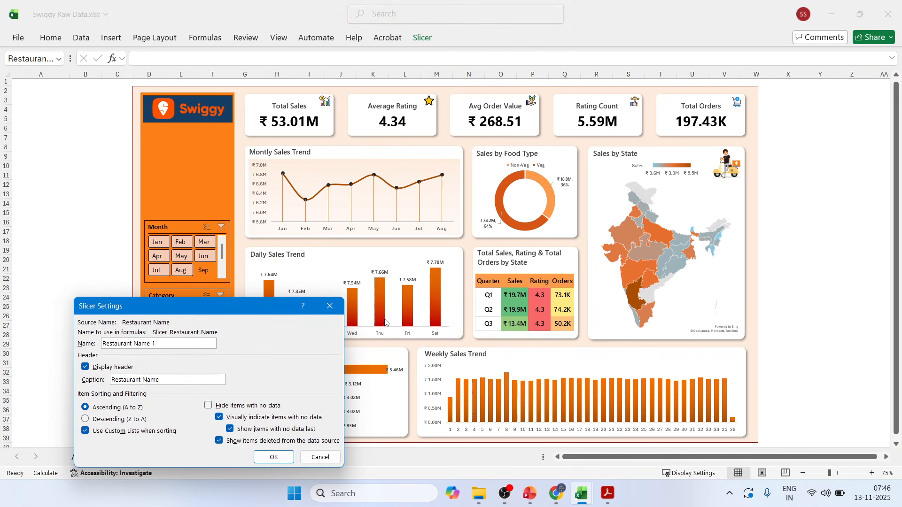
left_click(329, 306)
Connect the Restaurant Name slicer to PivotTable1 through PivotTable8 on Analysis and to PivotTable1 on Sheet1.
right_click(172, 376)
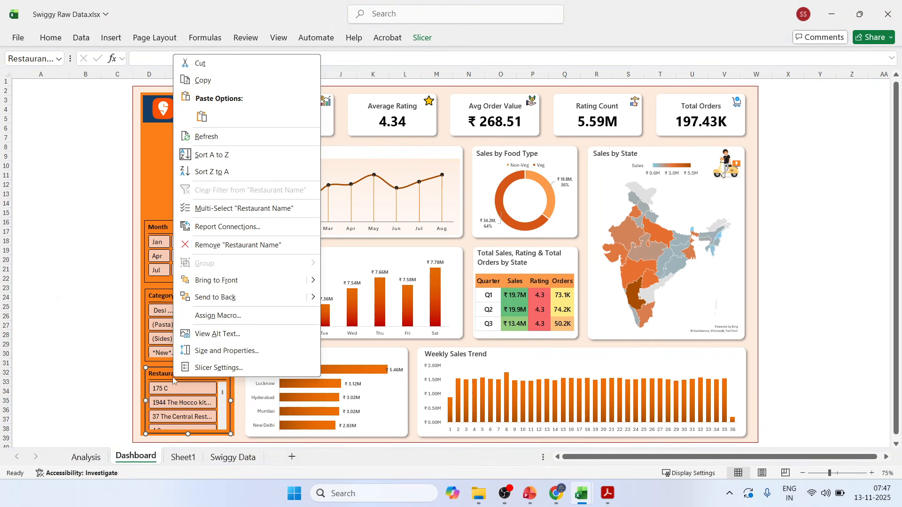
left_click(211, 227)
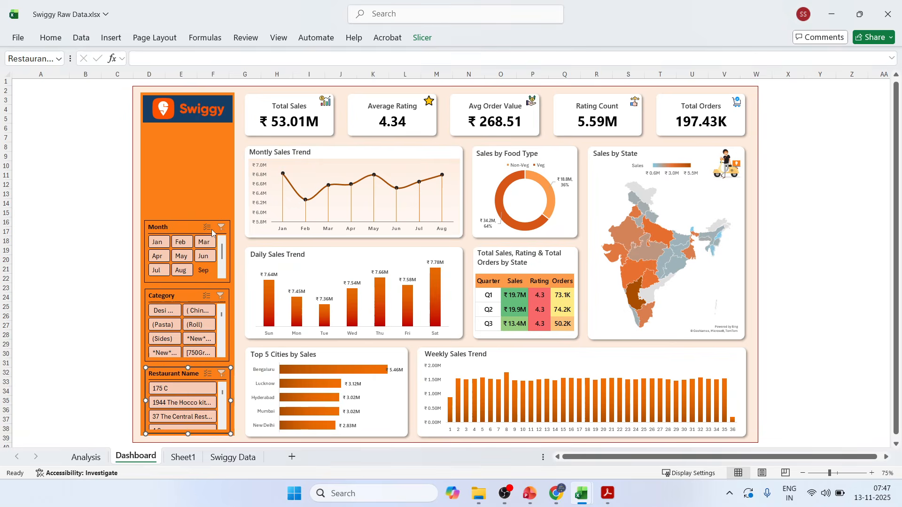
left_click_drag(245, 195, 370, 84)
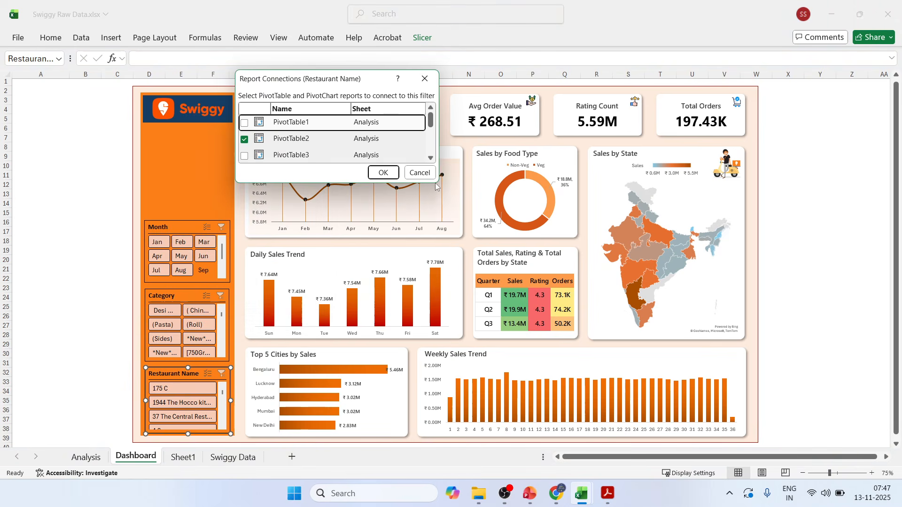
left_click_drag(432, 179, 481, 336)
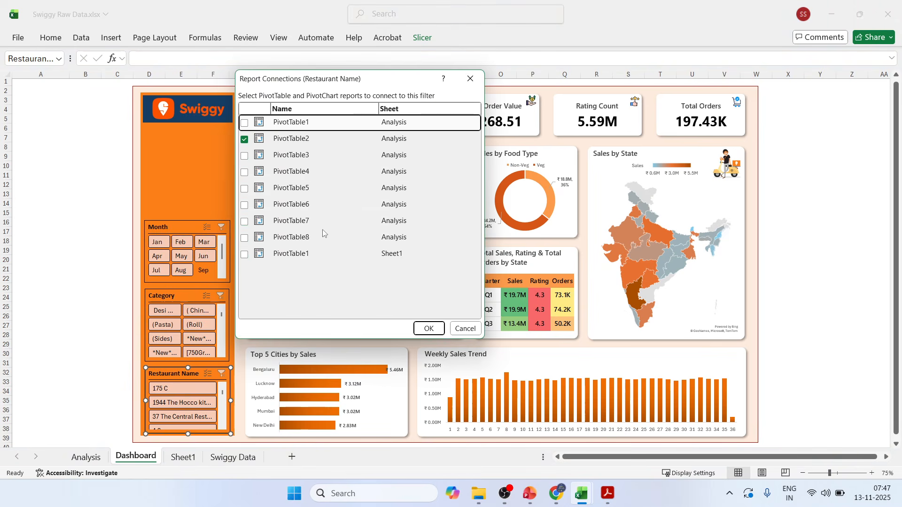
left_click(244, 124)
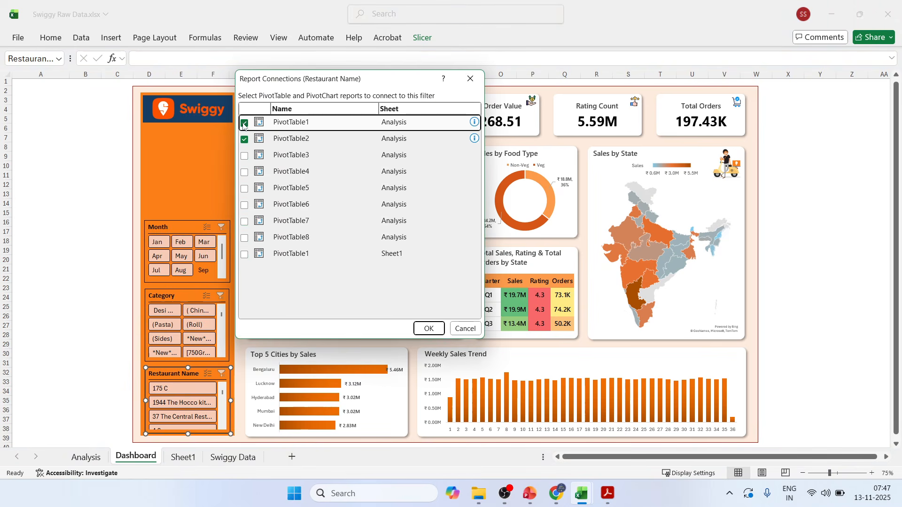
left_click(244, 155)
left_click(245, 172)
left_click(245, 189)
left_click(245, 205)
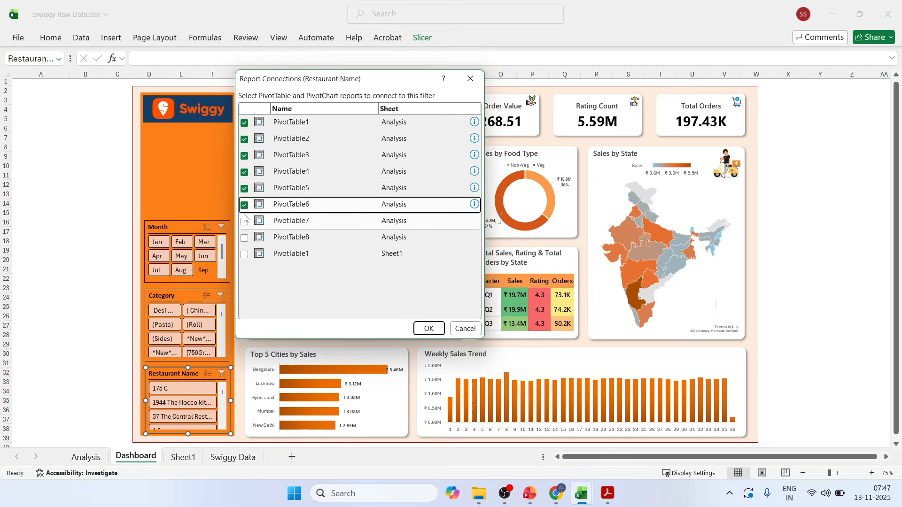
left_click(245, 221)
left_click(244, 239)
left_click(244, 255)
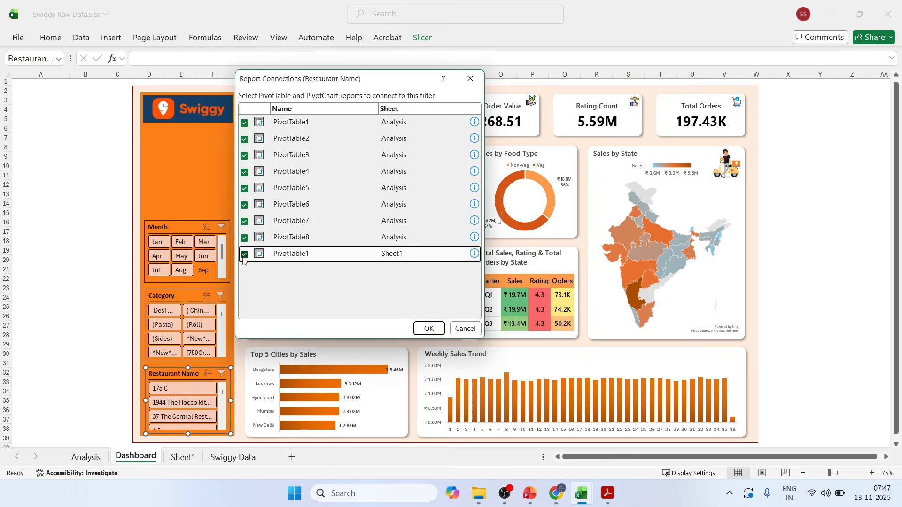
left_click(436, 332)
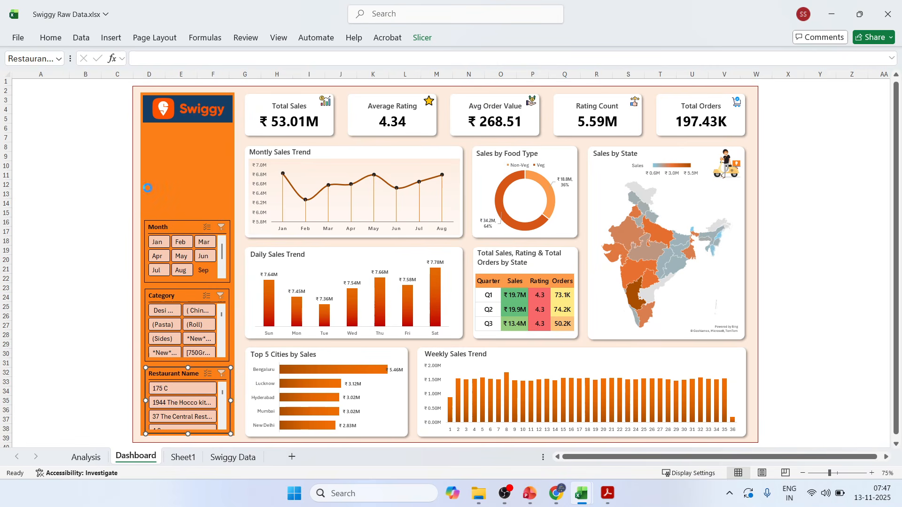
left_click(91, 179)
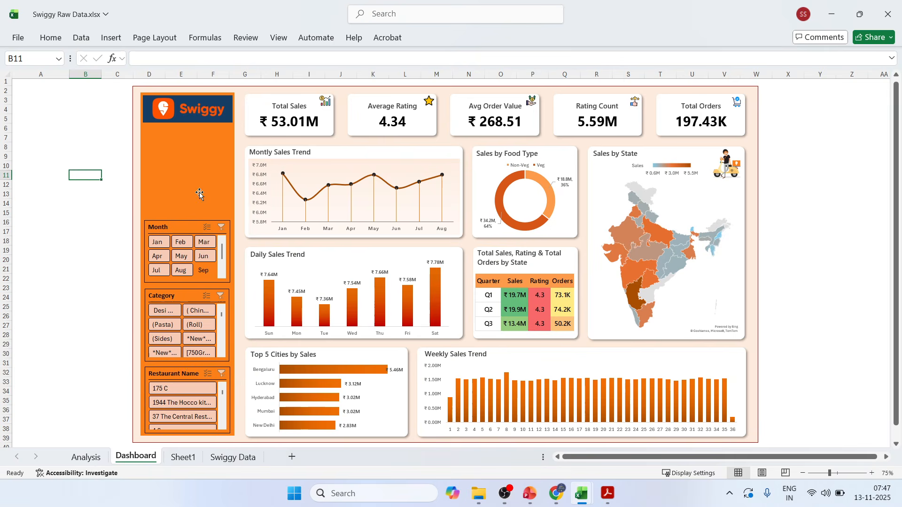
left_click(81, 126)
left_click(108, 40)
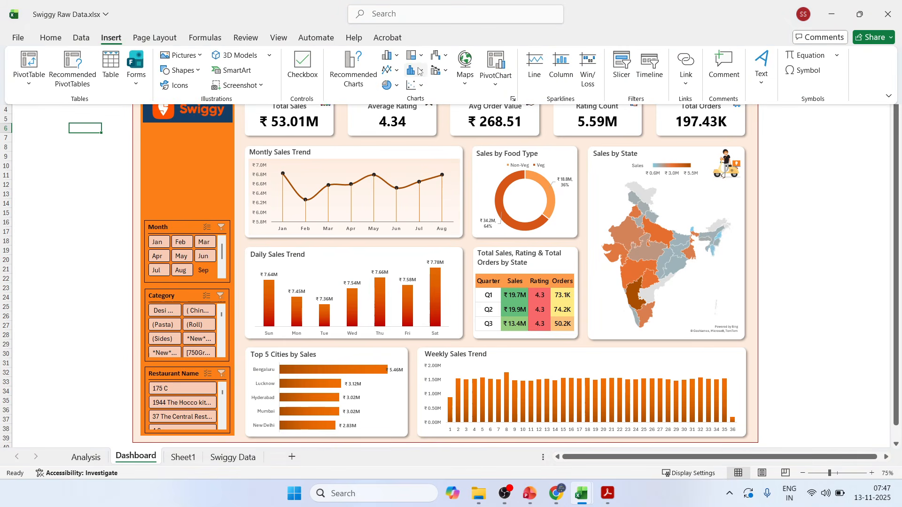
left_click(177, 85)
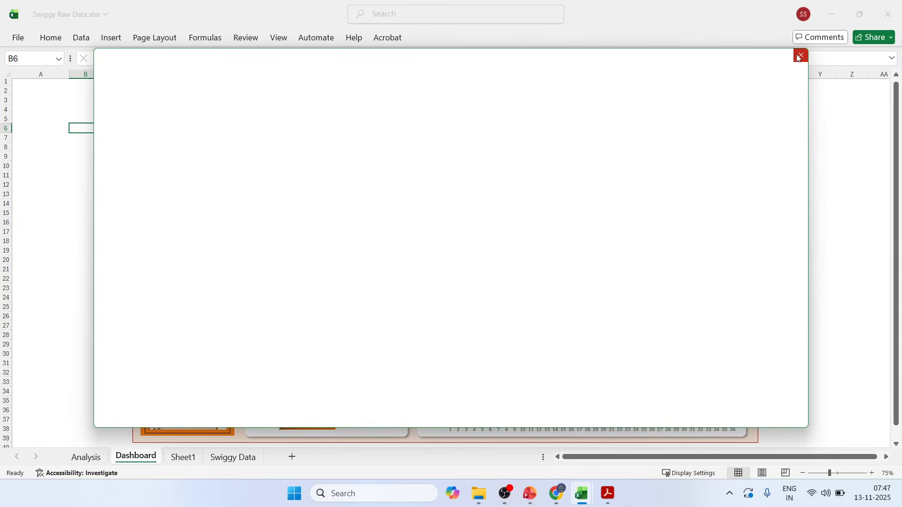
left_click(801, 55)
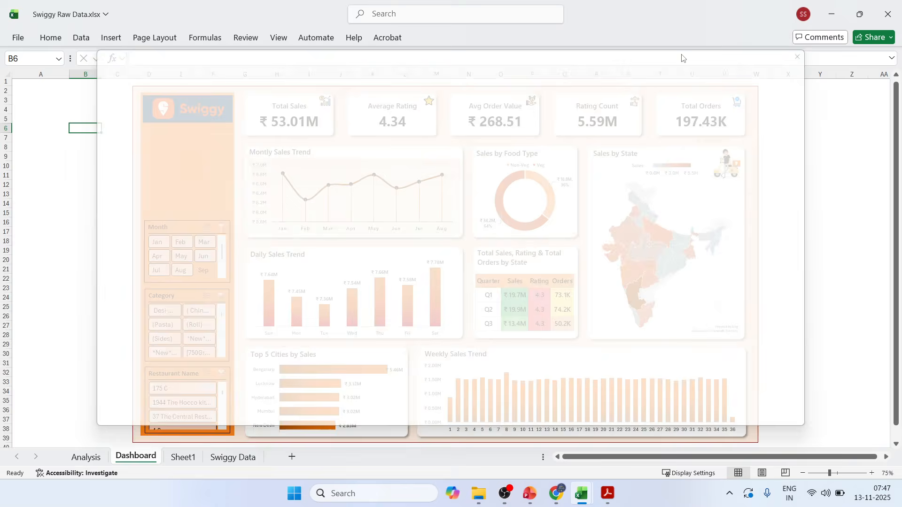
Draw a wide rounded rectangle across the orange sidebar just below the Swiggy logo.
left_click(115, 39)
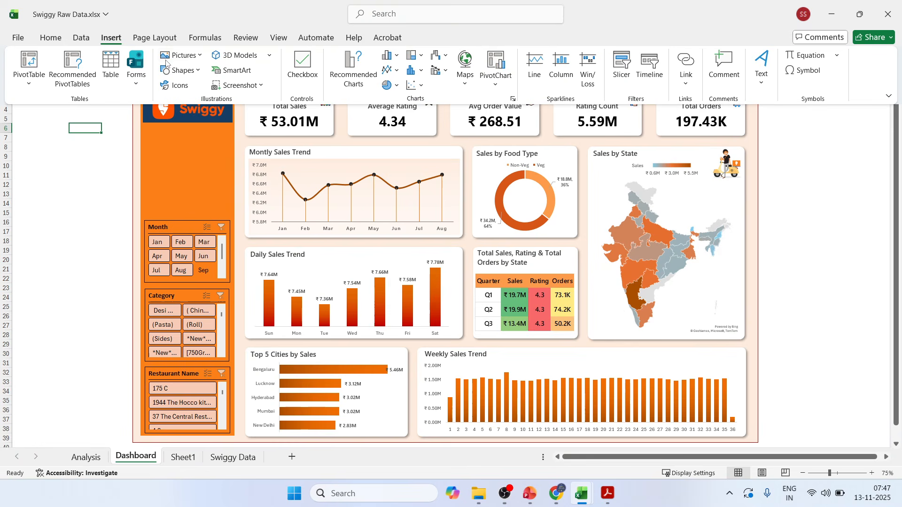
left_click(187, 70)
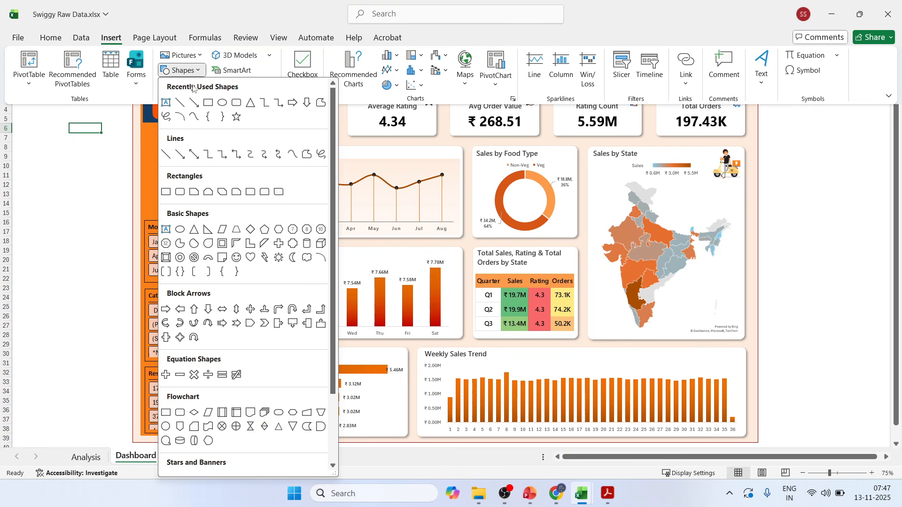
left_click(236, 103)
left_click_drag(147, 137, 229, 155)
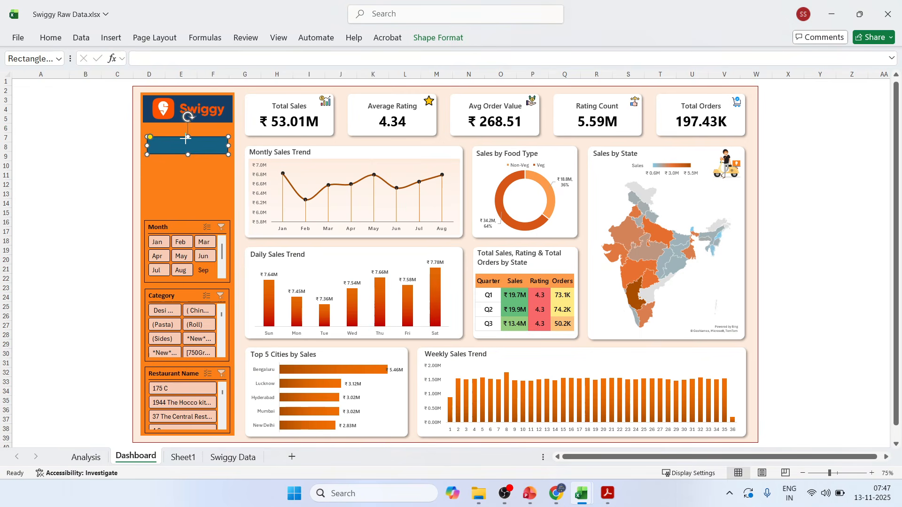
Remove the outline of the rounded shape below the logo and give it a solid dark orange-brown fill.
right_click(185, 138)
left_click(219, 482)
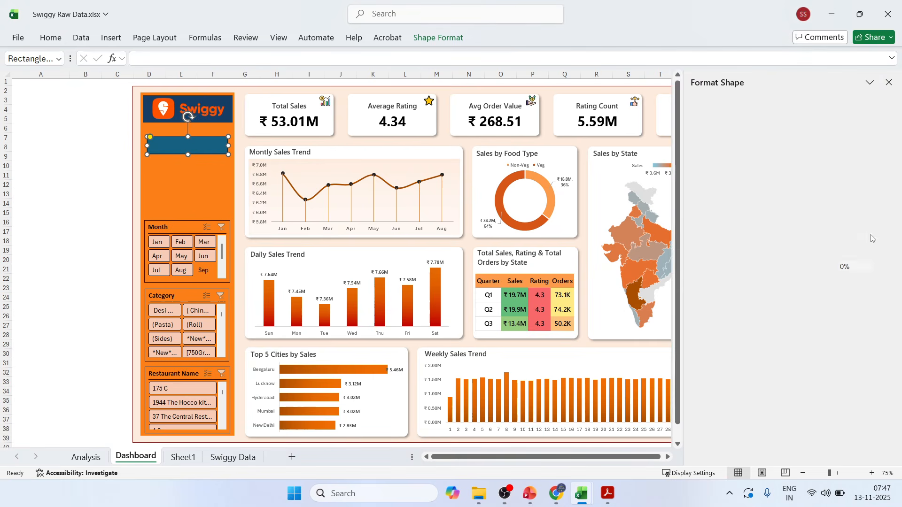
left_click(707, 306)
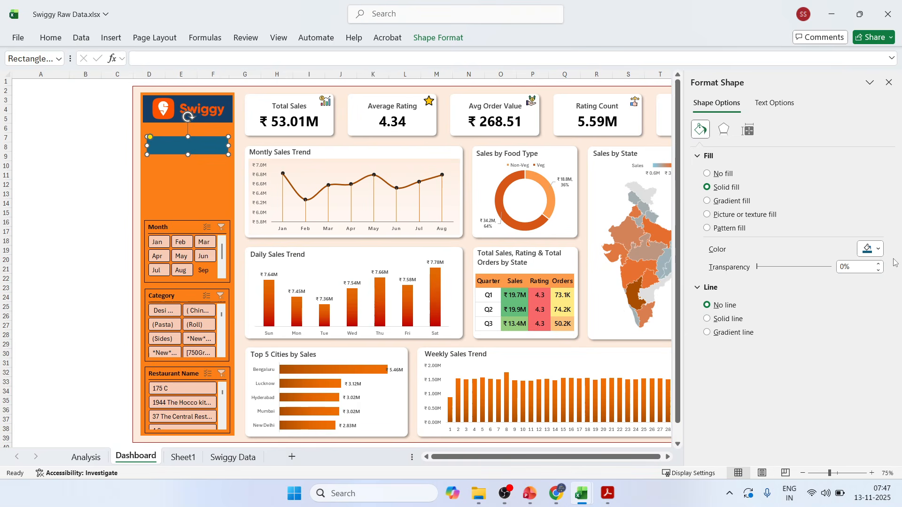
left_click(871, 249)
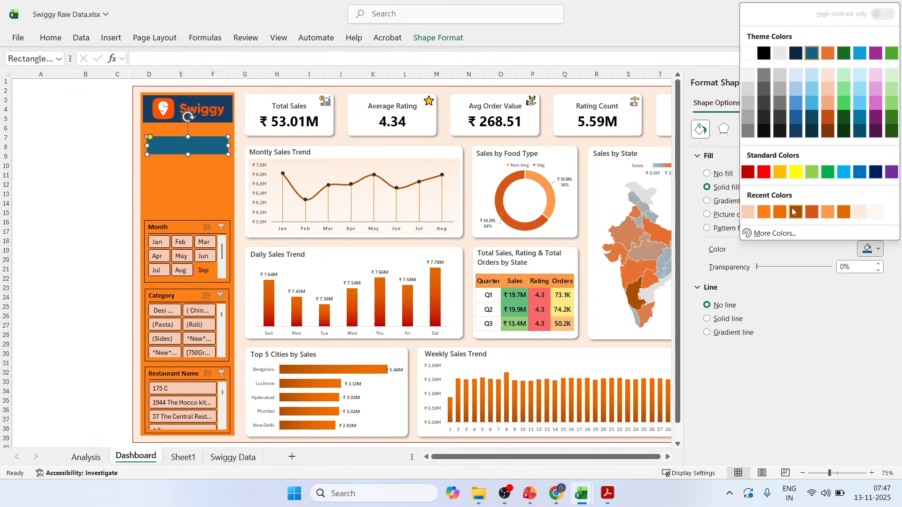
left_click(748, 213)
left_click(865, 250)
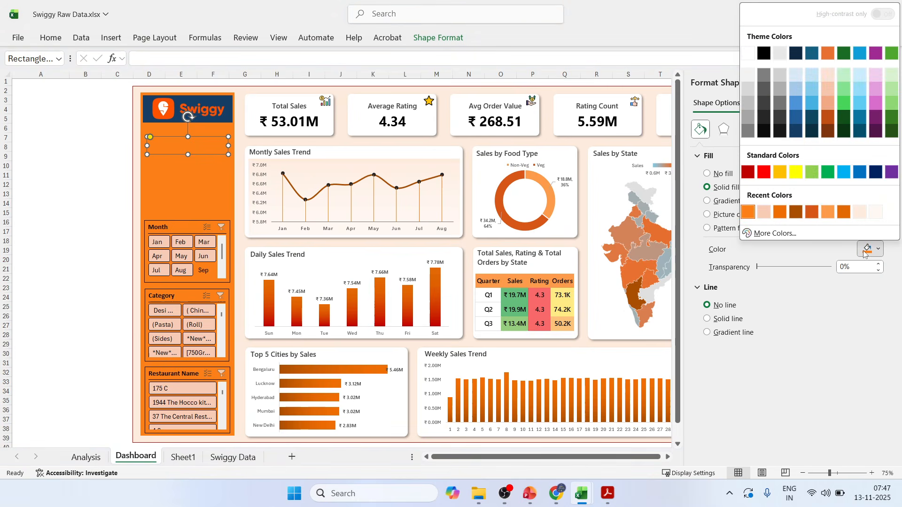
left_click(796, 215)
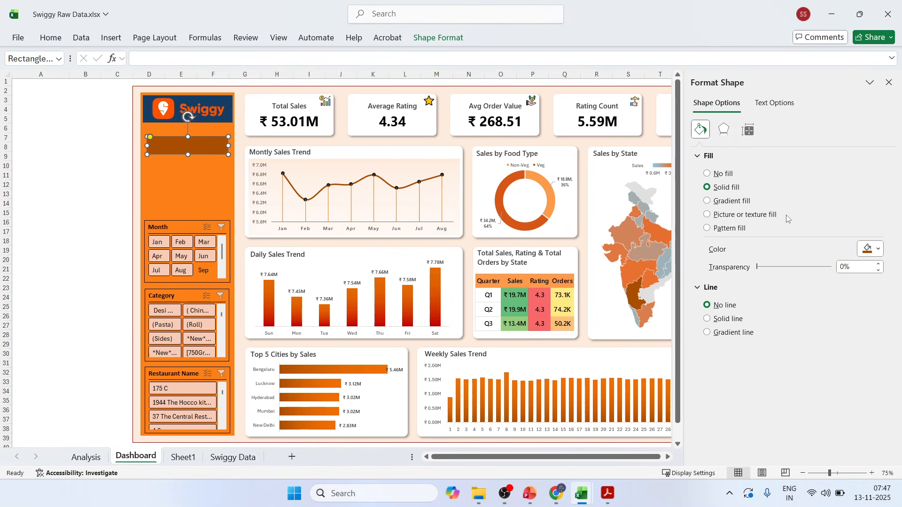
left_click(63, 217)
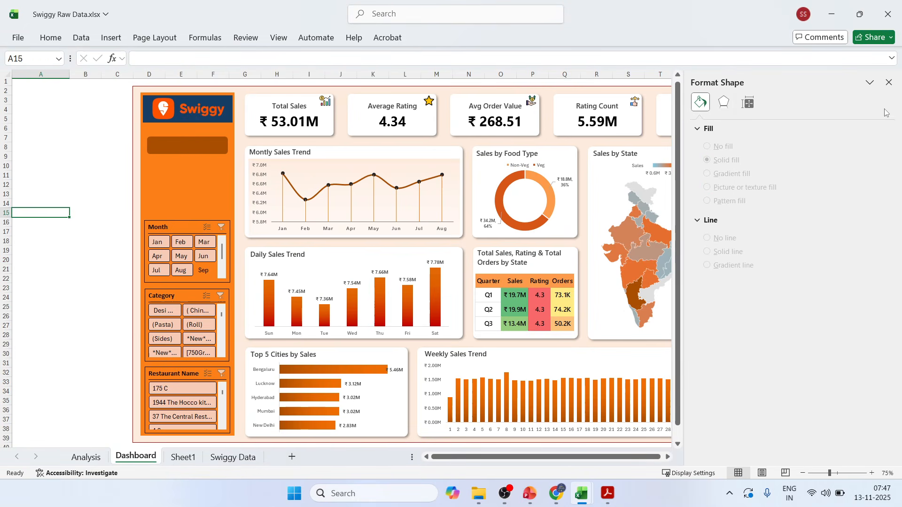
left_click(888, 82)
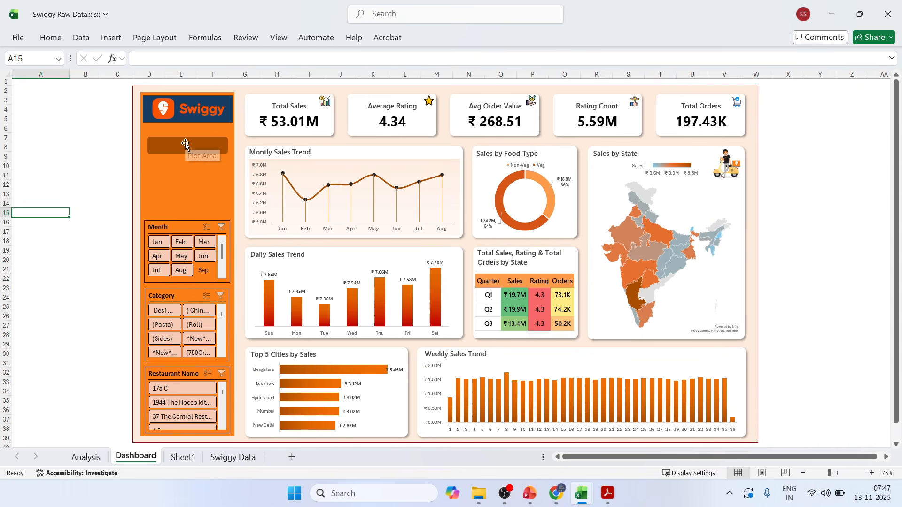
Label the rounded shape DASHBOARD in bold text, centred both horizontally and vertically.
left_click(186, 145)
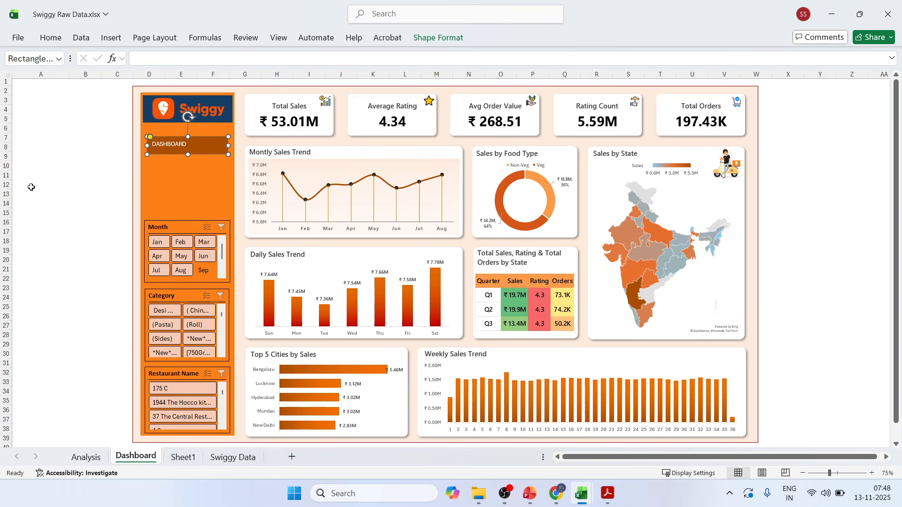
left_click(85, 147)
left_click(160, 149)
left_click(51, 37)
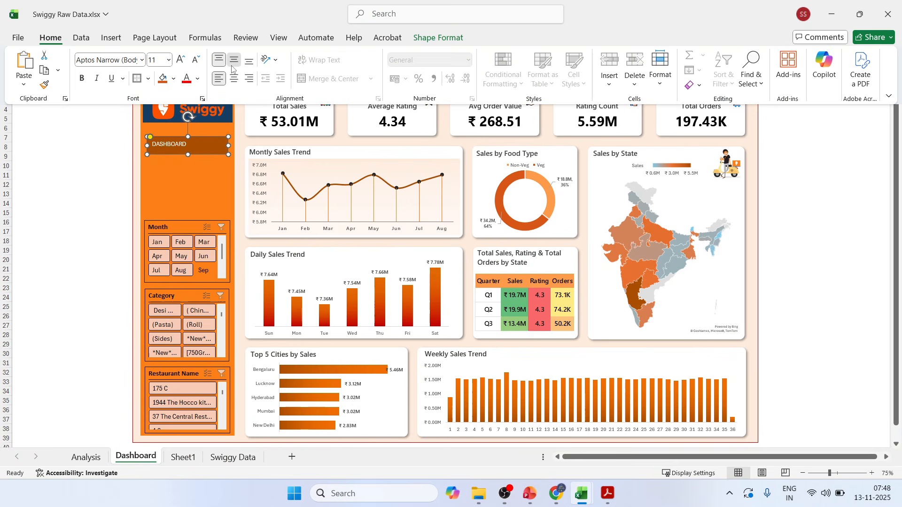
left_click(234, 60)
left_click(234, 78)
left_click(81, 79)
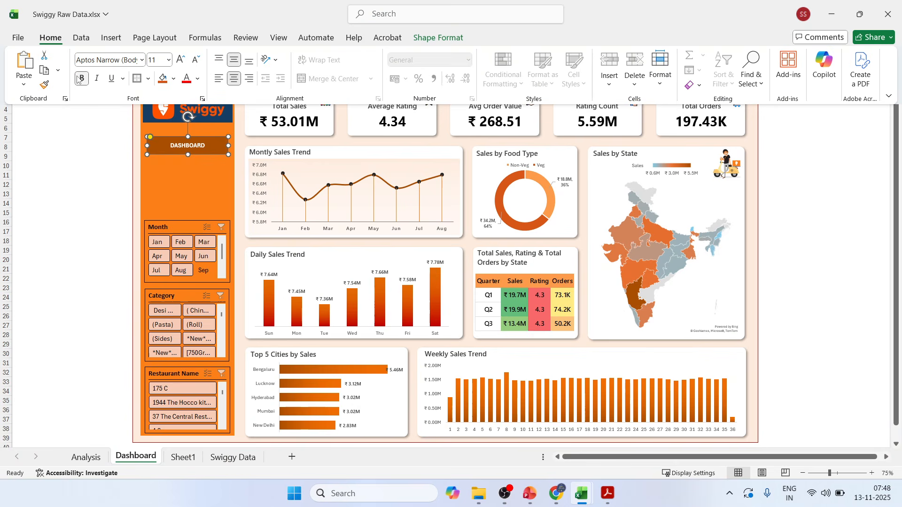
Set the DASHBOARD label's font to Calibri and its size to 16.
left_click(141, 59)
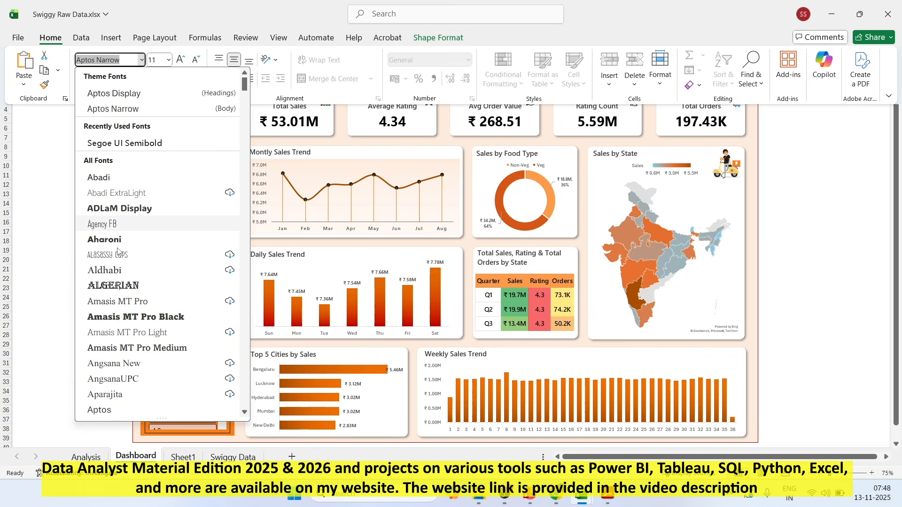
scroll(118, 253, "down", 20)
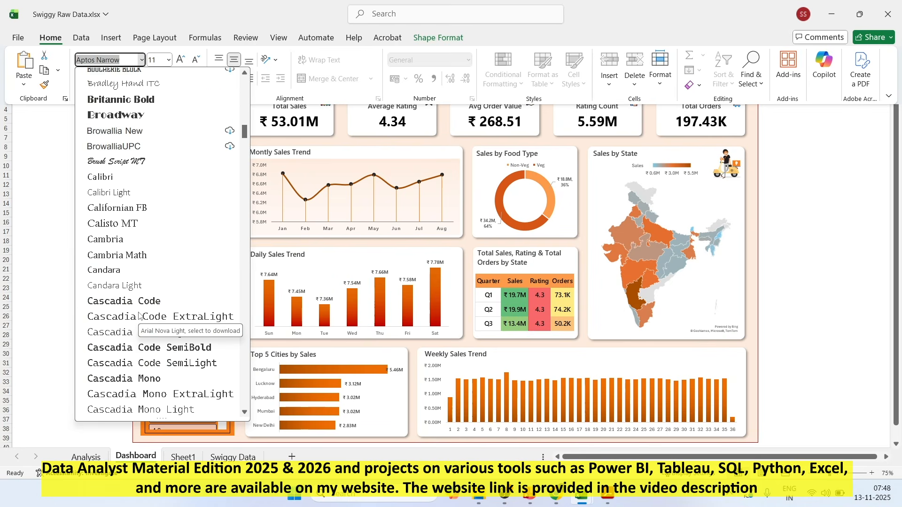
left_click(109, 182)
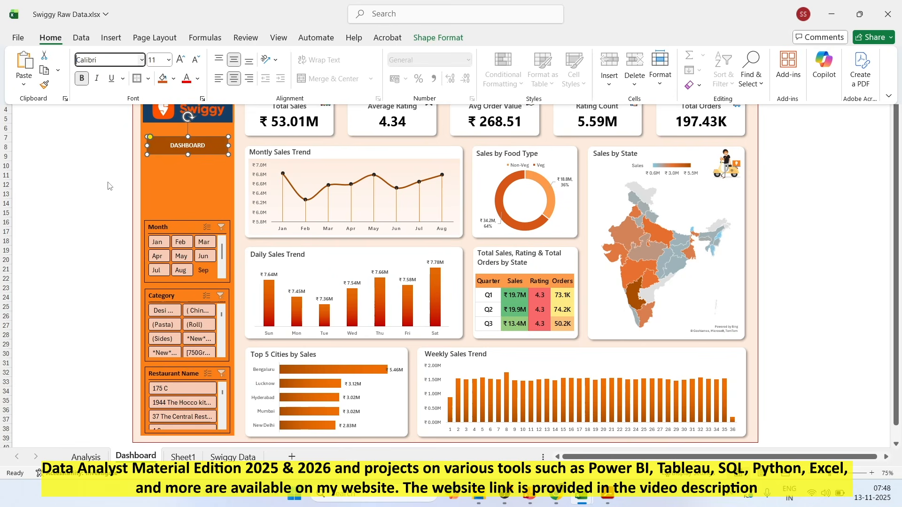
left_click(182, 61)
left_click(184, 62)
left_click(183, 62)
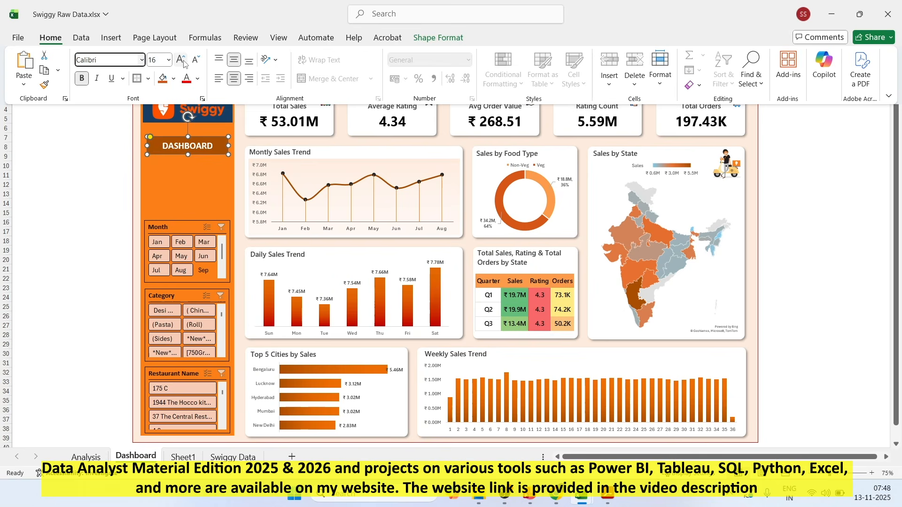
key("ctrl+F1")
Duplicate the DASHBOARD shape twice, stacking the copies below it above the Month slicer.
left_click(115, 180)
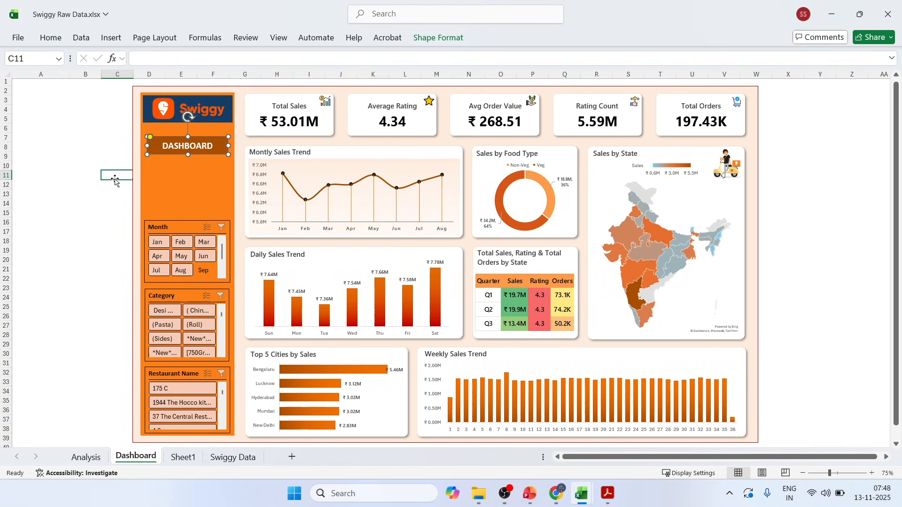
left_click(160, 143)
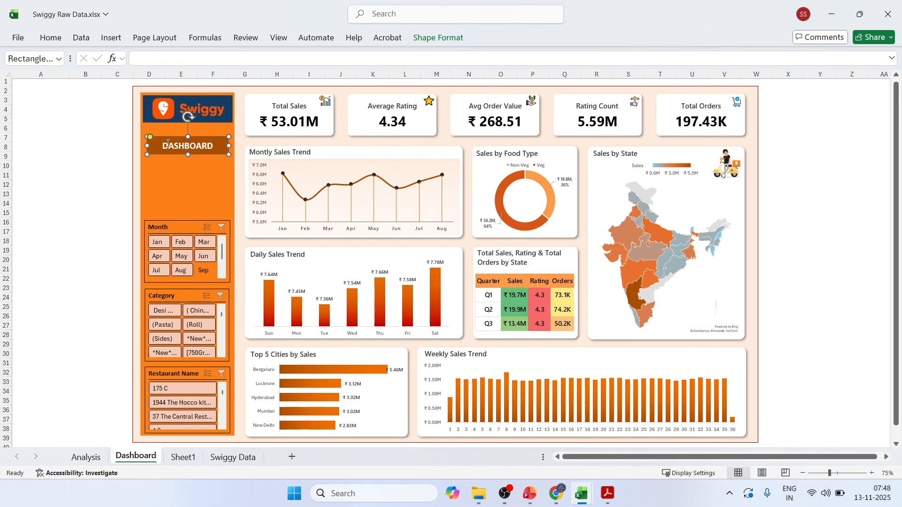
left_click_drag(168, 155, 164, 206)
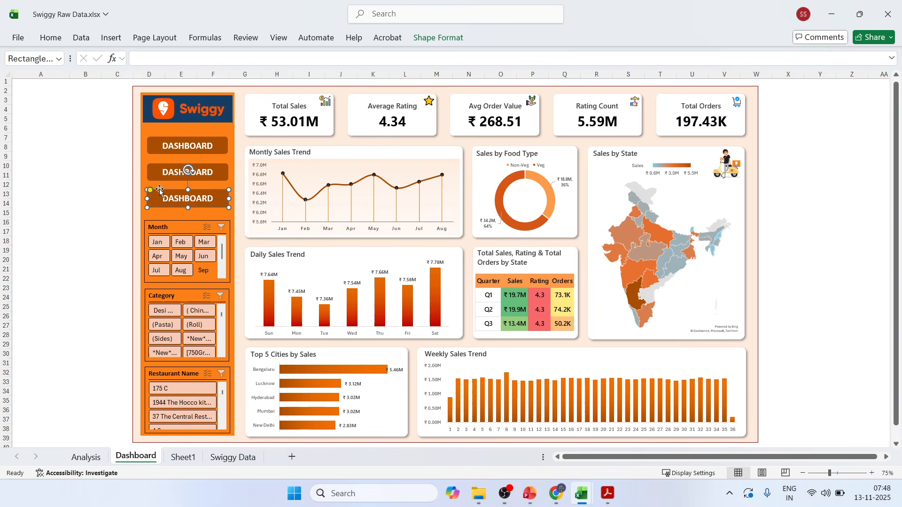
Align the three DASHBOARD shapes on their centres and distribute them evenly vertically.
left_click(151, 147, "ctrl")
left_click(154, 172, "ctrl")
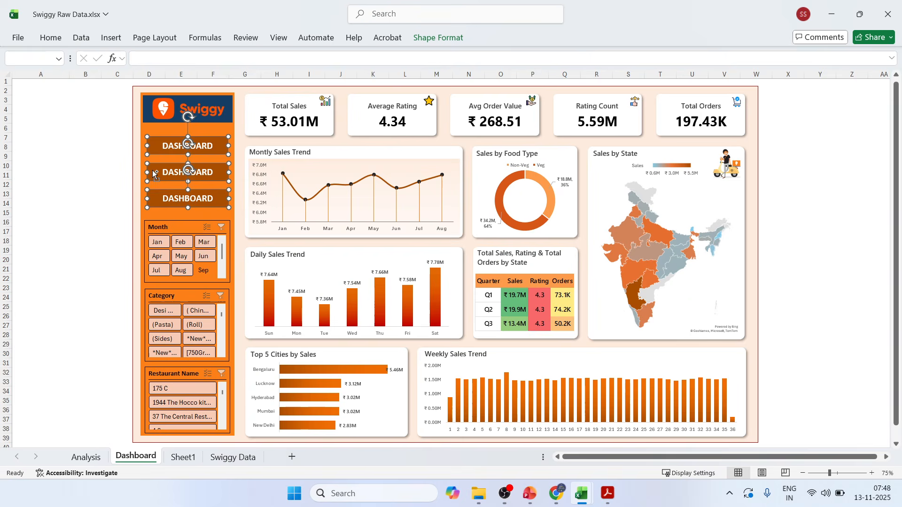
left_click(450, 39)
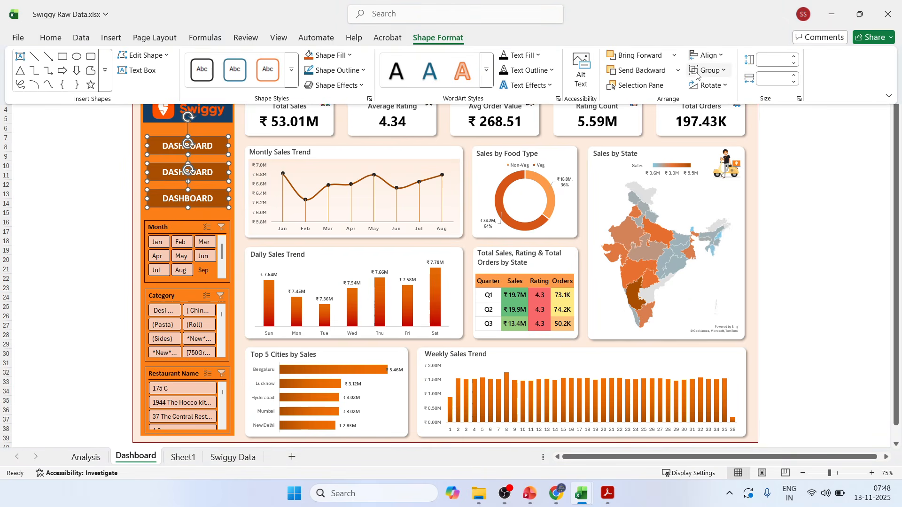
left_click(722, 55)
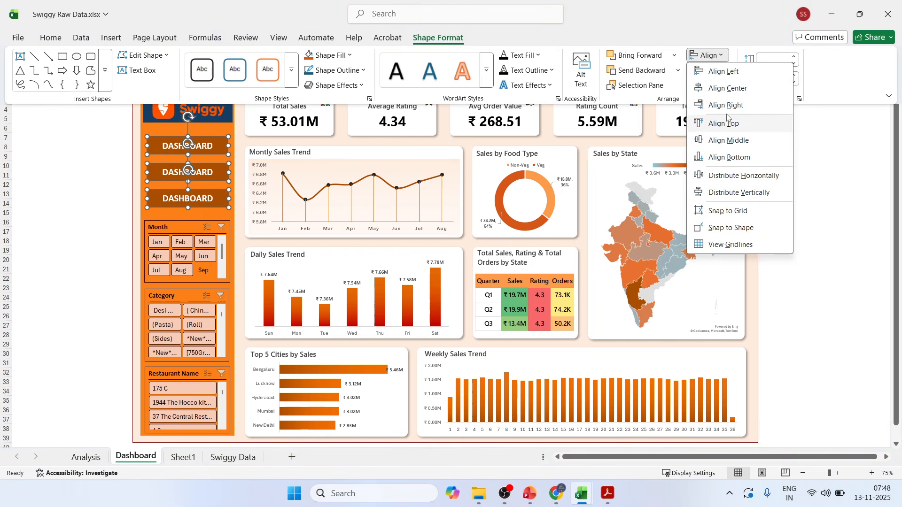
left_click(731, 91)
left_click(709, 56)
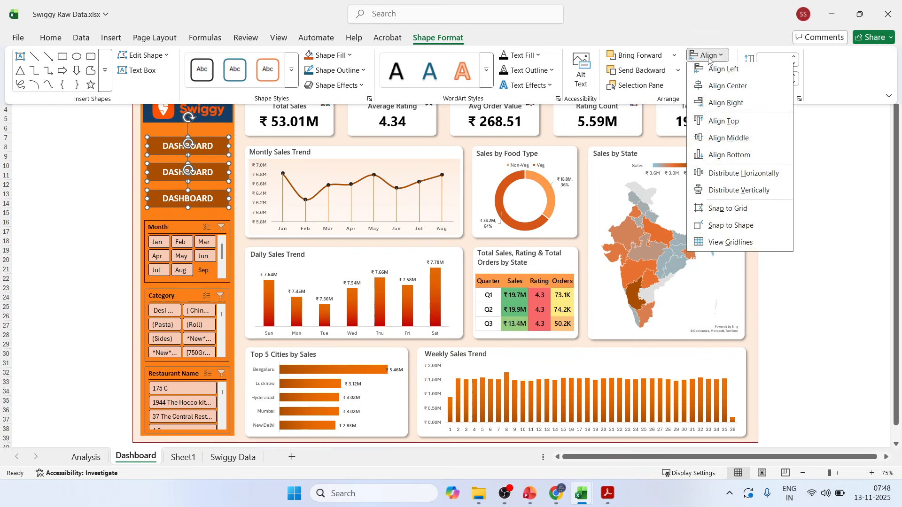
left_click(738, 192)
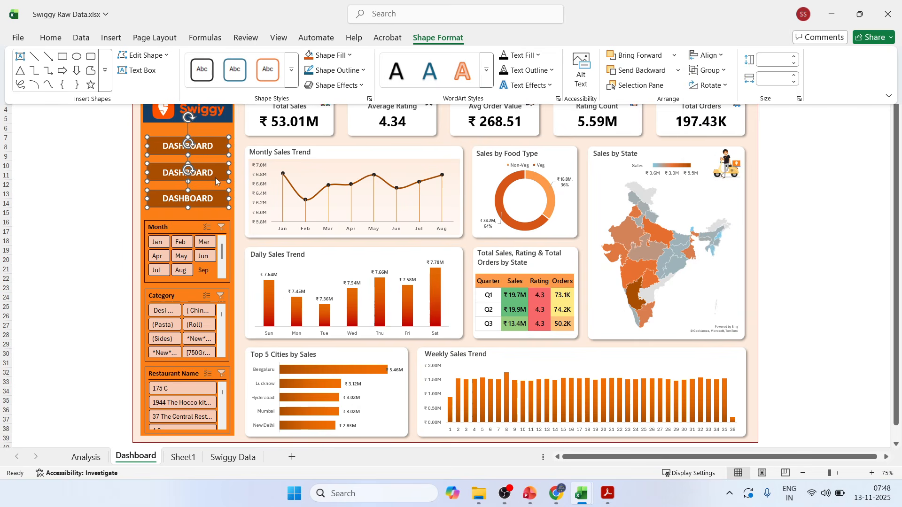
left_click(61, 174)
left_click(85, 175)
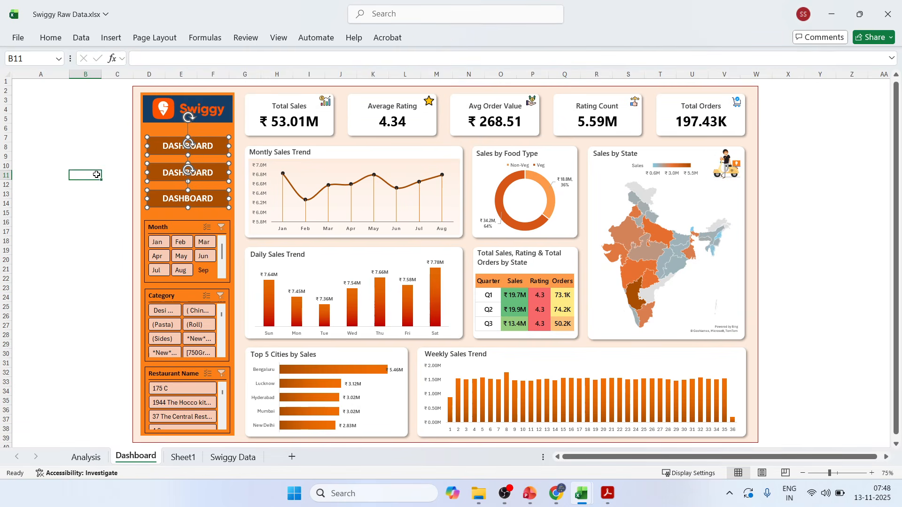
Relabel the middle shape as ANALYSIS and the lowest shape as DATA.
double_click(199, 171)
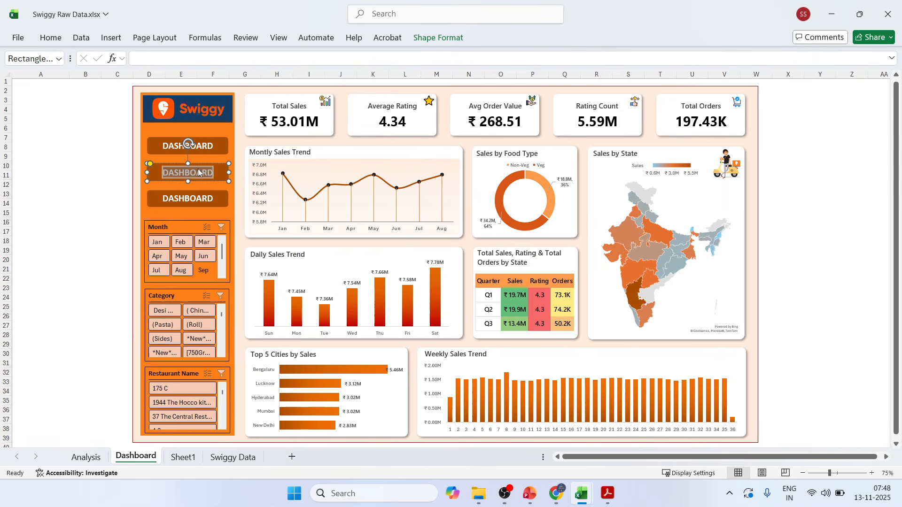
type("ANALYSIS")
double_click(190, 198)
type("DATA")
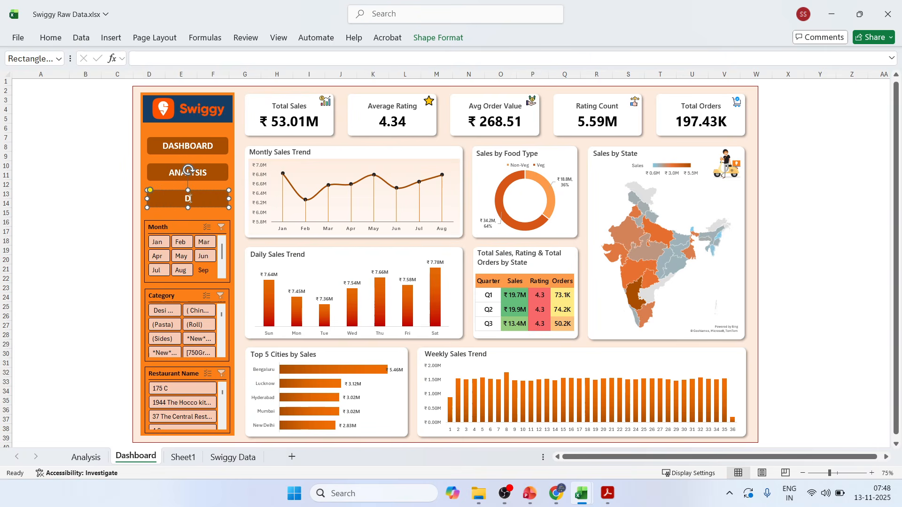
left_click(98, 150)
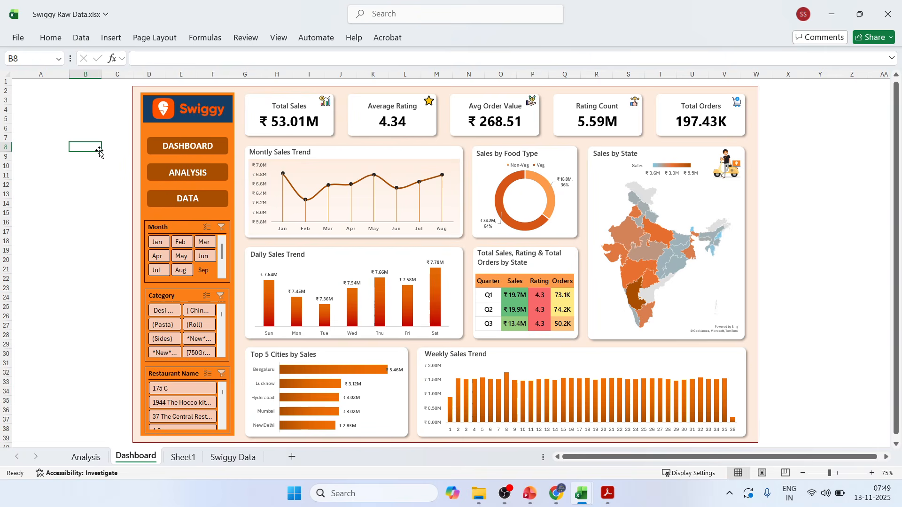
Link the DASHBOARD shape to cell A1 of the Dashboard sheet in this document.
left_click(153, 143)
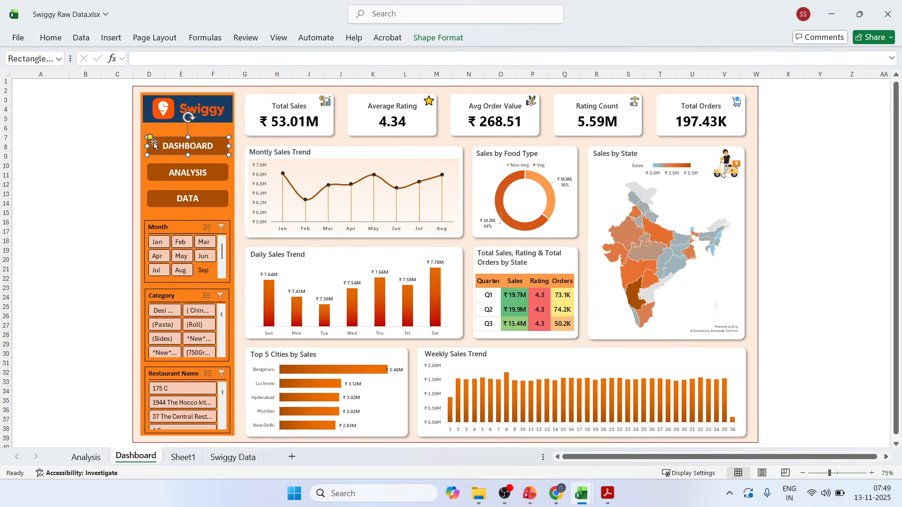
right_click(154, 143)
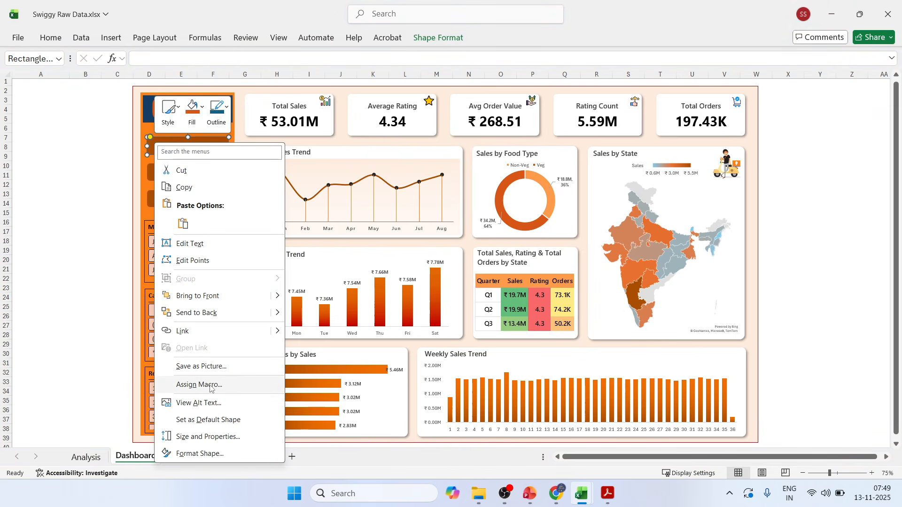
left_click(188, 332)
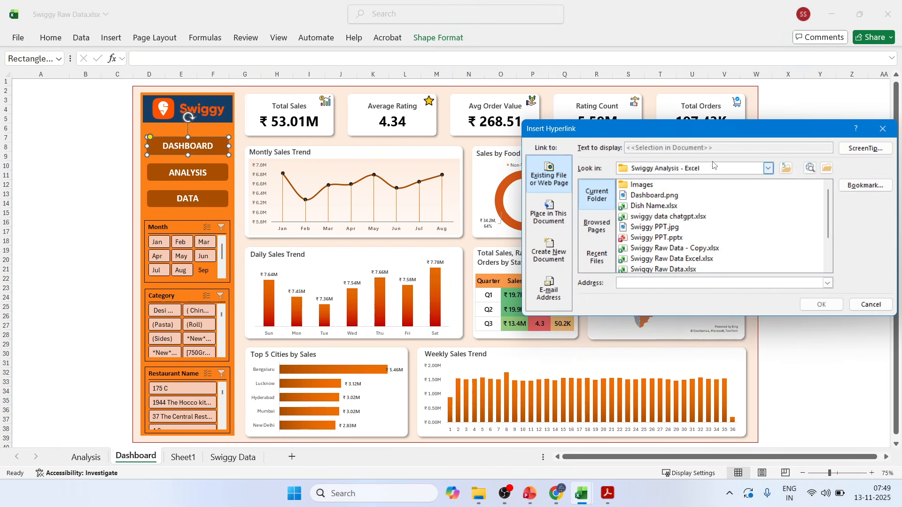
left_click_drag(712, 138, 544, 120)
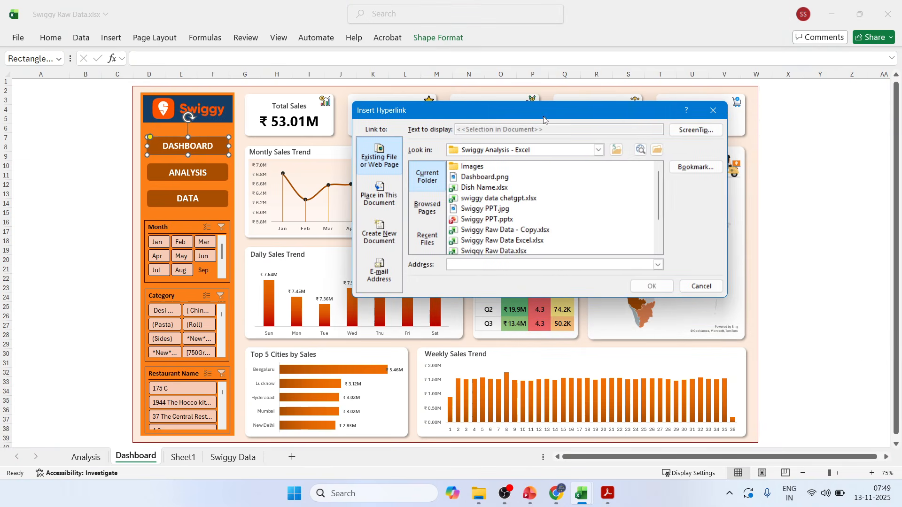
left_click(381, 207)
left_click(450, 203)
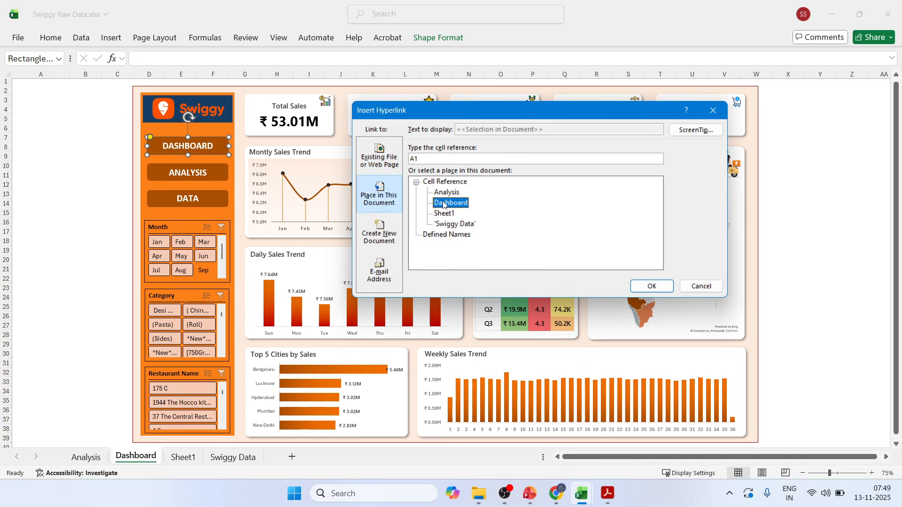
left_click(651, 286)
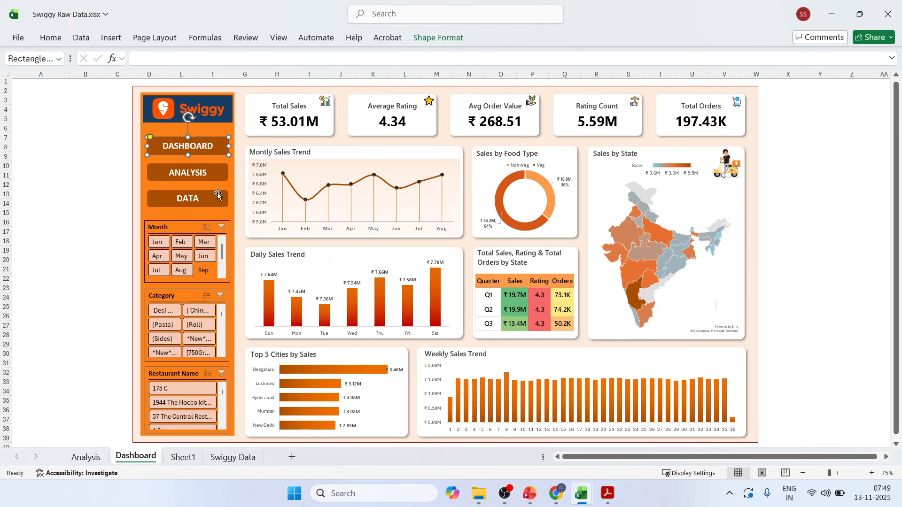
Link the ANALYSIS shape to cell A1 of the Analysis sheet in this document.
left_click(154, 172)
right_click(154, 172)
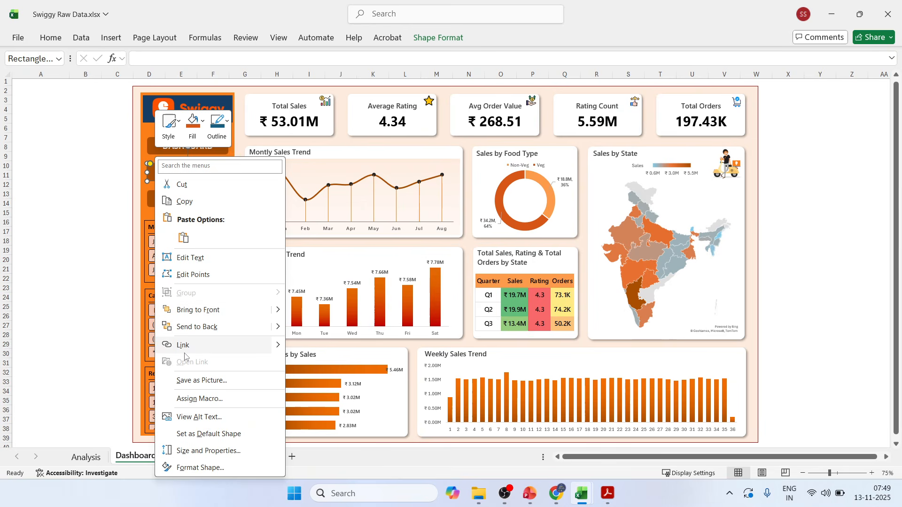
left_click(257, 346)
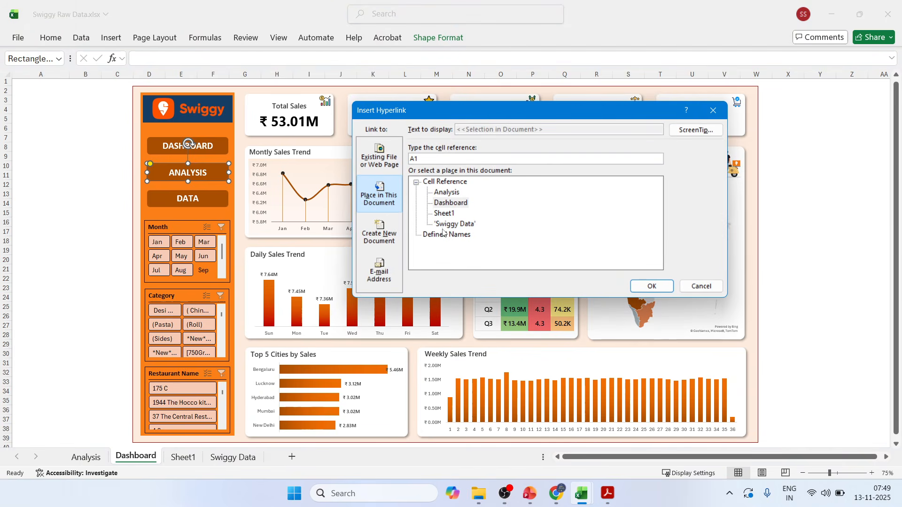
left_click(446, 192)
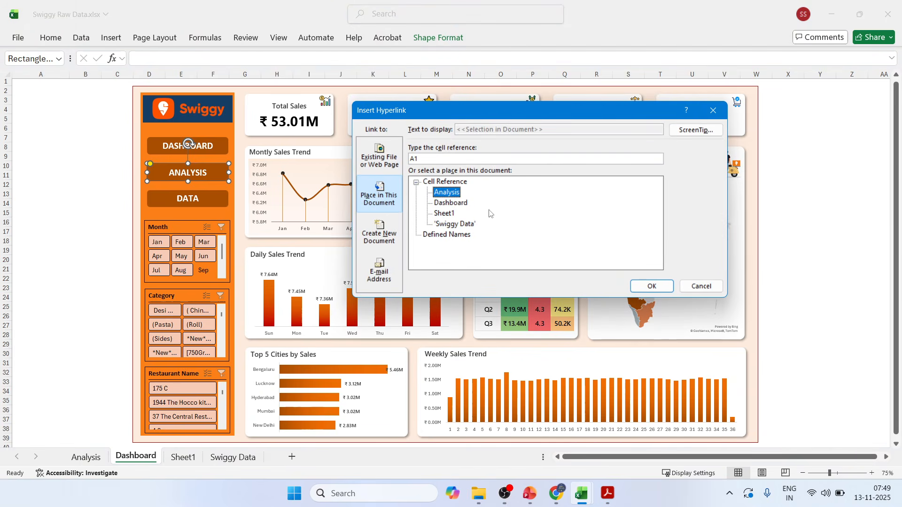
left_click(653, 286)
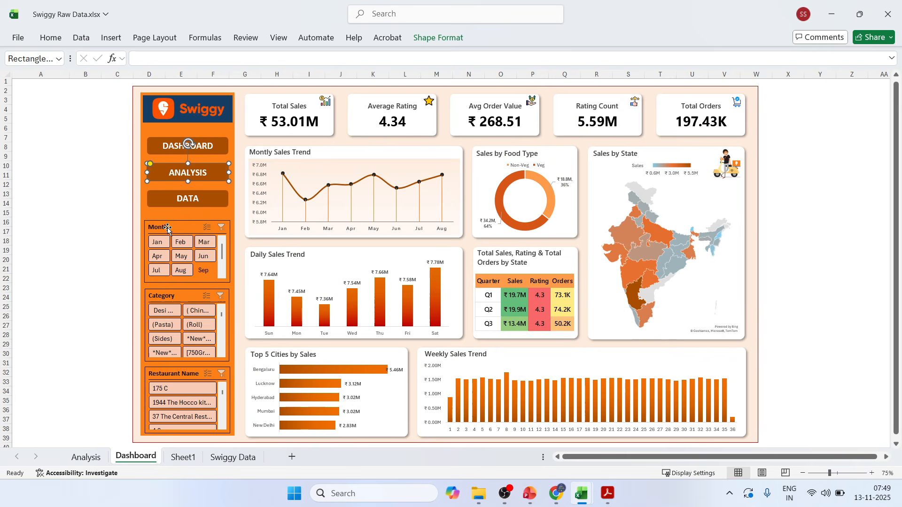
Link the DATA shape to cell A1 of the Swiggy Data sheet in this document.
left_click(158, 200)
right_click(159, 200)
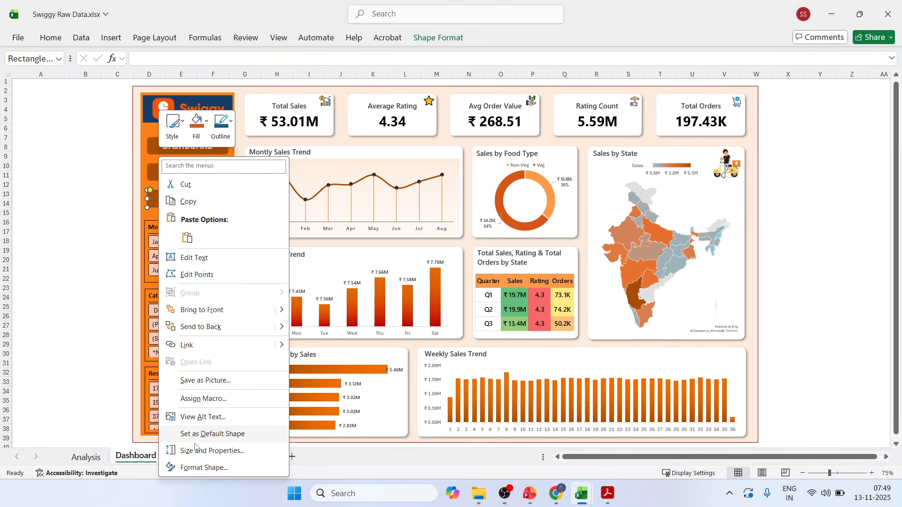
key("Escape")
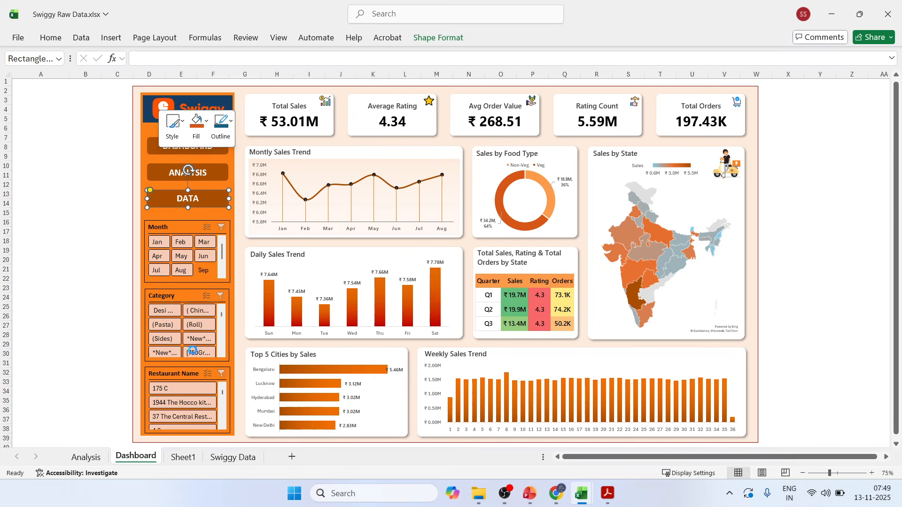
key("ctrl+k")
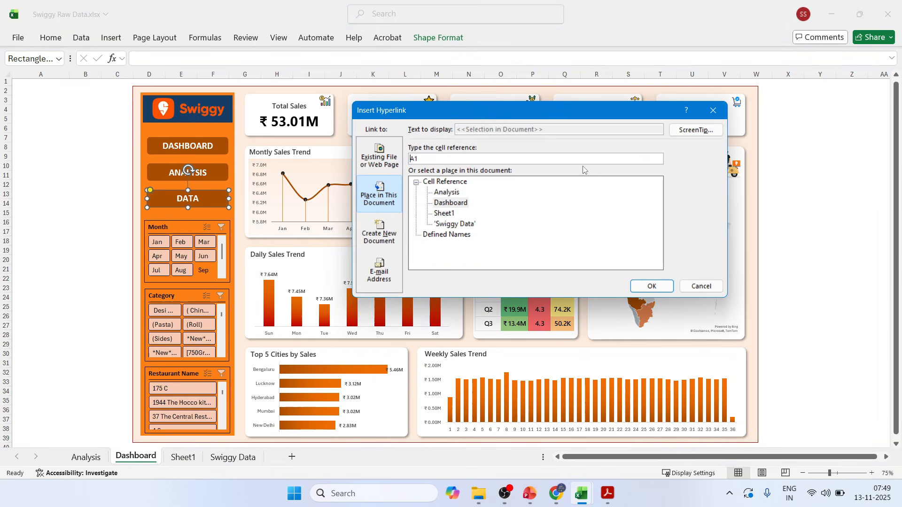
left_click(444, 225)
left_click(651, 287)
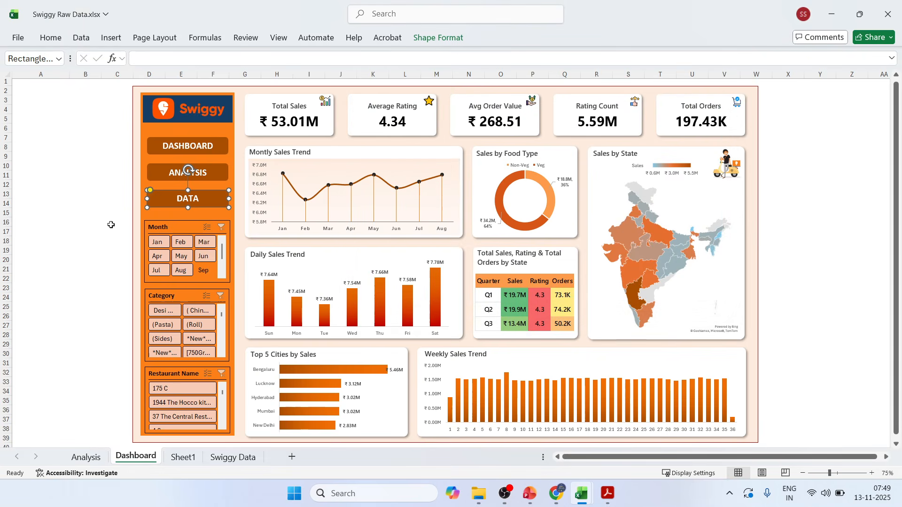
left_click(91, 215)
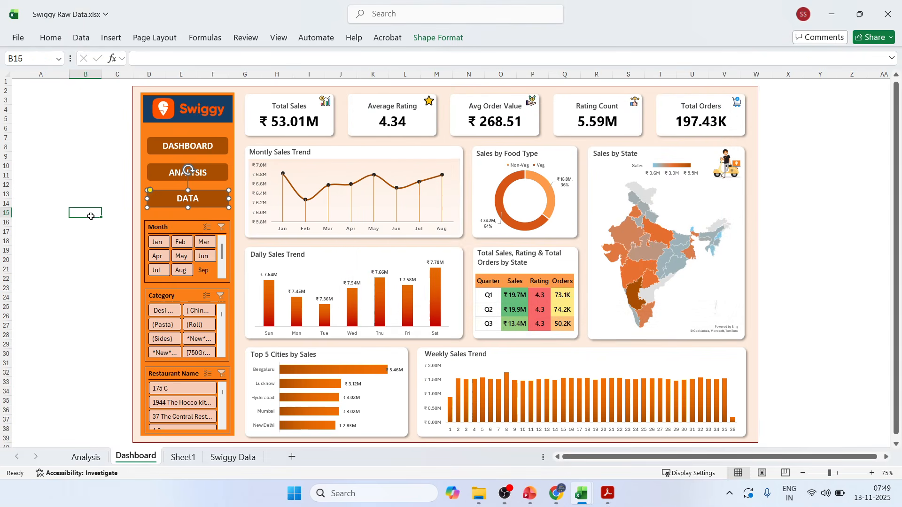
Test the ANALYSIS link, return to the Dashboard sheet and test its DASHBOARD link.
left_click(158, 175)
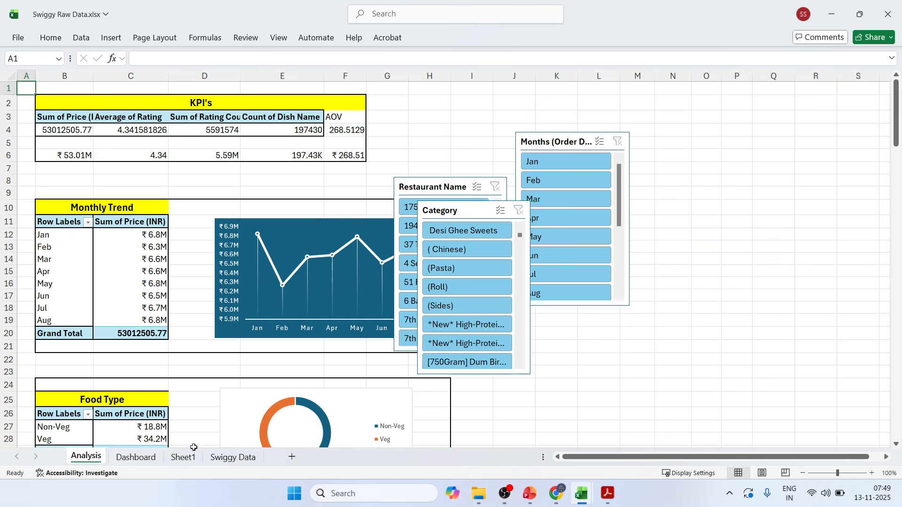
left_click(755, 128)
left_click(112, 37)
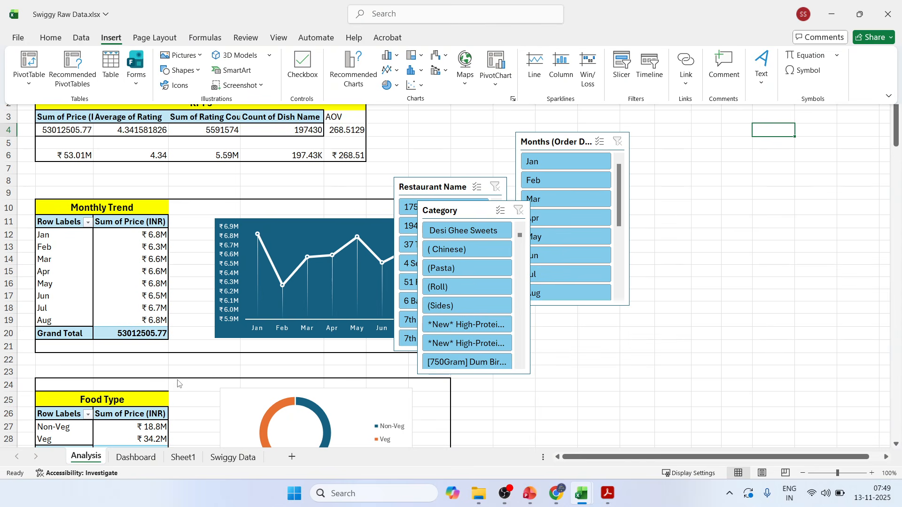
left_click(143, 464)
left_click(136, 457)
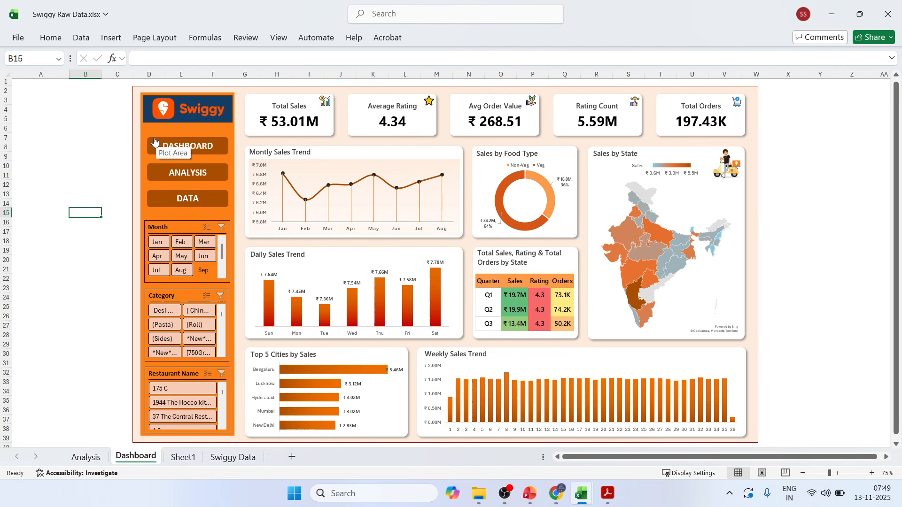
left_click(152, 141)
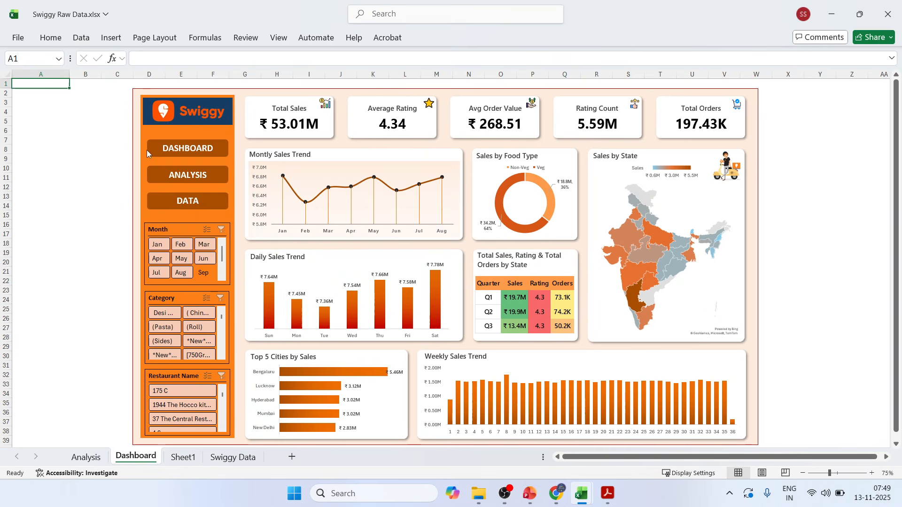
left_click(152, 153, "ctrl")
right_click(152, 153)
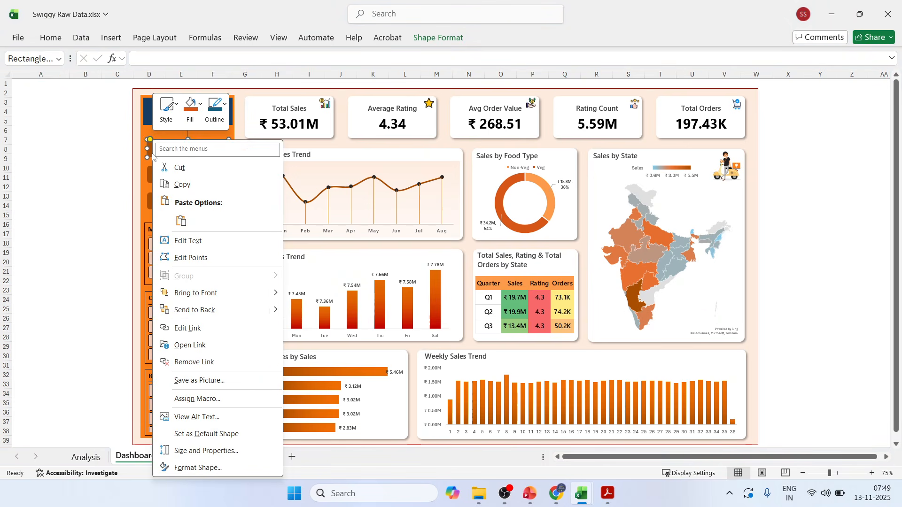
left_click(176, 174)
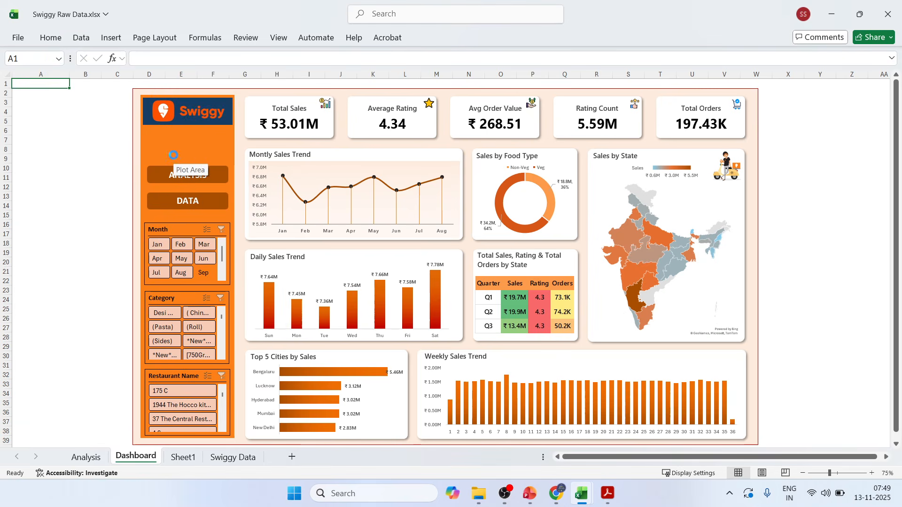
key("ctrl+v")
right_click(153, 151)
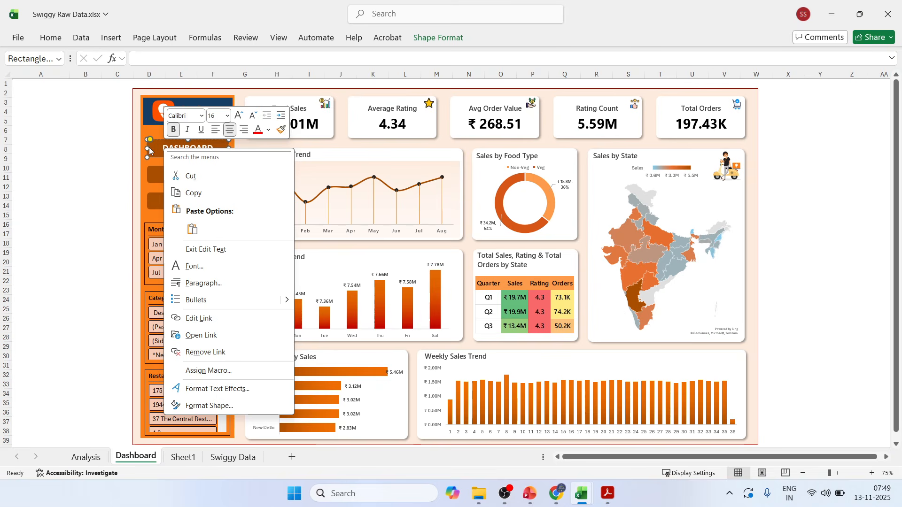
key("Escape")
Copy the linked DASHBOARD shape onto the Analysis sheet, placing it at cell O2 in the empty area beside the slicers.
right_click(147, 149)
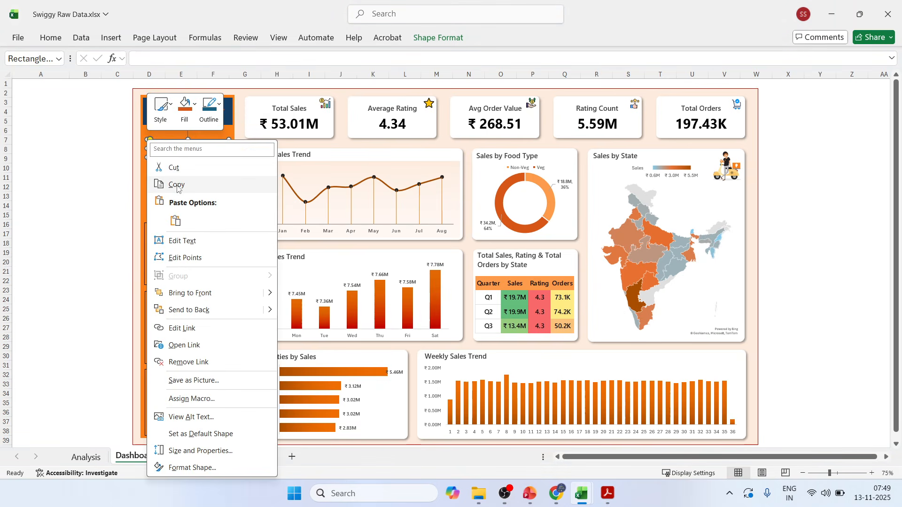
left_click(175, 183)
left_click(86, 458)
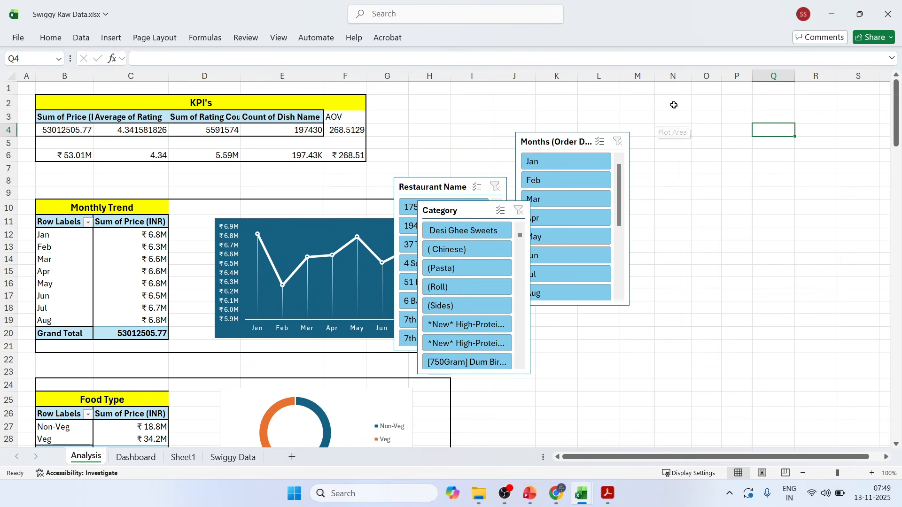
left_click(716, 100)
key("ctrl+v")
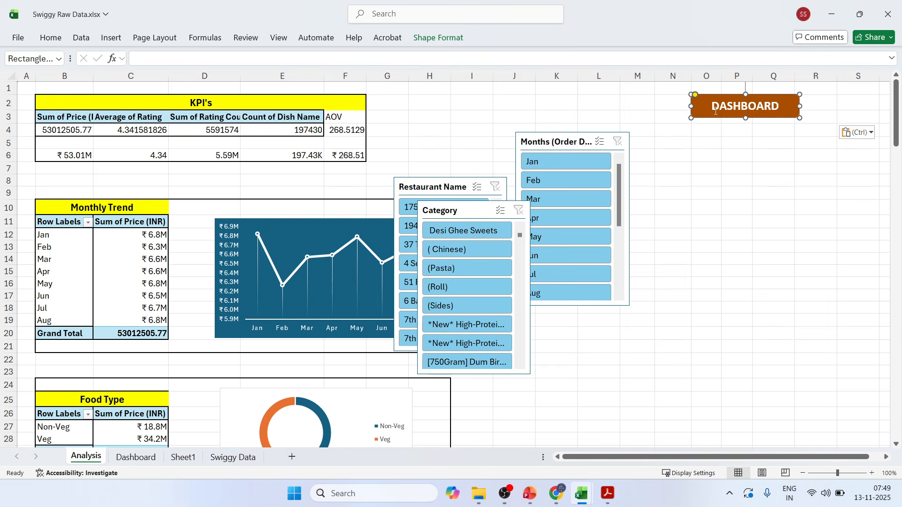
left_click(701, 140)
Paste the copied DASHBOARD shape onto the Swiggy Data sheet at cell P2, beyond the table's last column.
left_click(233, 459)
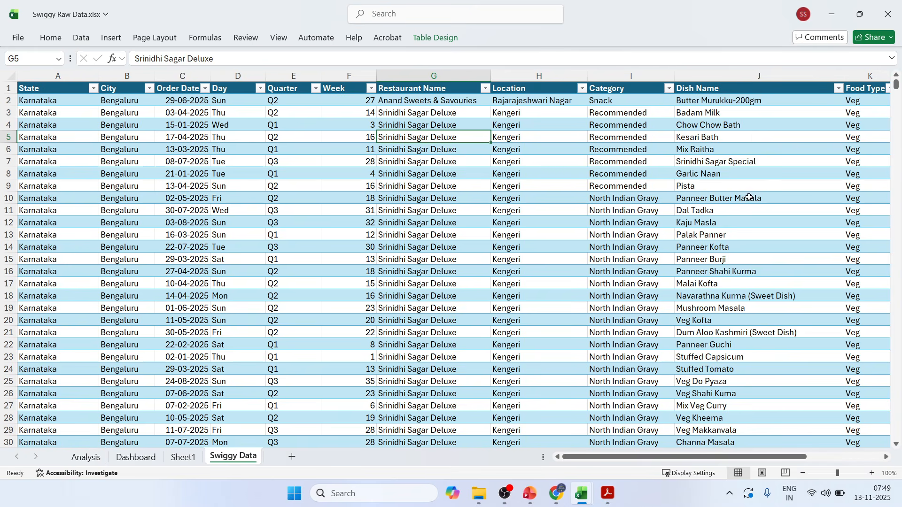
left_click(818, 458)
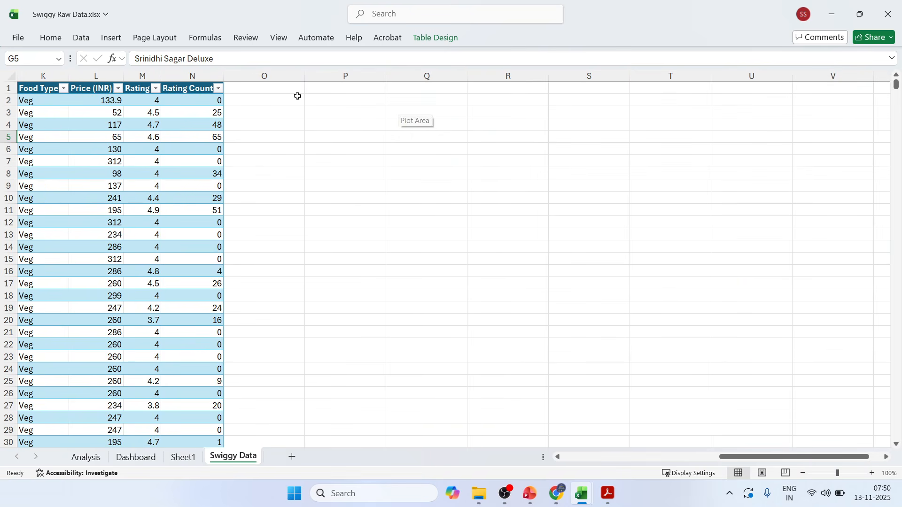
left_click(309, 104)
key("ctrl+v")
left_click(370, 172)
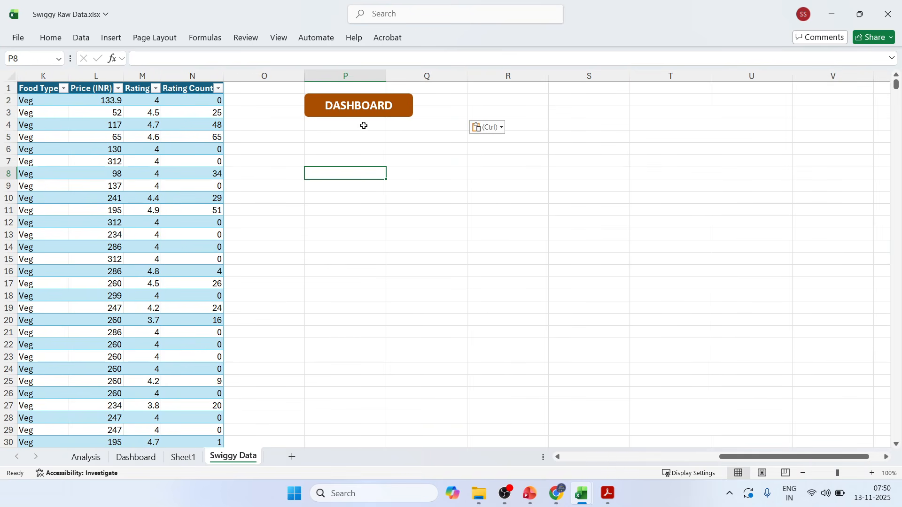
Test the DASHBOARD links on the Swiggy Data and Analysis sheets and the DATA link on the Dashboard sheet.
left_click(358, 103)
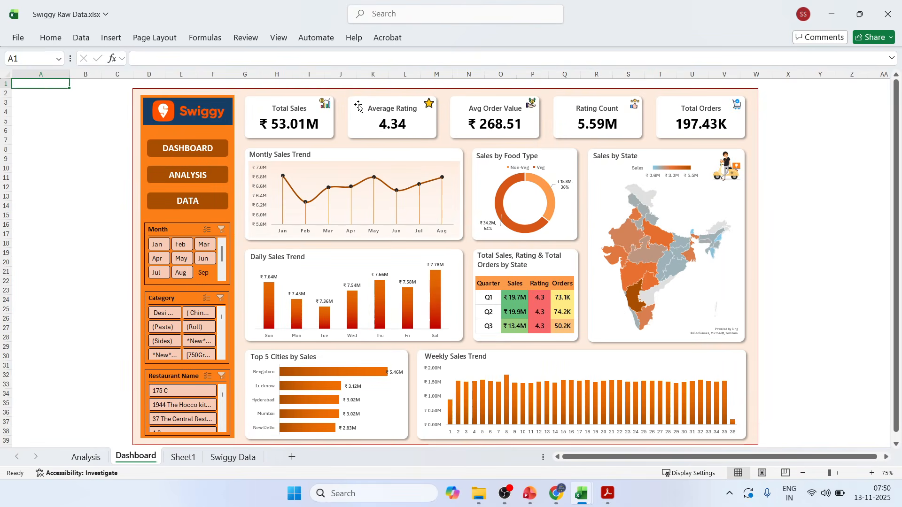
left_click(86, 457)
left_click(745, 109)
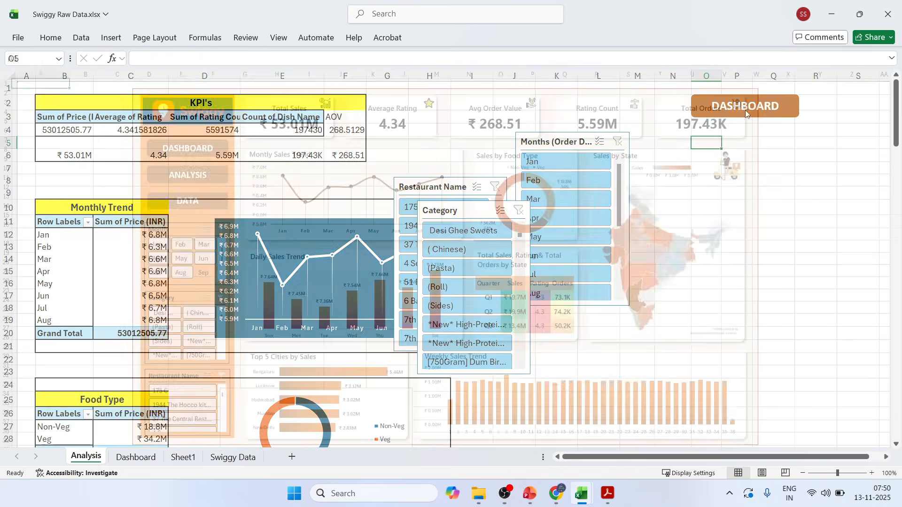
left_click(178, 200)
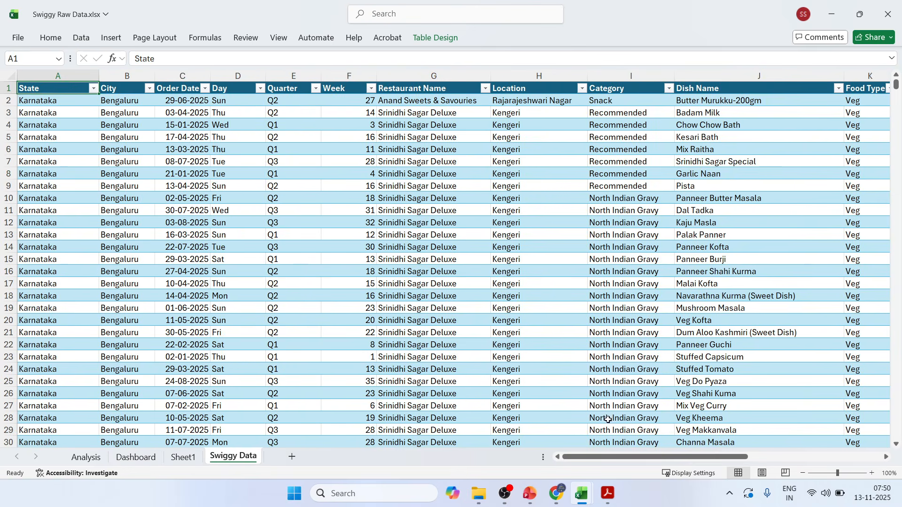
scroll(540, 110, "right", 5)
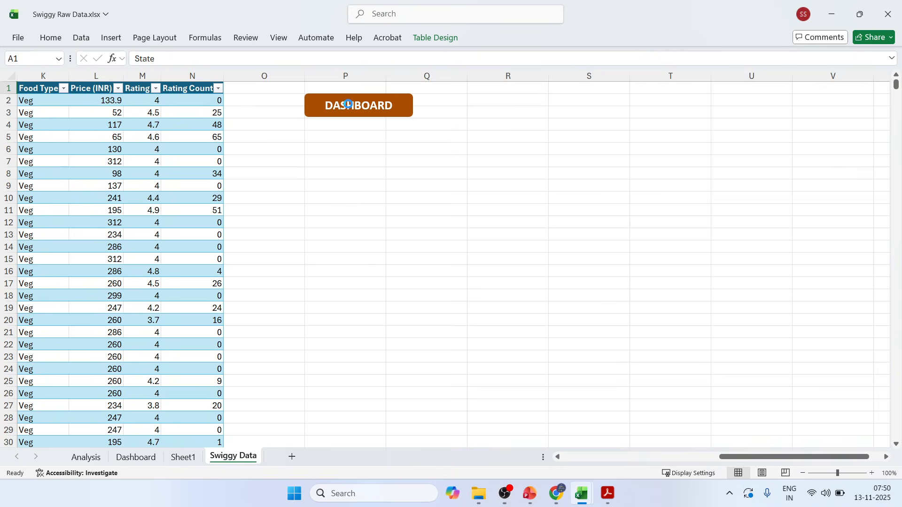
left_click(362, 105)
left_click(83, 218)
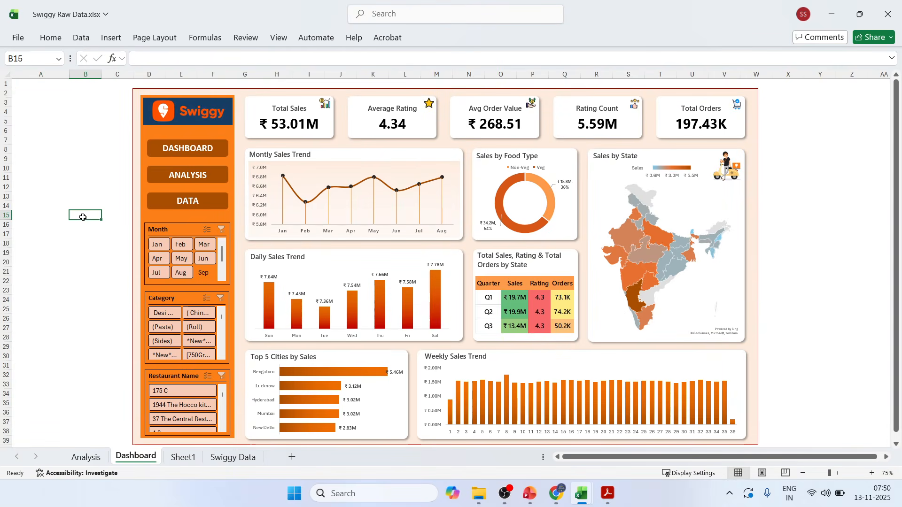
left_click(870, 185)
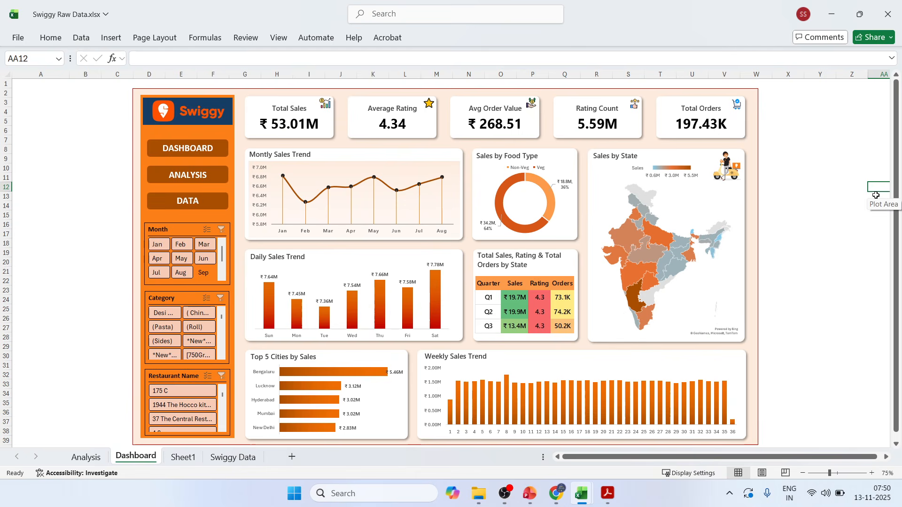
left_click(855, 209)
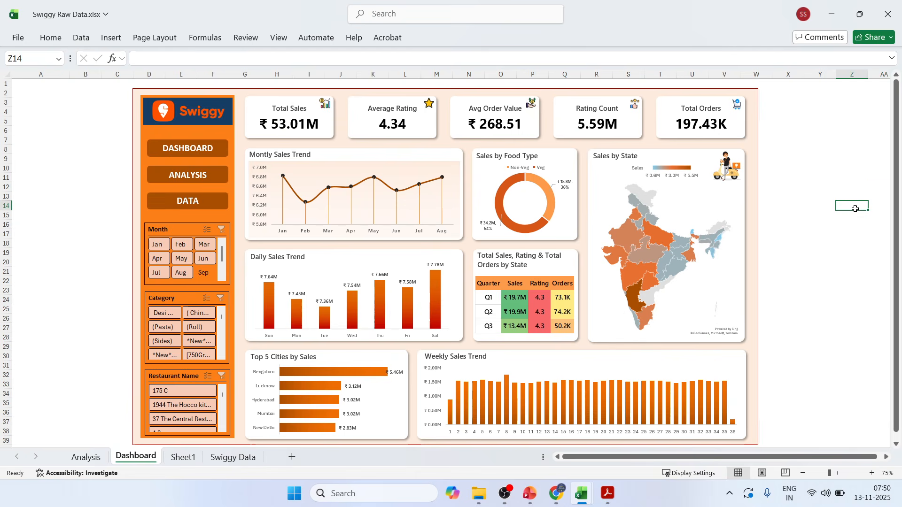